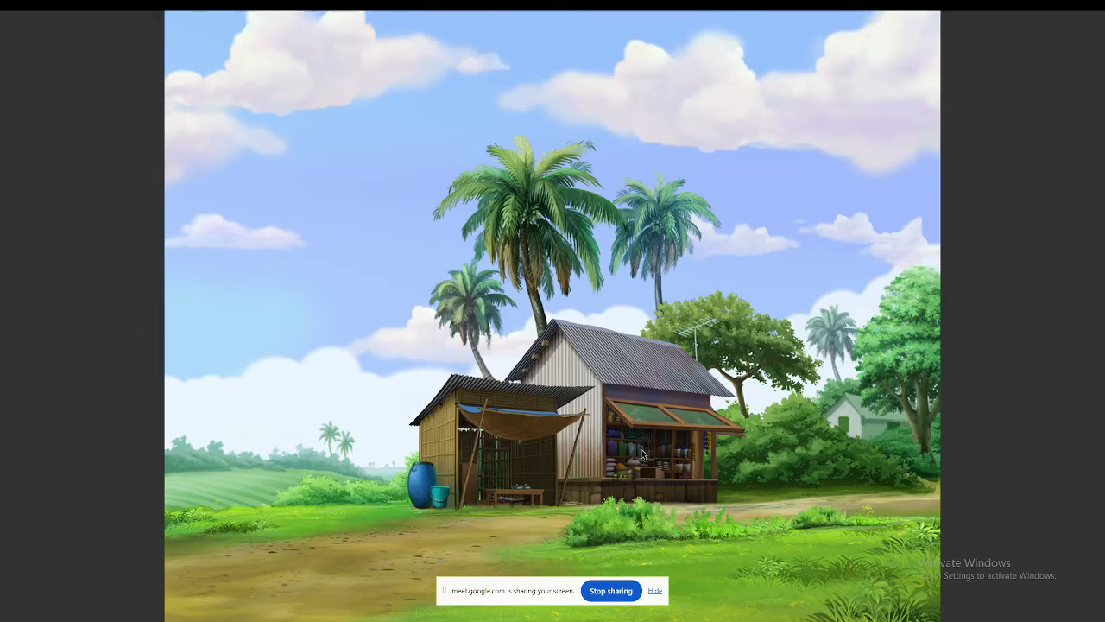
Step: Examine the village shop painting sc-15.psd up close in full screen, and return to the folder's thumbnails
scroll(642, 453, "up", 3)
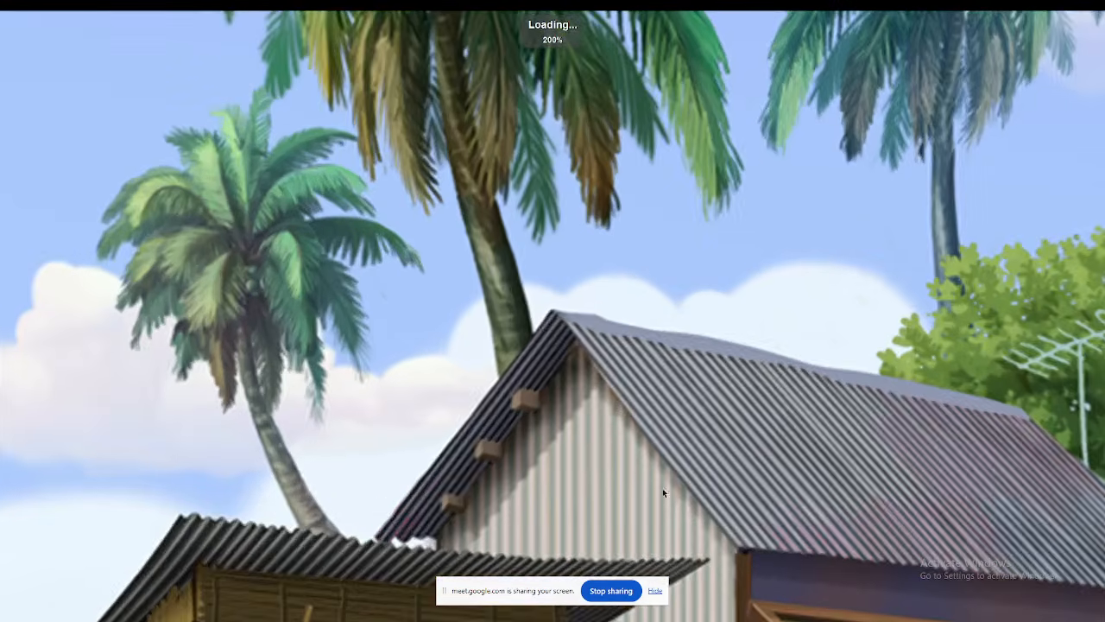
scroll(559, 306, "up", 2)
scroll(559, 304, "down", 4)
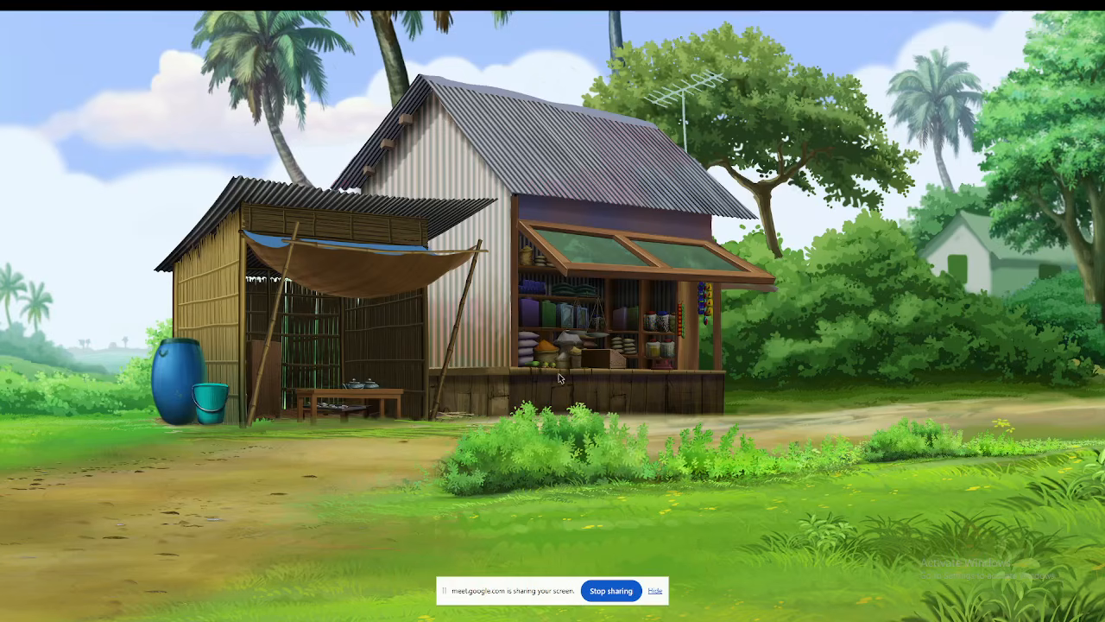
key("ctrl+0")
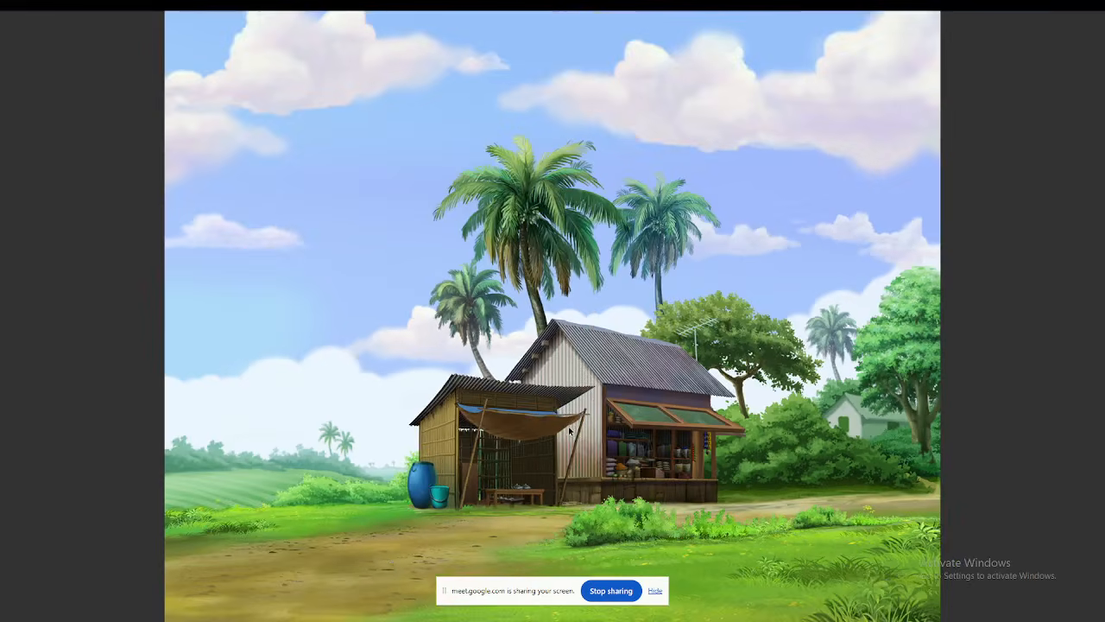
key("space")
Step: View the bamboo hut interior sc-16.psd enlarged in full screen, and return to the thumbnails
left_click(298, 335)
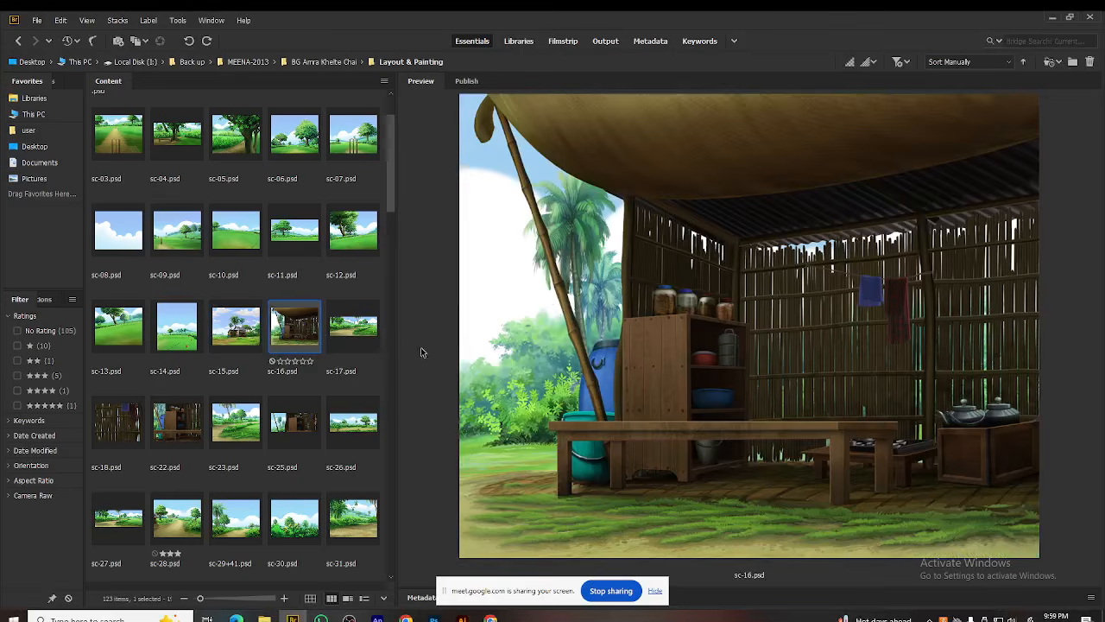
key("space")
scroll(624, 419, "up", 1)
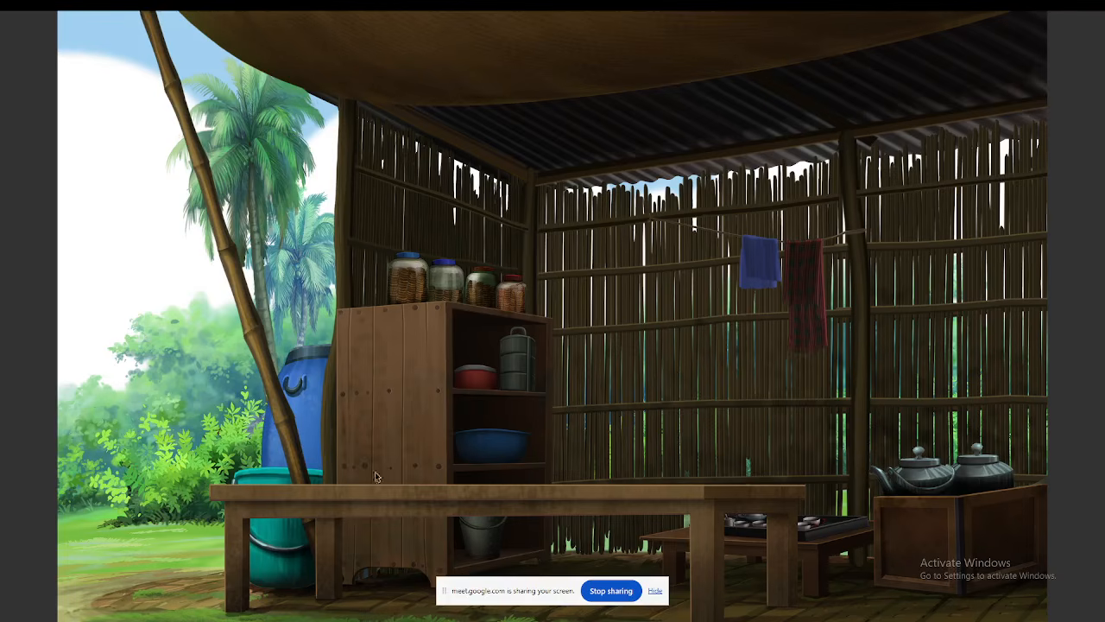
key("space")
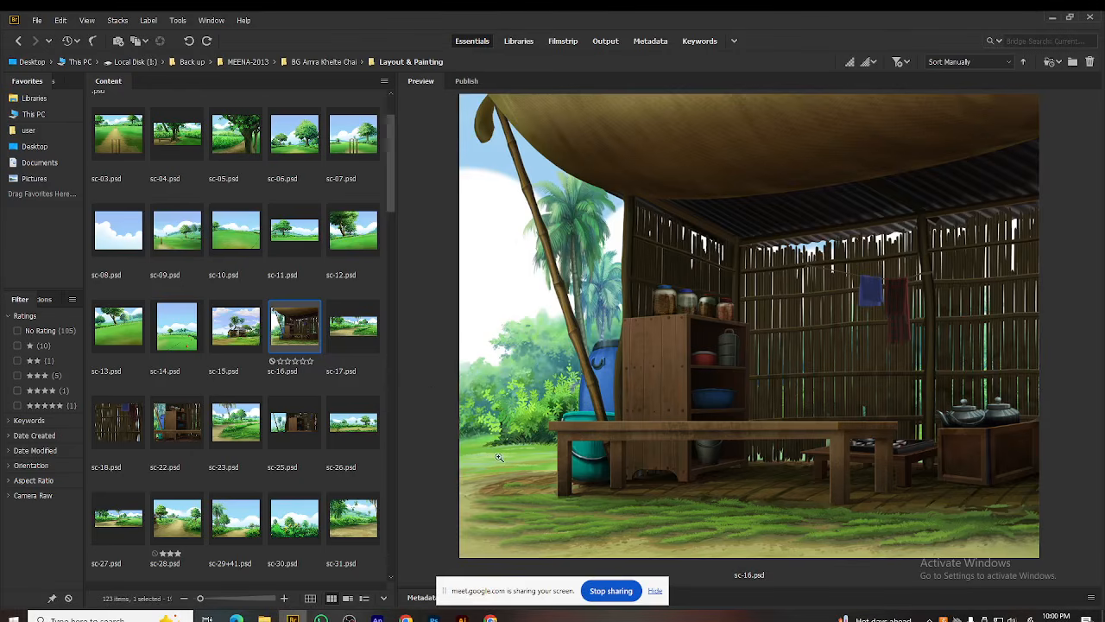
Step: Preview the scene paintings sc-17.psd, sc-18.psd, sc-22.psd, sc-23.psd and sc-25.psd one after another
left_click(368, 328)
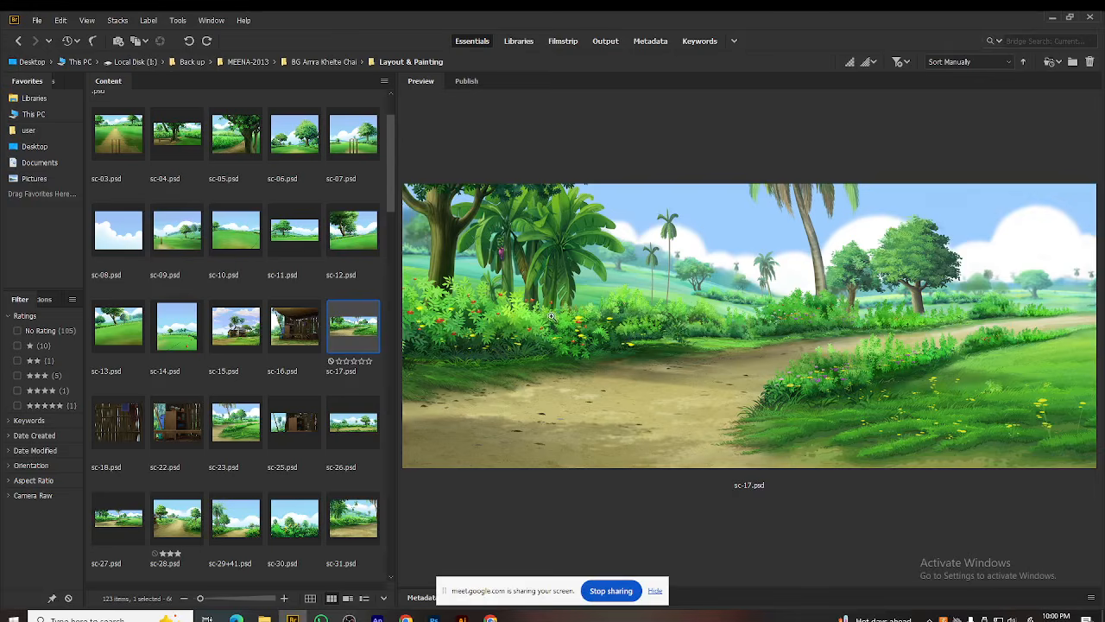
left_click(359, 361)
left_click(119, 434)
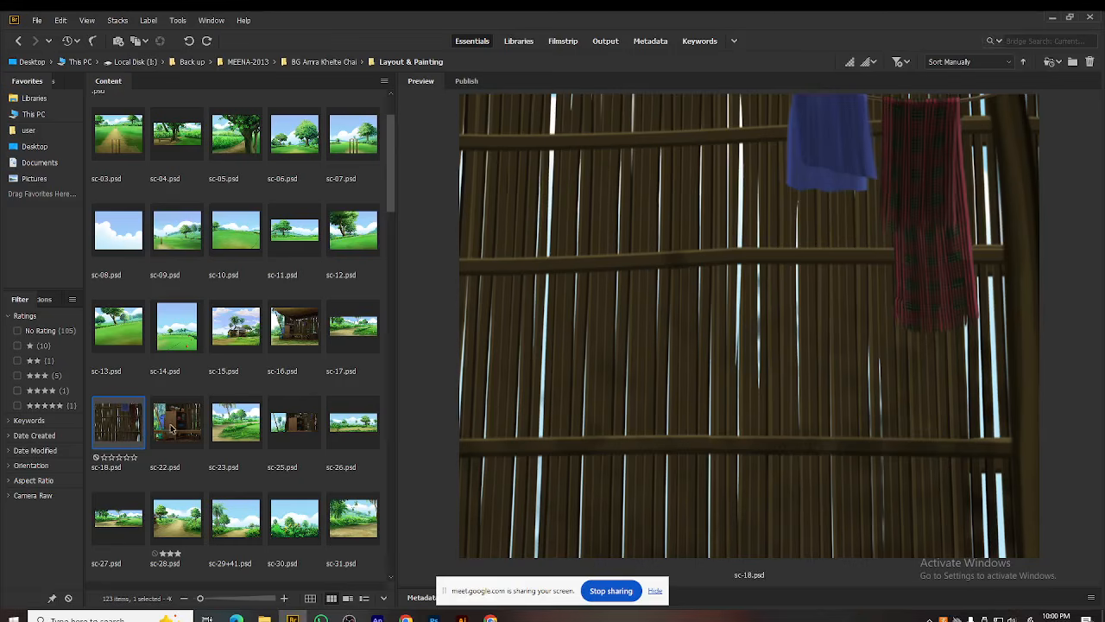
left_click(176, 425)
left_click(235, 434)
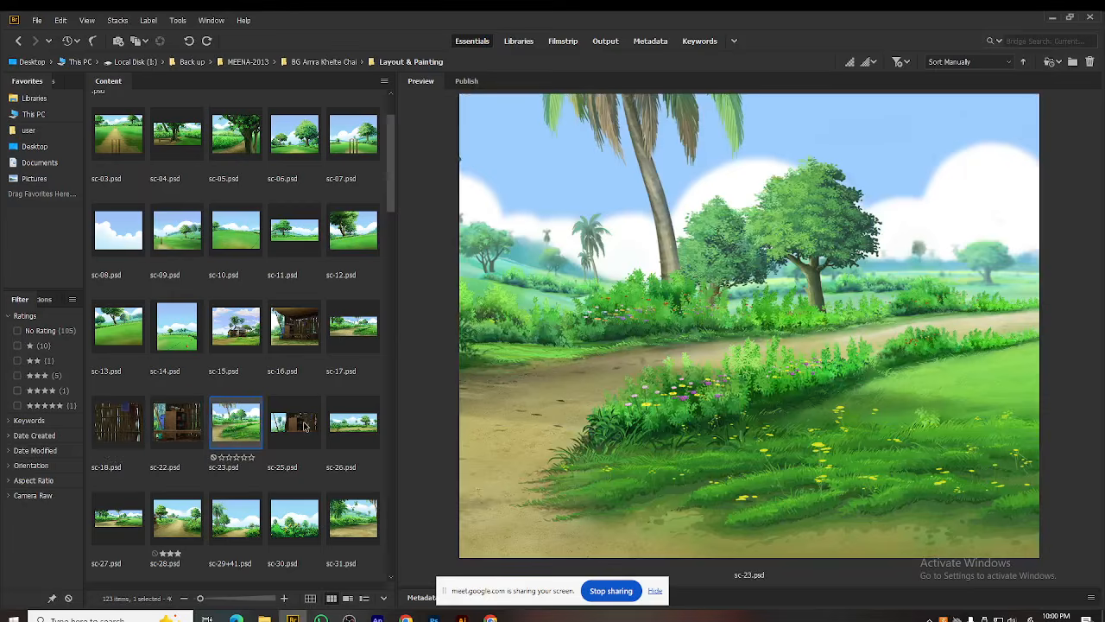
left_click(303, 426)
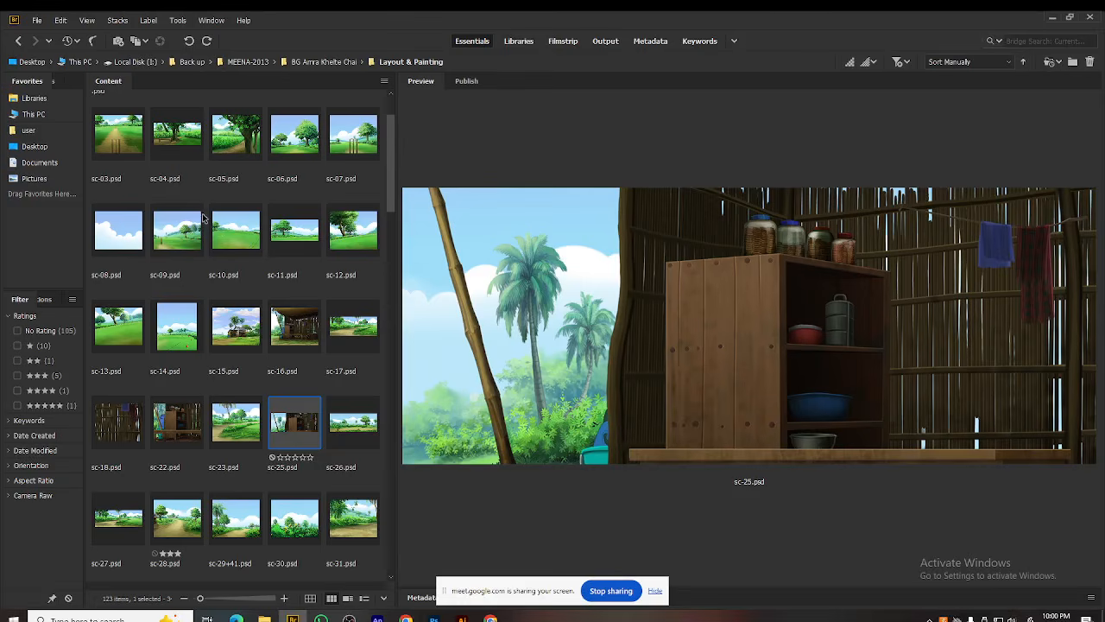
Step: Preview the night bedroom sc-106.psd and the throne room paintings sc-108.psd, sc-110.psd and sc-112.psd
scroll(318, 423, "down", 6)
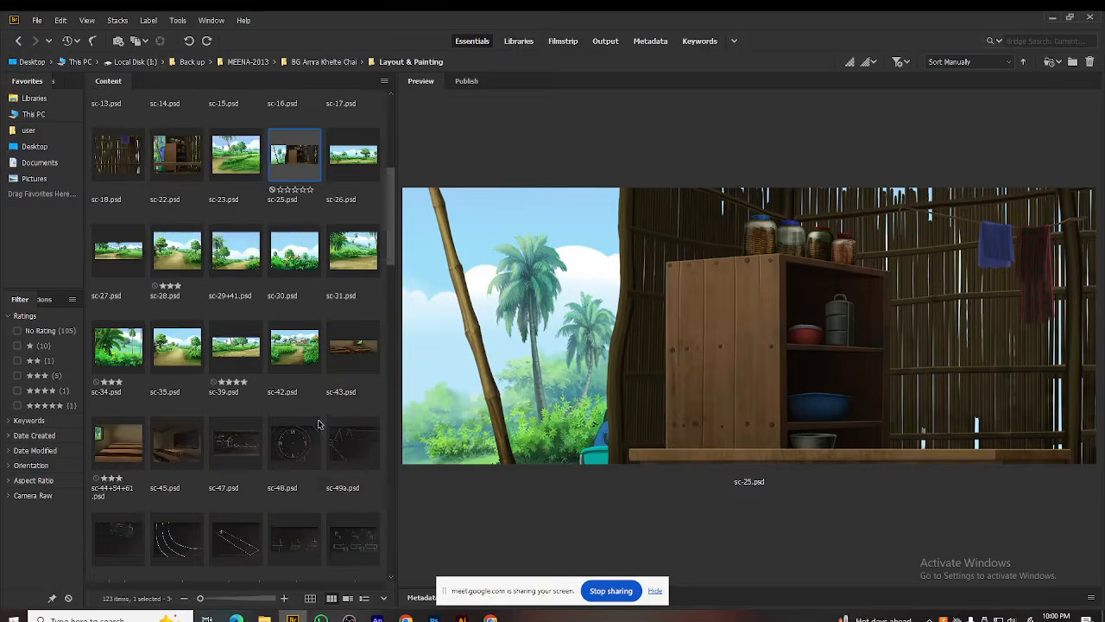
scroll(318, 423, "down", 3)
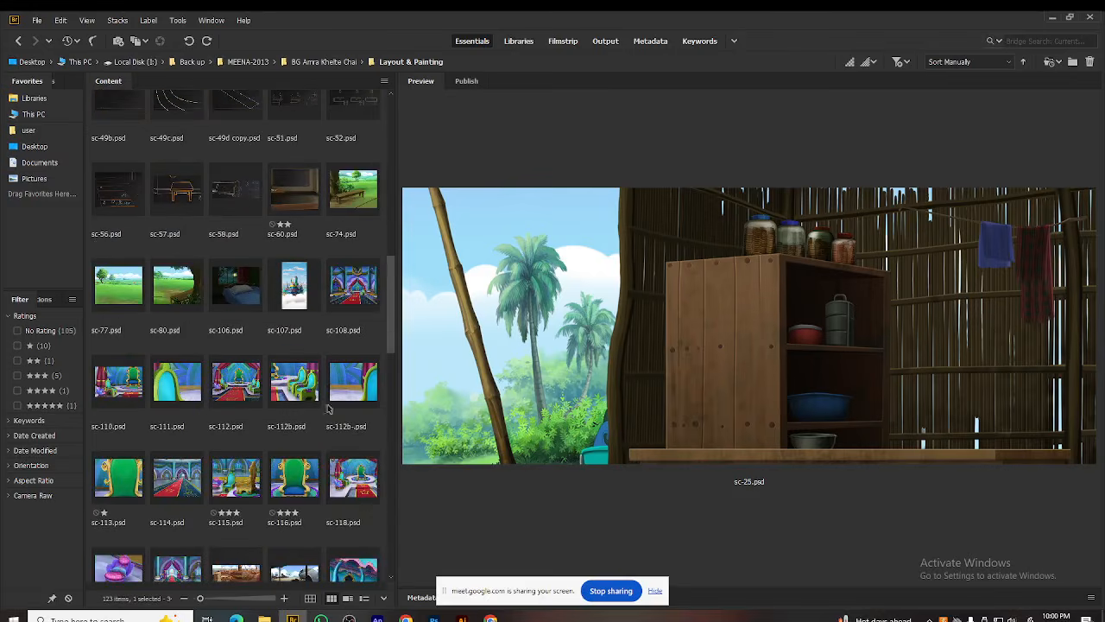
left_click(250, 282)
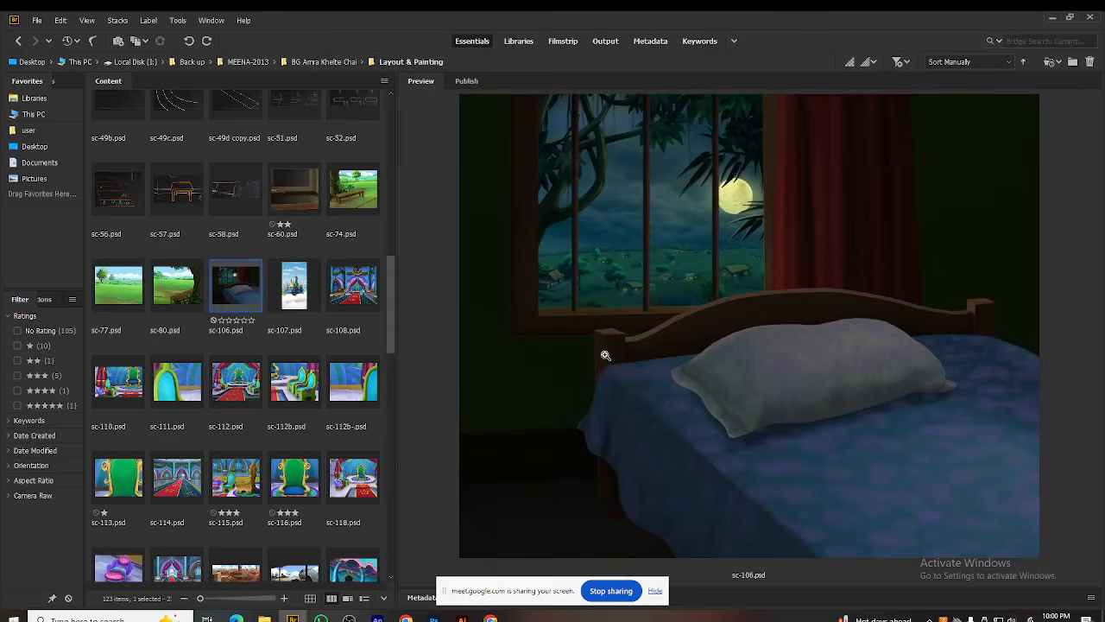
left_click(354, 298)
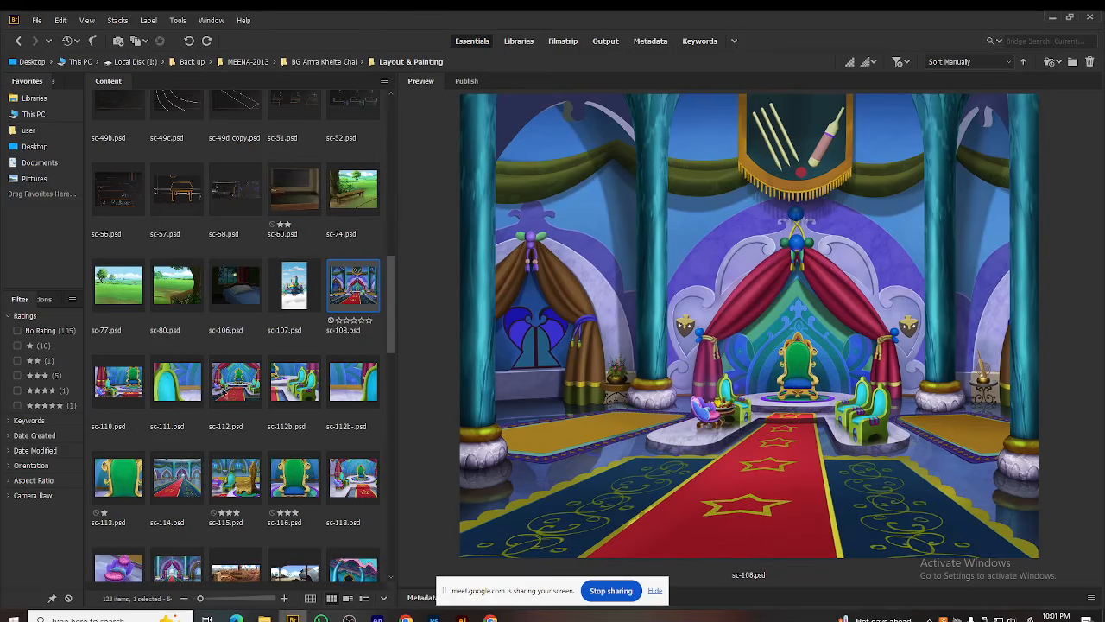
left_click(102, 392)
left_click(229, 389)
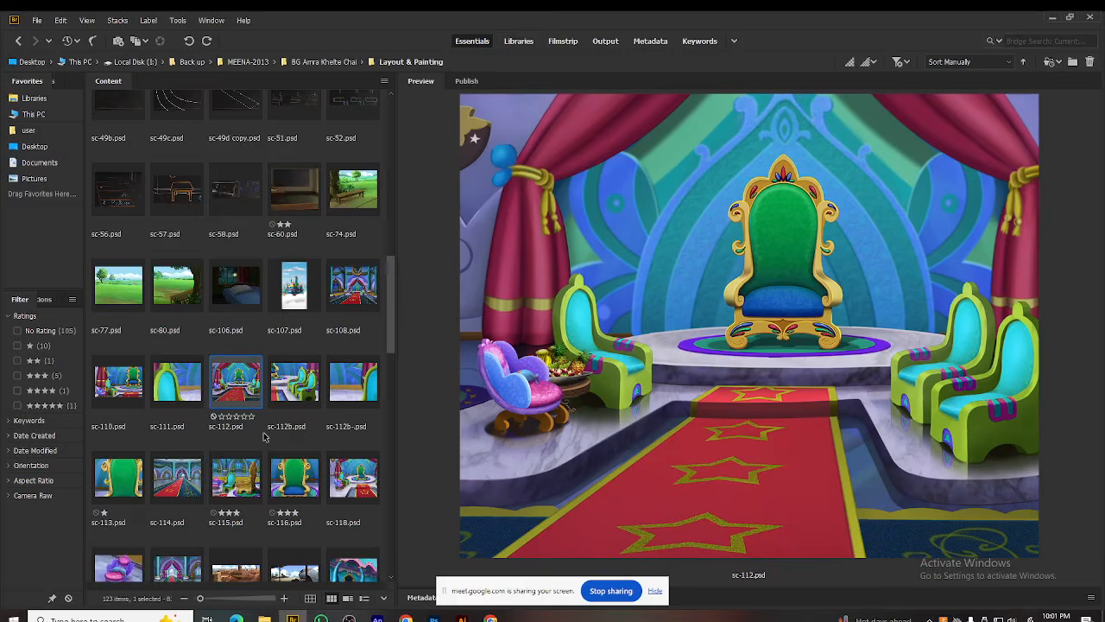
Step: Preview the palace exterior sc-124.psd, the brick field sc-121.psd and the palace hall sc-128+129+130 New.psd
scroll(264, 436, "down", 1)
left_click(337, 477)
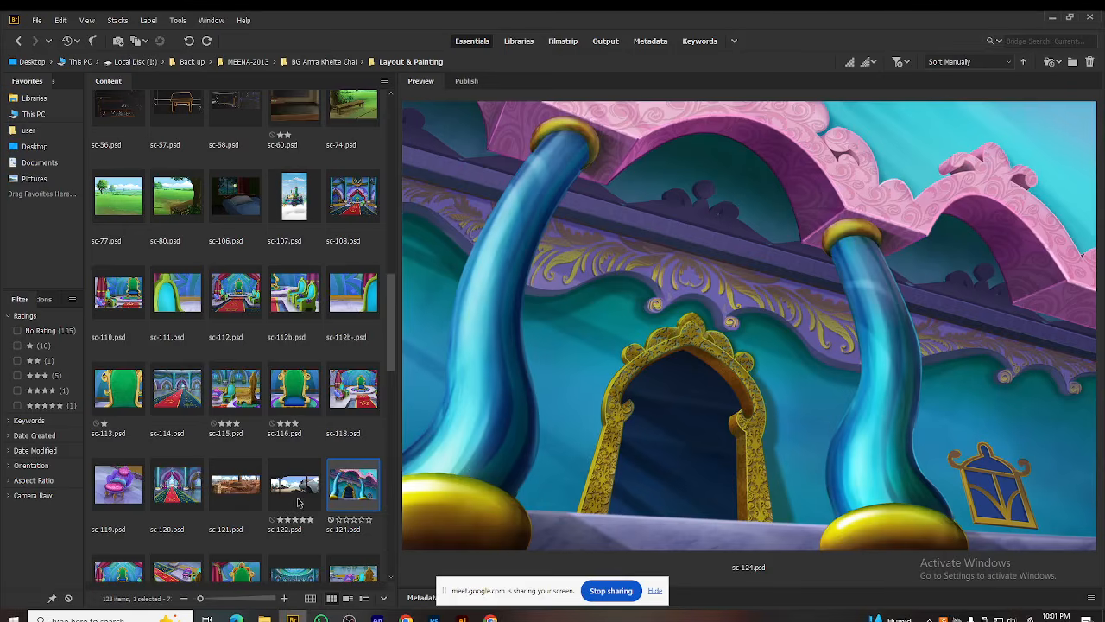
left_click(229, 486)
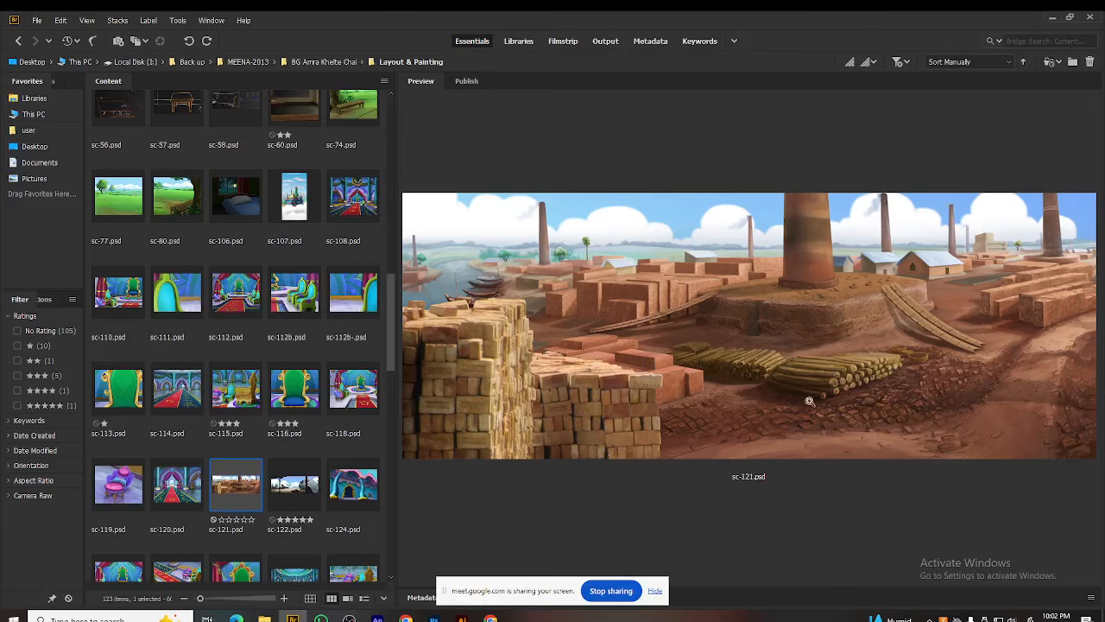
scroll(338, 466, "down", 1)
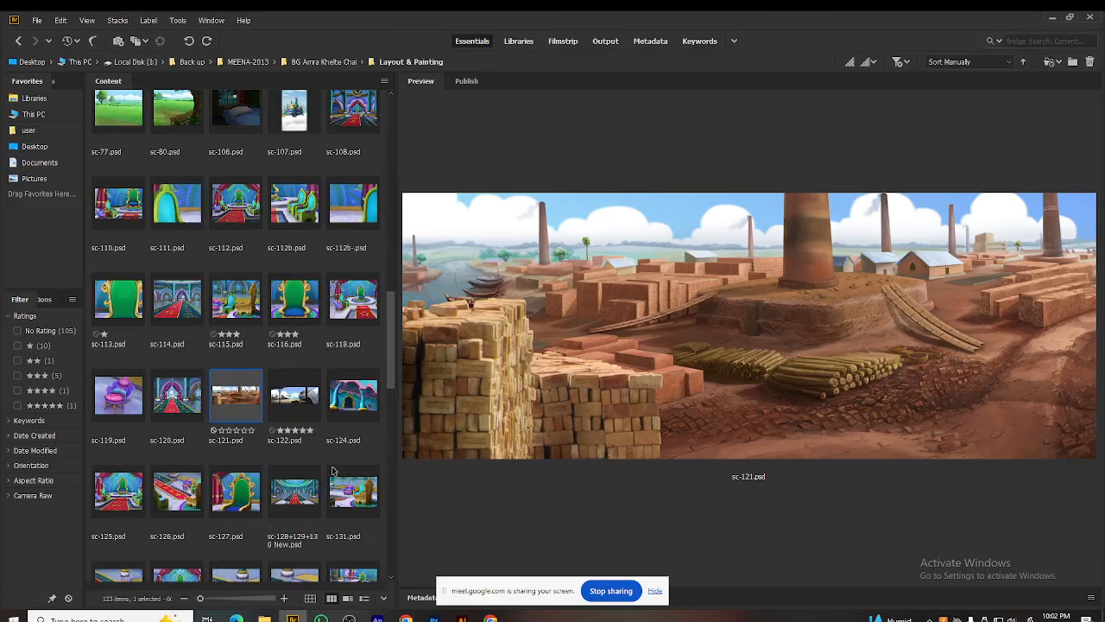
left_click(293, 494)
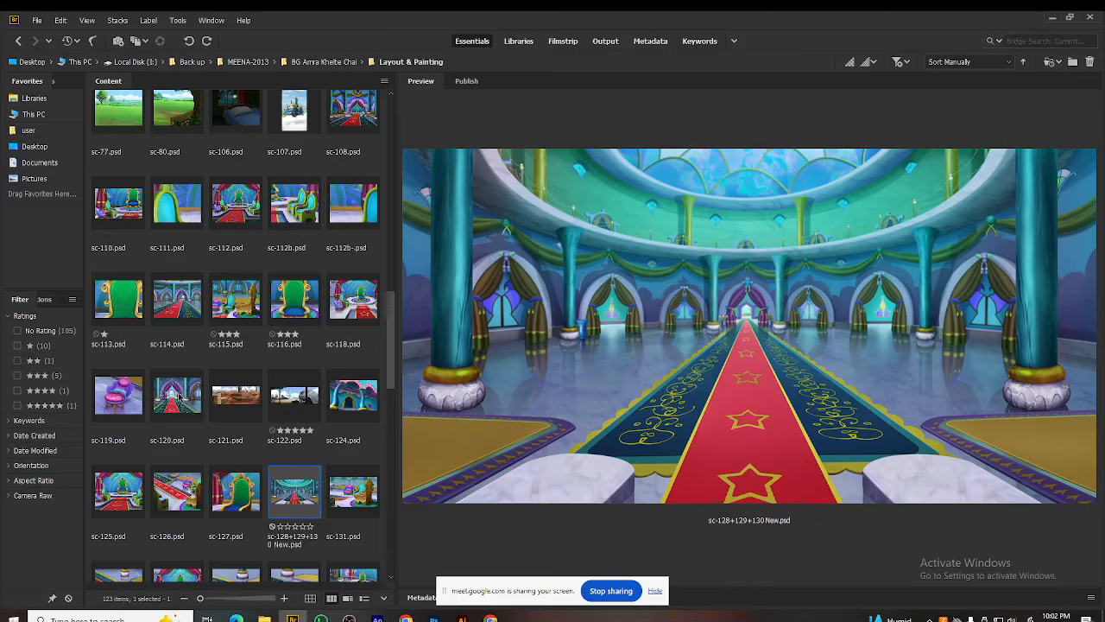
Step: Preview the palace interior paintings sc-136.psd, sc-142.psd and sc-138.psd
scroll(331, 451, "down", 1)
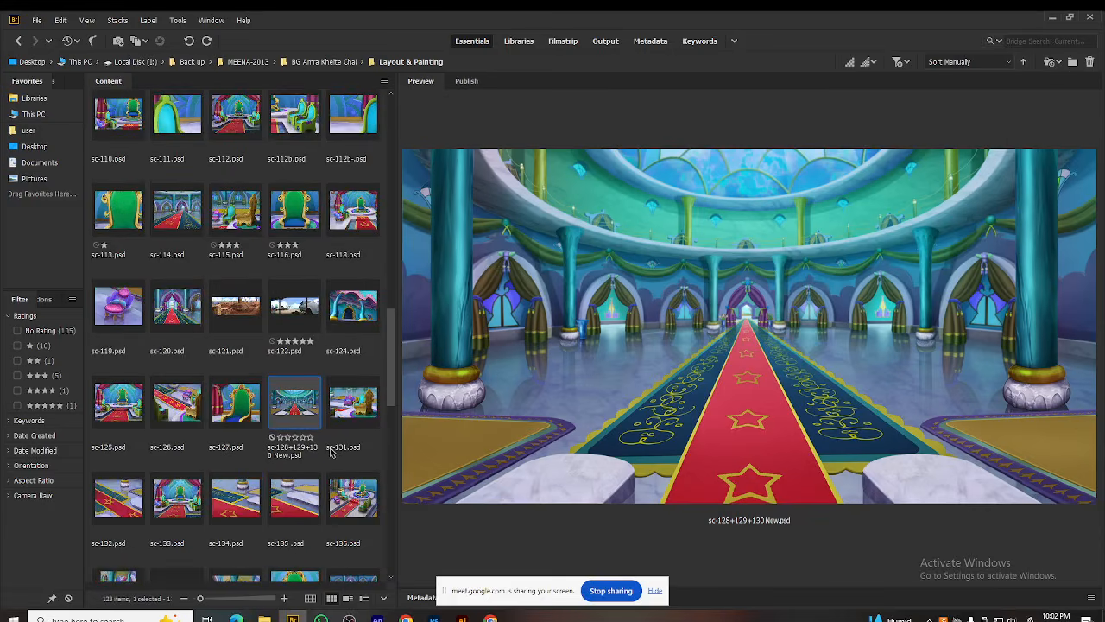
left_click(351, 503)
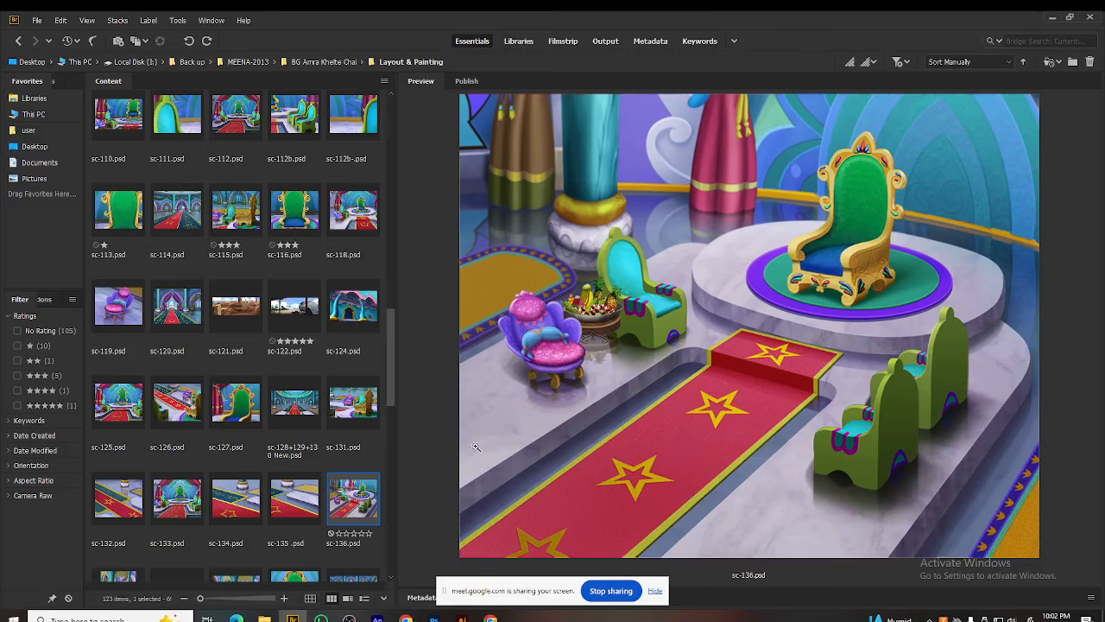
scroll(210, 505, "down", 1)
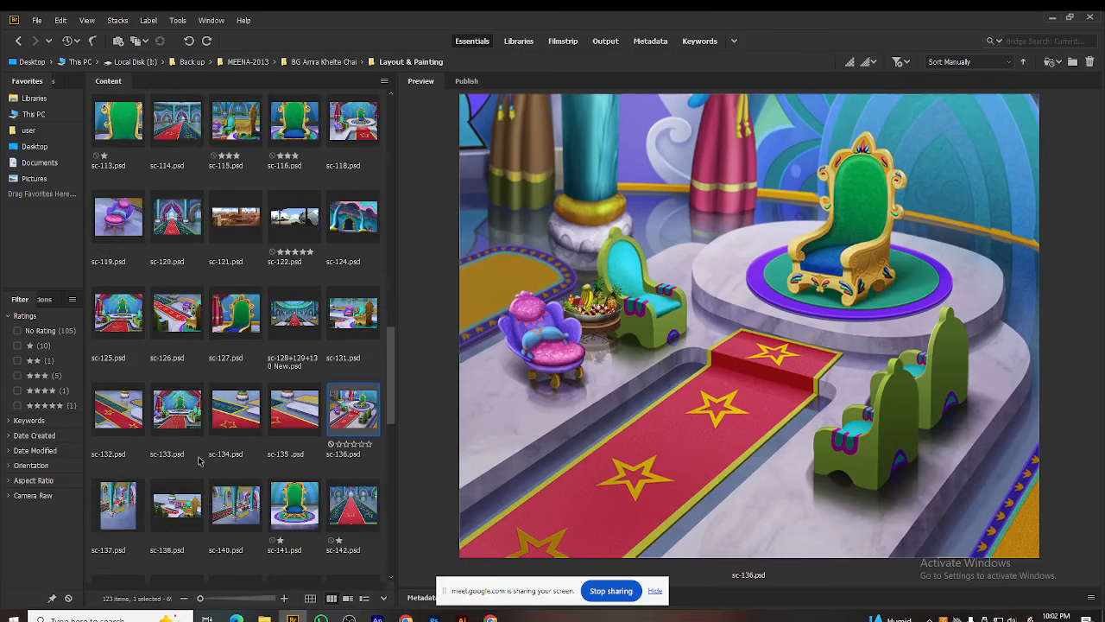
left_click(177, 413)
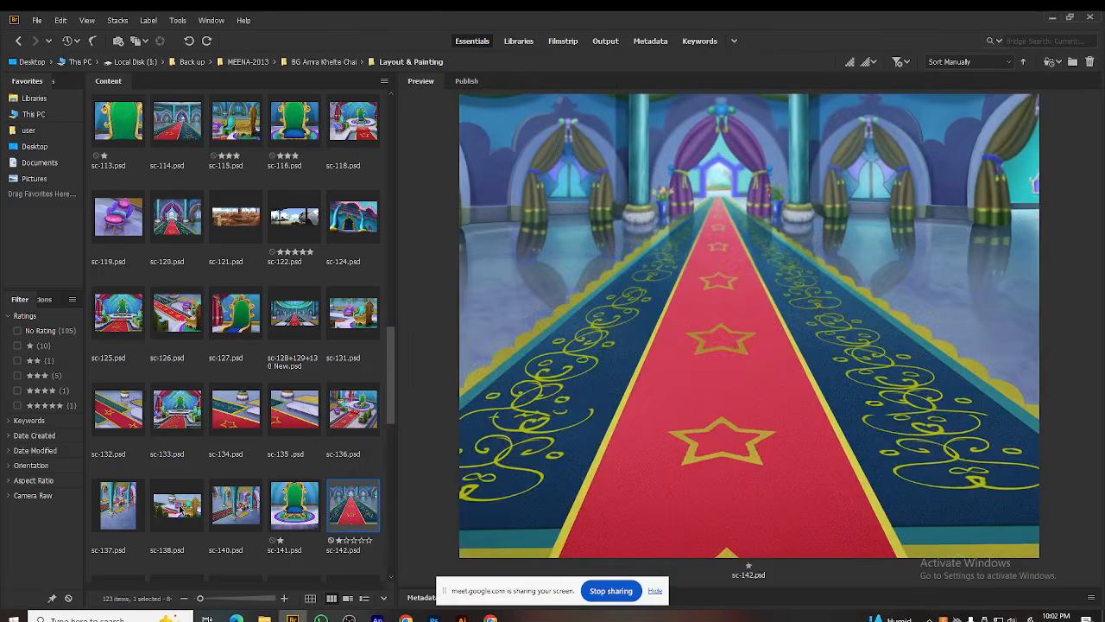
left_click(178, 508)
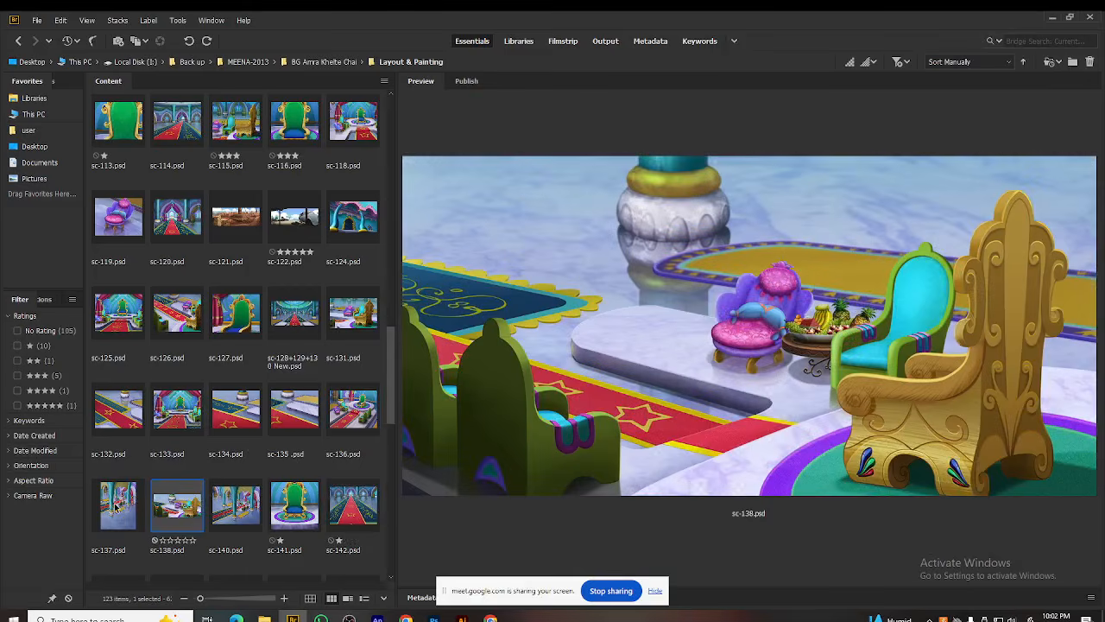
Step: View the high-angle palace hall sc-137.psd in full screen, and look over the folder's remaining scene thumbnails
left_click(115, 509)
key("space")
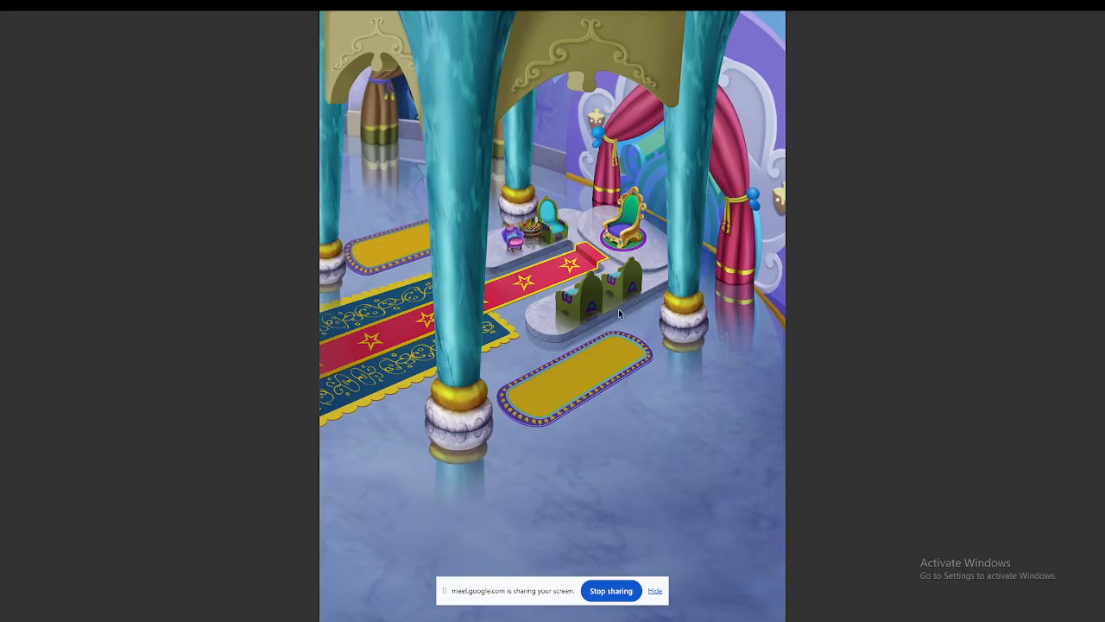
key("space")
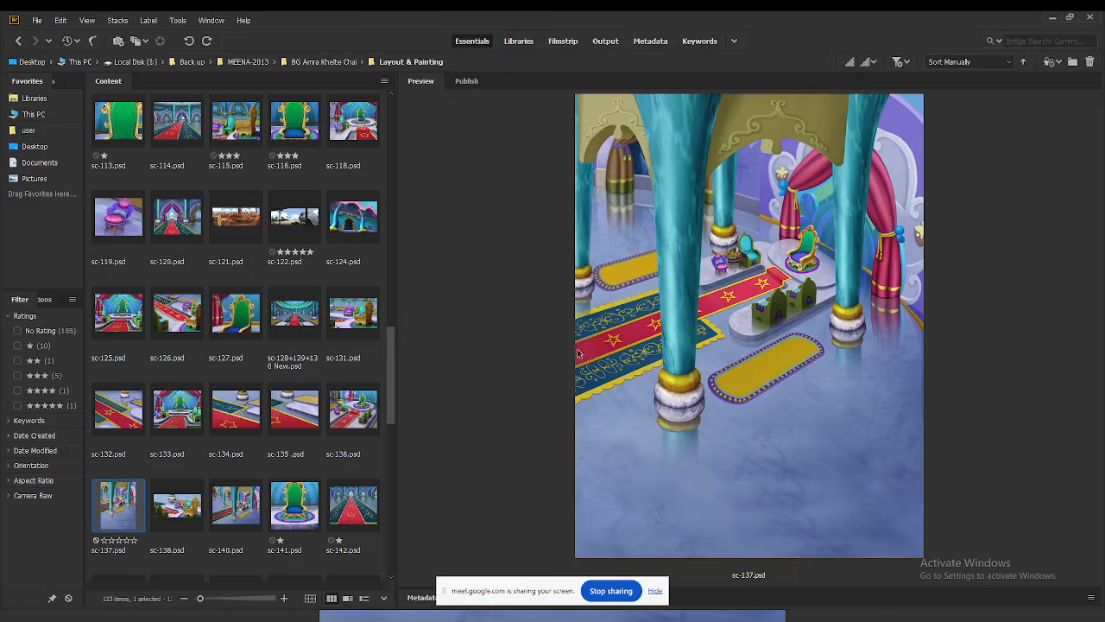
scroll(330, 454, "down", 2)
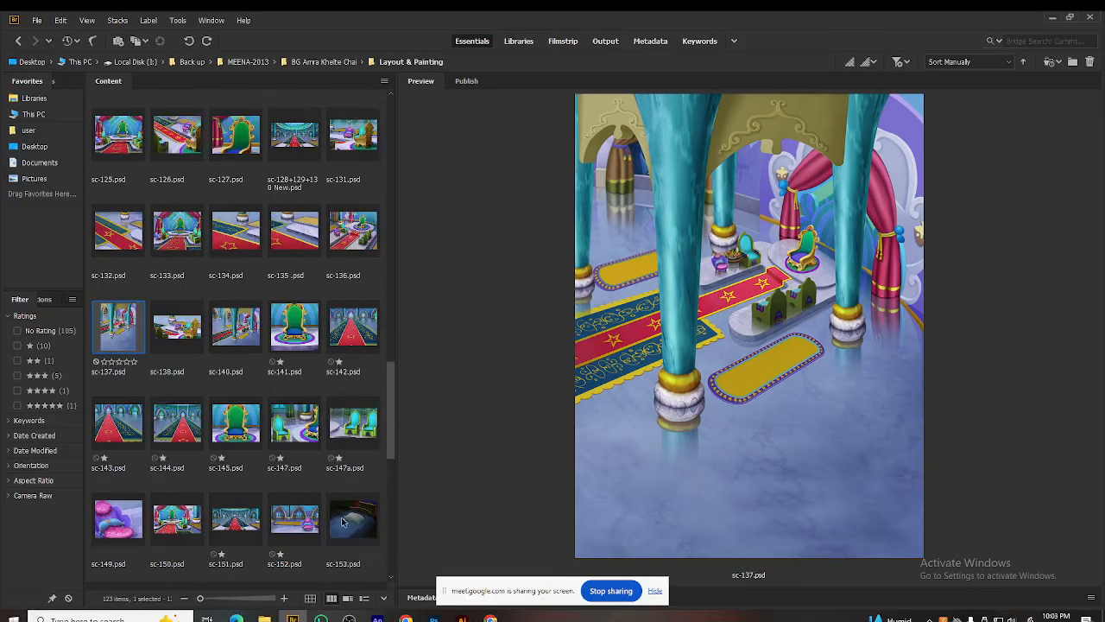
scroll(332, 516, "down", 3)
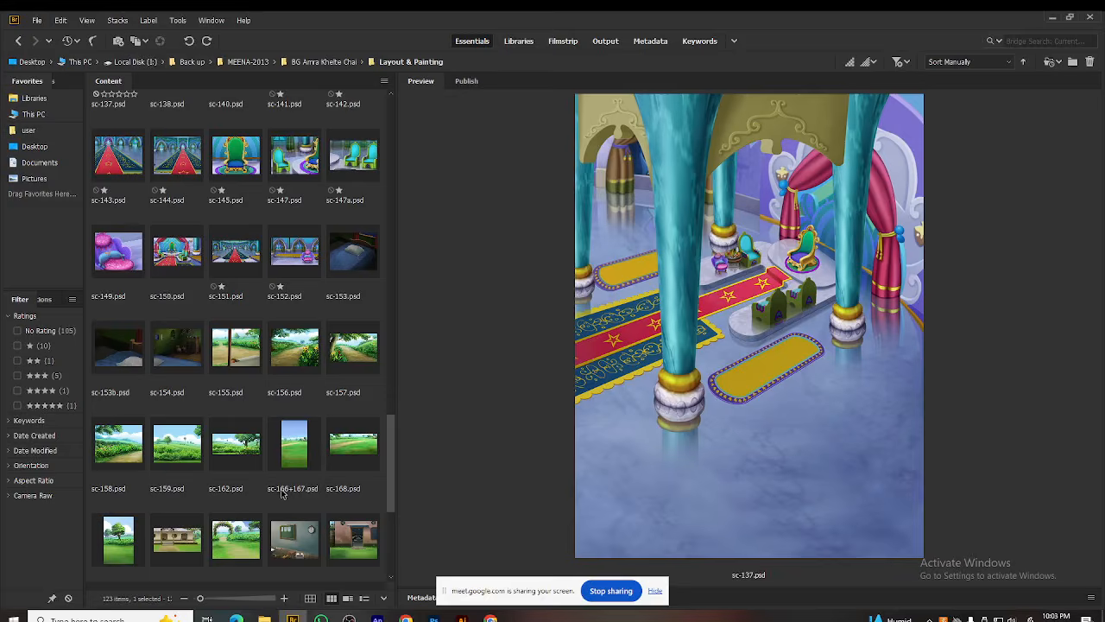
scroll(287, 493, "down", 3)
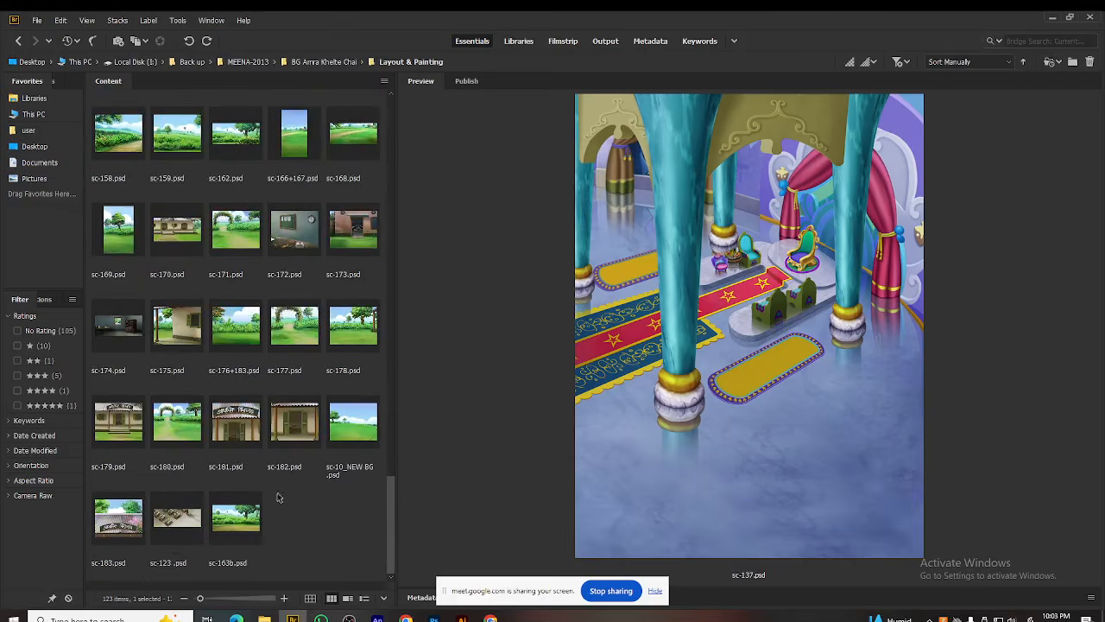
scroll(201, 436, "up", 20)
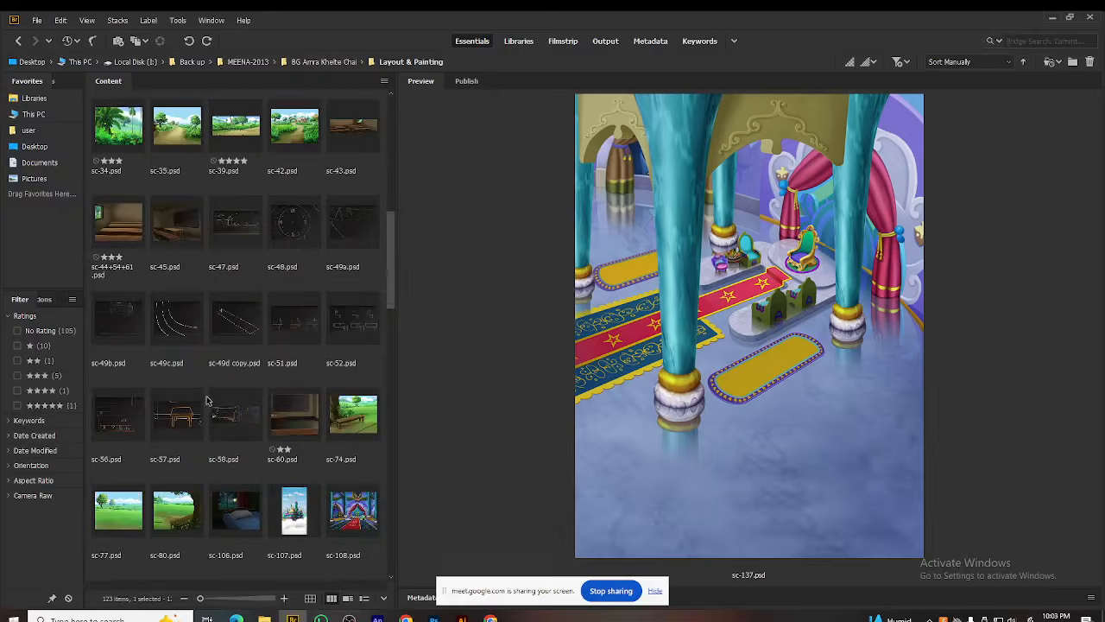
Step: Go back up to the Back up folder and open the BG - Autism -2012 folder inside MEENA-2012
left_click(19, 41)
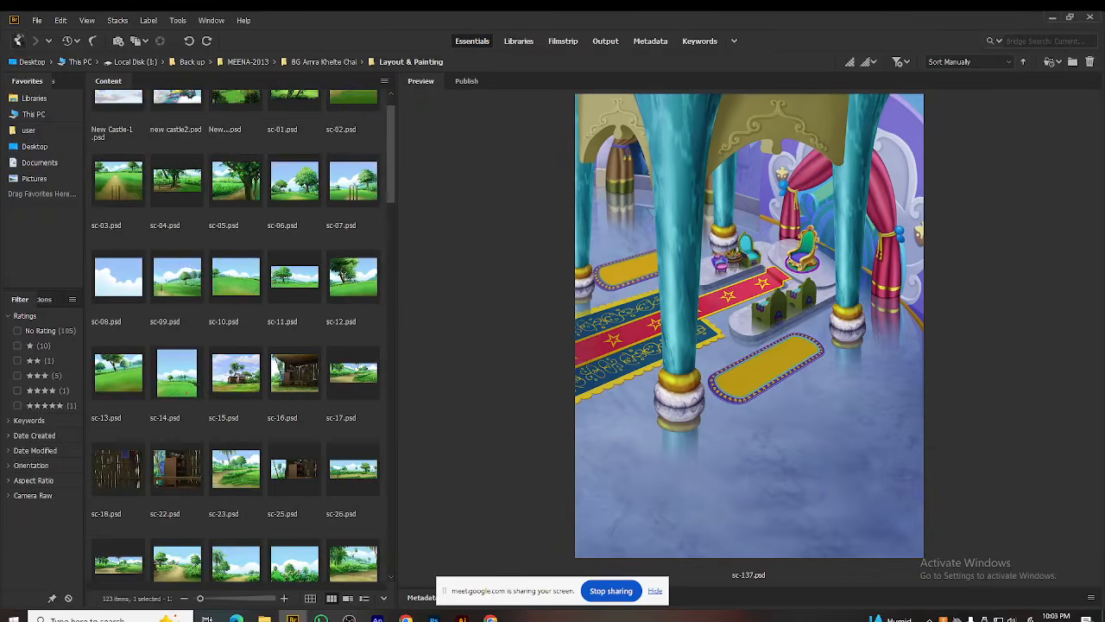
left_click(18, 41)
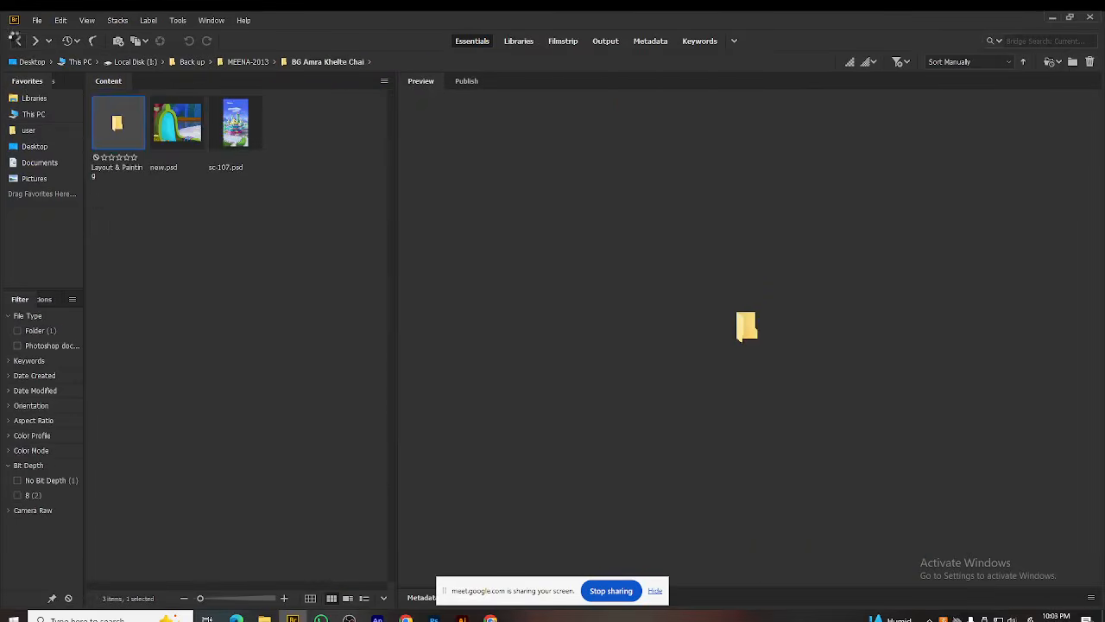
left_click(18, 41)
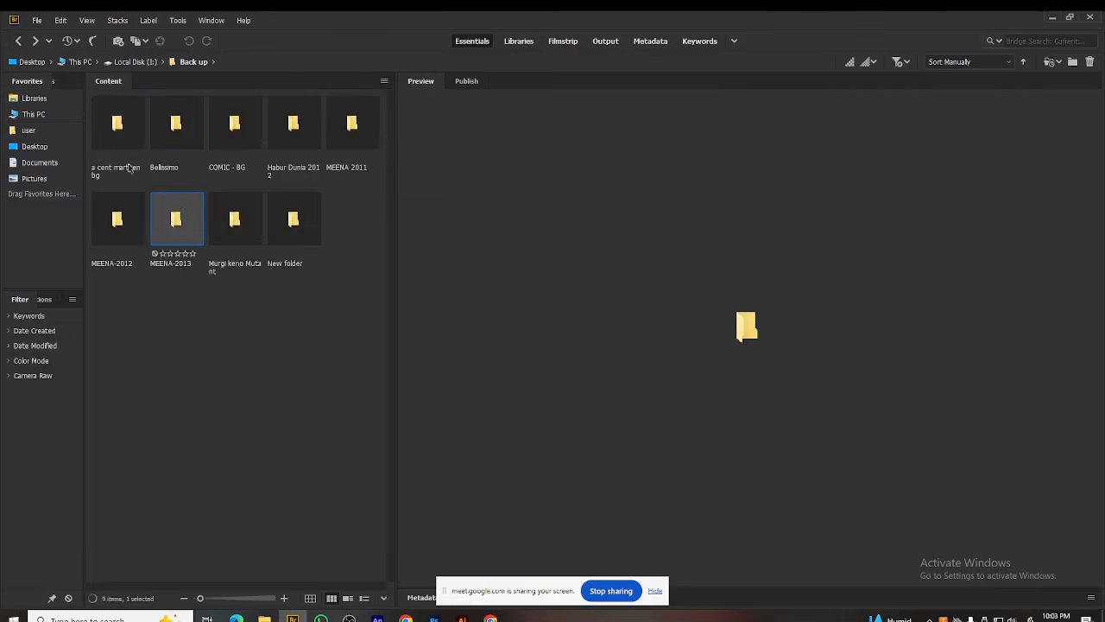
double_click(118, 225)
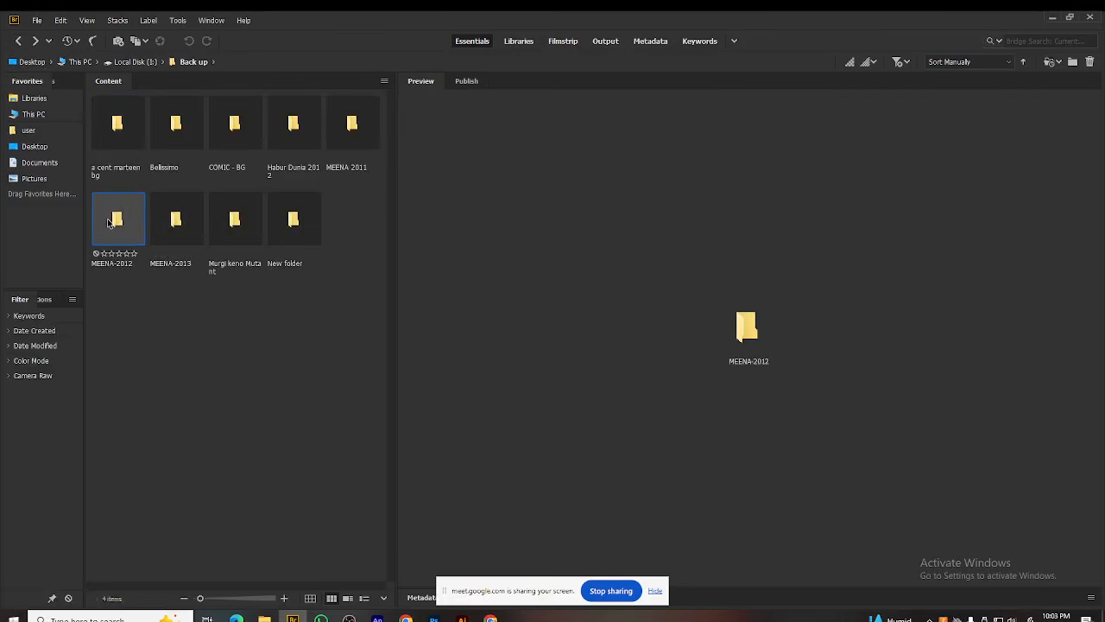
double_click(220, 136)
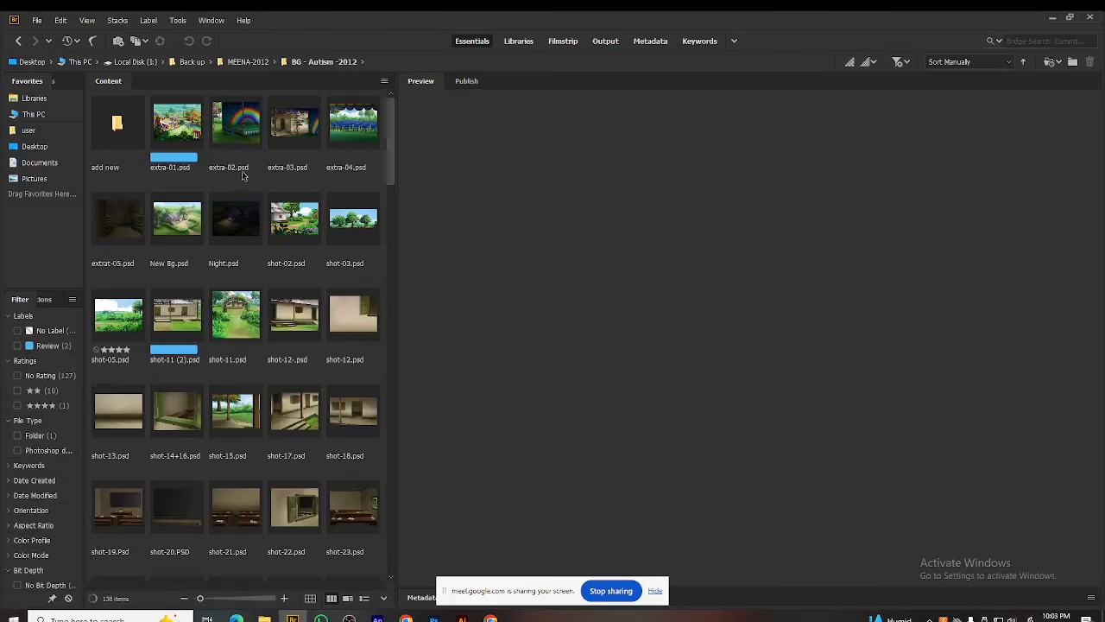
Step: Select the moonlit farmhouse painting Night.psd and view it in full screen, returning to the thumbnails when done
scroll(245, 365, "down", 1)
scroll(246, 365, "up", 1)
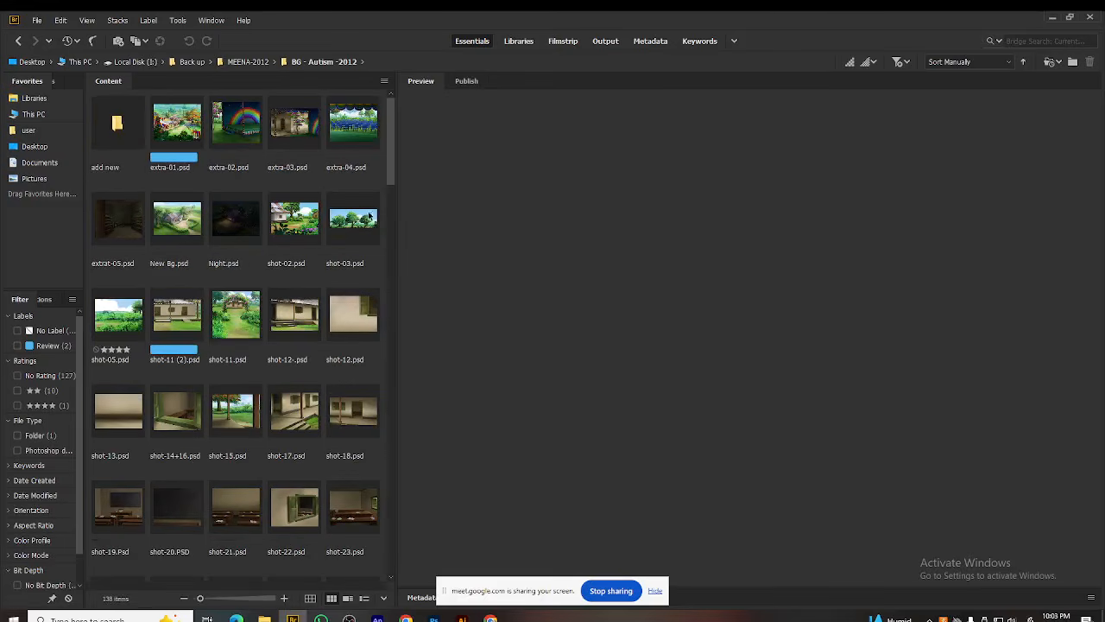
scroll(392, 174, "down", 1)
scroll(371, 171, "up", 1)
left_click(237, 208)
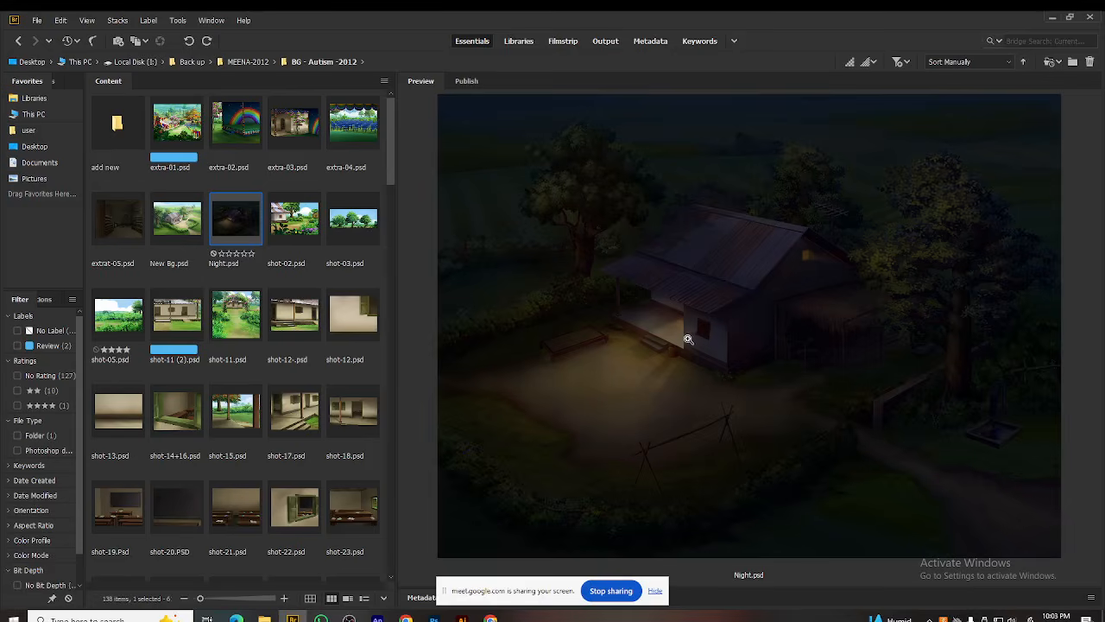
key("space")
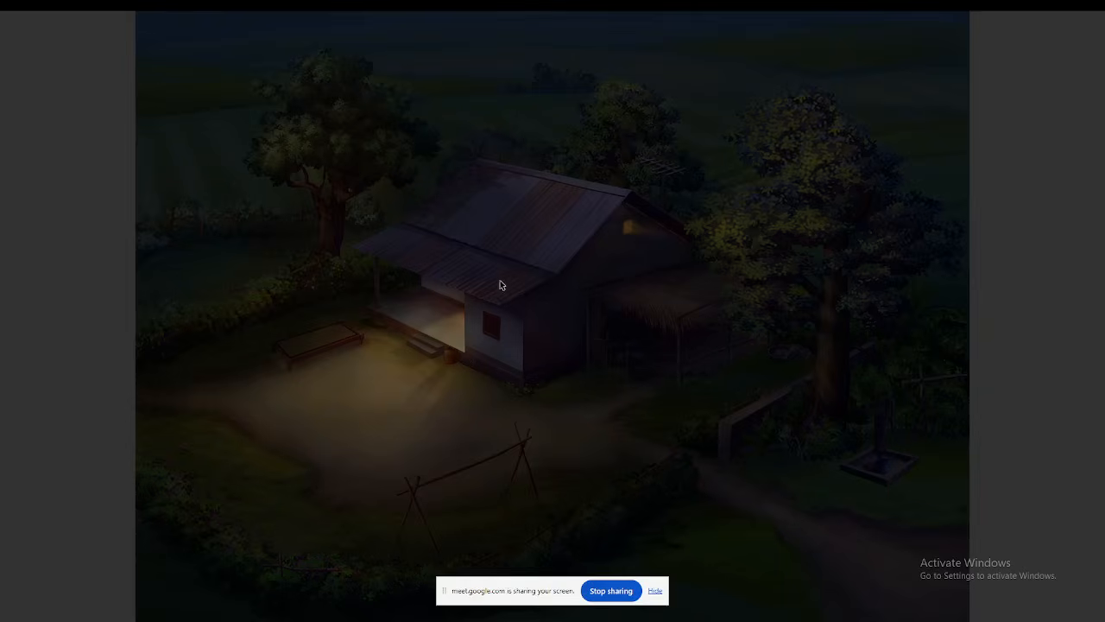
key("space")
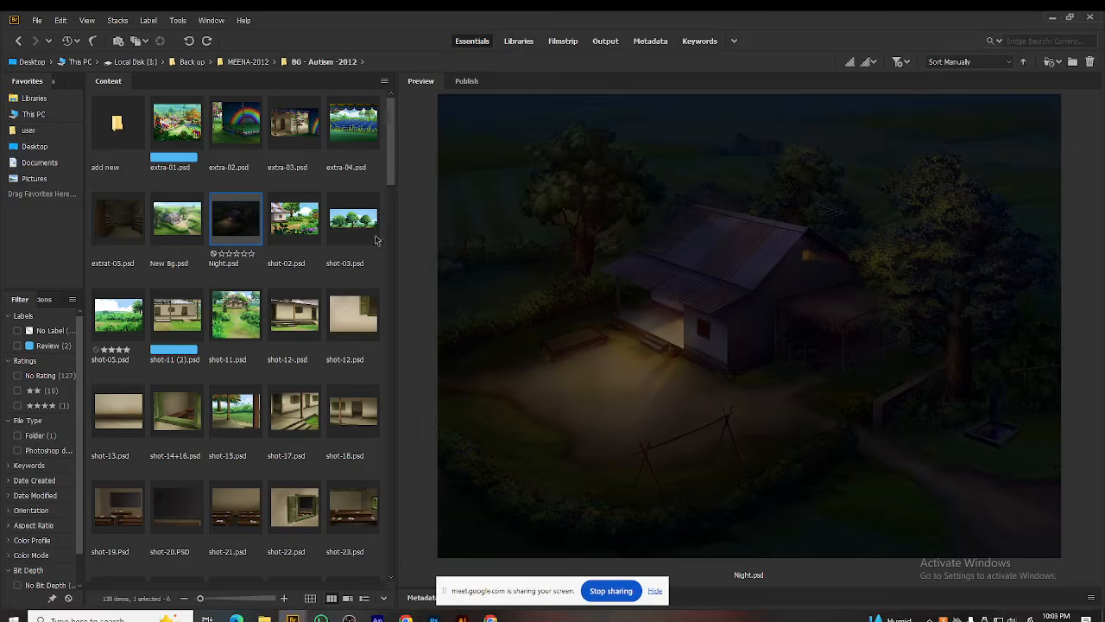
Step: Preview the village school paintings shot-11.psd, extra-01.psd, shot-22.psd, shot-17.psd and shot-14+16.psd
left_click(241, 313)
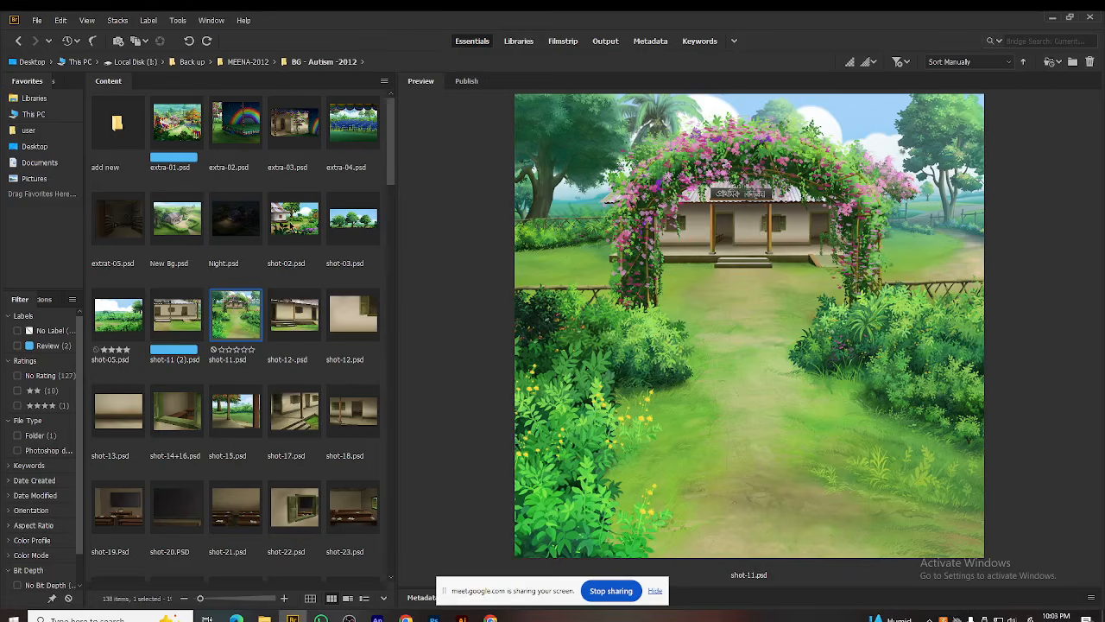
left_click(173, 141)
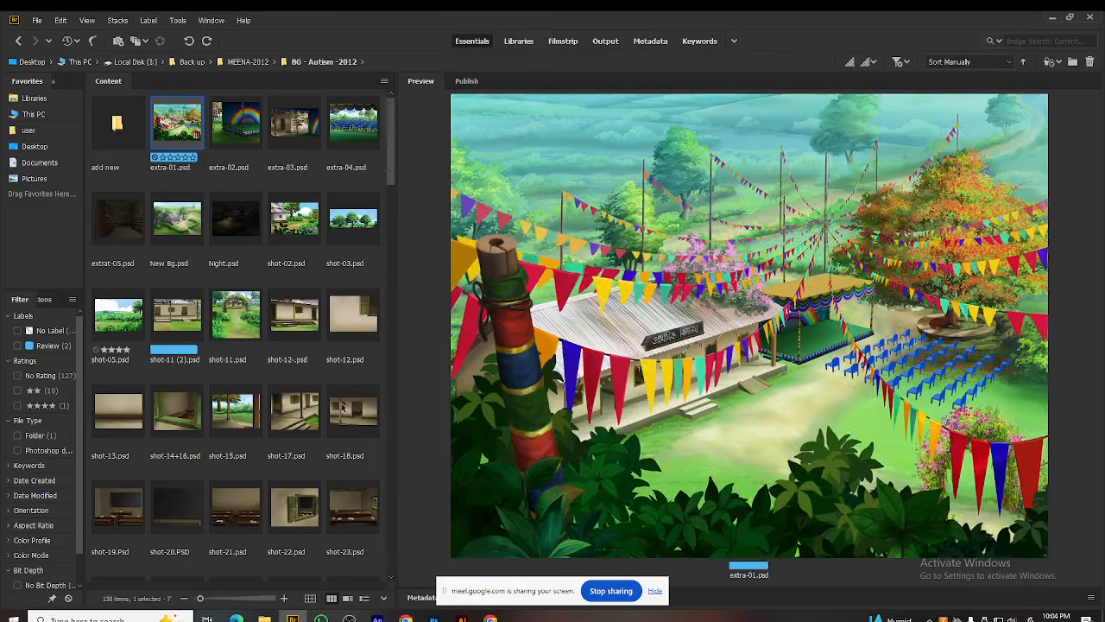
scroll(263, 399, "down", 2)
left_click(298, 326)
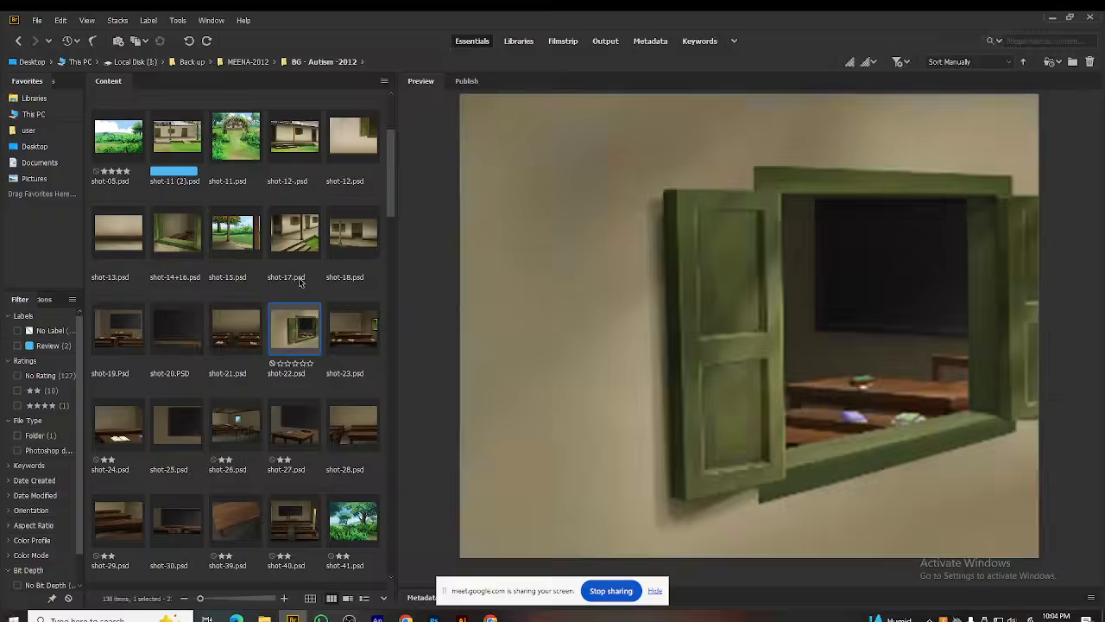
left_click(304, 246)
left_click(175, 239)
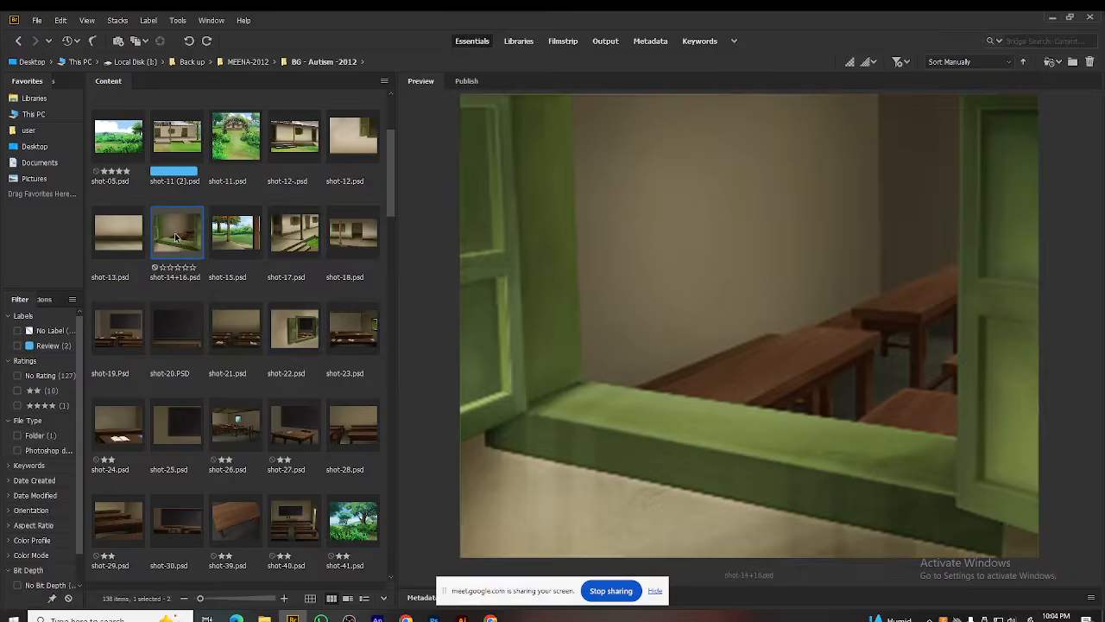
Step: Preview the classroom paintings shot-21.psd, shot-19.Psd, shot-22.psd and shot-23.psd
left_click(252, 338)
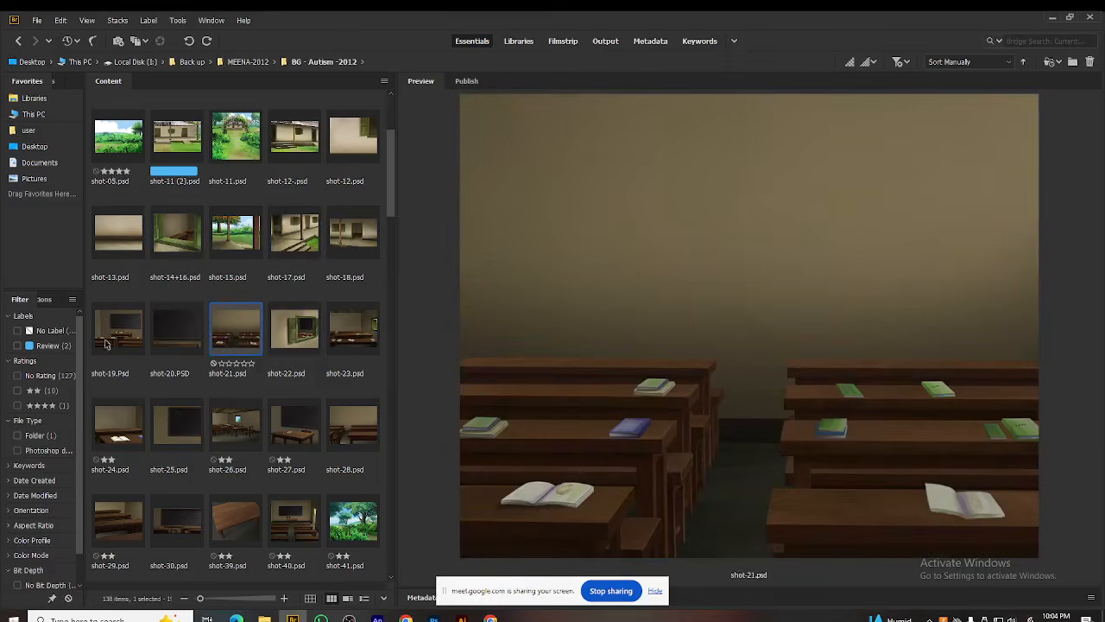
left_click(107, 338)
left_click(313, 337)
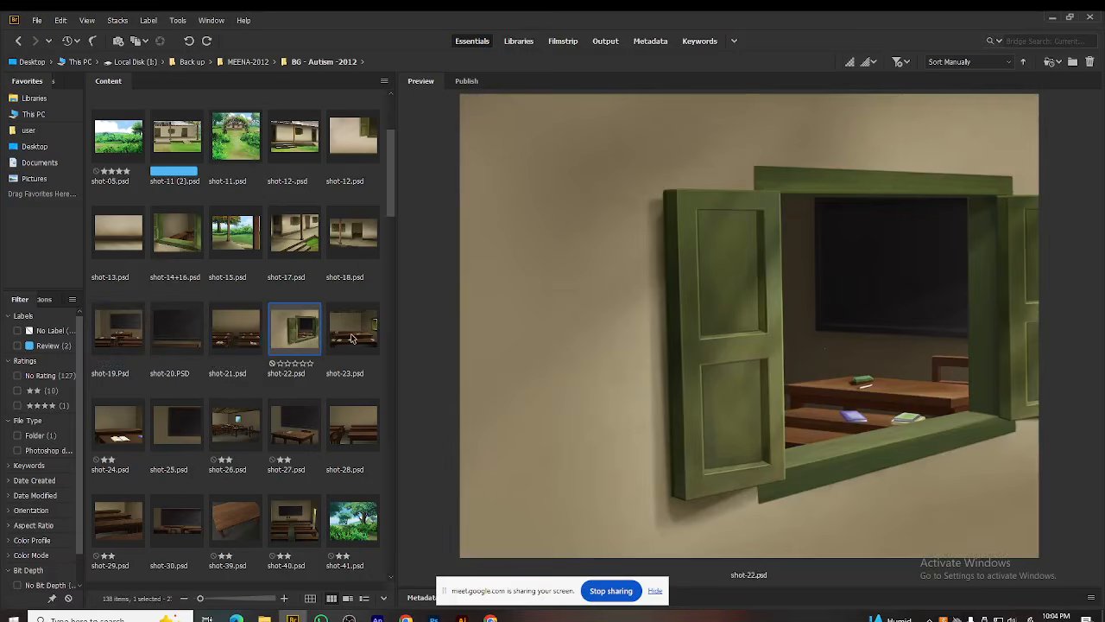
left_click(352, 336)
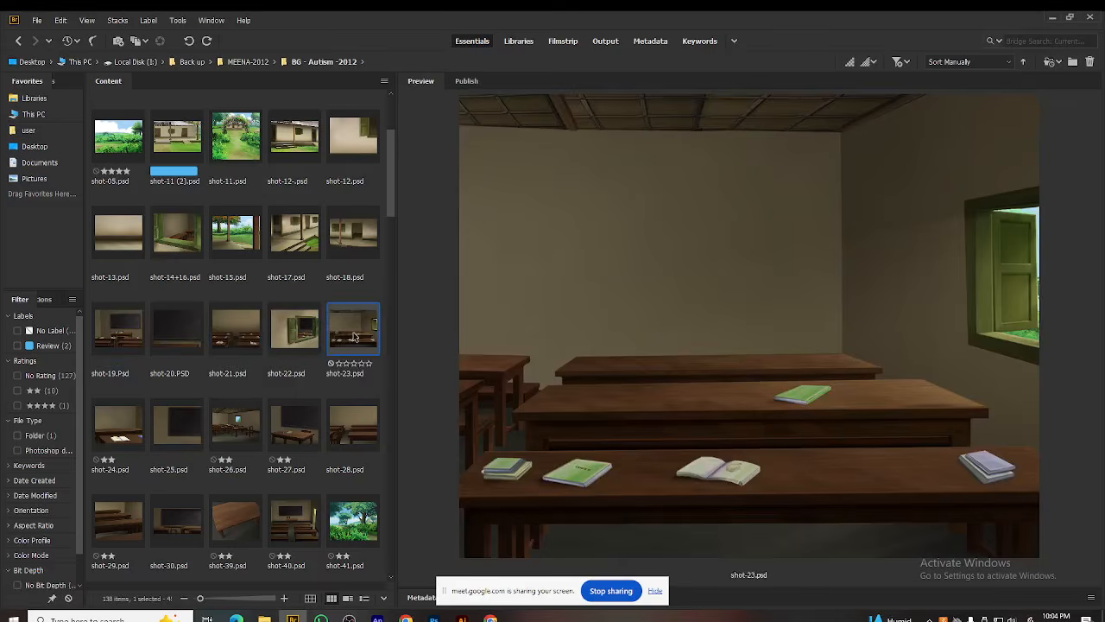
Step: Preview the front-facing classroom shot-40.psd and the shot-67 painting of the teacher's desk beside the open door
left_click(294, 518)
scroll(287, 404, "down", 4)
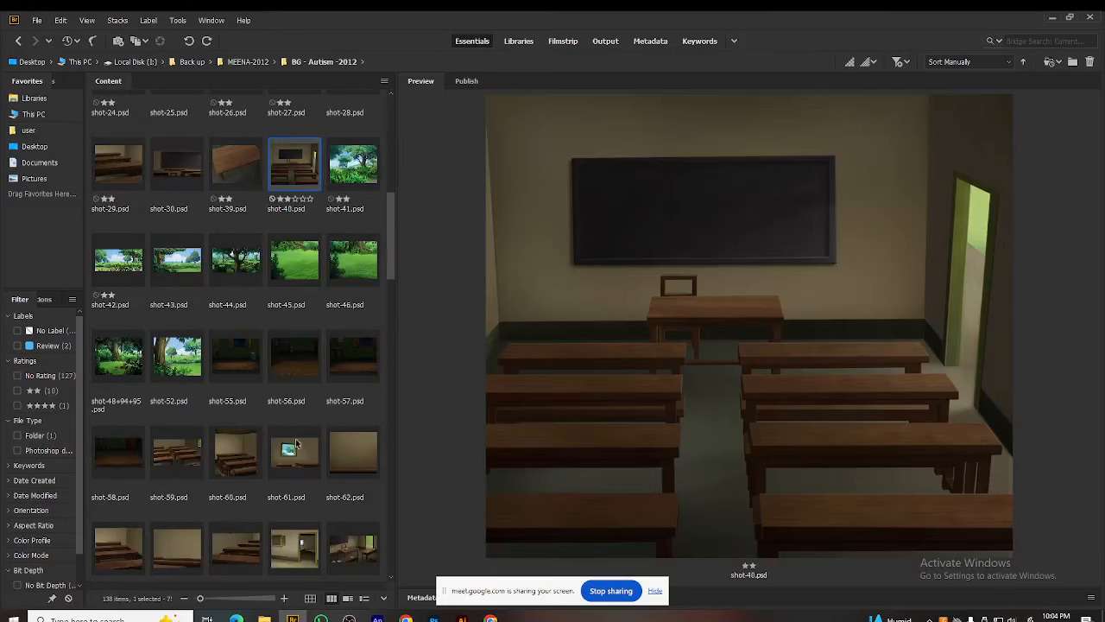
left_click(354, 565)
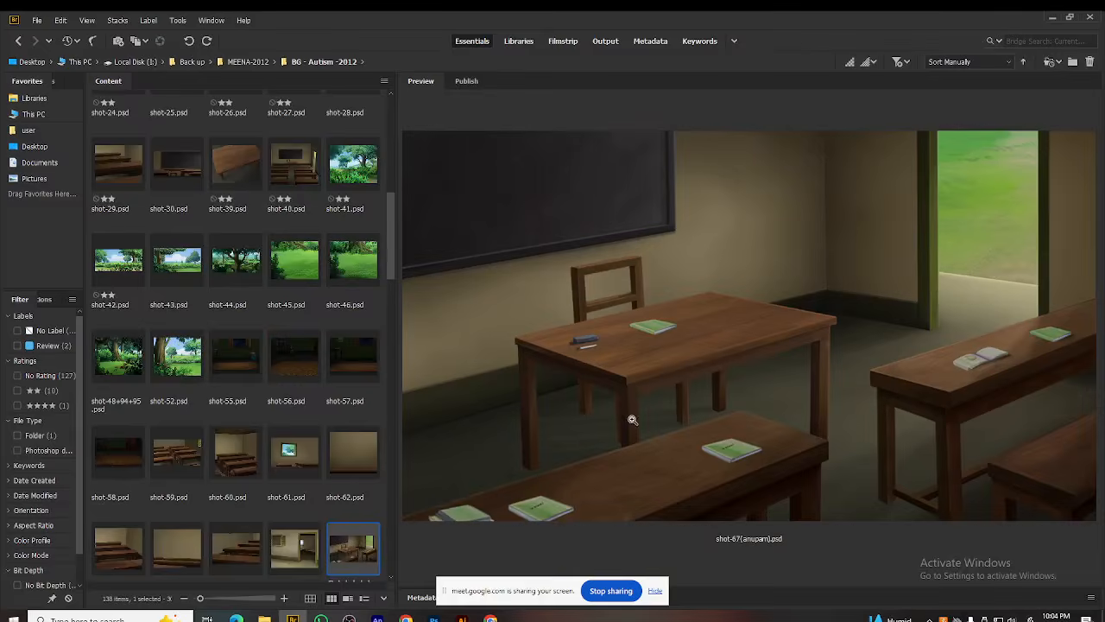
Step: Preview the village grocery shop paintings shot-83.psd, shot-86.psd, shot-92.psd and shot-101.psd
scroll(363, 426, "down", 2)
scroll(326, 425, "down", 3)
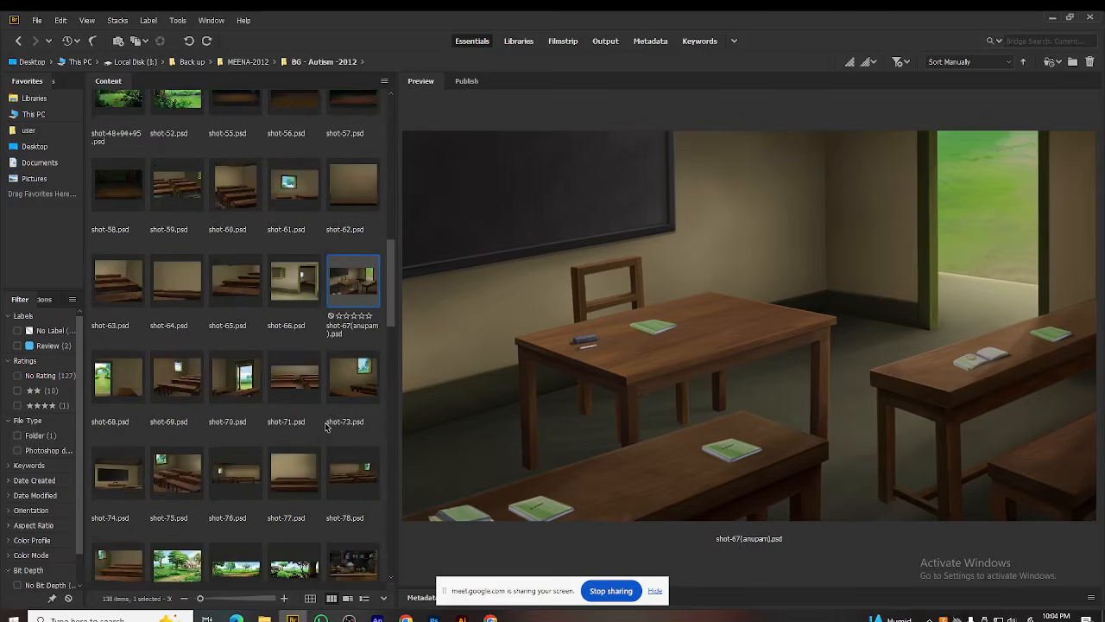
left_click(350, 395)
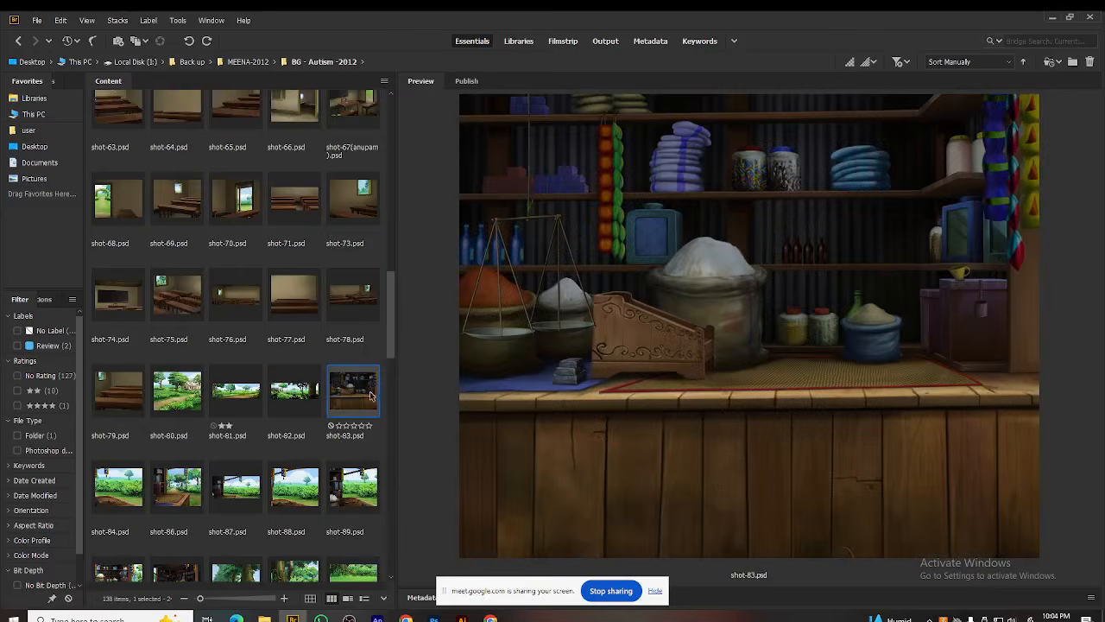
left_click(180, 488)
scroll(209, 489, "down", 2)
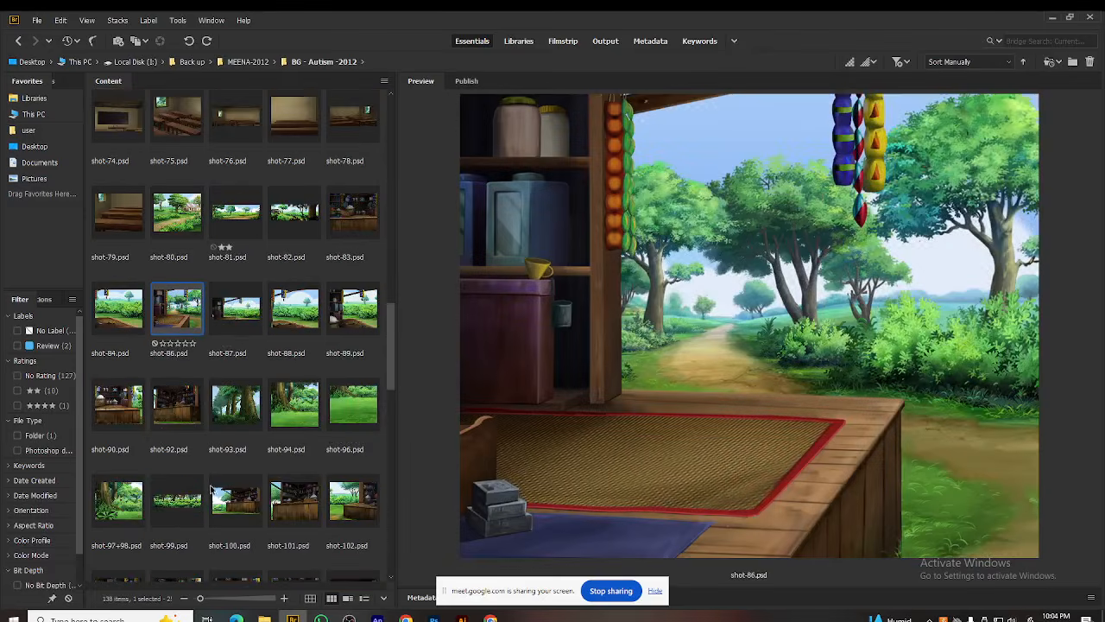
left_click(183, 409)
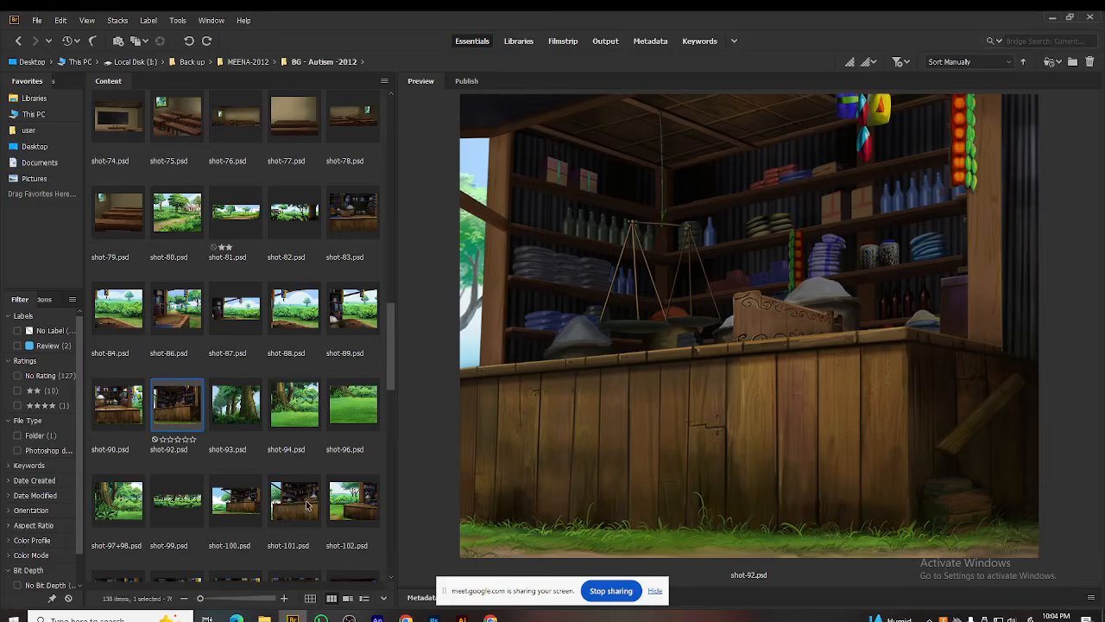
left_click(307, 505)
Step: Preview the dark sack storeroom paintings shot-158.psd, shot-159.psd and shot-162+163.psd near the end of the folder
scroll(333, 479, "down", 4)
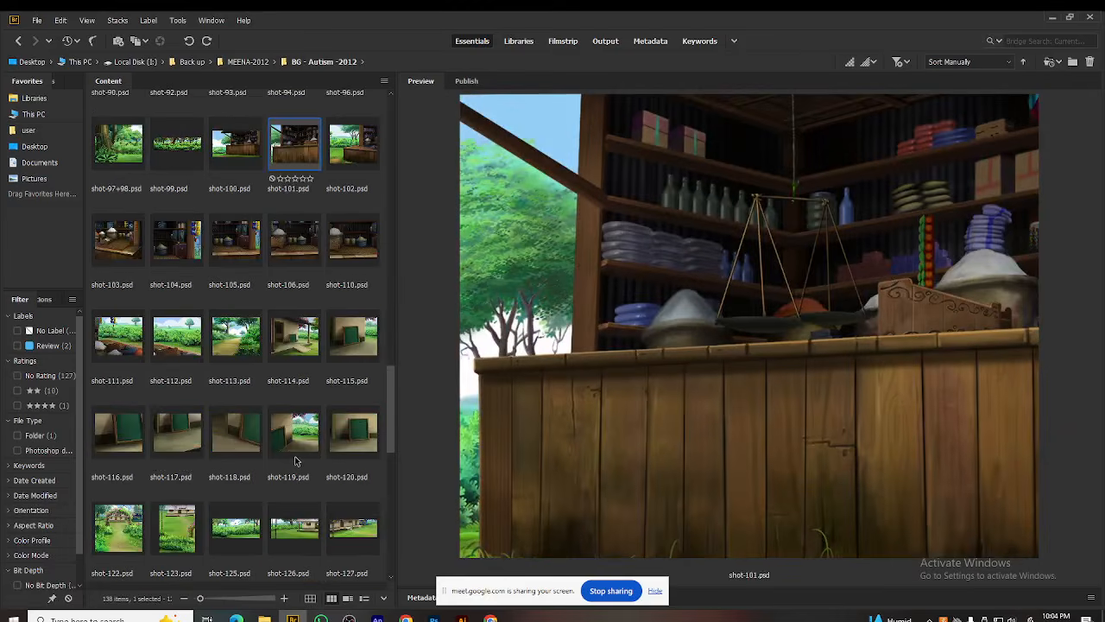
scroll(295, 461, "down", 9)
left_click(307, 388)
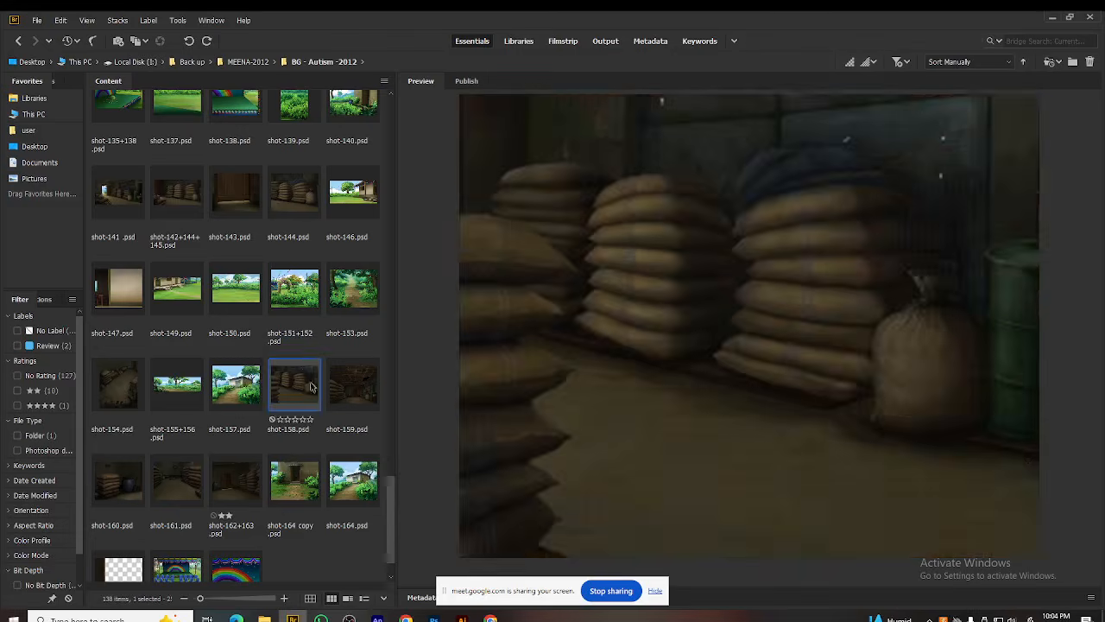
left_click(350, 404)
left_click(298, 410)
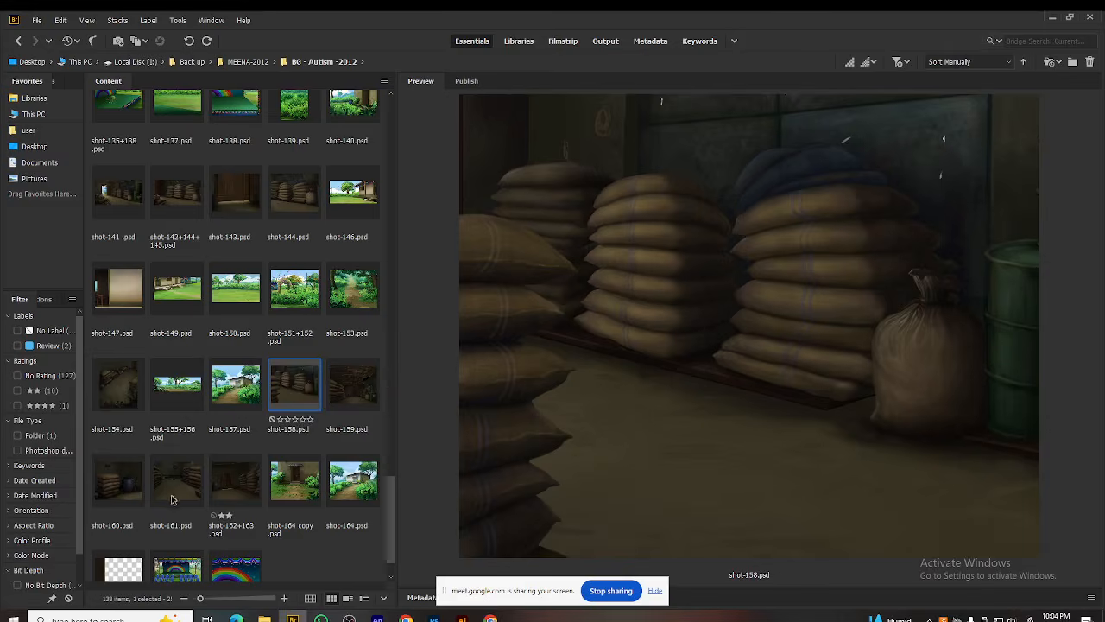
key("Down")
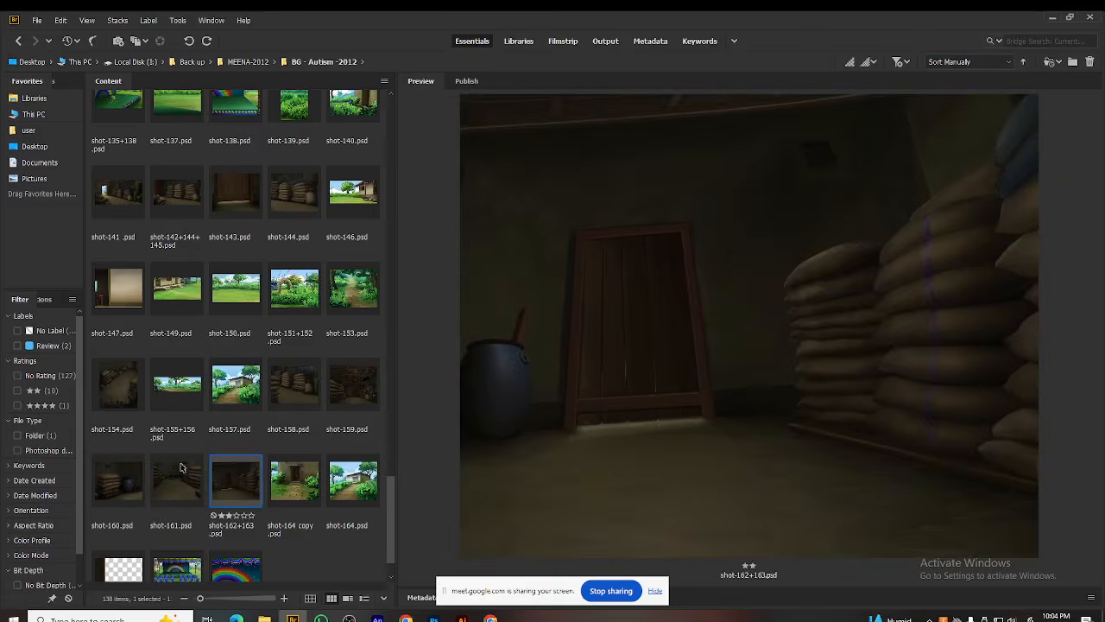
Step: Preview the storeroom views shot-154.psd, shot-159.psd, shot-158.psd and the open-door view shot-141 .psd
left_click(128, 399)
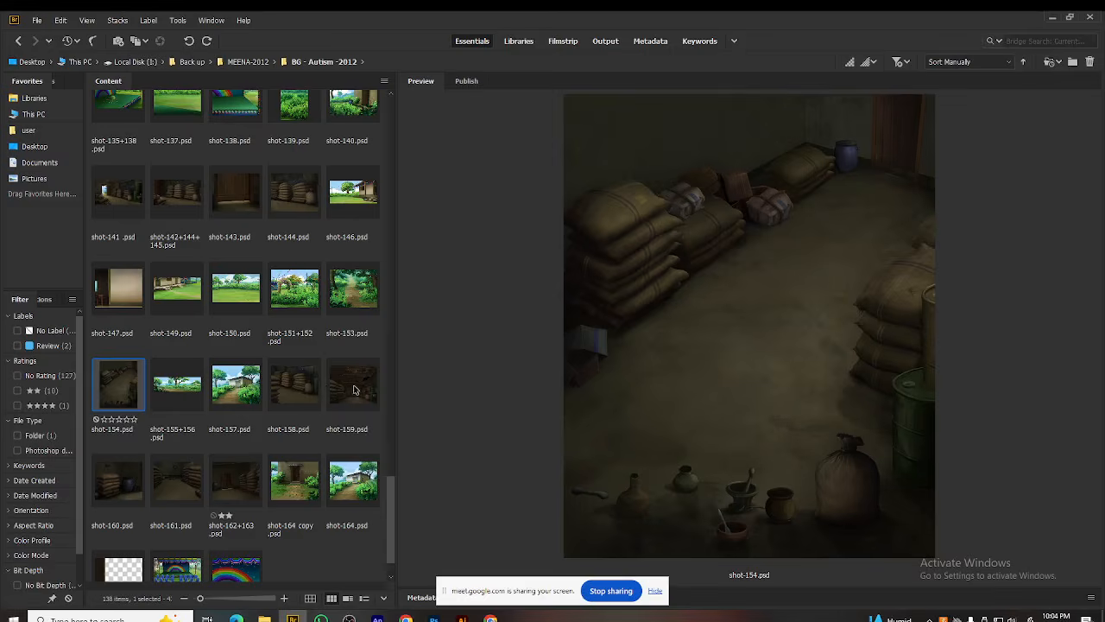
left_click(351, 390)
left_click(303, 384)
left_click(119, 190)
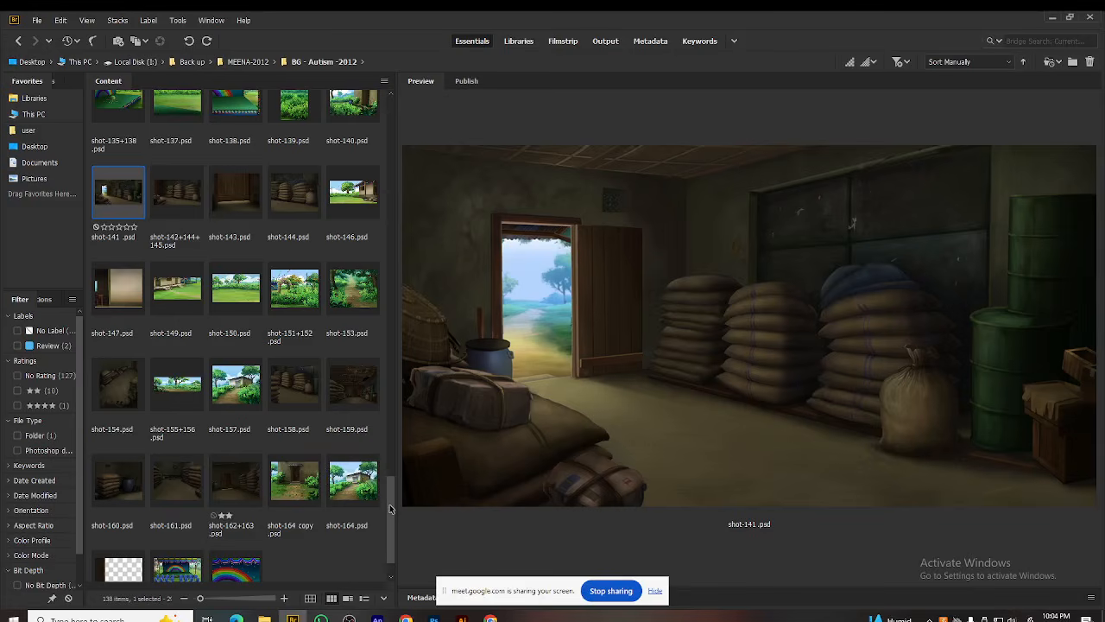
Step: Compare the storeroom angles again by previewing shot-159.psd, shot-154.psd and shot-141 .psd in turn
scroll(389, 507, "down", 2)
left_click(355, 348)
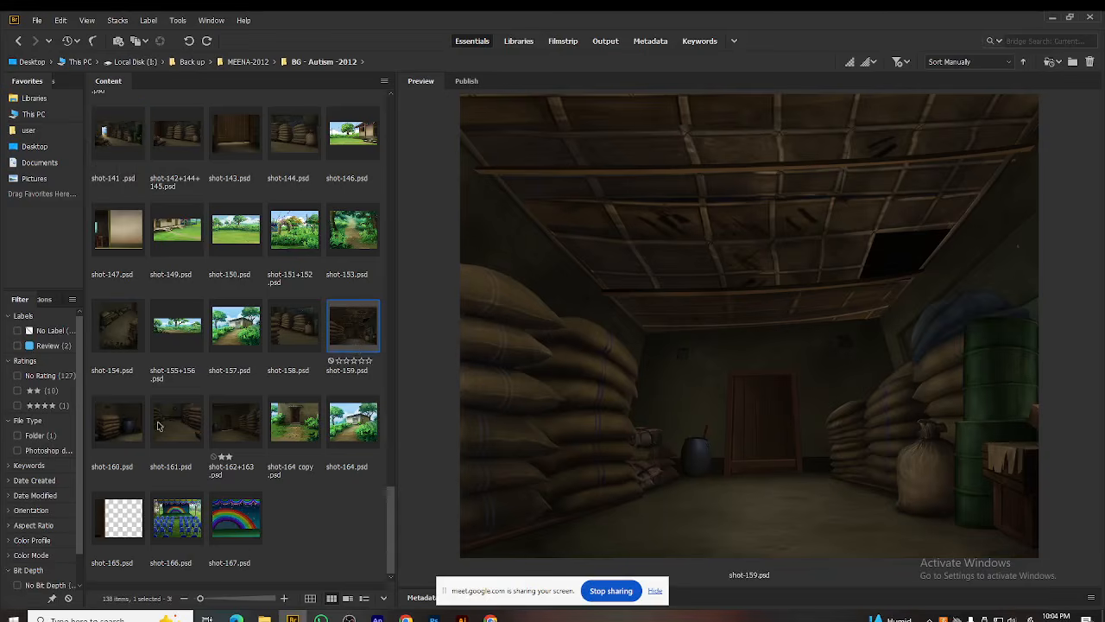
left_click(134, 334)
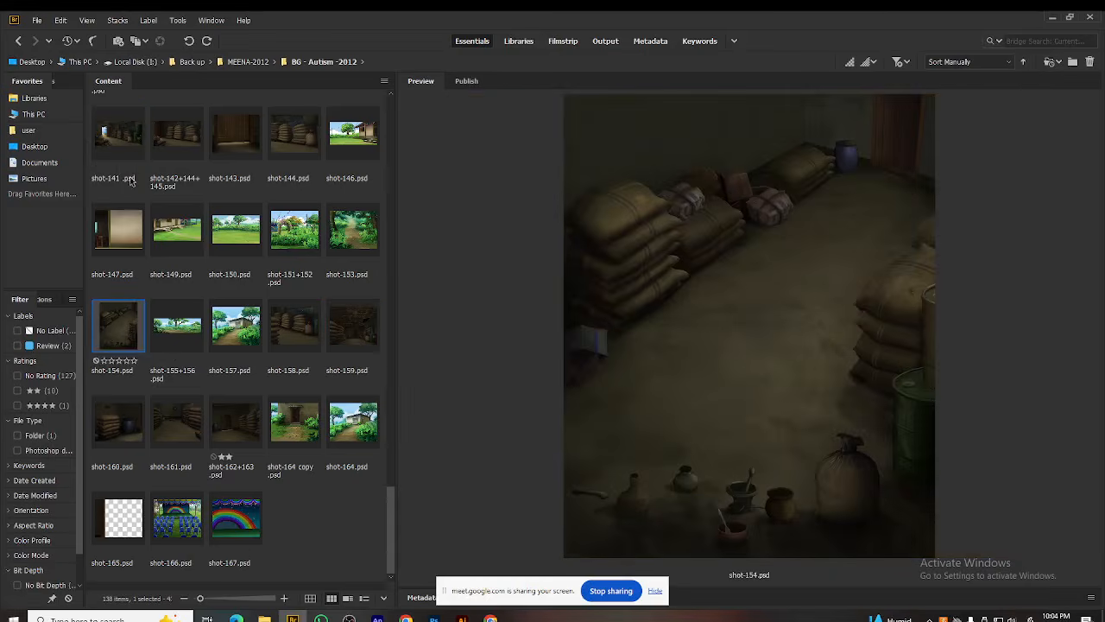
left_click(132, 147)
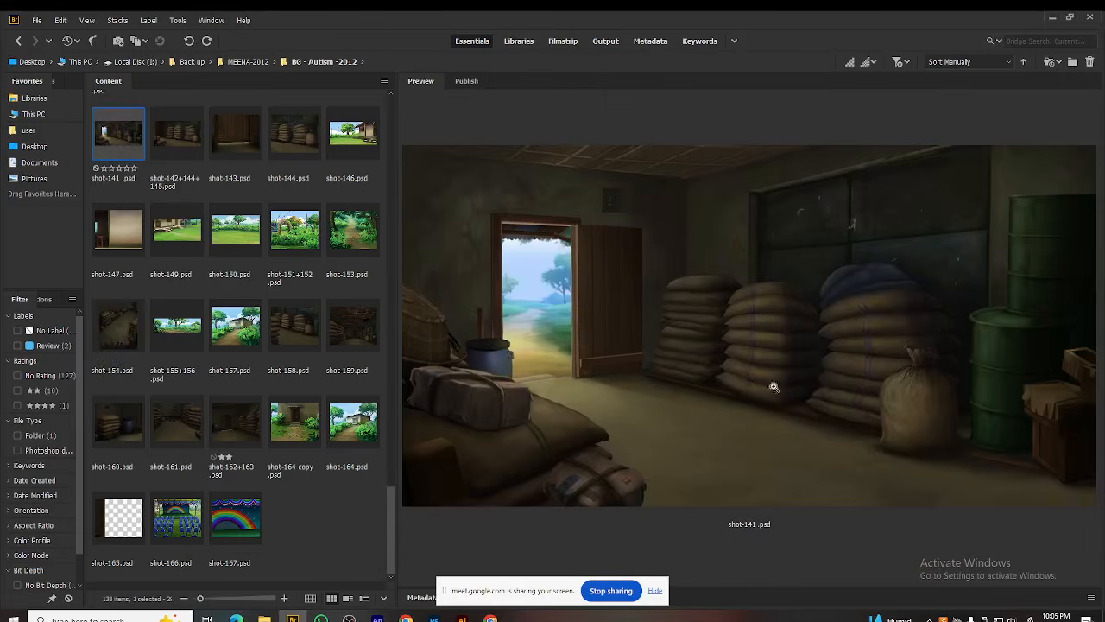
Step: Return to the Back up folder and open the Mono Elo Meenar Grame scene folder inside MEENA 2011 > MONO ELO MEENAR GRAME
scroll(304, 442, "up", 10)
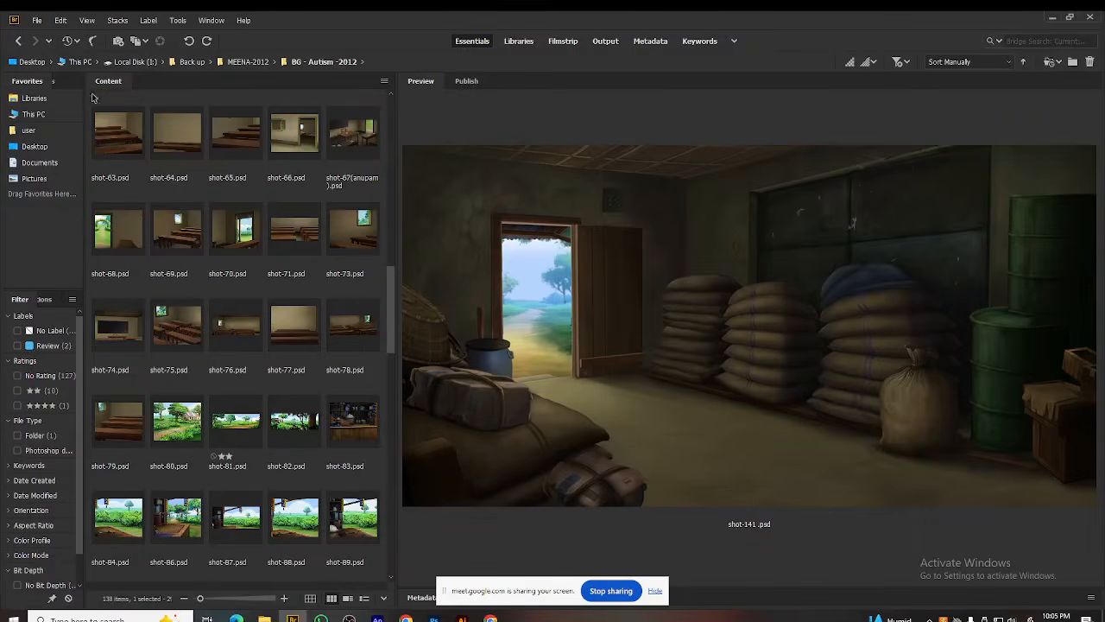
left_click(15, 40)
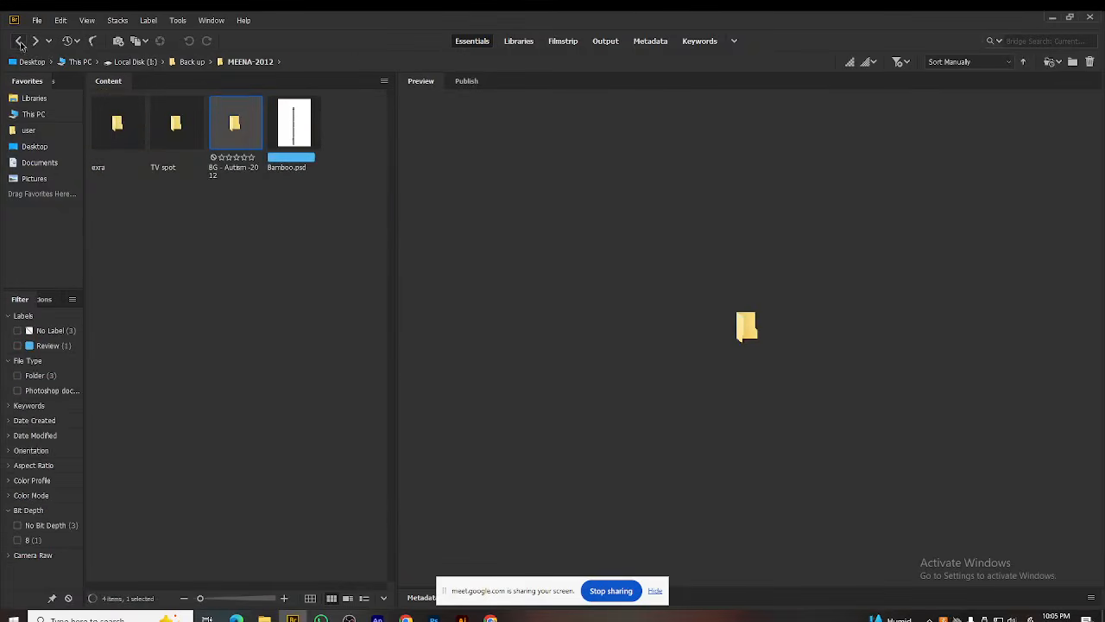
double_click(349, 128)
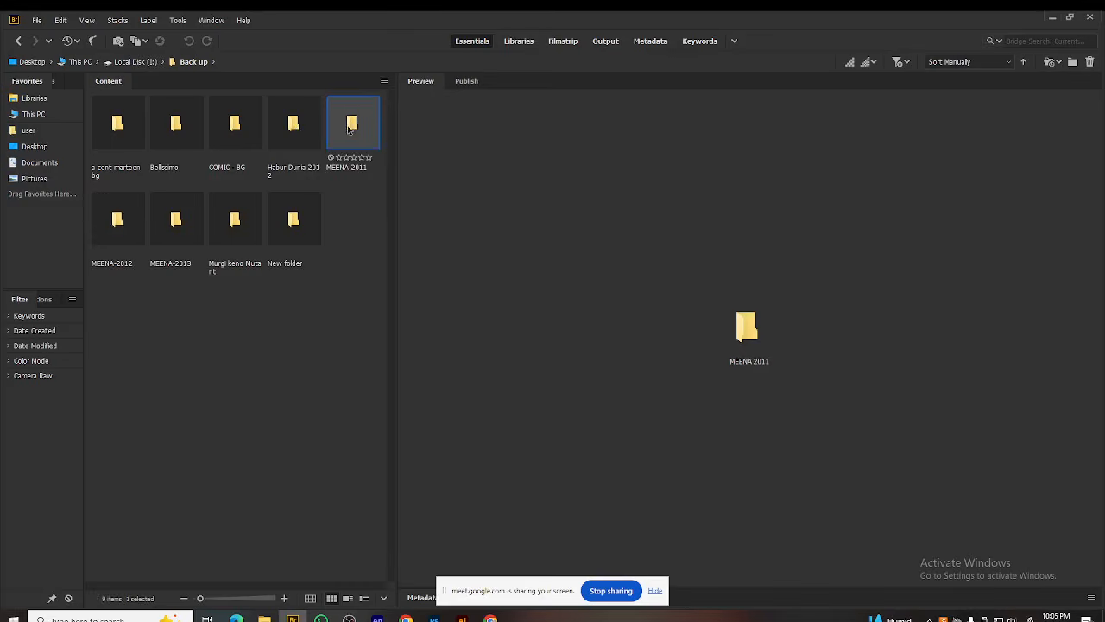
double_click(172, 127)
left_click(122, 130)
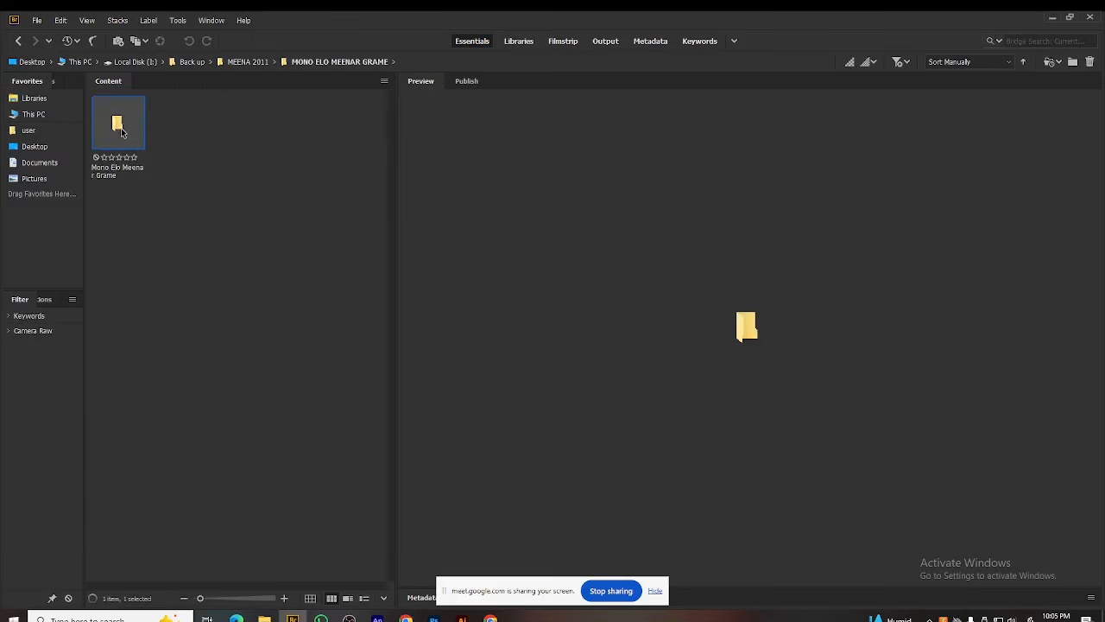
double_click(122, 130)
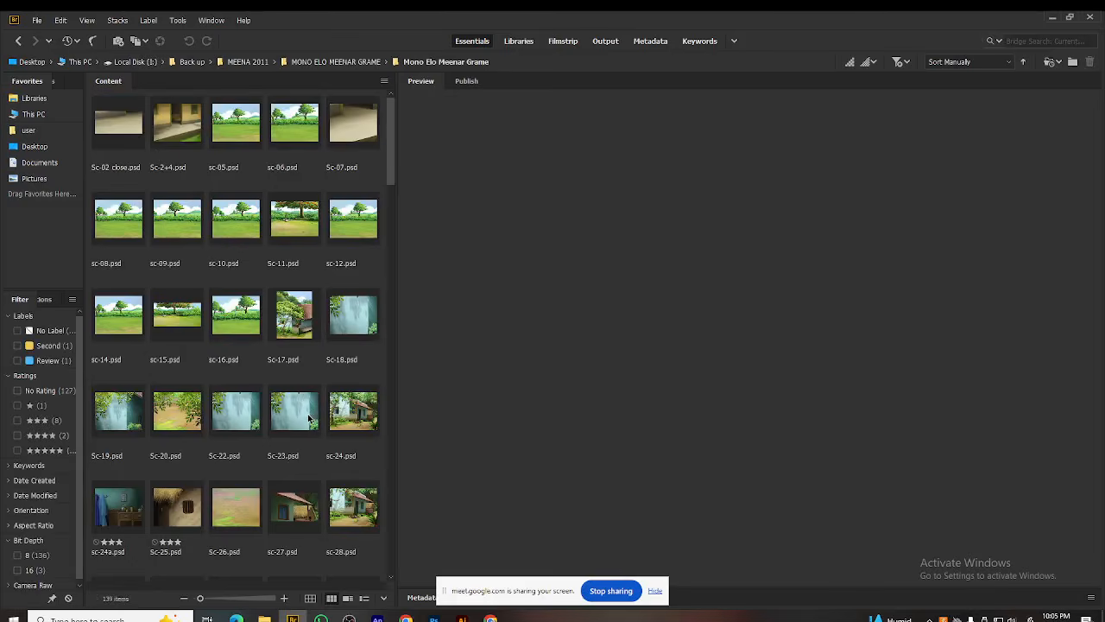
Step: Preview the village house with the fruit tree, sc-24.psd, and look over the scene thumbnails around and after it
scroll(310, 420, "down", 1)
scroll(320, 383, "down", 2)
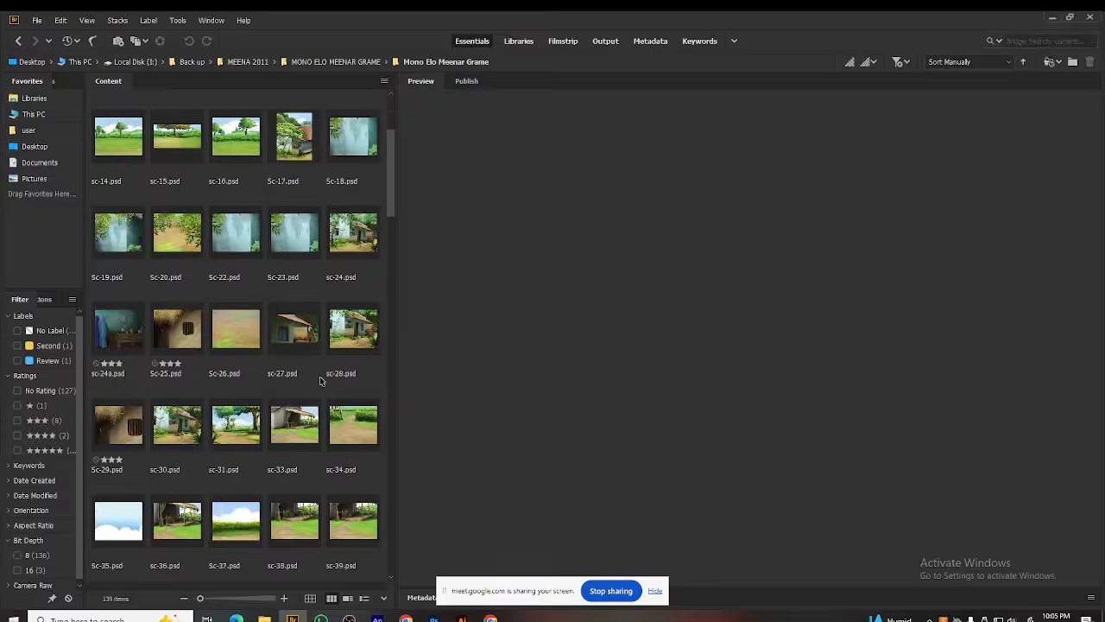
scroll(320, 381, "up", 3)
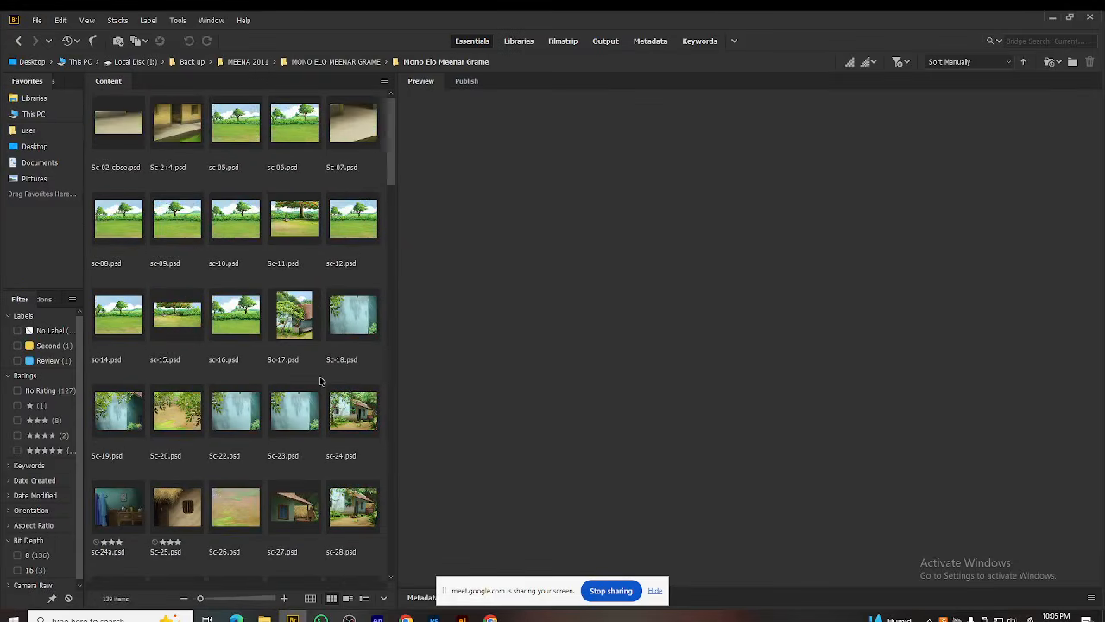
left_click(367, 406)
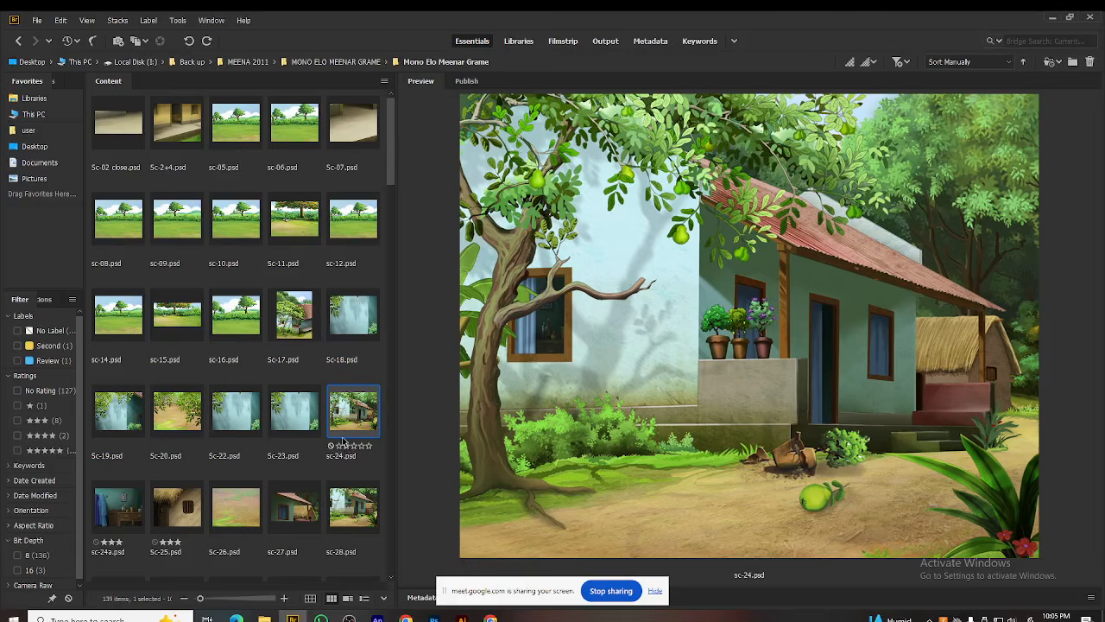
scroll(337, 441, "down", 5)
scroll(336, 441, "down", 1)
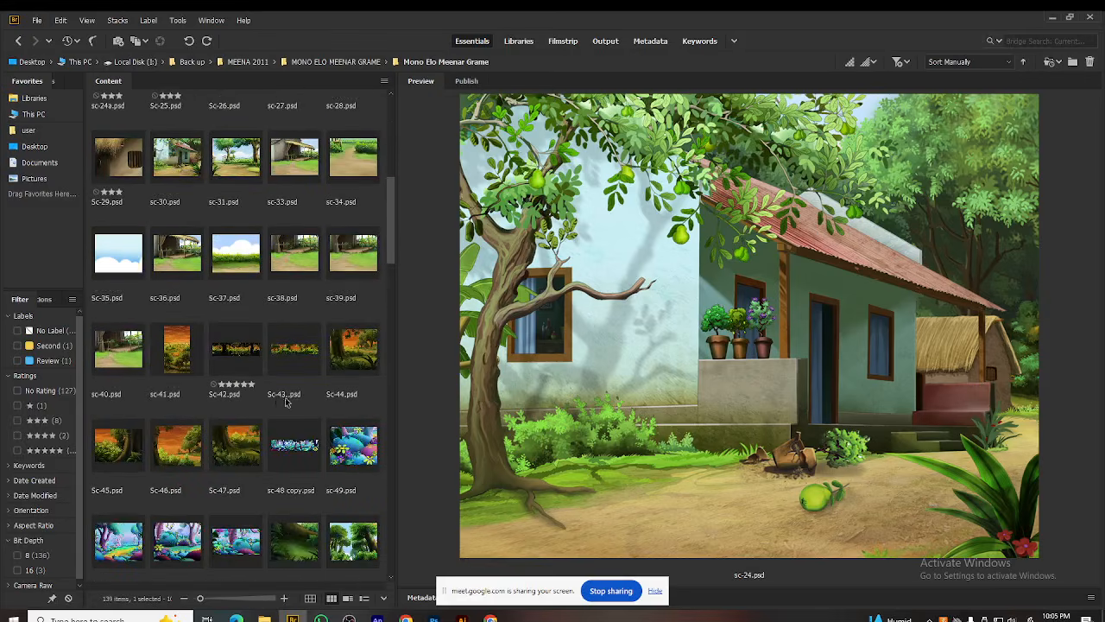
Step: Preview the sunset forest backgrounds from sc-41.psd through Sc-47.psd, finishing on the large tree trunk in Sc-45.psd
left_click(178, 348)
left_click(234, 349)
left_click(300, 352)
left_click(353, 348)
left_click(216, 442)
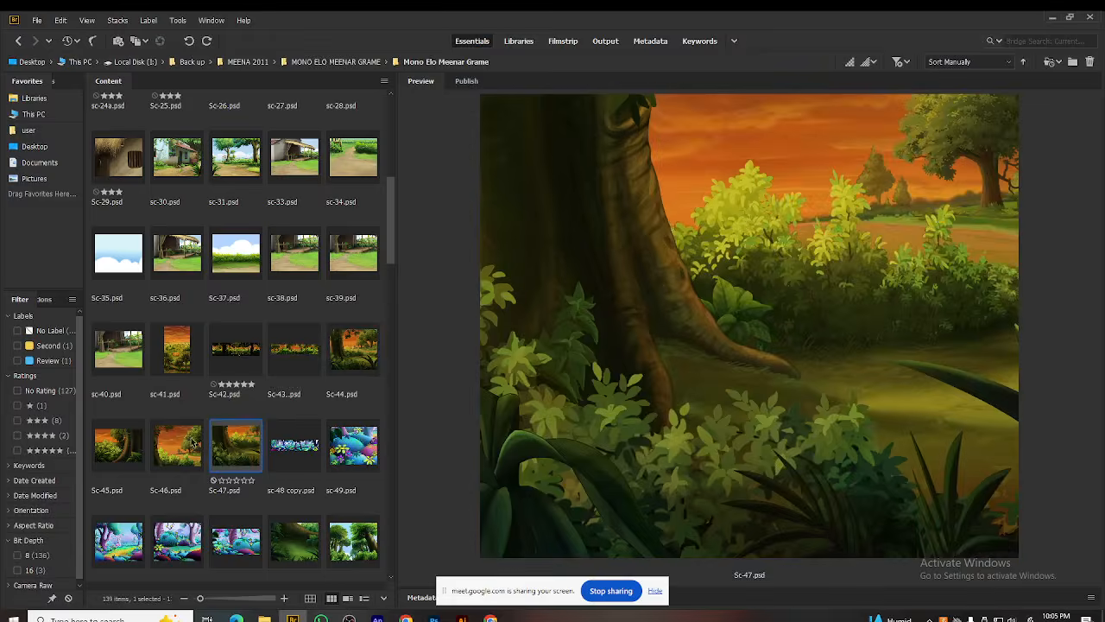
left_click(160, 441)
left_click(120, 443)
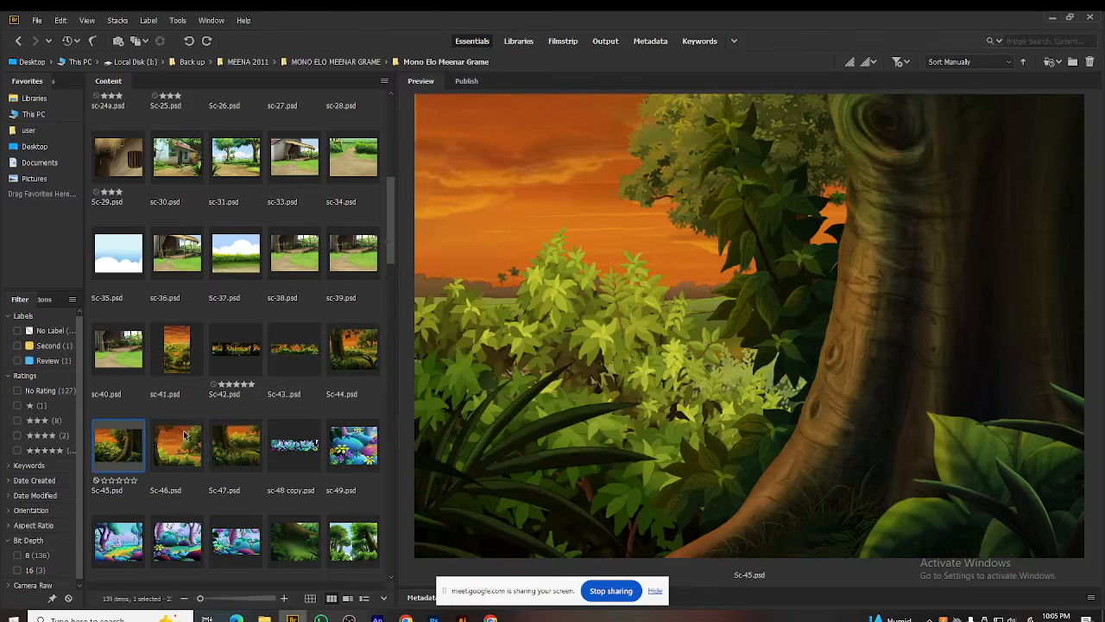
Step: Preview the colourful fantasy forest backgrounds sc-49.psd, sc-48 copy.psd, sc-50.psd and sc-53.psd, ending on the flower close-up sc-49.psd
scroll(189, 432, "down", 2)
left_click(347, 278)
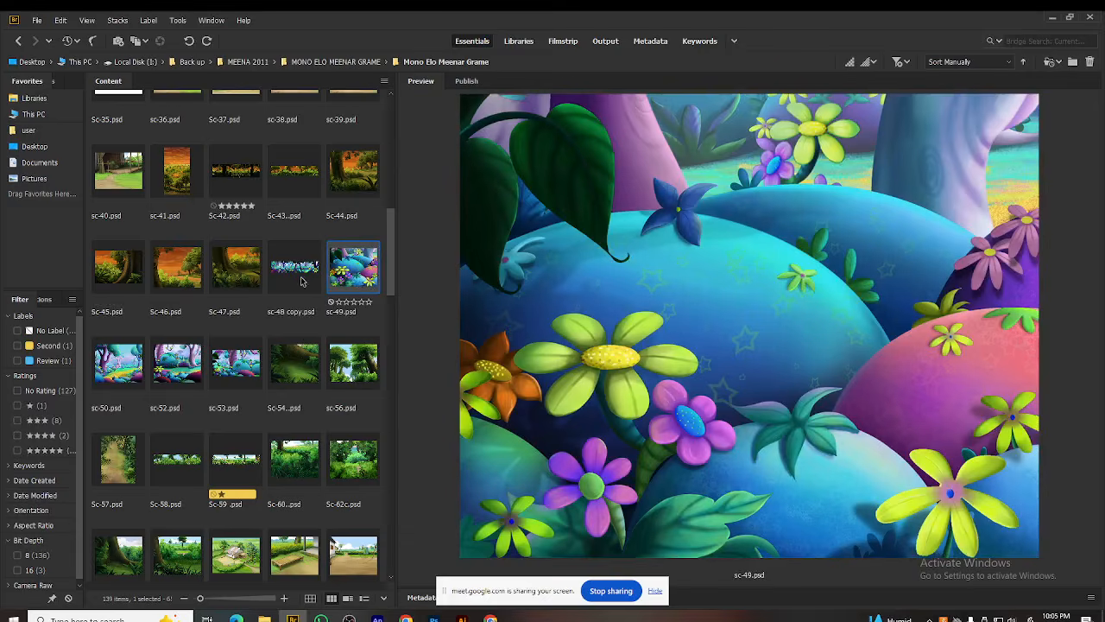
left_click(291, 276)
left_click(355, 274)
left_click(214, 367)
left_click(192, 367)
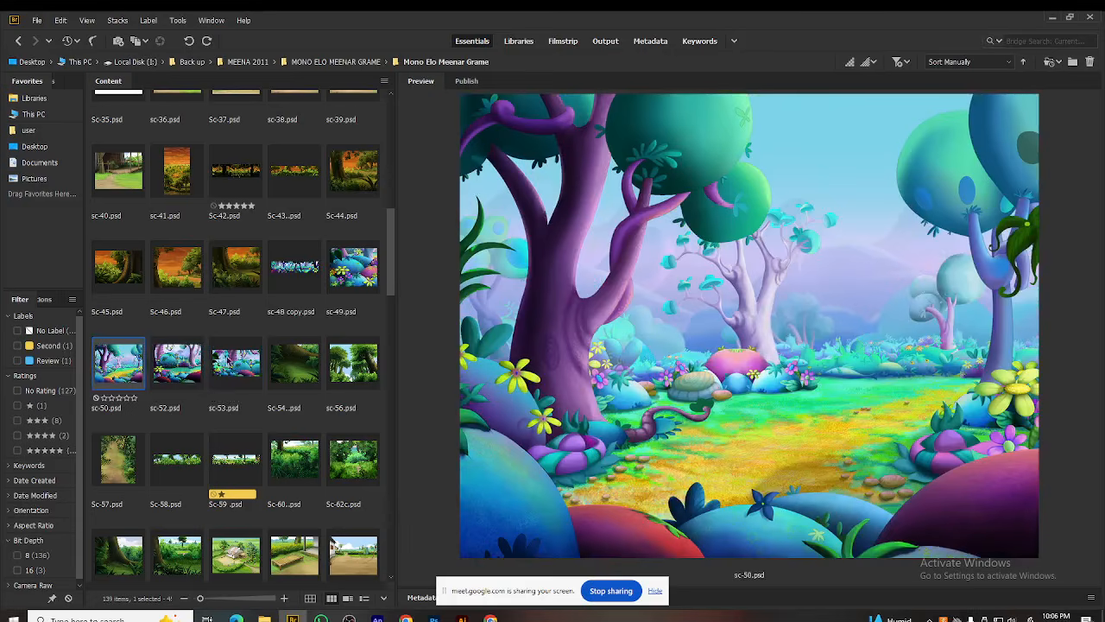
left_click(227, 362)
left_click(290, 274)
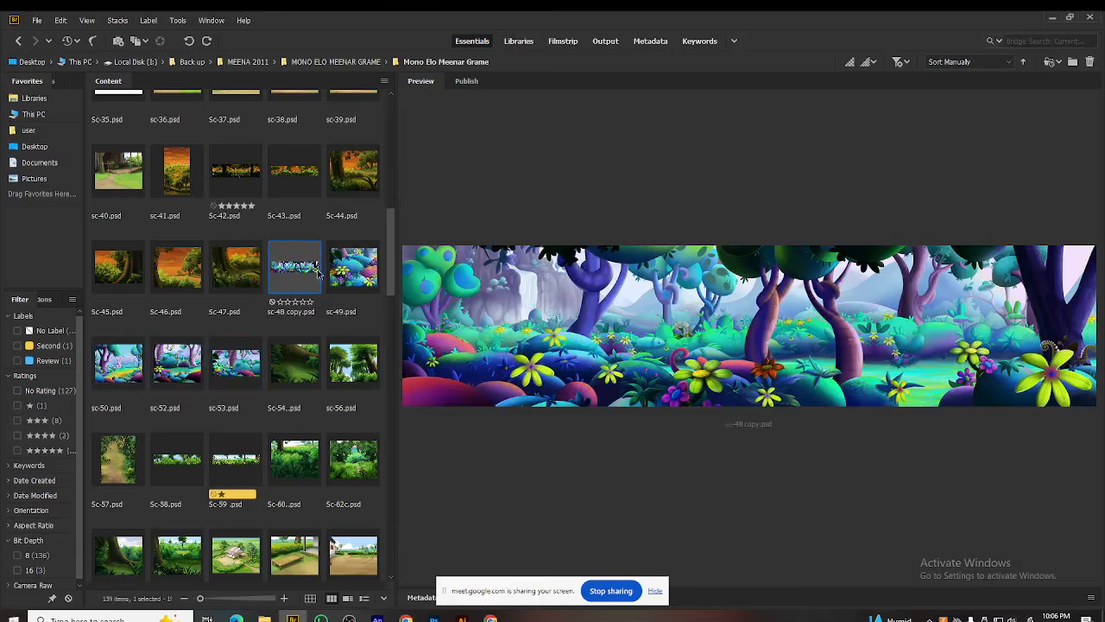
left_click(355, 274)
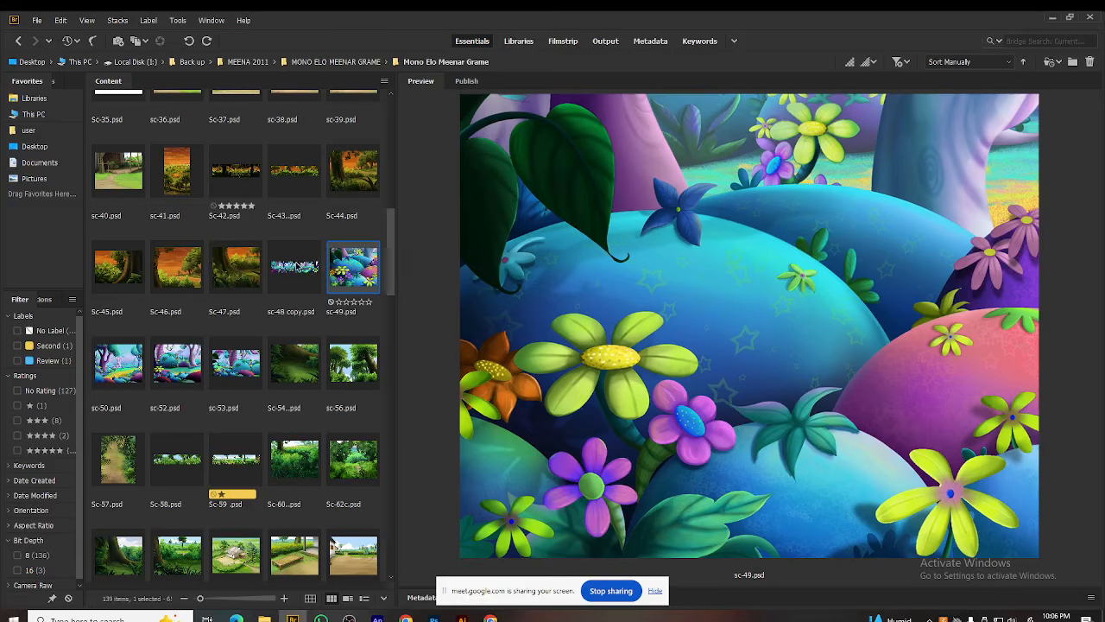
Step: Compare the wide fantasy forest panorama sc-48 copy.psd with the closer views sc-49.psd, sc-50.psd and sc-52.psd
left_click(299, 266)
left_click(335, 267)
left_click(129, 361)
left_click(182, 361)
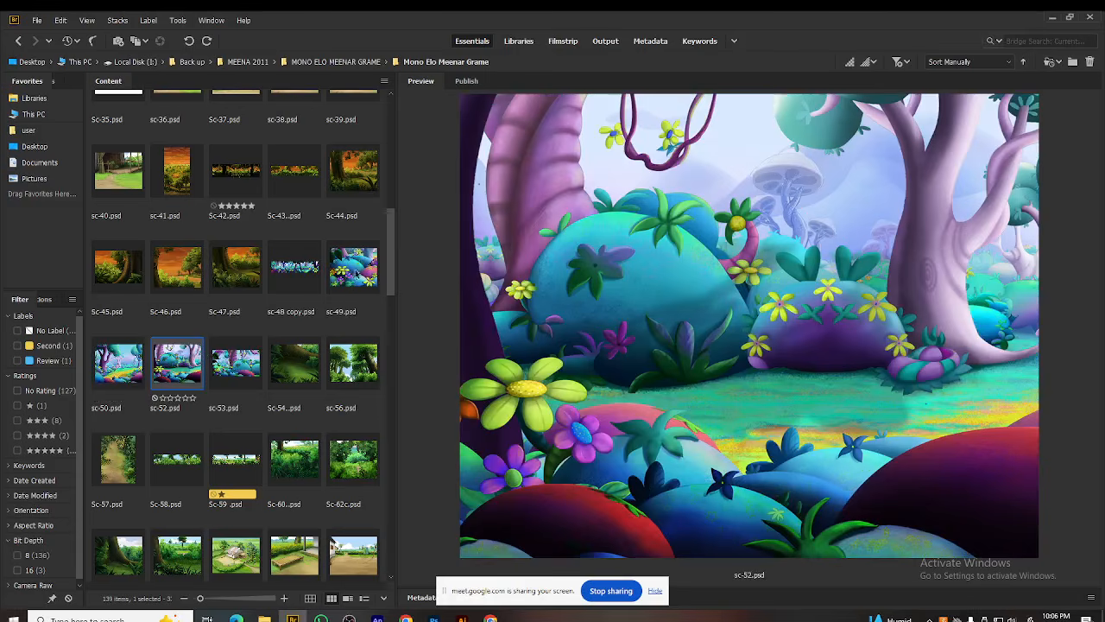
left_click(291, 274)
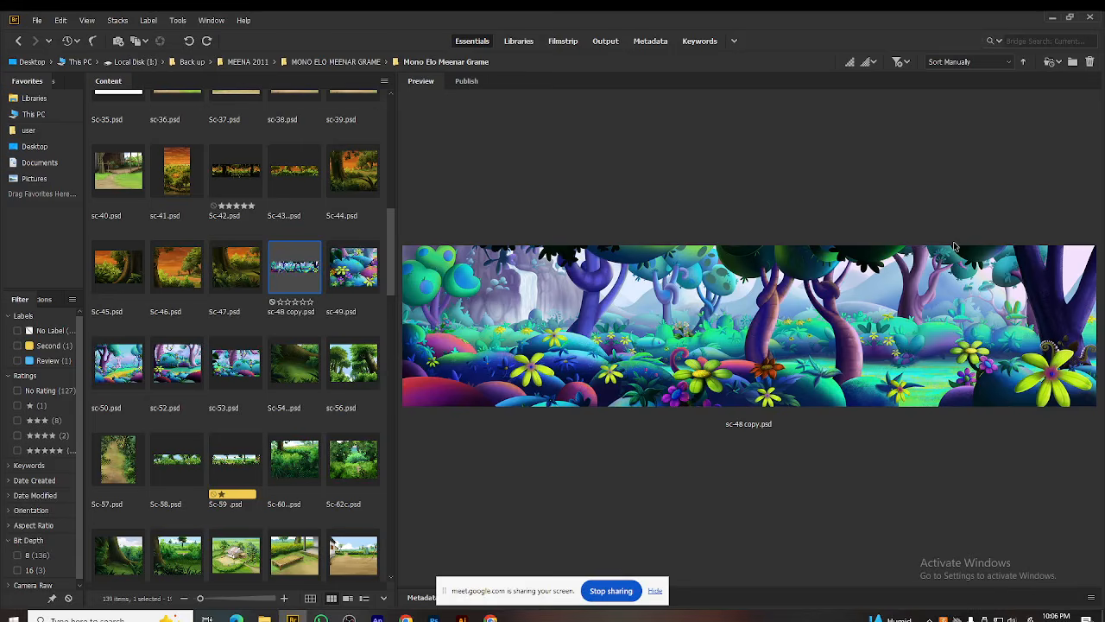
left_click(354, 282)
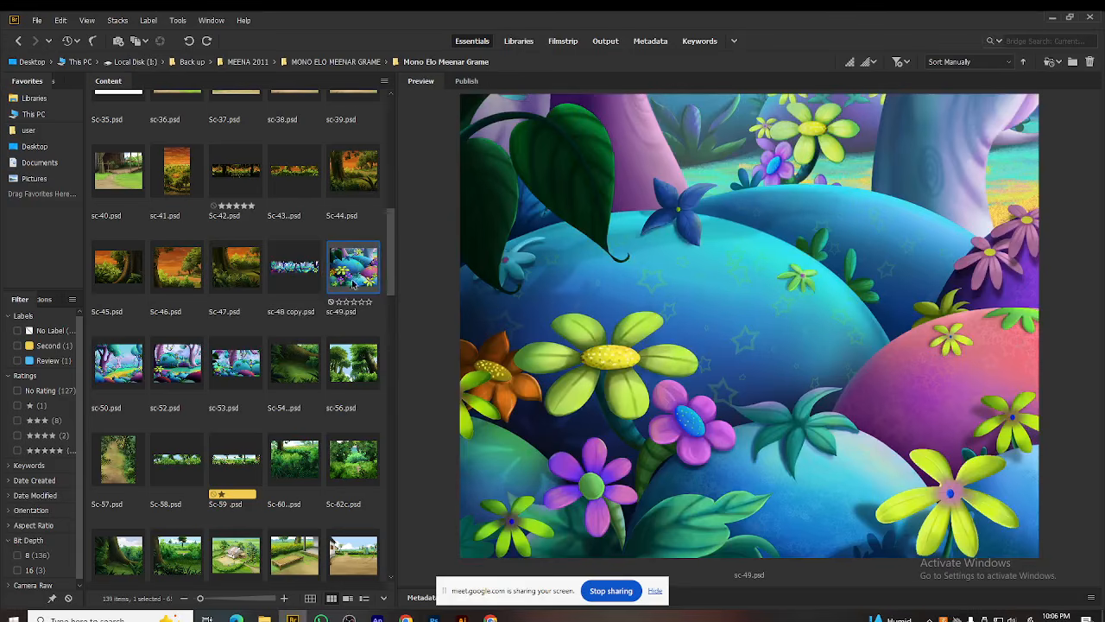
Step: Preview the fantasy forest angles sc-53.psd, sc-52.psd and sc-50.psd in turn
left_click(242, 368)
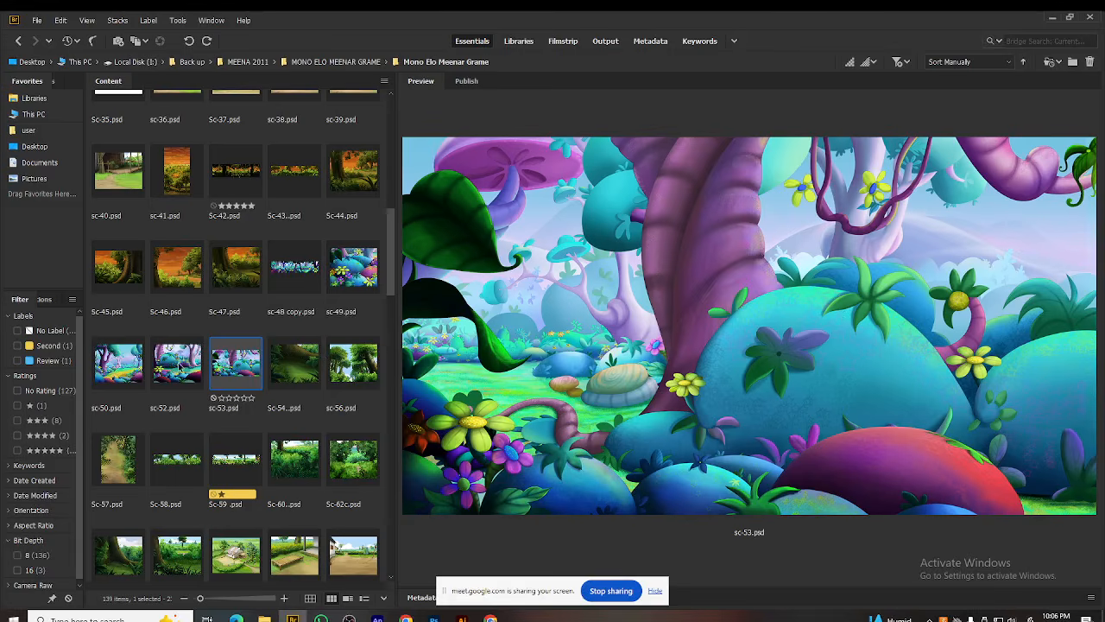
left_click(174, 368)
left_click(106, 367)
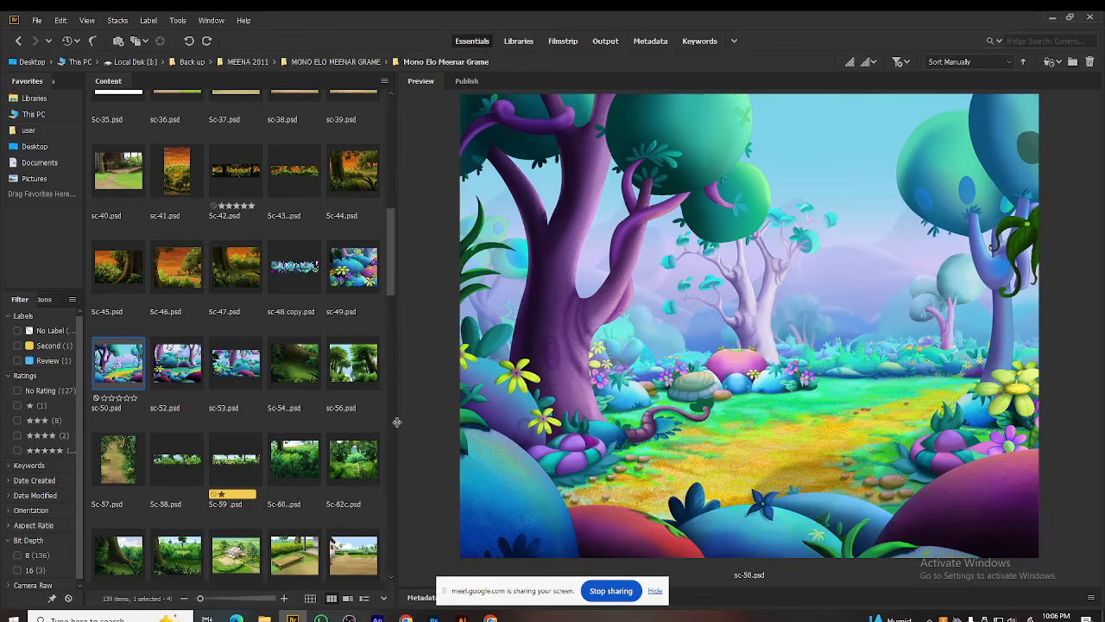
Step: Preview the tall trees sc-56.psd, the meadow panorama Sc-59 .psd and the school aerial view sc-91.psd, and look over the remaining thumbnails
scroll(286, 414, "down", 1)
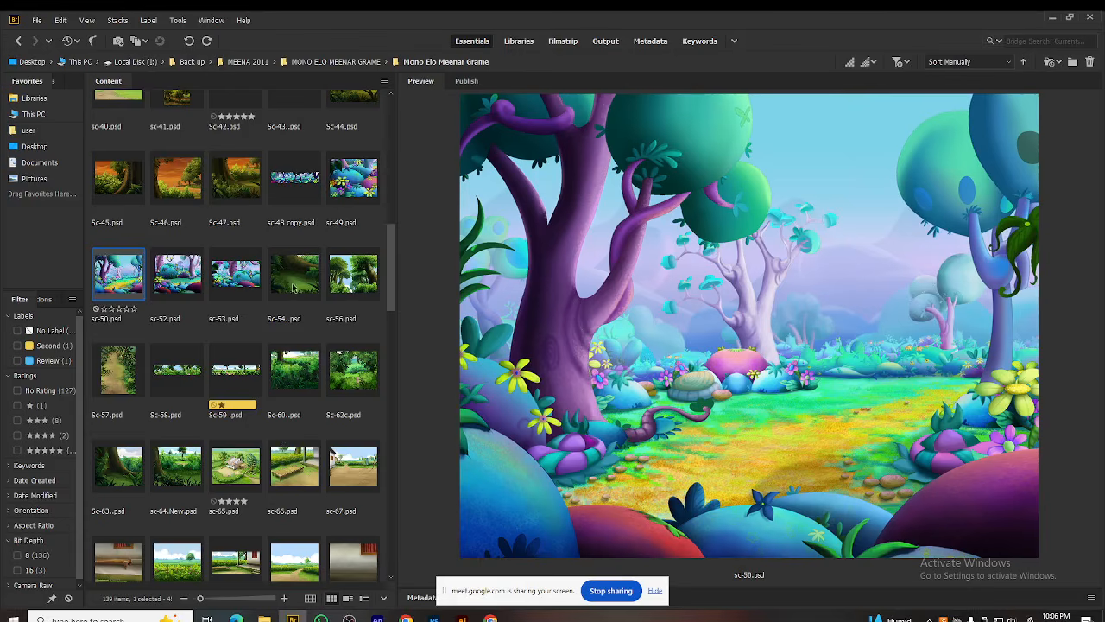
left_click(358, 278)
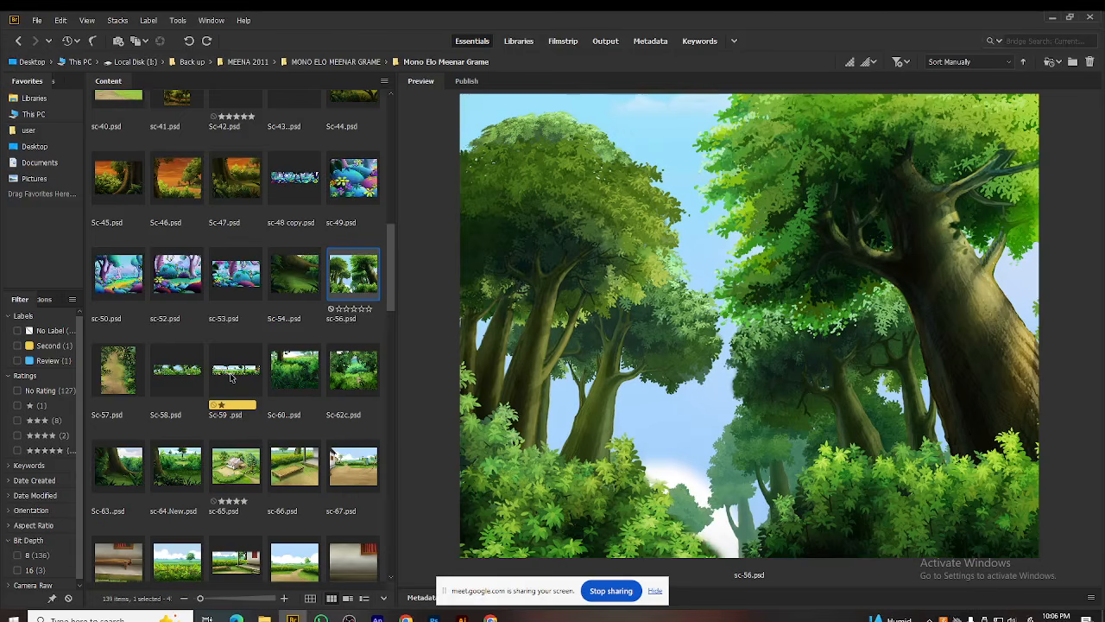
left_click(231, 378)
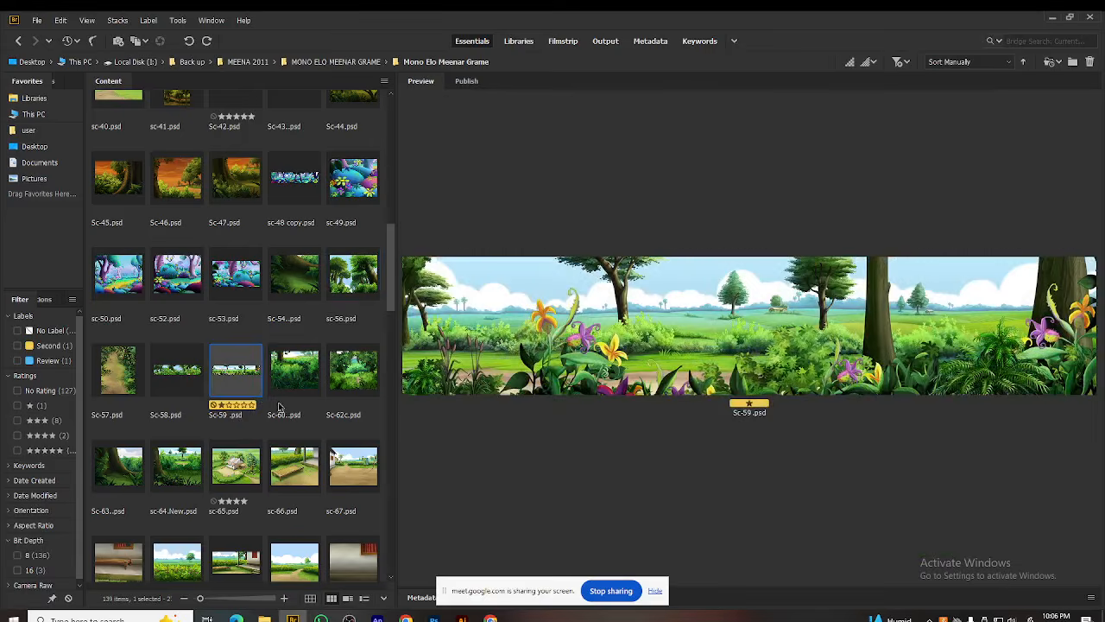
scroll(285, 449, "down", 4)
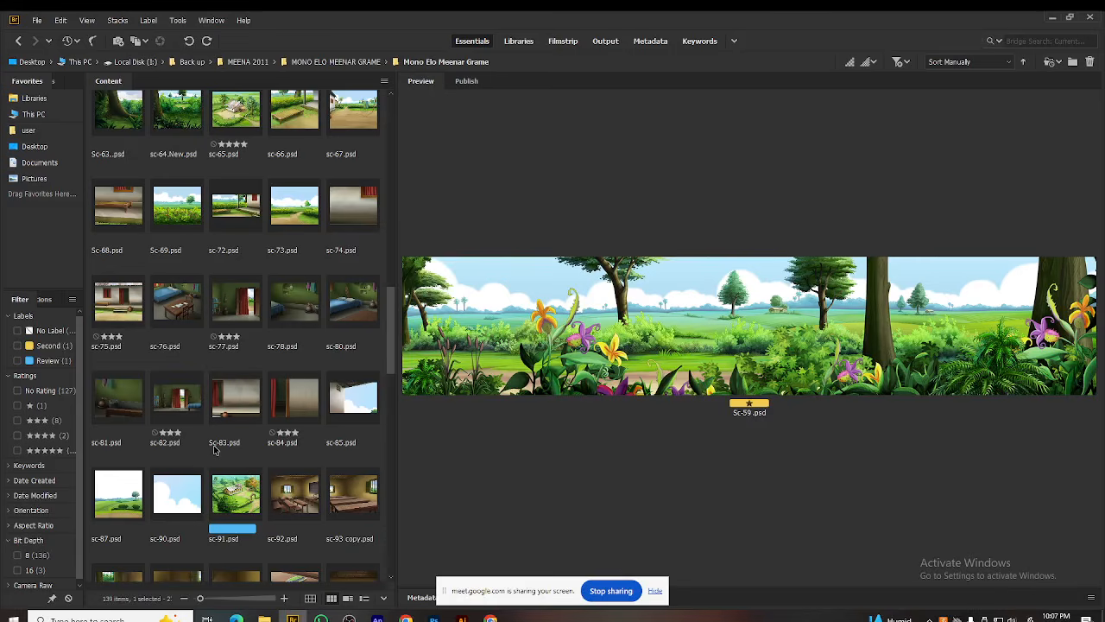
left_click(231, 496)
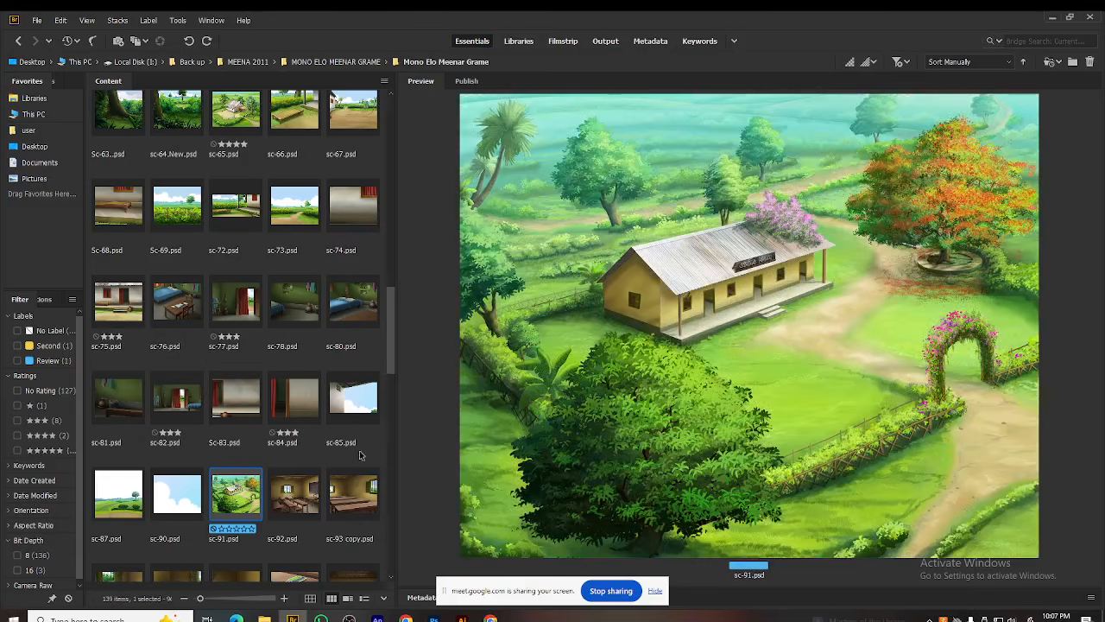
scroll(223, 431, "down", 10)
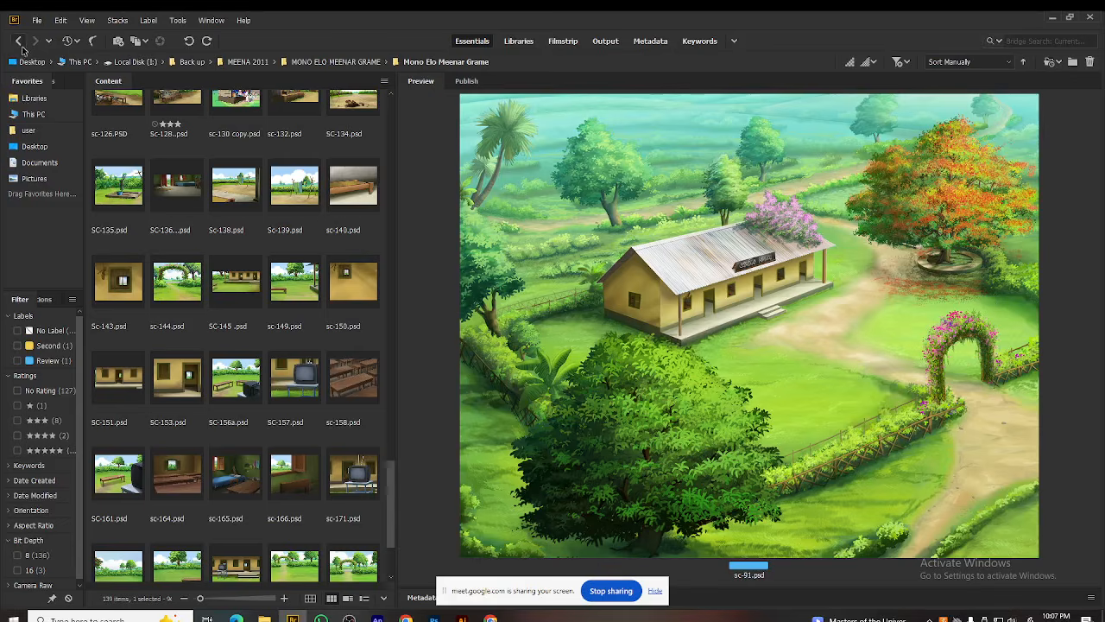
Step: Return to the MEENA 2011 folder and open MEENA IN FANTASYLAND > MEENA MASTER BG
left_click(19, 41)
left_click(19, 42)
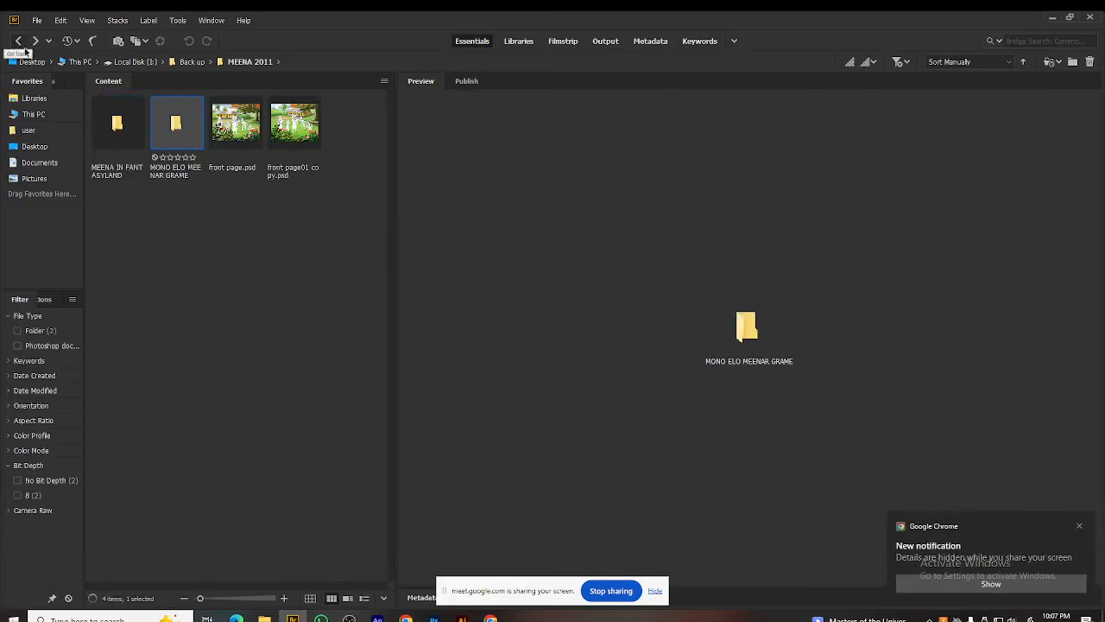
double_click(117, 124)
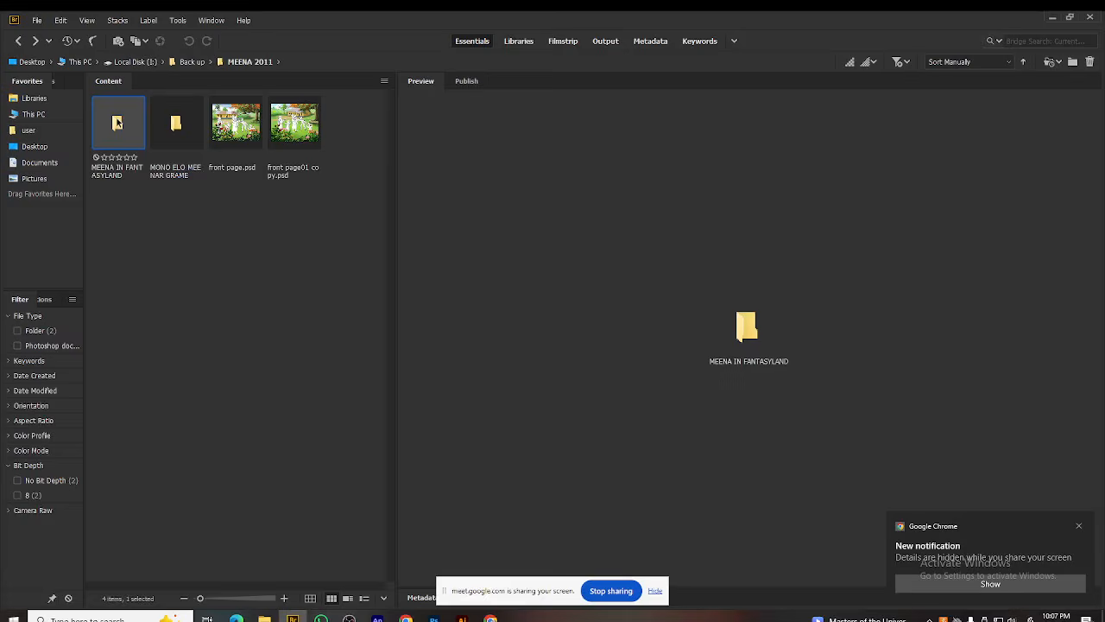
left_click(175, 124)
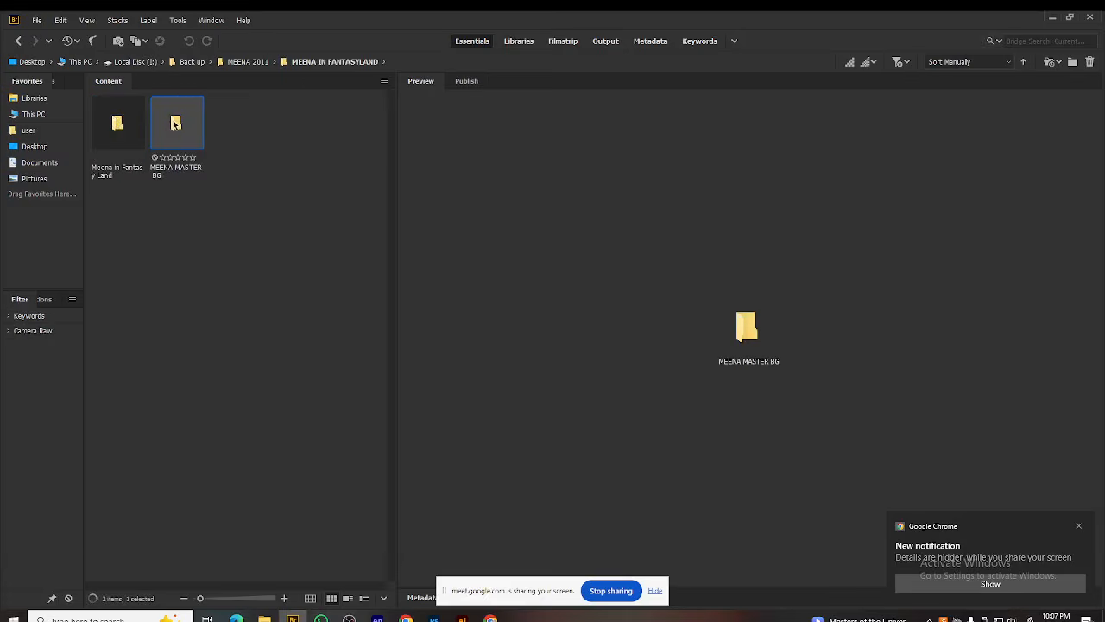
double_click(176, 124)
Step: Preview the master backgrounds MEENA close up1.psd, sc-2.psd, Dorbar Hall.psd, the bg 01 castle and Astrologer room.psd, returning to sc-2.psd
left_click(252, 233)
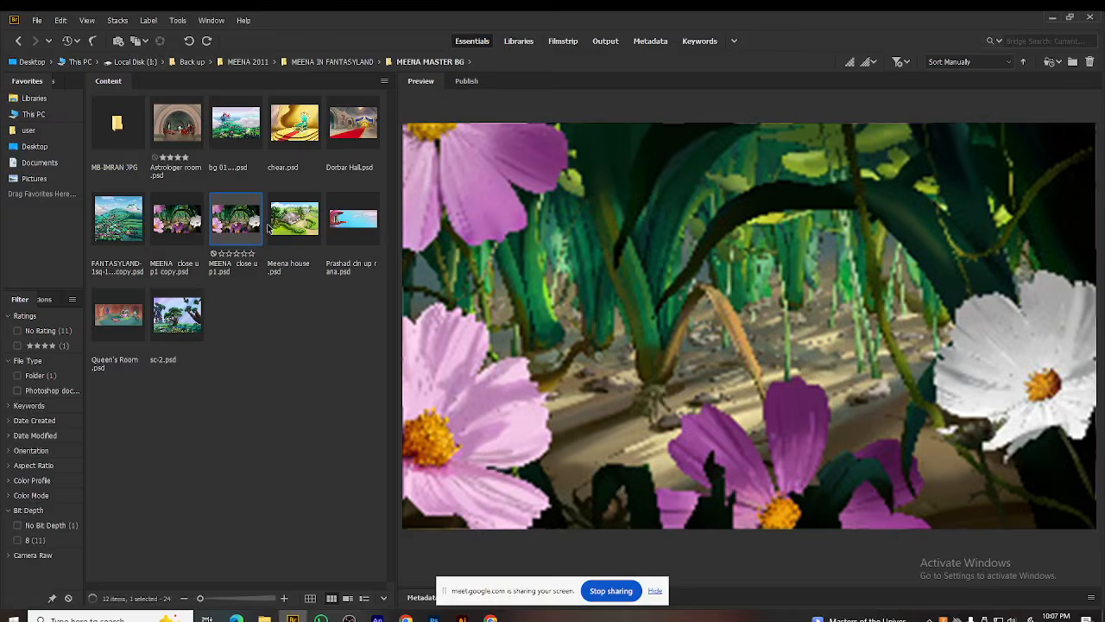
key("Right")
left_click(171, 328)
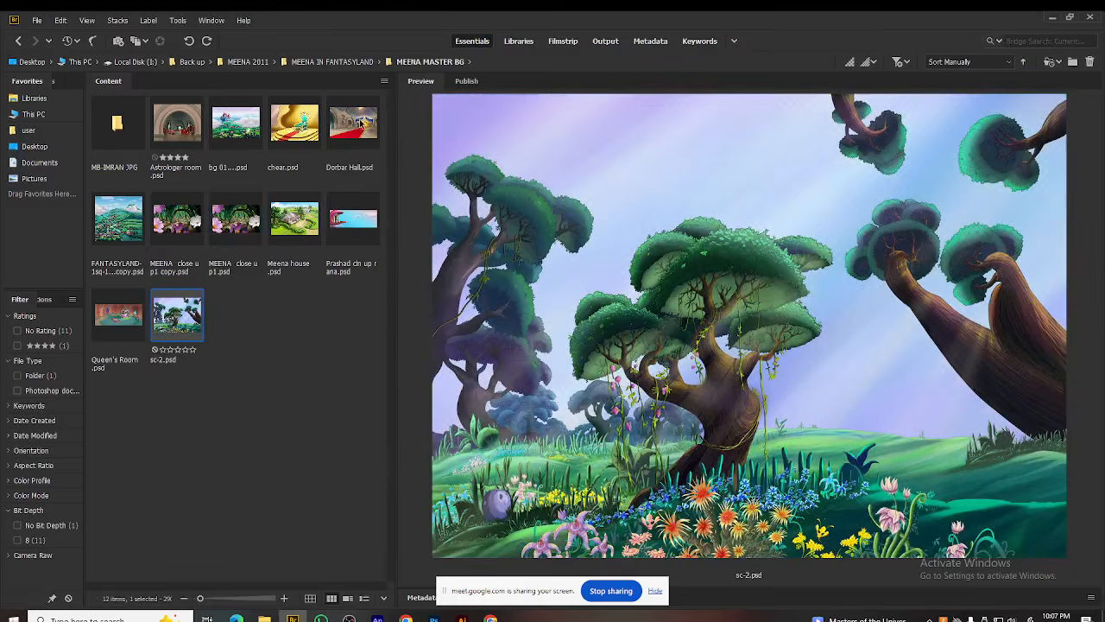
left_click(358, 125)
left_click(256, 130)
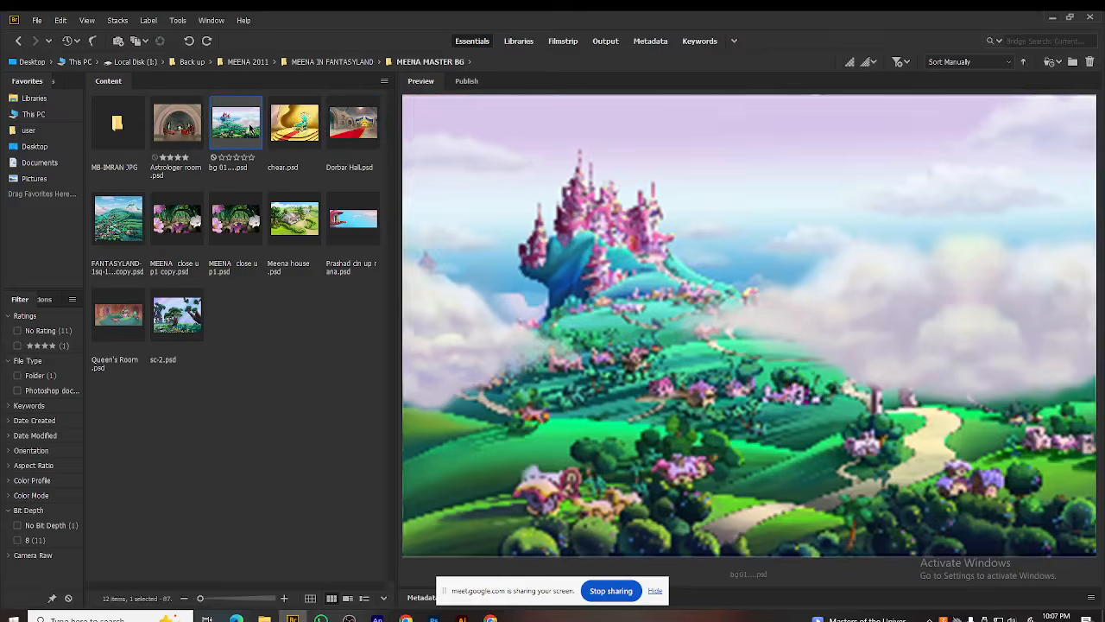
left_click(200, 134)
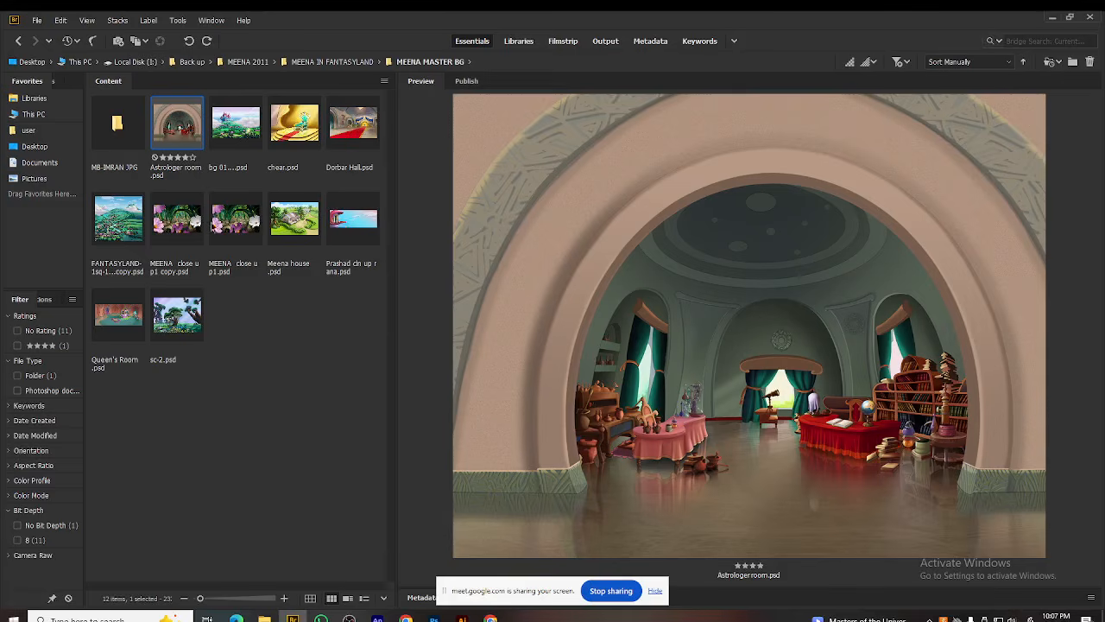
left_click(175, 314)
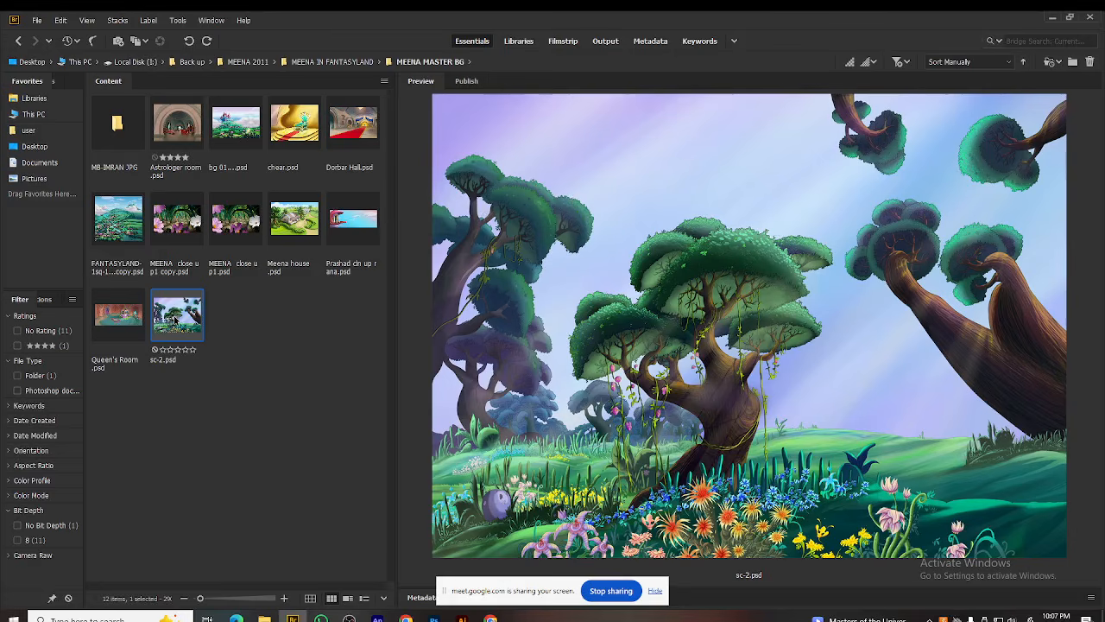
Step: View the river valley village FANTASYLAND-1sq-1 sc14 copy.psd in full screen, and return to the folder view
left_click(117, 223)
key("space")
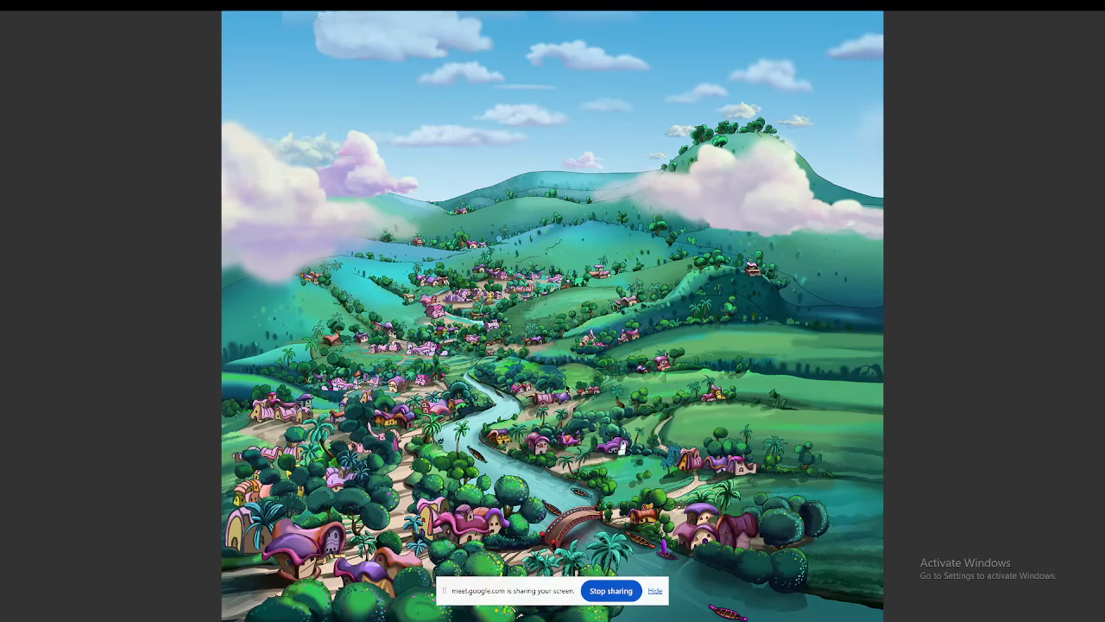
key("space")
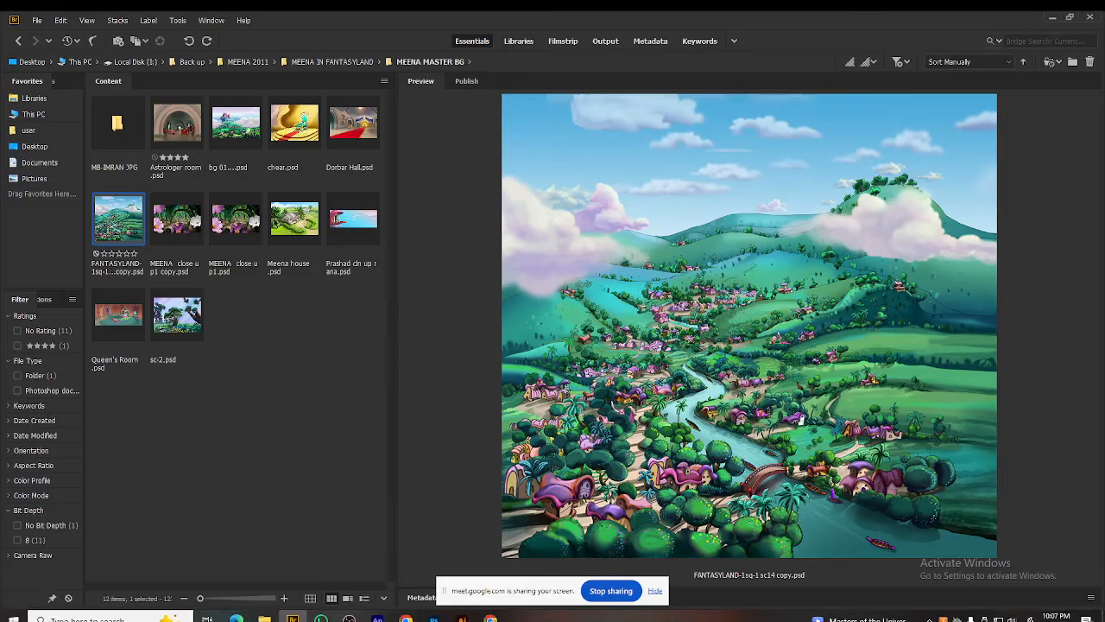
Step: Preview the bg 01 castle, both MEENA close up1 flower versions and sc-2.psd, and clear the selection
left_click(240, 139)
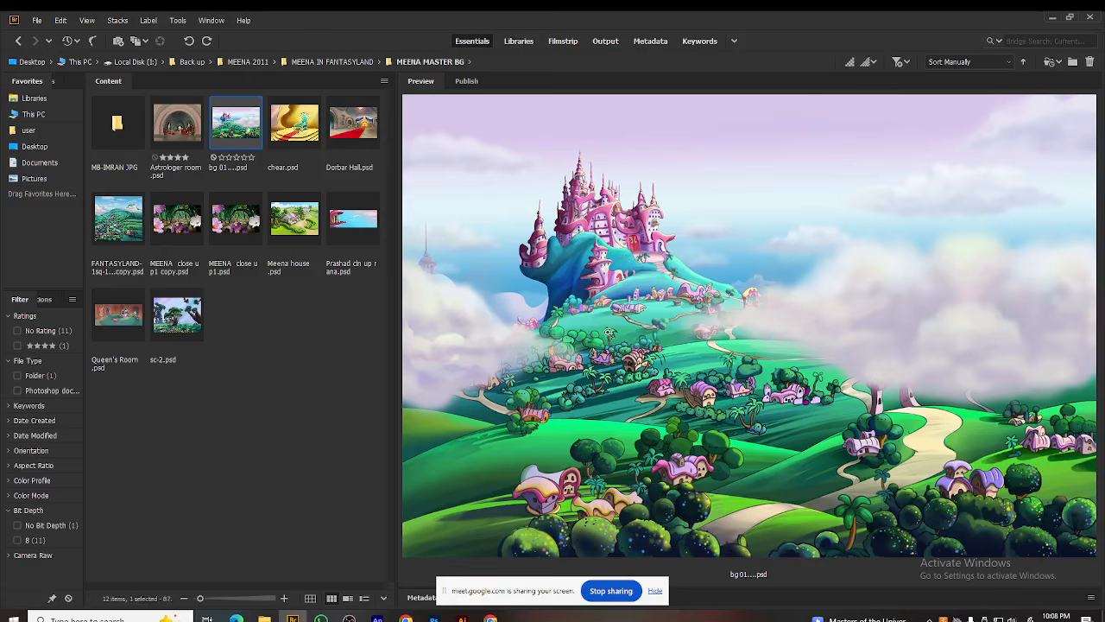
left_click(171, 216)
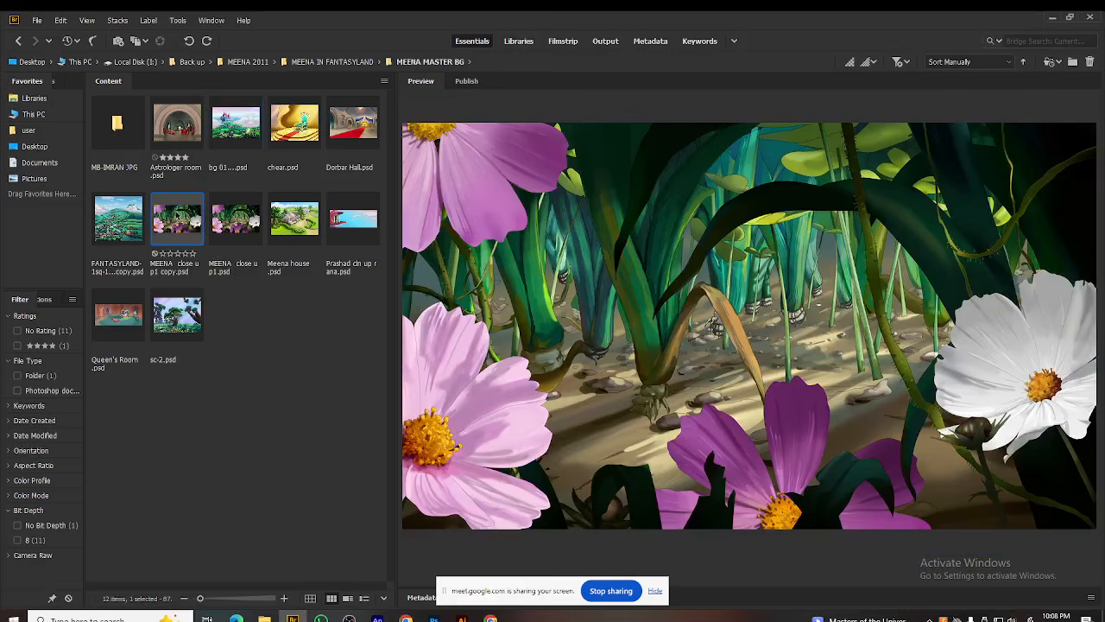
left_click(235, 221)
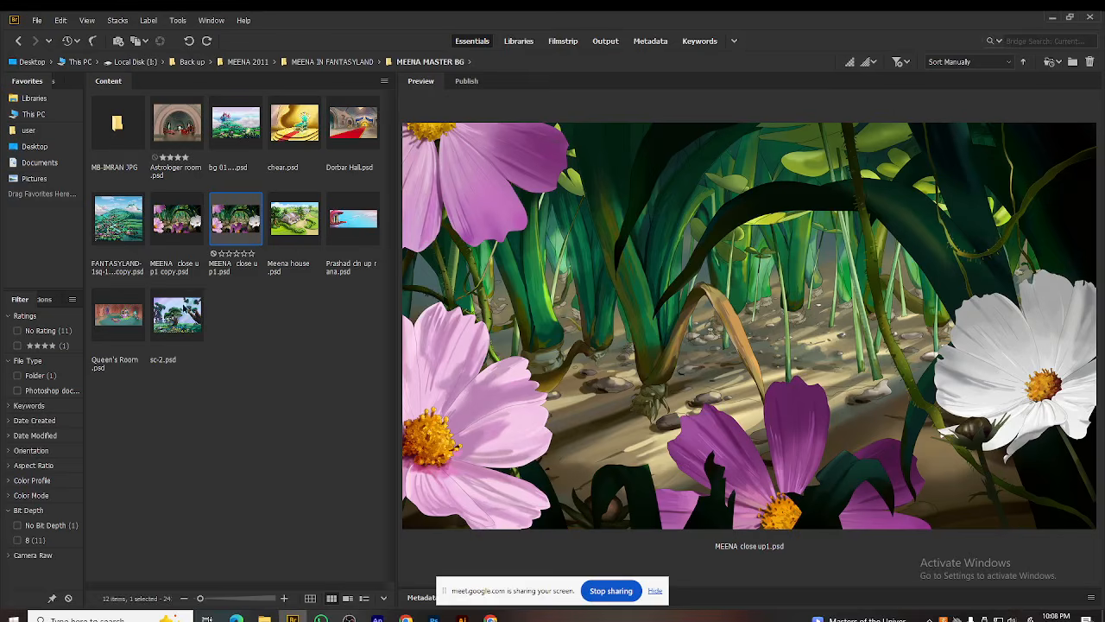
left_click(165, 328)
left_click(254, 343)
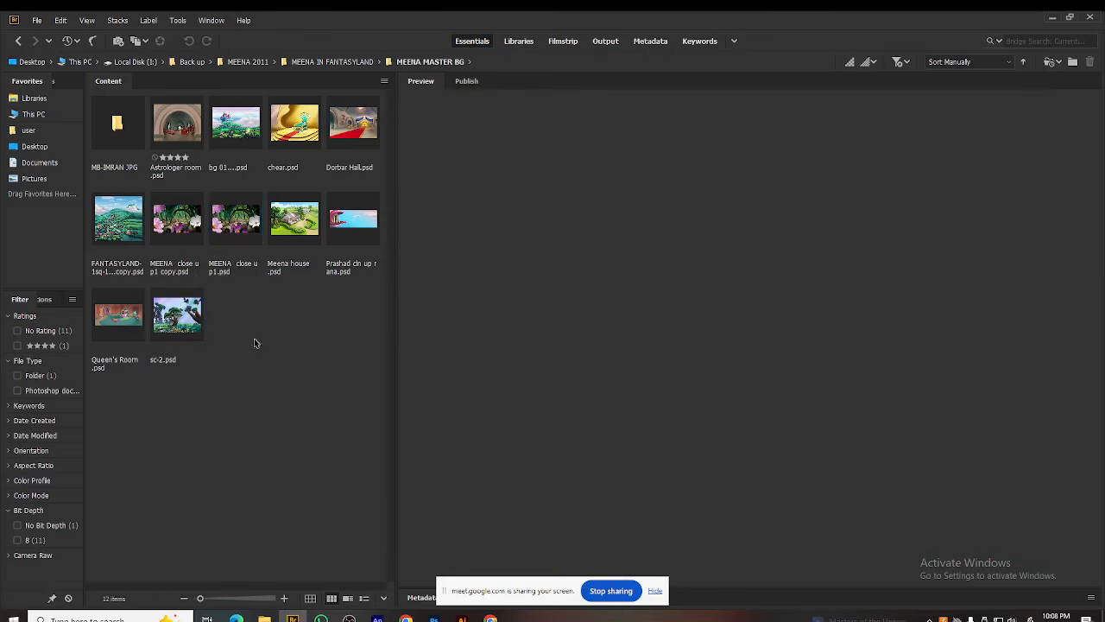
Step: View Astrologer room.psd in full screen and zoom in on the glassware table and telescope area
left_click(183, 126)
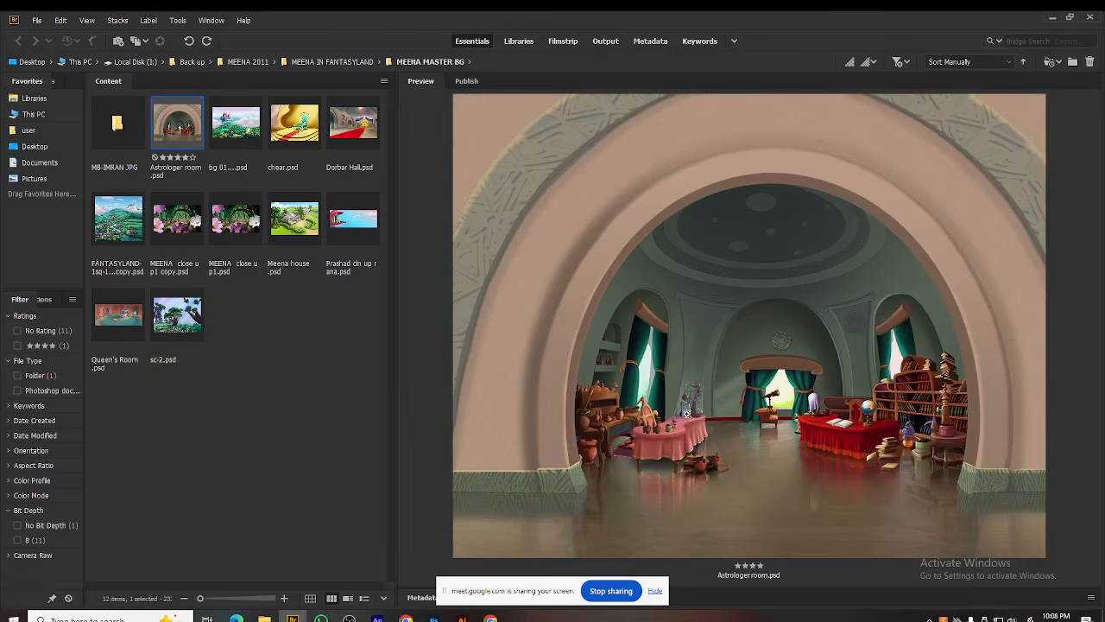
key("space")
left_click(487, 385)
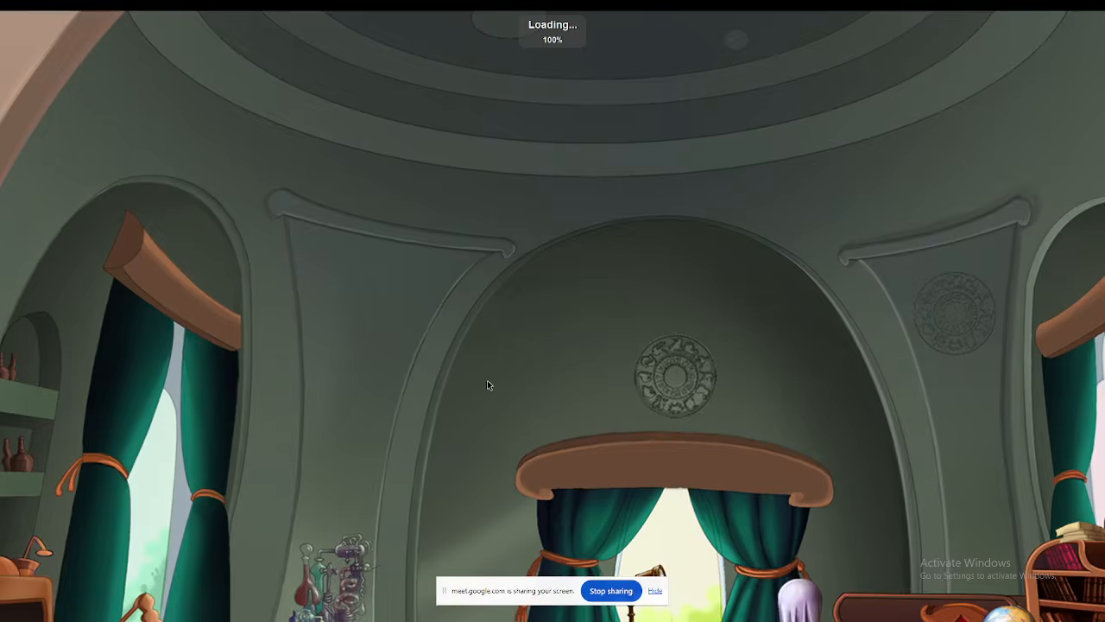
left_click(487, 385)
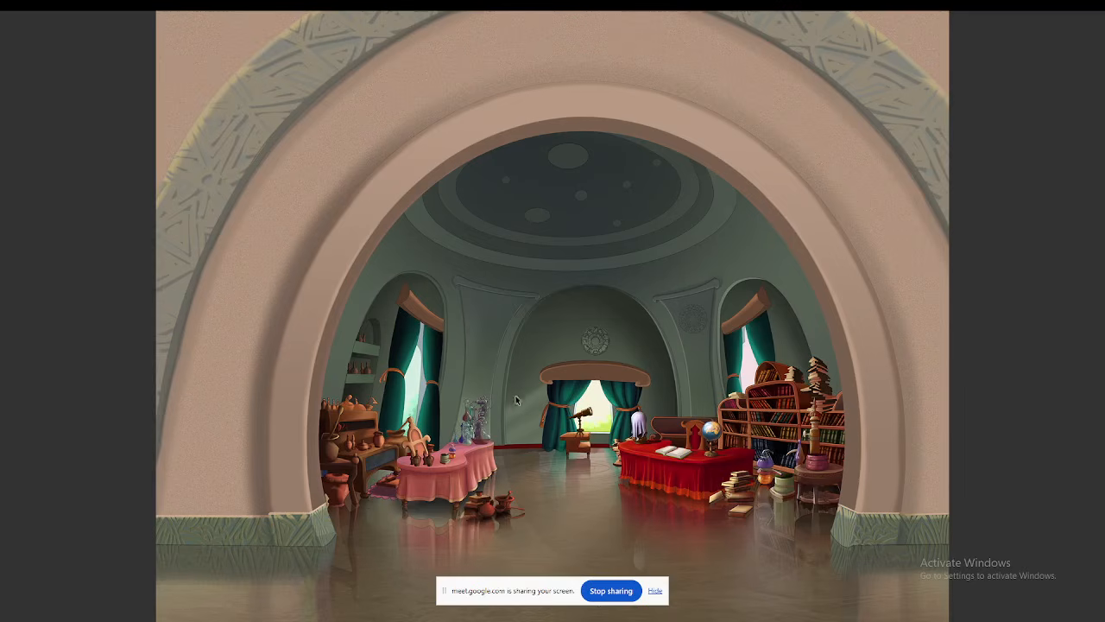
left_click(496, 419)
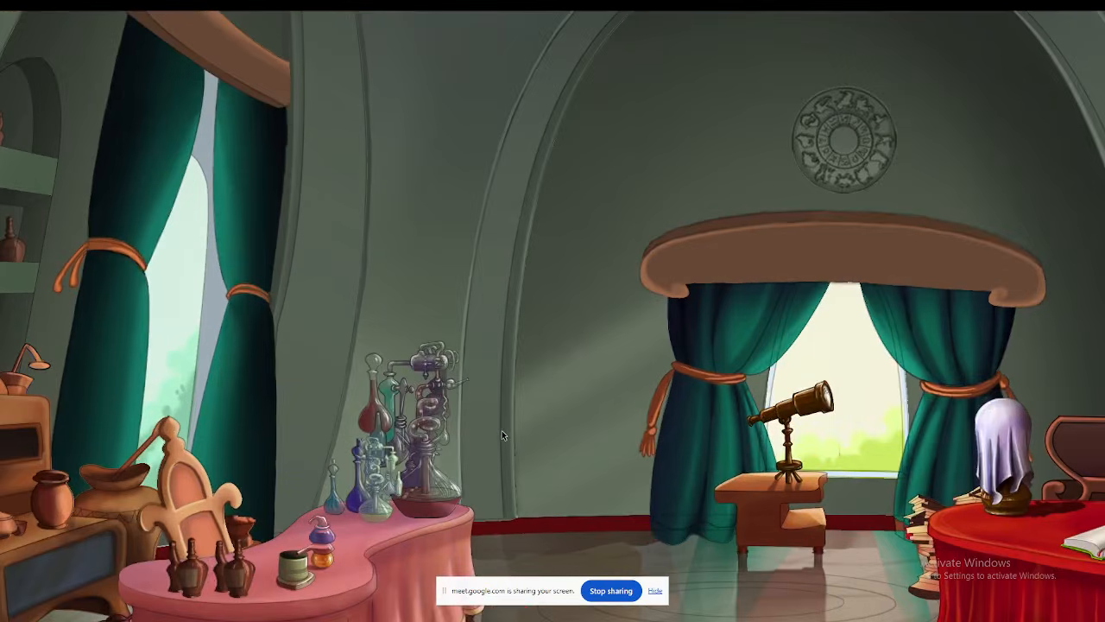
Step: Examine the red desk and bookshelf area of Astrologer room.psd in full screen, and return to the folder view
left_click_drag(489, 311, 398, 366)
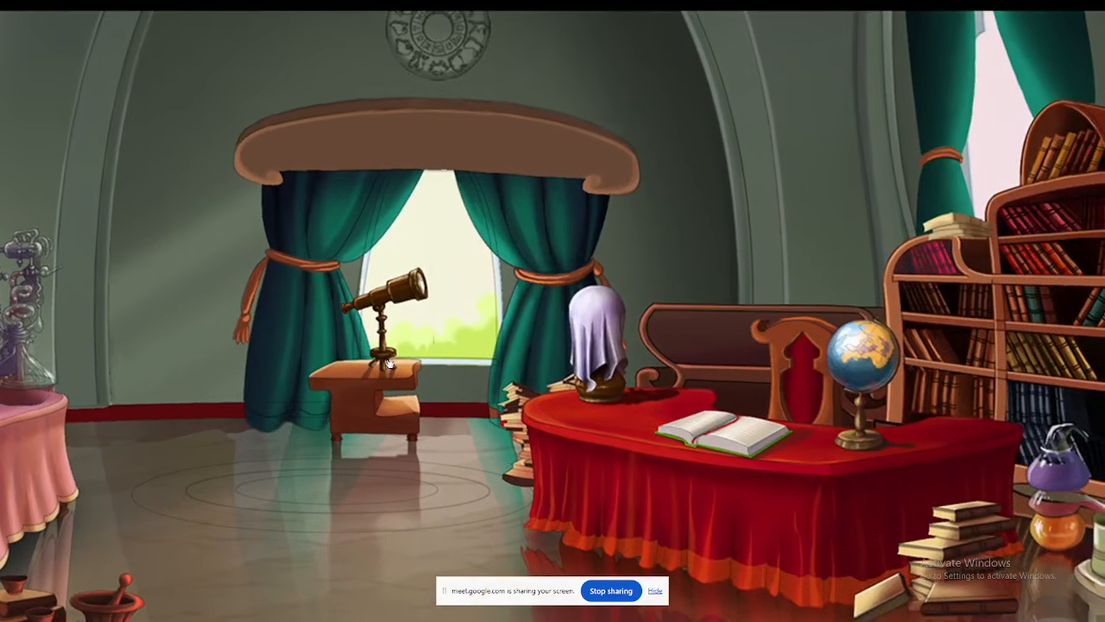
key("Escape")
left_click(276, 340)
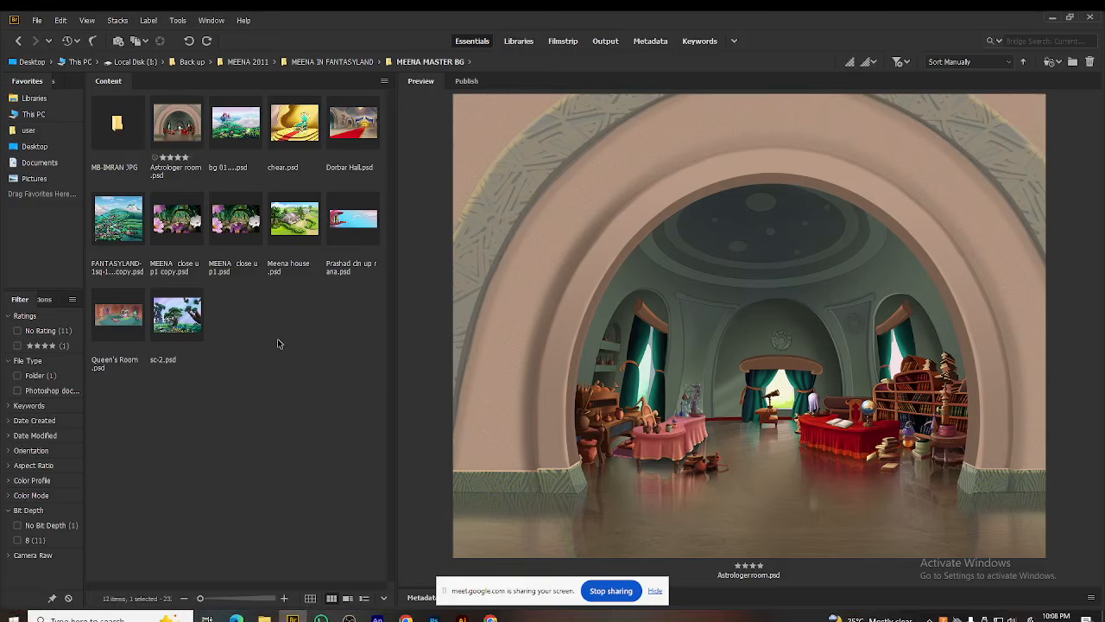
Step: Go back from MEENA MASTER BG to the root of Local Disk (I:) and open the Shahana folder
left_click(15, 43)
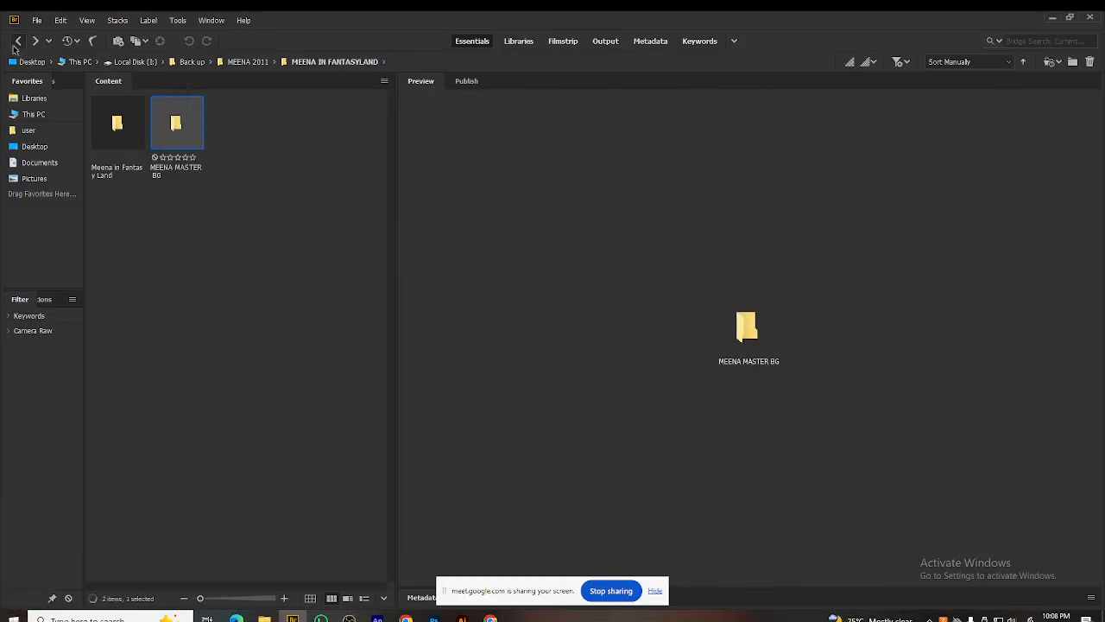
left_click(16, 43)
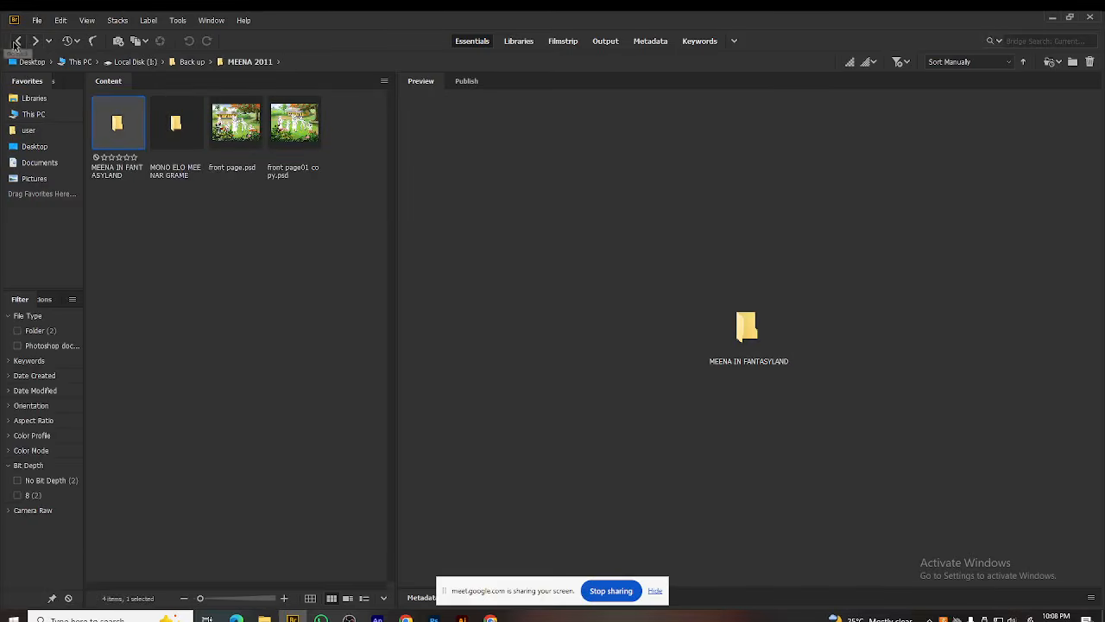
left_click(16, 44)
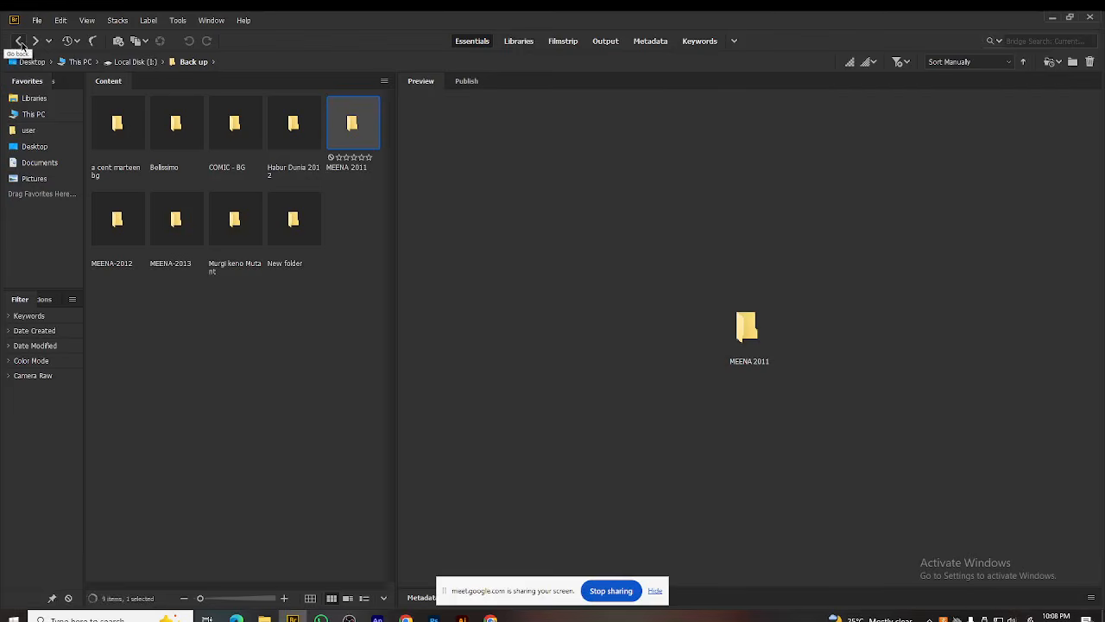
left_click(19, 42)
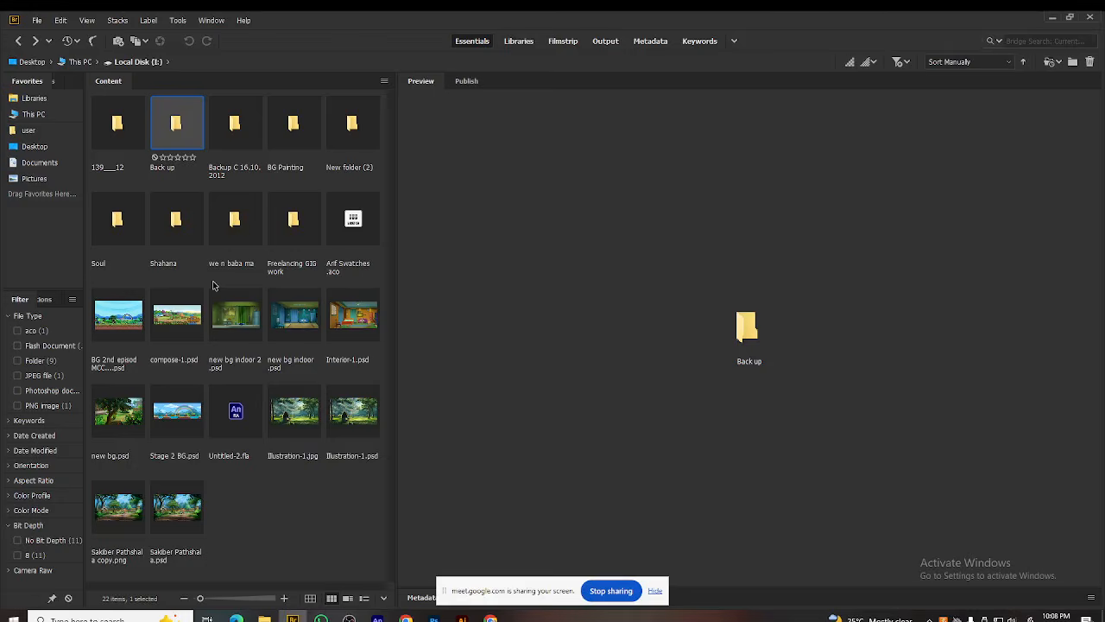
left_click(177, 220)
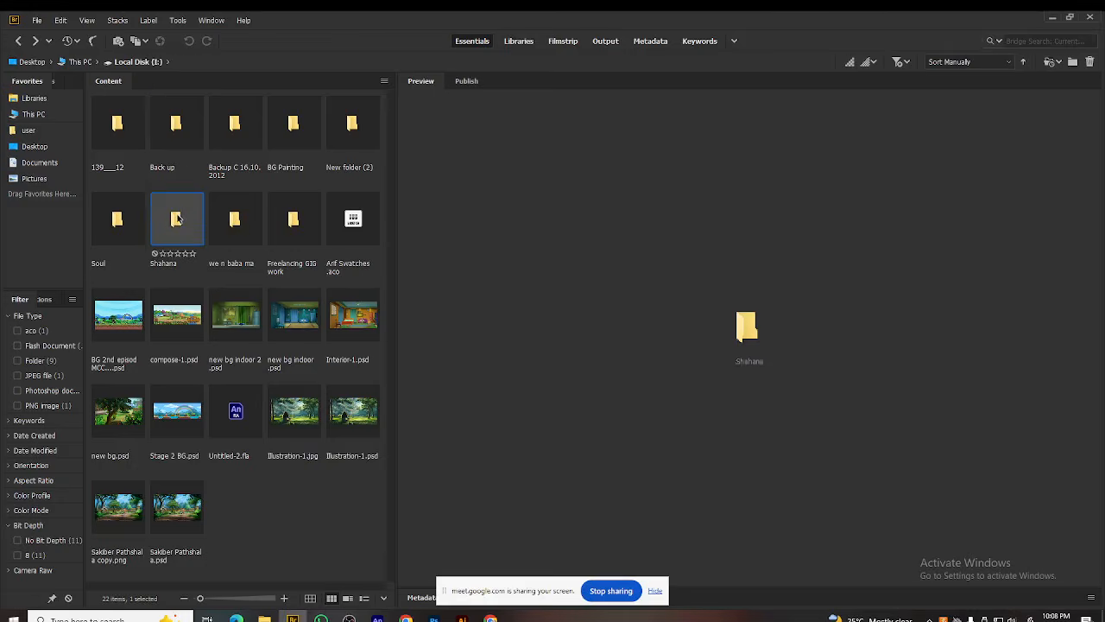
double_click(177, 219)
Step: Preview the village road backgrounds sc-04.psd, sc-3+5.psd, sc-06.psd, sc-09.psd, sc-08 copy.psd and sc-12.psd
left_click(245, 226)
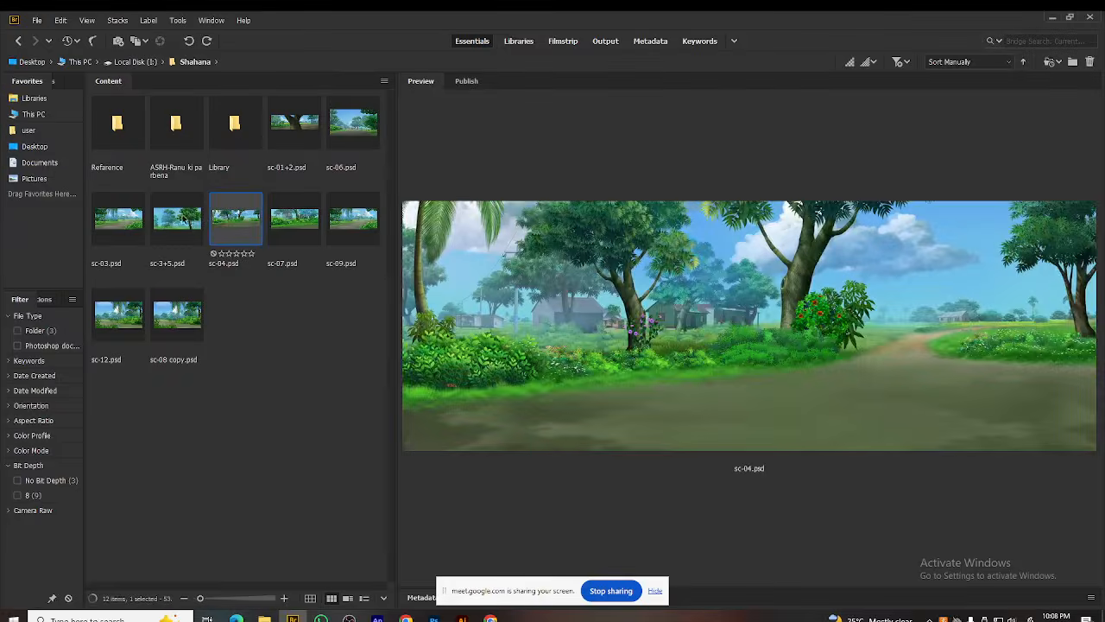
left_click(178, 219)
left_click(353, 125)
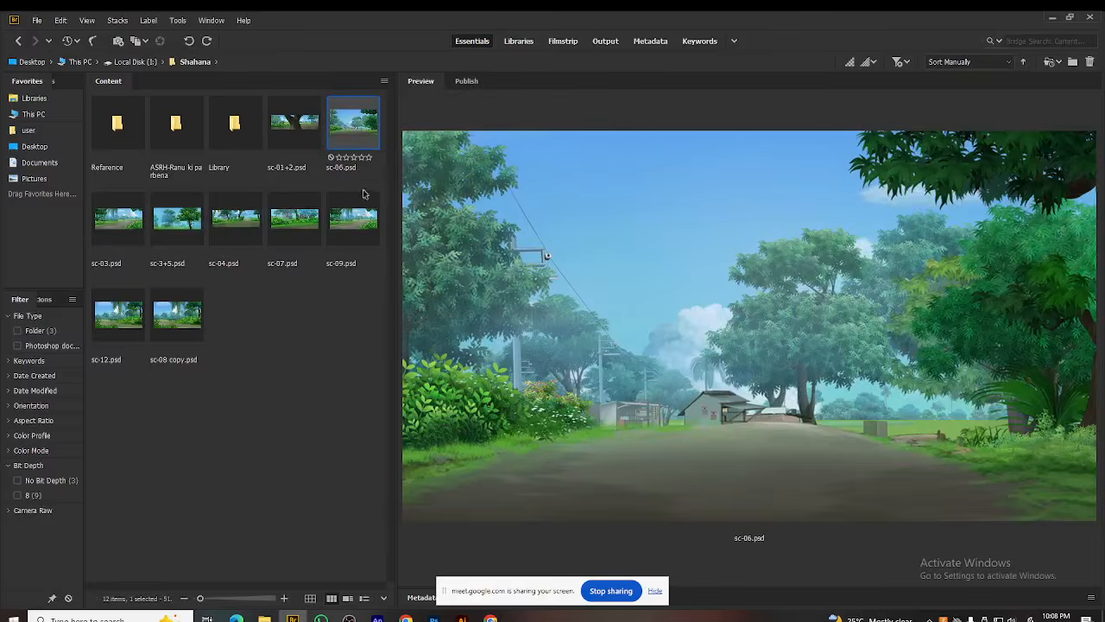
left_click(363, 223)
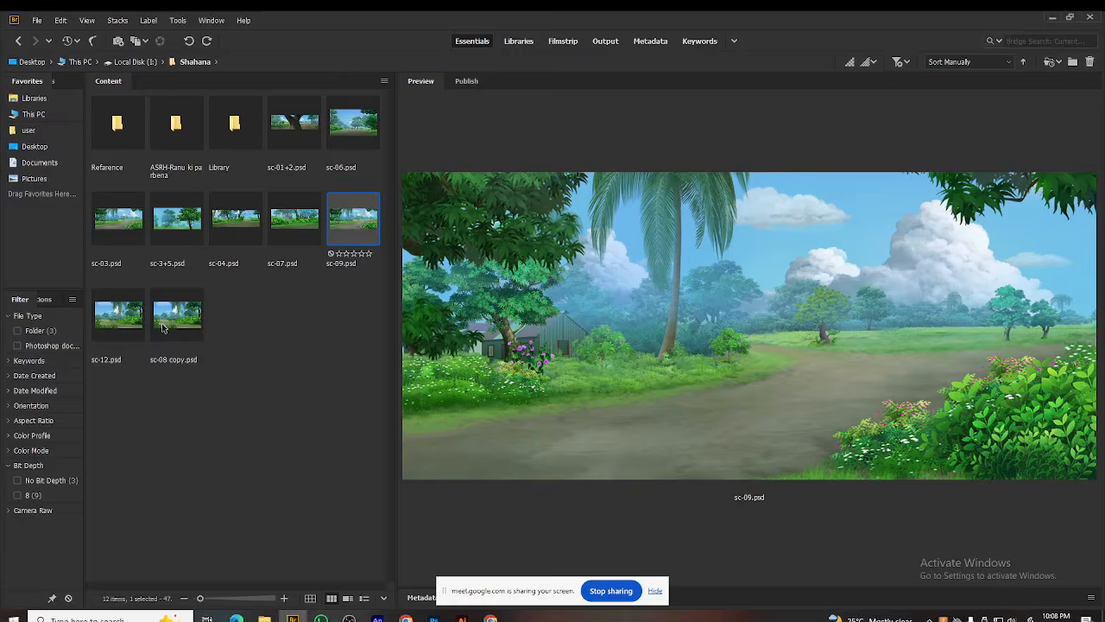
left_click(163, 325)
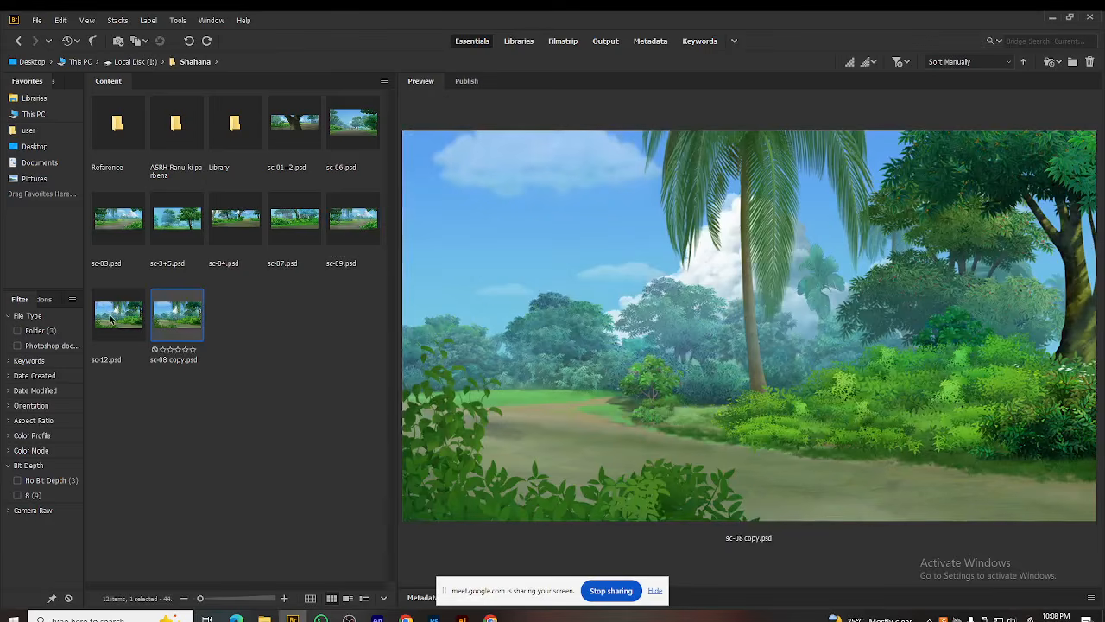
left_click(111, 319)
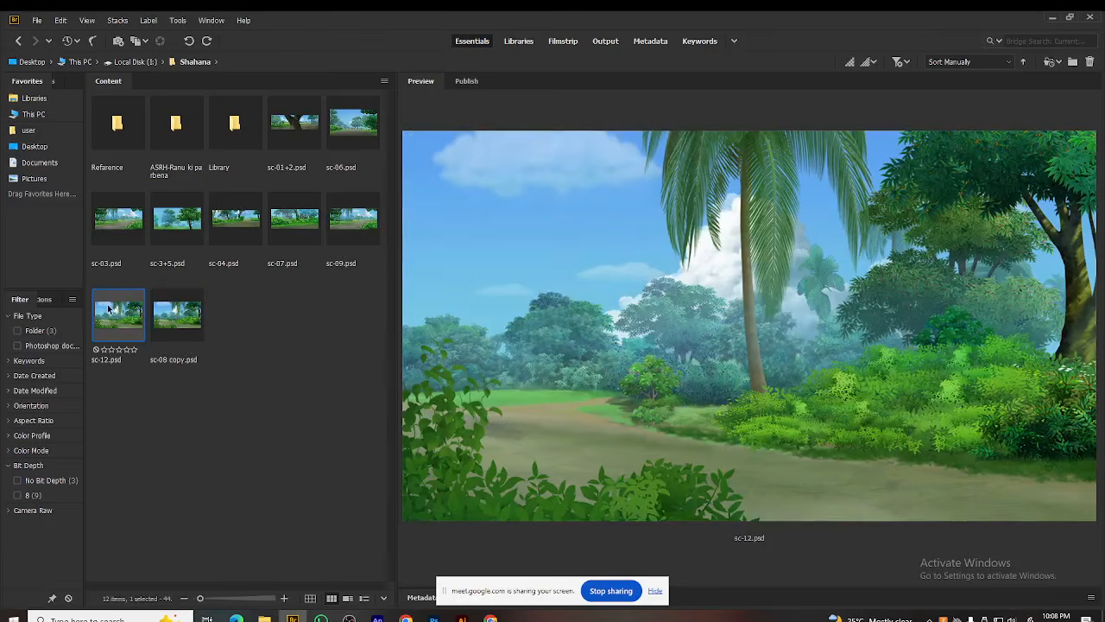
Step: Open the Painting folder inside ASRH-Ranu ki parbena
double_click(175, 127)
left_click(117, 127)
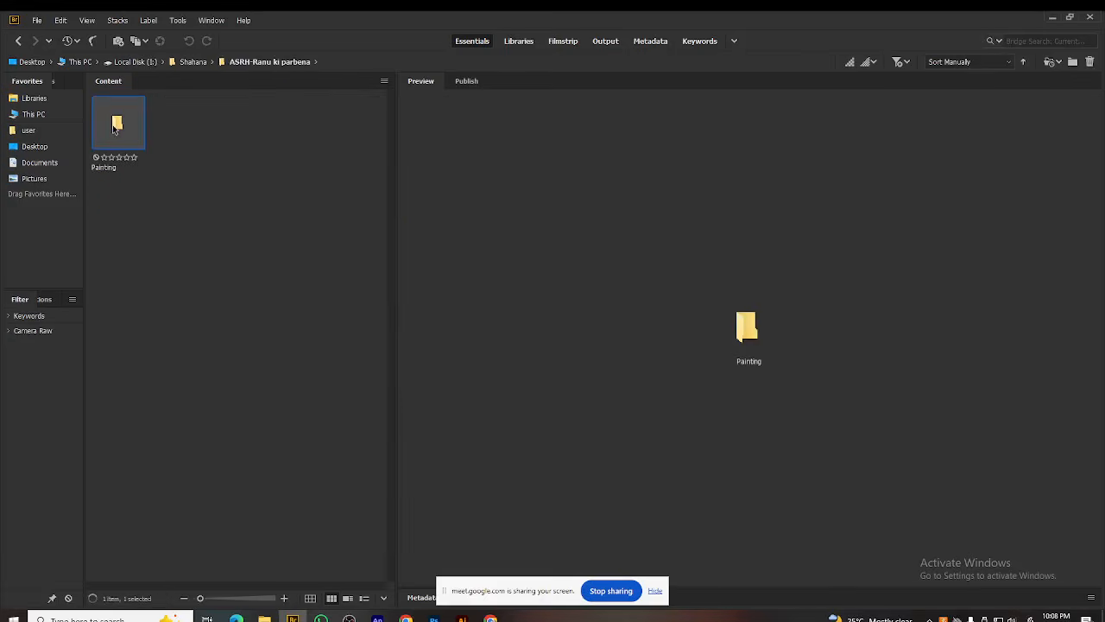
double_click(117, 127)
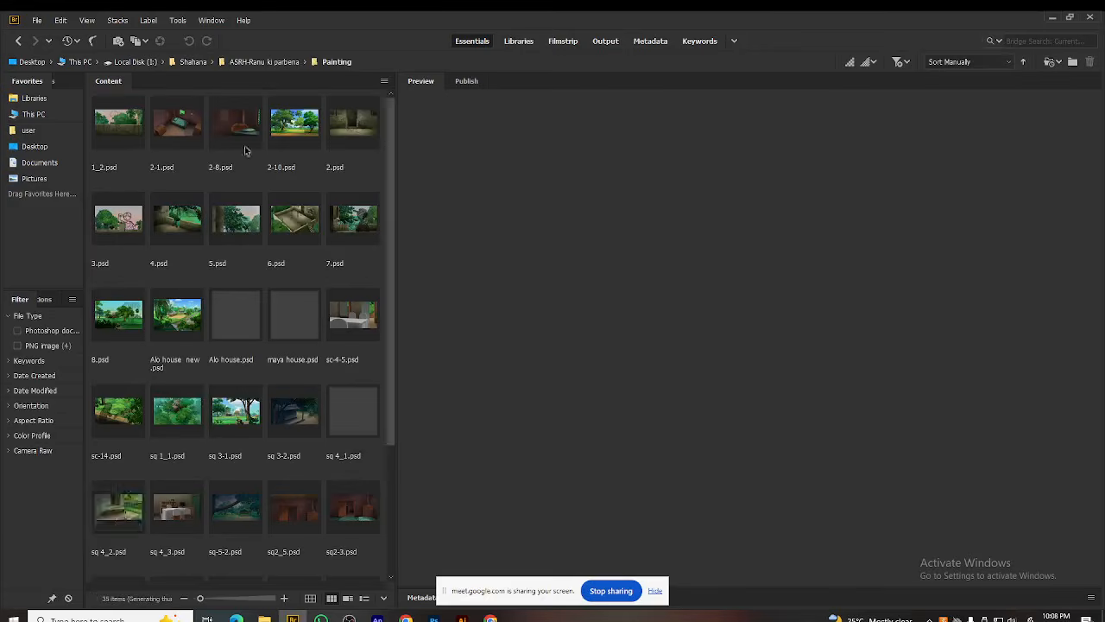
Step: Preview the painted backgrounds 6.psd, sq 4_1.psd, sq 3-2.psd, sc-14.psd and sq 1_1.psd
left_click(295, 216)
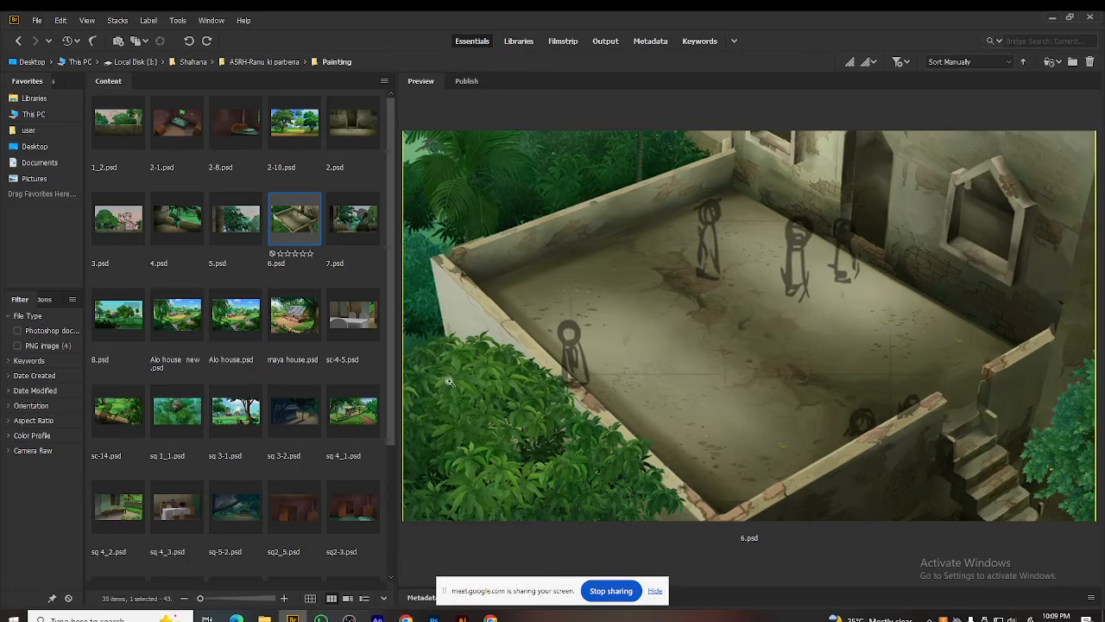
left_click(345, 418)
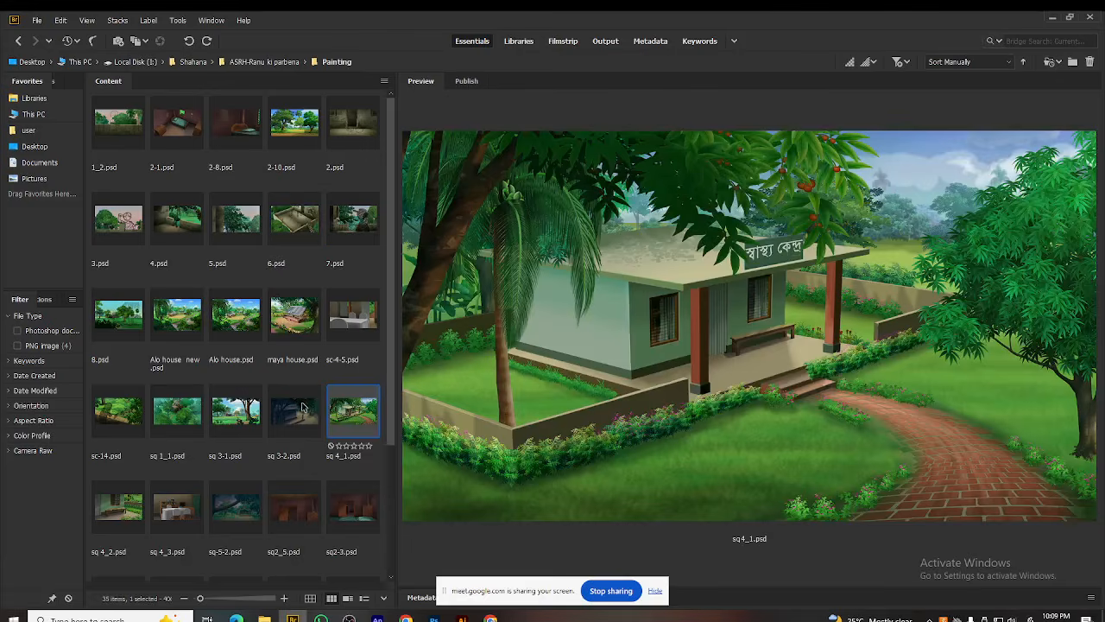
left_click(300, 409)
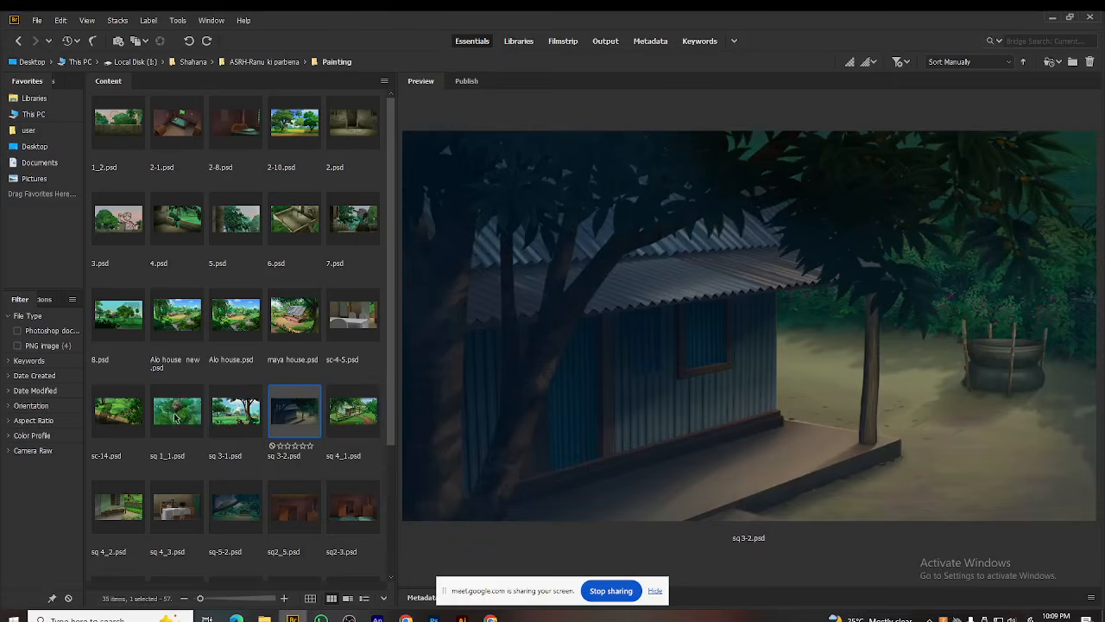
left_click(122, 414)
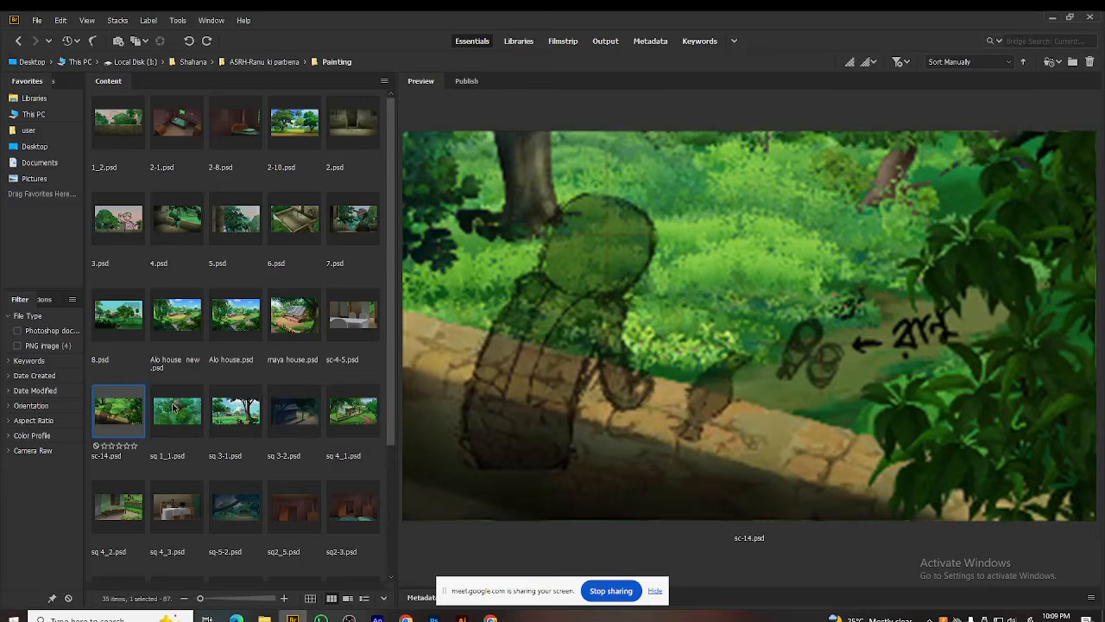
left_click(173, 408)
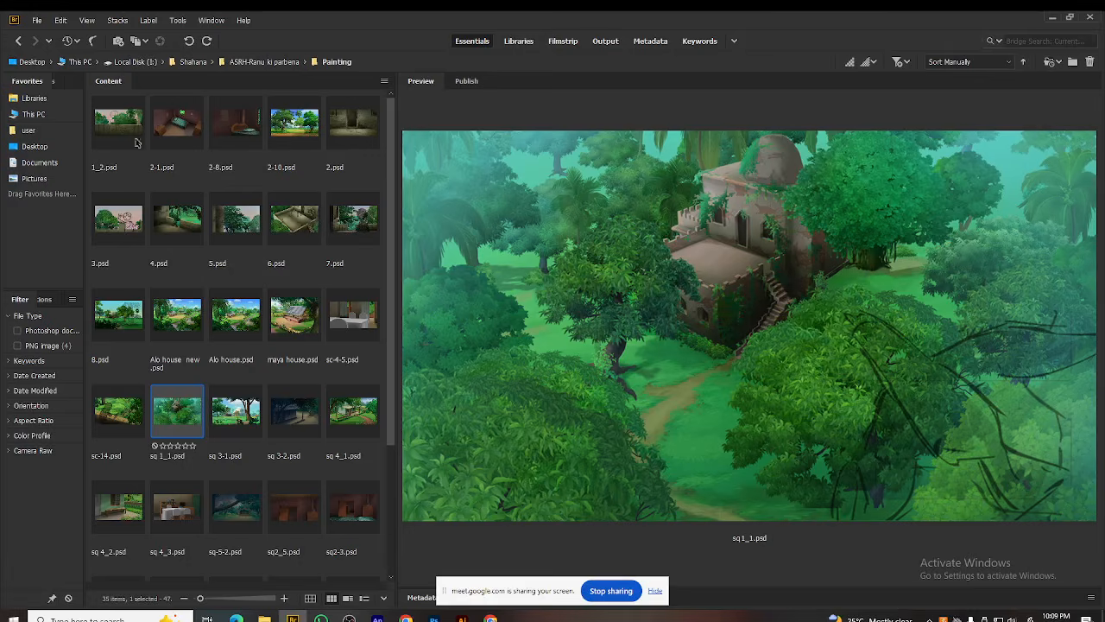
Step: Look through the remaining Painting files and preview sq 4_2.psd and sq 3-1.psd
scroll(207, 272, "down", 2)
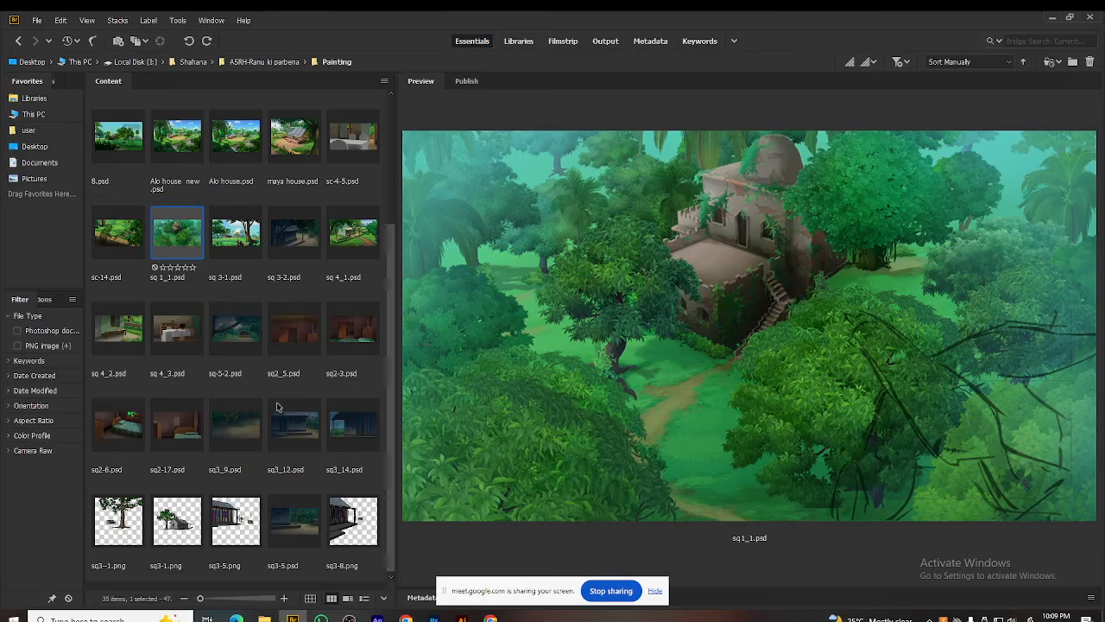
scroll(143, 409, "down", 1)
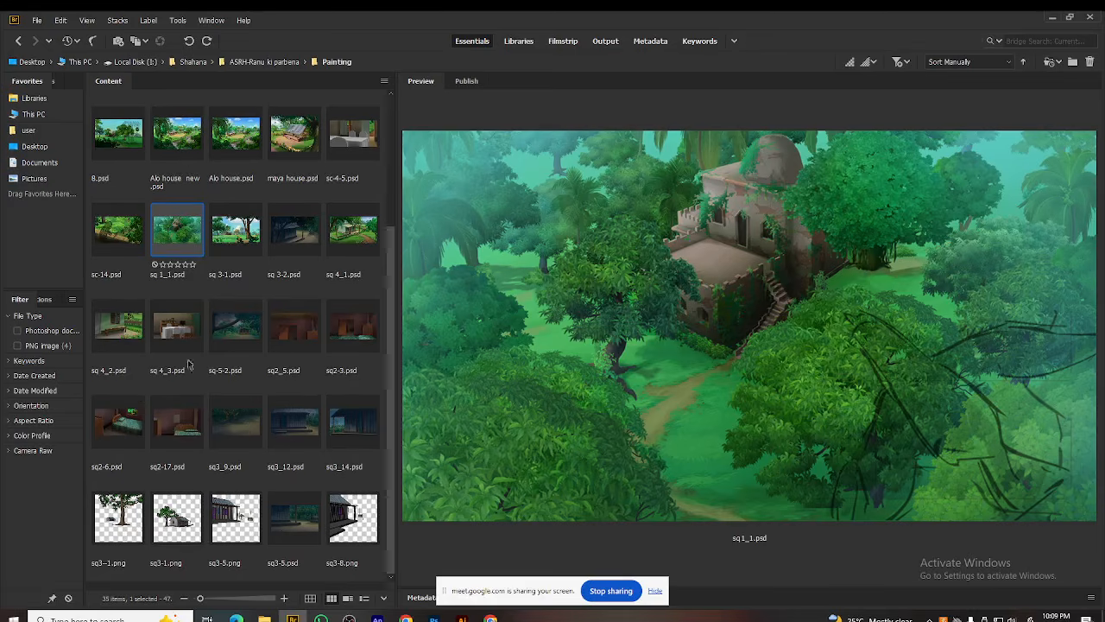
left_click(115, 326)
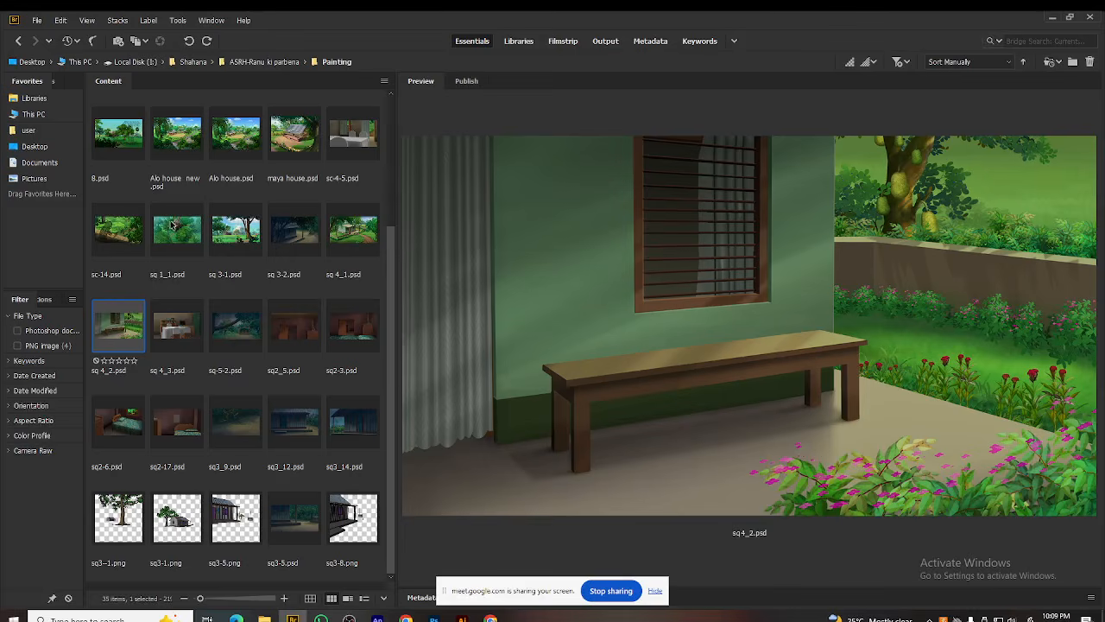
left_click(247, 231)
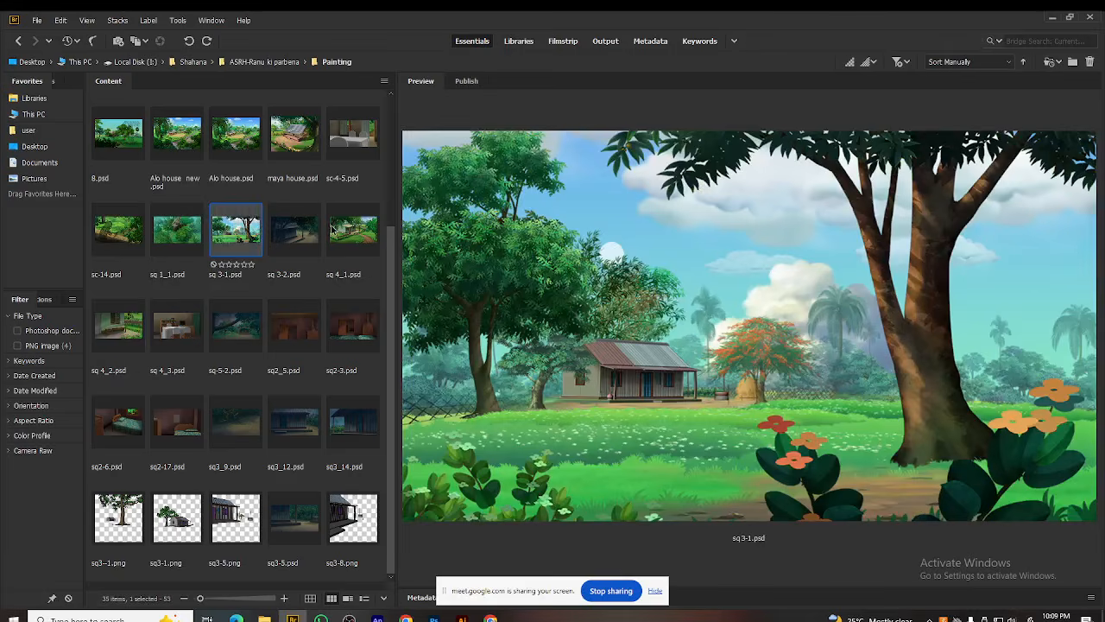
Step: View the jackfruit tree background 2-10.psd in full screen, and return to the folder view
scroll(311, 219, "up", 2)
left_click(296, 127)
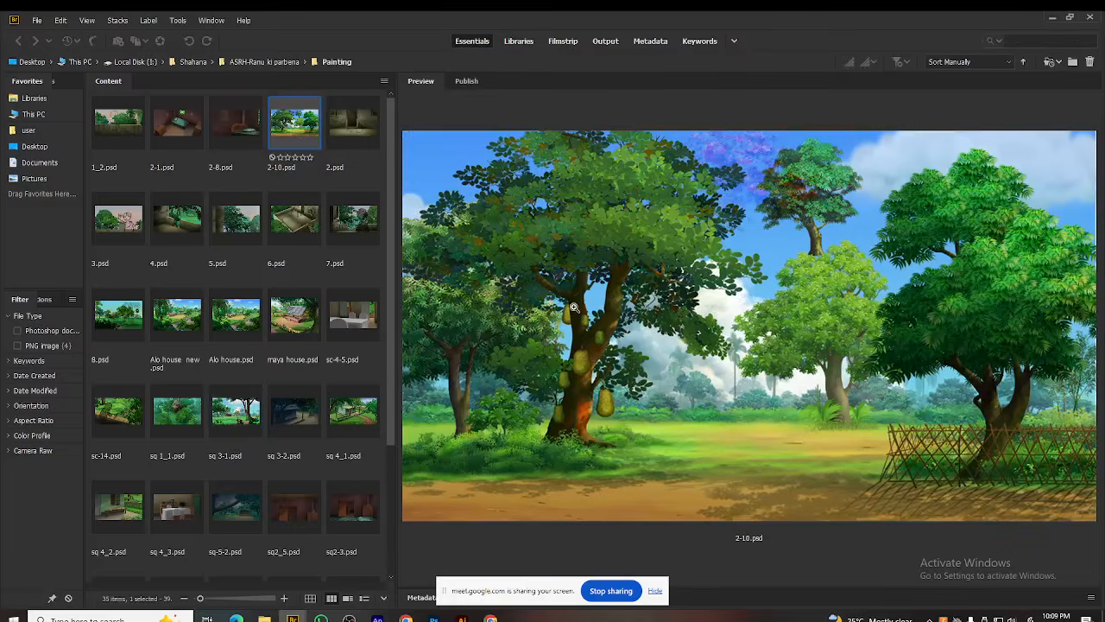
key("space")
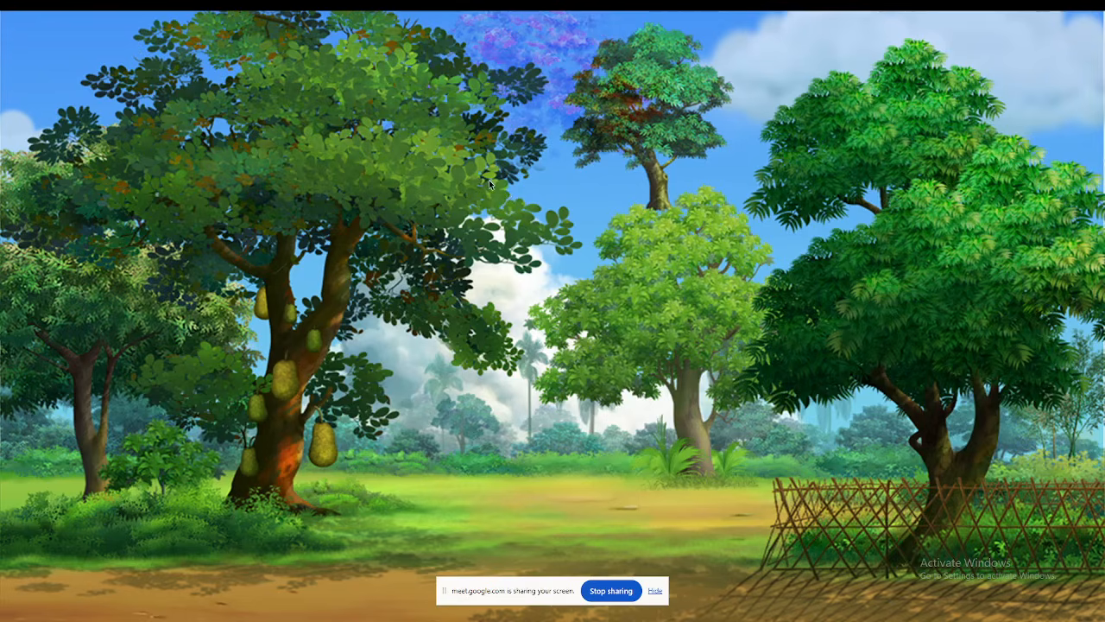
key("Escape")
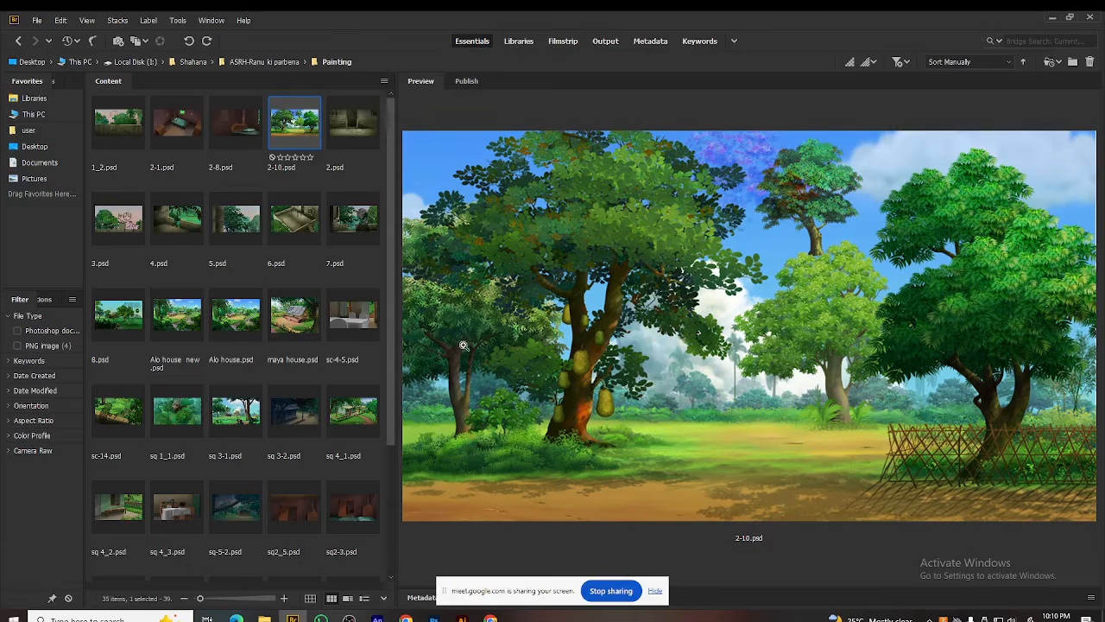
left_click(715, 619)
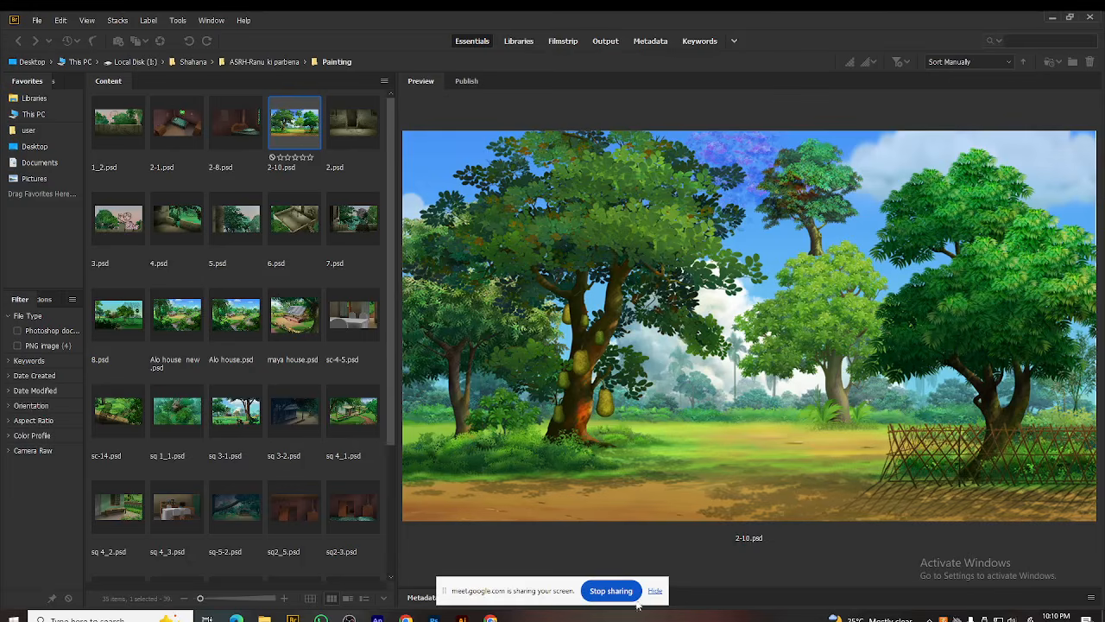
left_click(396, 26)
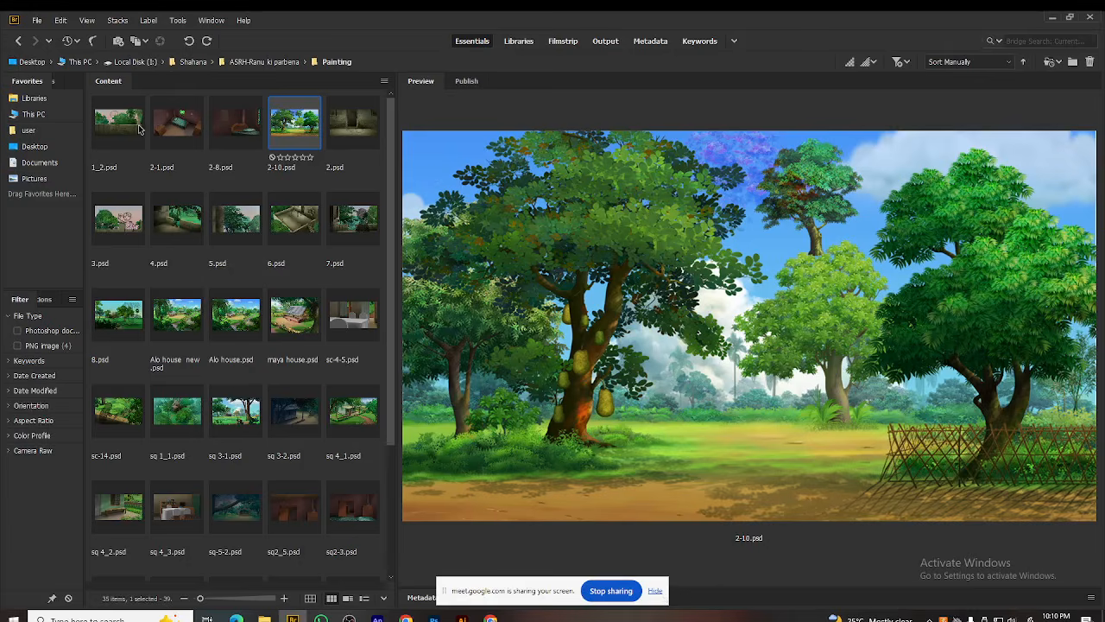
Step: Go back from the Painting folder through Shahana and Local Disk (I:) to This PC
left_click(18, 40)
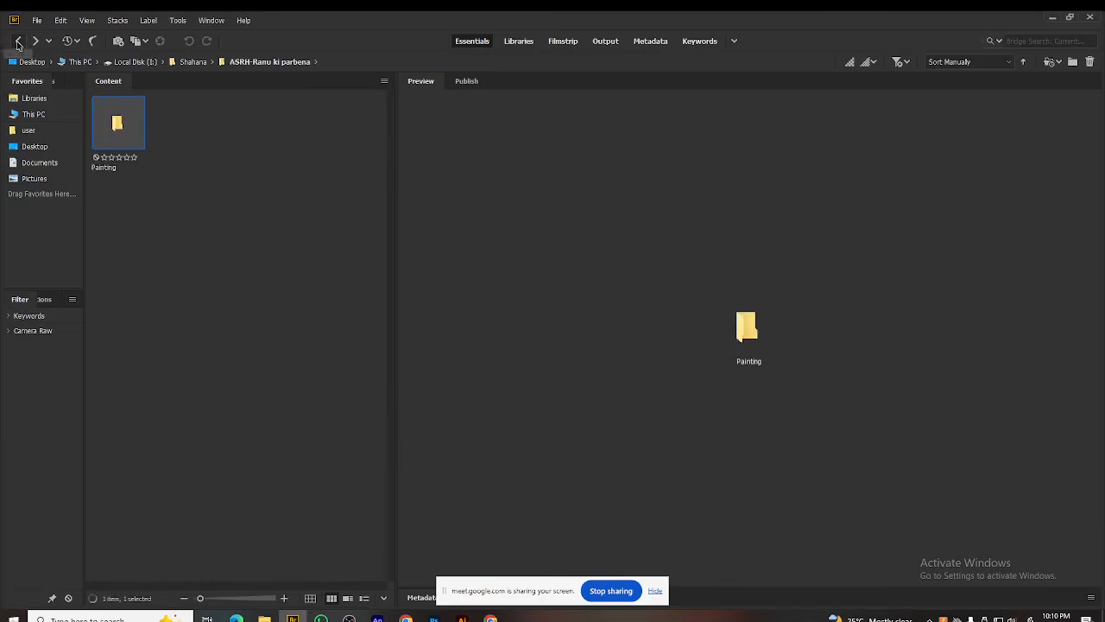
left_click(18, 41)
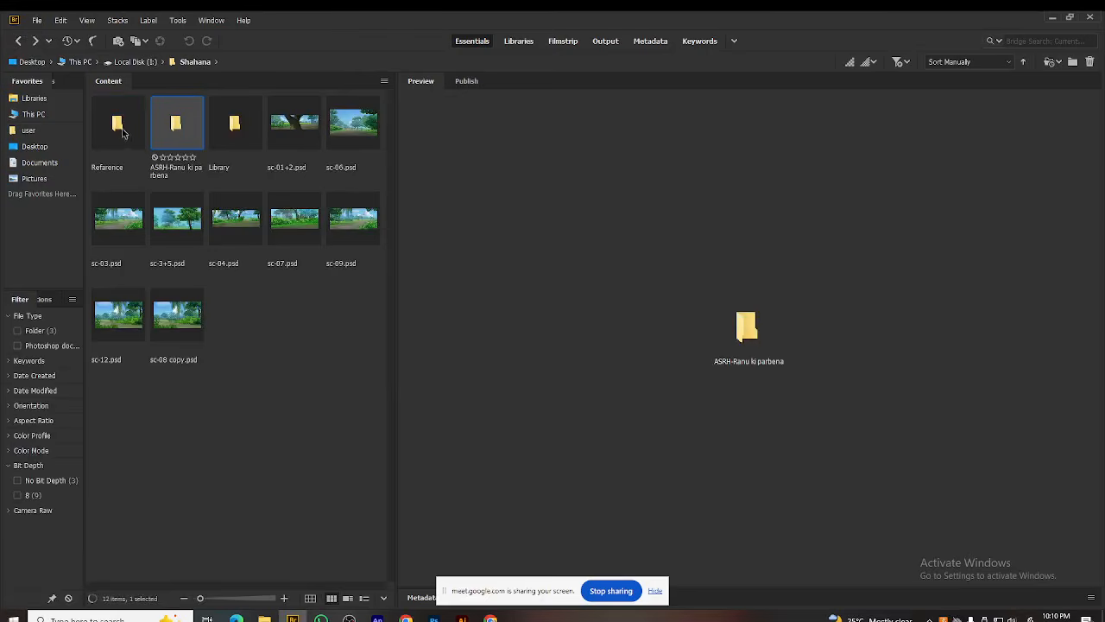
left_click(18, 41)
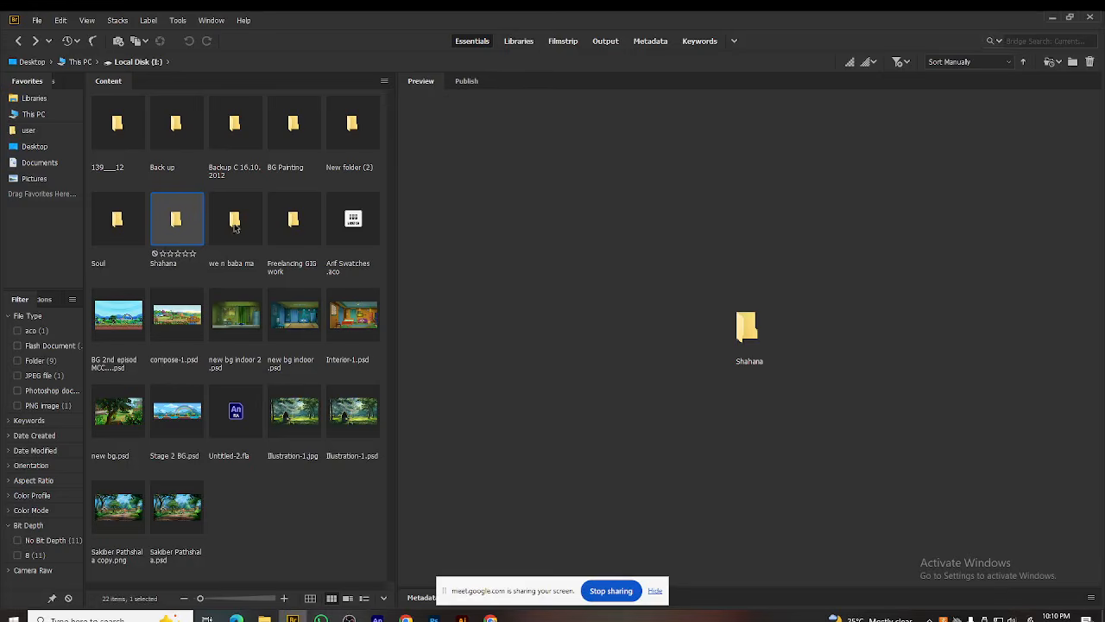
left_click(18, 41)
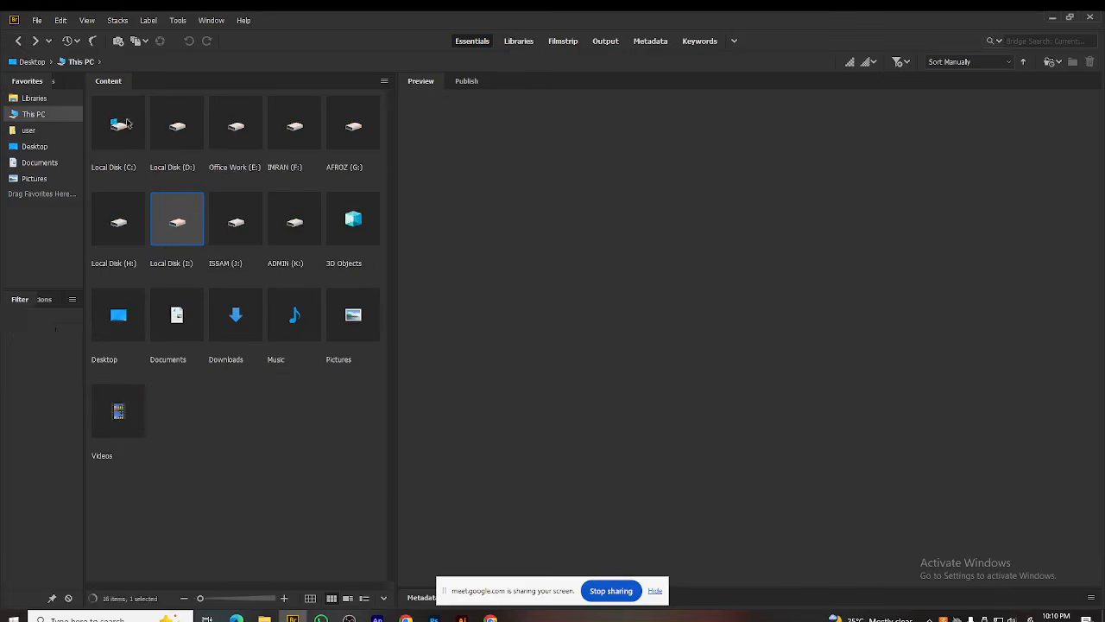
Step: Browse the folders and files on the J: drive, and return to This PC
double_click(229, 227)
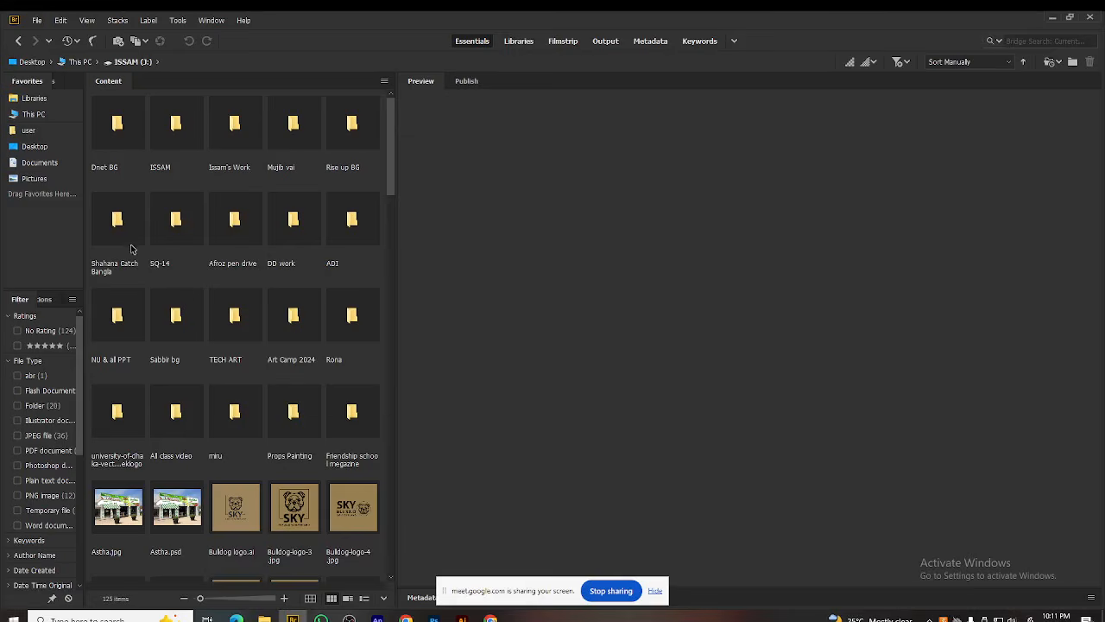
scroll(166, 311, "down", 6)
scroll(164, 309, "up", 3)
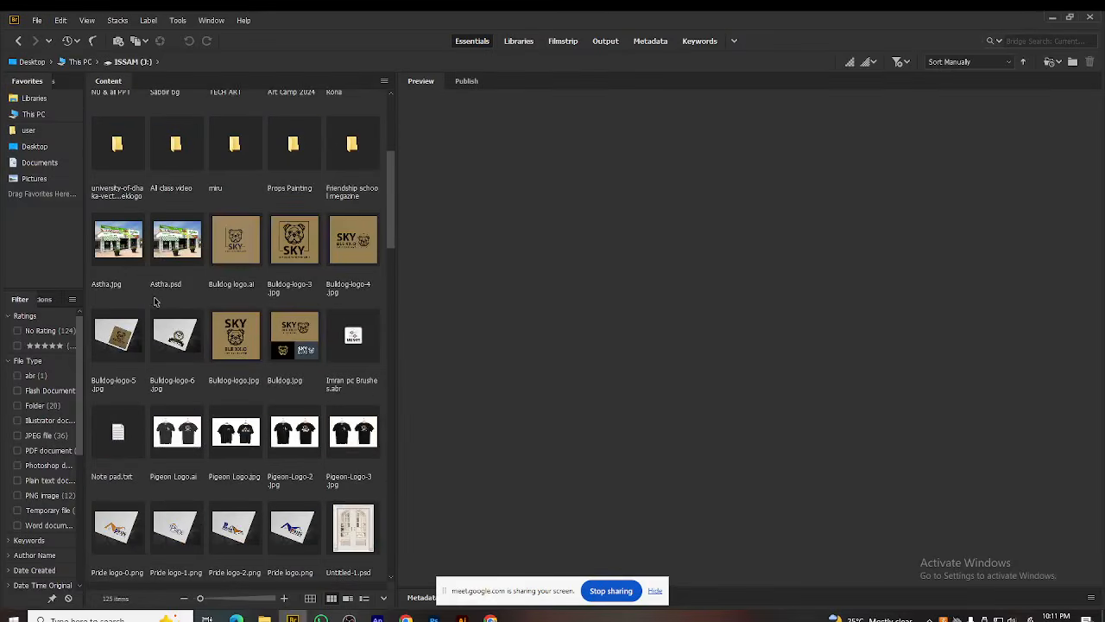
left_click(18, 40)
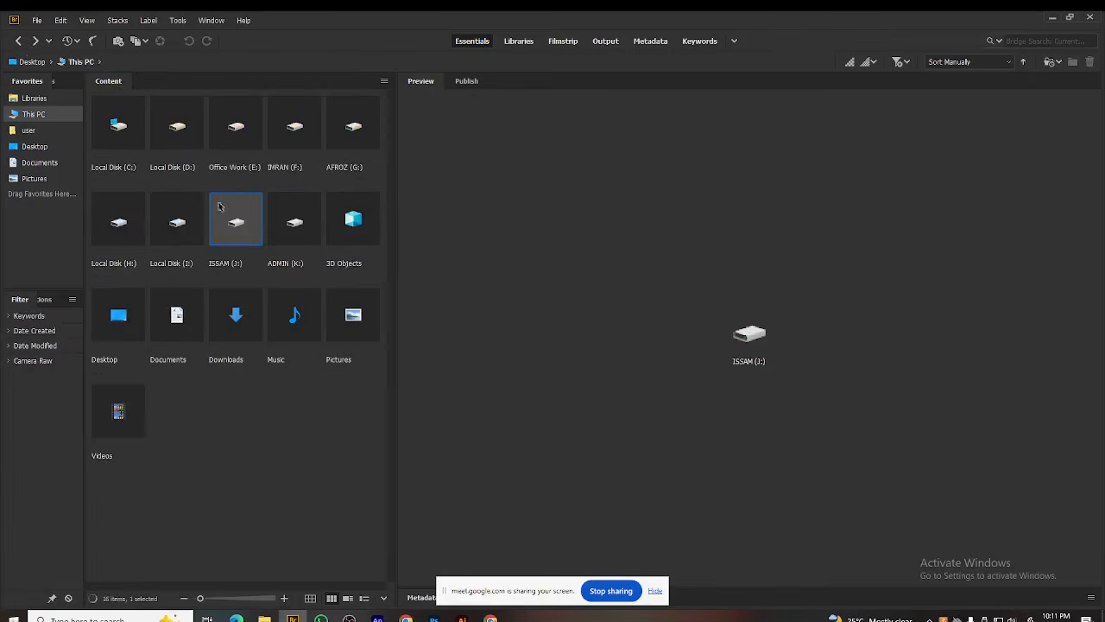
Step: Open the Ronju BG folder on the ADMIN (K:) drive and preview Sc-2.psd, Sc-9A.psd and Sc-2a.psd
double_click(292, 224)
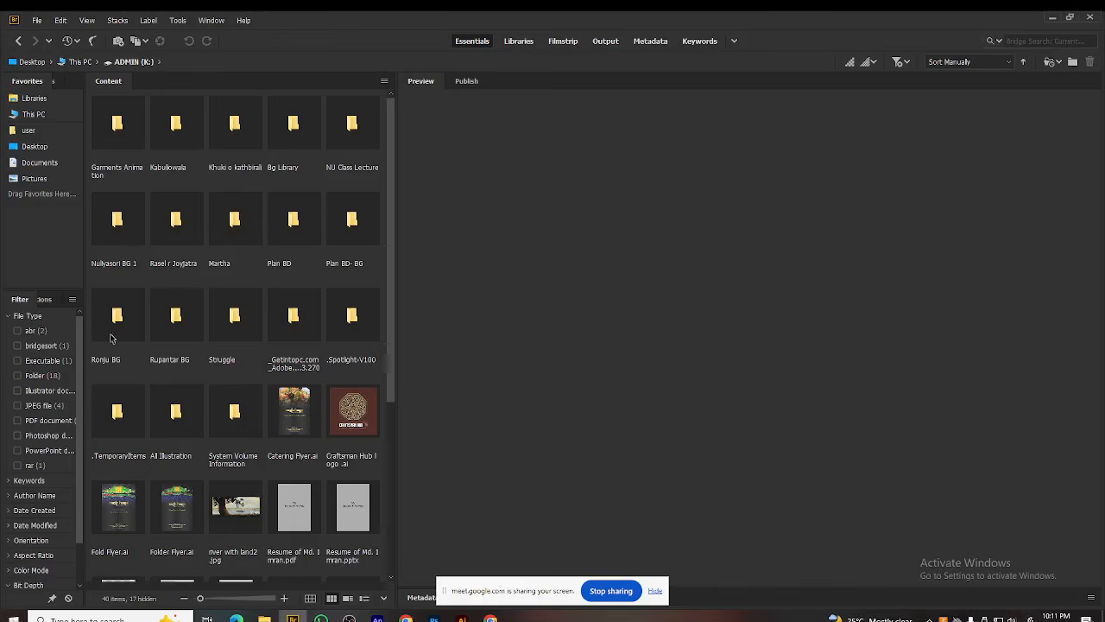
double_click(118, 318)
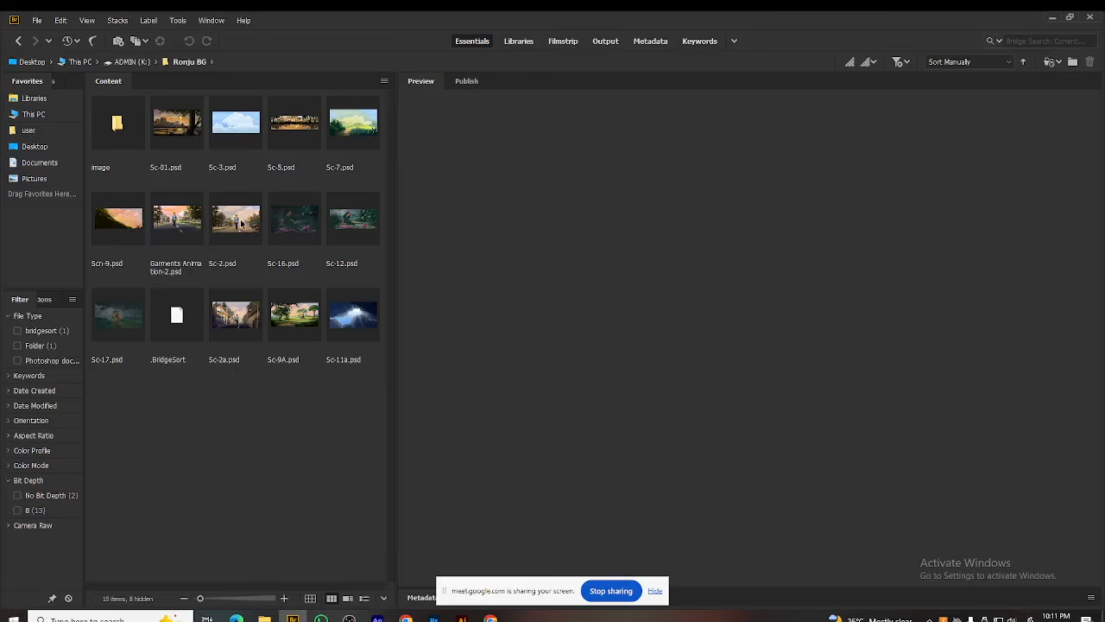
left_click(246, 270)
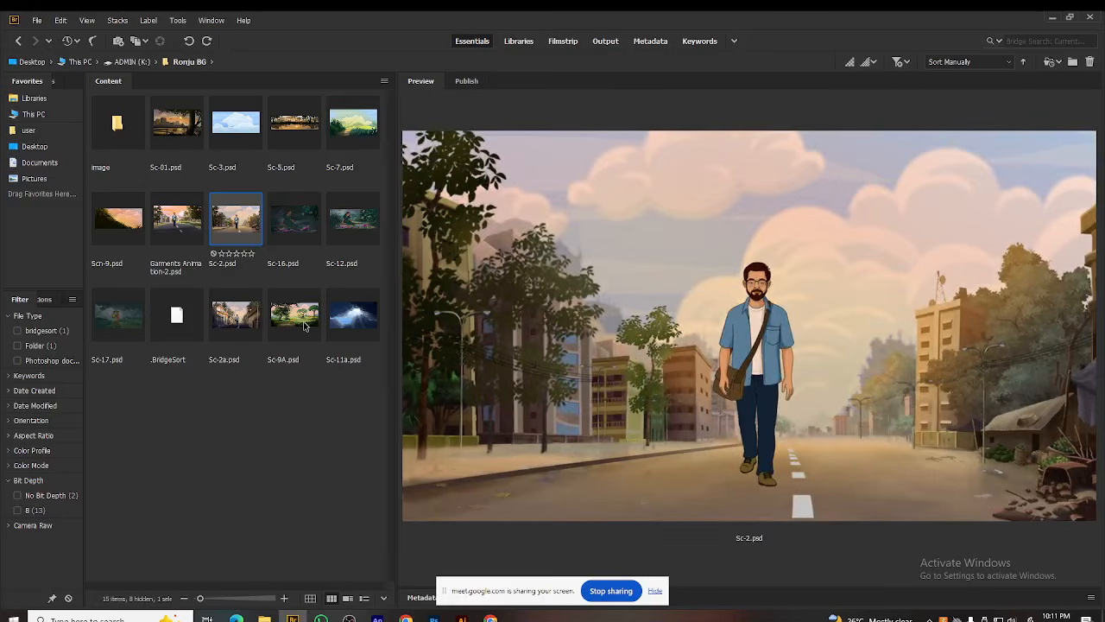
left_click(304, 323)
left_click(247, 317)
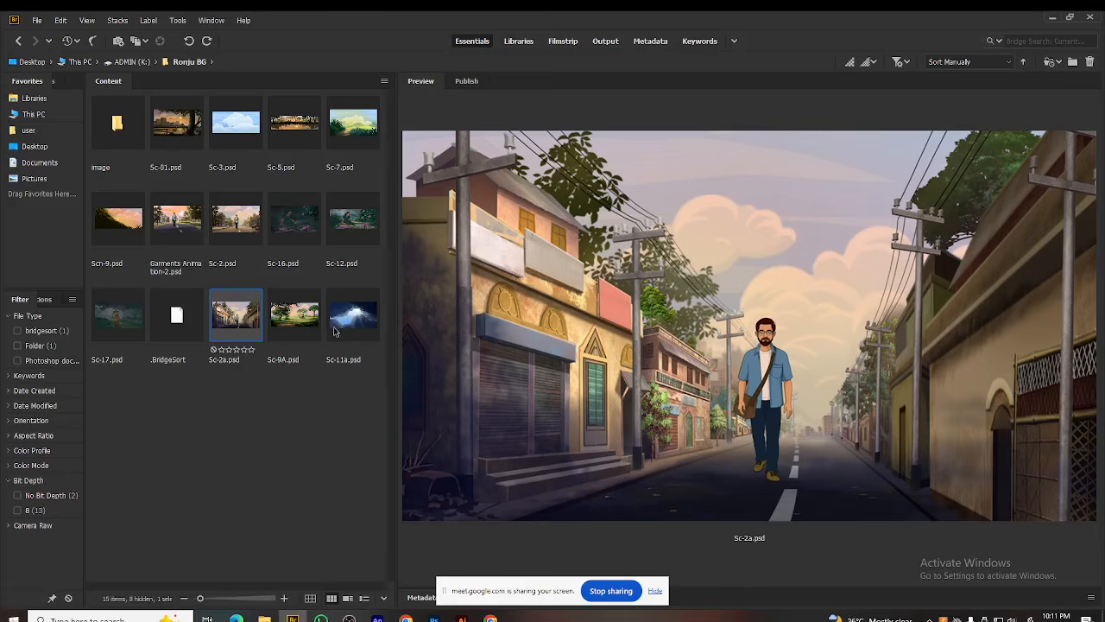
Step: Preview the grassy slope Scn-9.psd, the street Sc-2a.psd, the village path Sc-9A.psd and the panorama Sc-5.psd
left_click(115, 225)
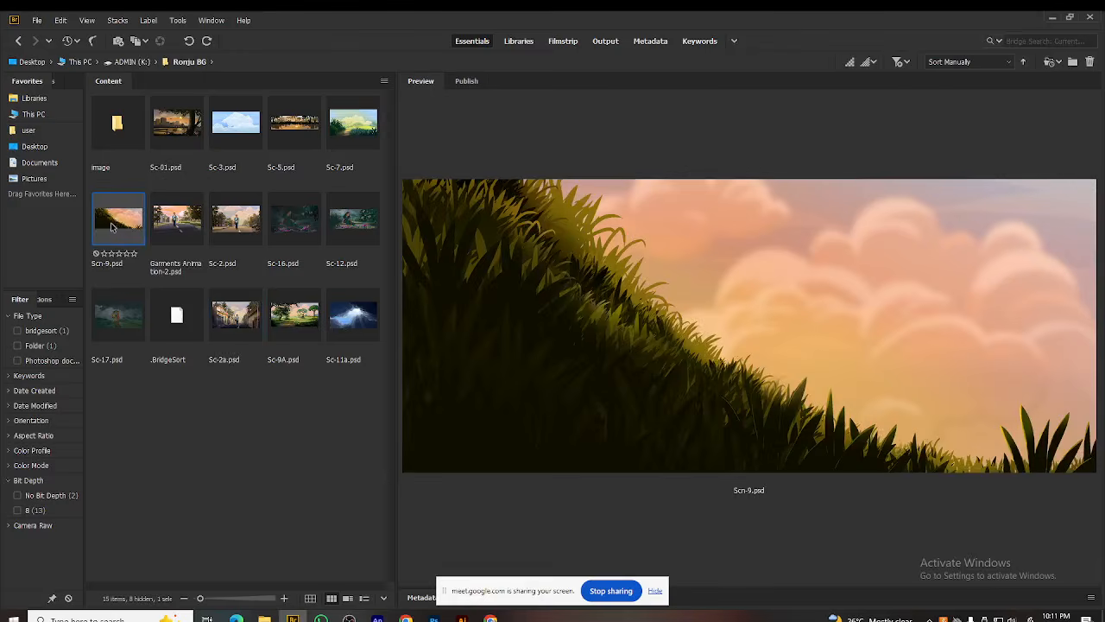
left_click(253, 318)
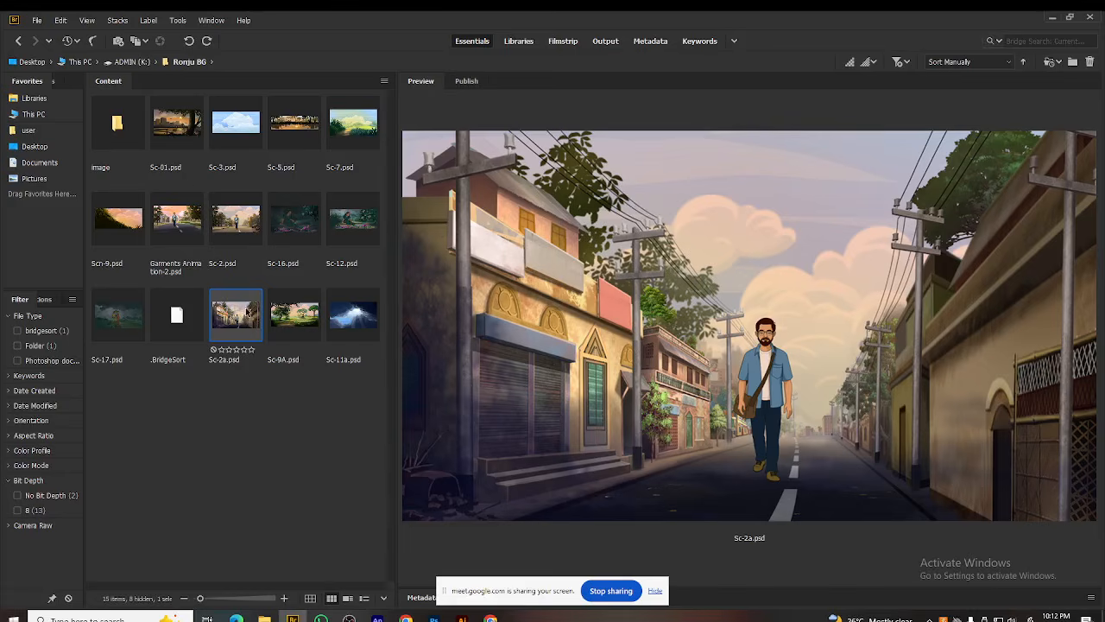
left_click(307, 322)
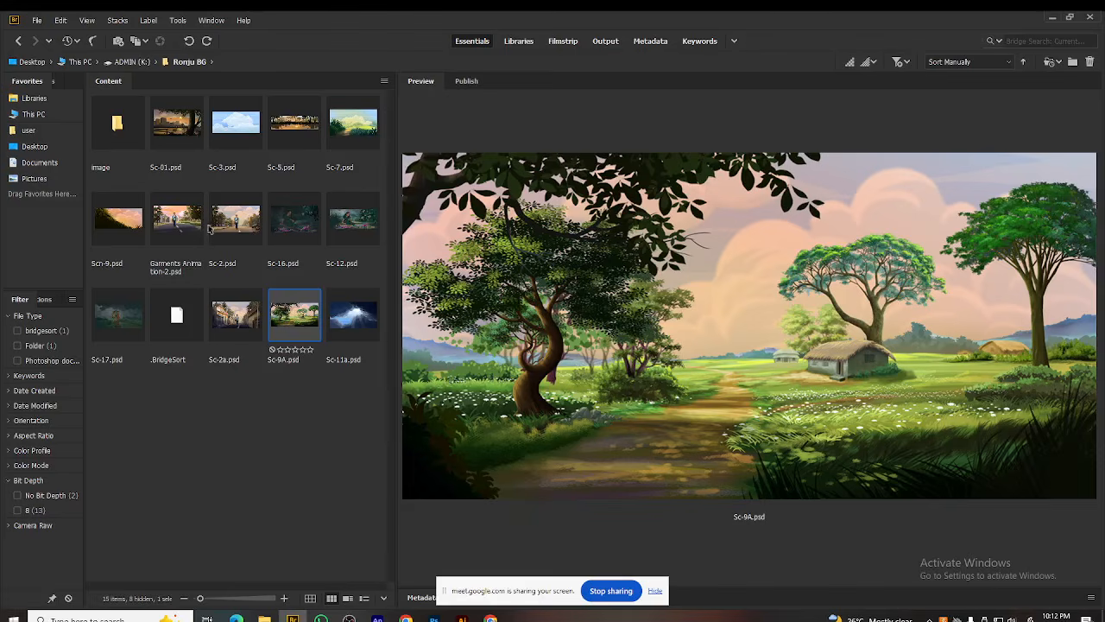
left_click(294, 125)
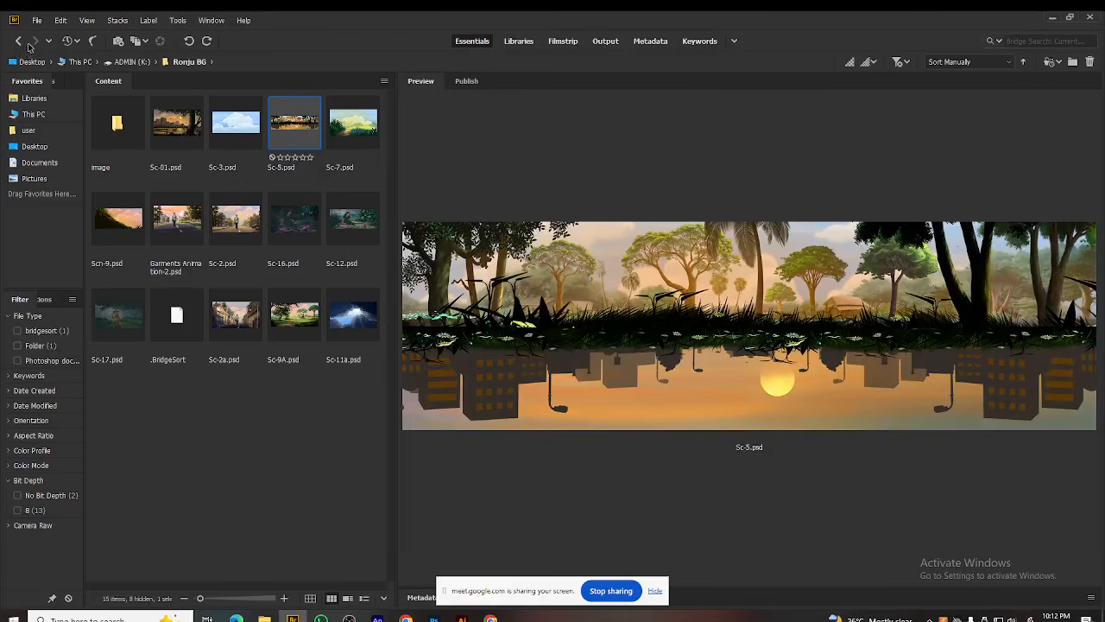
Step: Switch to the Rupantar BG folder on ADMIN (K:) and view Master bg-2.psd in full screen, returning to the folder view
left_click(19, 41)
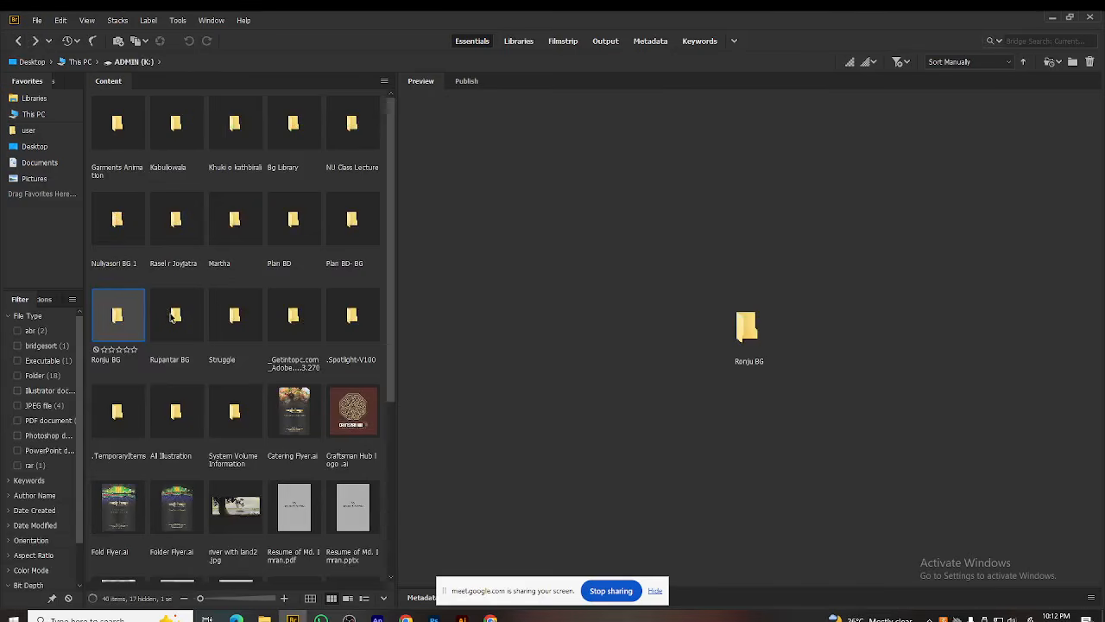
double_click(171, 317)
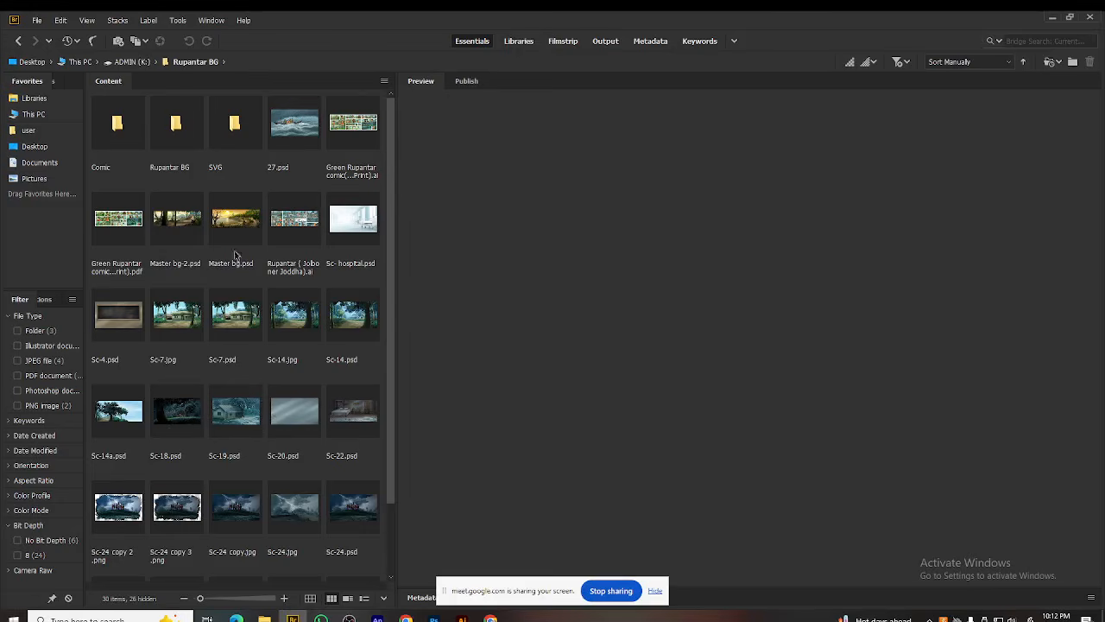
left_click(185, 219)
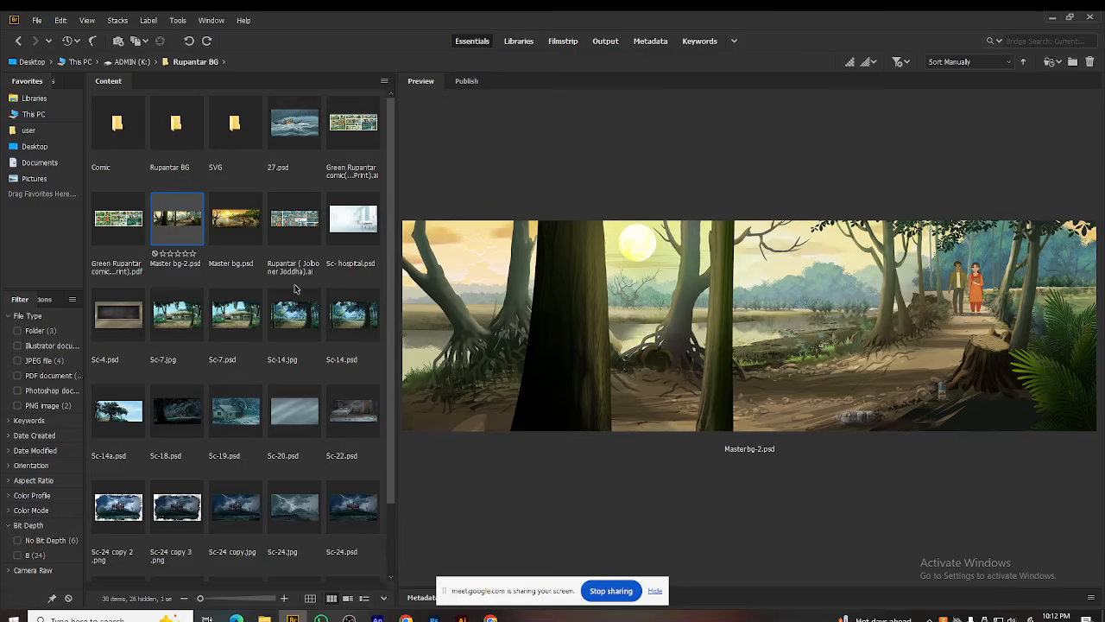
key("space")
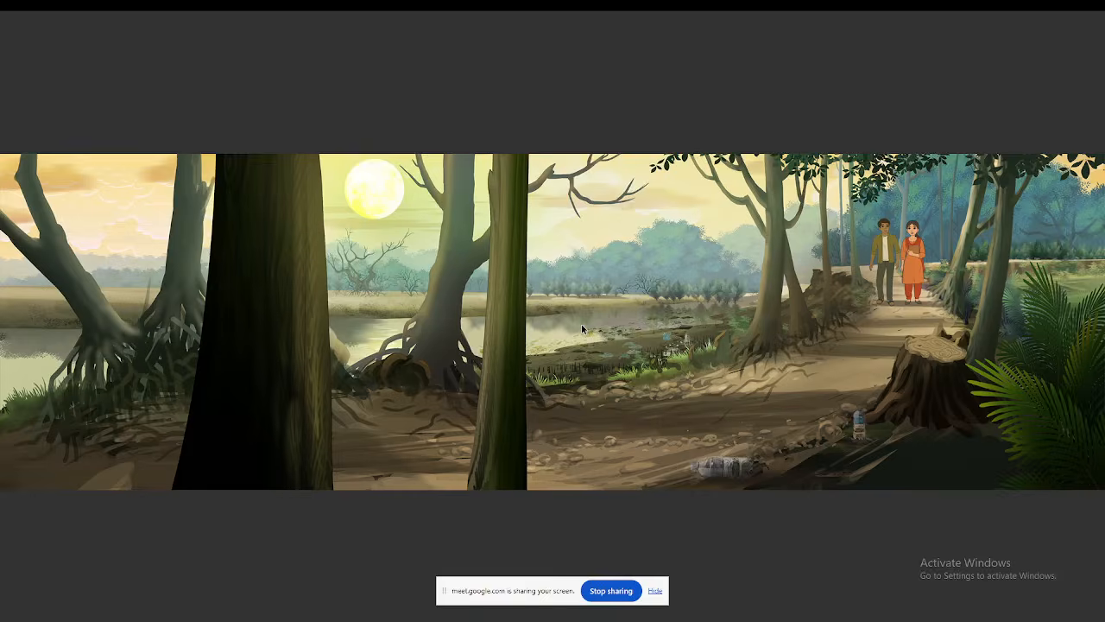
key("Escape")
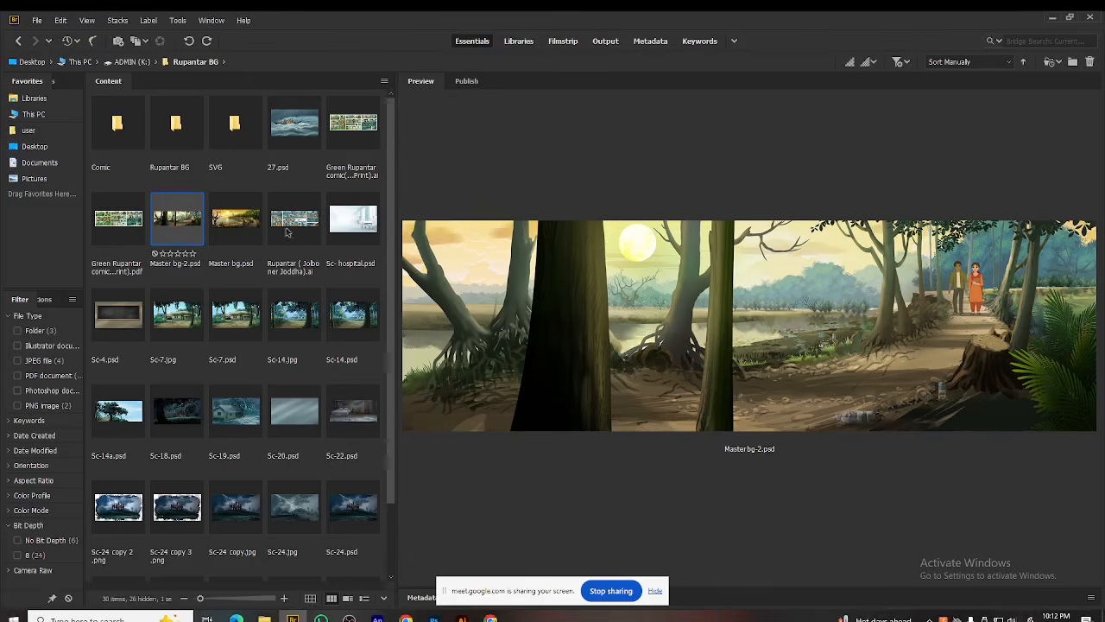
Step: Preview the village house Sc-7.jpg, and view the stormy night scene Sc-18.psd in full screen before returning to the folder
left_click(175, 296)
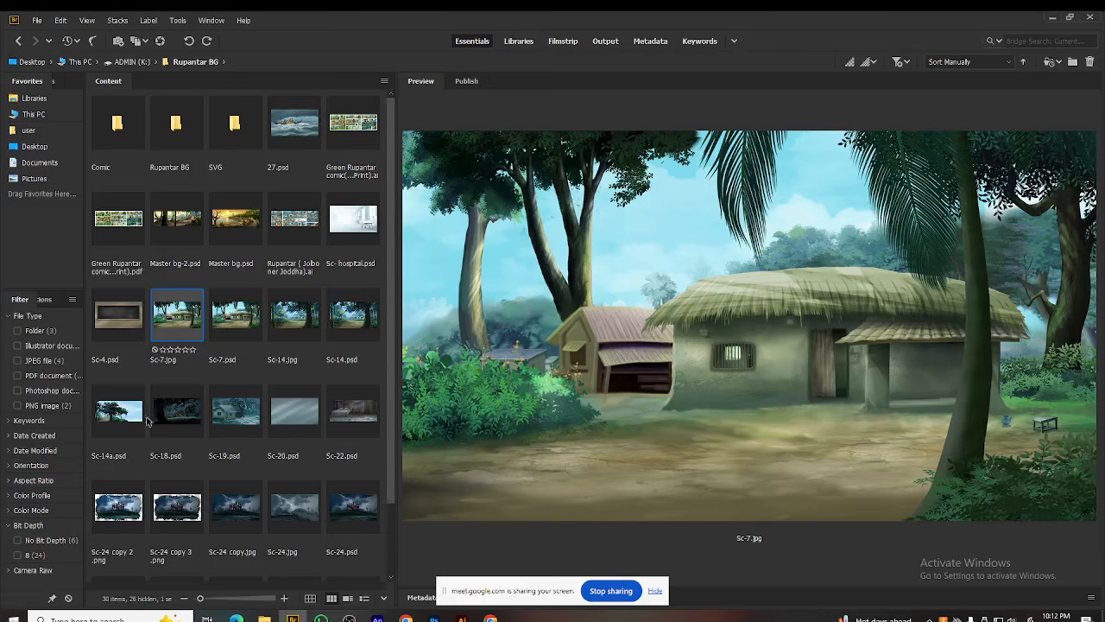
left_click(188, 418)
key("space")
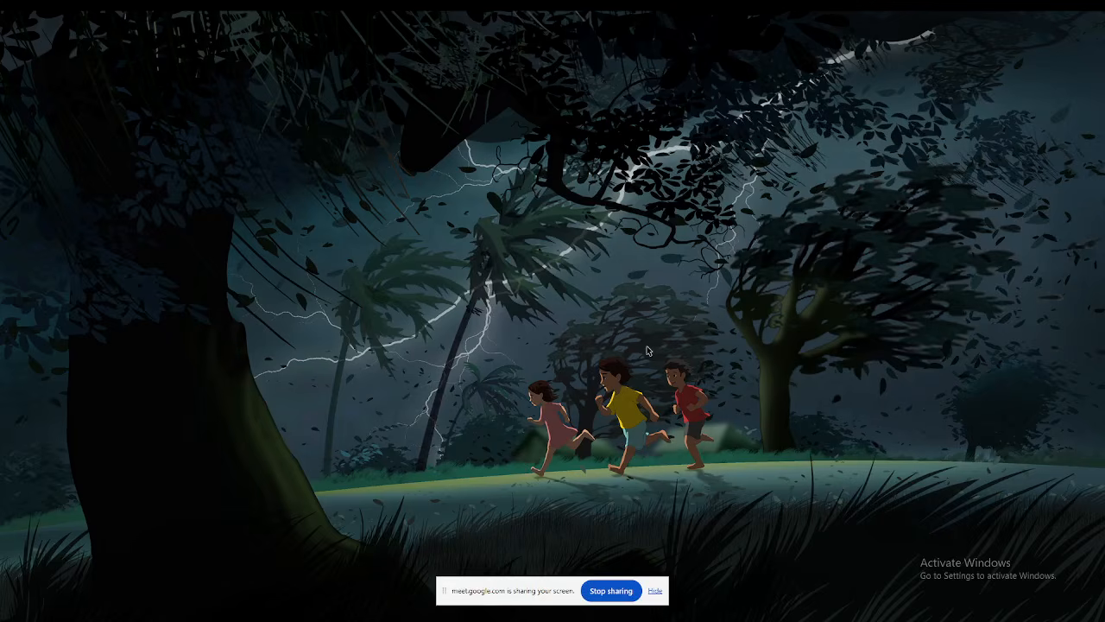
key("space")
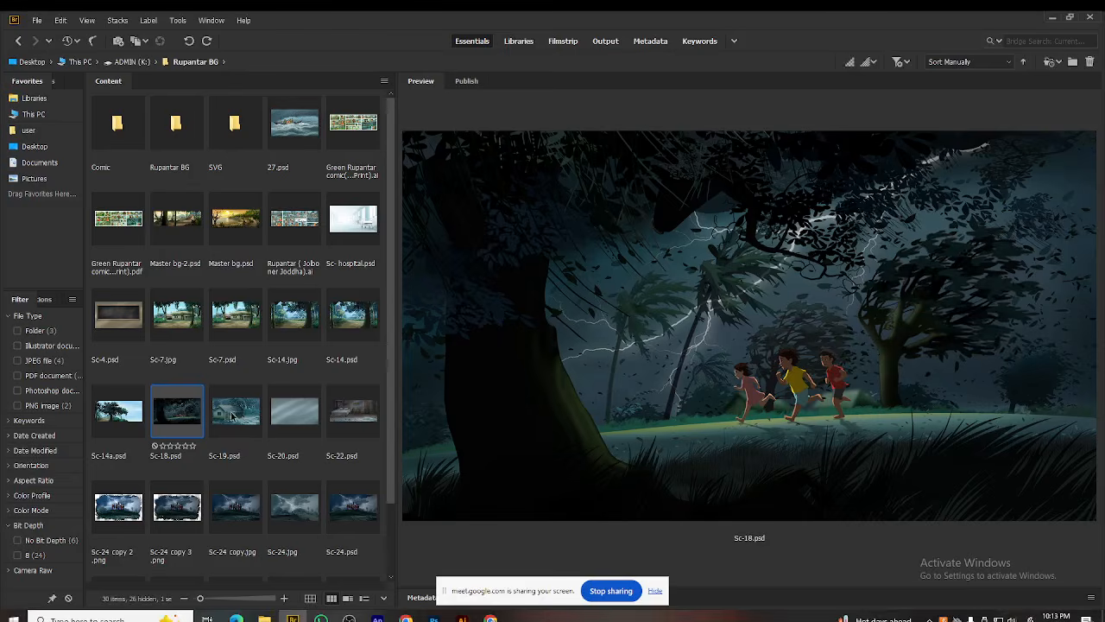
Step: View the lightning scene Sc-24.psd in full screen, and return to the folder view
left_click(349, 510)
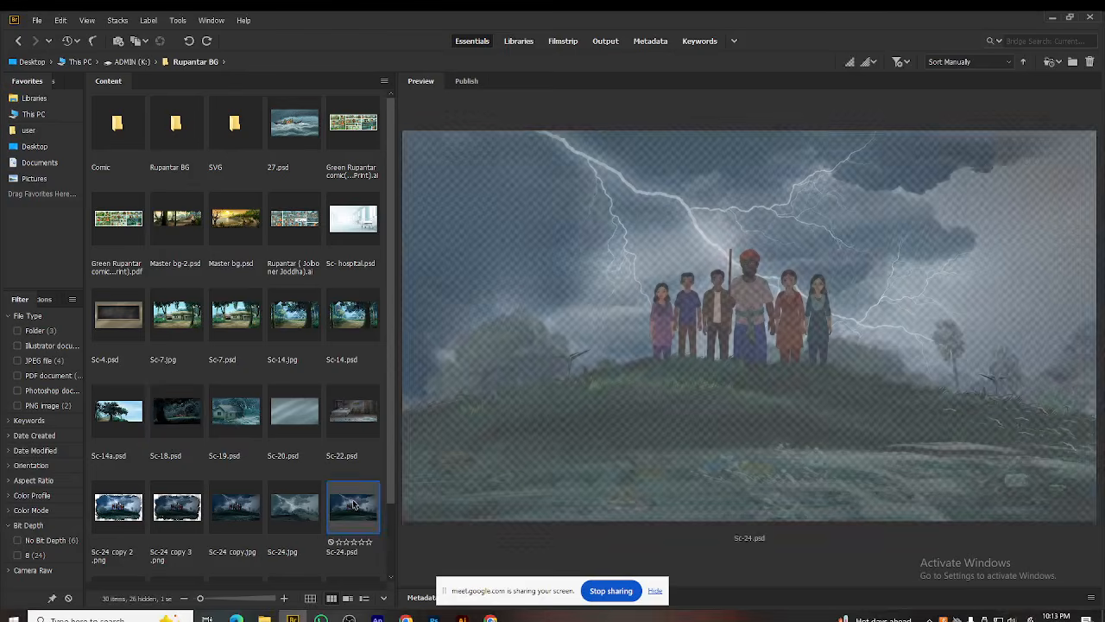
key("space")
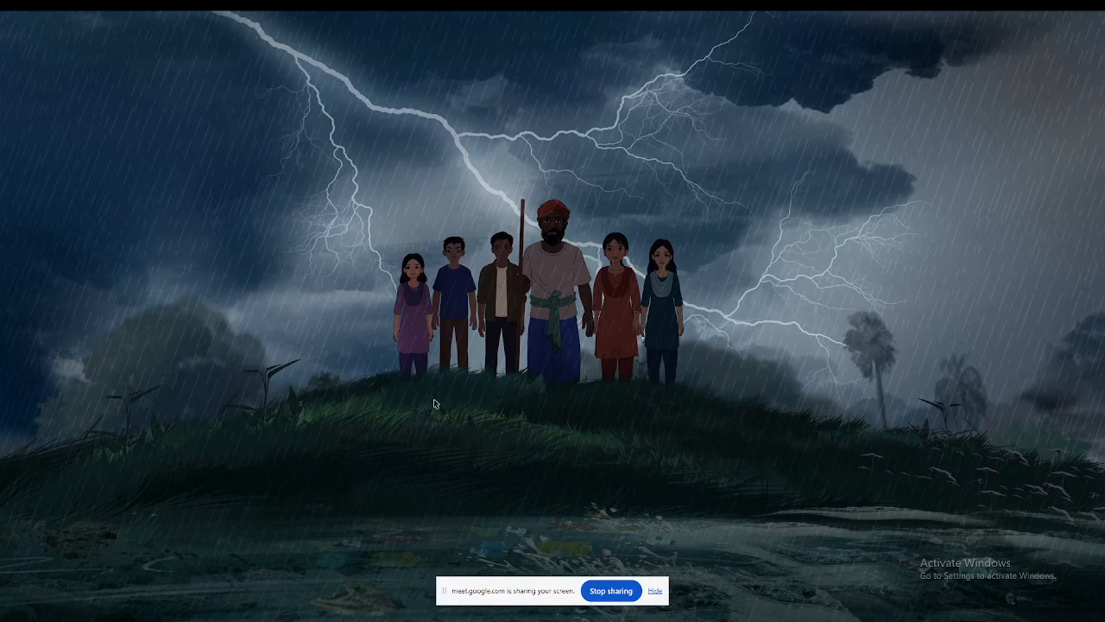
key("space")
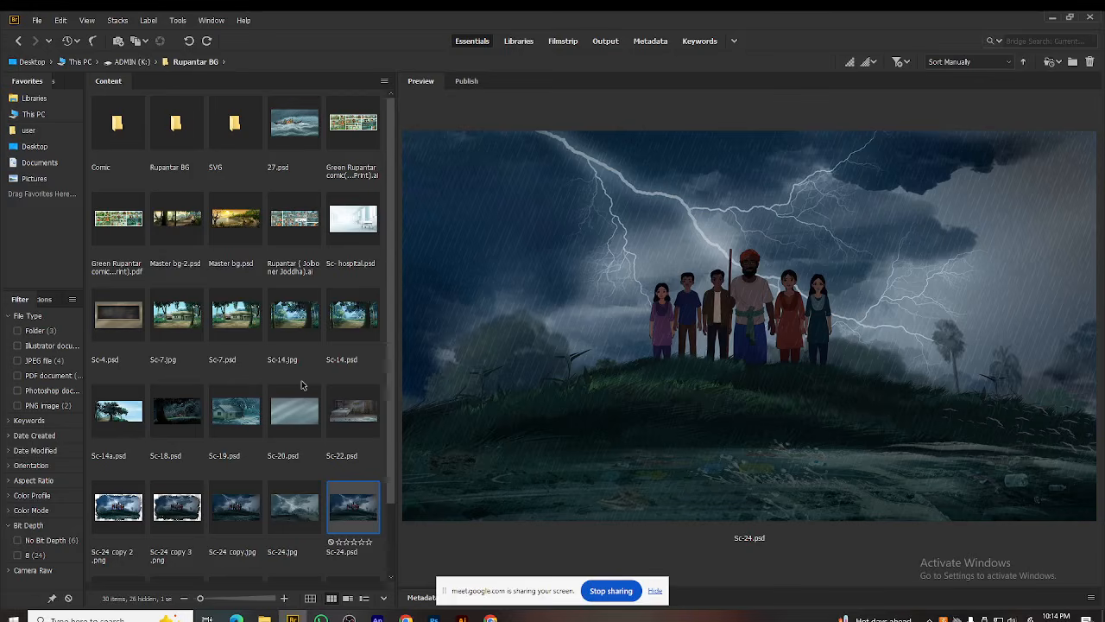
Step: Preview the Green Rupantar comic PDF and compare it with the boat scene 27.psd
left_click(122, 223)
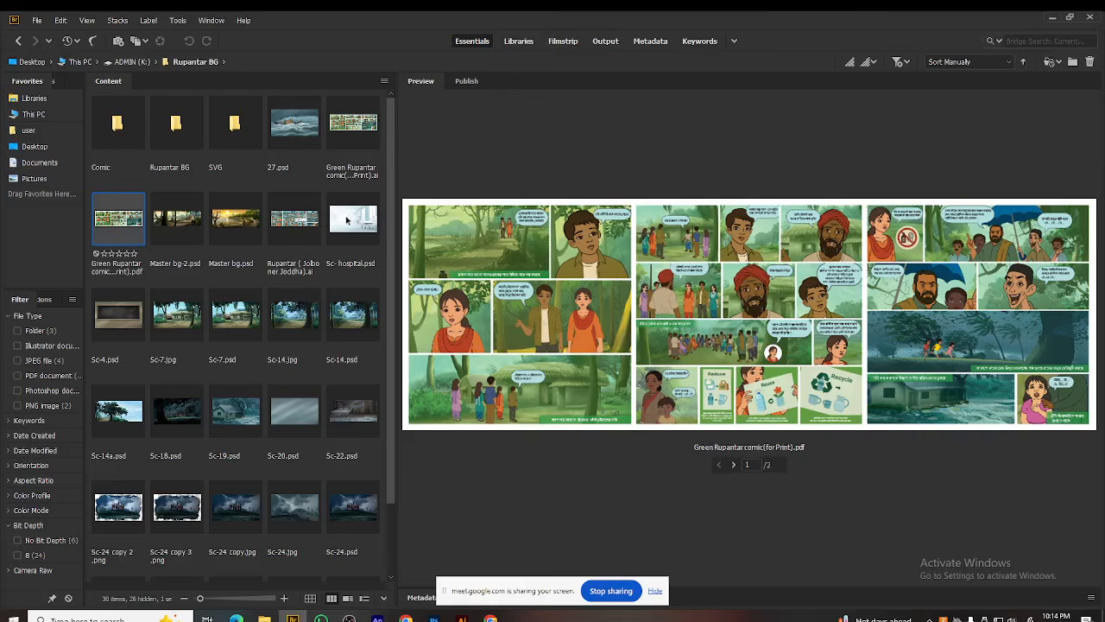
left_click(303, 127)
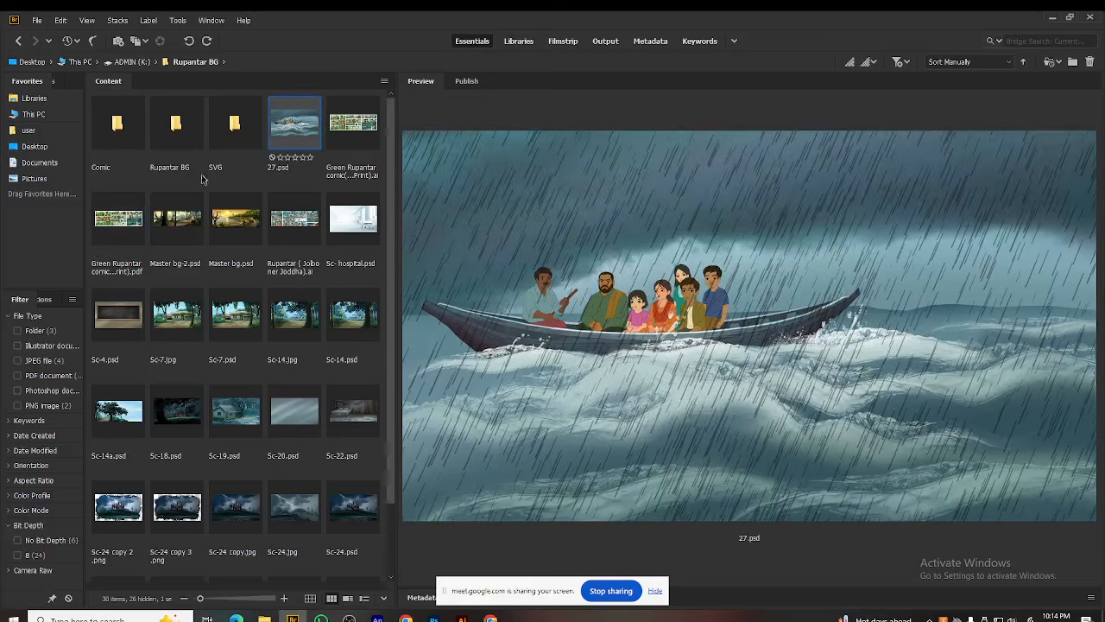
left_click(116, 221)
Step: View Green Rupantar comic(for Print).ai in full screen, inspect its panels at 200%, and return to the folder view
left_click(355, 122)
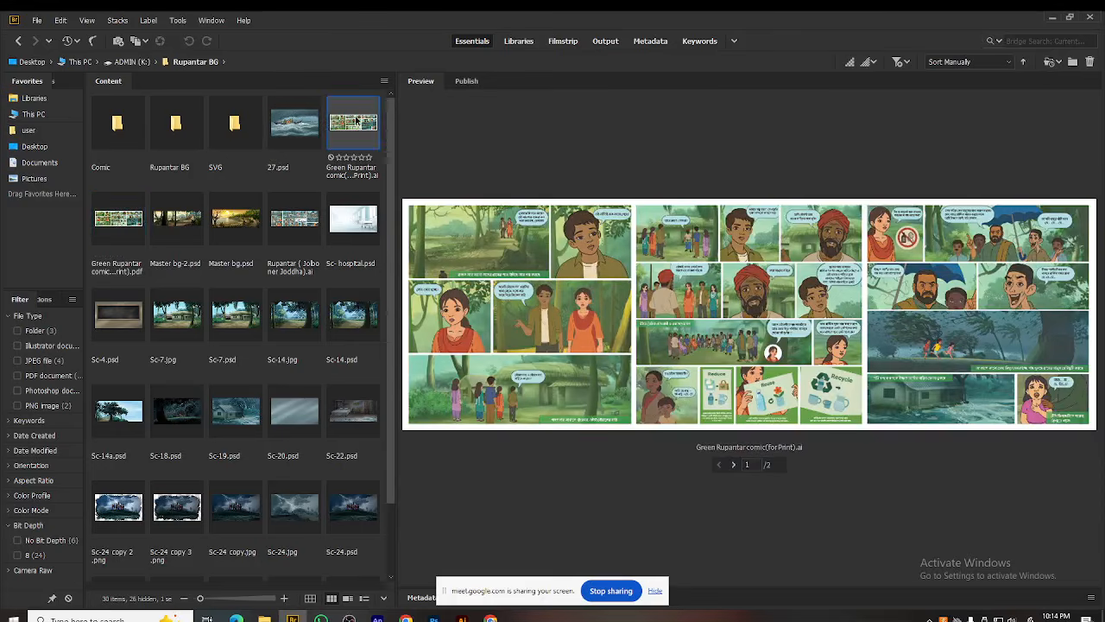
key("space")
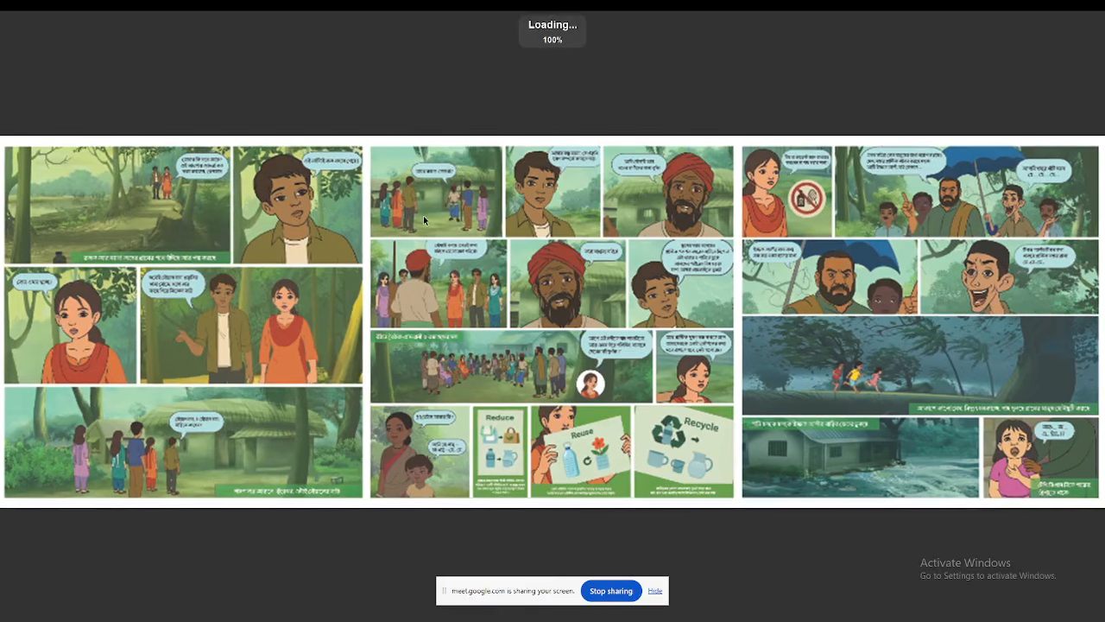
scroll(423, 220, "up", 1)
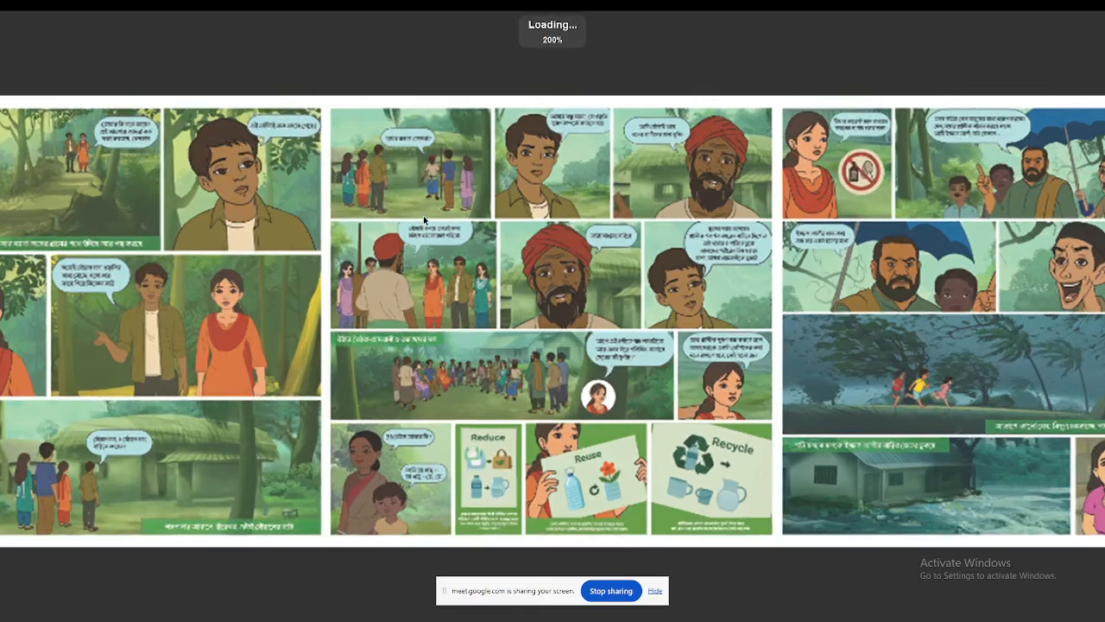
scroll(552, 319, "down", 1)
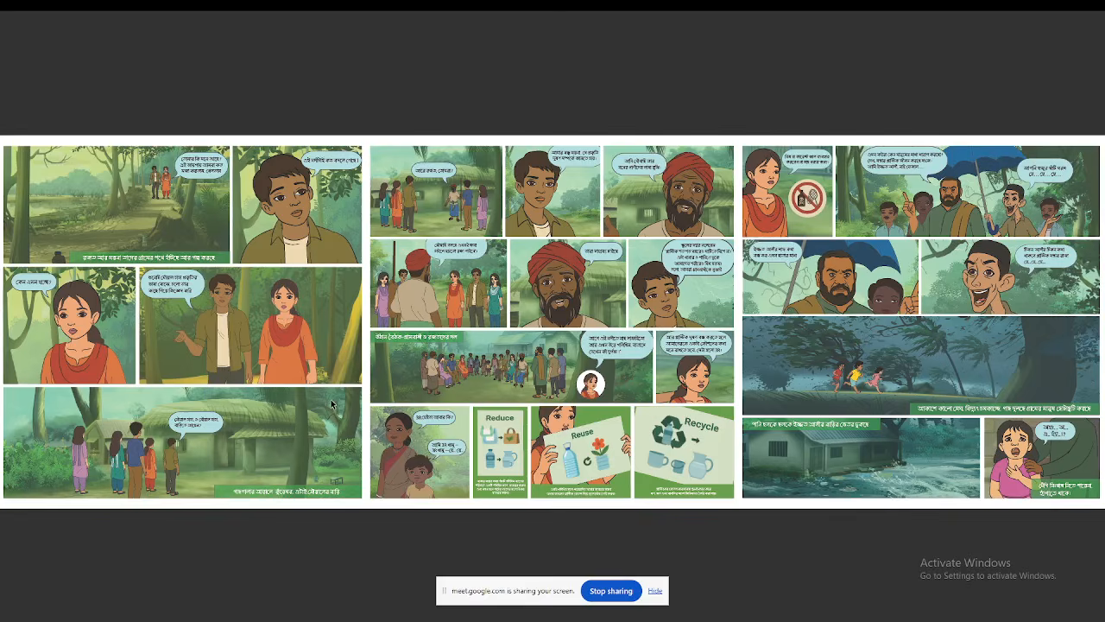
key("Escape")
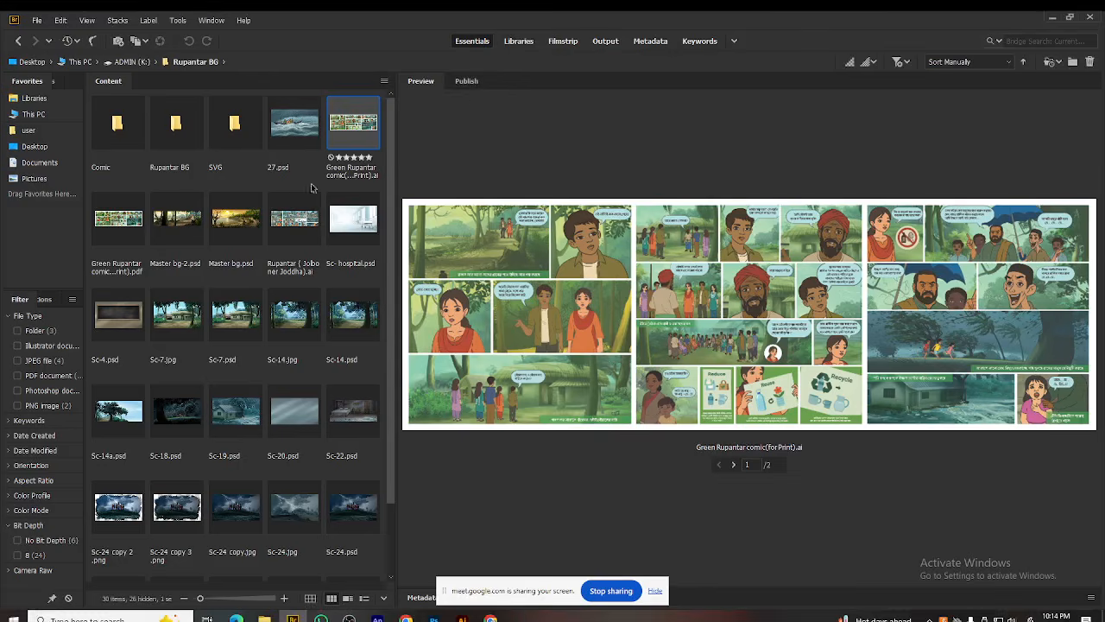
Step: View Green Rupantar comic(for Print).pdf in full screen, and return to the folder view
left_click(121, 227)
key("space")
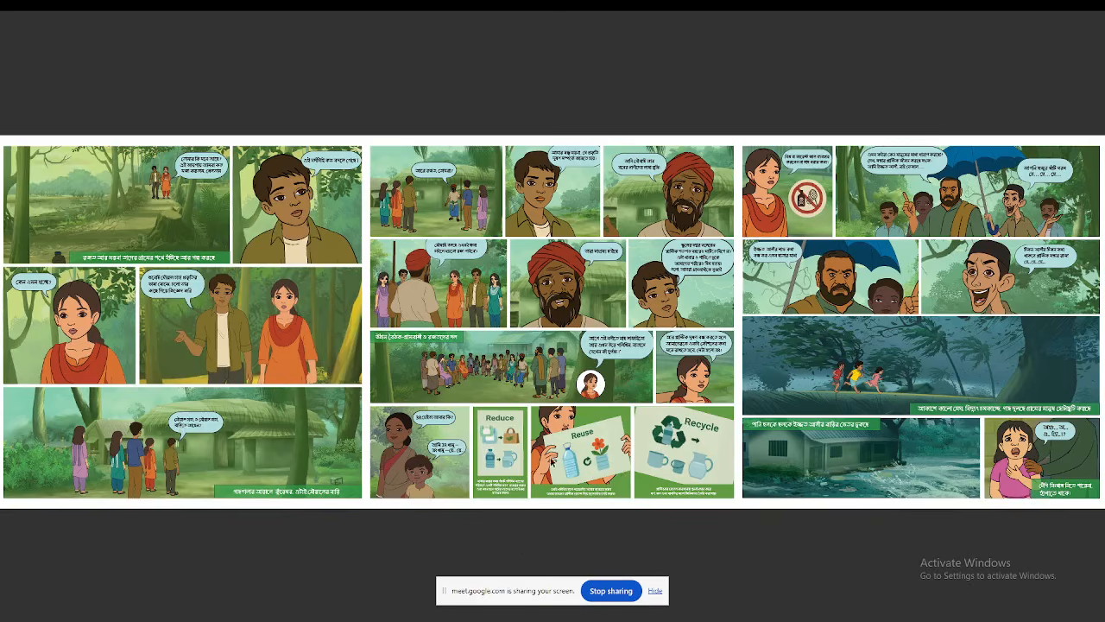
key("space")
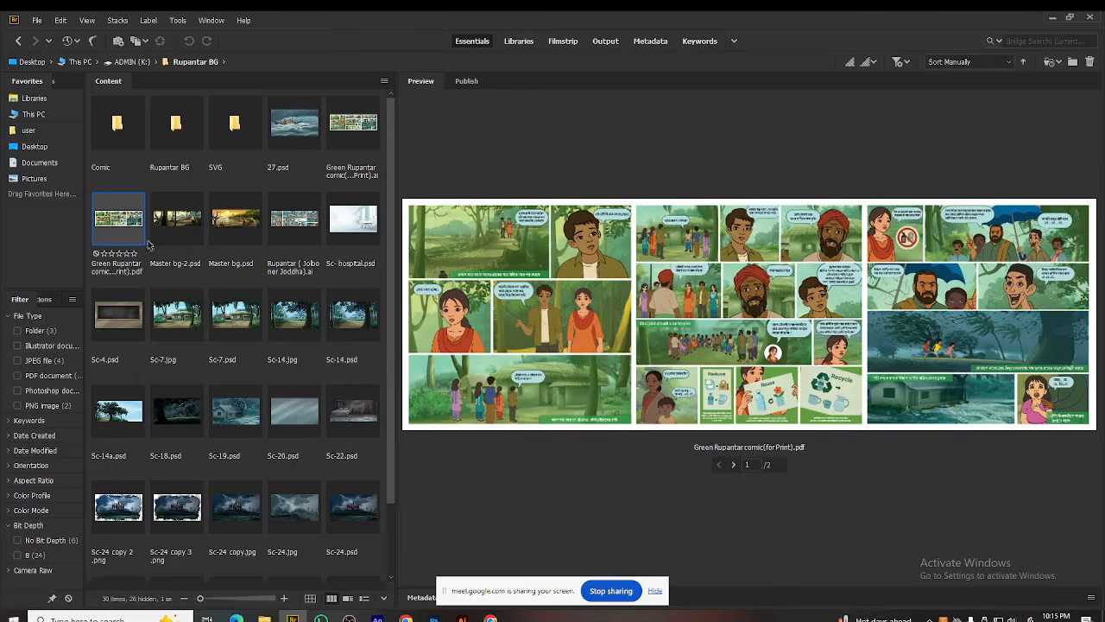
Step: Switch to the Struggle folder on ADMIN (K:) and inspect Sc-01.psd in full screen, including at 100%
left_click(18, 41)
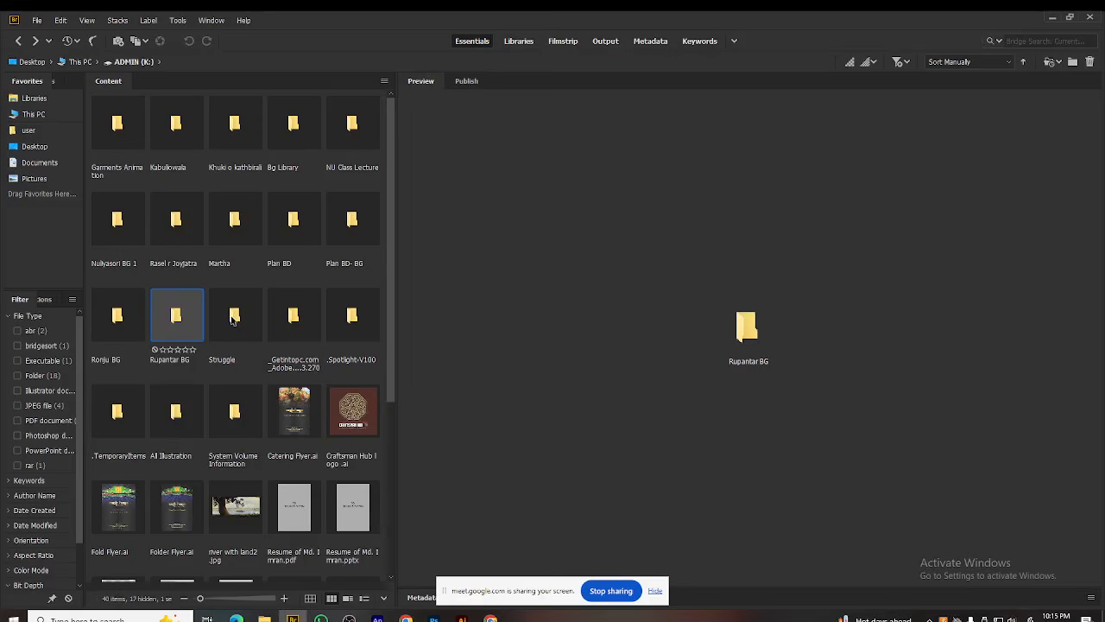
double_click(233, 321)
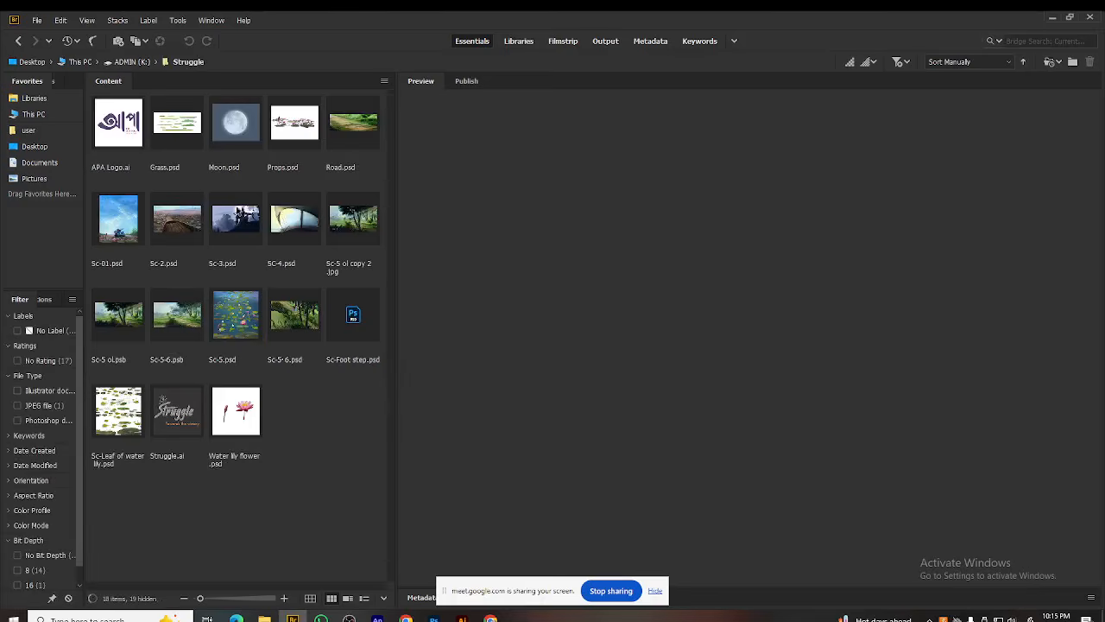
left_click(129, 223)
key("space")
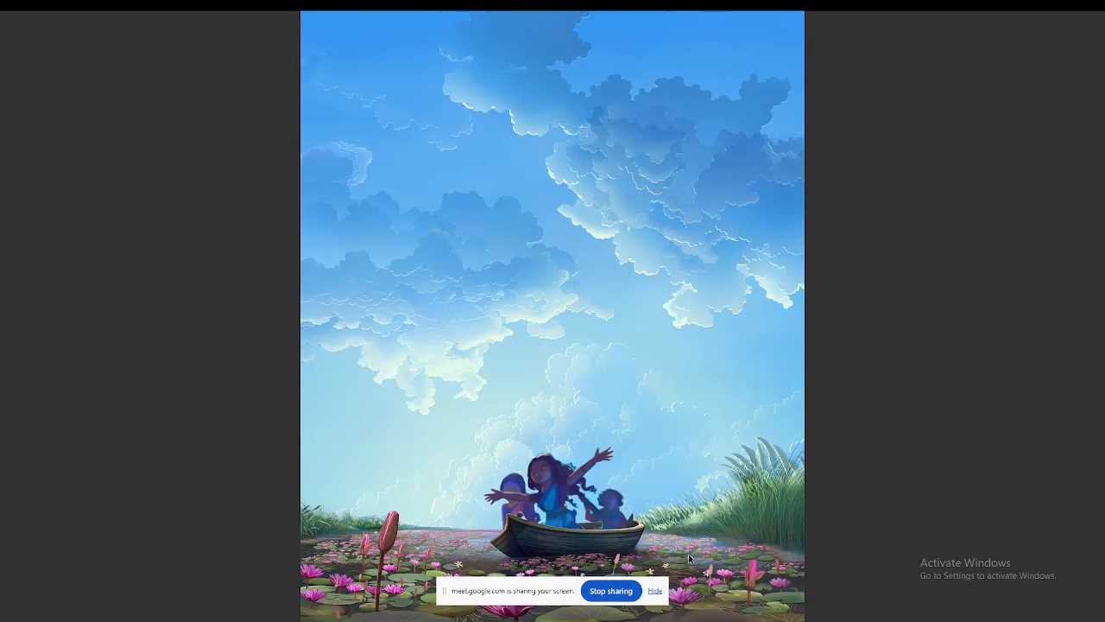
left_click(500, 453)
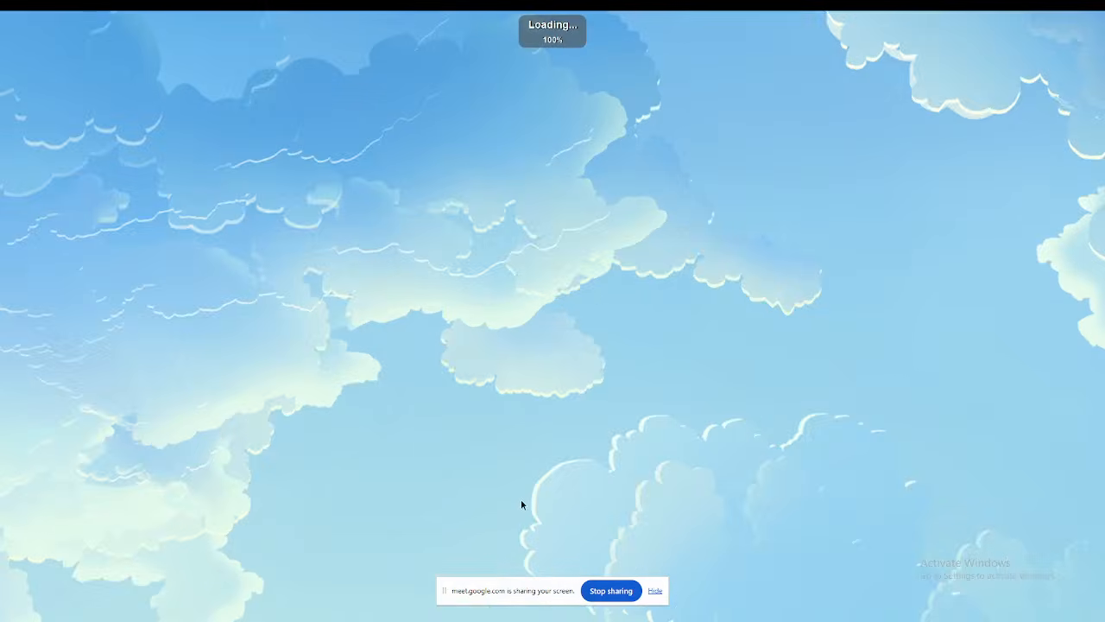
left_click(516, 490)
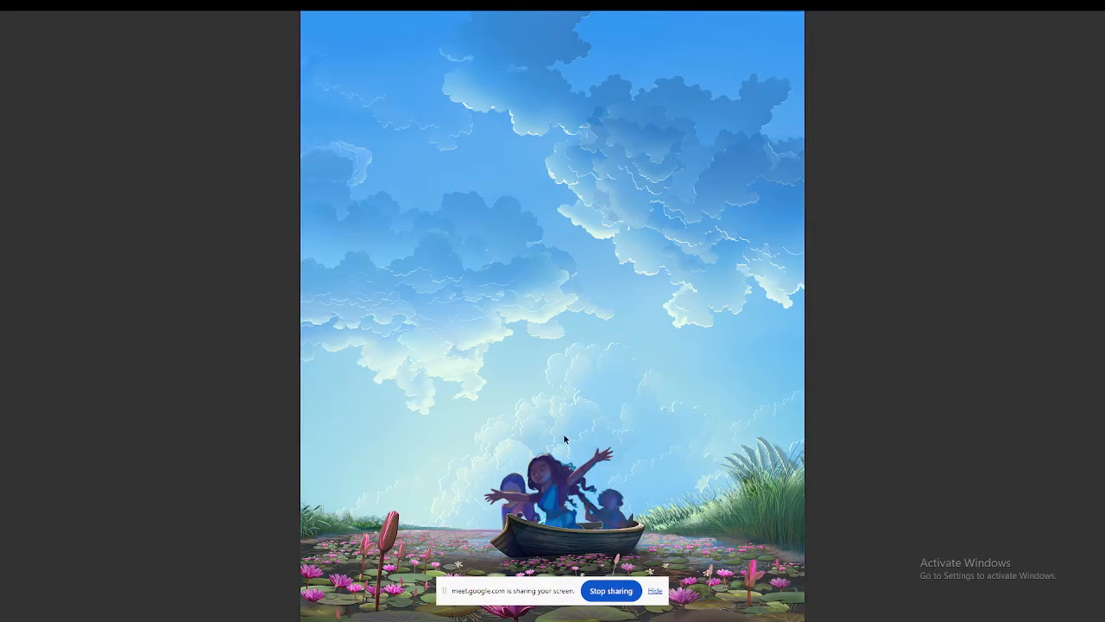
key("space")
Step: Preview the water lily boat scene Sc-2.psd, and return to the preview of Sc-01.psd
left_click(186, 224)
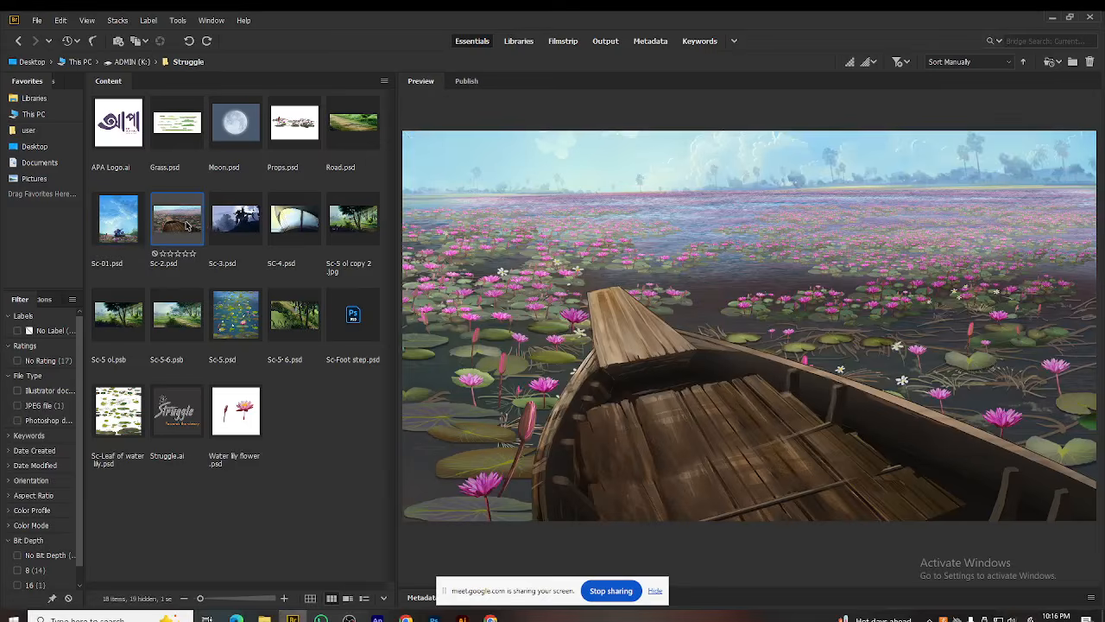
left_click(113, 229)
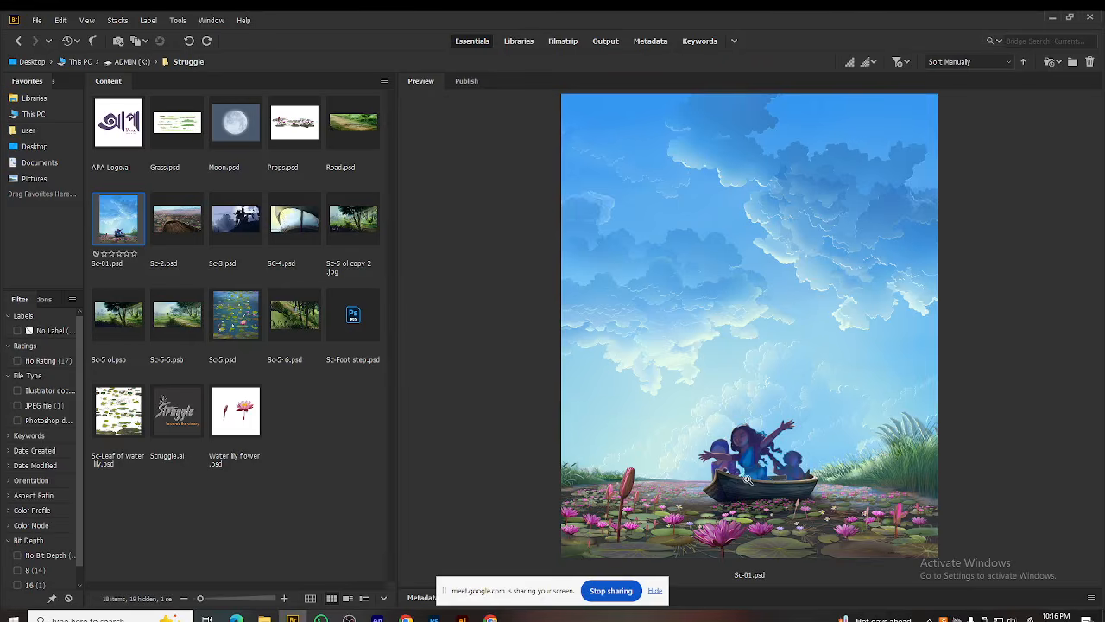
Step: Preview the Struggle scenes Sc-2.psd, Sc-3.psd and SC-4.psd, compare with Sc-01.psd, and return to the SC-4.psd preview
left_click(180, 223)
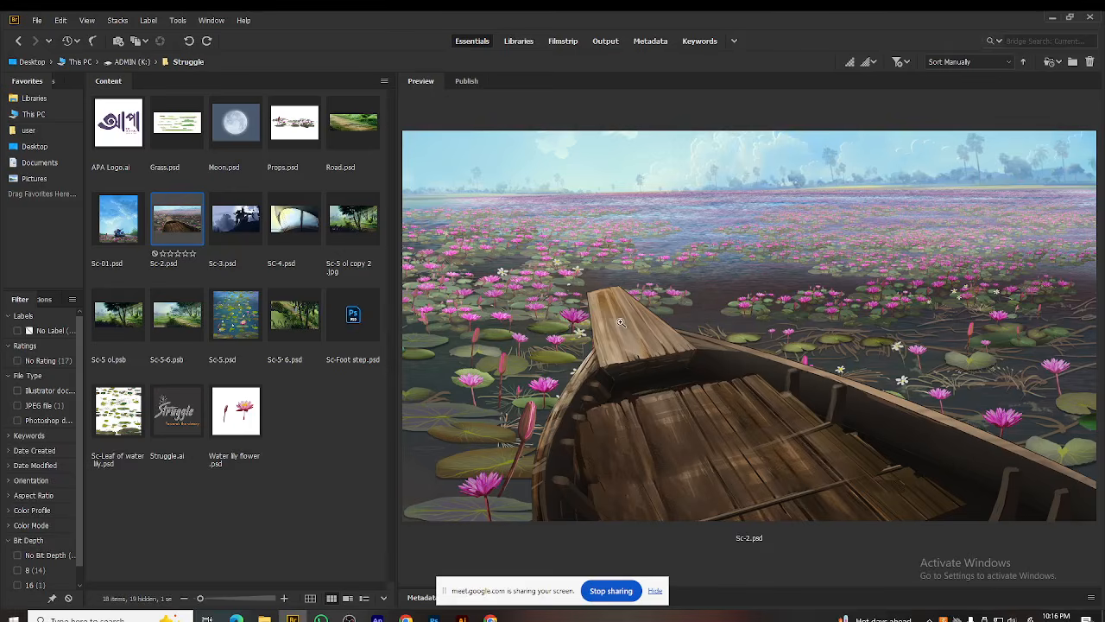
left_click(246, 227)
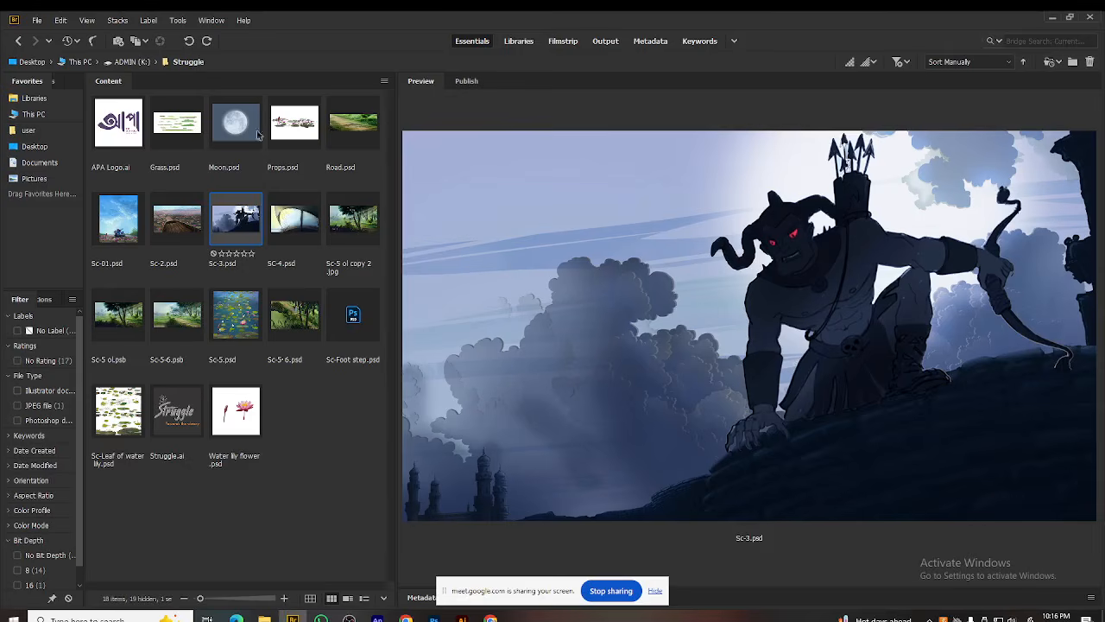
left_click(301, 224)
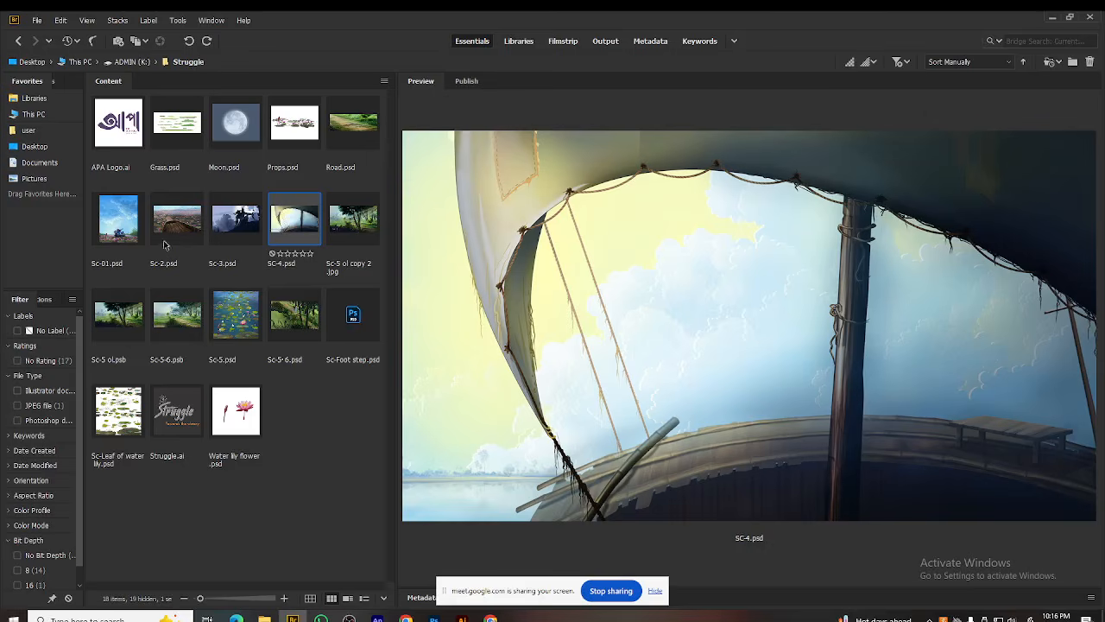
left_click(130, 231)
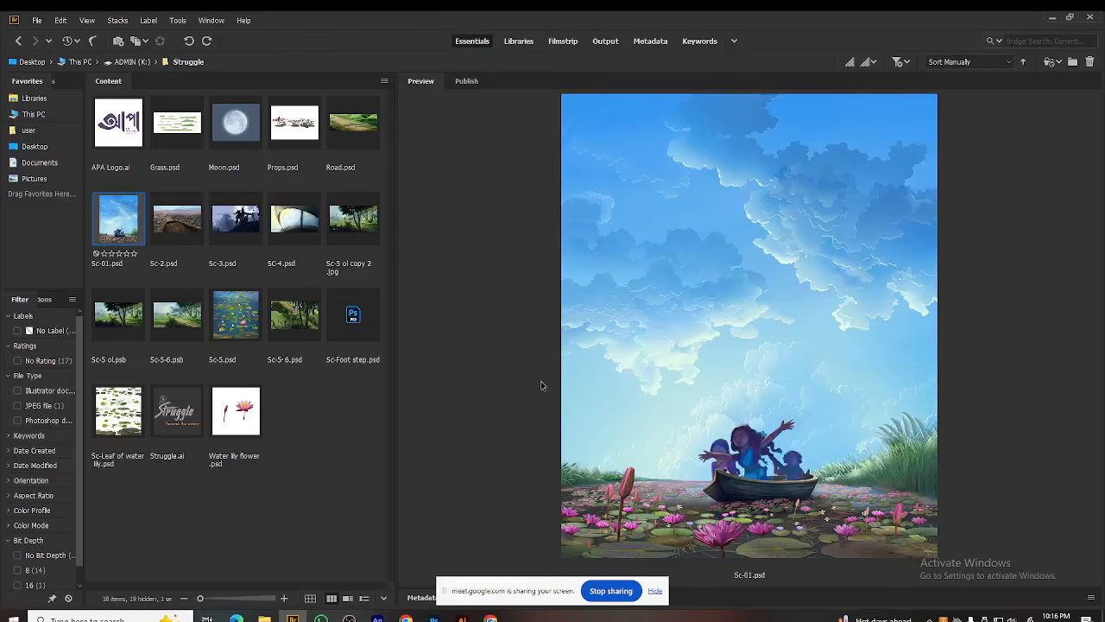
left_click(291, 233)
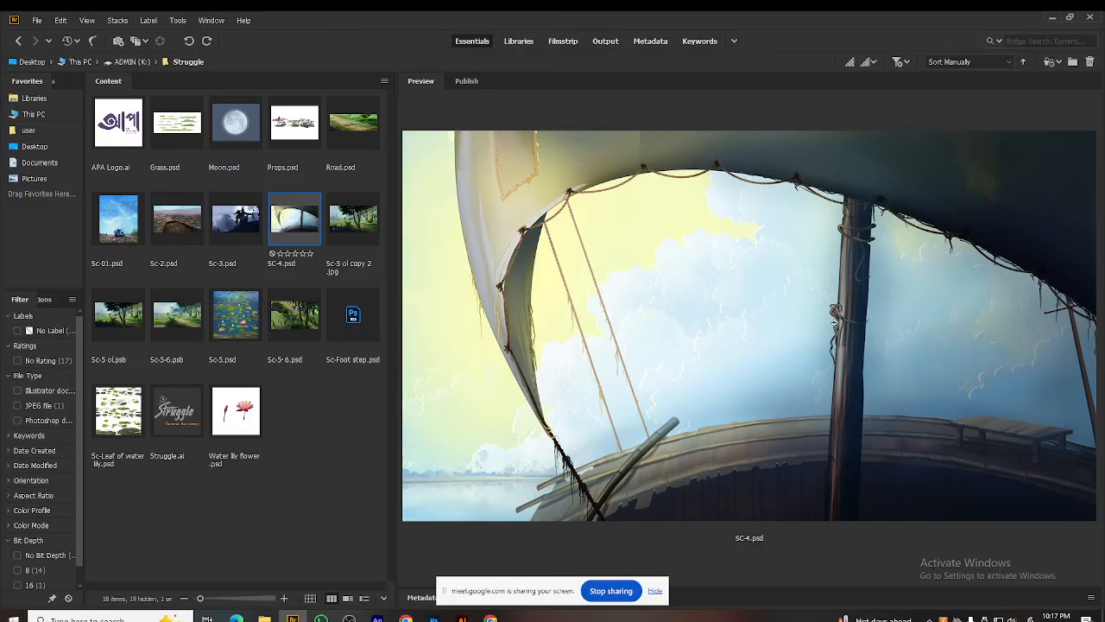
Step: Open SC-4.psd in Photoshop, and preview Sc-5 ol copy 2.jpg in Bridge while it loads
double_click(292, 224)
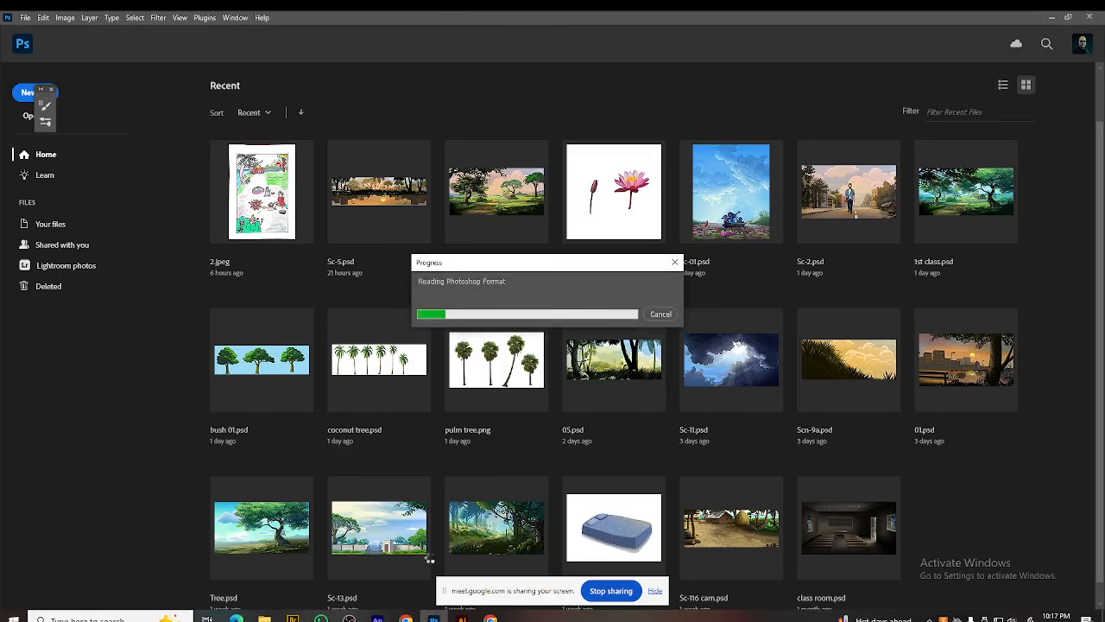
mouse_move(293, 618)
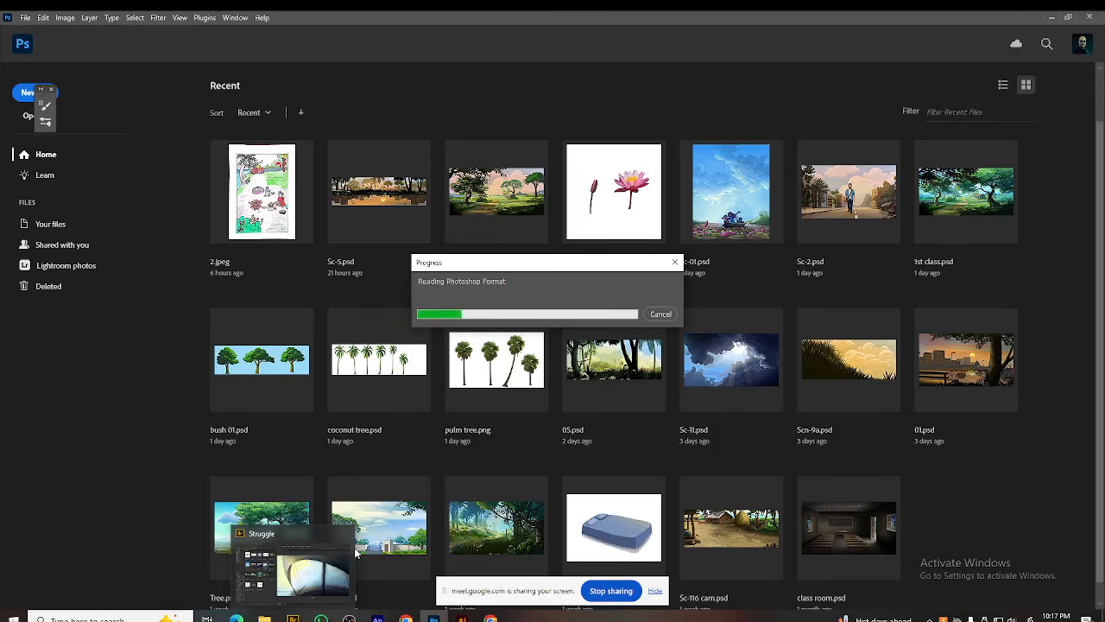
left_click(325, 563)
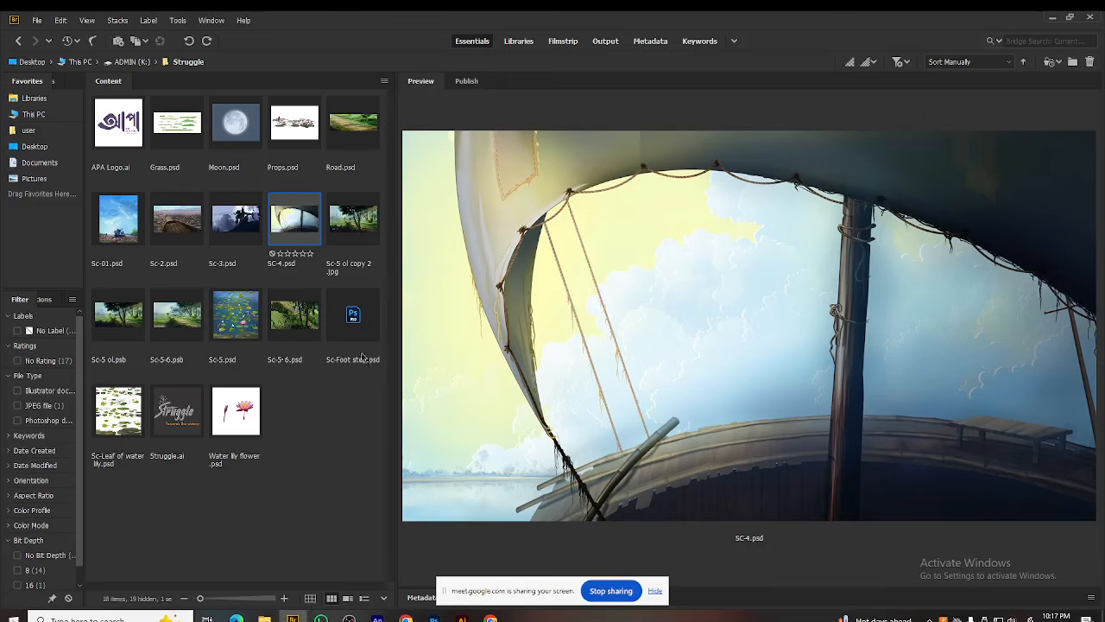
left_click(345, 226)
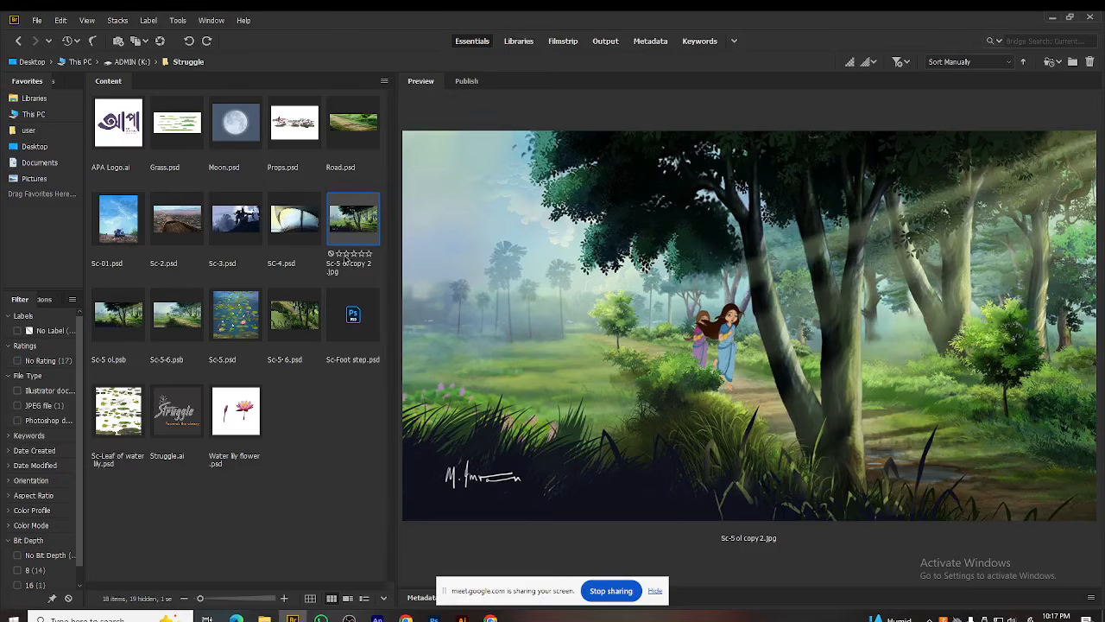
Step: Switch to SC-4.psd in Photoshop, hide the guides, and briefly show the character artwork on Layer 2 and Layer 53
left_click(433, 619)
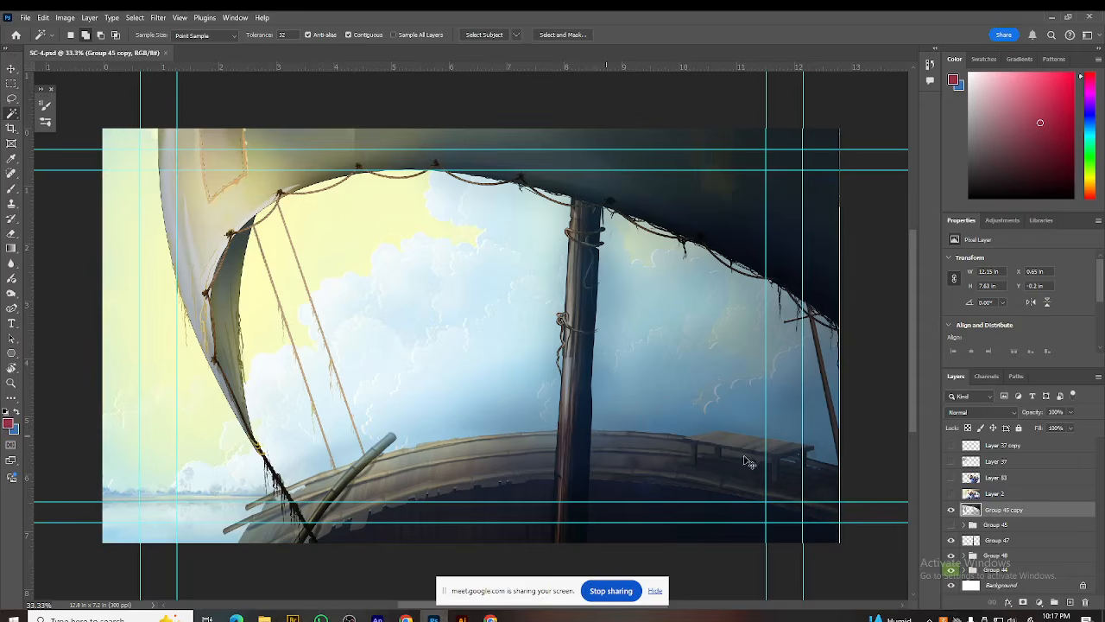
key("ctrl+semicolon")
left_click(951, 494)
left_click(951, 496)
left_click(951, 477)
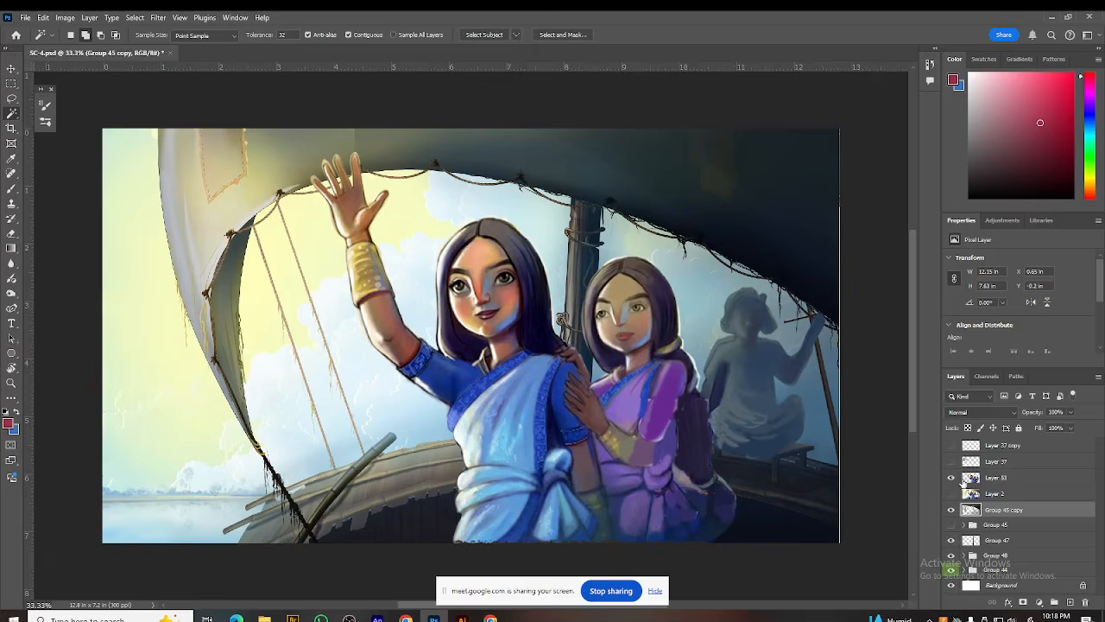
left_click(951, 477)
Step: Briefly show the title artwork on Layer 37 and Layer 37 copy one at a time, and make the characters' Layer 53 visible
left_click(952, 462)
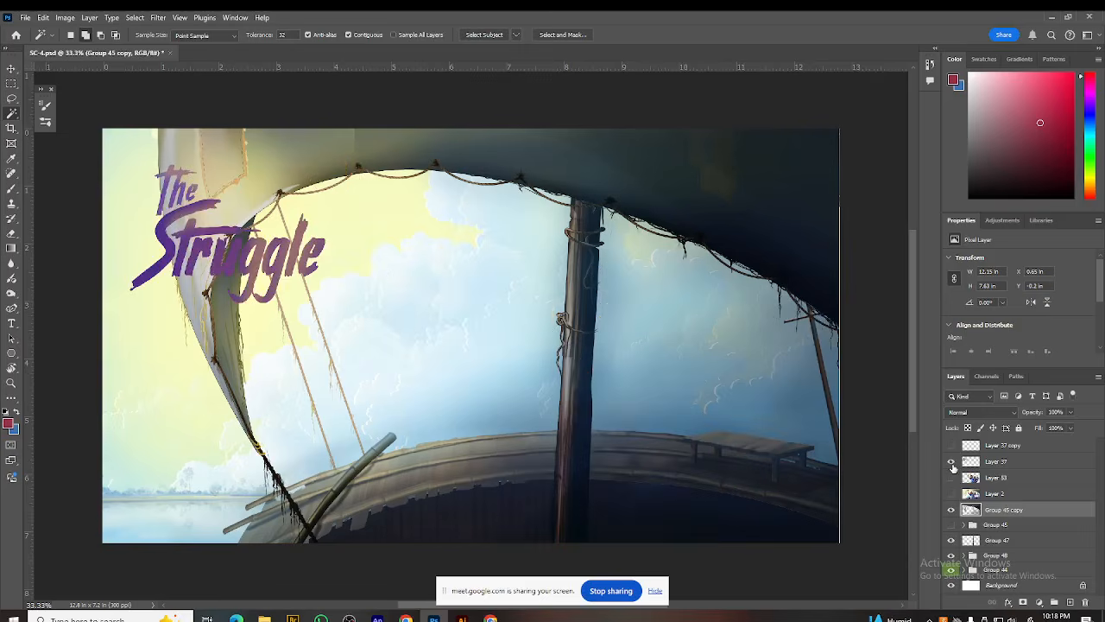
left_click(952, 462)
left_click(952, 446)
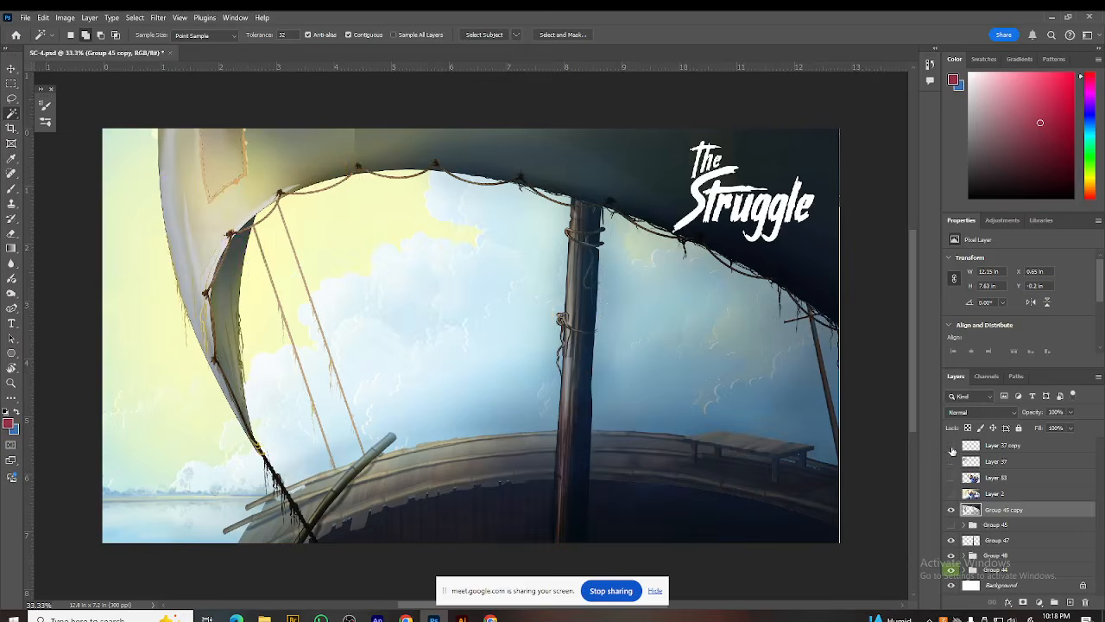
left_click(951, 445)
left_click(952, 477)
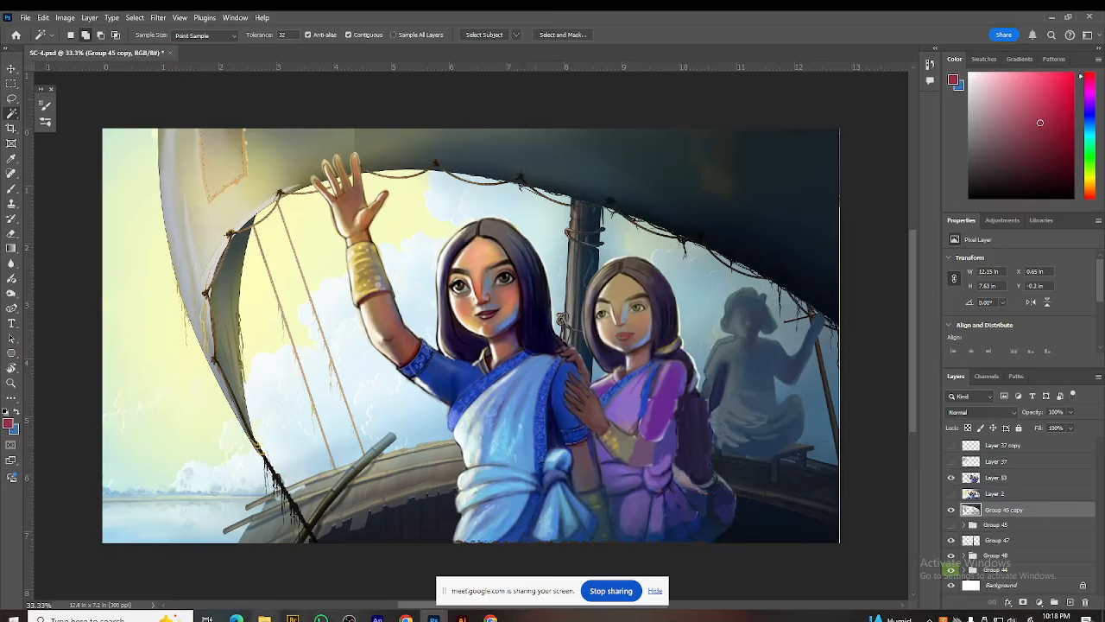
Step: Switch to Bridge, preview the water lily pond scene Sc-5.psd, and return to the ADMIN (K:) drive
left_click(293, 618)
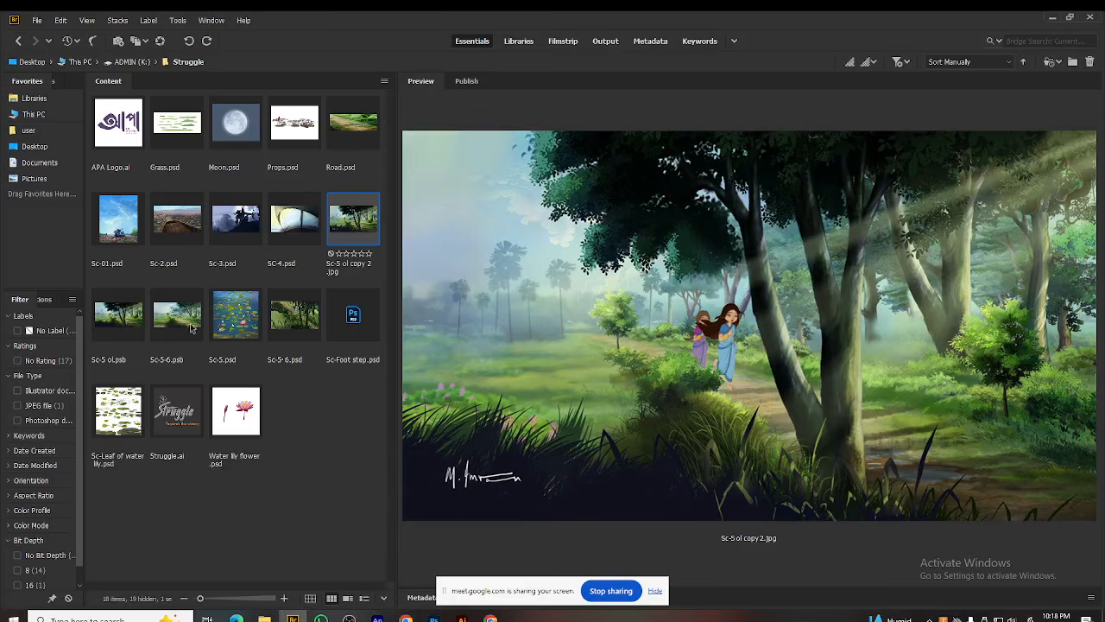
left_click(233, 328)
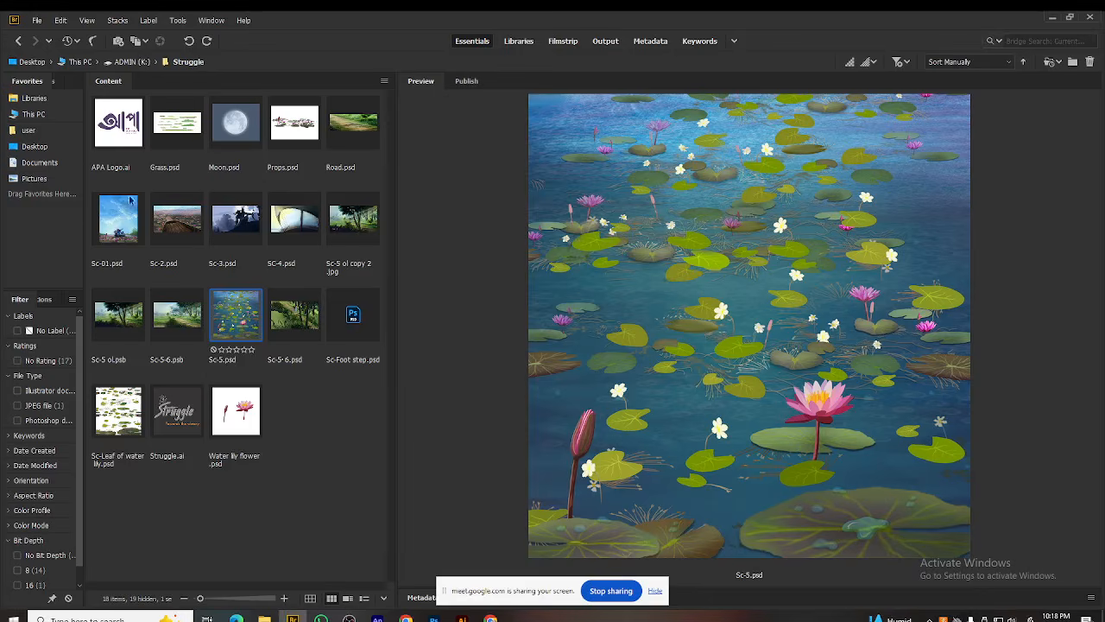
left_click(20, 42)
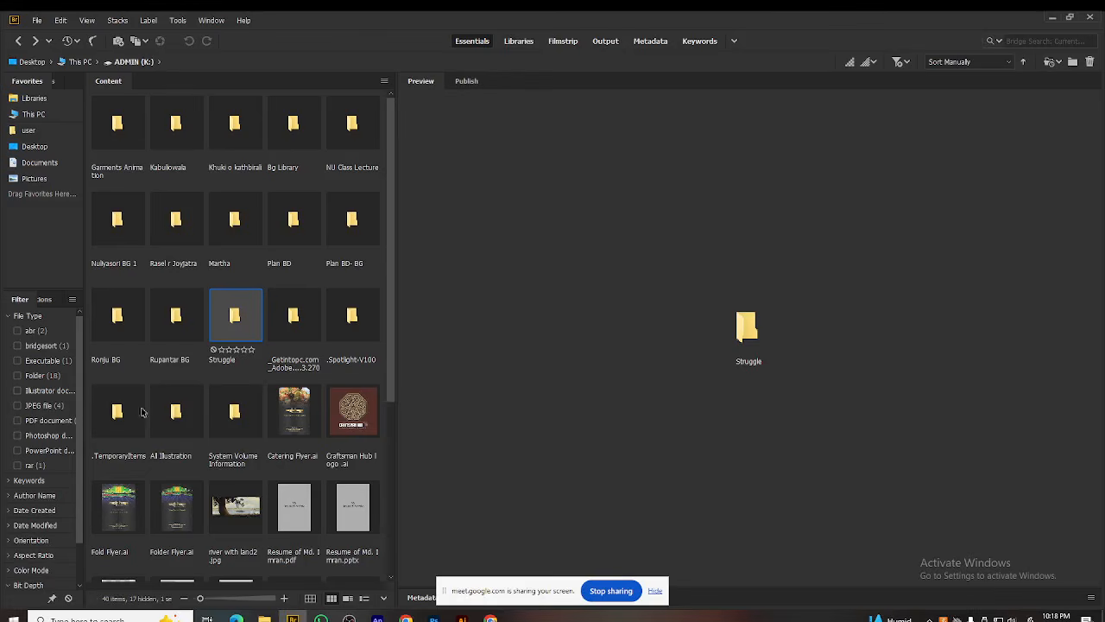
Step: View Sakiber Pathshala.psd from the ADMIN (K:) drive in full screen, and return to the folder view
scroll(198, 408, "down", 3)
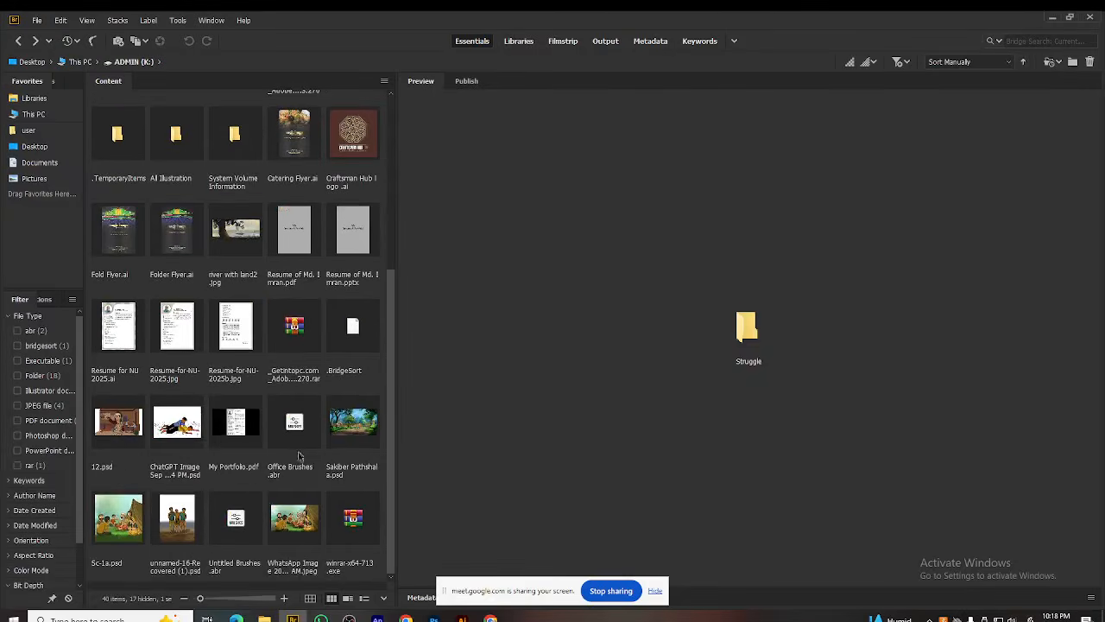
left_click(352, 428)
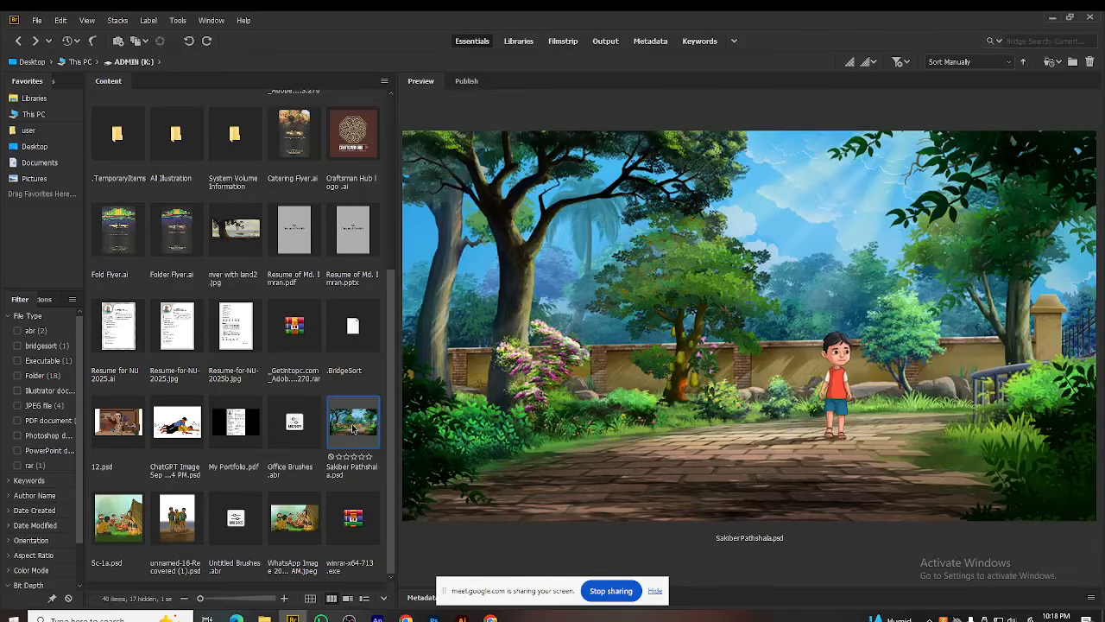
key("space")
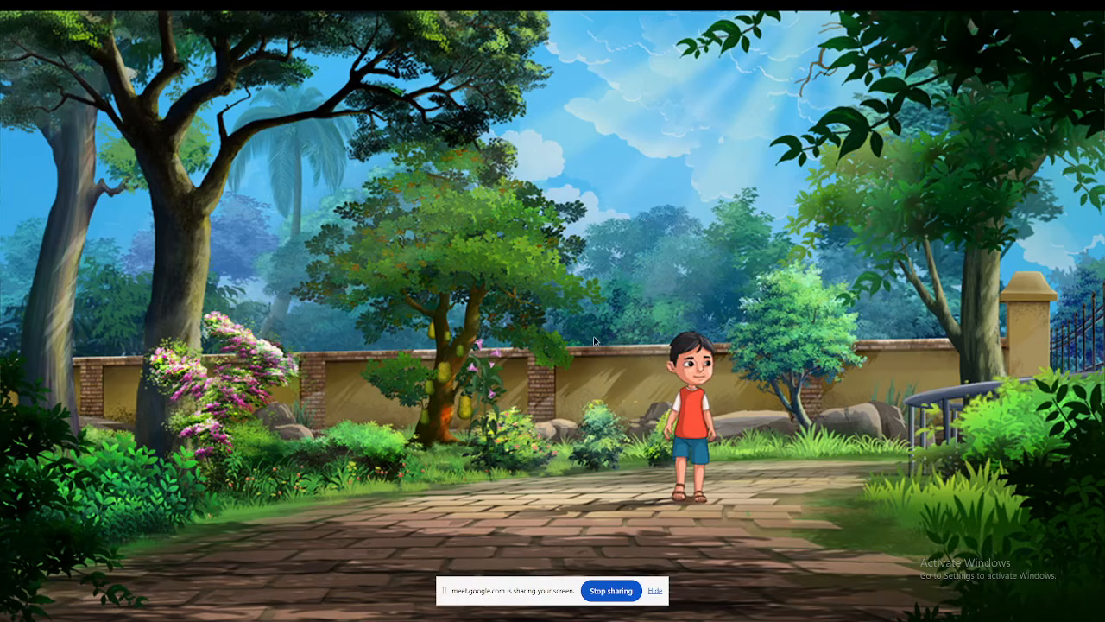
key("space")
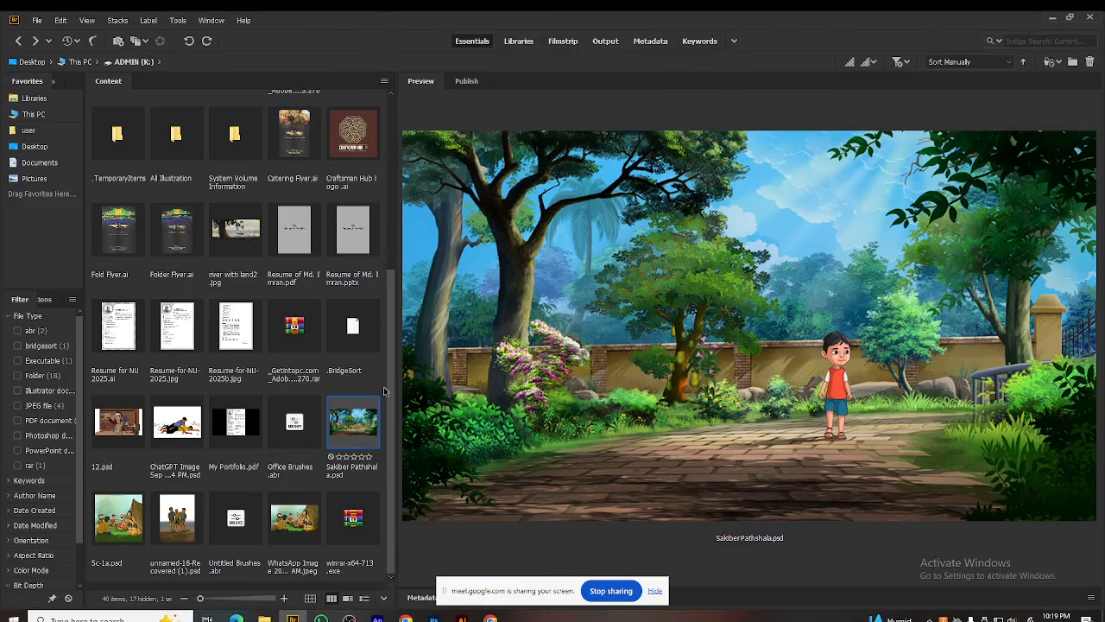
Step: Preview the WhatsApp image of the group sitting by the tent, and its related file Sc-1a.psd
left_click(305, 518)
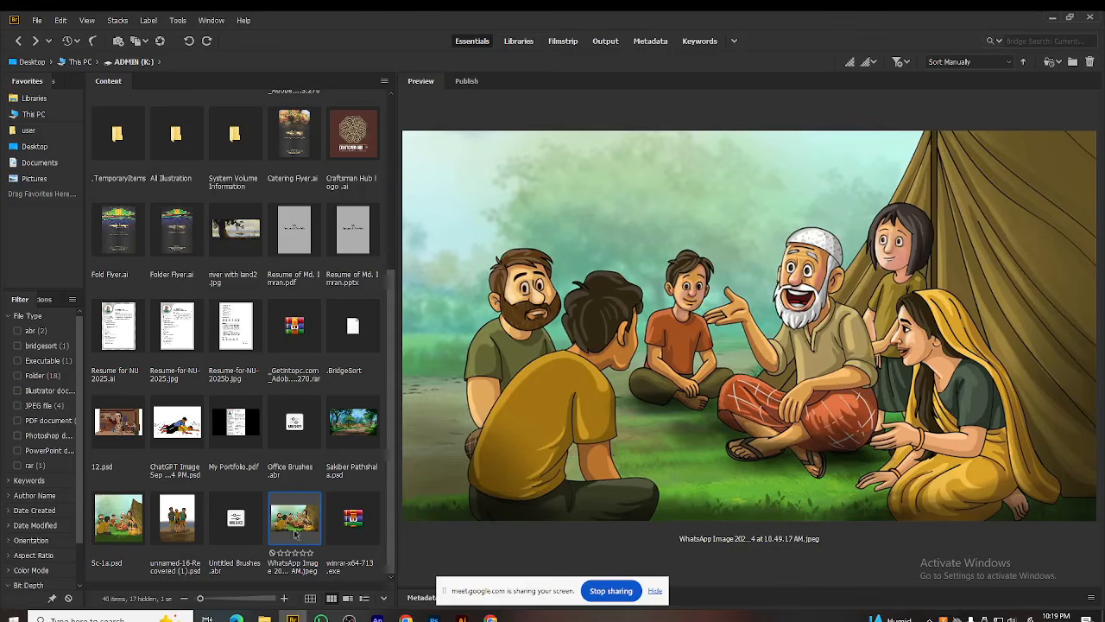
key("Left")
key("Left")
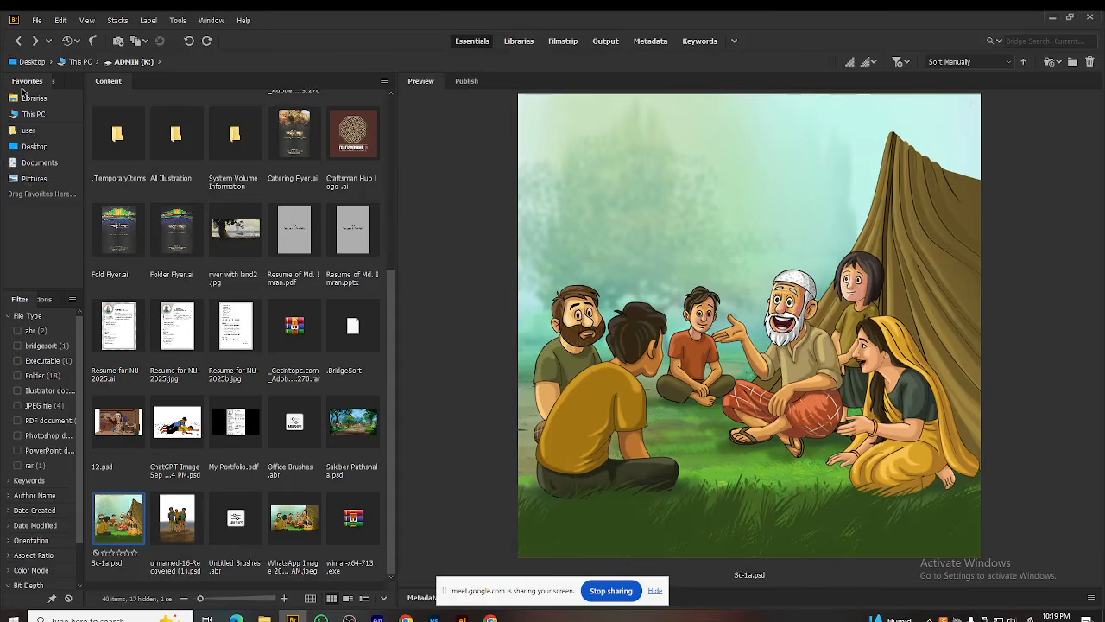
Step: Look through the folders and files on the J: drive for more portfolio work, and return to This PC
left_click(18, 41)
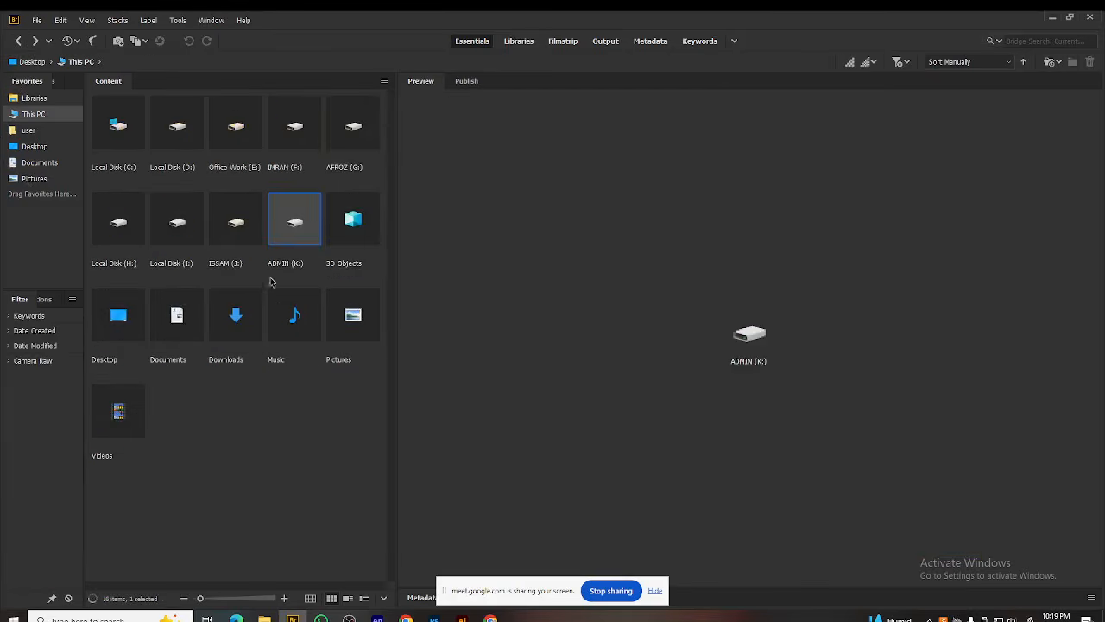
double_click(234, 225)
scroll(262, 475, "down", 20)
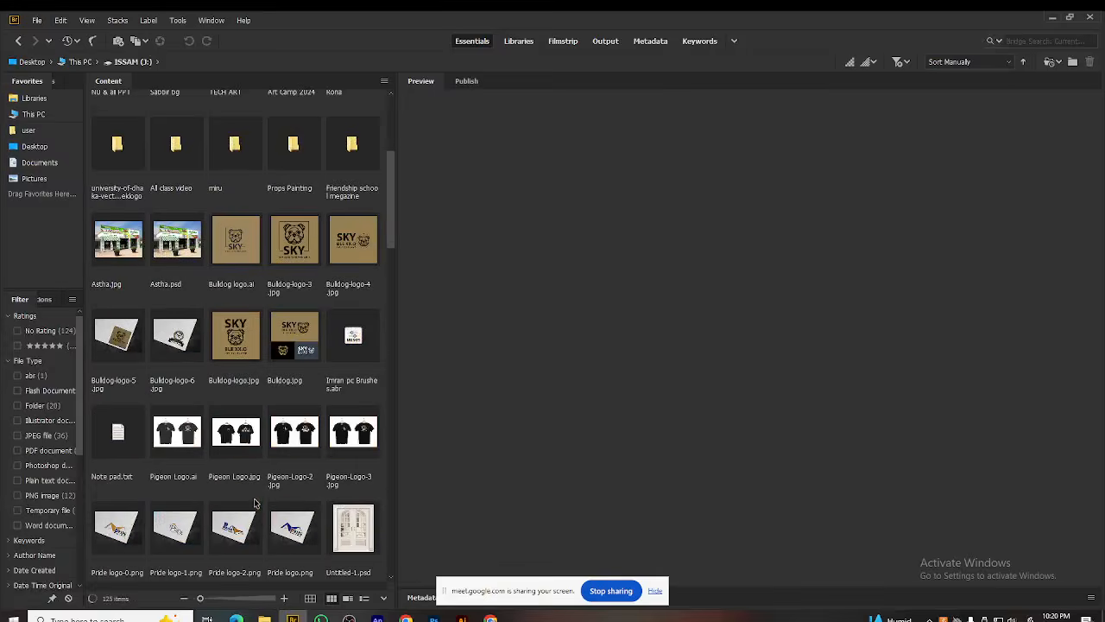
scroll(256, 502, "down", 5)
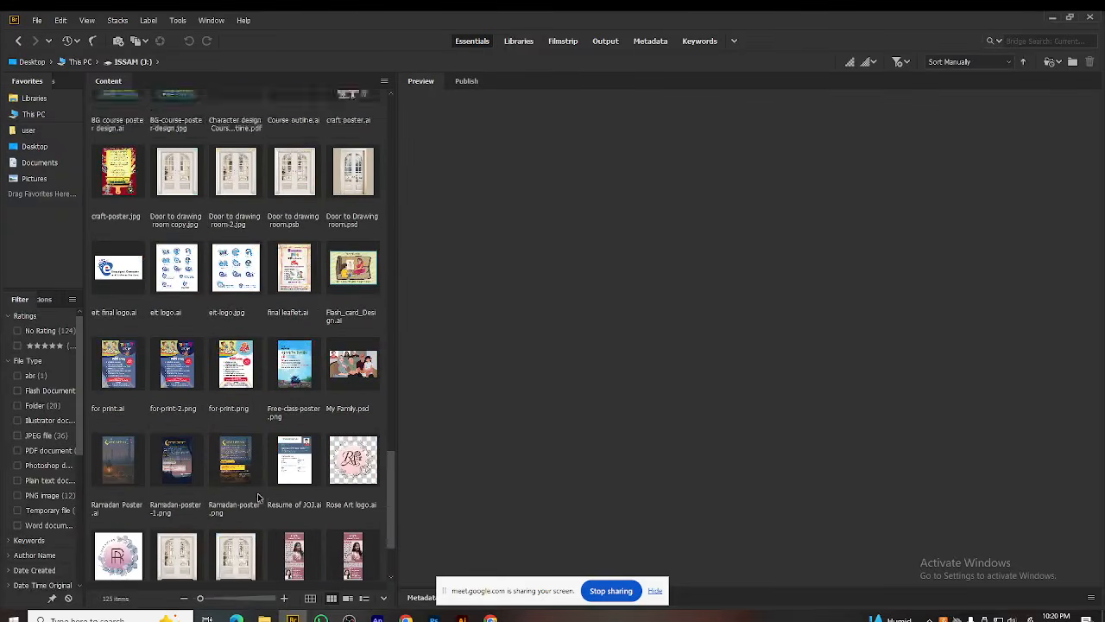
scroll(257, 483, "up", 12)
scroll(257, 466, "up", 15)
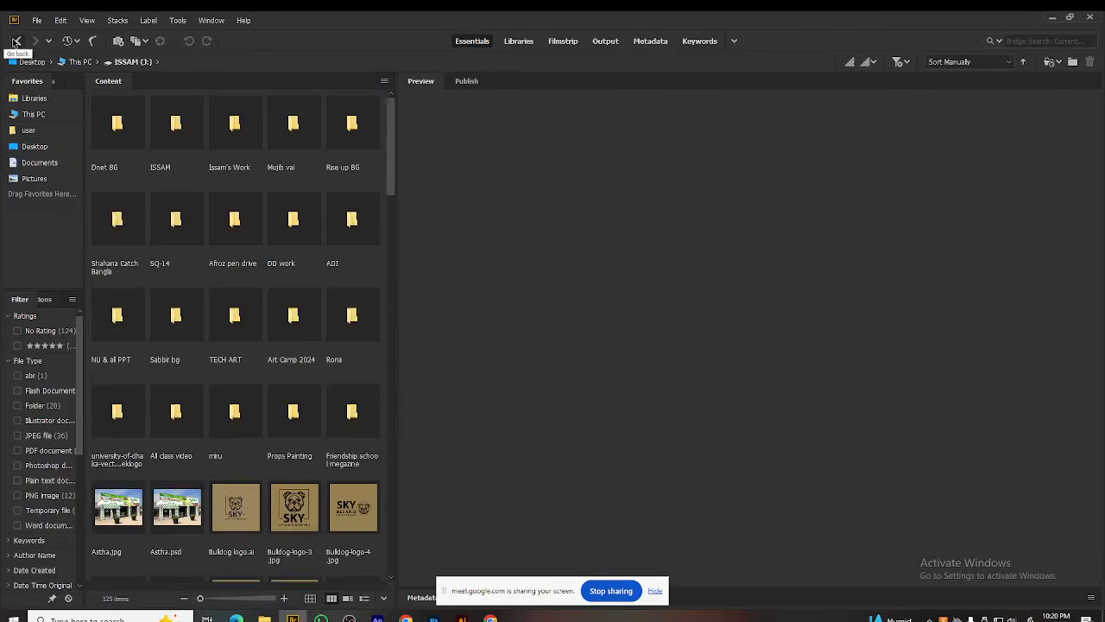
left_click(18, 40)
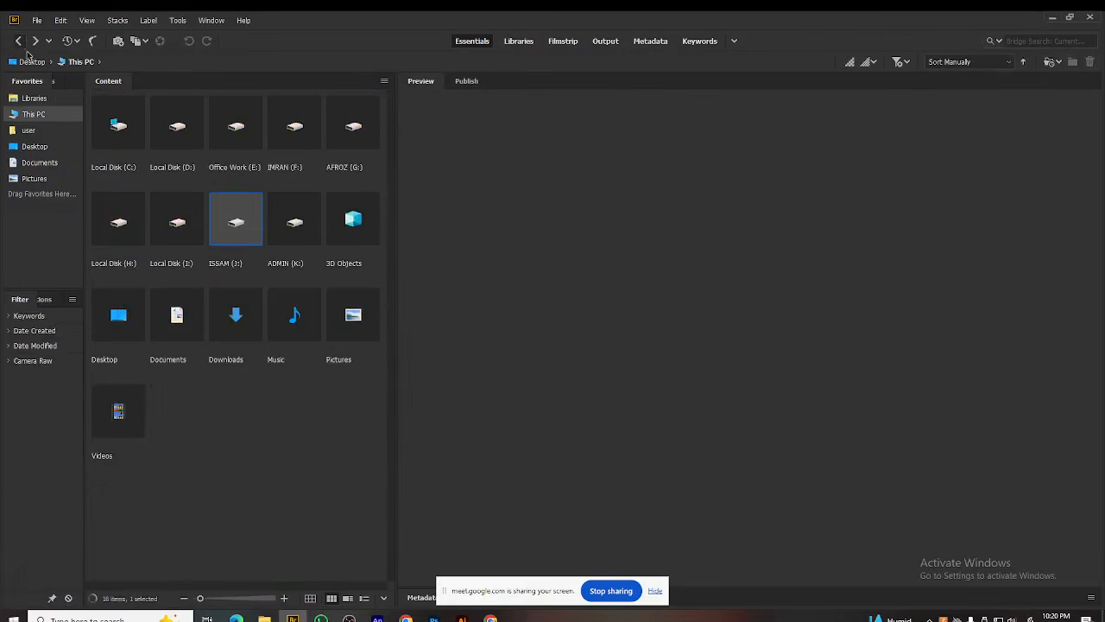
Step: Look through the ADMIN (K:) drive again for more artwork, and return to This PC
double_click(294, 223)
scroll(288, 467, "down", 5)
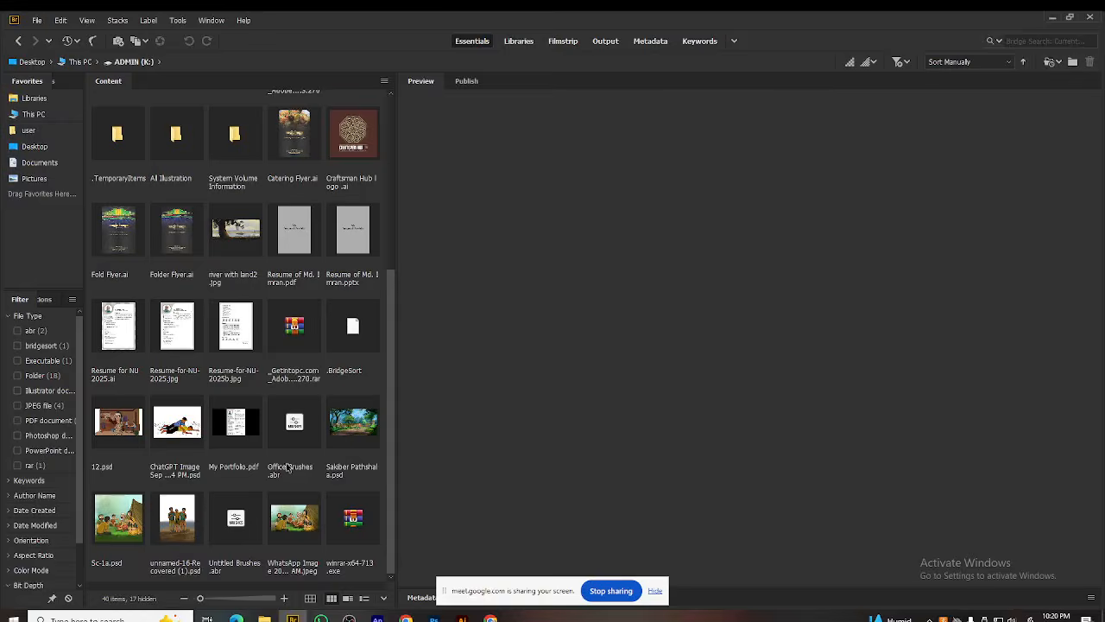
scroll(289, 467, "up", 3)
scroll(289, 467, "down", 3)
scroll(288, 464, "up", 2)
scroll(288, 464, "up", 1)
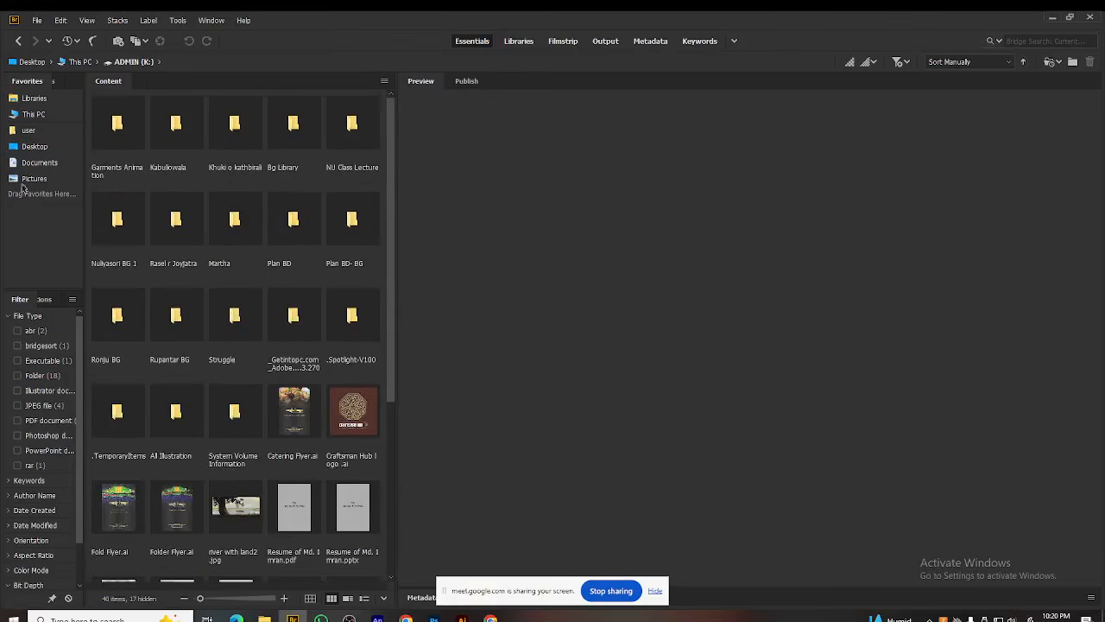
left_click(19, 41)
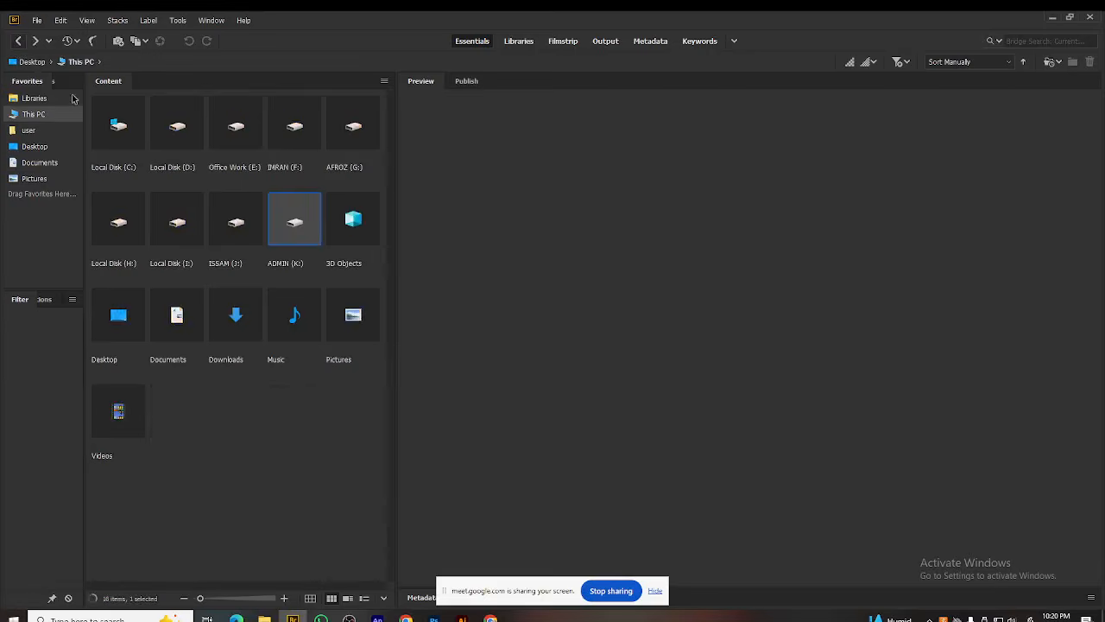
Step: Examine the posters, logos and other design files on the J: drive once more, and return to This PC
double_click(235, 222)
scroll(251, 405, "down", 3)
scroll(250, 405, "down", 20)
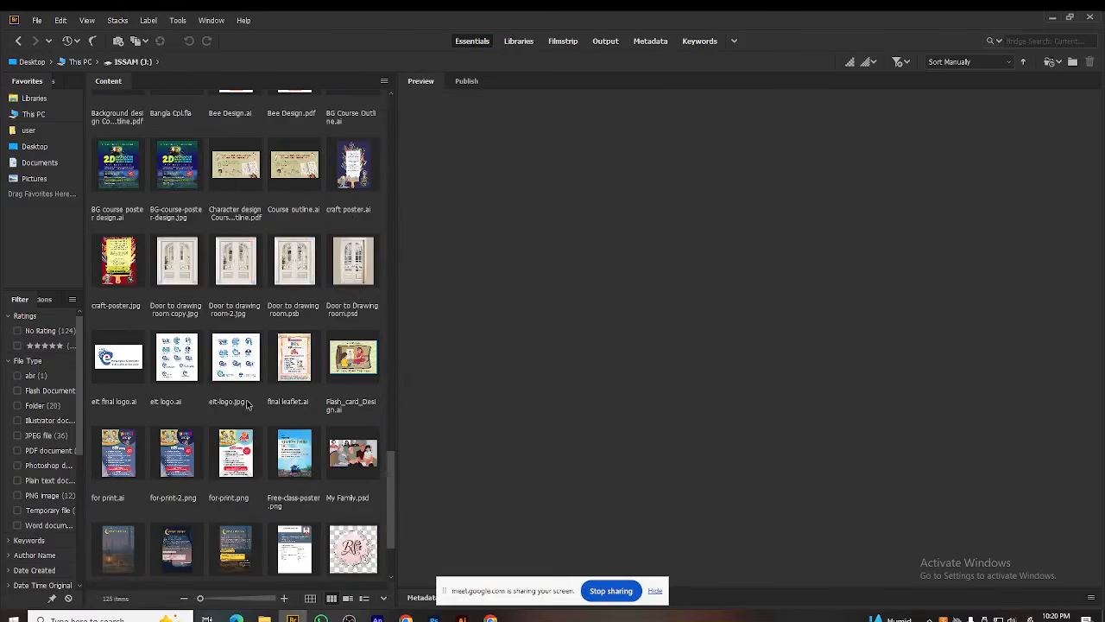
scroll(248, 404, "up", 5)
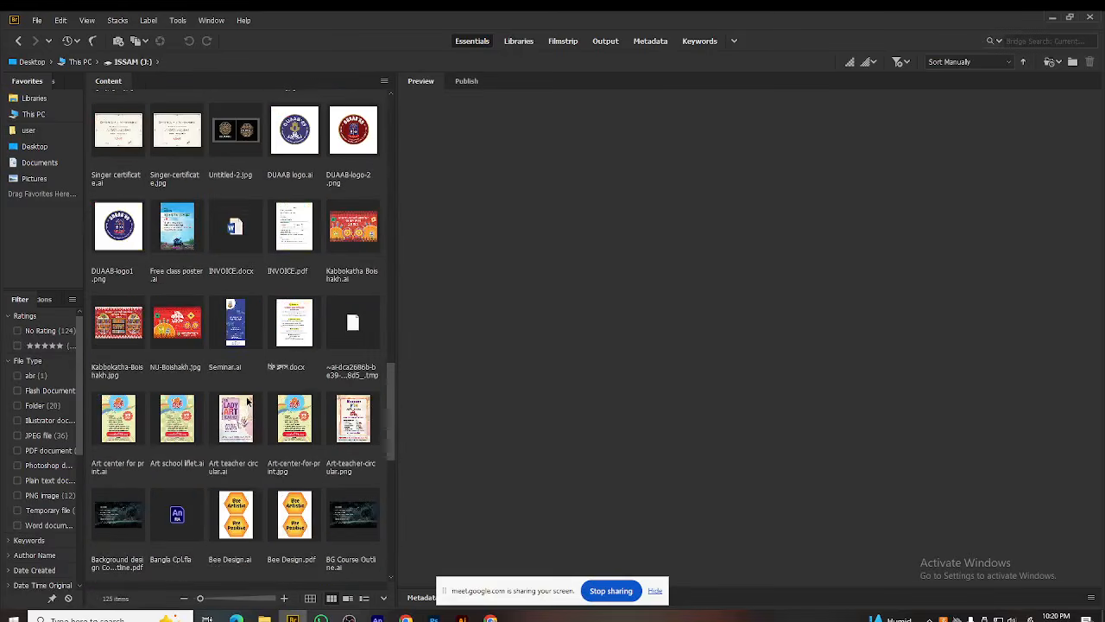
scroll(247, 403, "up", 3)
scroll(243, 393, "up", 5)
scroll(244, 389, "down", 10)
scroll(244, 386, "down", 4)
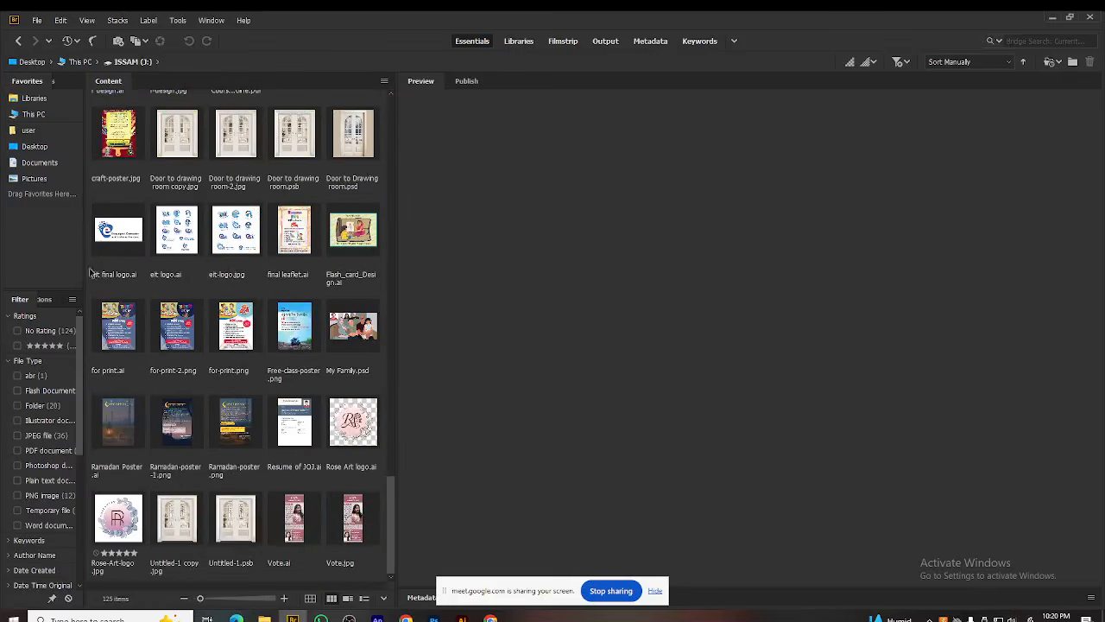
left_click(69, 114)
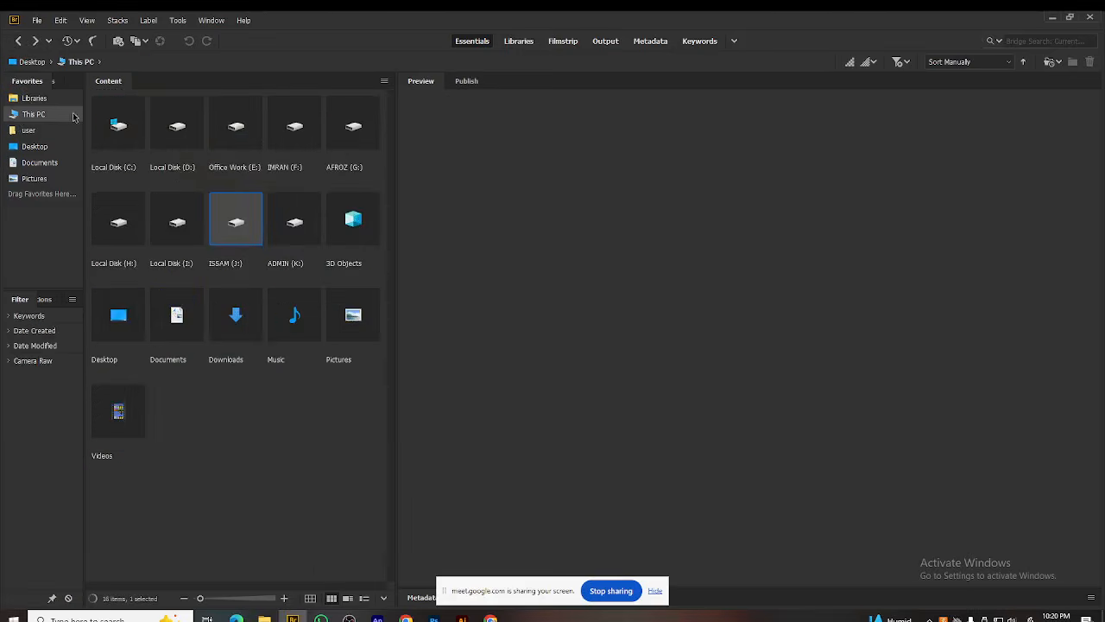
Step: Clear the drive selection and switch to the Google Meet window to check the meeting
left_click(246, 410)
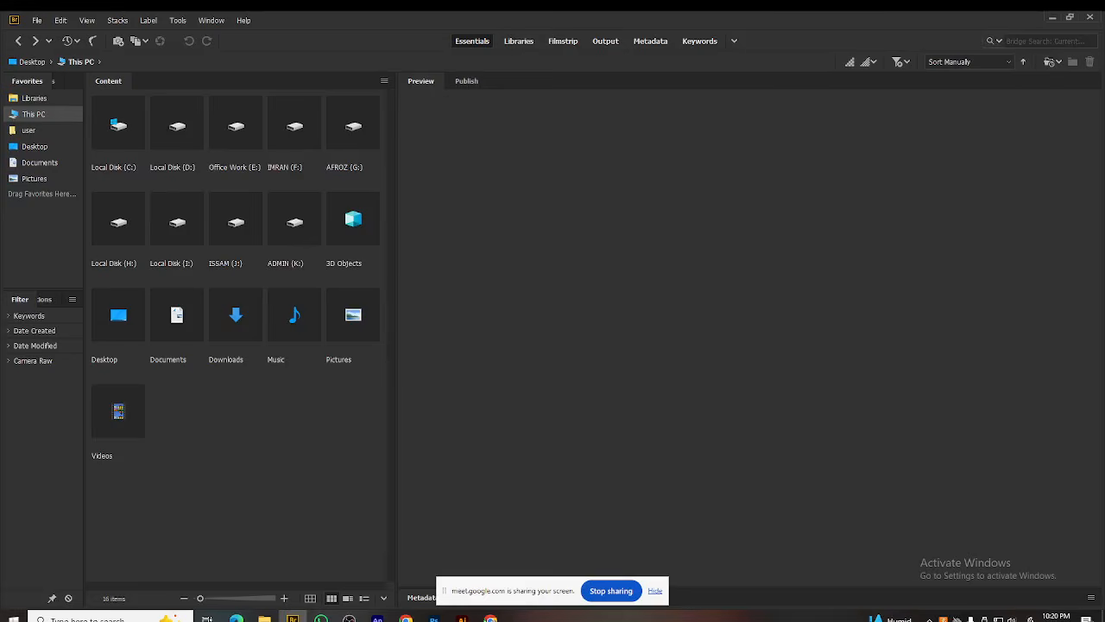
mouse_move(488, 618)
left_click(444, 575)
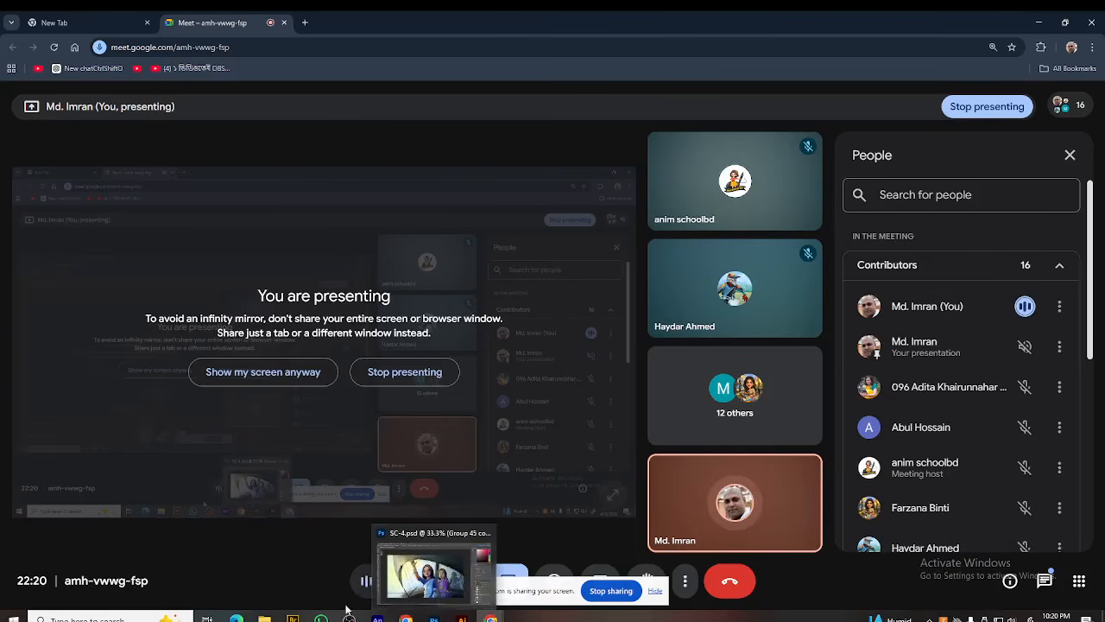
left_click(490, 619)
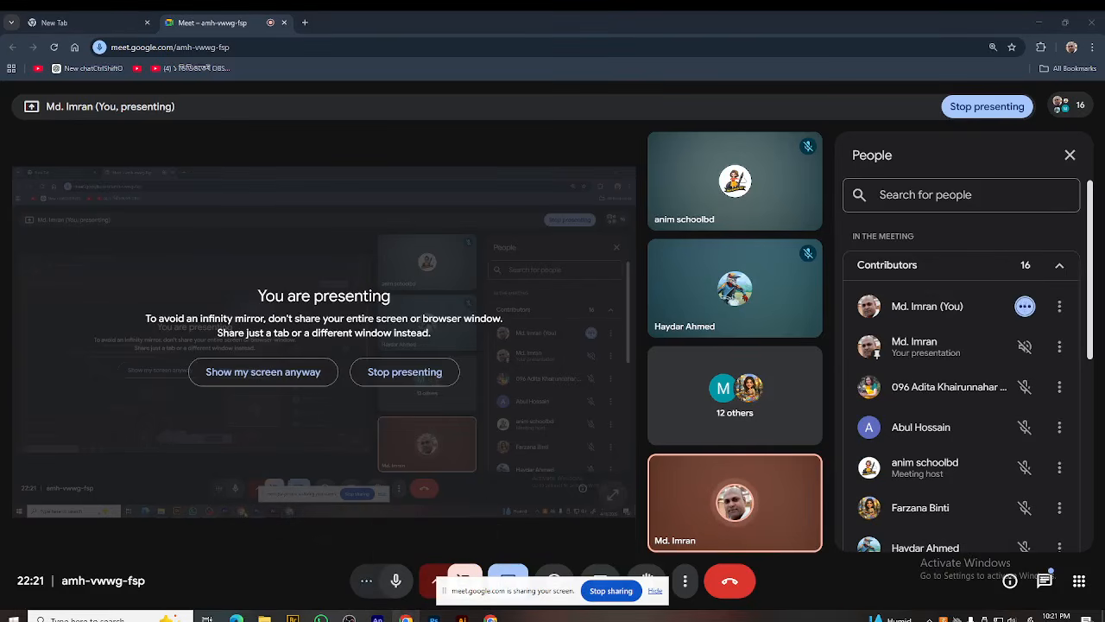
Step: Switch to Photoshop and close SC-4.psd without saving its changes
left_click(434, 618)
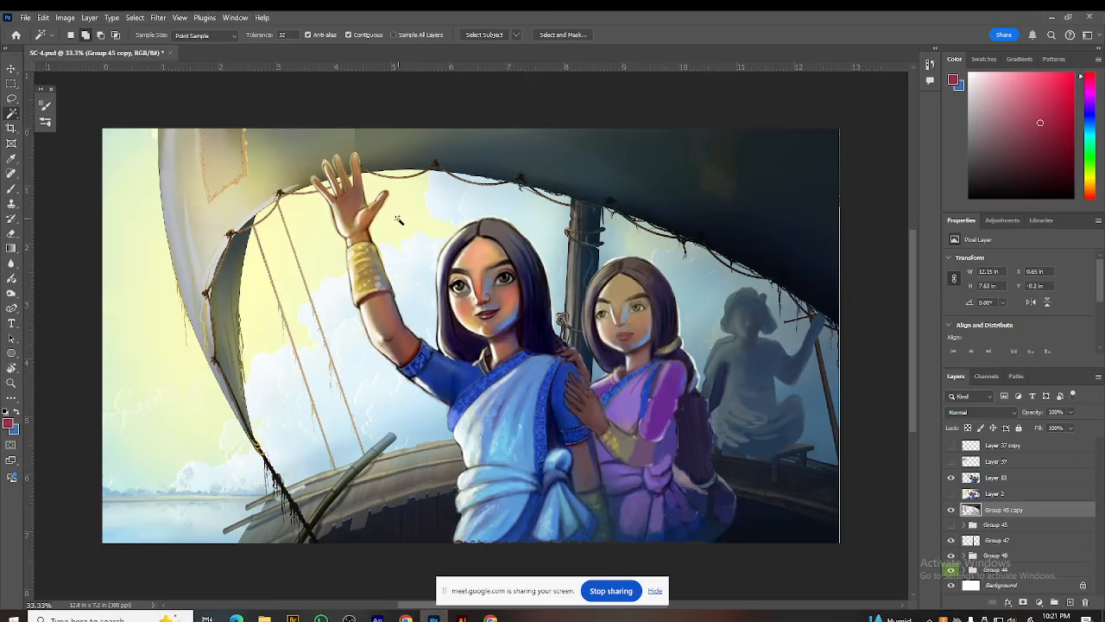
left_click(171, 52)
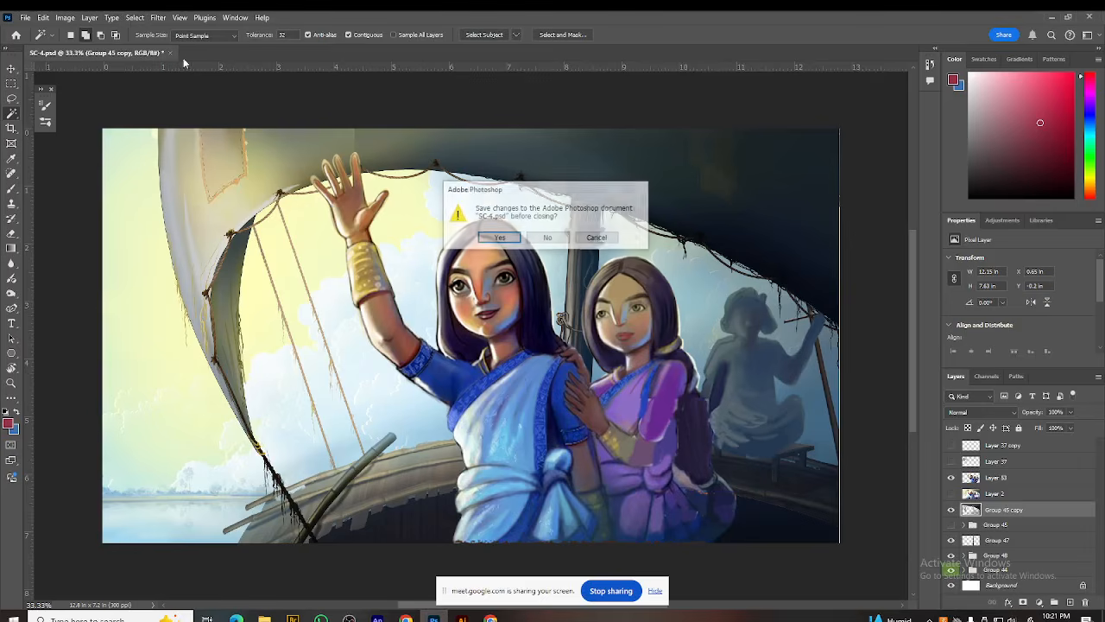
left_click(553, 241)
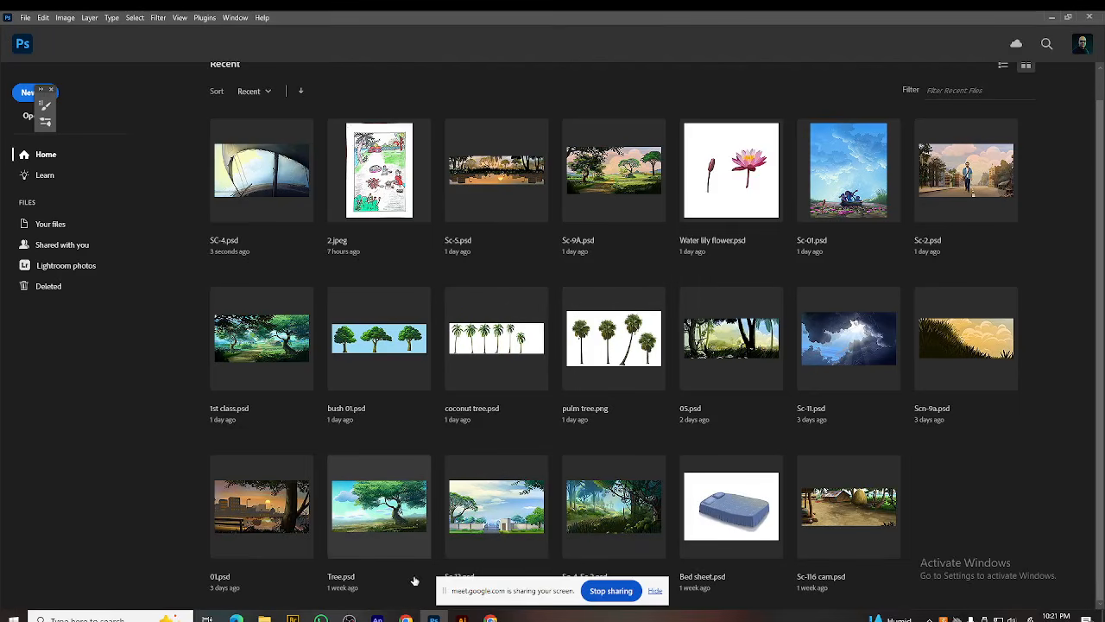
Step: Switch to Bridge, open the Props Painting folder on the ISSAM (J:) drive, and preview 1st class copy.jpg and 1st class.psd
left_click(293, 619)
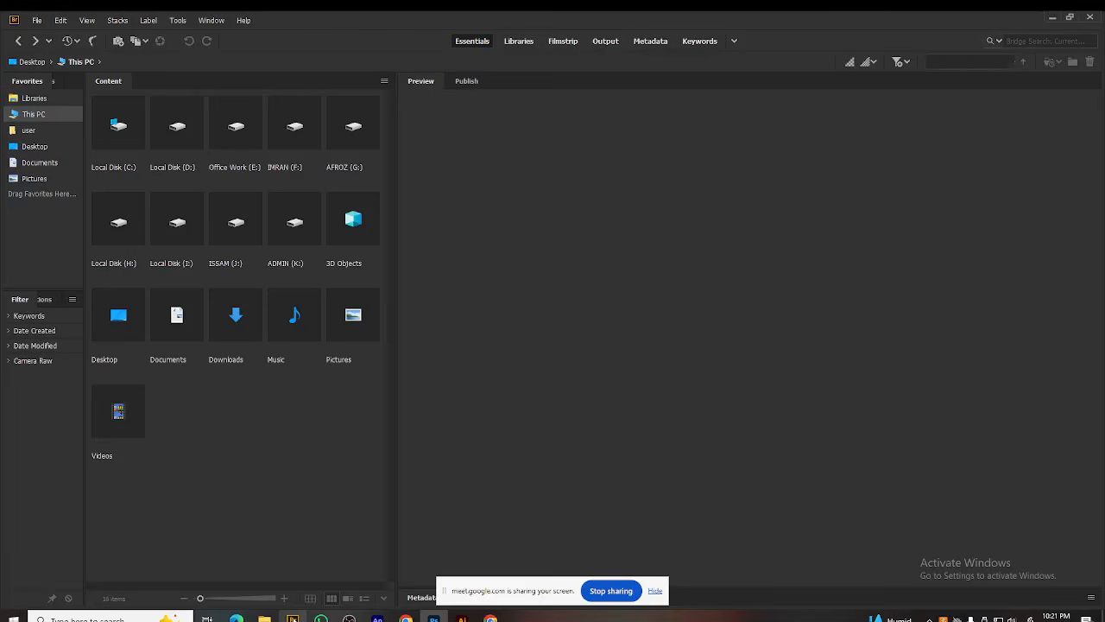
double_click(292, 223)
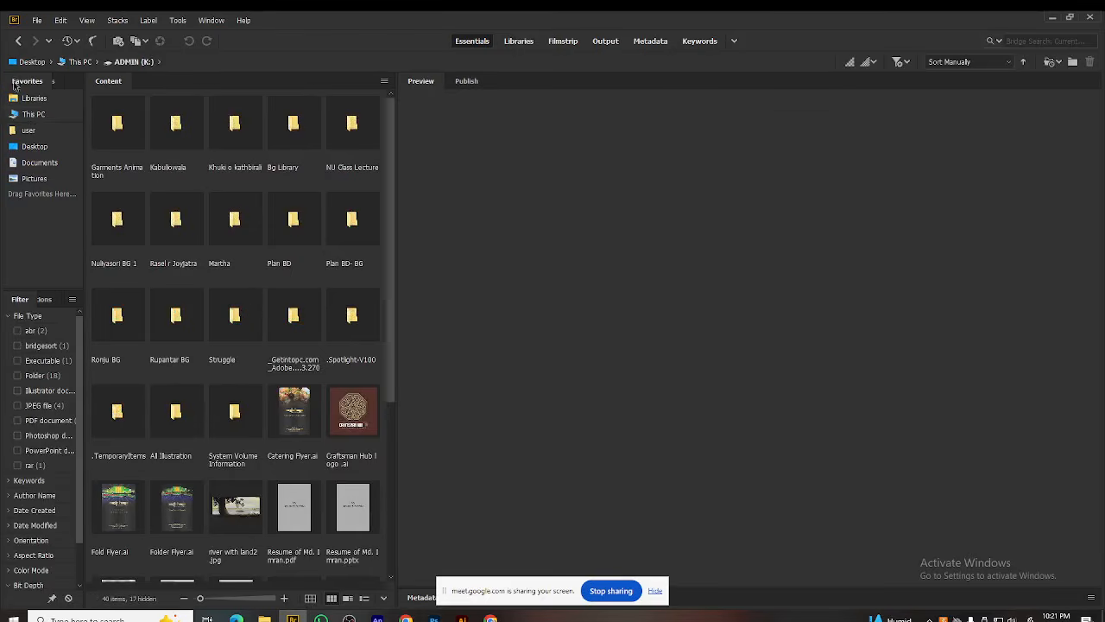
left_click(18, 41)
double_click(235, 223)
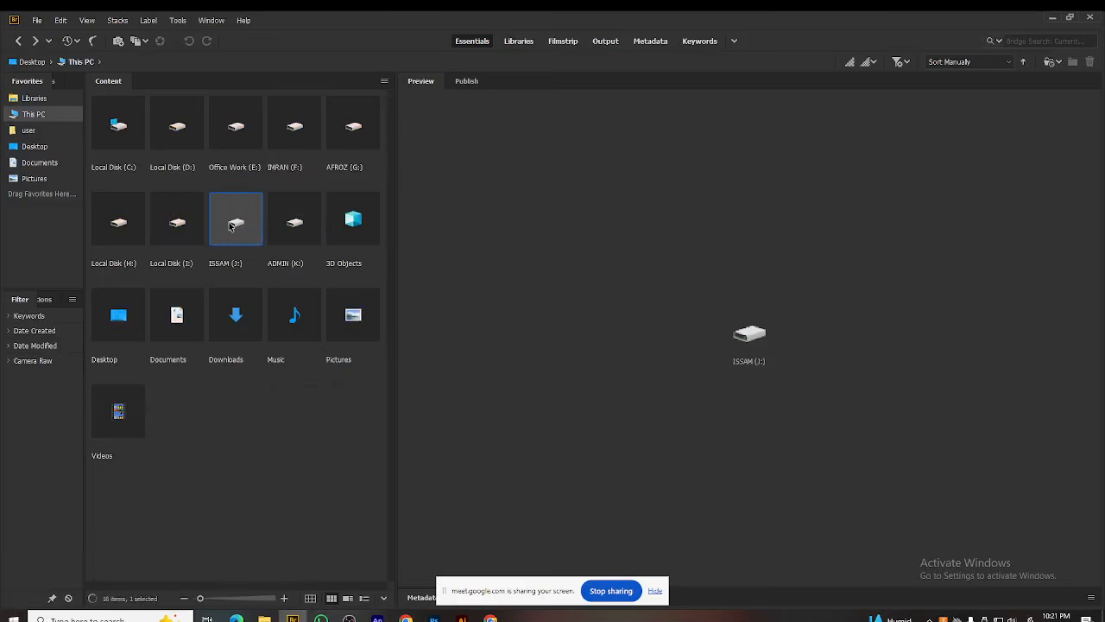
double_click(295, 423)
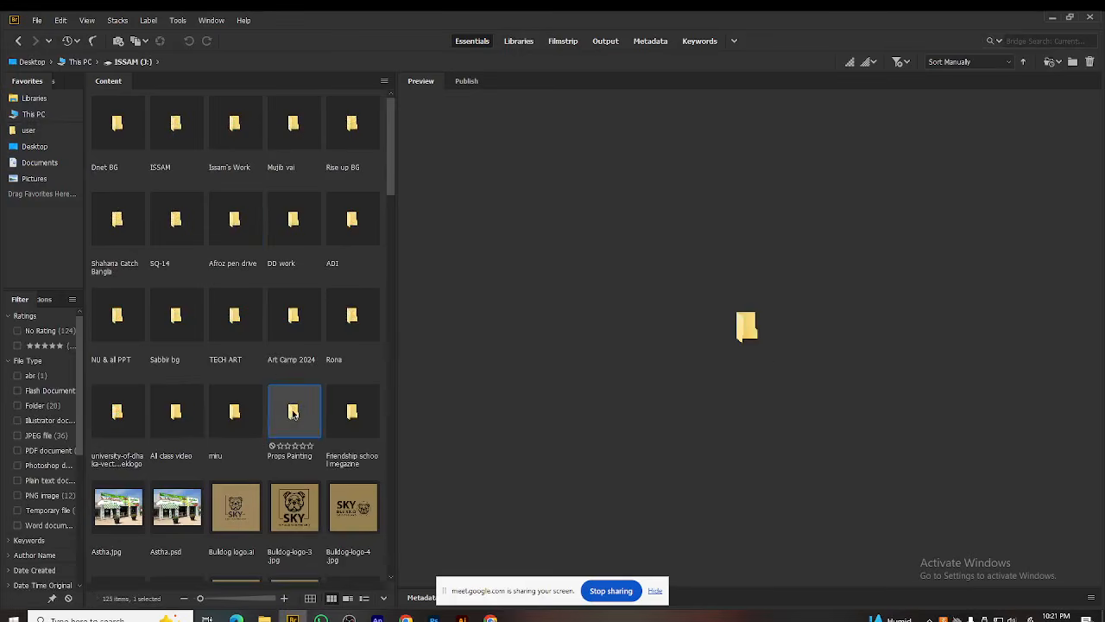
left_click(106, 128)
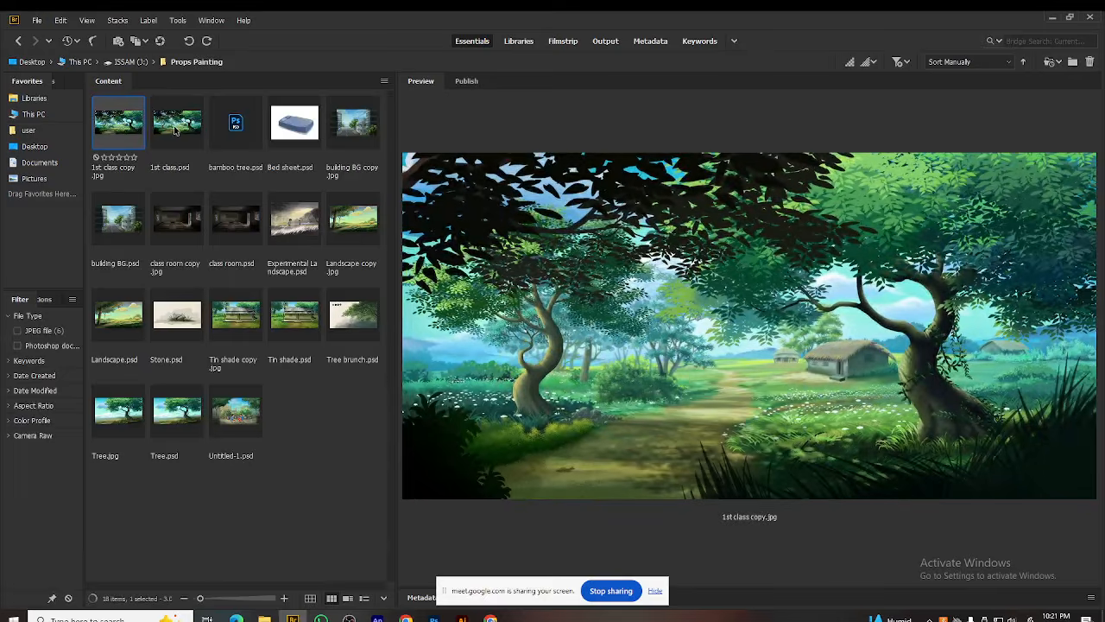
left_click(175, 130)
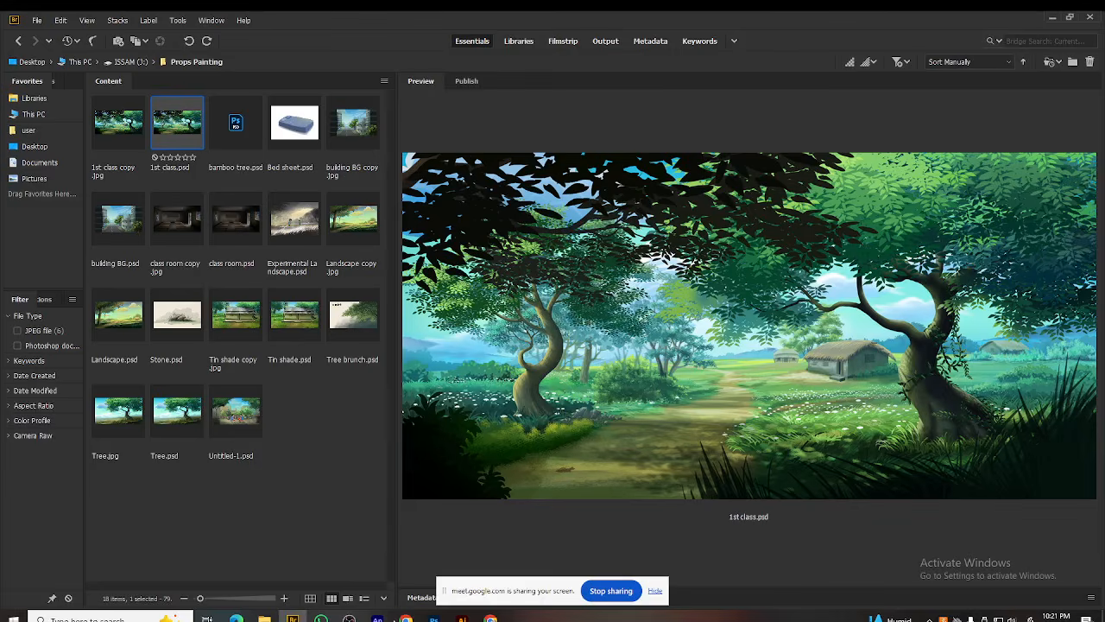
Step: Switch to Chrome and open Facebook in the empty tab through the earlier "fb login" search
mouse_move(490, 614)
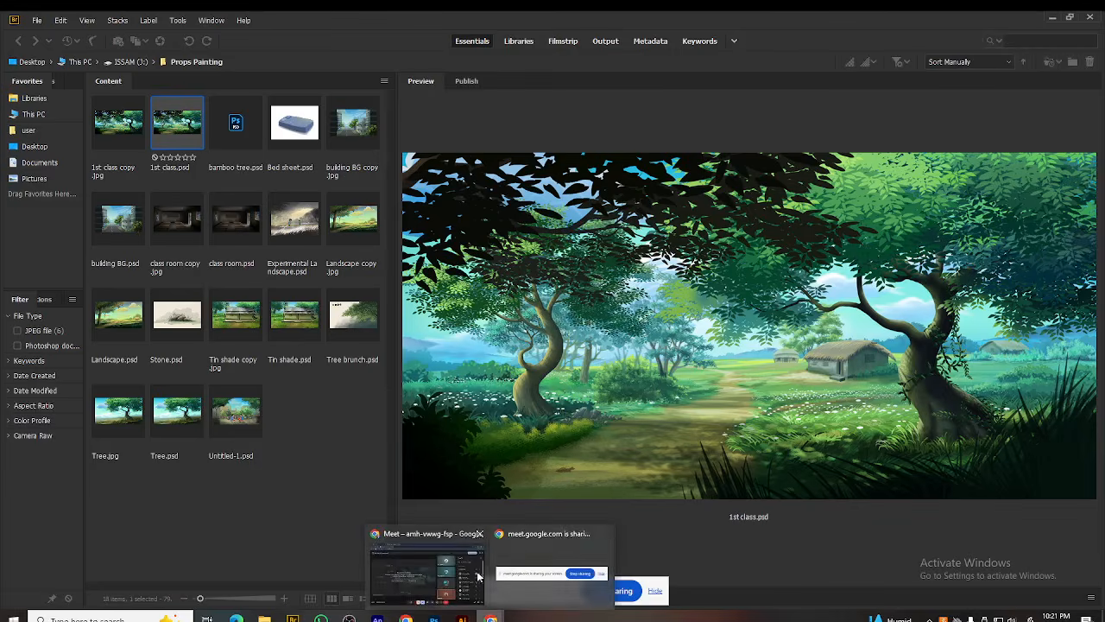
left_click(422, 565)
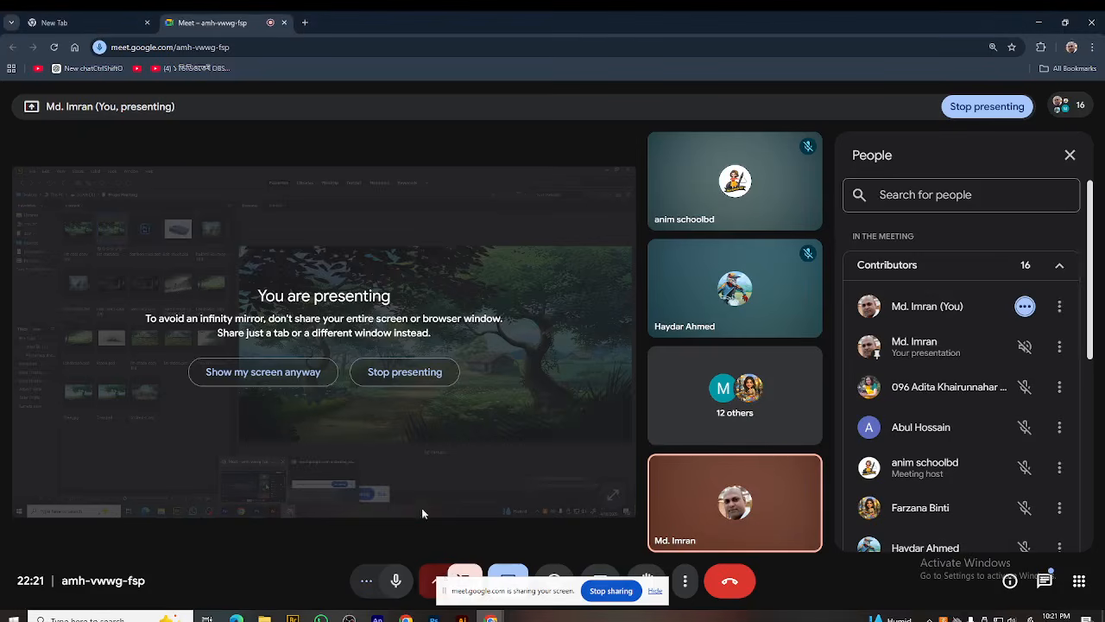
left_click(101, 24)
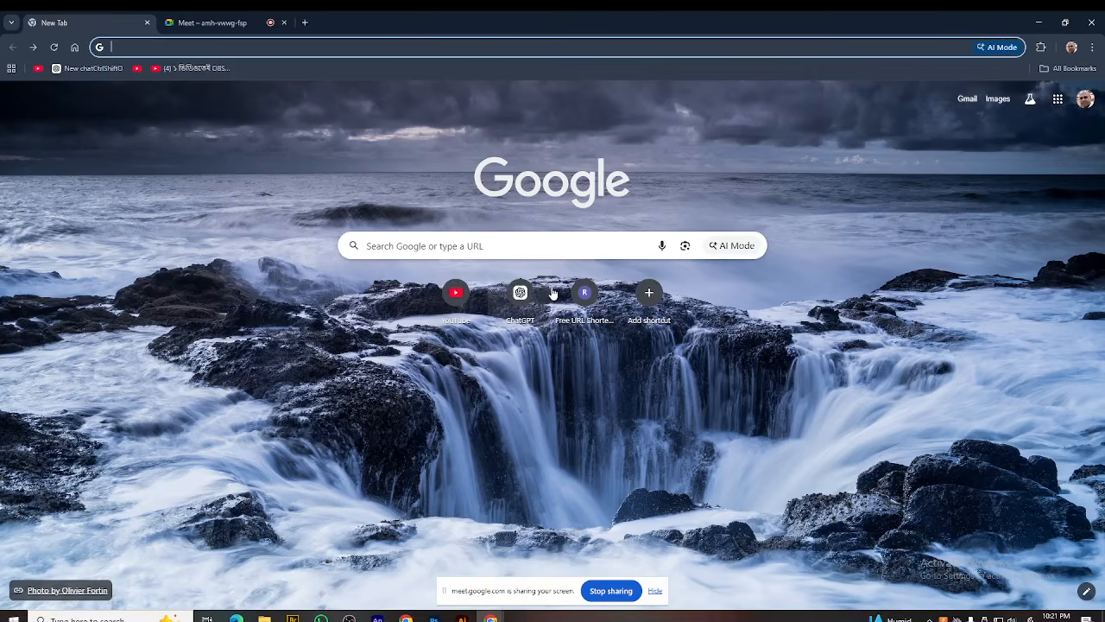
left_click(146, 46)
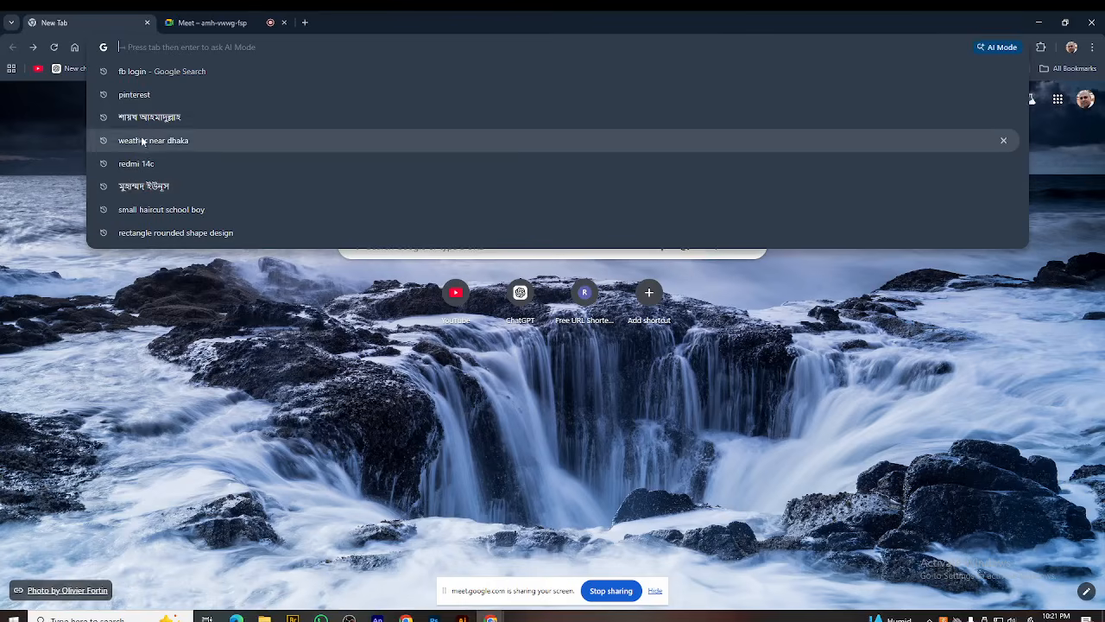
left_click(146, 72)
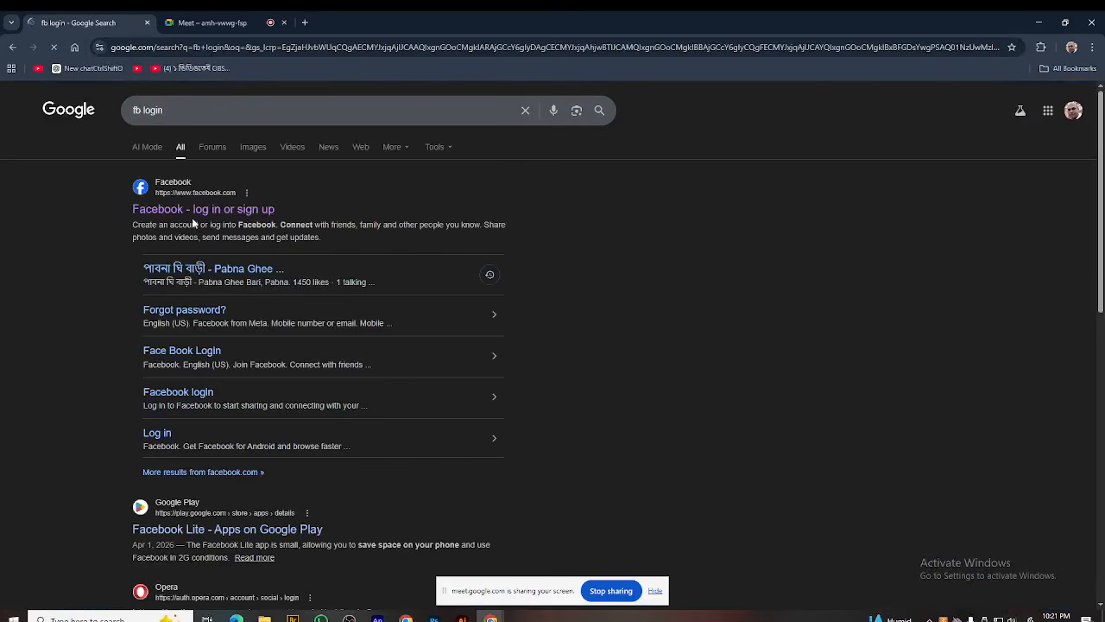
left_click(204, 224)
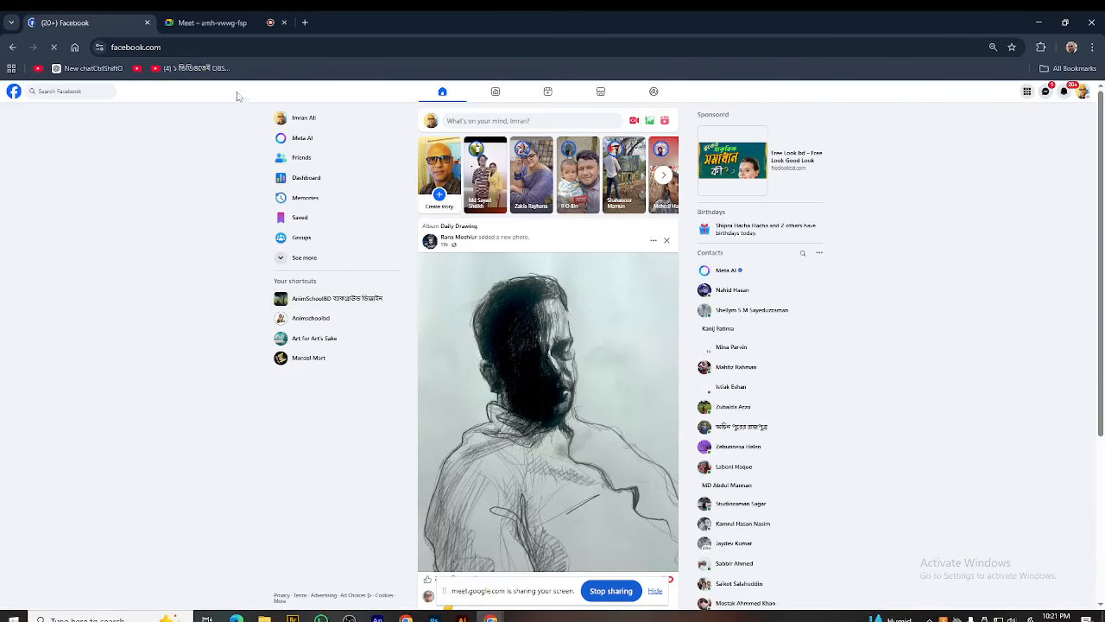
Step: Open the AnimSchoolBD ব্যাকগ্রাউন্ড ডিজাইন group from the recent Facebook searches
left_click(85, 90)
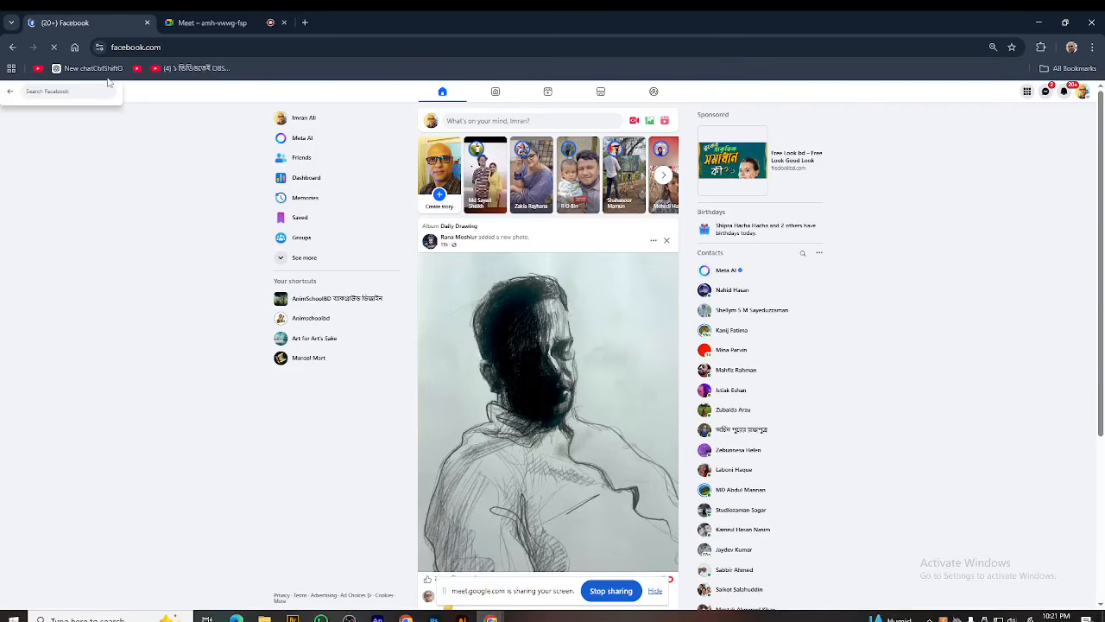
left_click(145, 96)
left_click(89, 90)
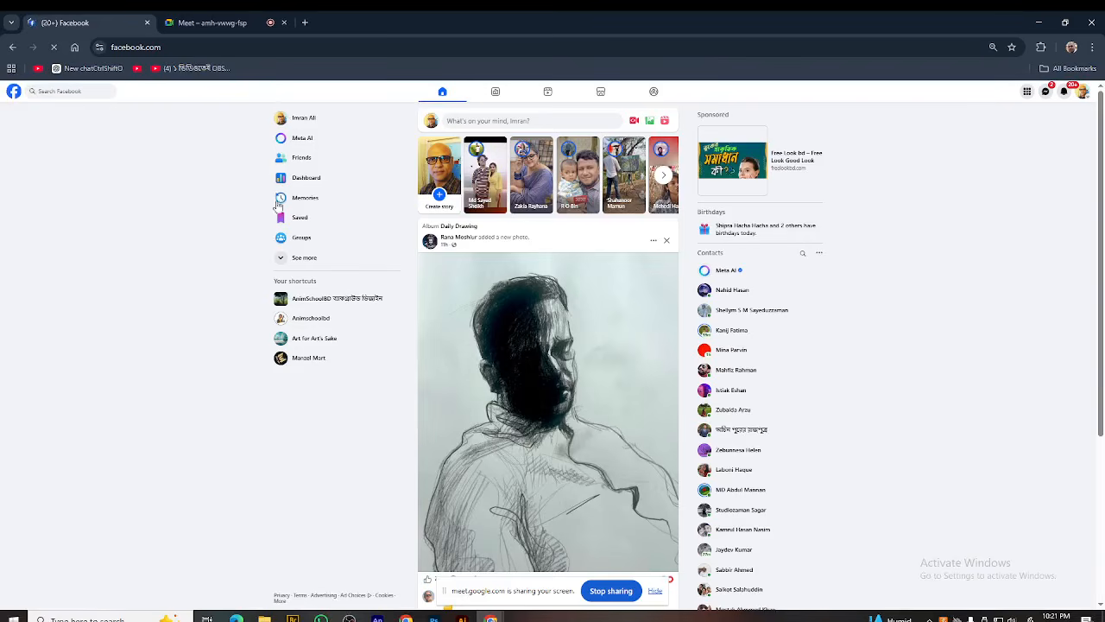
left_click(64, 90)
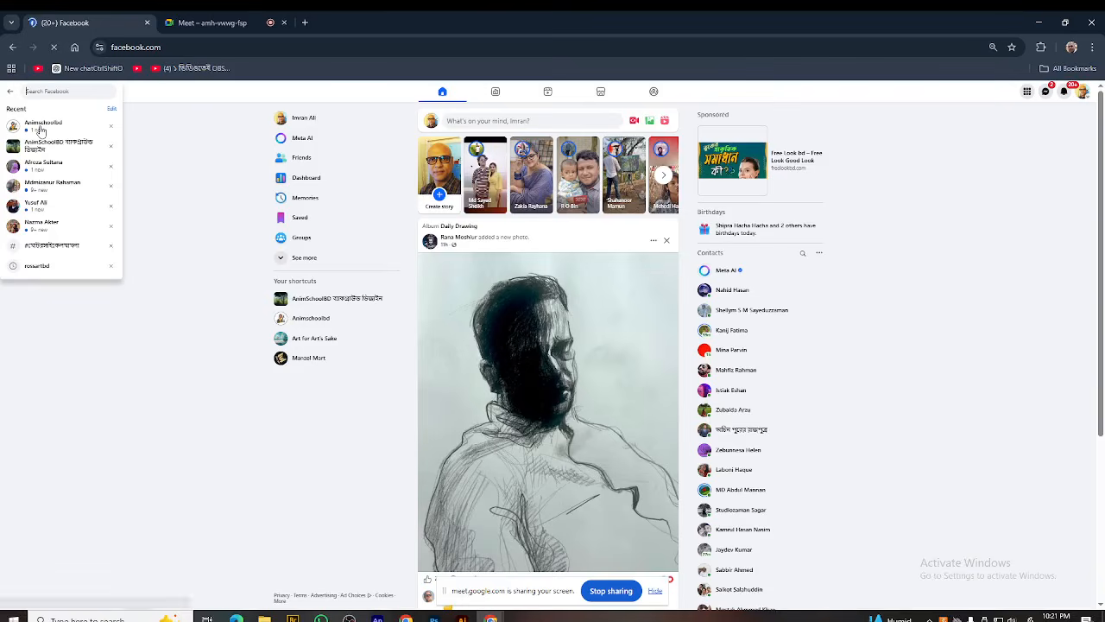
left_click(43, 145)
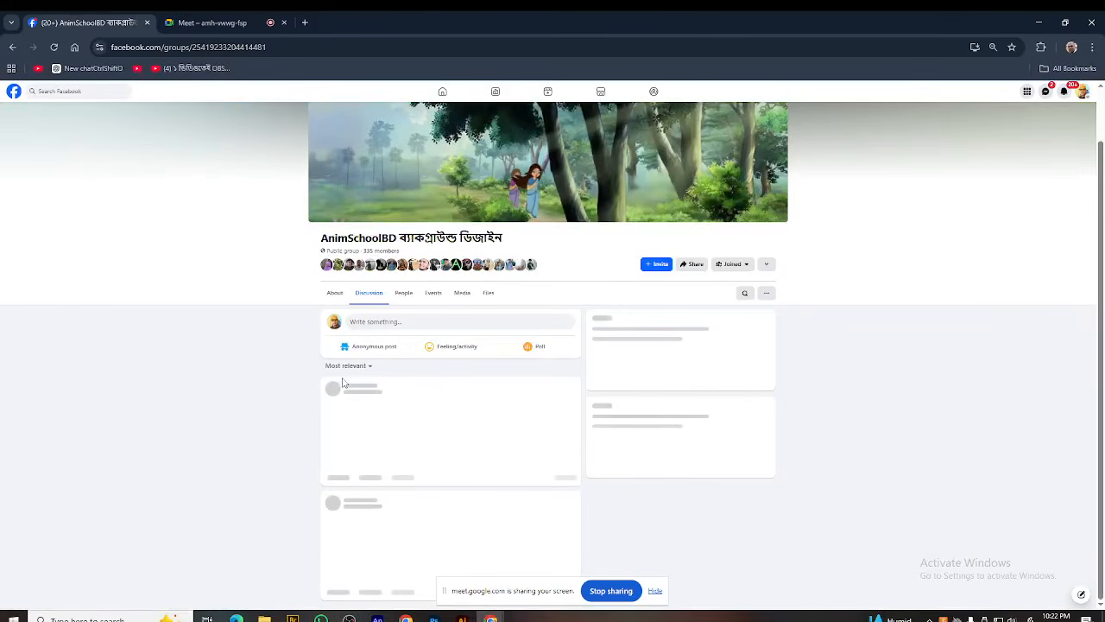
Step: Find the student's Landscape post in the group feed, open its forest path painting and enlarge it
scroll(342, 383, "down", 1)
scroll(444, 419, "down", 2)
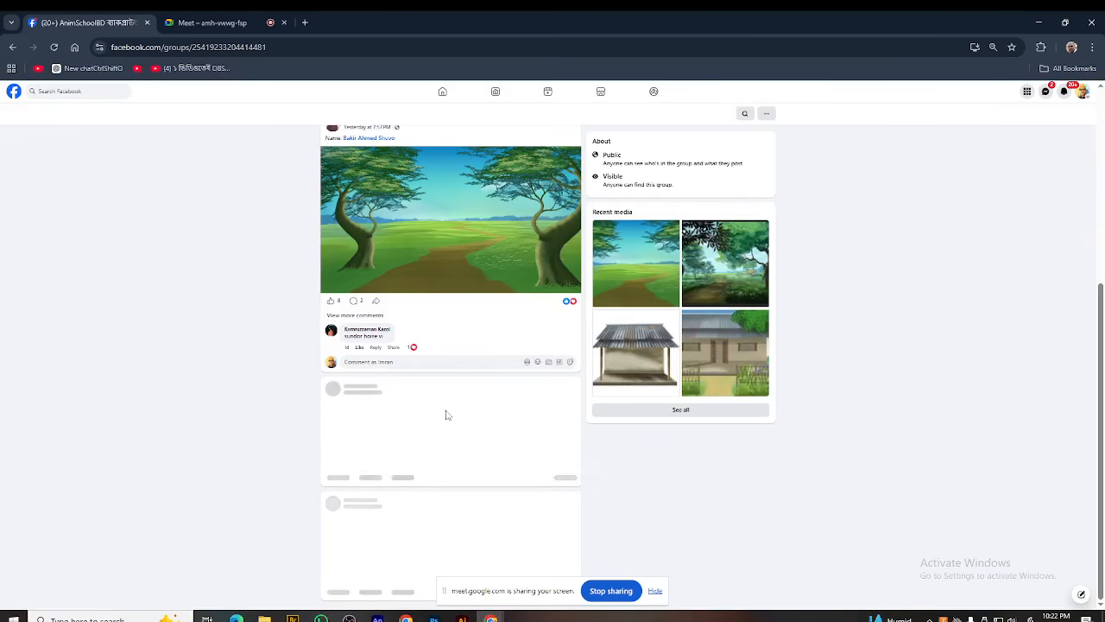
scroll(446, 415, "down", 4)
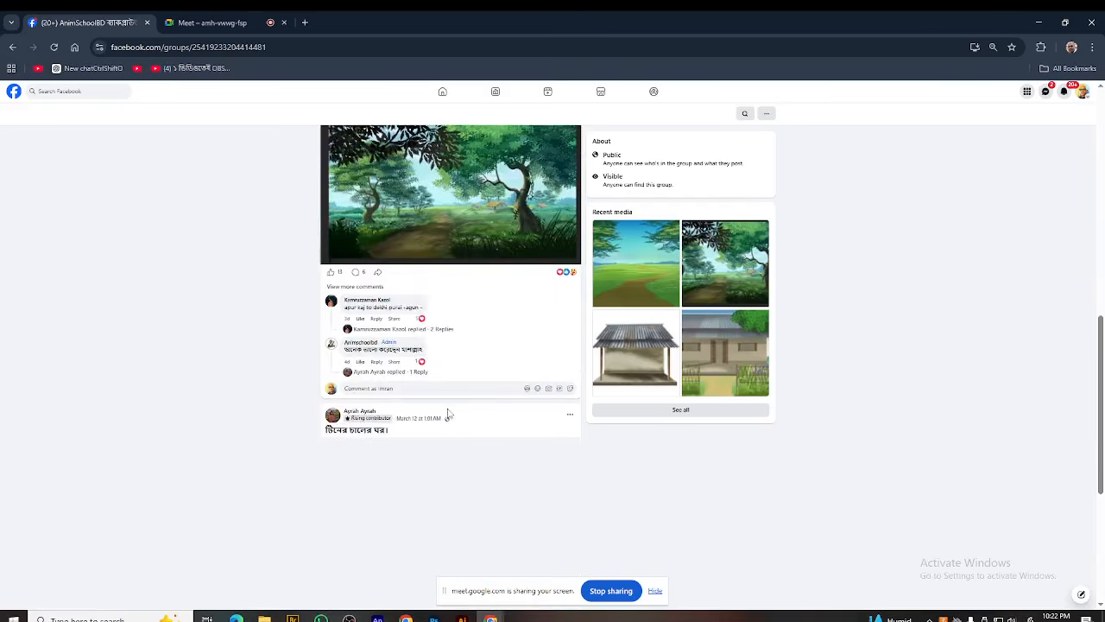
left_click(448, 211)
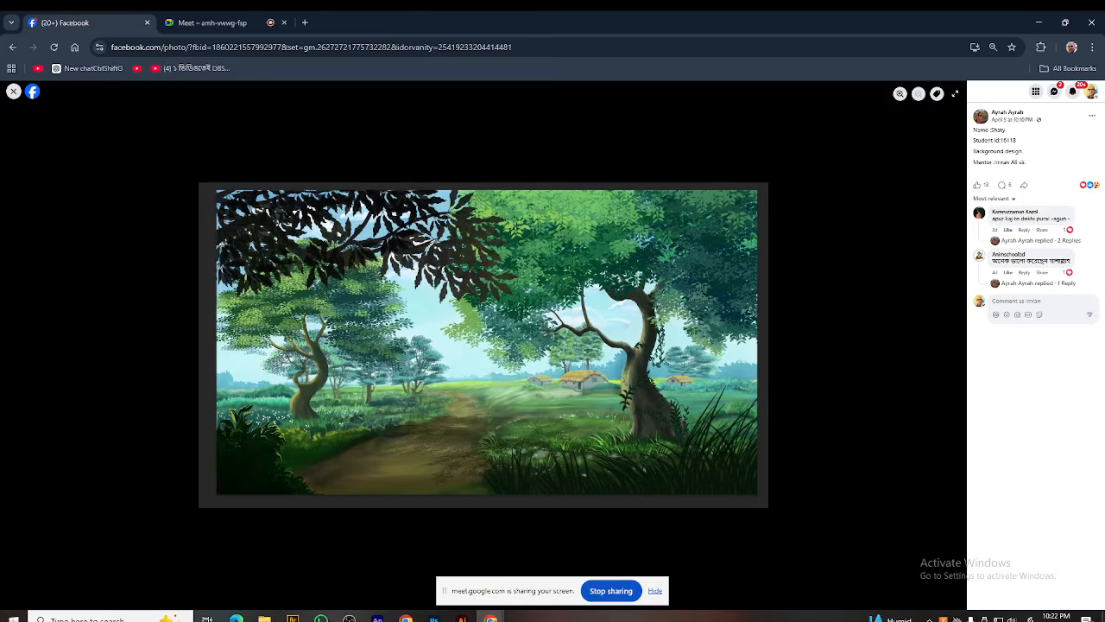
left_click(898, 95)
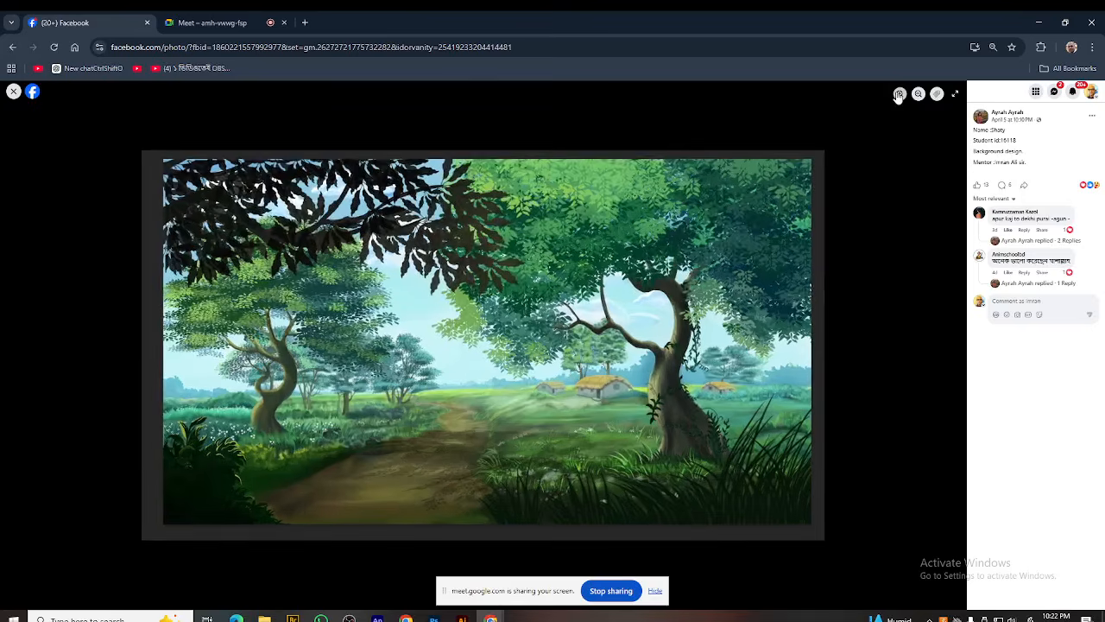
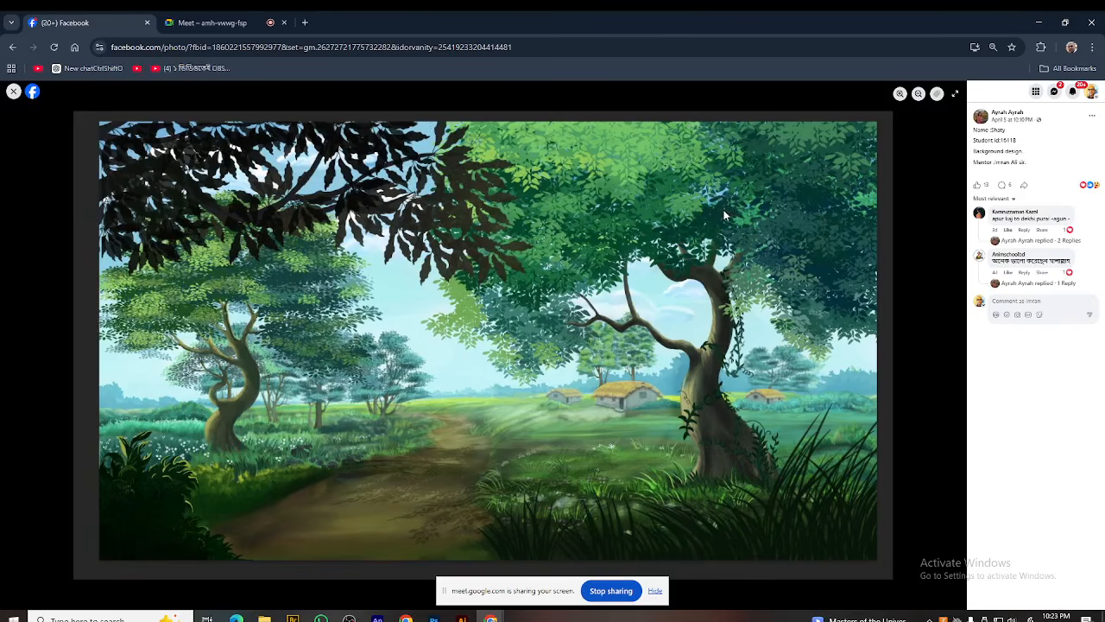
Step: Zoom the landscape photo back out, close it to return to the group feed, and switch to the Google Meet tab
left_click(919, 94)
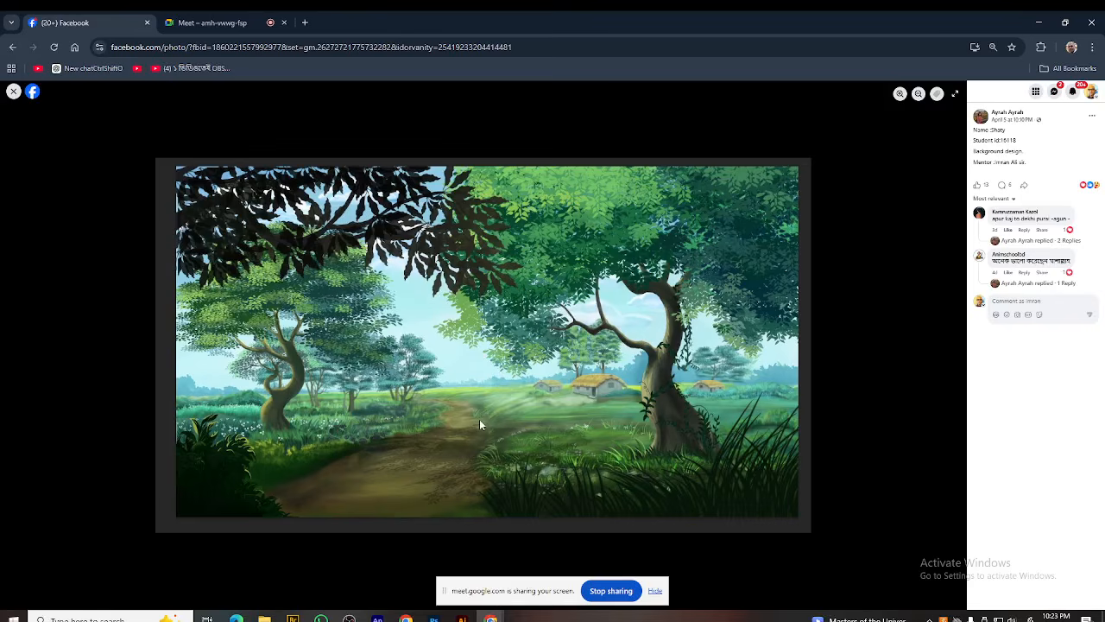
left_click(13, 95)
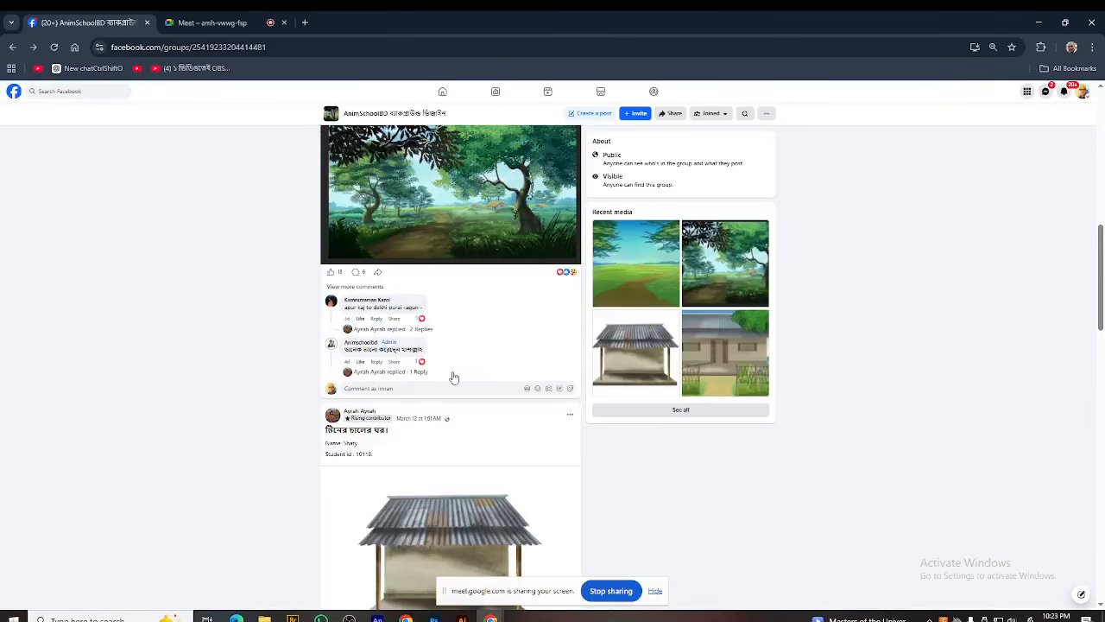
scroll(454, 377, "up", 2)
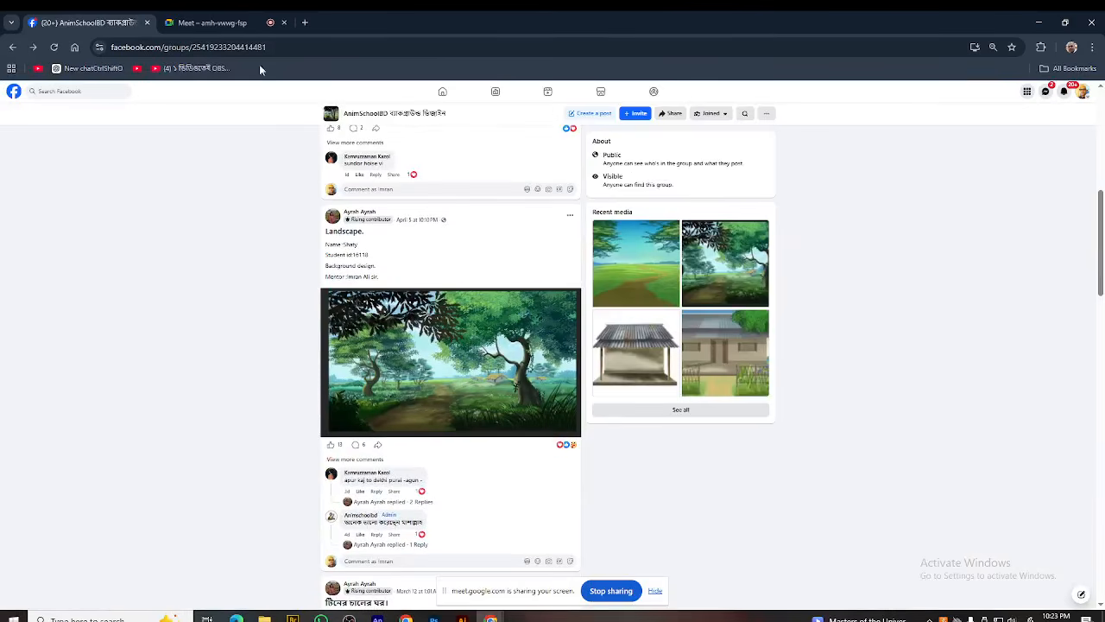
left_click(211, 23)
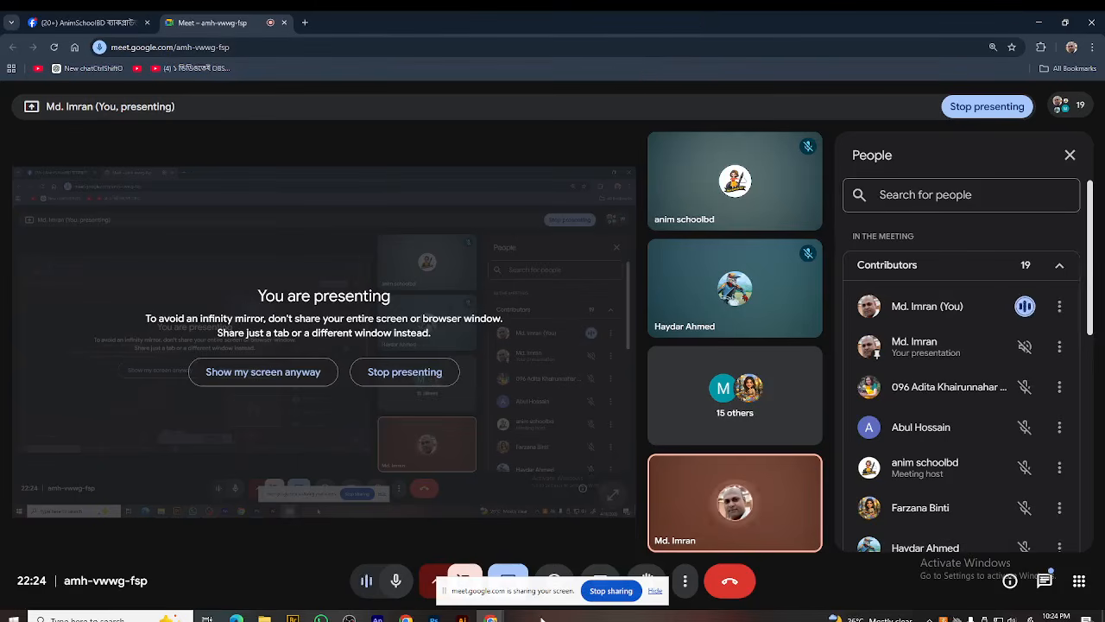
Step: Return to the Props Painting folder in Bridge, preview class room.psd and open it in Photoshop
left_click(434, 618)
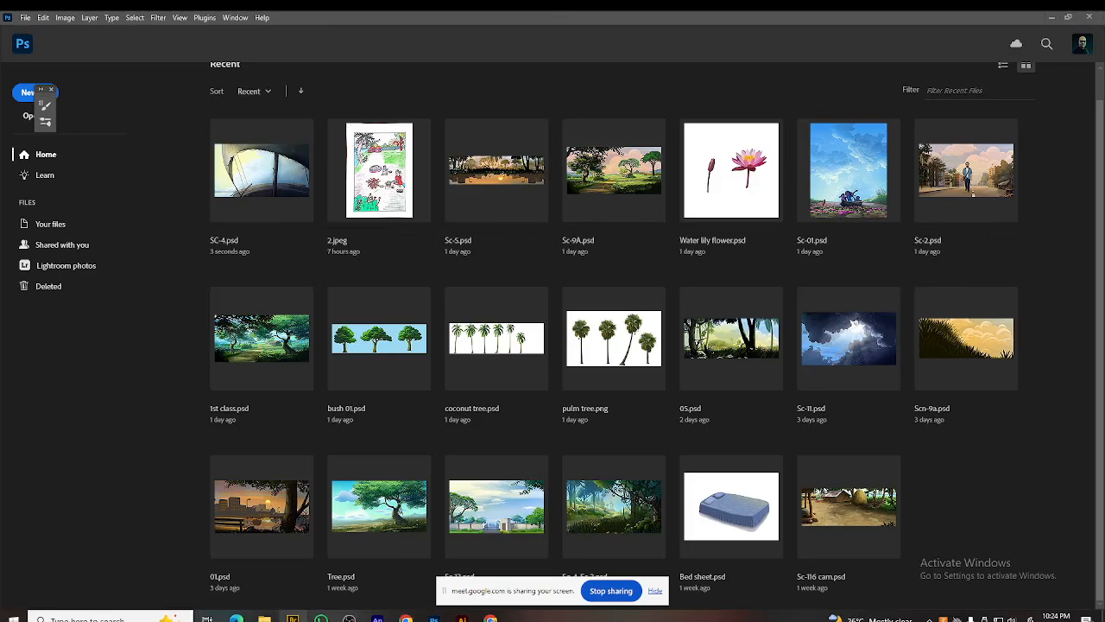
mouse_move(292, 618)
left_click(293, 618)
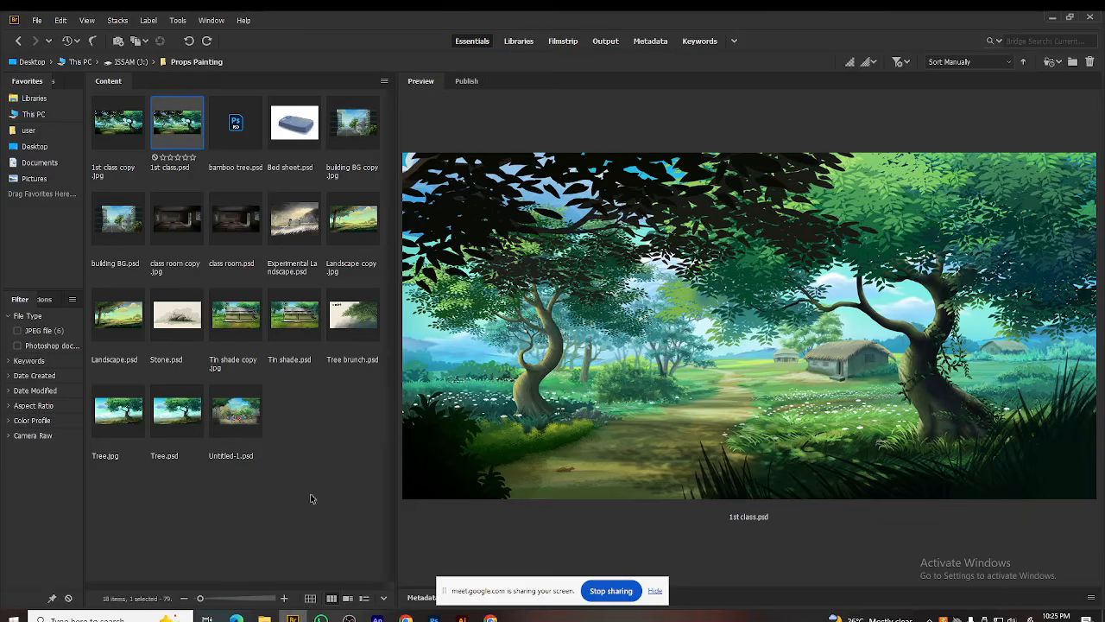
left_click(226, 223)
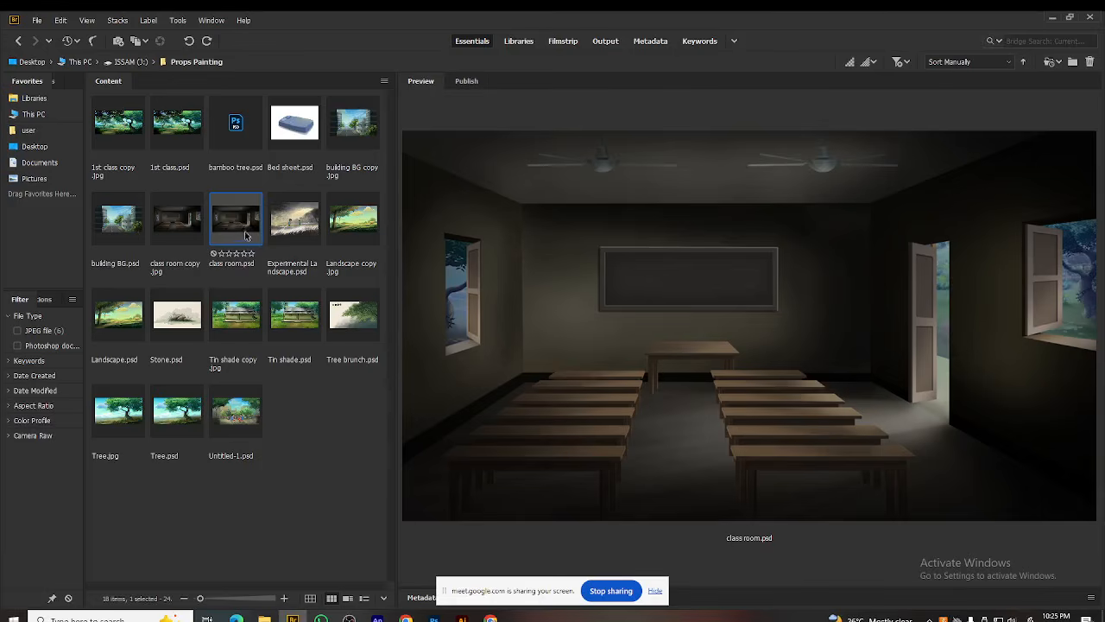
double_click(239, 217)
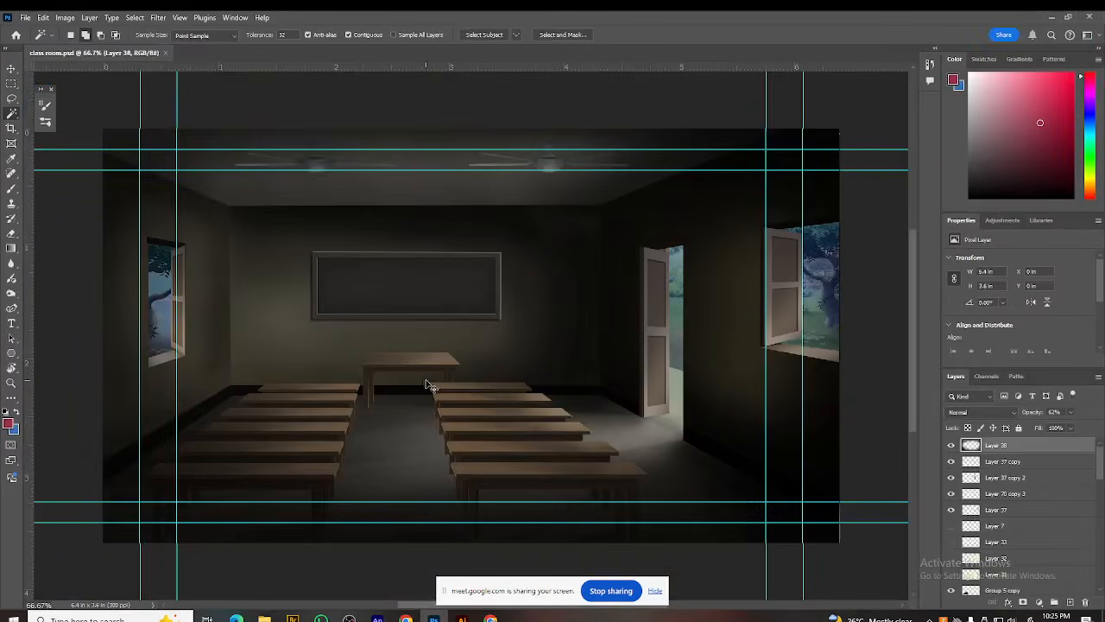
Step: Hide the guides, compare the classroom with and without the darkening on Layer 38, and leave that layer hidden
key("ctrl+semicolon")
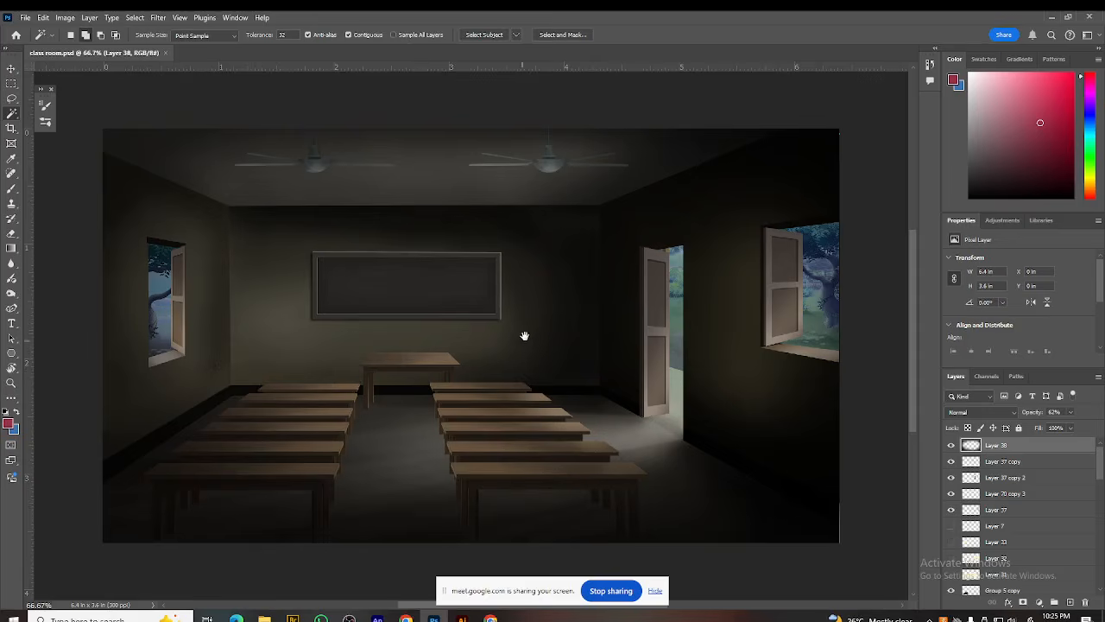
mouse_move(535, 326)
left_mouse_down()
mouse_move(568, 329)
mouse_move(548, 329)
left_mouse_up()
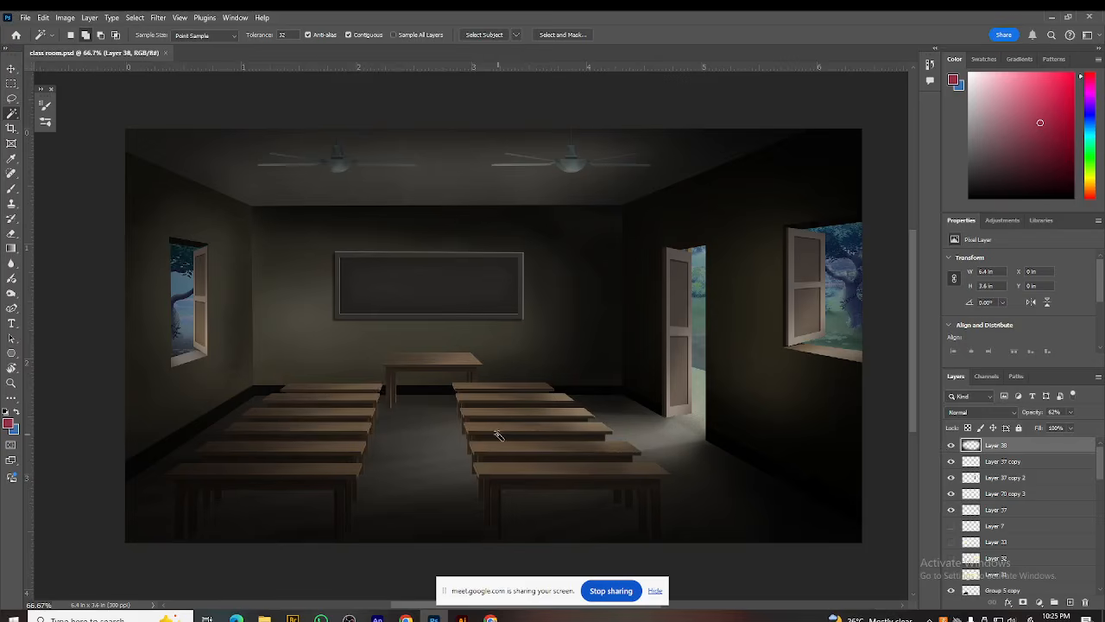
left_click(951, 444)
left_click(950, 445)
left_click(953, 445)
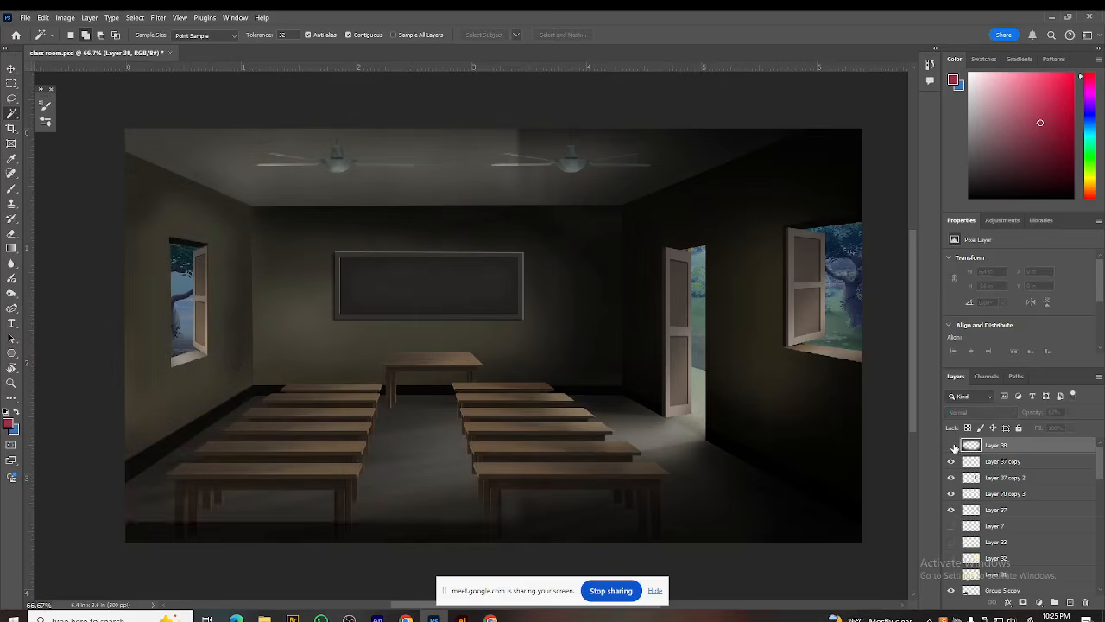
left_click(953, 445)
left_click(953, 445)
left_click(952, 445)
left_click(952, 446)
left_click(953, 445)
left_click(953, 446)
left_click(953, 445)
left_click(953, 445)
left_click(952, 446)
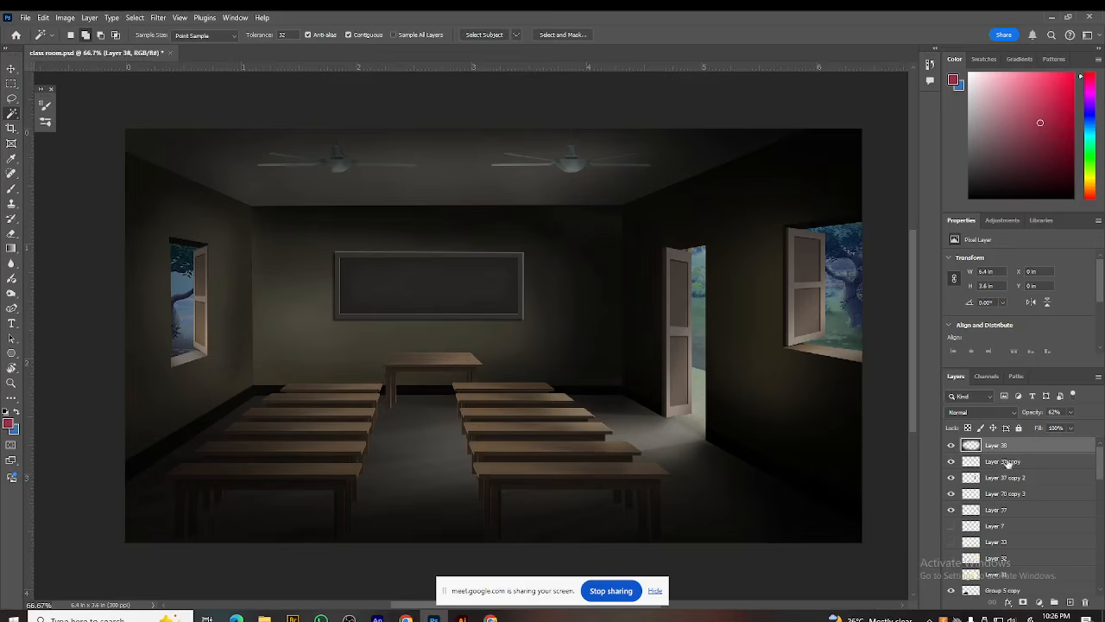
left_click(952, 445)
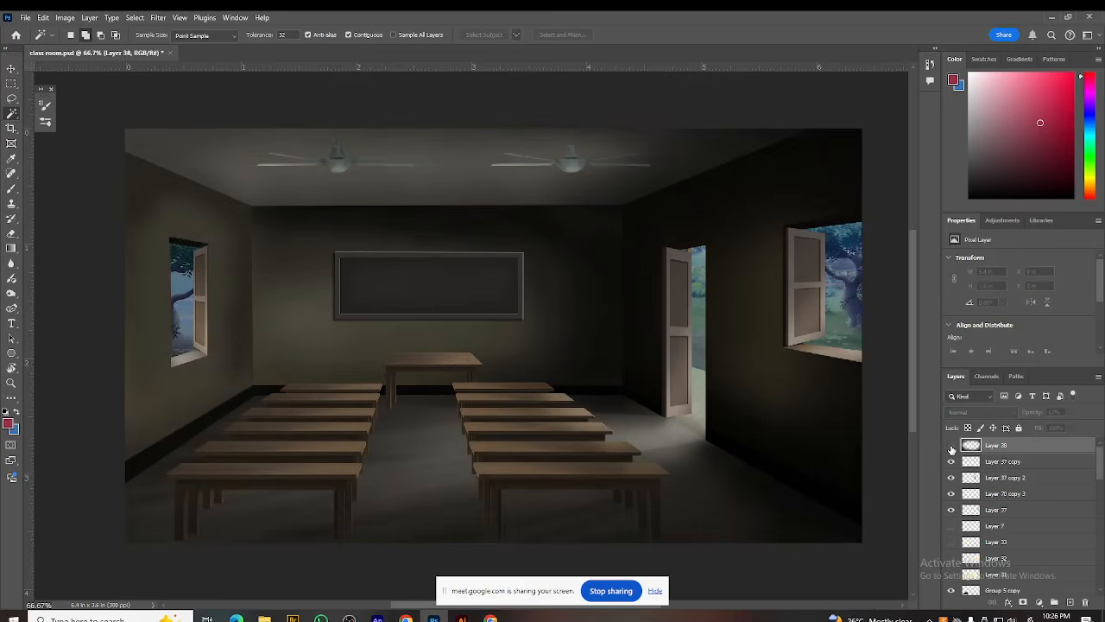
left_click(952, 446)
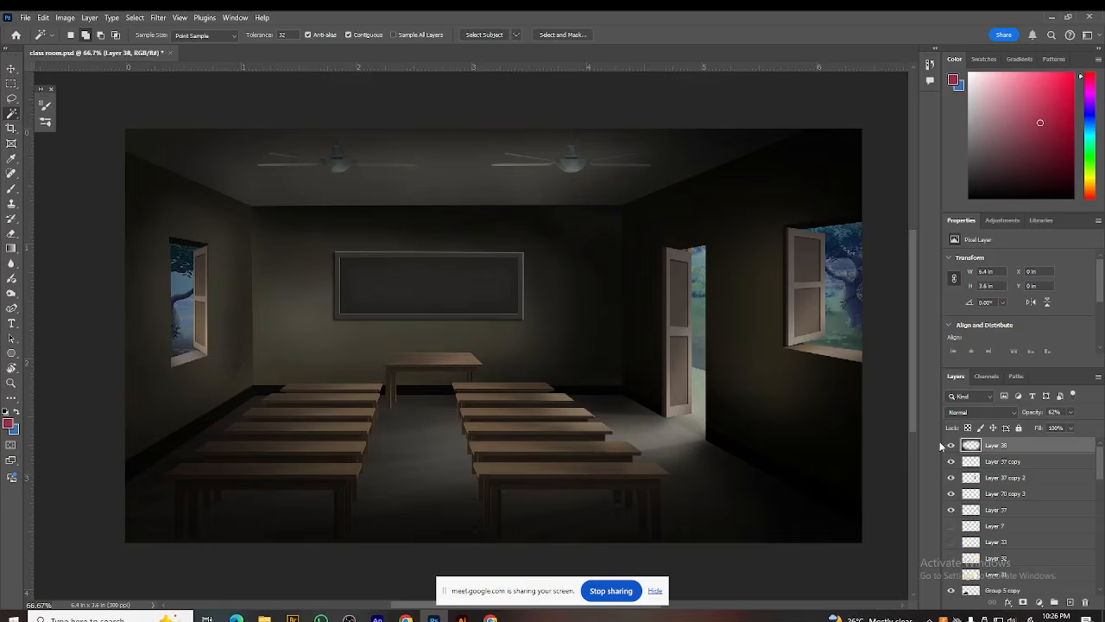
left_click(951, 446)
left_click(951, 445)
left_click(951, 445)
left_click(952, 446)
left_click(952, 446)
Step: Toggle the visibility of Layer 37 copy repeatedly to compare its effect on the classroom painting
left_click(951, 462)
left_click(951, 462)
left_click(951, 462)
left_click(950, 462)
left_click(950, 462)
left_click(952, 463)
left_click(953, 464)
left_click(951, 463)
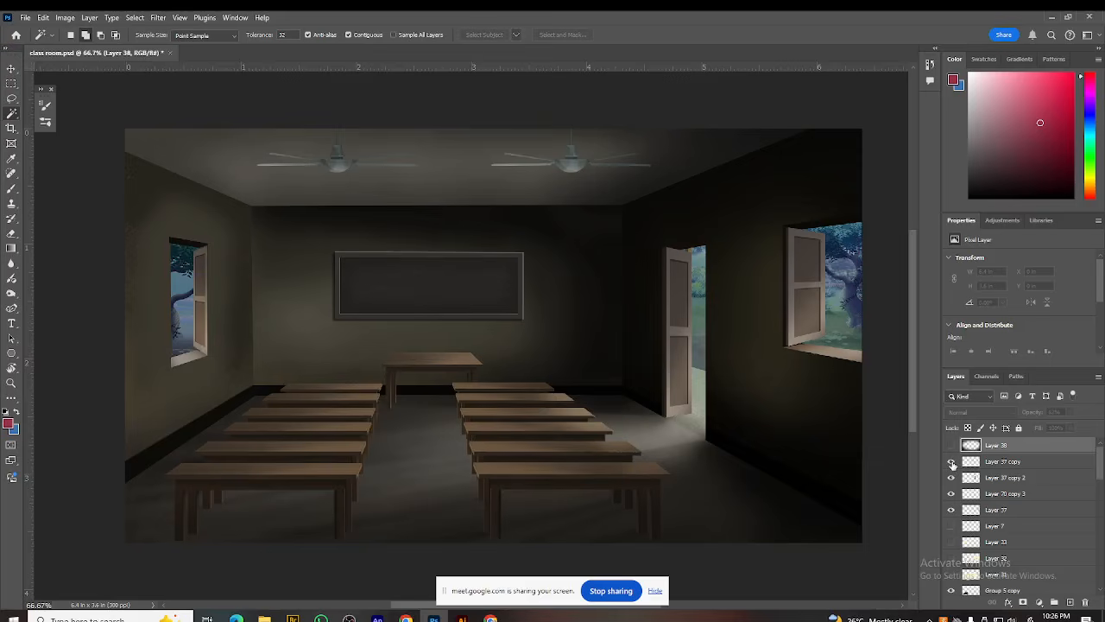
left_click(951, 464)
left_click(951, 464)
Step: Compare the area around the open door at 100% with Layer 37 copy 2 hidden and shown
left_click(951, 478)
left_click(951, 479)
left_click(951, 479)
left_click(951, 478)
key("ctrl+1")
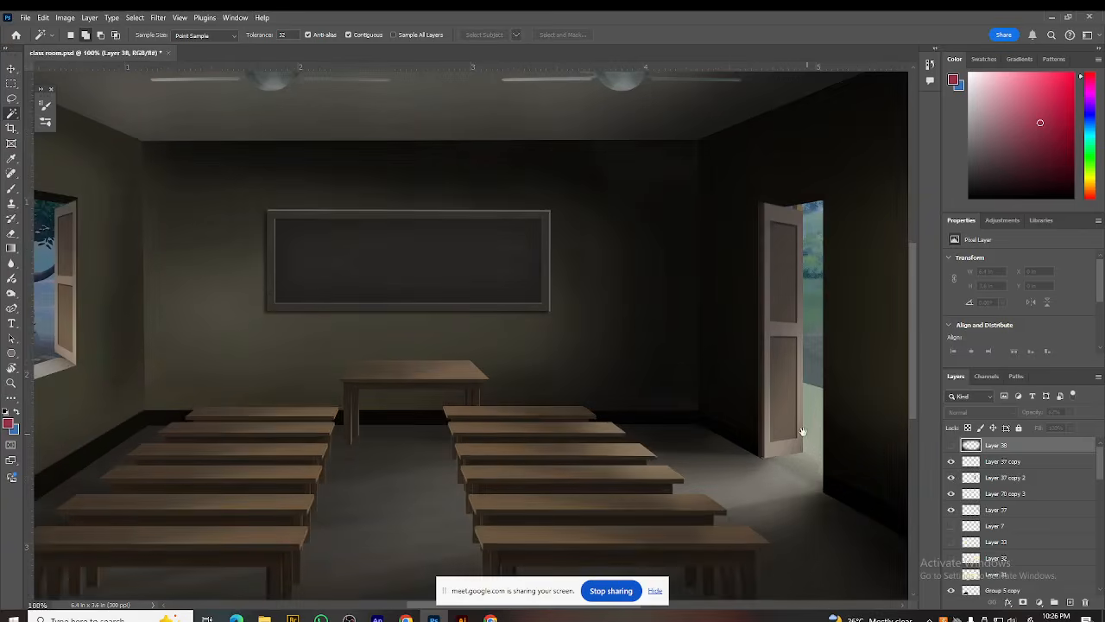
left_click_drag(752, 424, 636, 407)
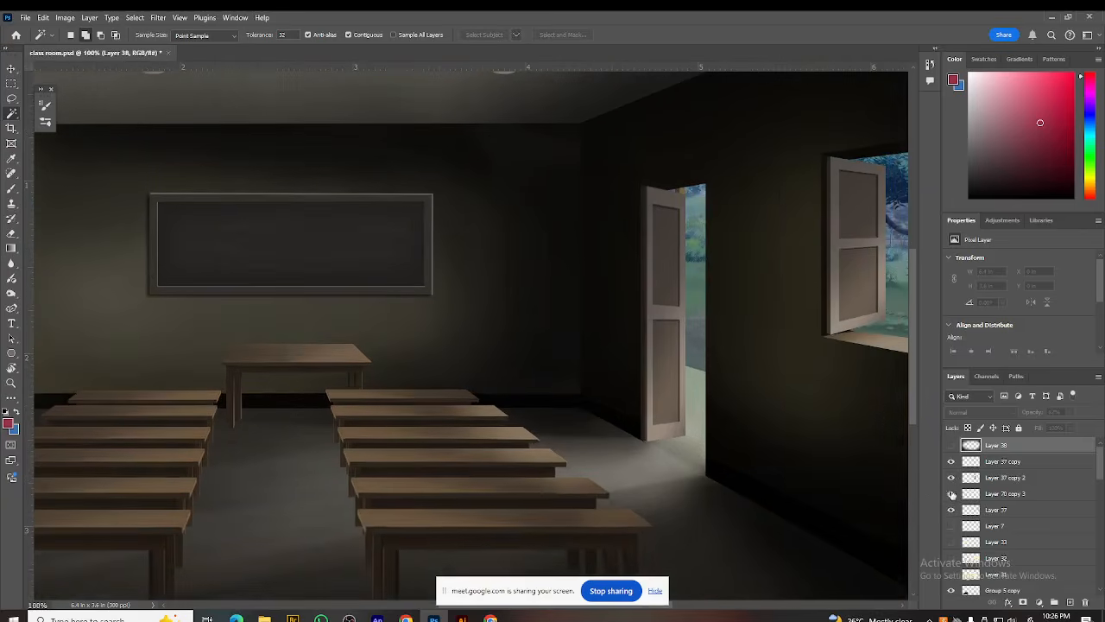
left_click(951, 480)
left_click(951, 479)
left_click(951, 478)
left_click(951, 477)
Step: Hide and show Layer 37 to compare the wall beside the door and window, and return to the whole classroom at 66.67%
left_click(952, 510)
left_click(952, 509)
scroll(587, 449, "right", 3)
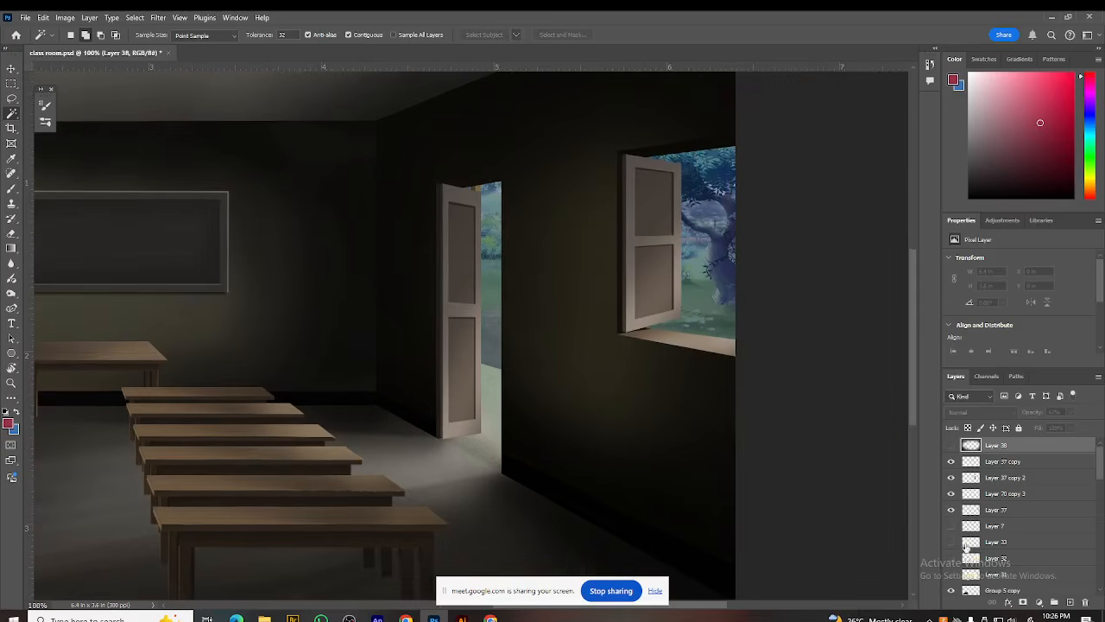
left_click(950, 510)
left_click(950, 511)
left_click_drag(662, 501, 674, 424)
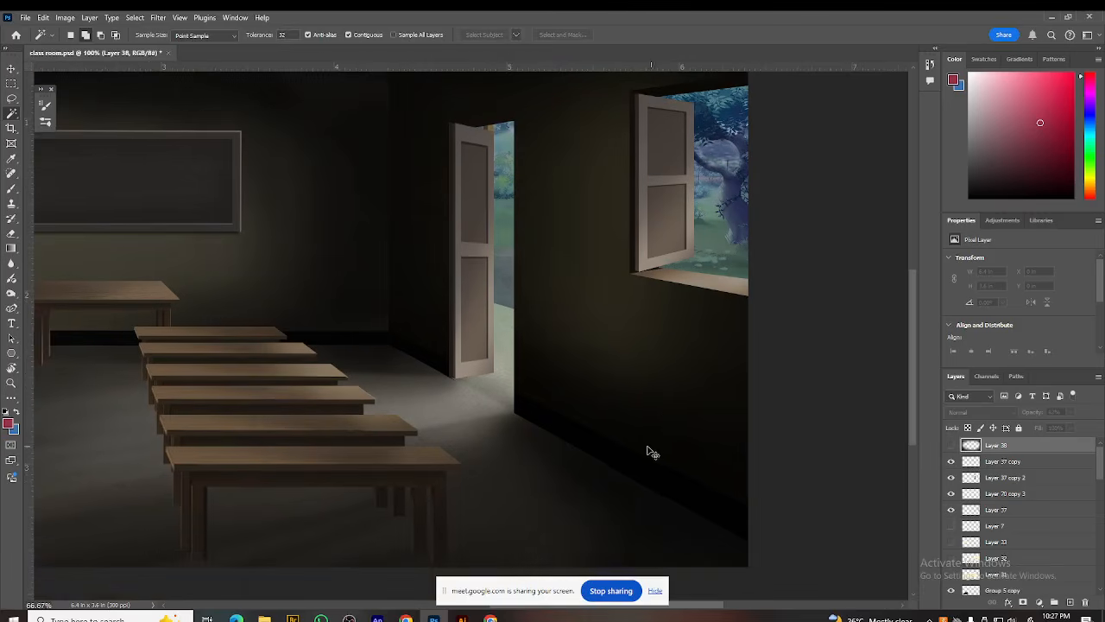
key("ctrl+minus")
left_click_drag(435, 402, 538, 403)
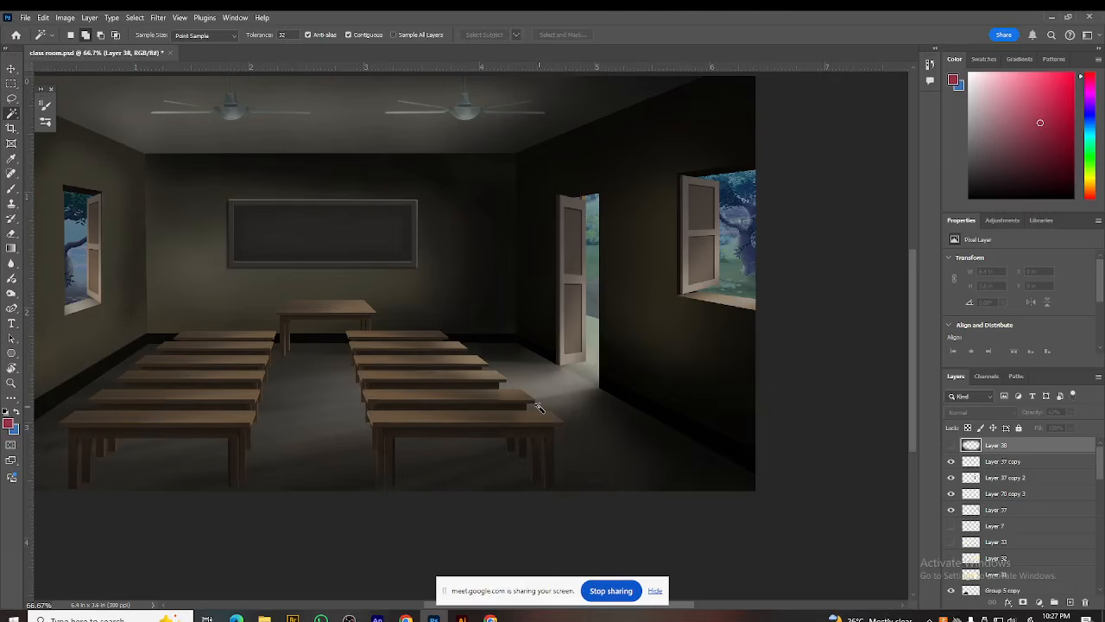
left_click_drag(441, 364, 476, 395)
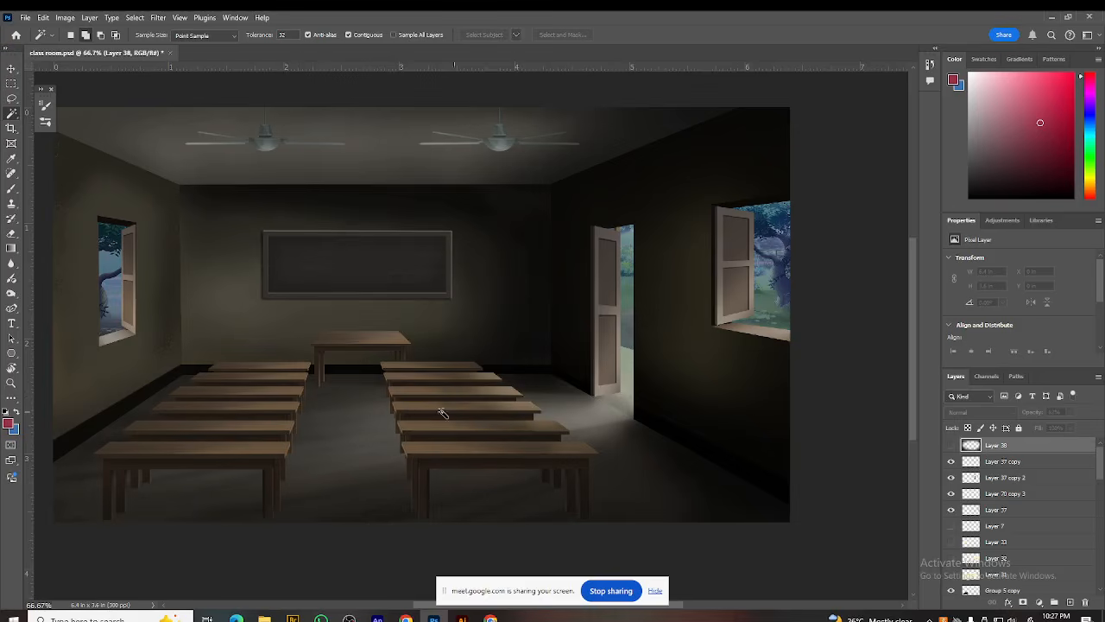
Step: Select the floor light layer, Layer 18, from the canvas and toggle it repeatedly to compare the light near the door
key("v")
left_click(581, 409)
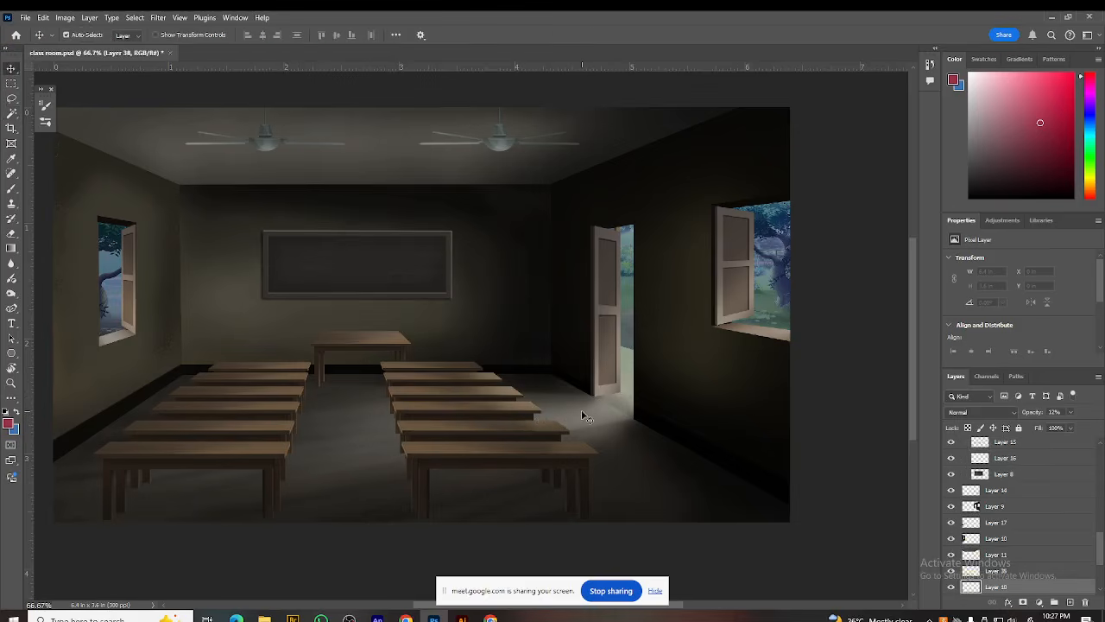
left_click(950, 588)
left_click(950, 587)
left_click(950, 587)
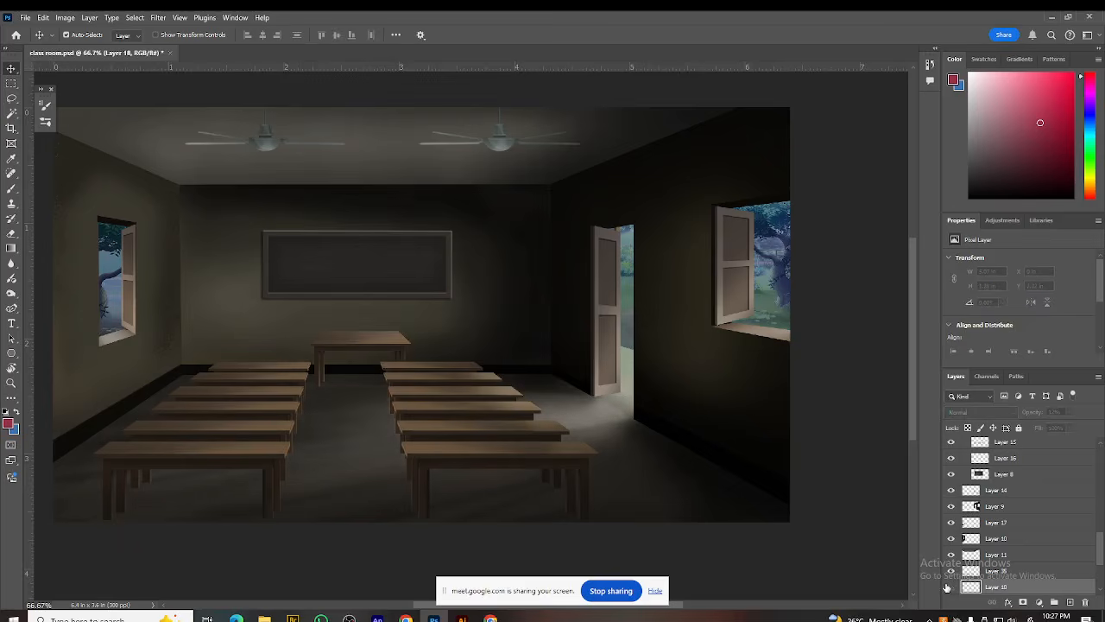
left_click(950, 588)
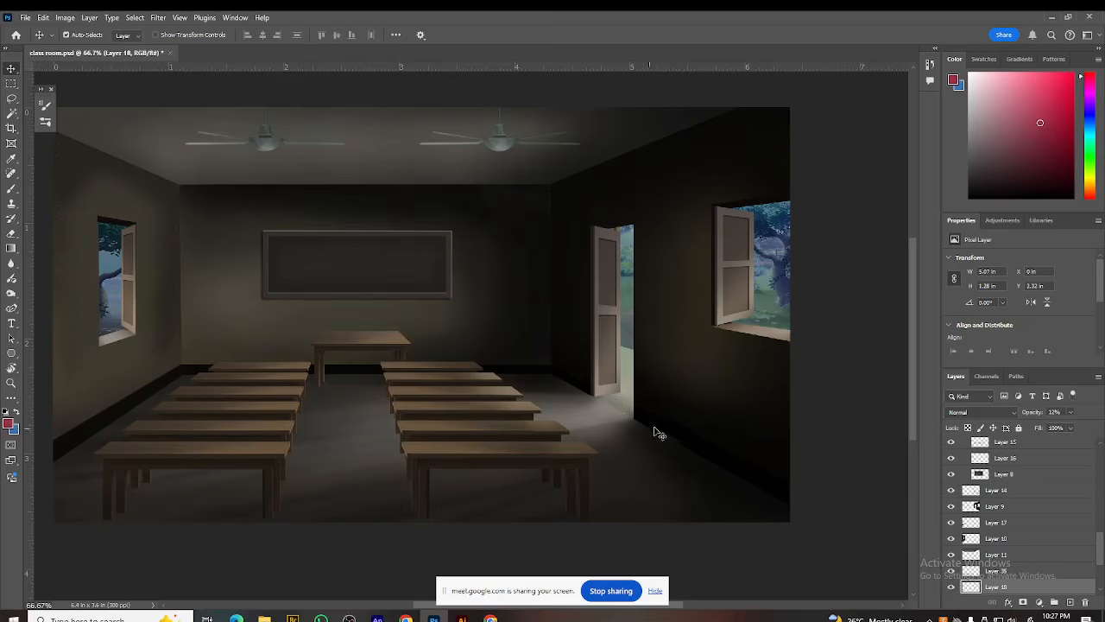
left_click(950, 587)
left_click(950, 588)
left_click(950, 587)
left_click(950, 587)
left_click(950, 587)
left_click(950, 587)
Step: Hide and show Layer 18 and the layer directly above it to compare their effect on the floor lighting
scroll(985, 551, "down", 1)
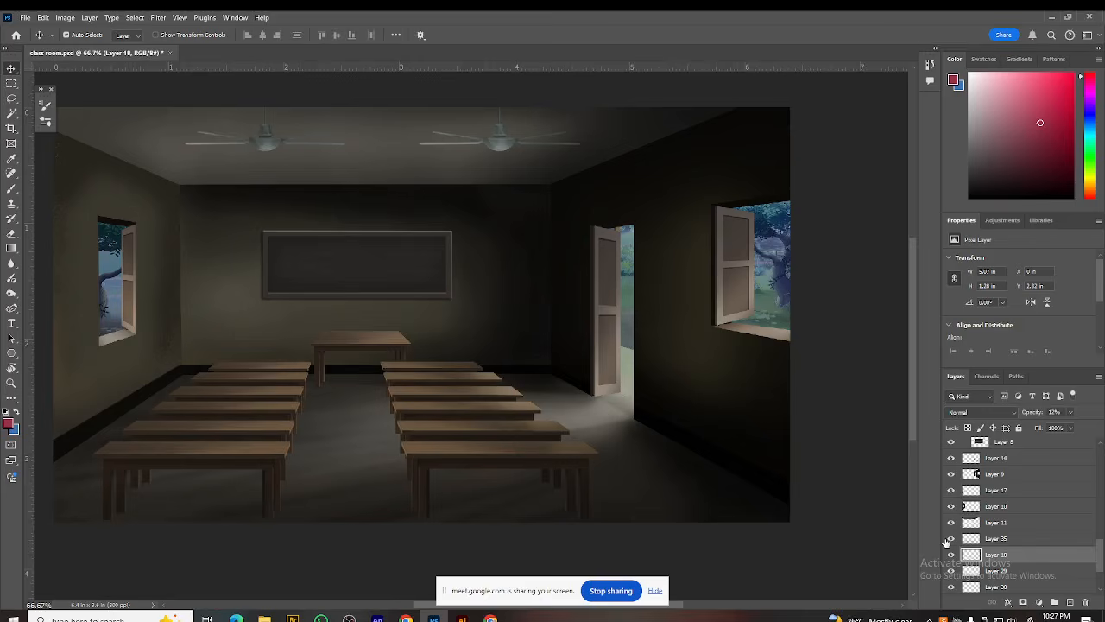
left_click(947, 542)
left_click(948, 541)
left_click(947, 542)
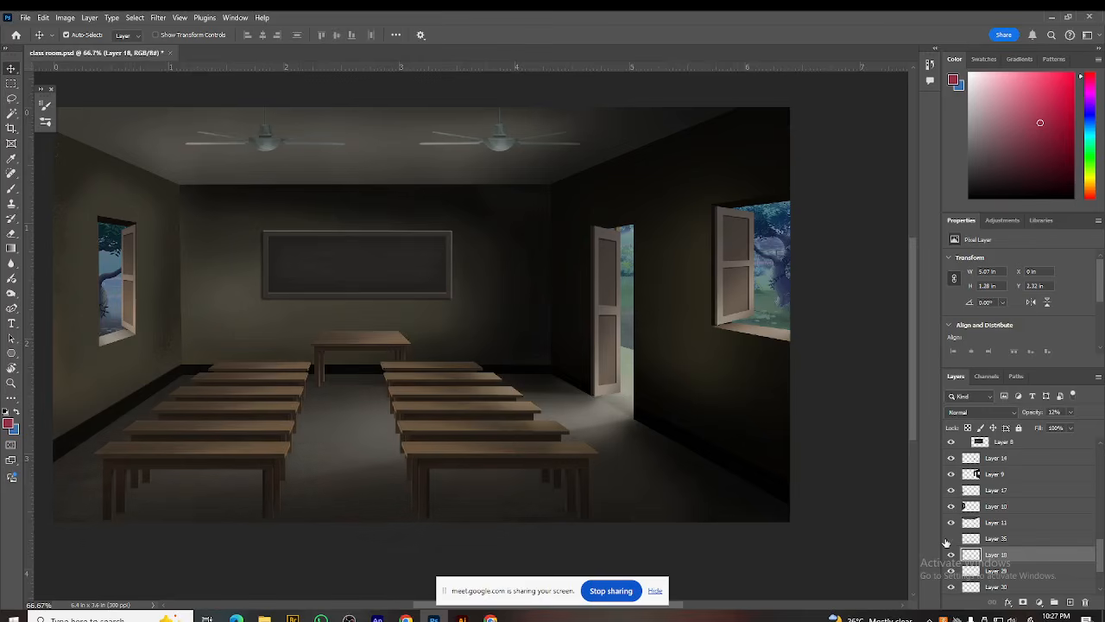
left_click(947, 541)
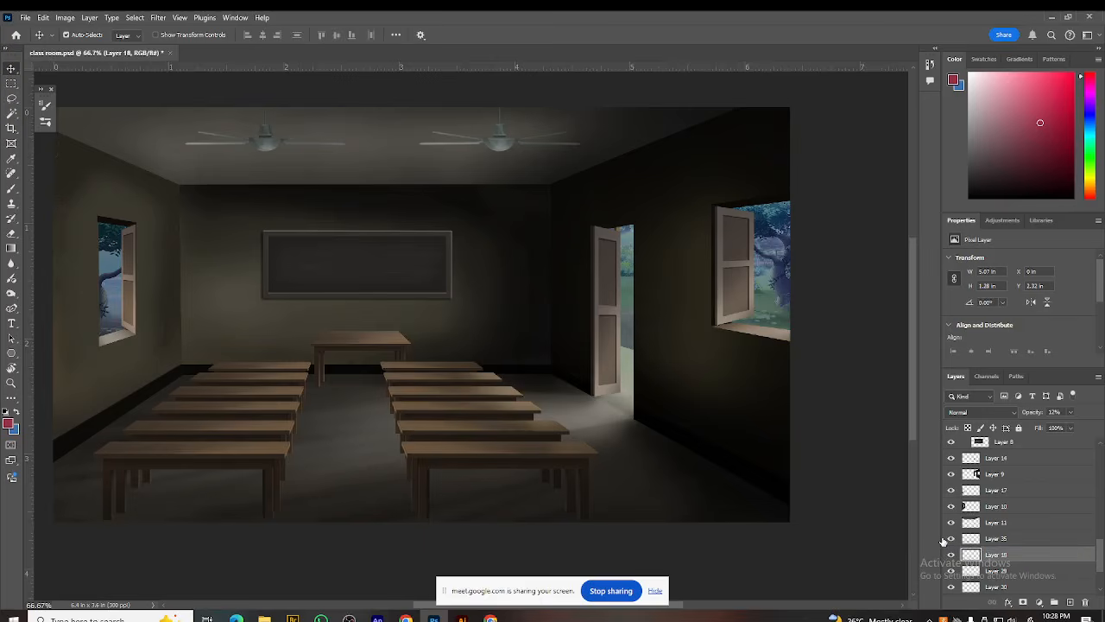
left_click(951, 554)
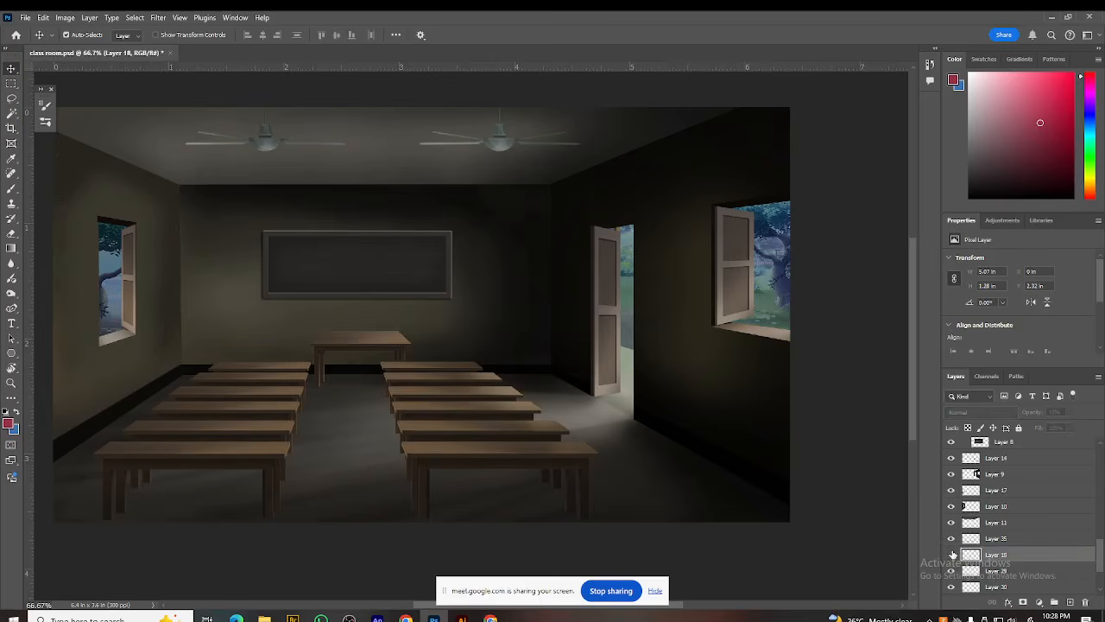
left_click(952, 554)
left_click(952, 539)
left_click(952, 538)
left_click(952, 540)
left_click(952, 540)
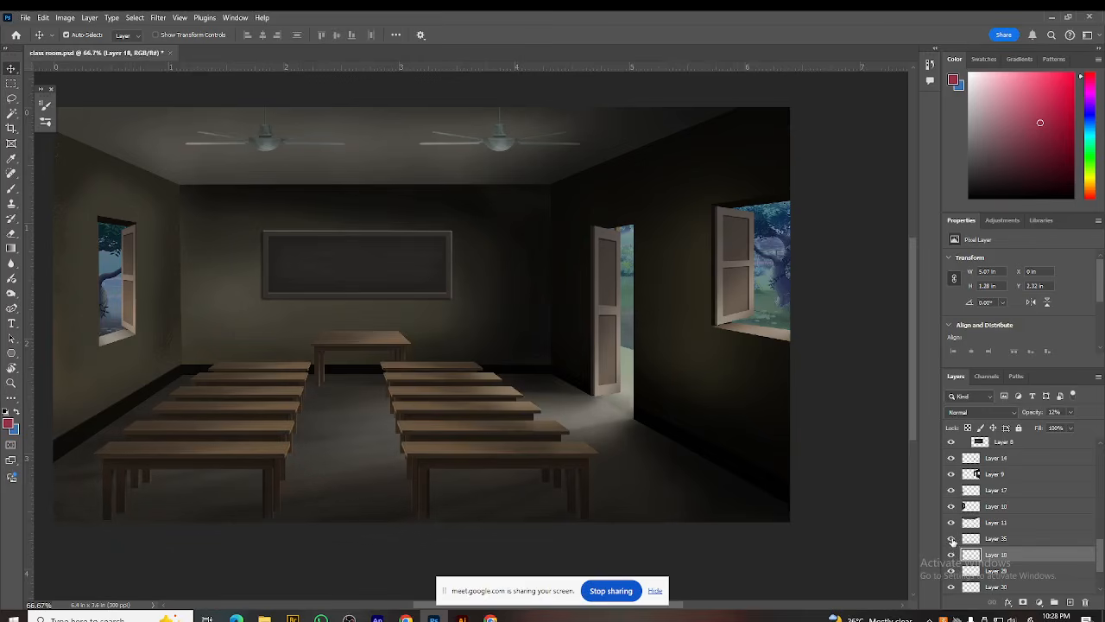
left_click(951, 539)
left_click(951, 539)
Step: Hide and show the ceiling on Layer 11 and the wall on Layer 10 to demonstrate the separate room surfaces
left_click(952, 522)
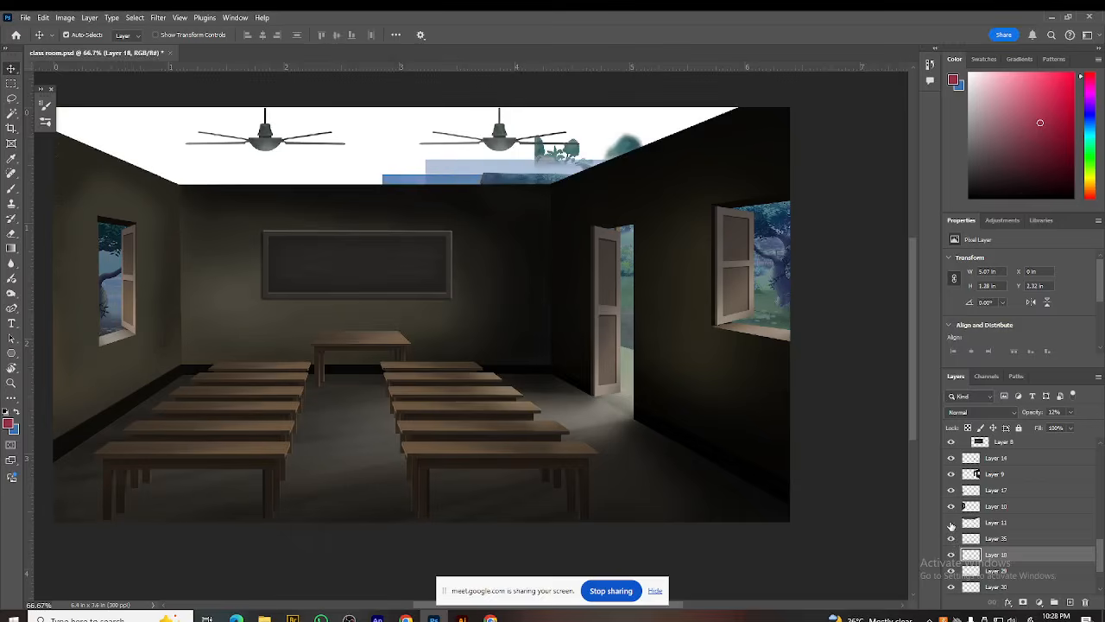
left_click(952, 523)
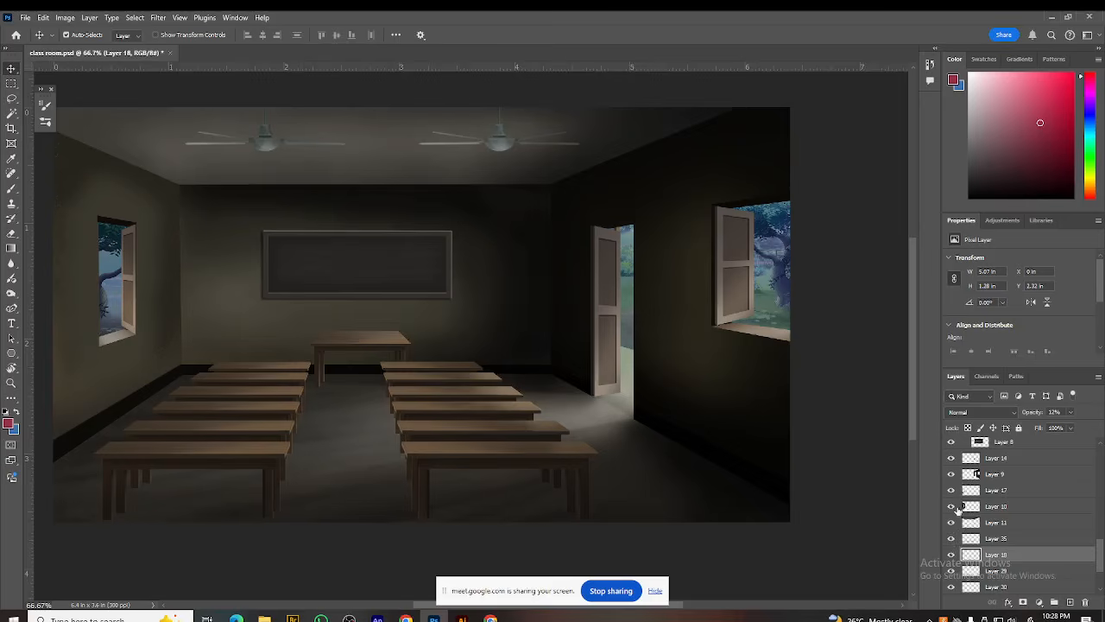
left_click(953, 507)
left_click(952, 507)
left_click(952, 507)
left_click(953, 507)
Step: Hide and show the floor on Layer 12 to examine the scenery painted beneath it
scroll(953, 507, "down", 1)
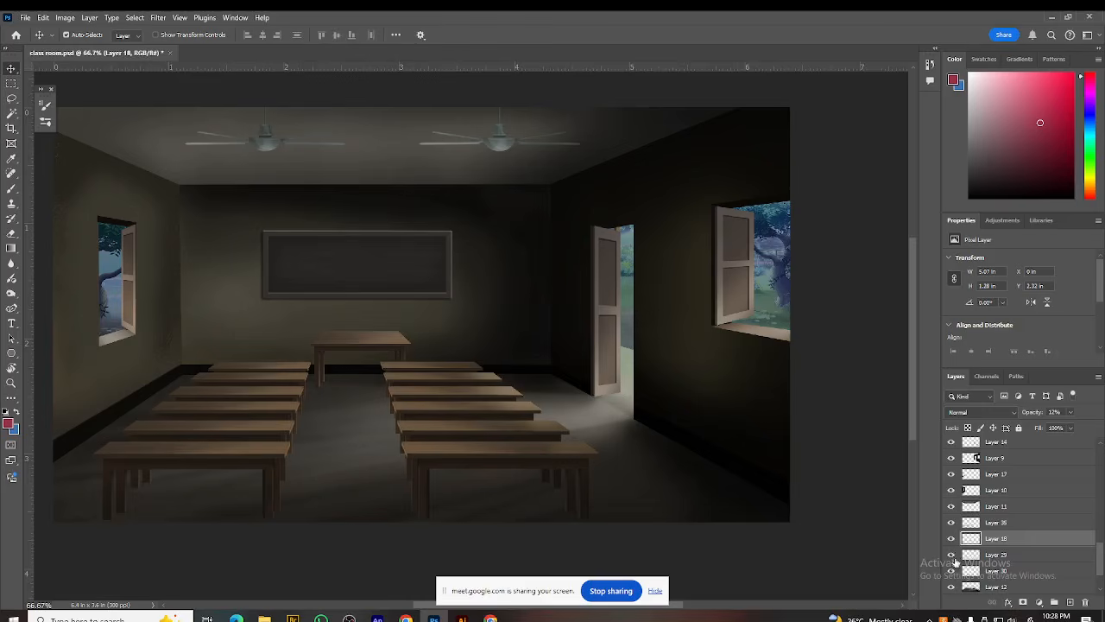
scroll(951, 560, "down", 2)
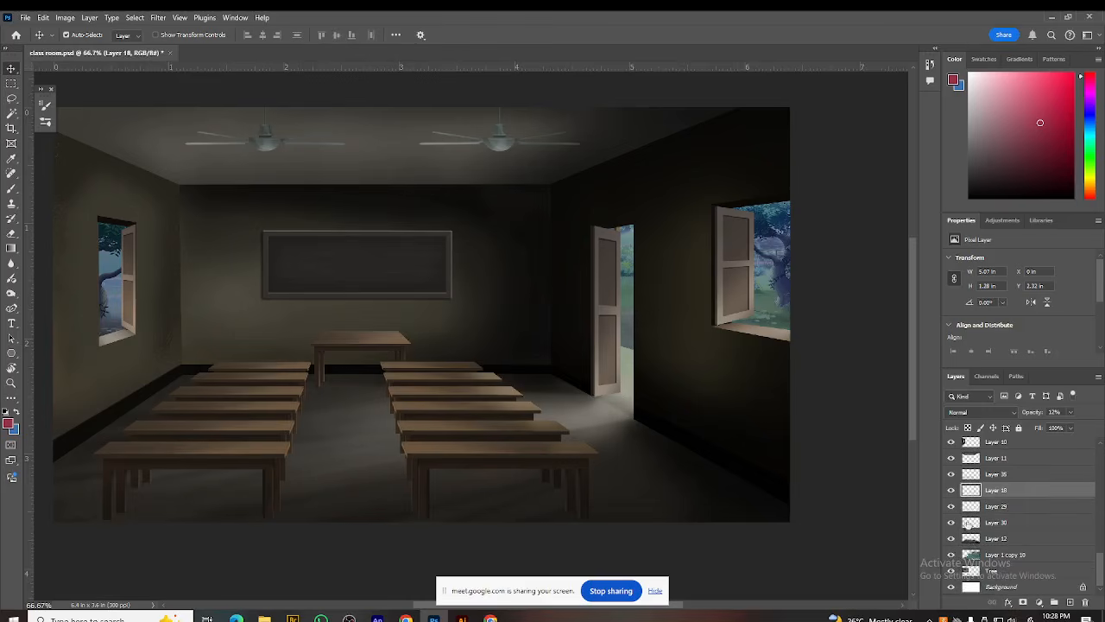
left_click(951, 540)
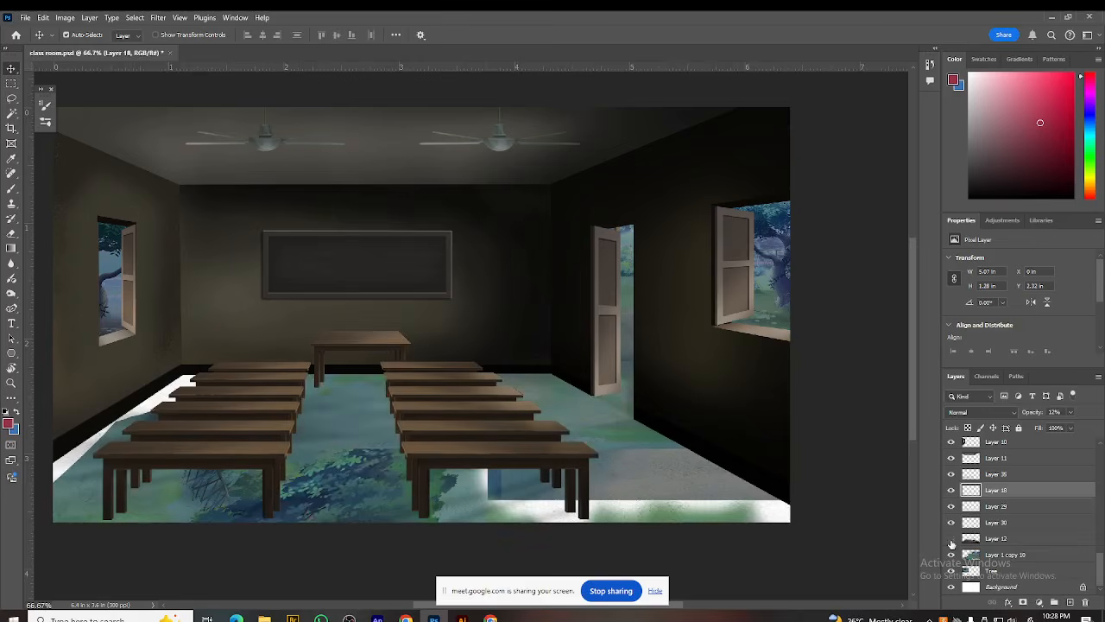
left_click(951, 540)
left_click(952, 539)
left_click(951, 540)
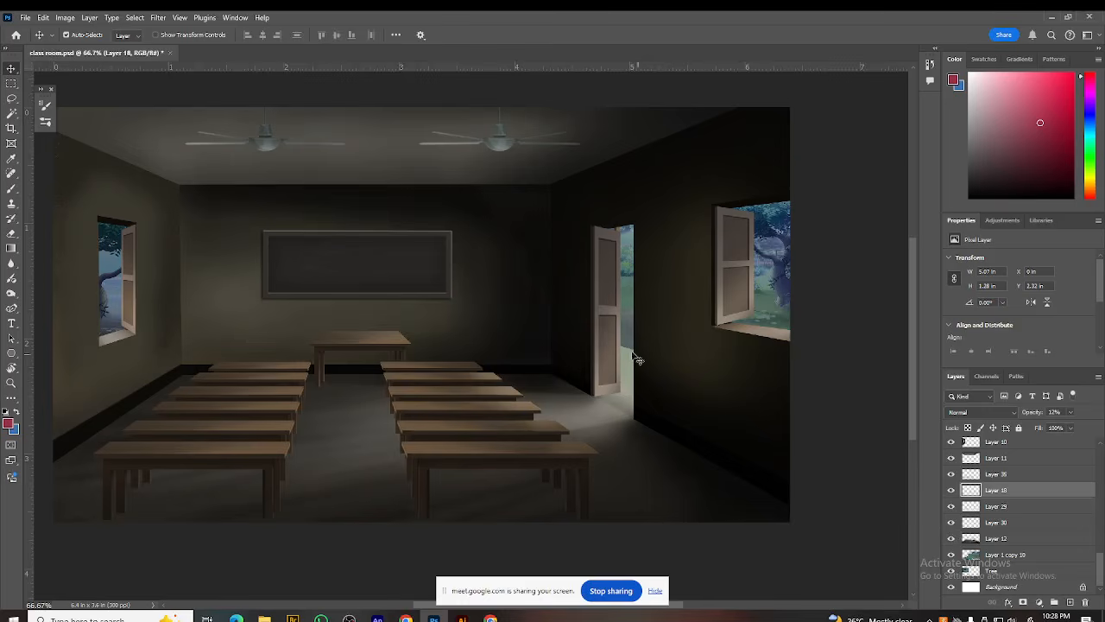
Step: Hide and show the Tree layer and then the Layer 12 floor to demonstrate how the outdoor artwork sits behind the room
left_click(952, 571)
left_click(951, 571)
left_click(951, 572)
left_click(951, 572)
left_click(952, 542)
left_click(952, 542)
Step: Show the bench line sketches in Group 1 and Group 2 for comparison with the painted benches, and hide both groups again
scroll(965, 458, "up", 5)
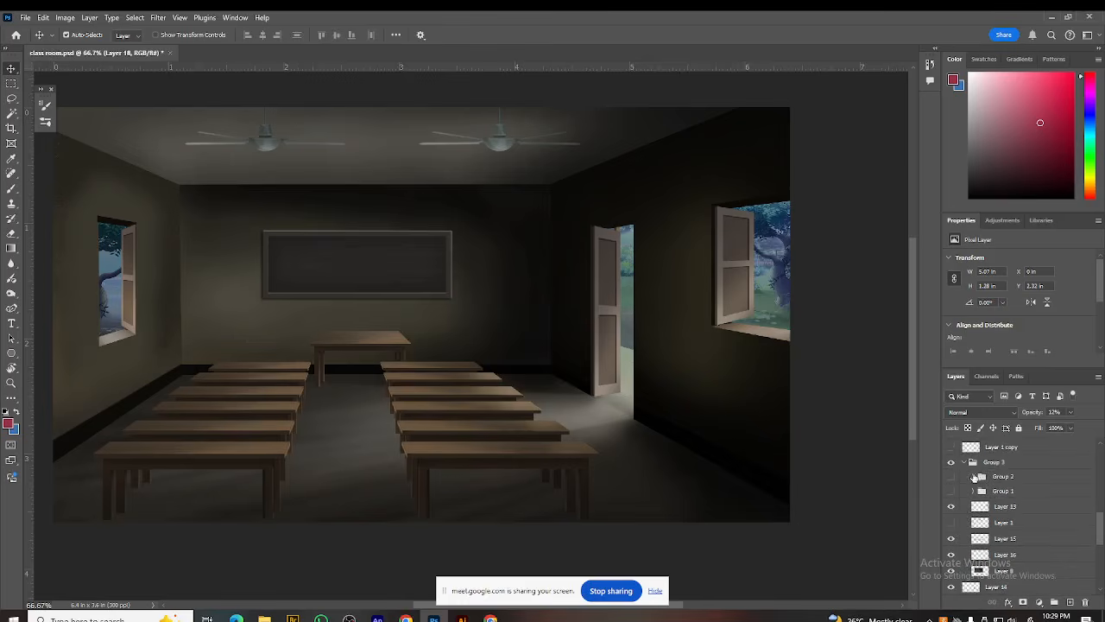
left_click(953, 491)
left_click(953, 490)
left_click(952, 477)
left_click(952, 478)
left_click(952, 478)
left_click(952, 492)
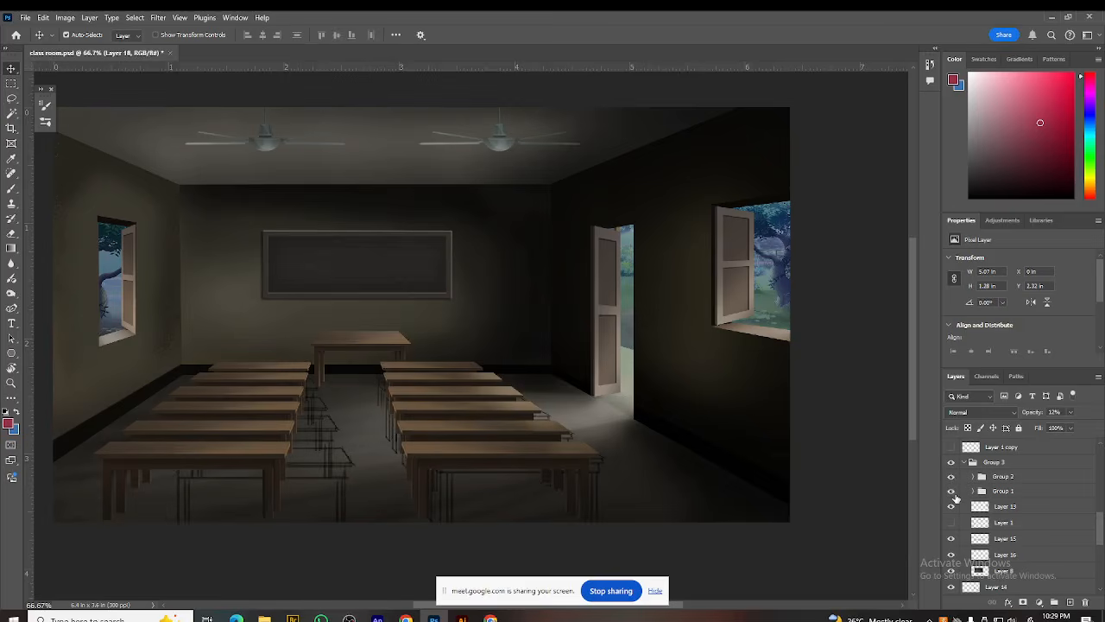
left_click(953, 492)
left_click(952, 478)
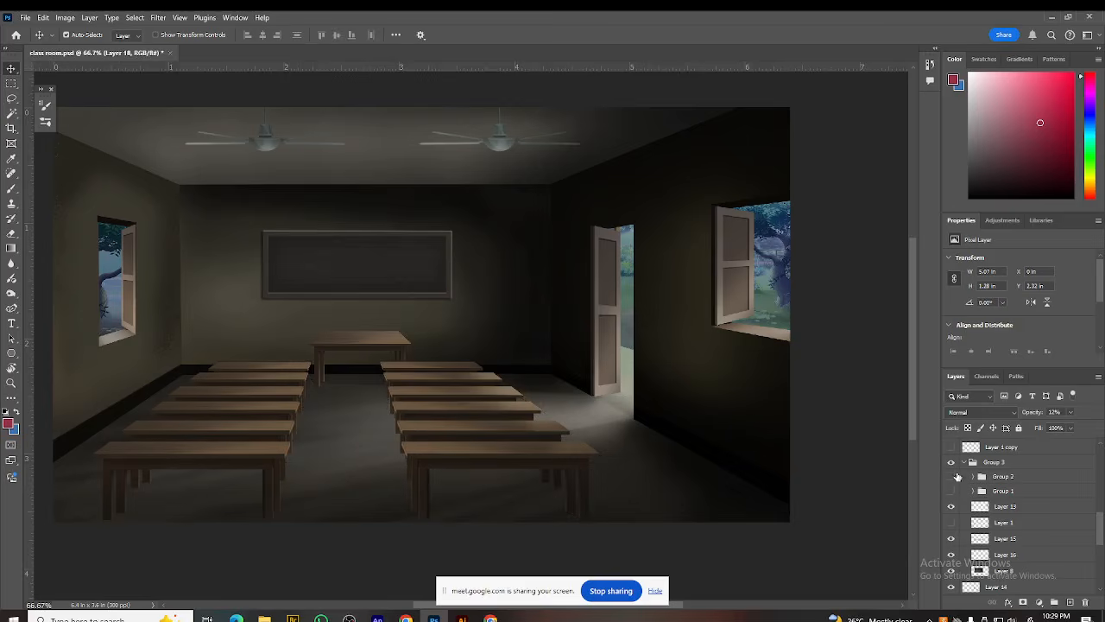
Step: Toggle the visibility of Group 3 and Layer 1 copy to examine what each contributes to the classroom
left_click(952, 464)
left_click(952, 464)
left_click(952, 448)
left_click(953, 448)
left_click(953, 448)
left_click(952, 448)
Step: Return to the uppermost layers and toggle Layer 37 copy through Layer 37 to review their effects one by one
scroll(998, 493, "down", 3)
scroll(998, 492, "down", 3)
scroll(999, 492, "up", 10)
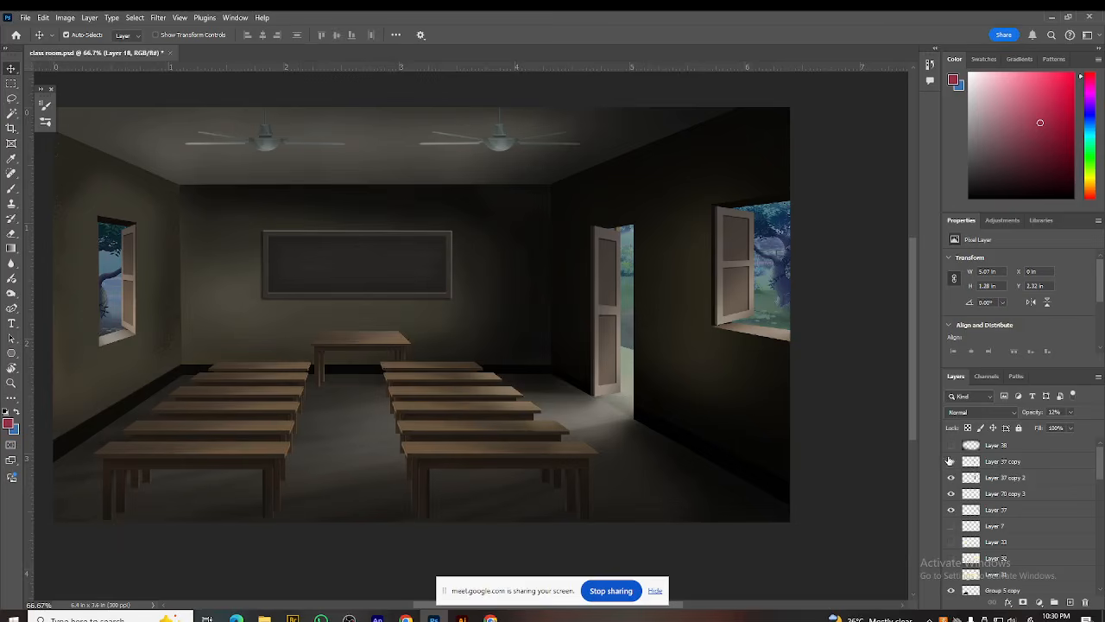
left_click(951, 463)
left_click(951, 463)
left_click(951, 478)
left_click(951, 494)
left_click(953, 493)
left_click(953, 509)
left_click(953, 510)
Step: Select the scenery outside the door and window, Layer 1 copy 10, and hide and show it to identify it
left_click(780, 293)
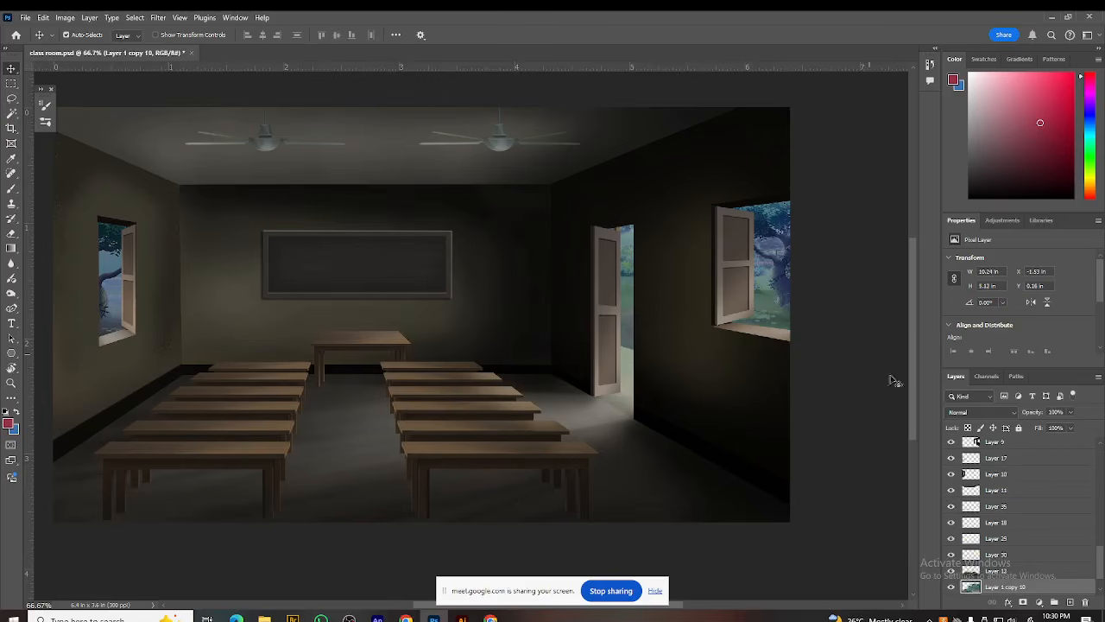
left_click(953, 587)
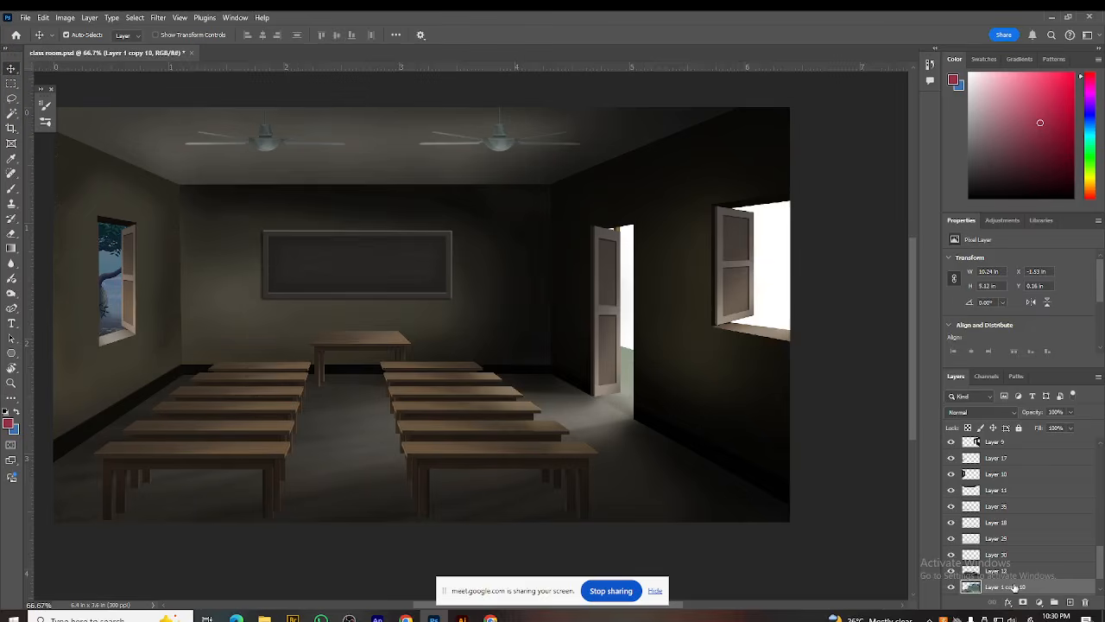
left_click(952, 587)
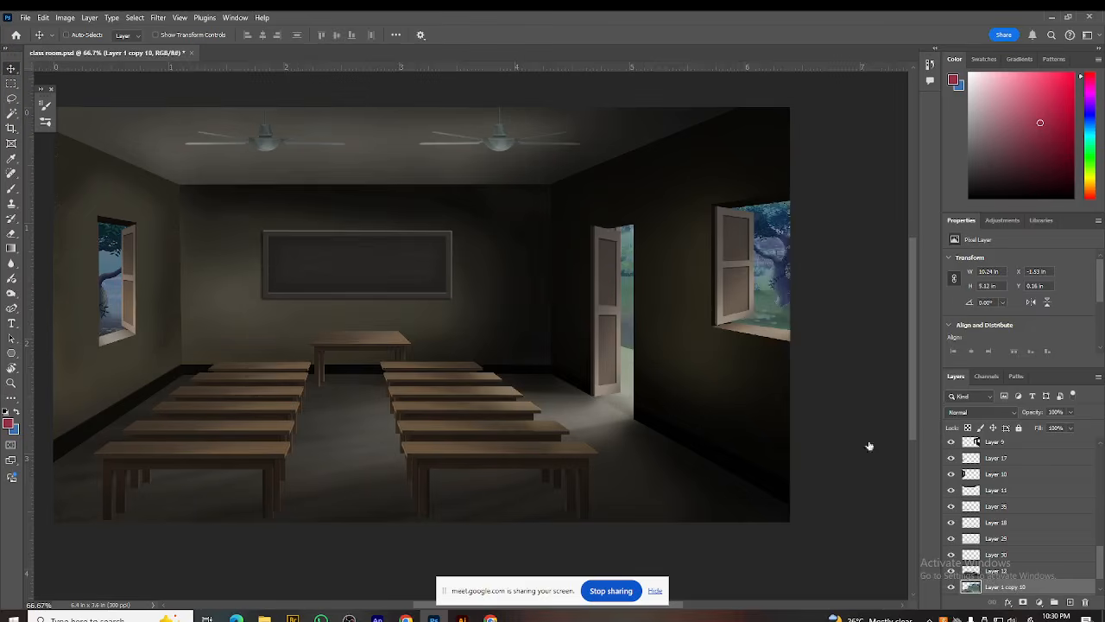
Step: Shift the hue of the outdoor scenery on Layer 1 copy 10 to -14 with Hue/Saturation
key("ctrl+u")
left_click_drag(898, 107, 877, 215)
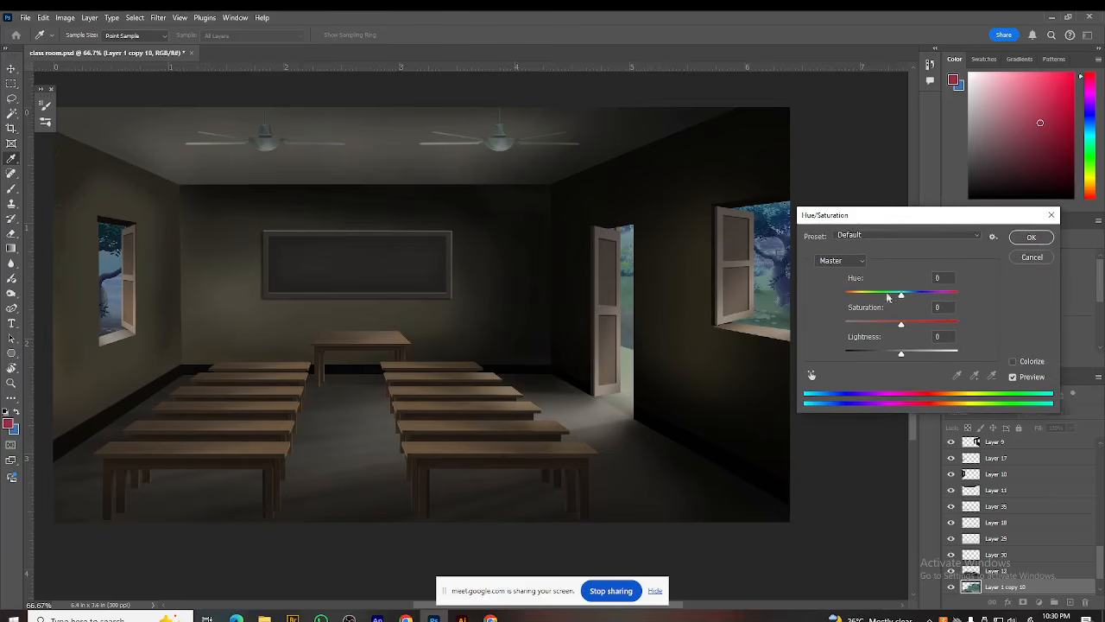
mouse_move(904, 299)
left_mouse_down()
mouse_move(954, 295)
mouse_move(871, 297)
mouse_move(895, 295)
left_mouse_up()
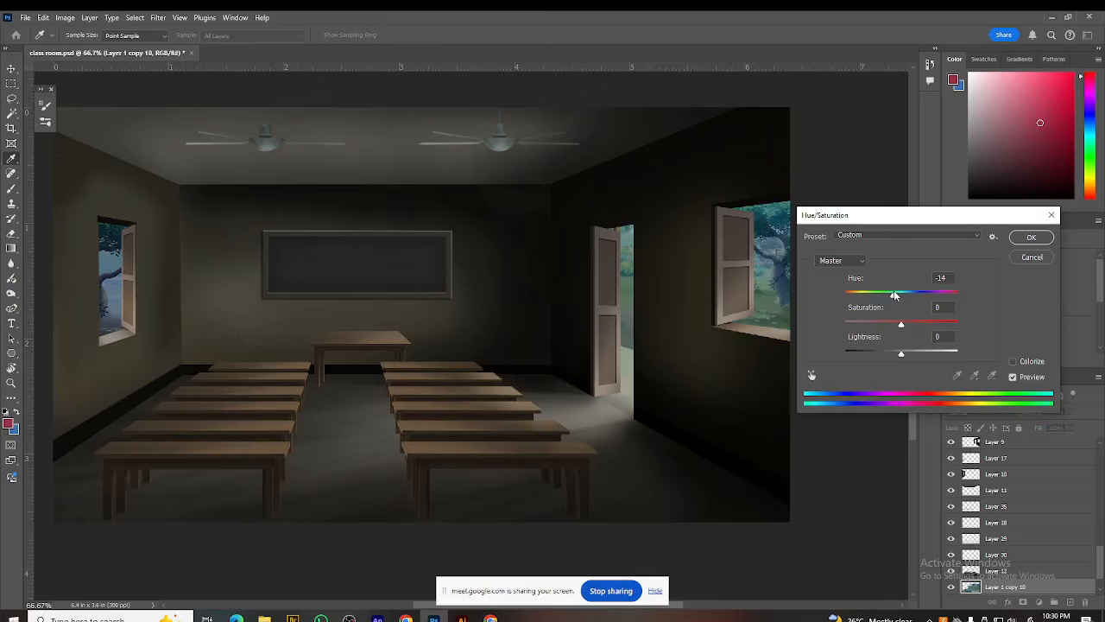
left_click(1031, 238)
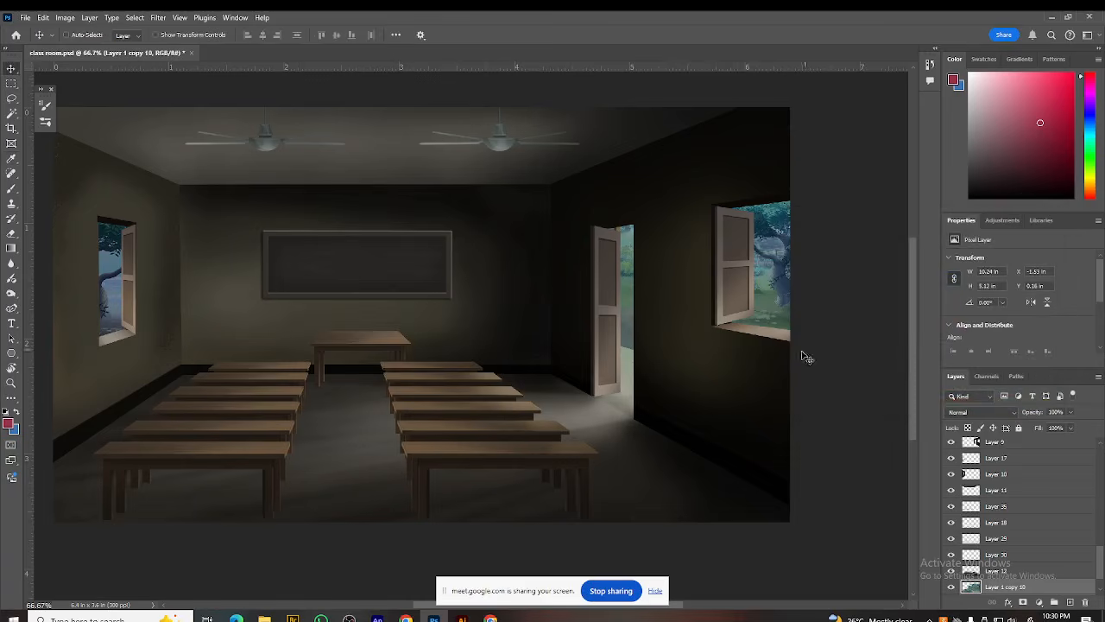
Step: Brighten the outdoor scenery with Curves, raising the midtones from input 117 to output 165
key("ctrl+m")
left_click_drag(811, 126, 371, 185)
left_click_drag(343, 312, 344, 287)
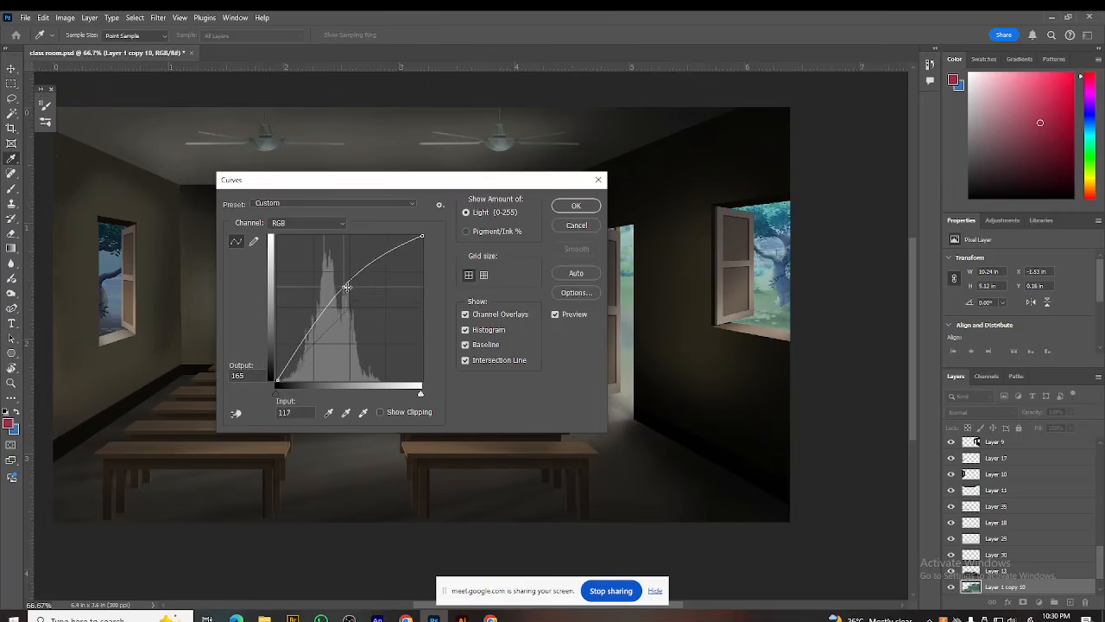
left_click(593, 211)
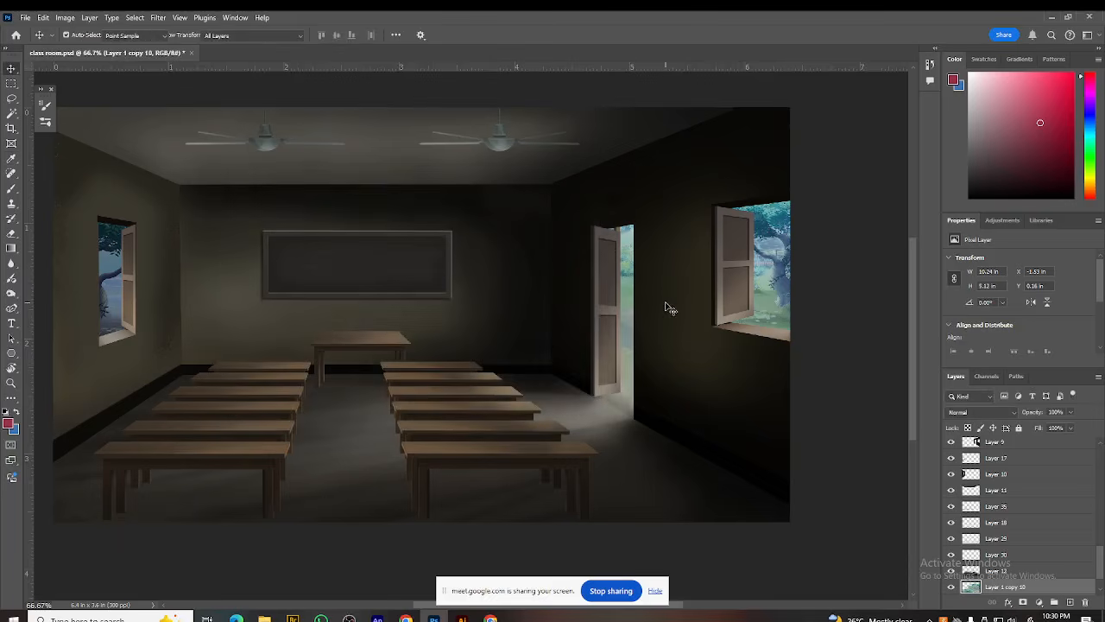
Step: Apply another Hue/Saturation adjustment to the outdoor scenery with hue -10 and saturation +23
key("ctrl+u")
left_click_drag(901, 326, 897, 297)
left_click(1019, 237)
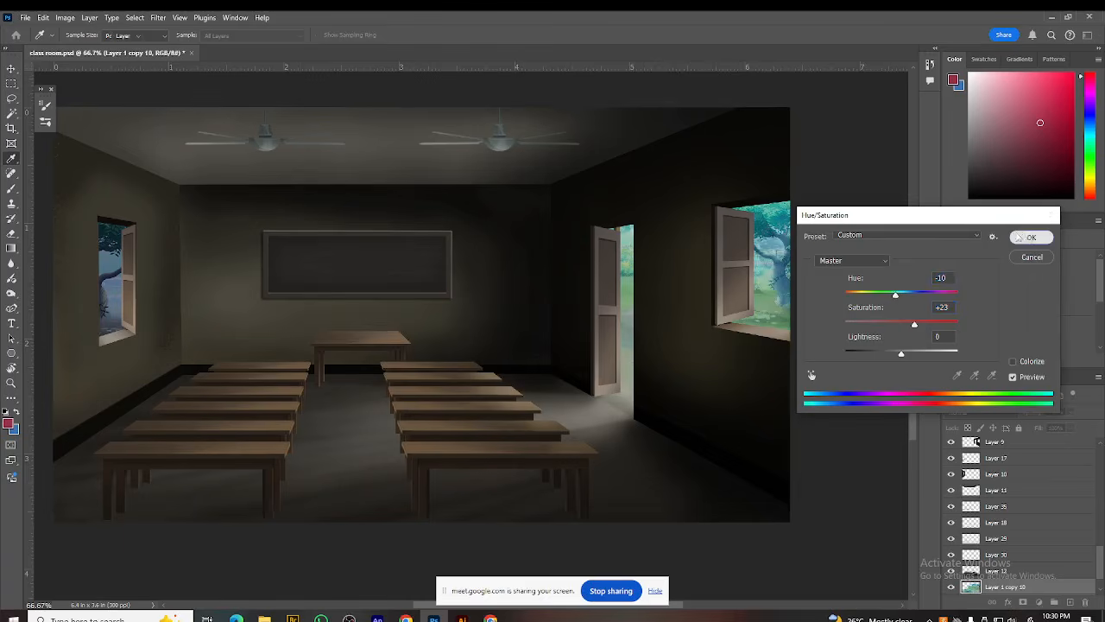
Step: Select the Tree layer behind the left window, check it by toggling visibility, and set its hue to -57 and saturation to +29
left_click(117, 271)
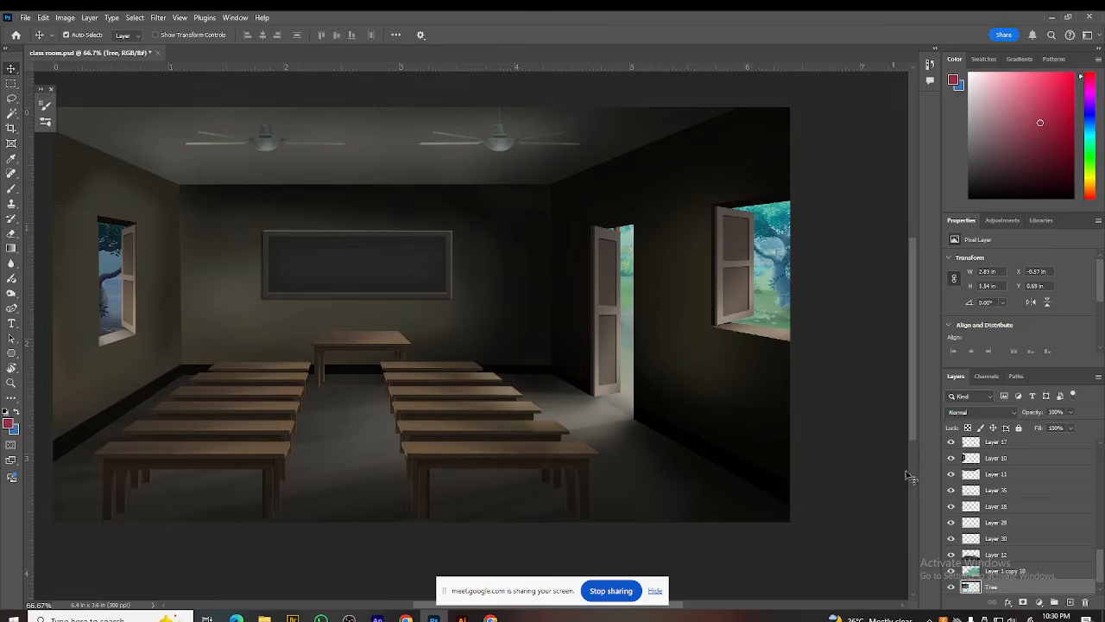
left_click(951, 587)
left_click(951, 587)
key("ctrl+u")
left_click_drag(901, 294, 918, 321)
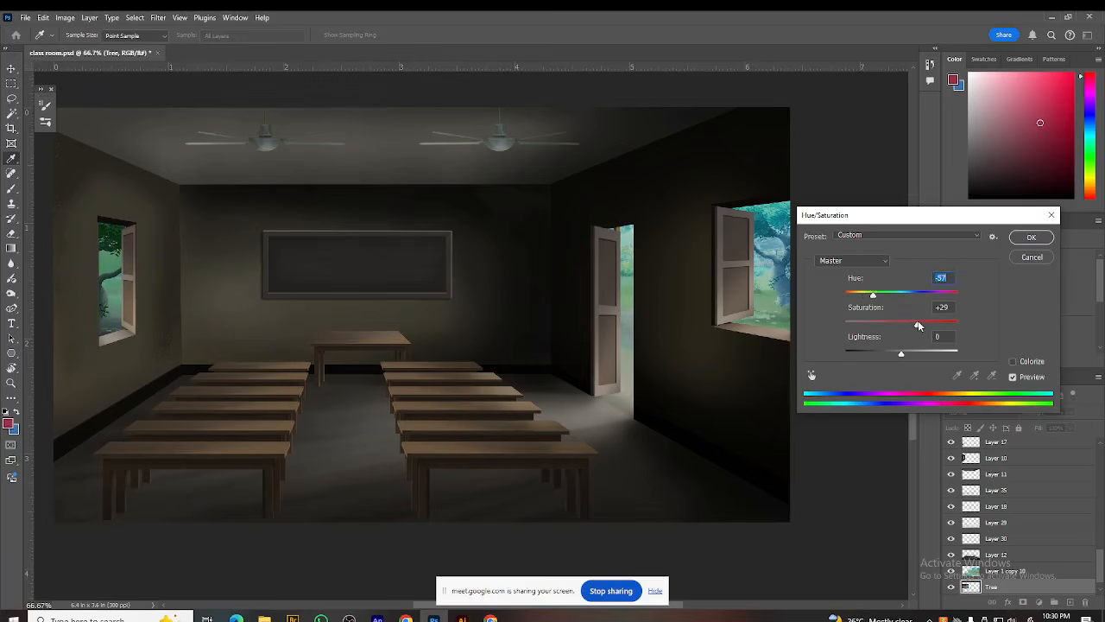
left_click(1030, 238)
Step: Color-balance the Tree layer's midtones with cyan-red at +32 and yellow-blue at +48
key("ctrl+b")
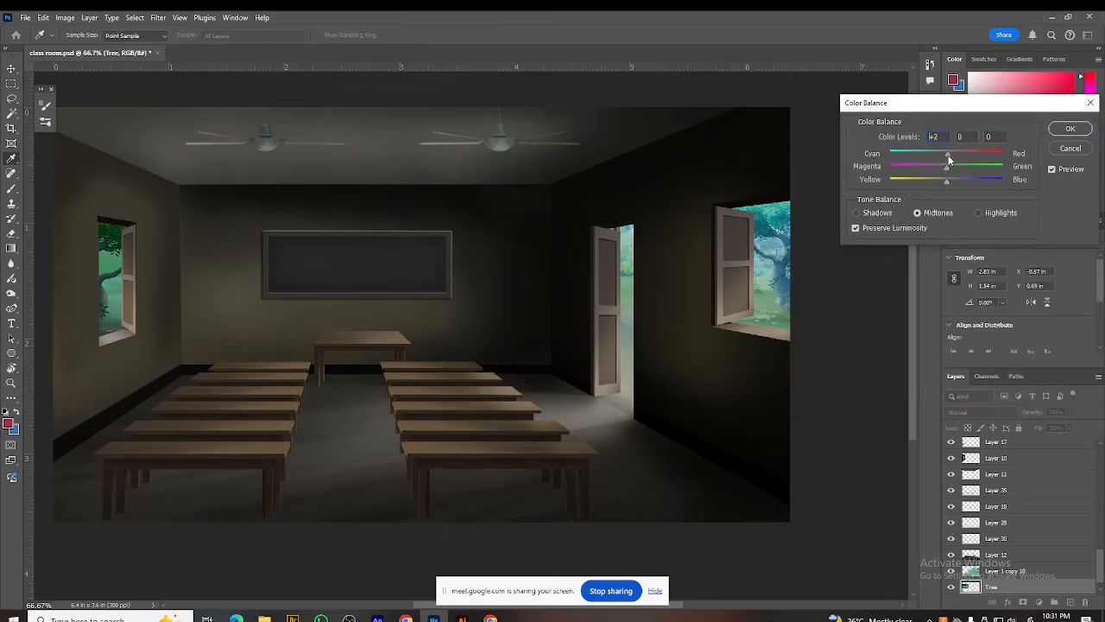
left_click_drag(946, 181, 973, 182)
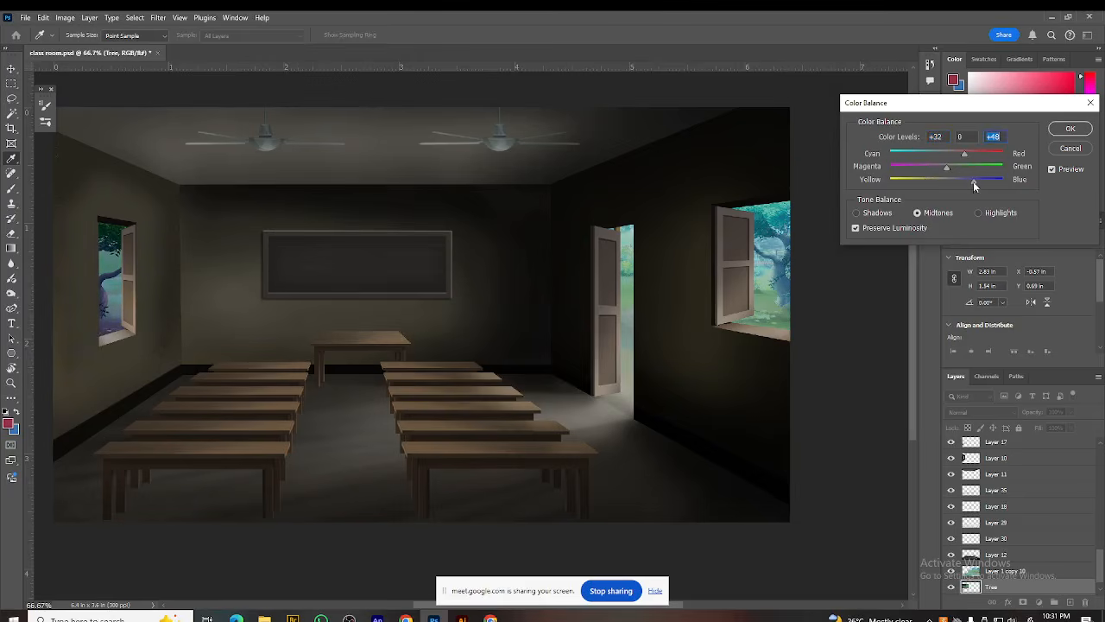
left_click(1069, 129)
key("v")
scroll(444, 420, "right", 1)
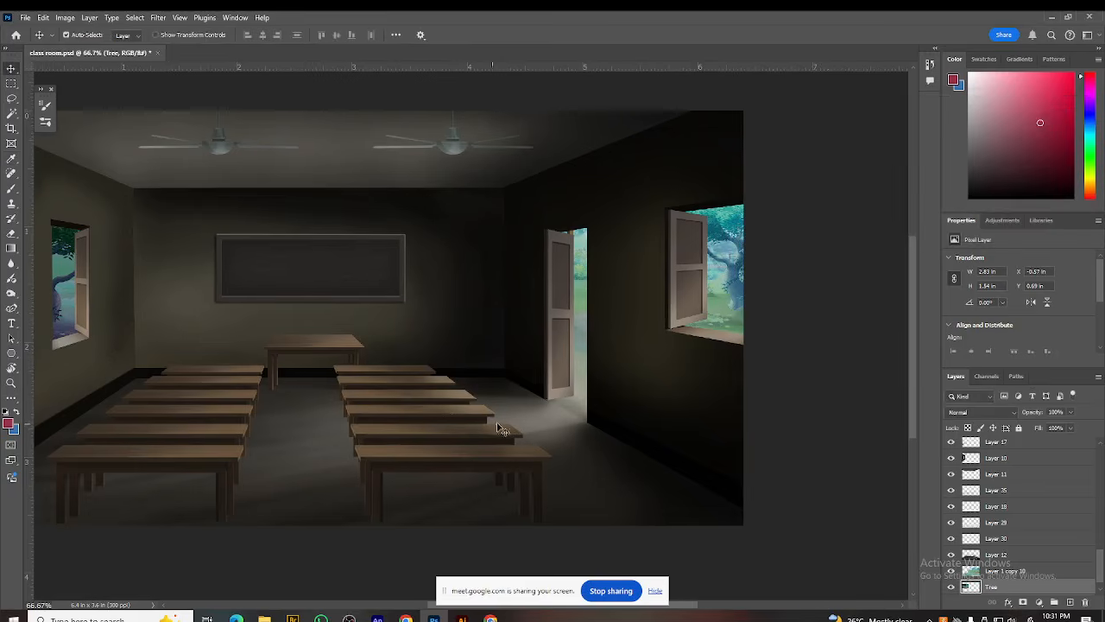
Step: Select the floor light from the doorway, Layer 18, and raise its opacity to strengthen the light
left_click(528, 420)
left_click(1070, 416)
left_click_drag(1050, 429, 1073, 427)
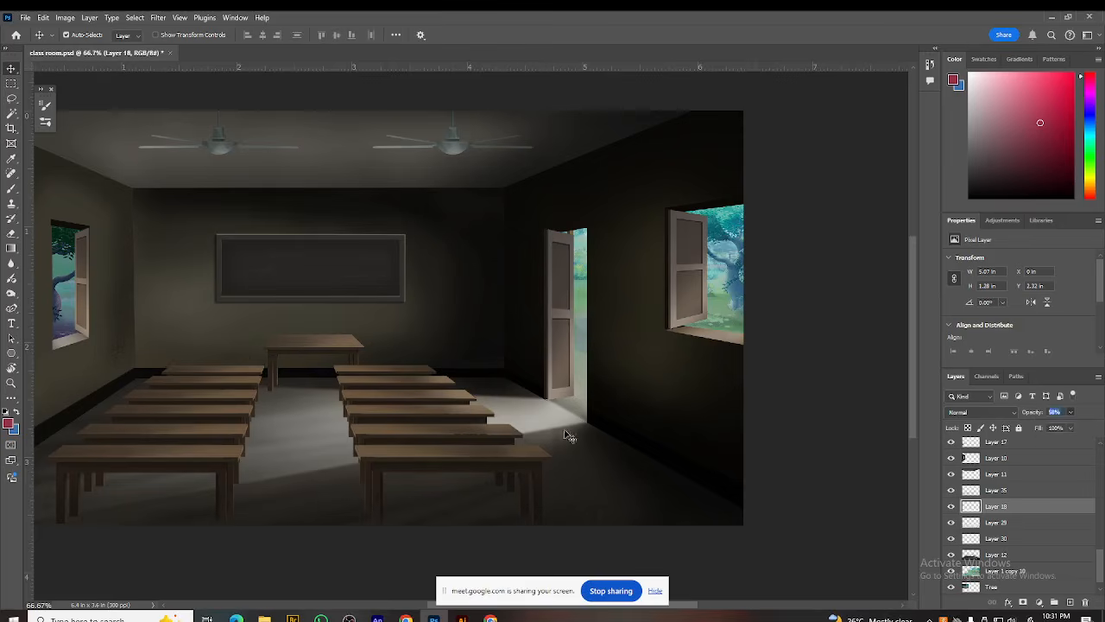
Step: Darken the bench shadows on Layer 35 with Levels, using a midtone of 1.09 and an output white of 62
key("c")
key("v")
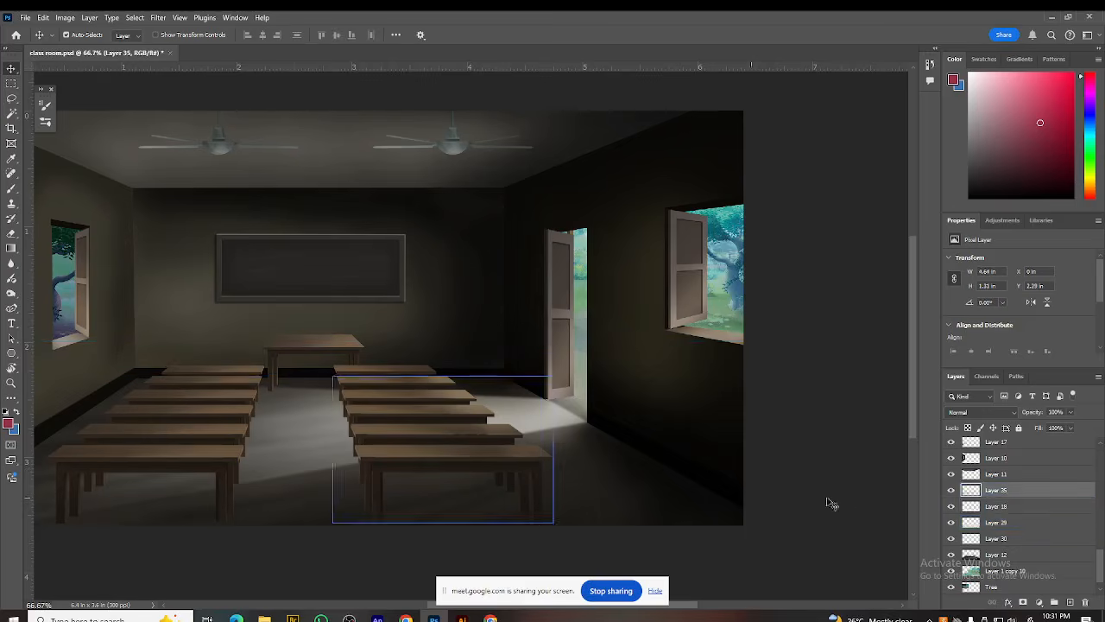
left_click(958, 490)
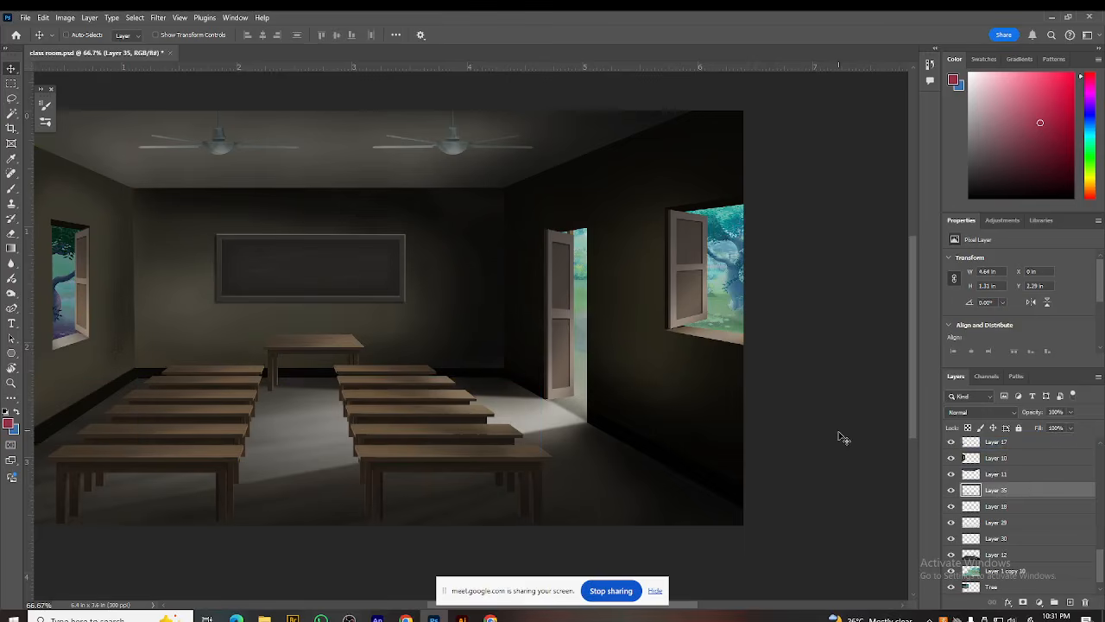
key("ctrl+l")
mouse_move(926, 196)
left_mouse_down()
mouse_move(981, 199)
mouse_move(924, 198)
left_mouse_up()
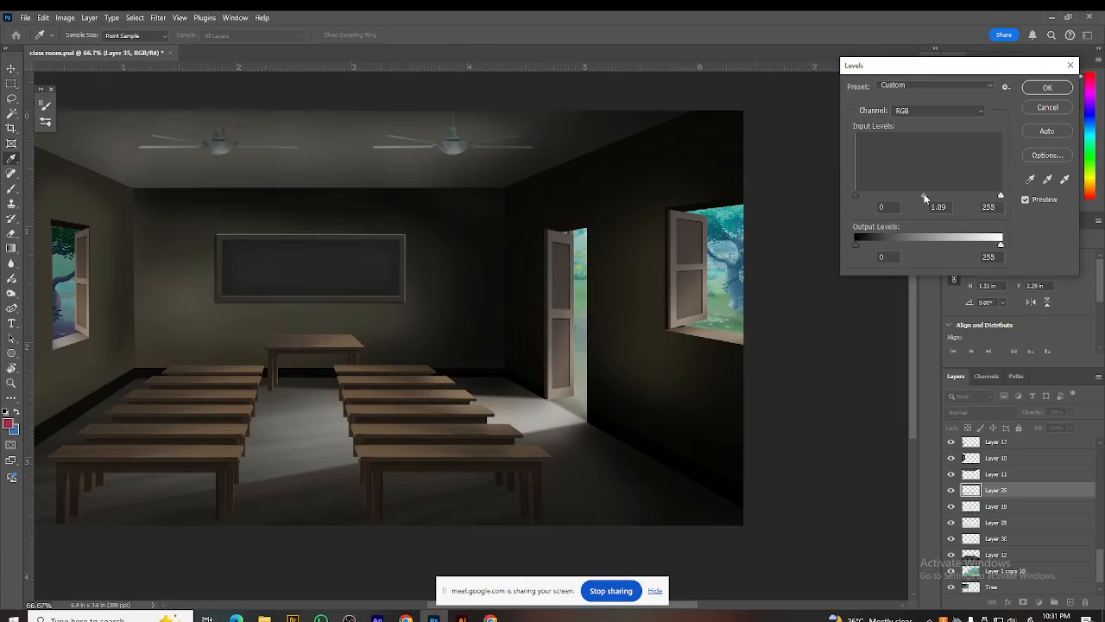
left_click_drag(1002, 244, 892, 246)
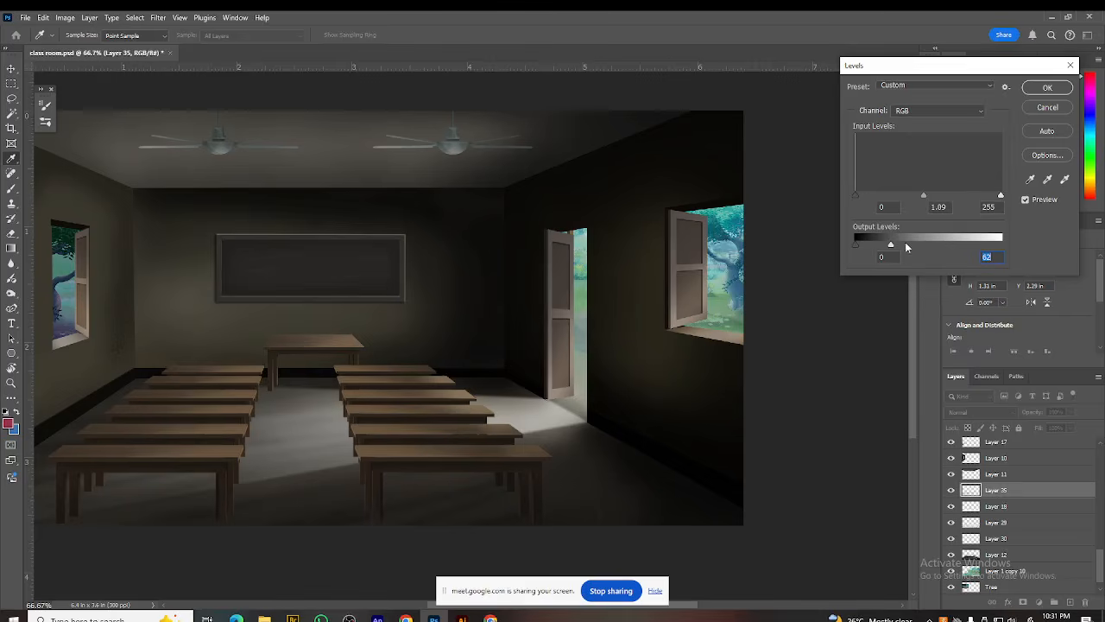
left_click(1046, 87)
Step: Try a duplicate of the bench shadow layer, Layer 35, and delete the copy again
key("v")
key("ctrl+j")
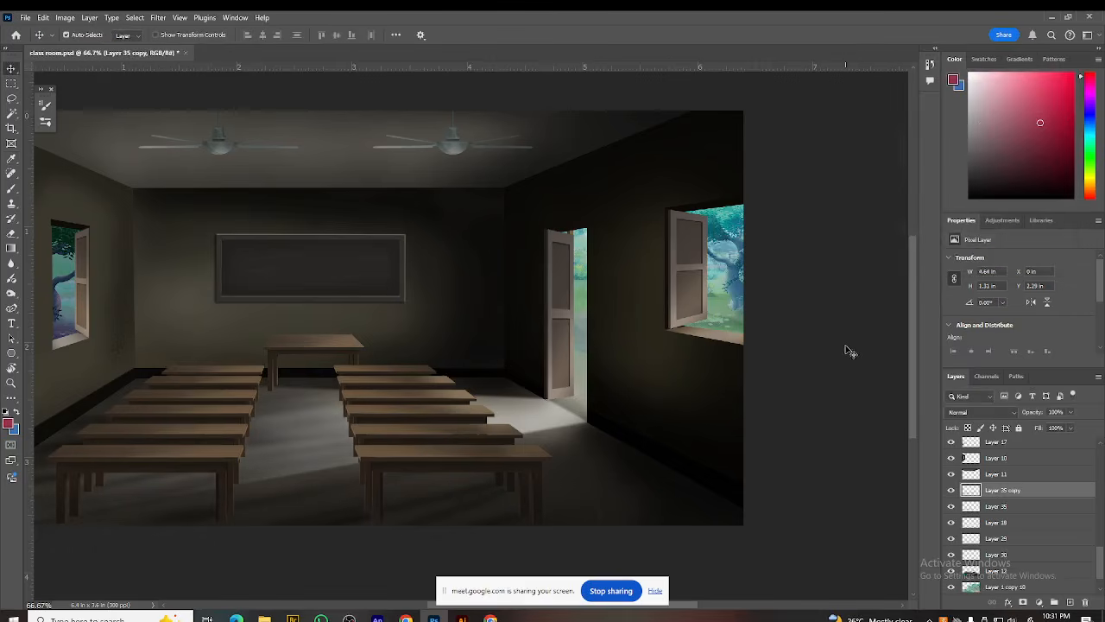
key("Delete")
Step: Hide and show Layer 35 to review the bench shadows on the floor, and keep that layer selected
left_click(951, 490)
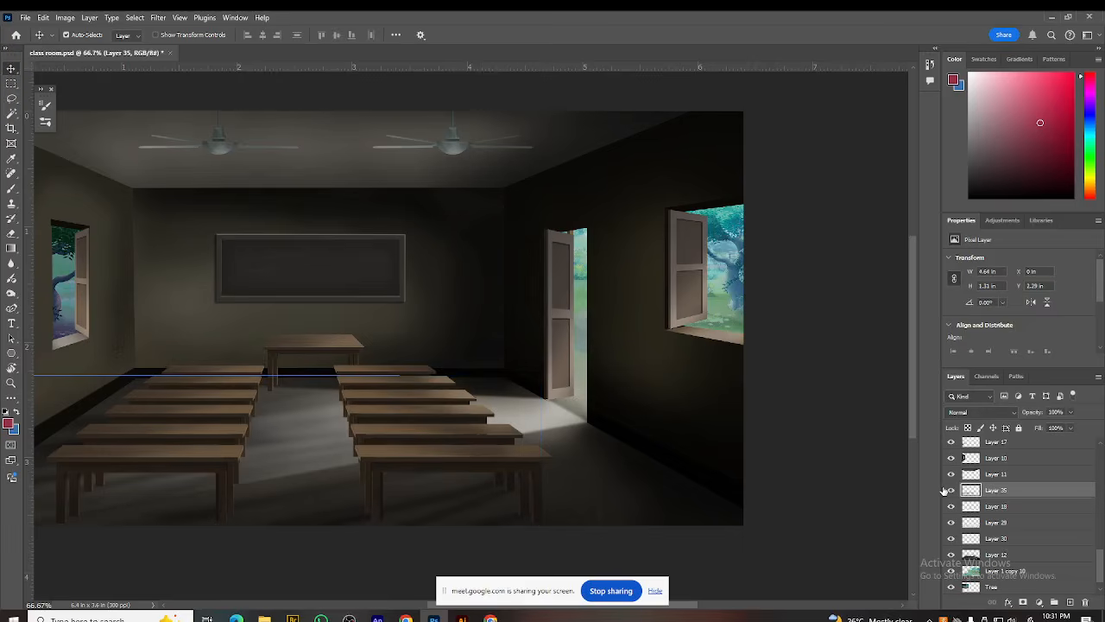
left_click(951, 490)
left_click(1016, 480)
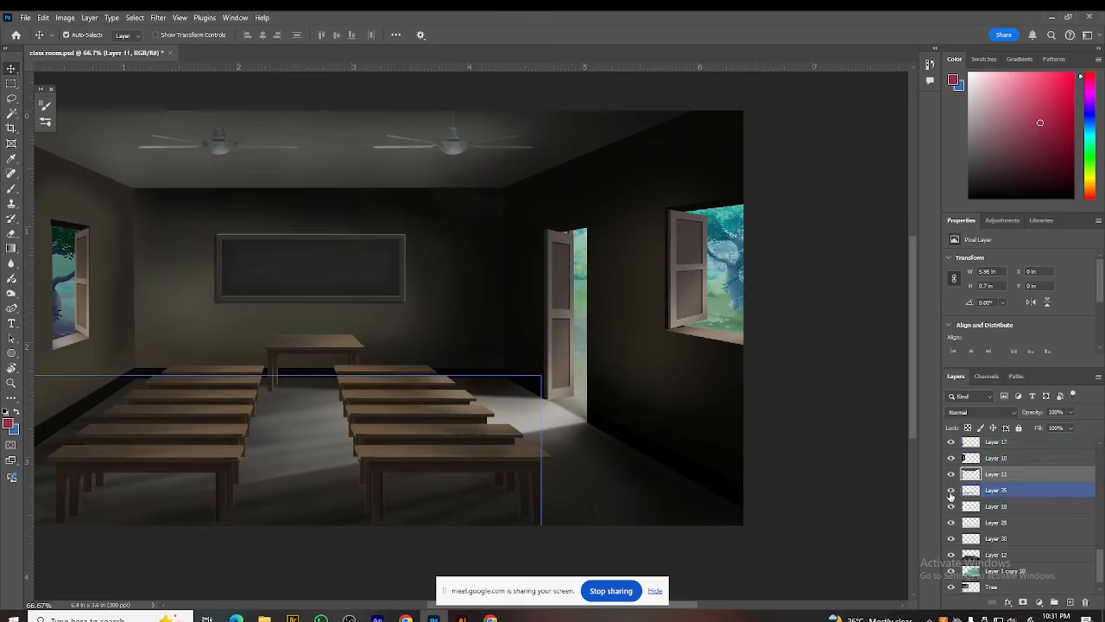
left_click(1034, 490)
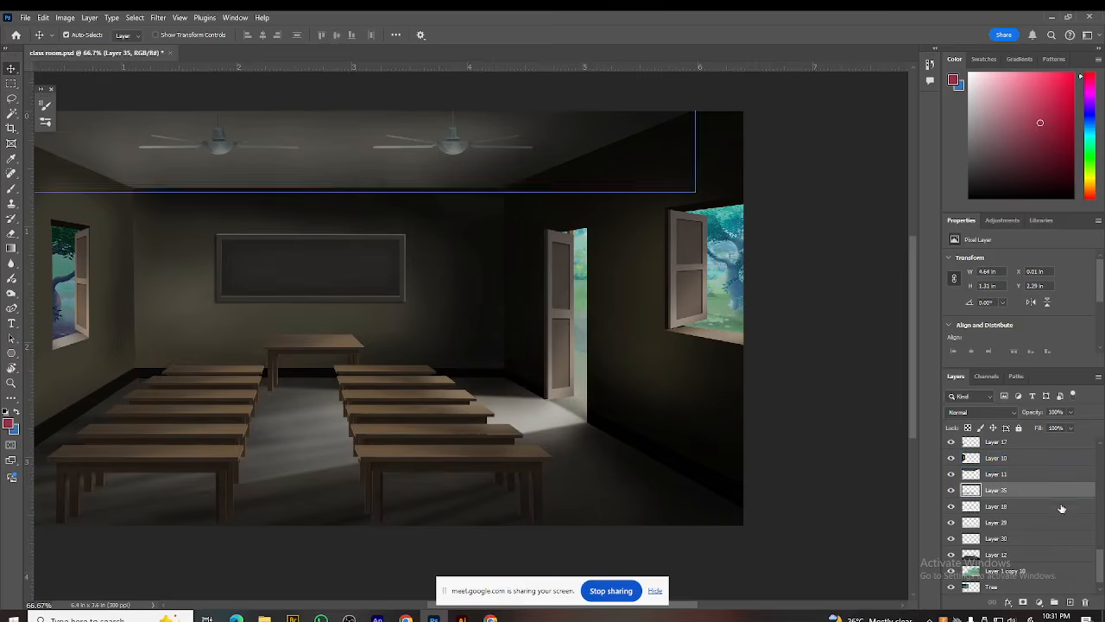
Step: Select the back wall, Layer 8, toggle its visibility to examine it, and try moving the blackboard before undoing the move
left_click_drag(1094, 553, 1101, 424)
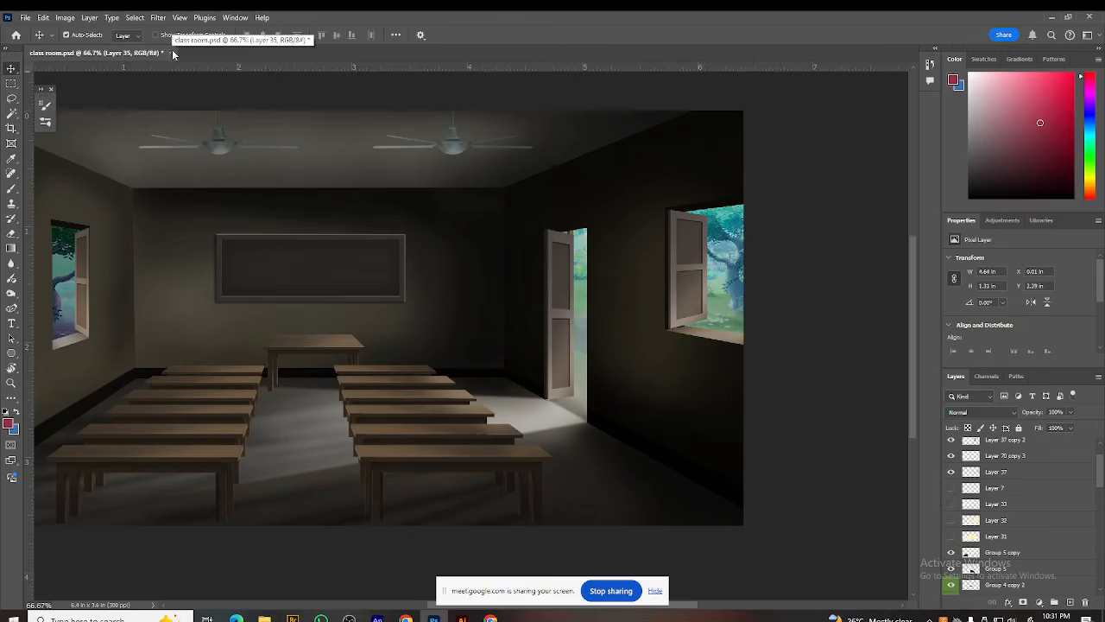
left_click(380, 217)
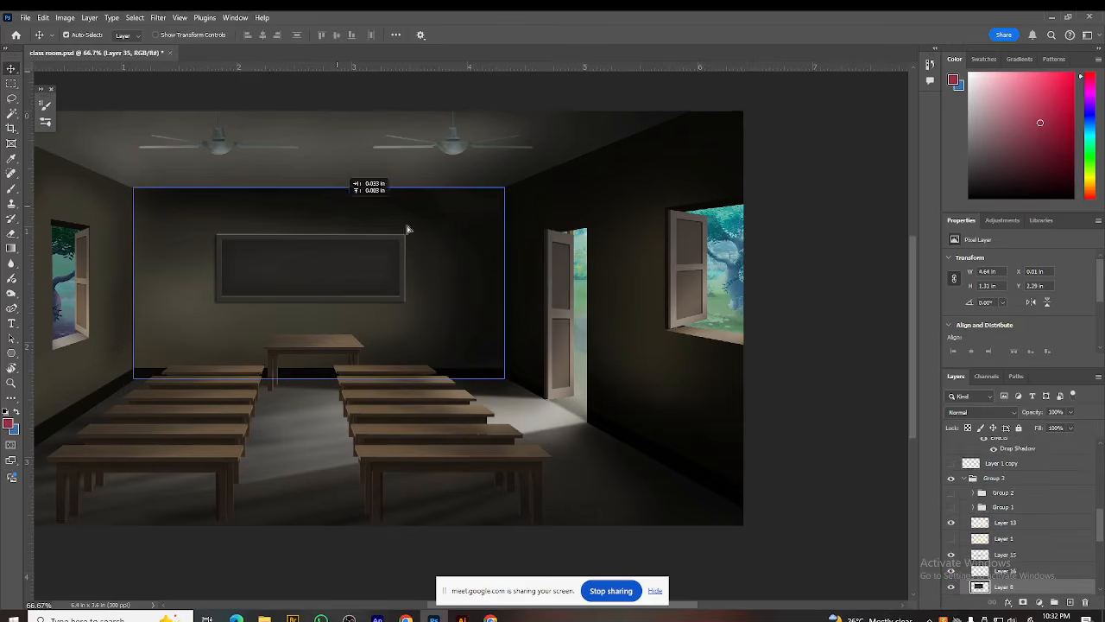
left_click(951, 586)
left_click(951, 587)
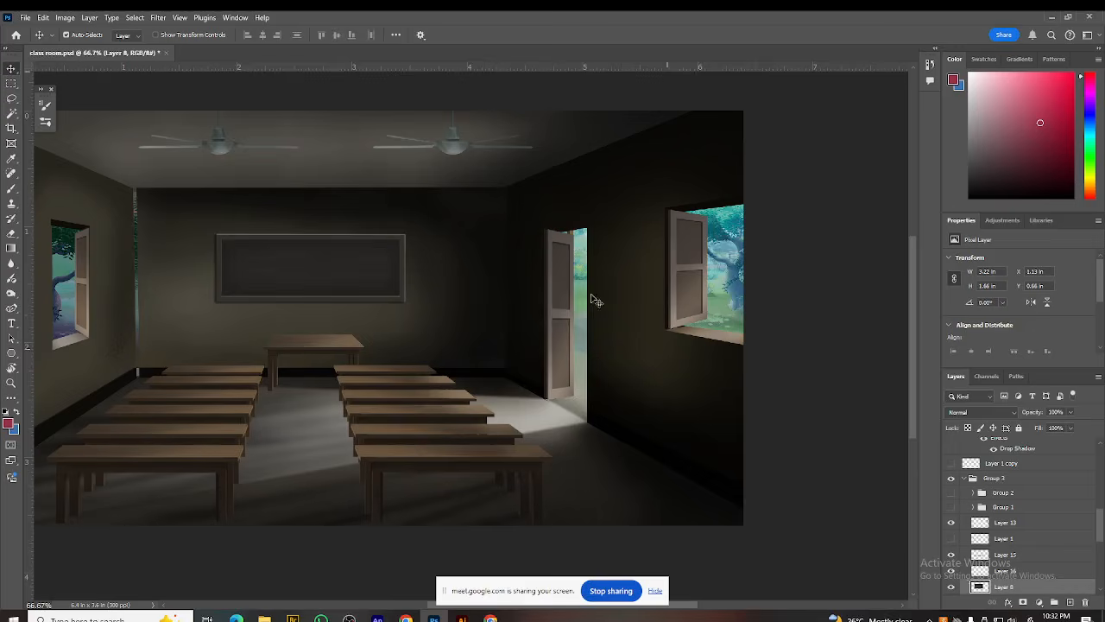
left_click_drag(328, 253, 488, 344)
key("ctrl+z")
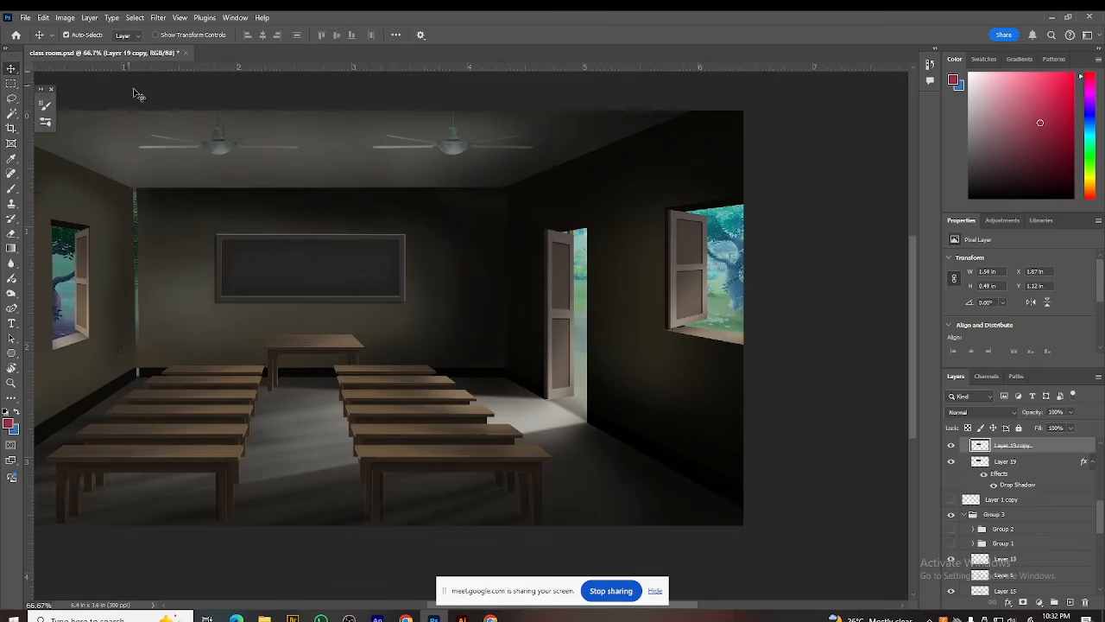
Step: Close the class room.psd document
left_click(184, 53)
left_click(532, 236)
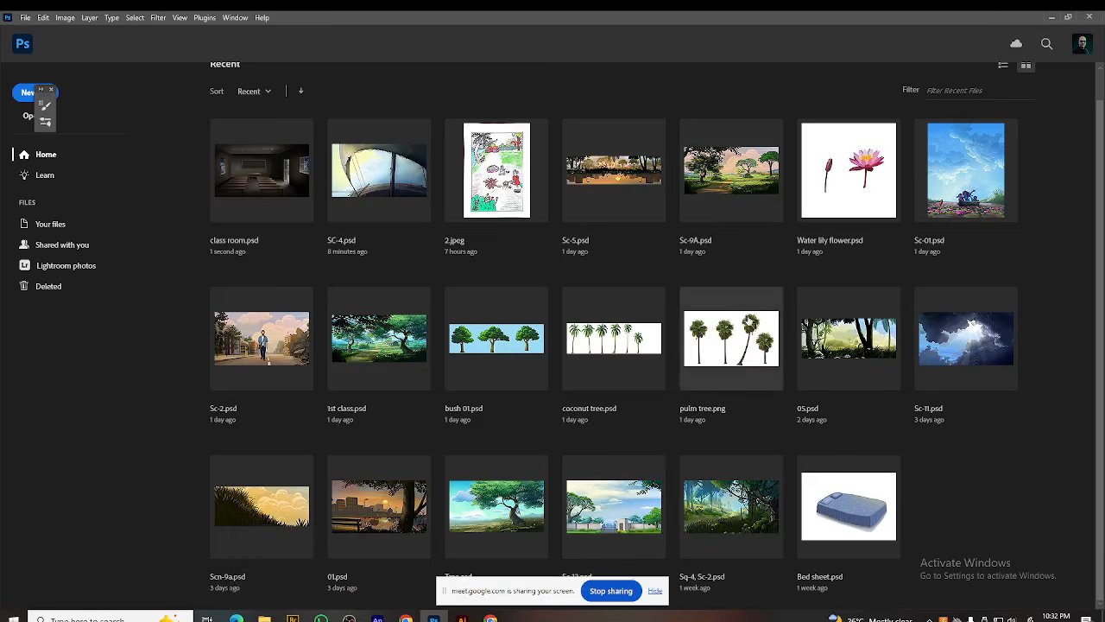
Step: Create a new 1920 x 1080 px document at 72 ppi from the HDTV 1080p film and video preset
key("ctrl+n")
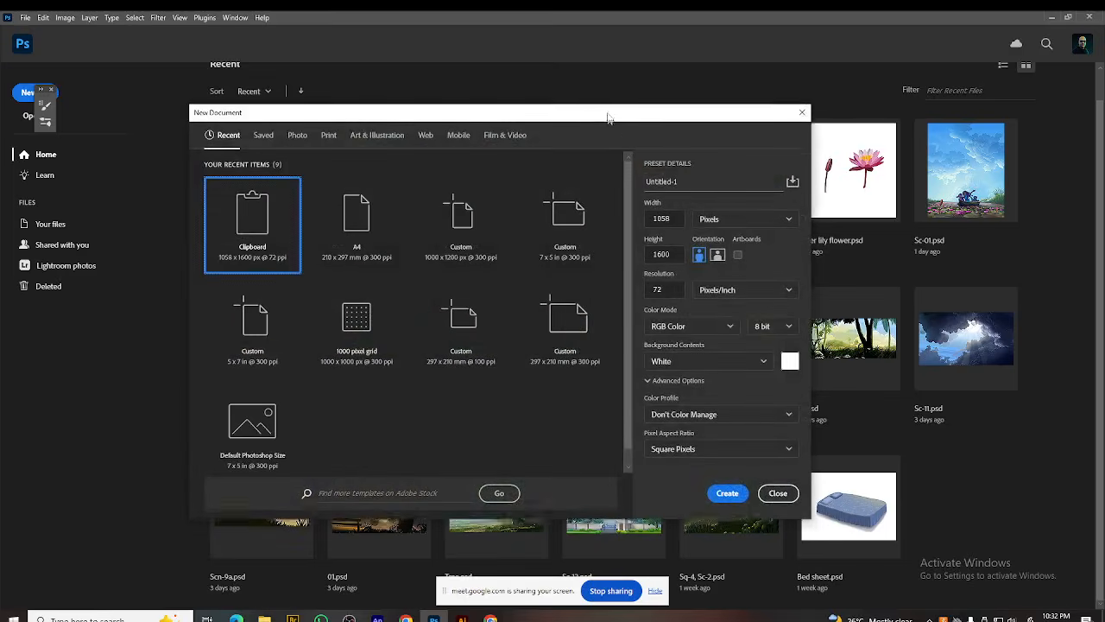
left_click(358, 202)
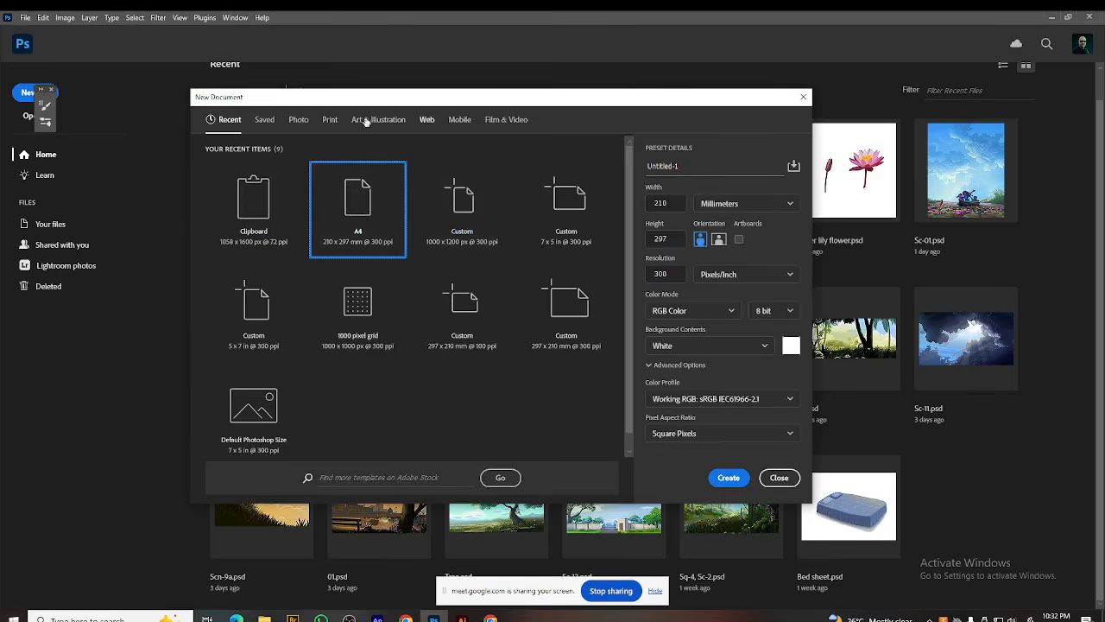
left_click(499, 121)
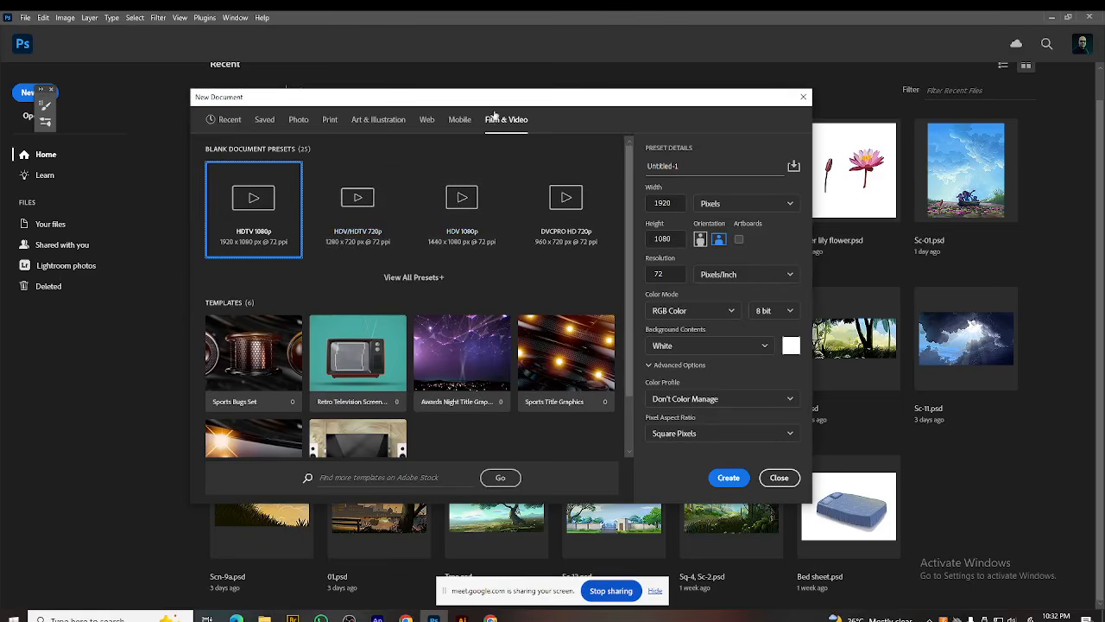
left_click_drag(507, 98, 452, 97)
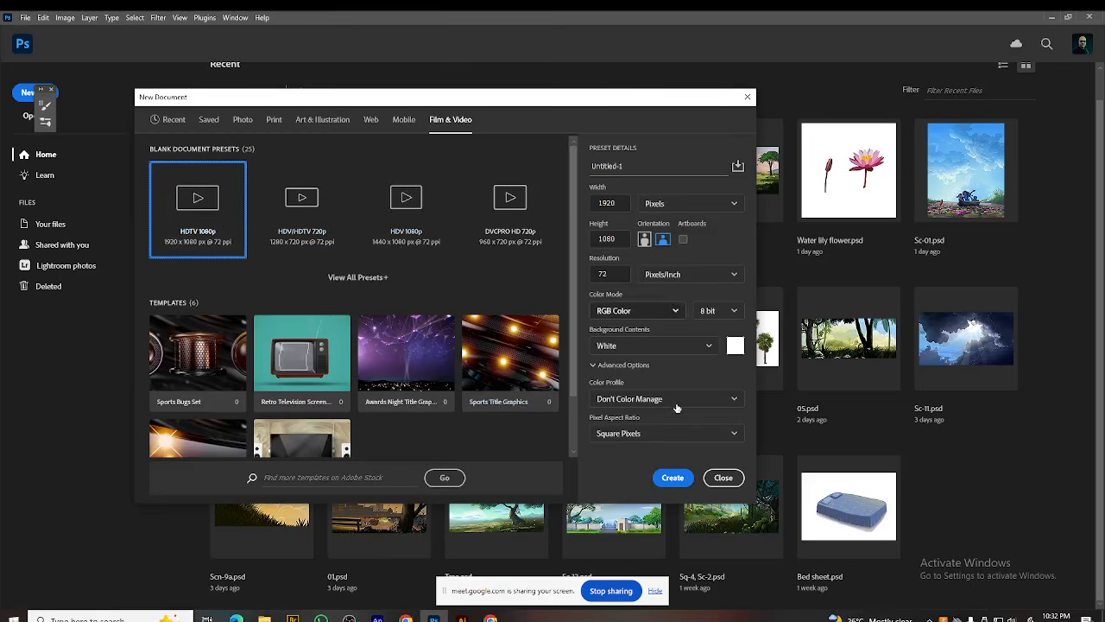
left_click(673, 477)
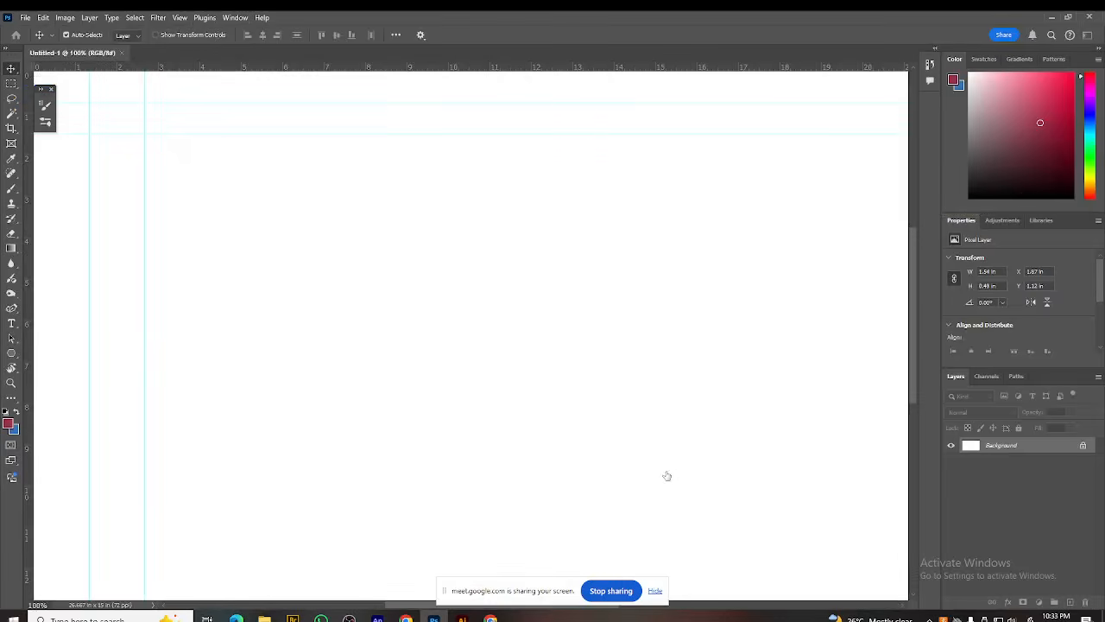
Step: Hide the guides on the new canvas and add an empty layer above the background
key("ctrl+semicolon")
key("ctrl+minus")
scroll(556, 443, "up", 1)
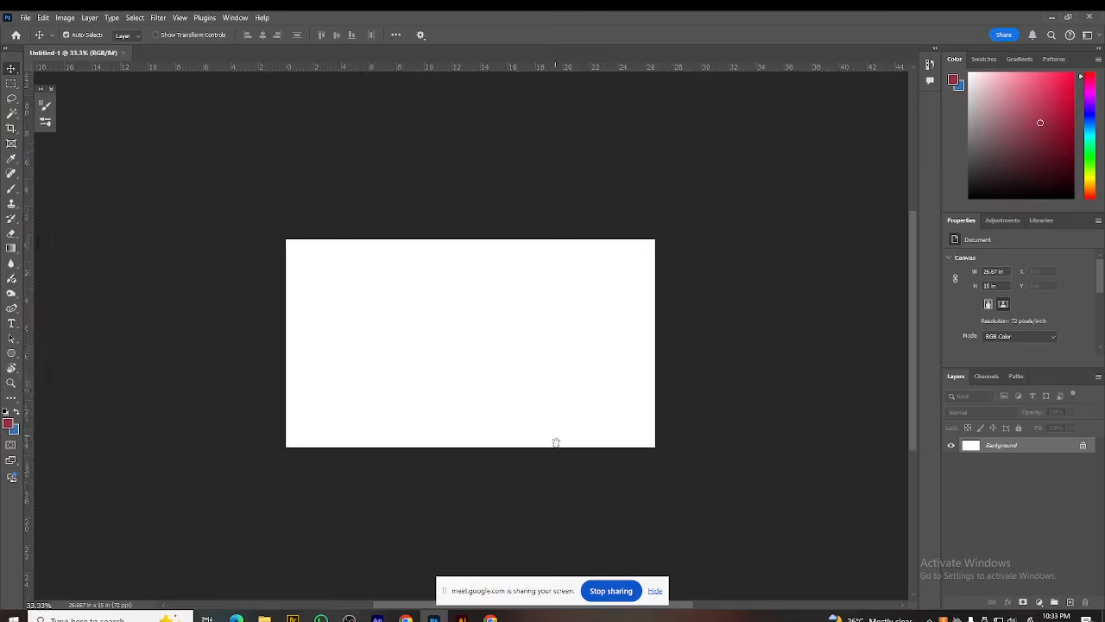
key("ctrl+plus")
left_click_drag(529, 378, 537, 345)
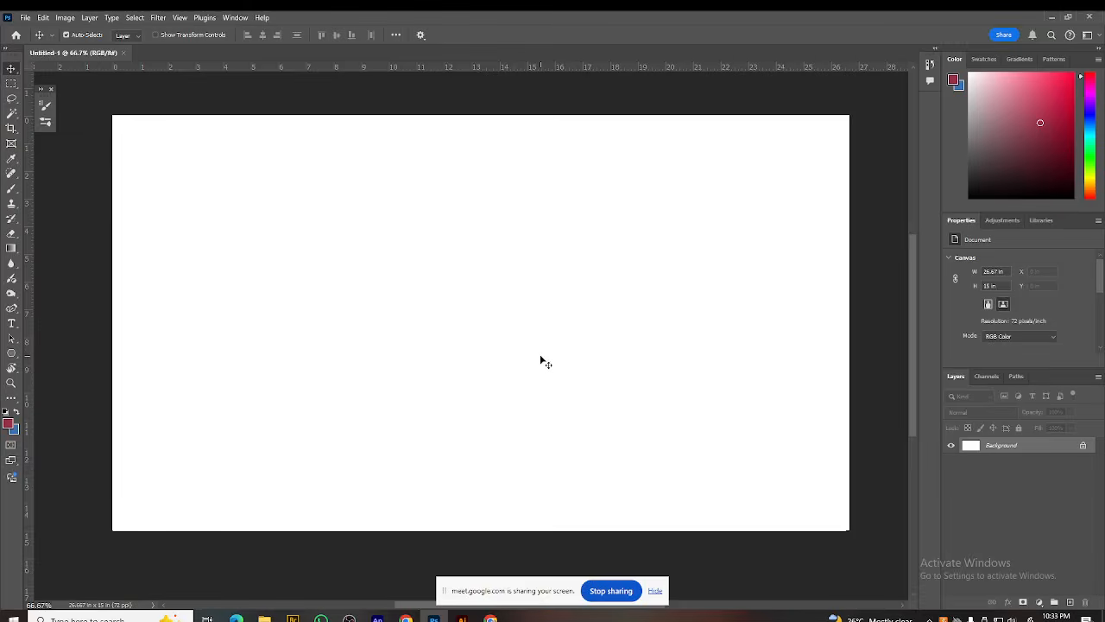
left_click(1069, 601)
left_click_drag(587, 396, 608, 392)
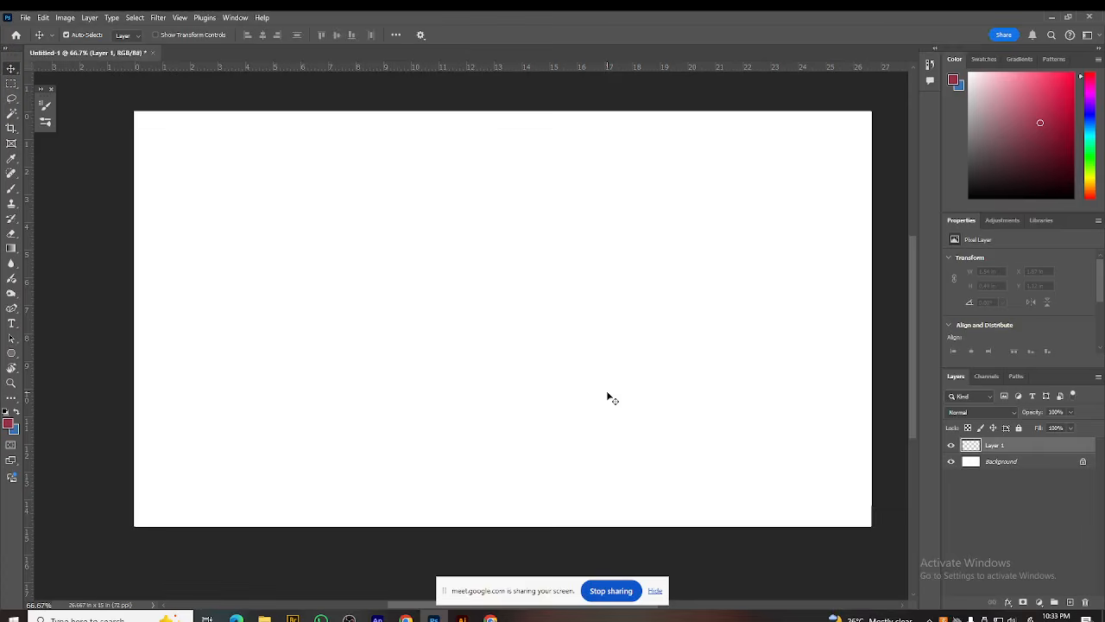
Step: Set up a small black brush at 26% opacity and sketch the left edge of a tree trunk on Layer 1
key("b")
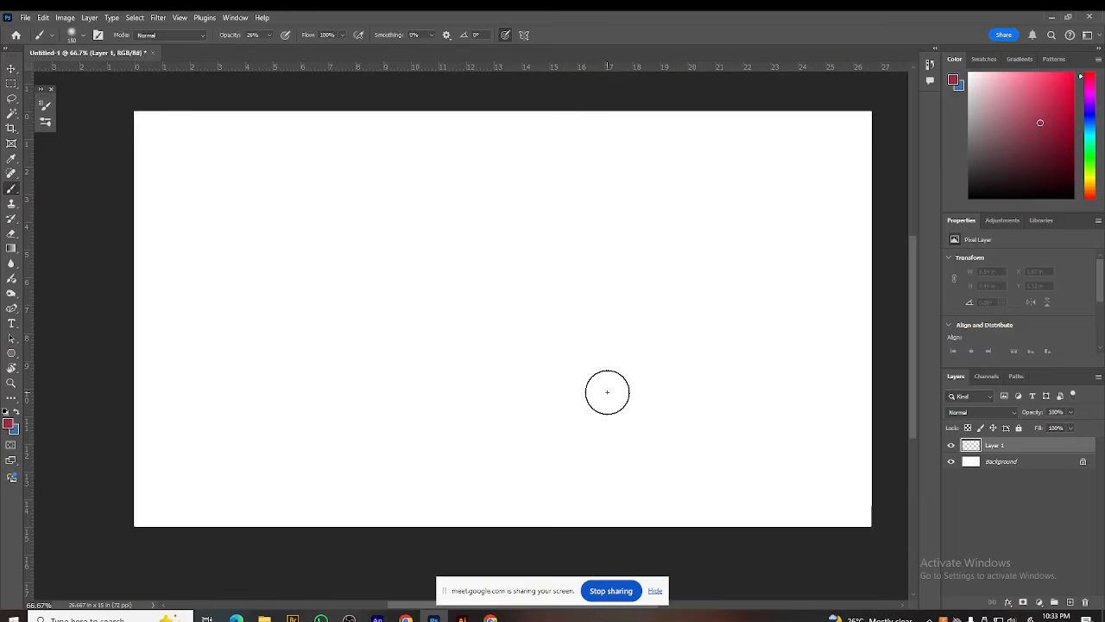
key("l")
key("b")
key("bracketleft")
key("bracketleft")
key("bracketleft")
left_click_drag(980, 185, 956, 207)
left_click_drag(368, 486, 400, 443)
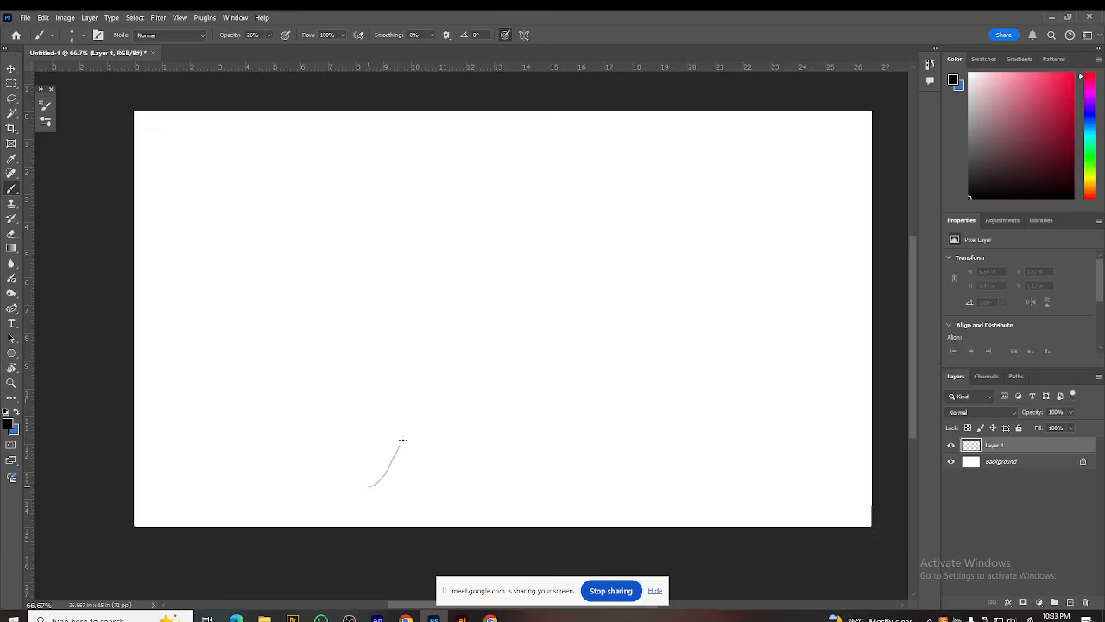
mouse_move(367, 492)
left_mouse_down()
mouse_move(375, 489)
mouse_move(399, 444)
mouse_move(389, 472)
mouse_move(395, 413)
left_mouse_up()
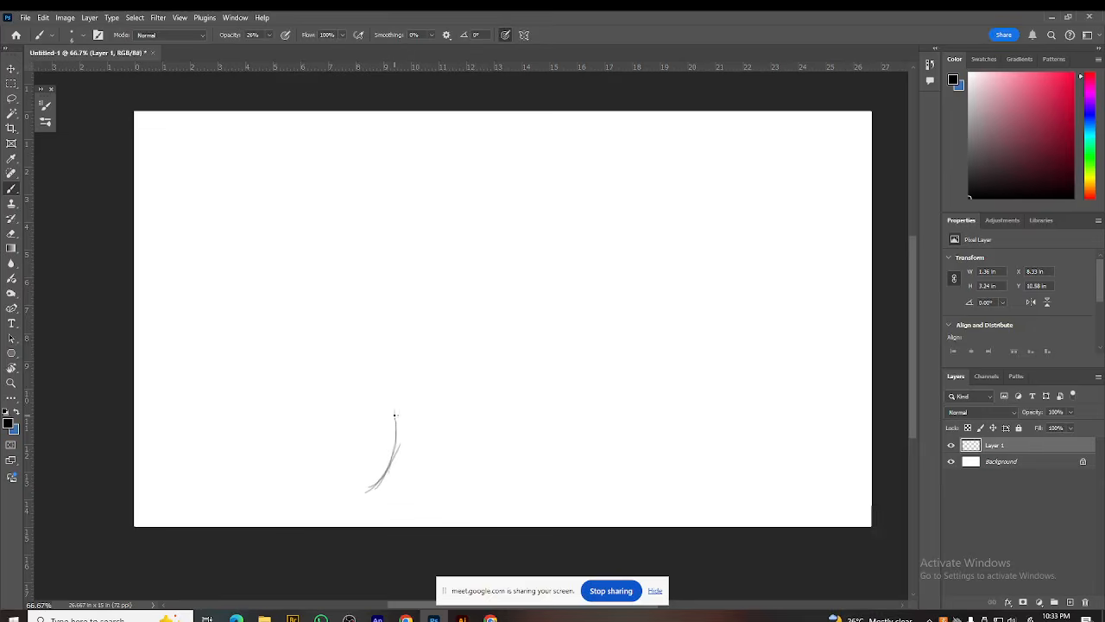
mouse_move(399, 406)
left_mouse_down()
mouse_move(405, 349)
mouse_move(408, 386)
mouse_move(407, 344)
left_mouse_up()
Step: Sketch the trunk's right edge and the first branches splitting off both sides at its upper end
left_click_drag(439, 491, 429, 453)
left_click_drag(428, 443, 437, 363)
left_click_drag(437, 371, 476, 351)
key("ctrl+z")
key("ctrl+z")
left_click_drag(437, 369, 469, 343)
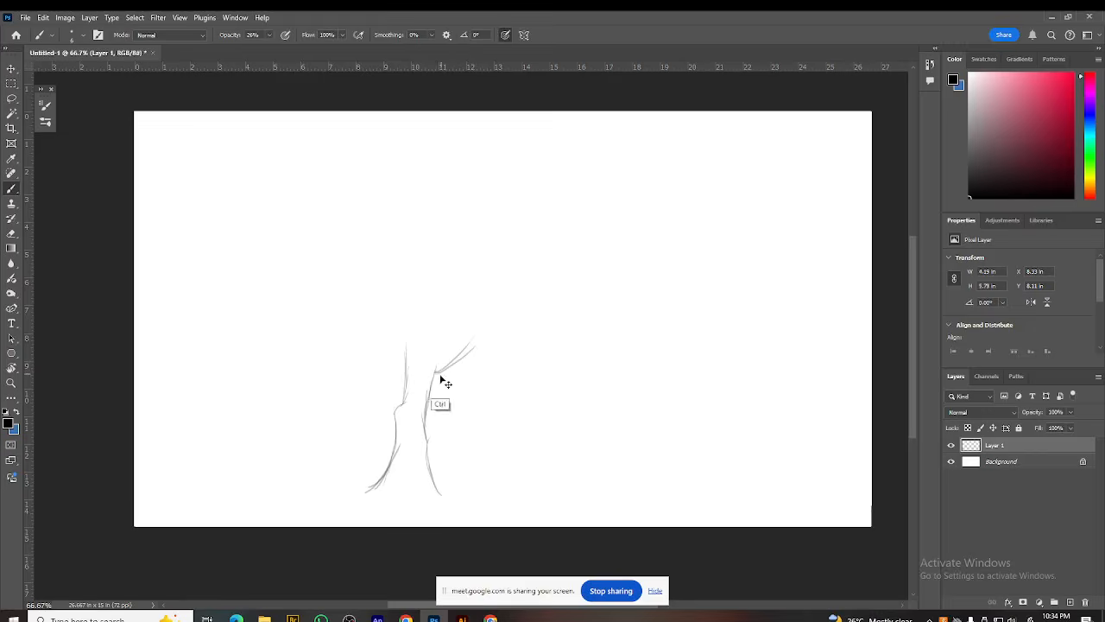
mouse_move(434, 357)
left_mouse_down()
mouse_move(469, 330)
mouse_move(435, 308)
left_mouse_up()
mouse_move(406, 345)
left_mouse_down()
mouse_move(359, 290)
mouse_move(407, 325)
mouse_move(410, 297)
left_mouse_up()
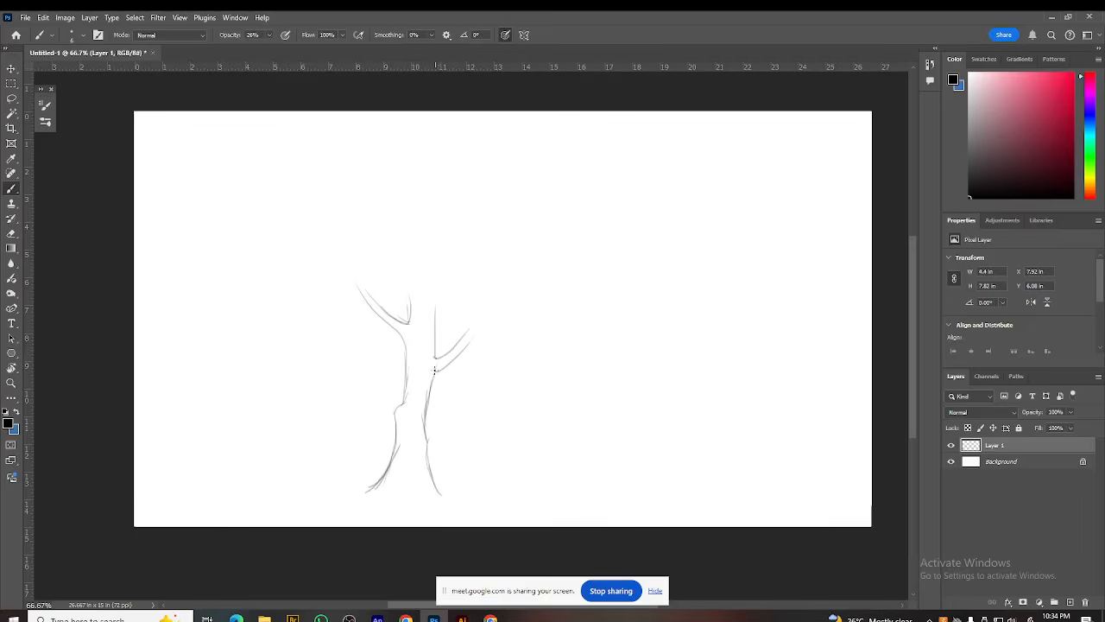
Step: Redraw the trunk's left edge and erase the old line beside it with a small eraser
left_click_drag(405, 347, 397, 398)
left_click_drag(405, 357, 394, 443)
key("e")
key("bracketleft")
key("bracketleft")
key("bracketleft")
key("bracketleft")
key("bracketleft")
key("bracketleft")
key("bracketleft")
key("bracketleft")
key("bracketleft")
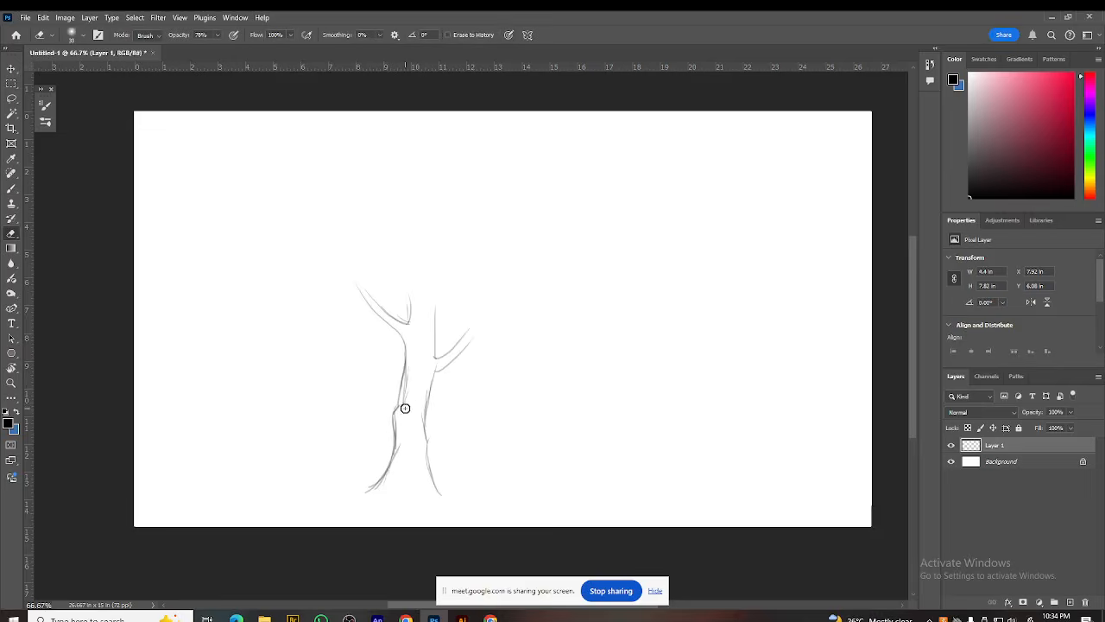
left_click_drag(402, 408, 407, 372)
key("b")
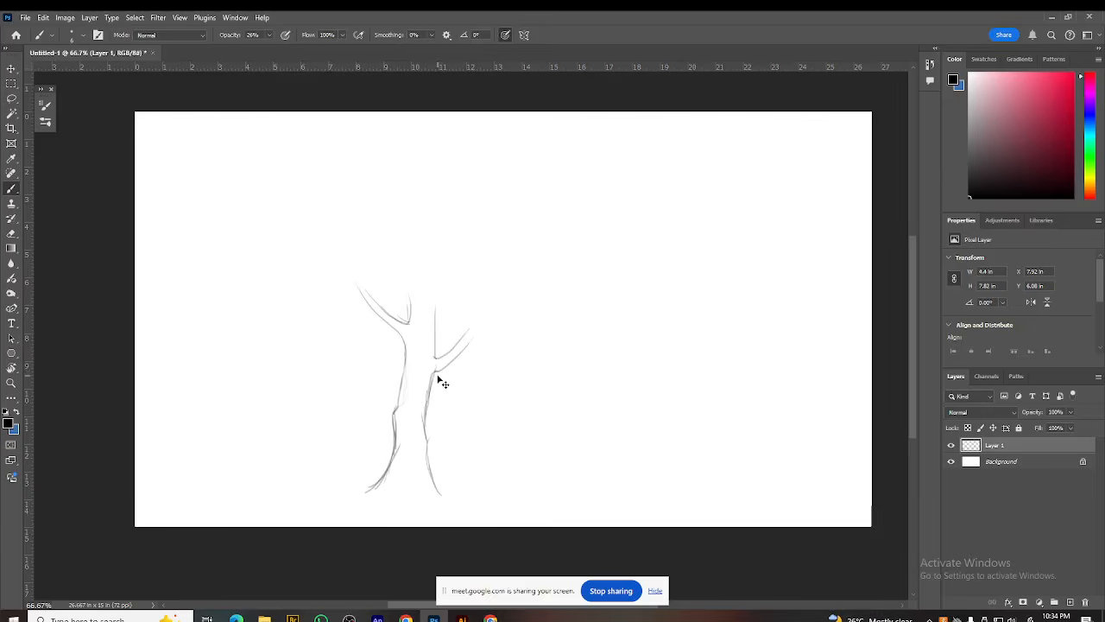
Step: Darken the trunk's right edge and sketch tufts of grass and ground lines at both sides of its base
left_click_drag(436, 369, 427, 453)
mouse_move(427, 406)
left_mouse_down()
mouse_move(429, 475)
mouse_move(443, 494)
left_mouse_up()
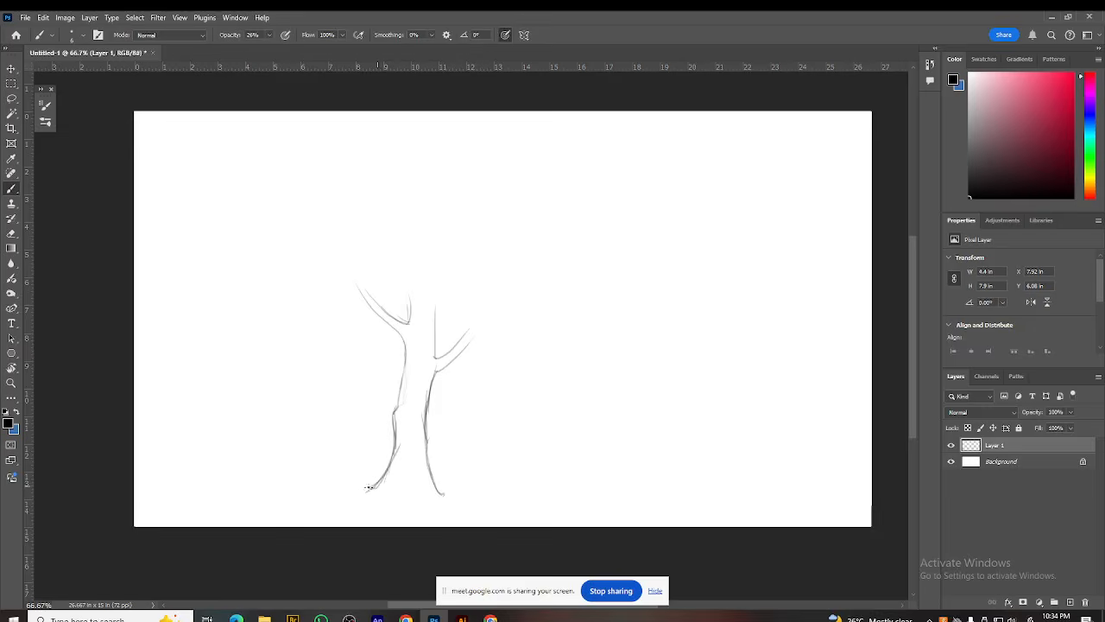
left_click_drag(363, 489, 341, 497)
mouse_move(442, 492)
left_mouse_down()
mouse_move(463, 482)
mouse_move(467, 494)
mouse_move(502, 495)
left_mouse_up()
key("space")
mouse_move(464, 448)
left_mouse_down()
mouse_move(486, 408)
mouse_move(464, 391)
mouse_move(489, 393)
mouse_move(488, 417)
mouse_move(518, 447)
left_mouse_up()
key("space")
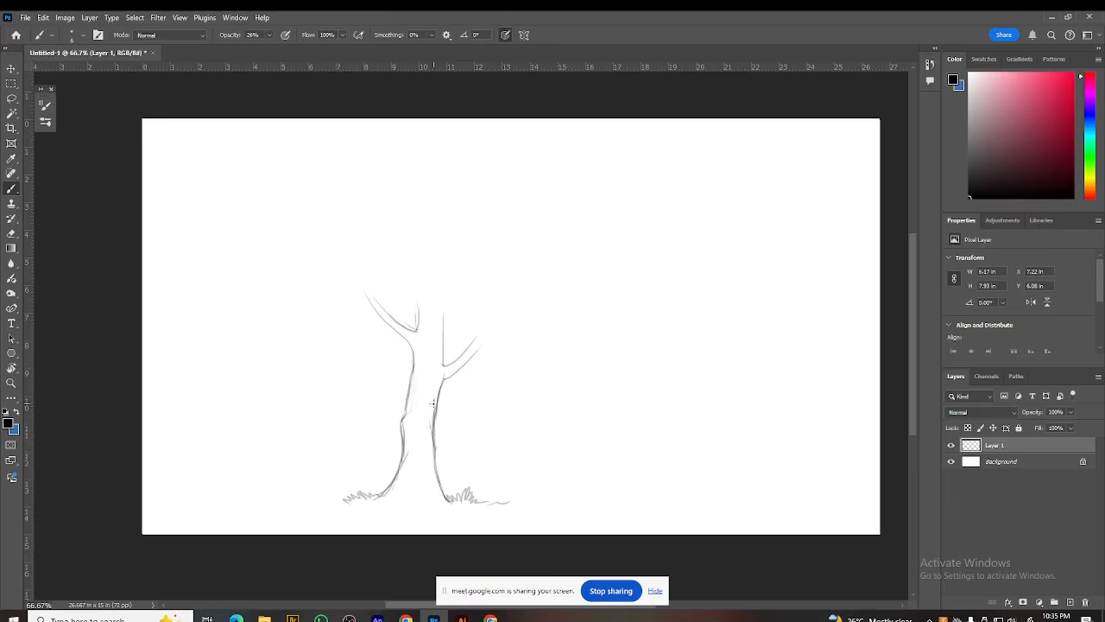
Step: Redraw the trunk's right edge with a straighter line and erase the stray strokes next to it
left_click_drag(442, 385, 437, 431)
left_click_drag(442, 386, 448, 500)
key("e")
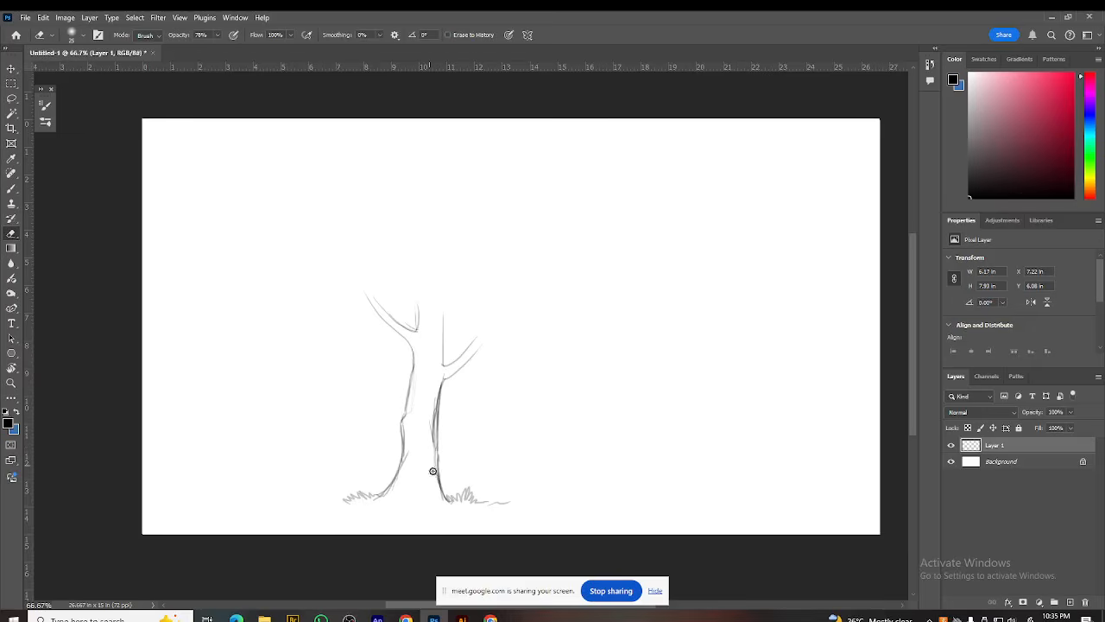
mouse_move(429, 419)
left_mouse_down()
mouse_move(432, 437)
mouse_move(437, 370)
mouse_move(432, 392)
left_mouse_up()
scroll(449, 446, "up", 2)
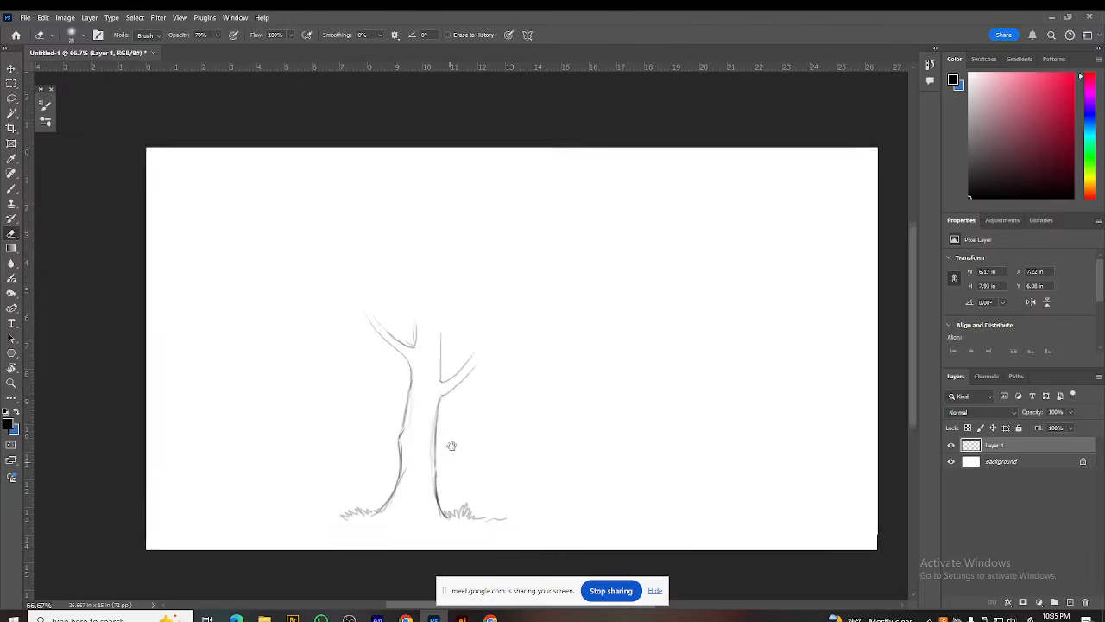
Step: Fork the tree's right branch into an upright and a sideways limb, and extend the other branch tips
key("b")
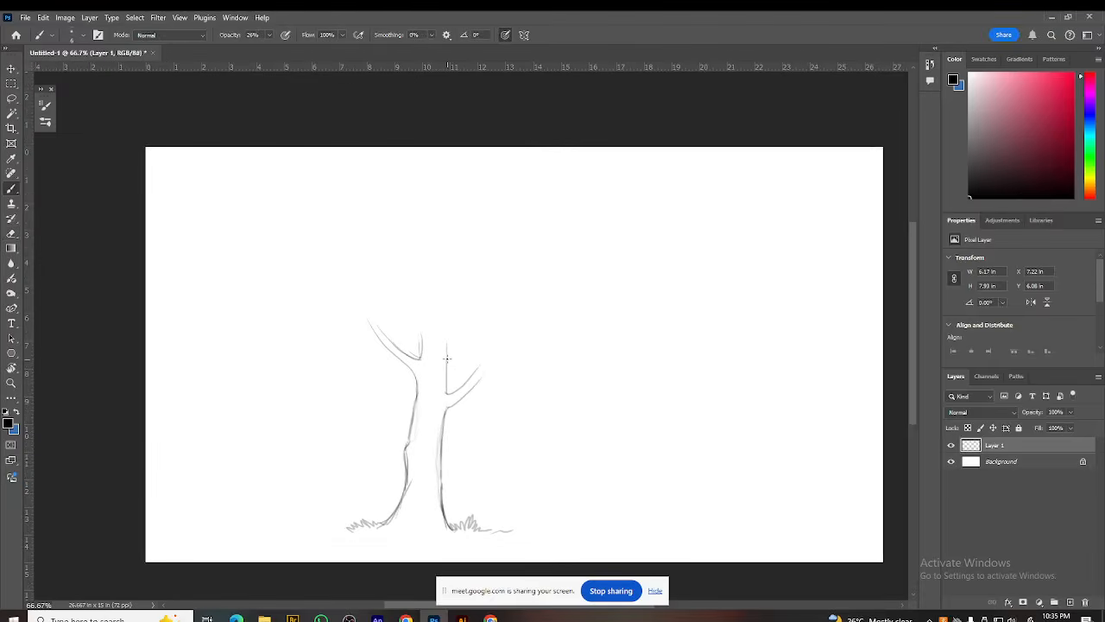
left_click_drag(446, 354, 450, 343)
left_click_drag(481, 373, 482, 337)
left_click_drag(482, 375, 524, 358)
mouse_move(488, 321)
left_mouse_down()
mouse_move(482, 367)
mouse_move(487, 350)
mouse_move(489, 363)
mouse_move(549, 342)
left_mouse_up()
key("ctrl+z")
left_click_drag(484, 368, 546, 342)
left_click_drag(490, 371, 558, 332)
left_click_drag(385, 338, 371, 322)
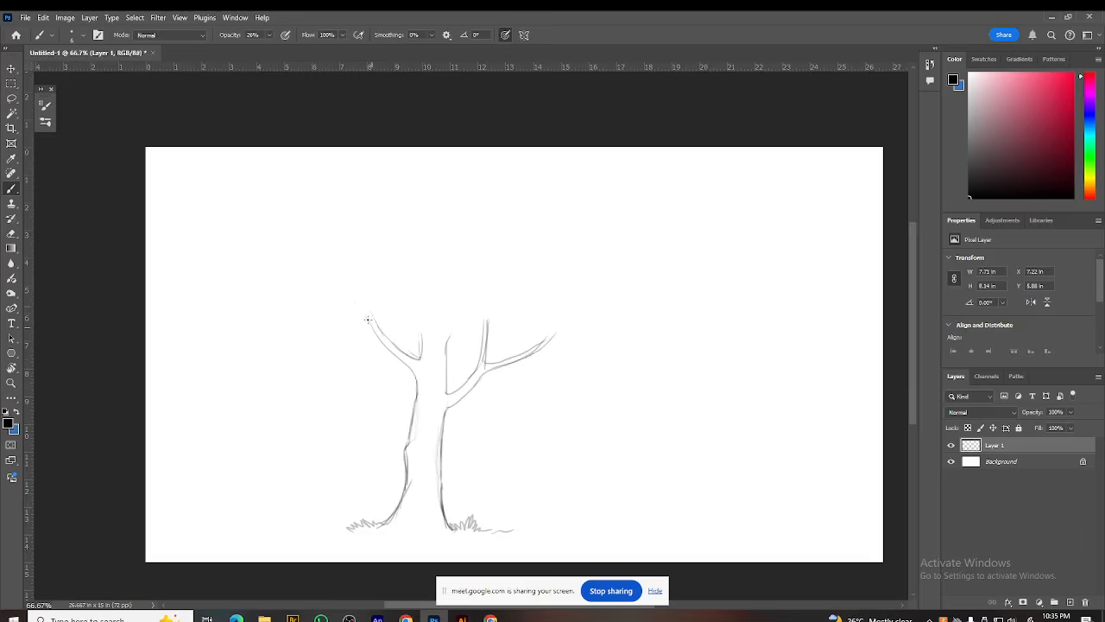
left_click_drag(448, 349, 451, 314)
left_click_drag(478, 436, 495, 460)
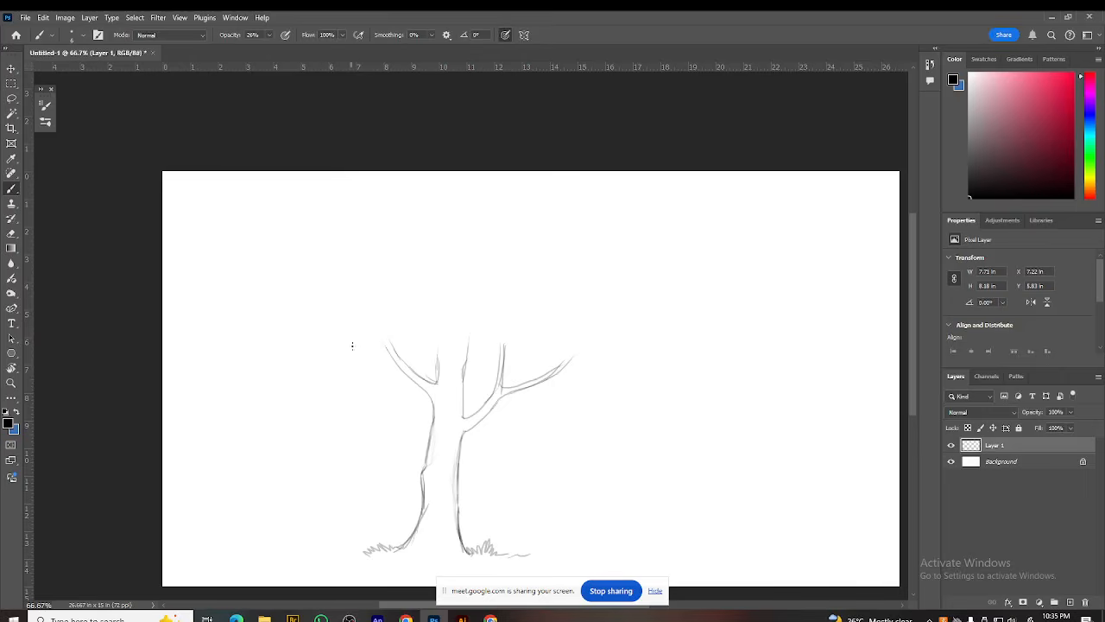
Step: Try sketching a second, curved trunk beside the tree and undo its strokes
left_click_drag(466, 439, 403, 345)
mouse_move(541, 437)
left_mouse_down()
mouse_move(566, 363)
mouse_move(660, 297)
mouse_move(677, 233)
left_mouse_up()
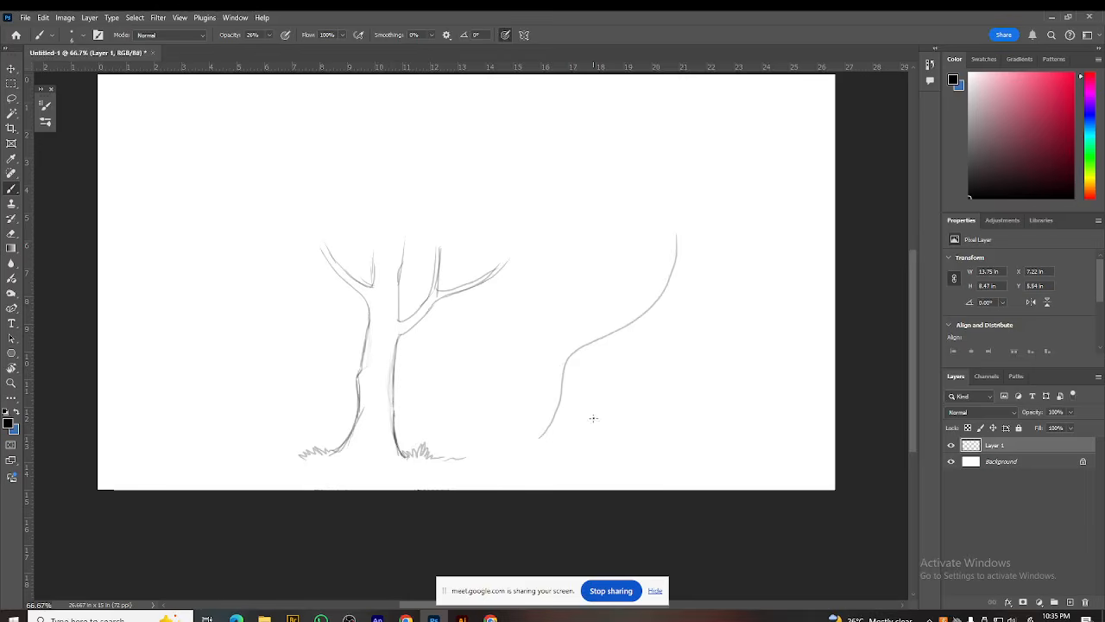
mouse_move(639, 447)
left_mouse_down()
mouse_move(612, 416)
mouse_move(607, 388)
mouse_move(685, 304)
mouse_move(694, 231)
left_mouse_up()
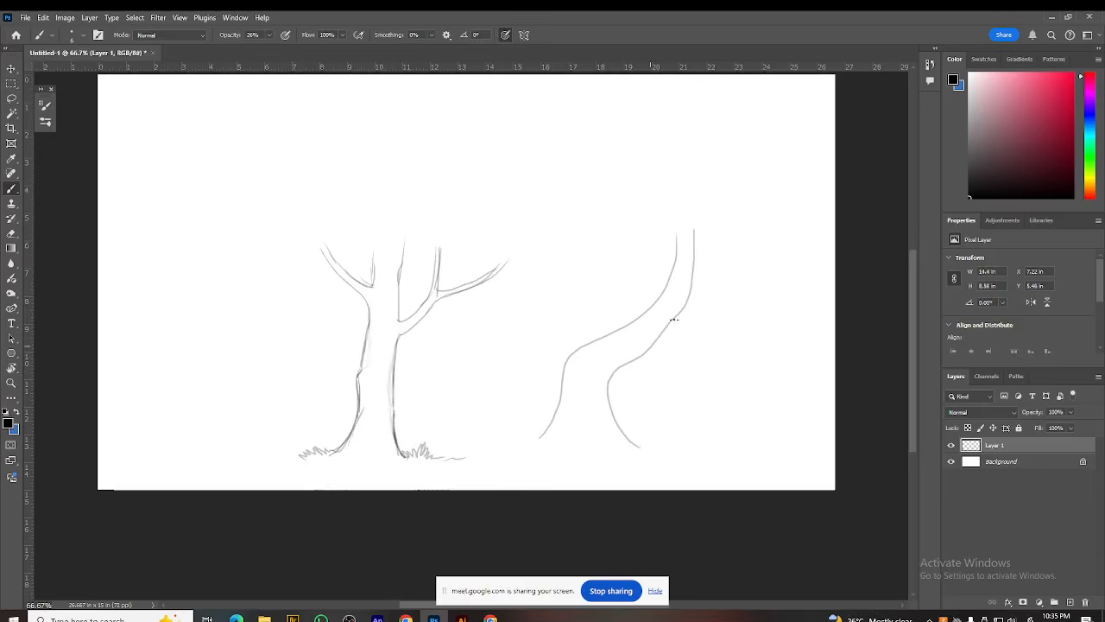
key("ctrl+z")
key("ctrl+z")
key("ctrl+z")
key("ctrl+z")
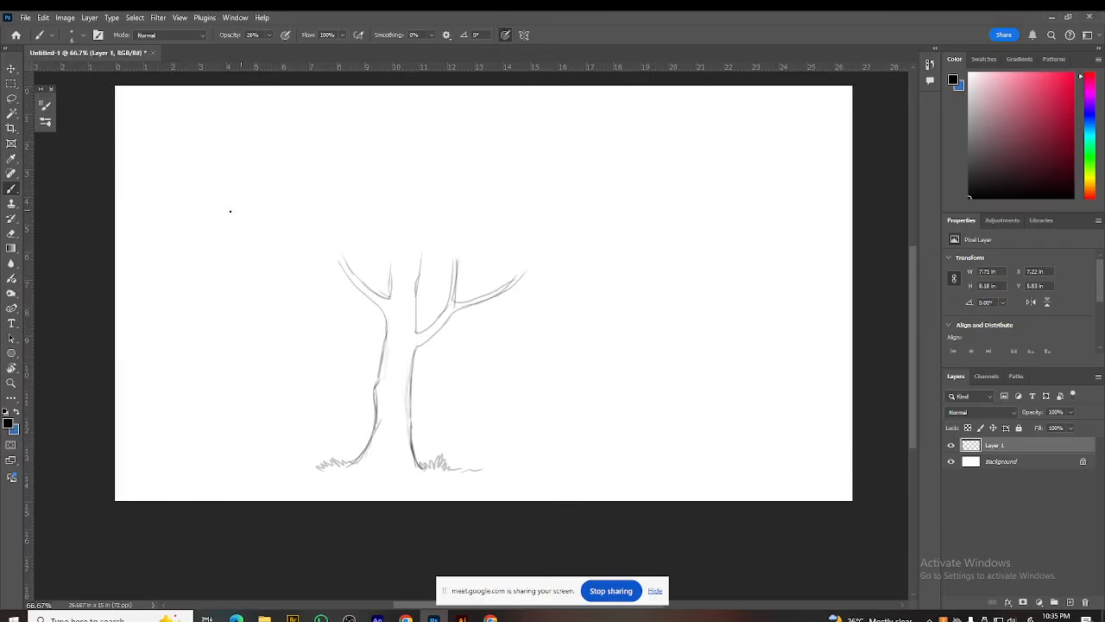
Step: Outline the leafy crown with scalloped strokes along its lower-left edge, left side and top
mouse_move(222, 252)
left_mouse_down()
mouse_move(249, 290)
mouse_move(299, 265)
mouse_move(318, 273)
mouse_move(347, 254)
mouse_move(369, 257)
left_mouse_up()
left_click_drag(411, 360, 438, 385)
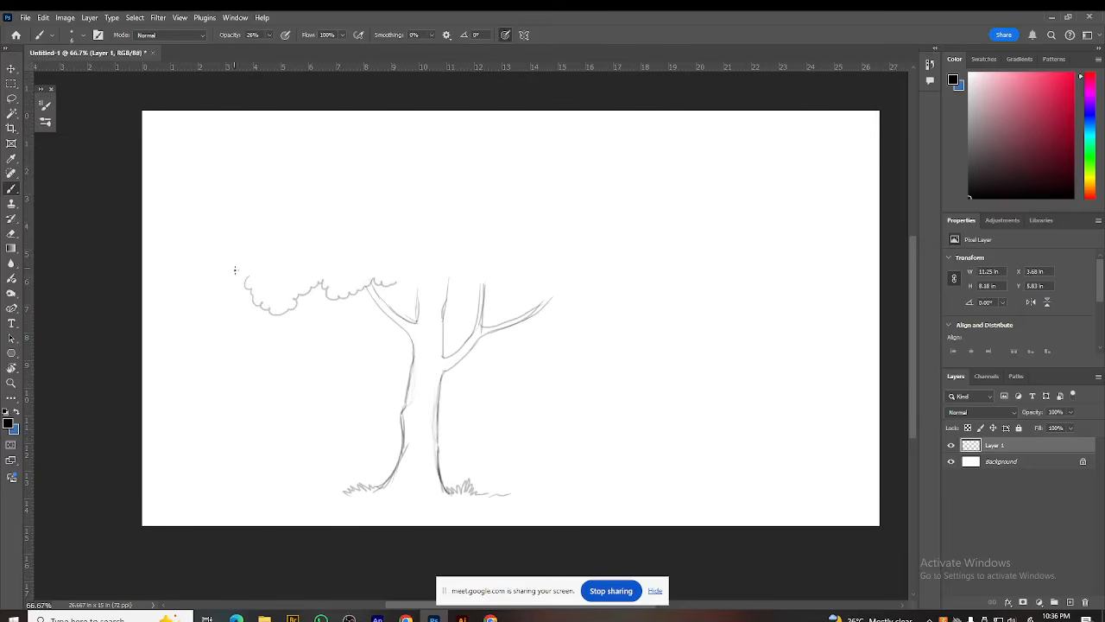
left_click_drag(246, 277, 229, 268)
left_click_drag(305, 162, 304, 162)
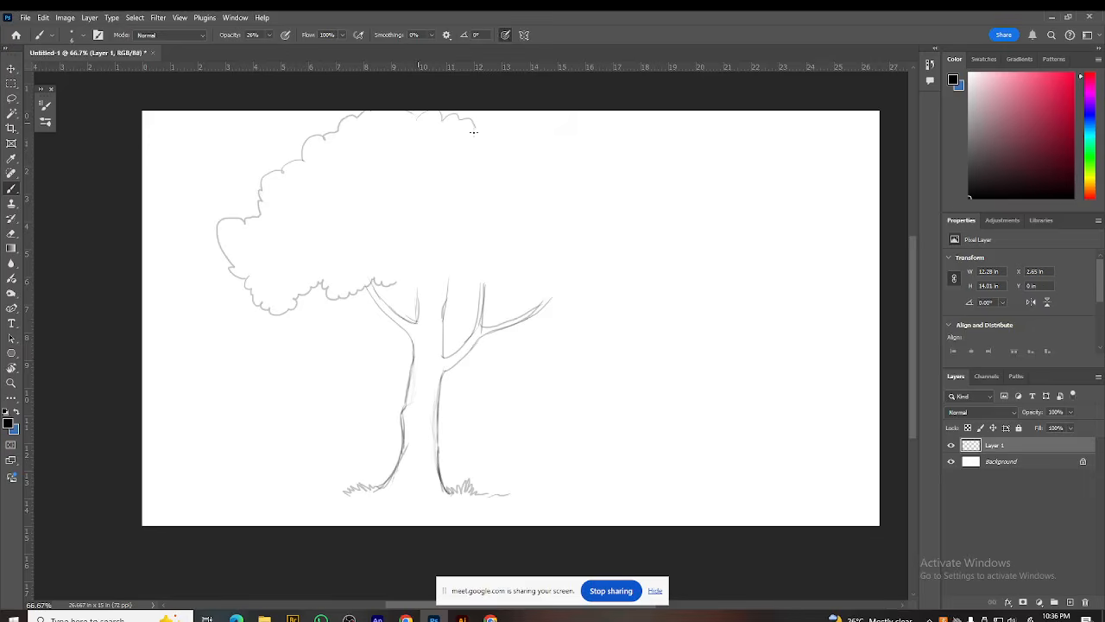
Step: Outline the crown's right side and underside, and fade its upper-right edge with the eraser
left_click_drag(474, 131, 506, 120)
mouse_move(575, 219)
left_mouse_down()
mouse_move(609, 209)
mouse_move(618, 248)
left_mouse_up()
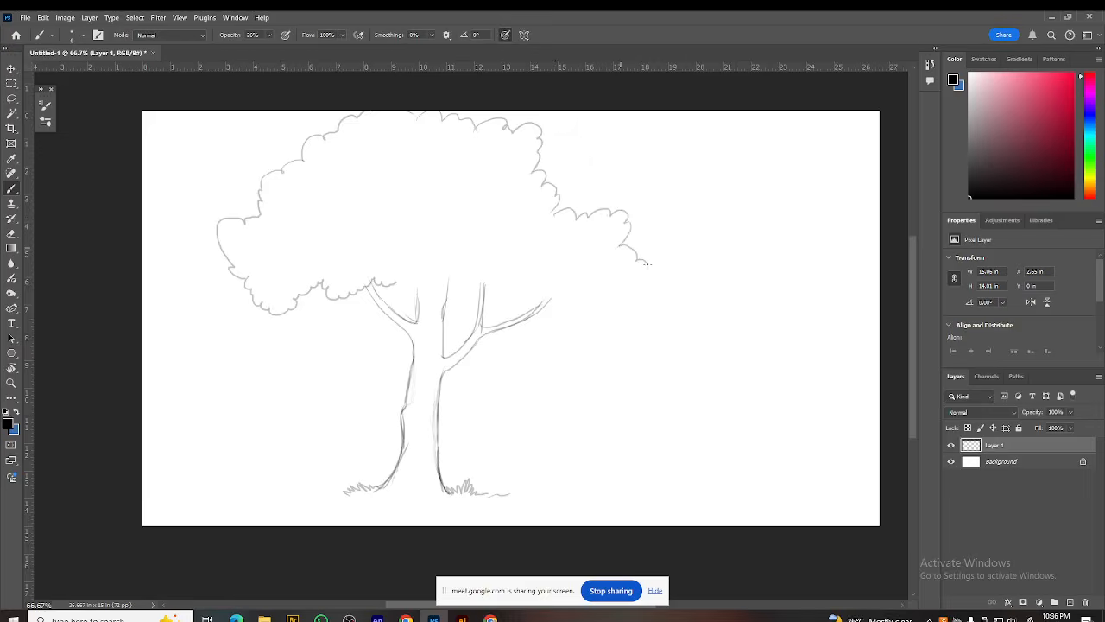
mouse_move(657, 300)
left_mouse_down()
mouse_move(620, 324)
mouse_move(534, 341)
mouse_move(585, 343)
mouse_move(632, 325)
left_mouse_up()
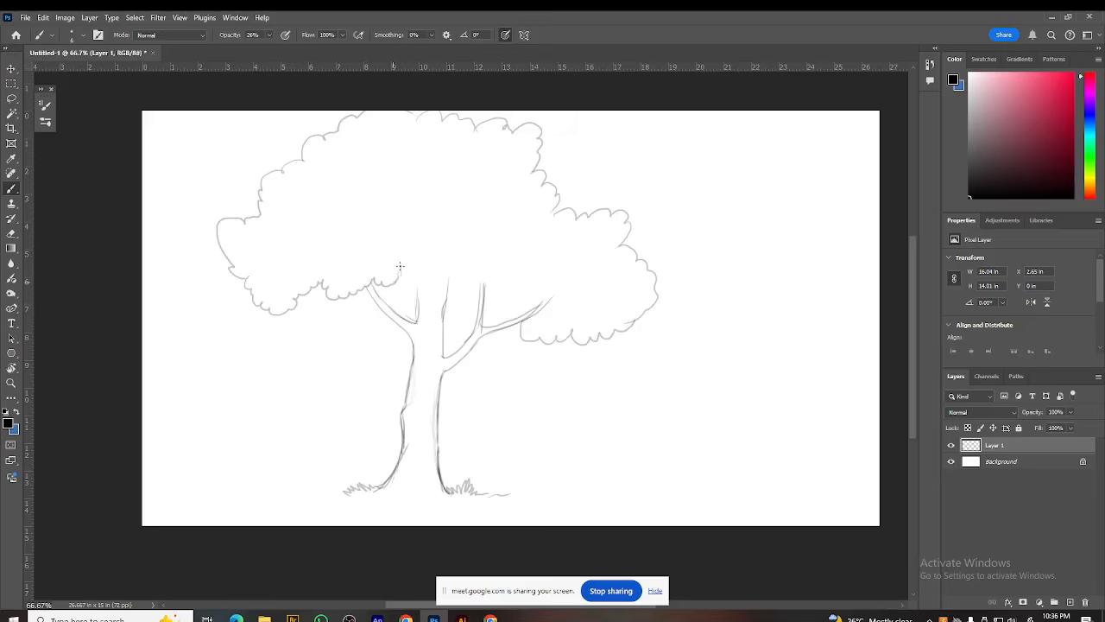
left_click_drag(399, 269, 453, 258)
left_click_drag(497, 274, 486, 285)
mouse_move(543, 393)
left_mouse_down()
mouse_move(585, 409)
mouse_move(565, 398)
left_mouse_up()
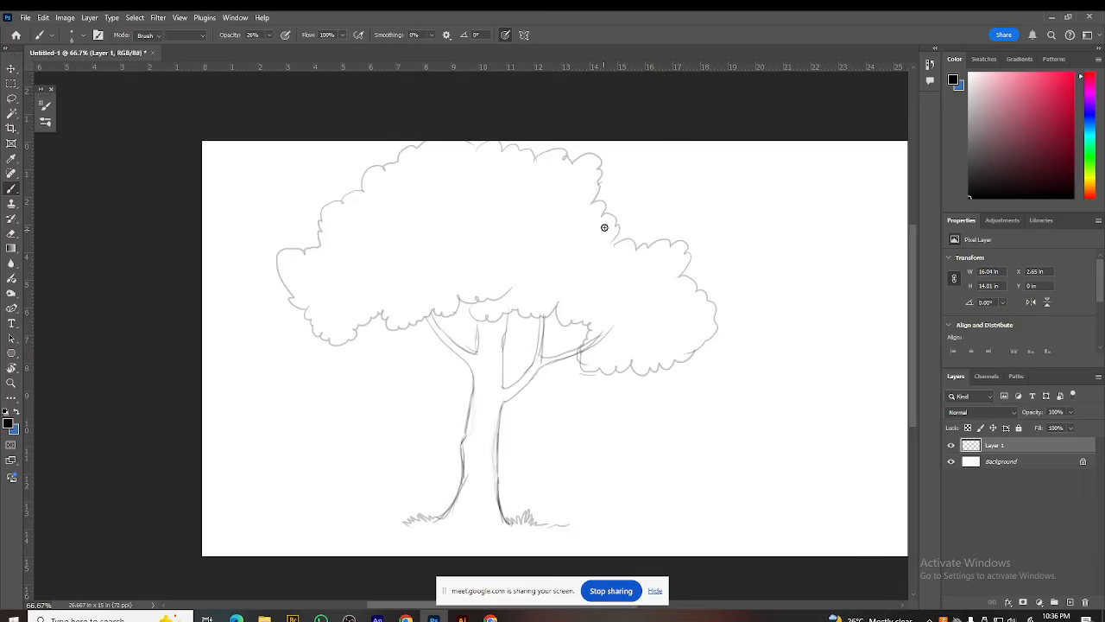
key("e")
mouse_move(598, 222)
left_mouse_down()
mouse_move(638, 252)
mouse_move(618, 205)
left_mouse_up()
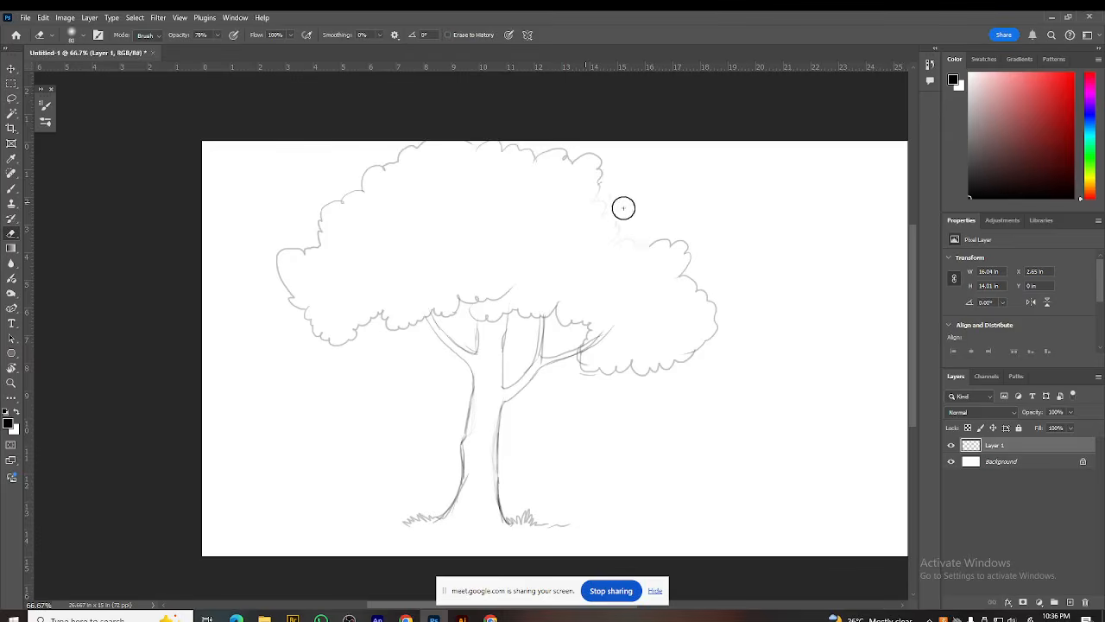
Step: Hide Layer 1, select the Background layer, and show the tree sketch again
left_click(912, 444)
left_click(952, 445)
left_click(964, 464)
double_click(964, 464)
left_click(512, 222)
left_click(645, 213)
left_click(646, 214)
left_click_drag(618, 247, 527, 493)
left_click_drag(566, 302, 572, 434)
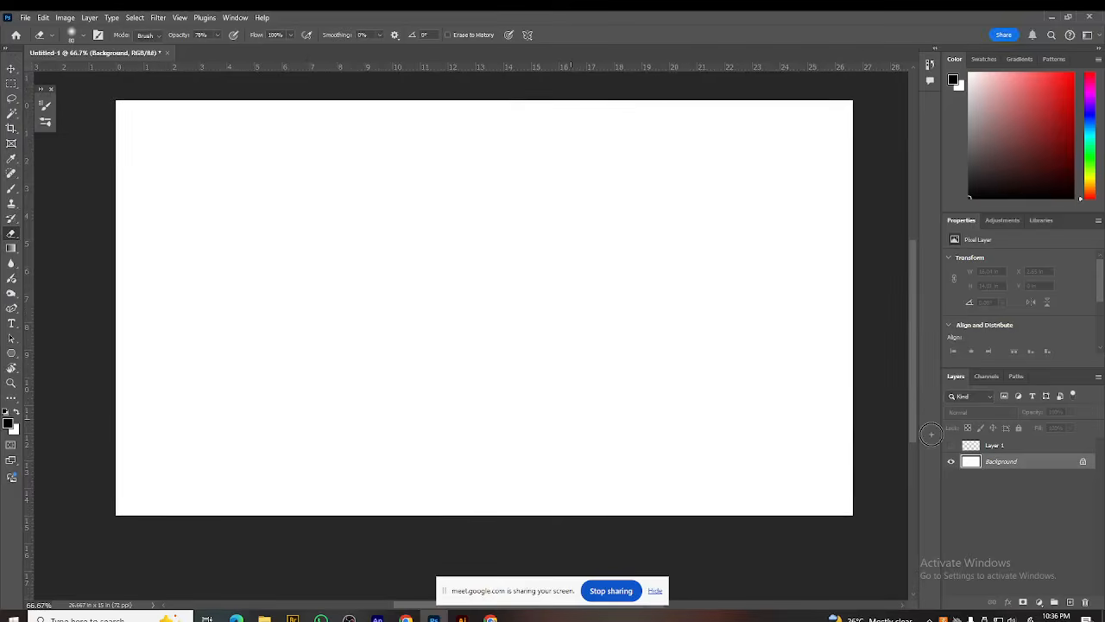
left_click(950, 445)
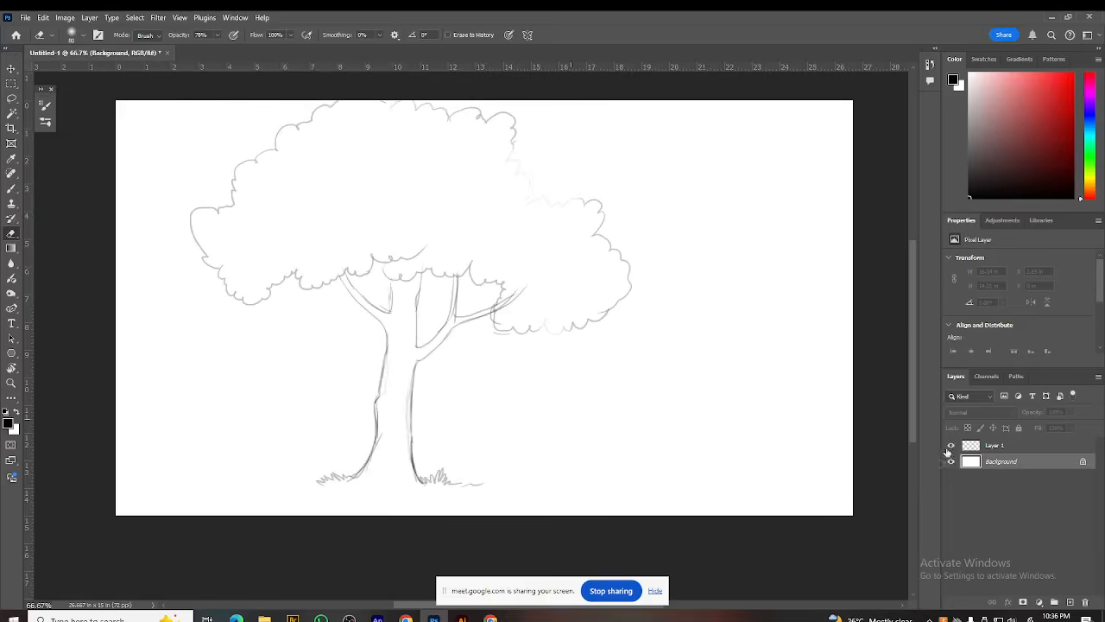
left_click_drag(590, 366, 597, 403)
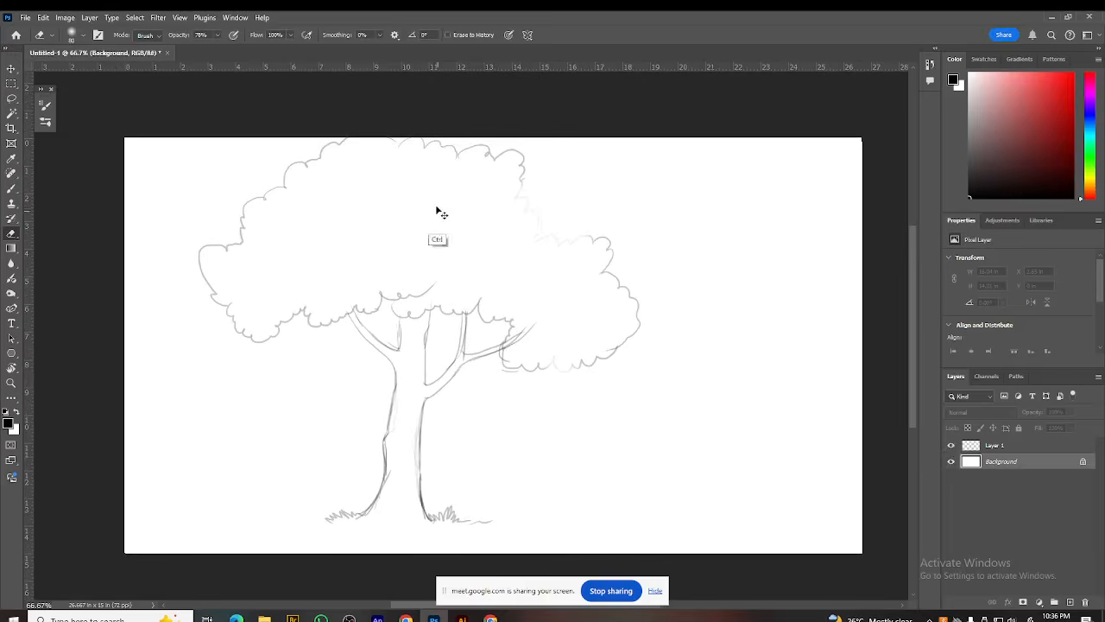
Step: Scale the tree sketch on Layer 1 down to about 12.5 x 10.9 in to leave room above the crown
left_click(1007, 446)
key("ctrl+t")
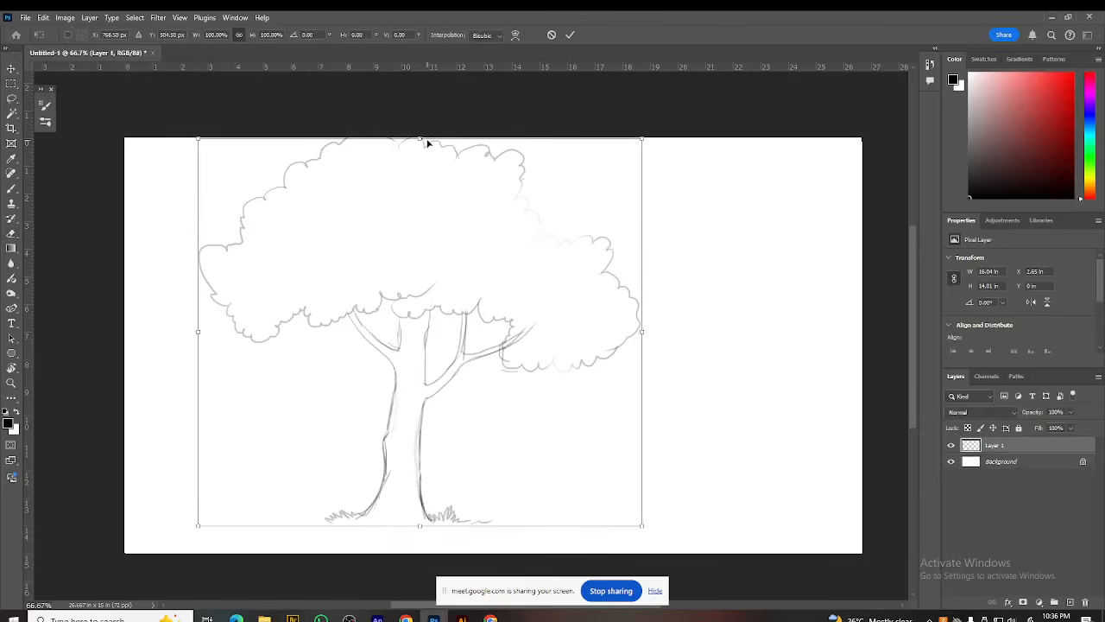
left_click_drag(424, 138, 424, 226)
key("Return")
mouse_move(421, 335)
left_mouse_down()
mouse_move(454, 388)
mouse_move(469, 388)
mouse_move(468, 375)
mouse_move(411, 365)
left_mouse_up()
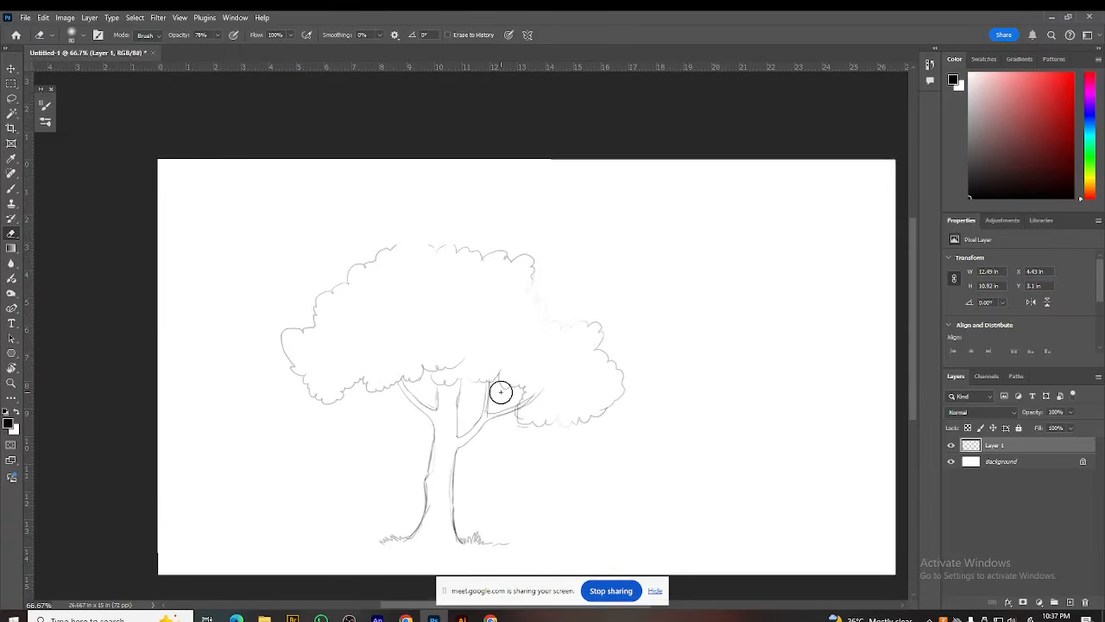
Step: Sketch a higher, fuller scalloped crown outline over the tree's top and down its right side
key("b")
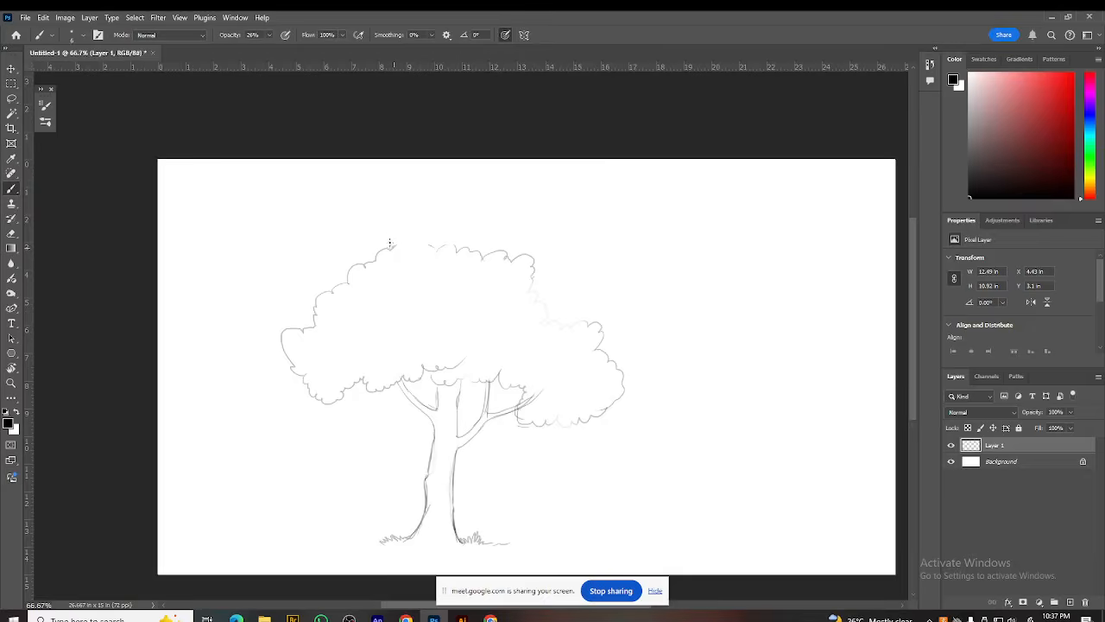
mouse_move(415, 274)
left_mouse_down()
mouse_move(396, 258)
mouse_move(402, 249)
mouse_move(408, 258)
mouse_move(385, 254)
mouse_move(406, 221)
mouse_move(447, 198)
mouse_move(498, 207)
mouse_move(519, 231)
left_mouse_up()
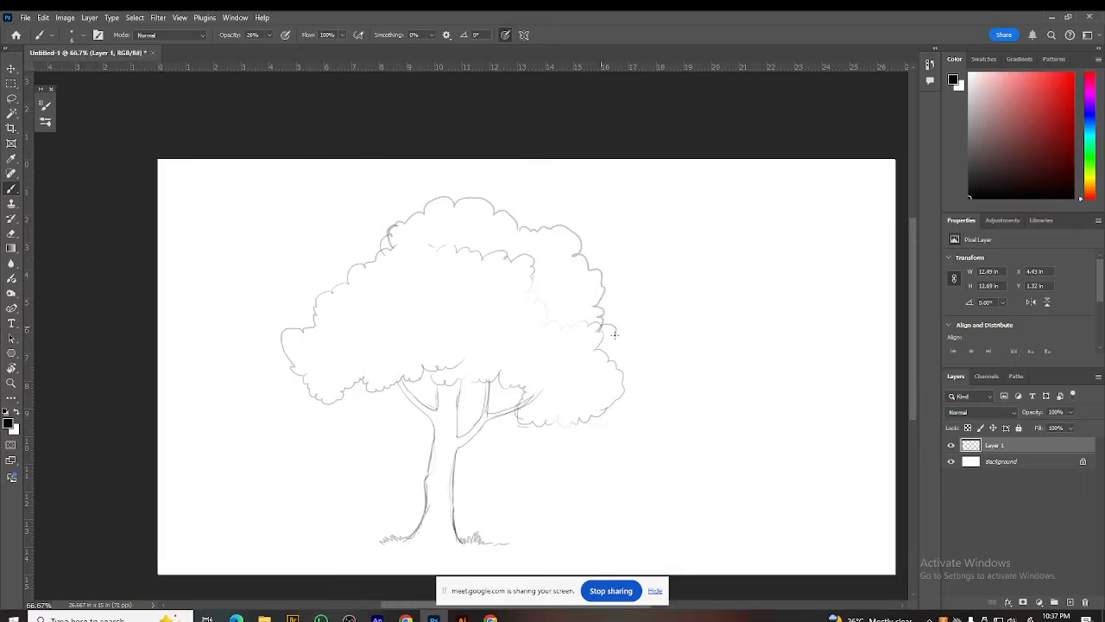
left_click_drag(648, 370, 617, 394)
Step: Erase the old outline inside the new crown and fill out the crown's upper-left edge
key("e")
mouse_move(607, 351)
left_mouse_down()
mouse_move(503, 263)
mouse_move(443, 254)
mouse_move(424, 266)
mouse_move(475, 305)
mouse_move(481, 328)
mouse_move(392, 244)
left_mouse_up()
mouse_move(469, 372)
left_mouse_down()
mouse_move(462, 347)
mouse_move(432, 364)
mouse_move(417, 331)
left_mouse_up()
mouse_move(291, 315)
left_mouse_down()
mouse_move(286, 303)
mouse_move(348, 271)
mouse_move(336, 309)
left_mouse_up()
Step: Brush scalloped foliage along the crown's underside across the tops of the branches
key("b")
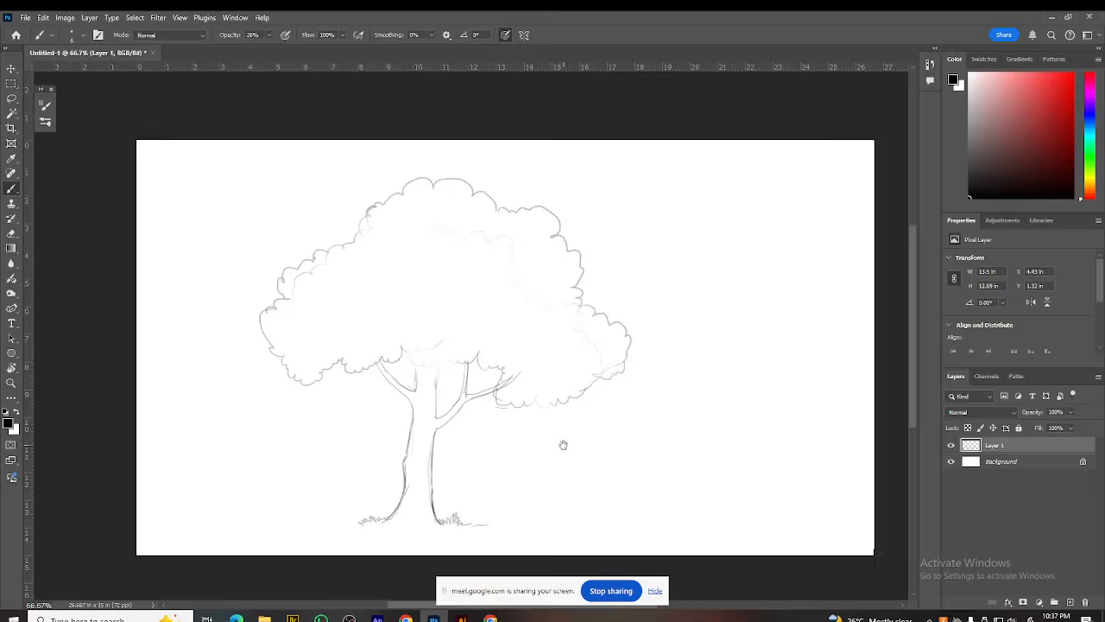
left_click_drag(563, 445, 575, 441)
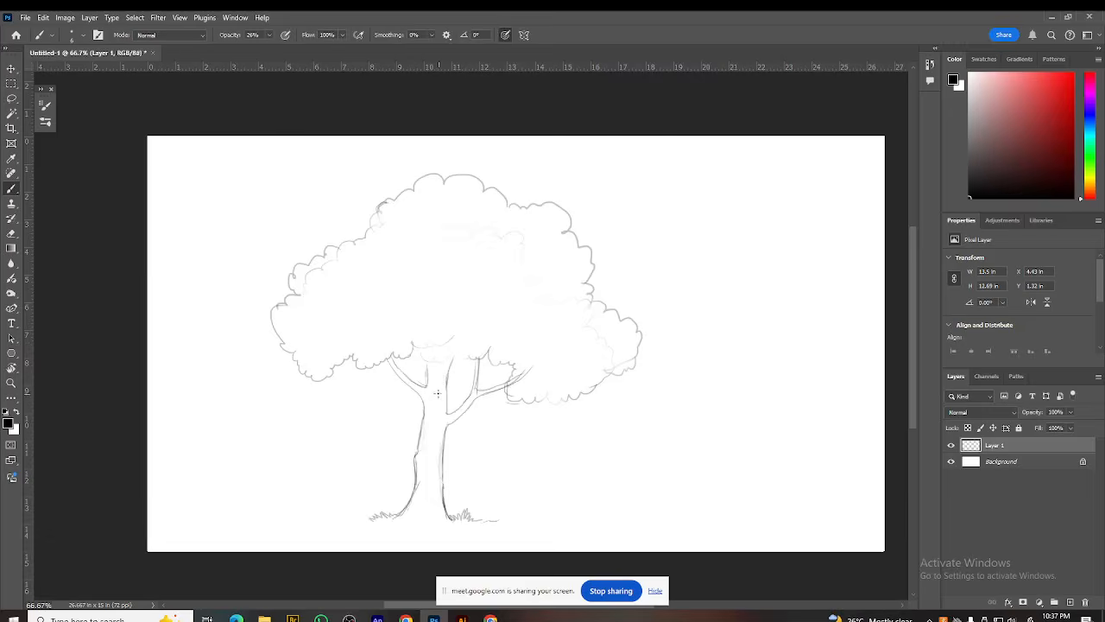
key("ctrl")
left_click_drag(570, 434, 585, 443)
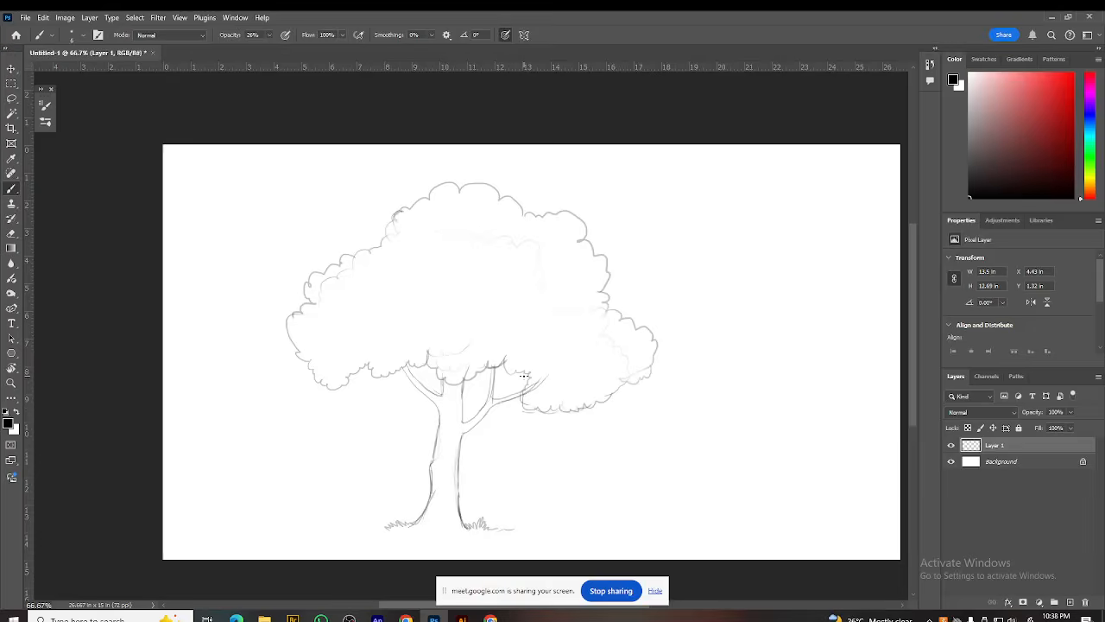
left_click_drag(588, 434, 579, 415)
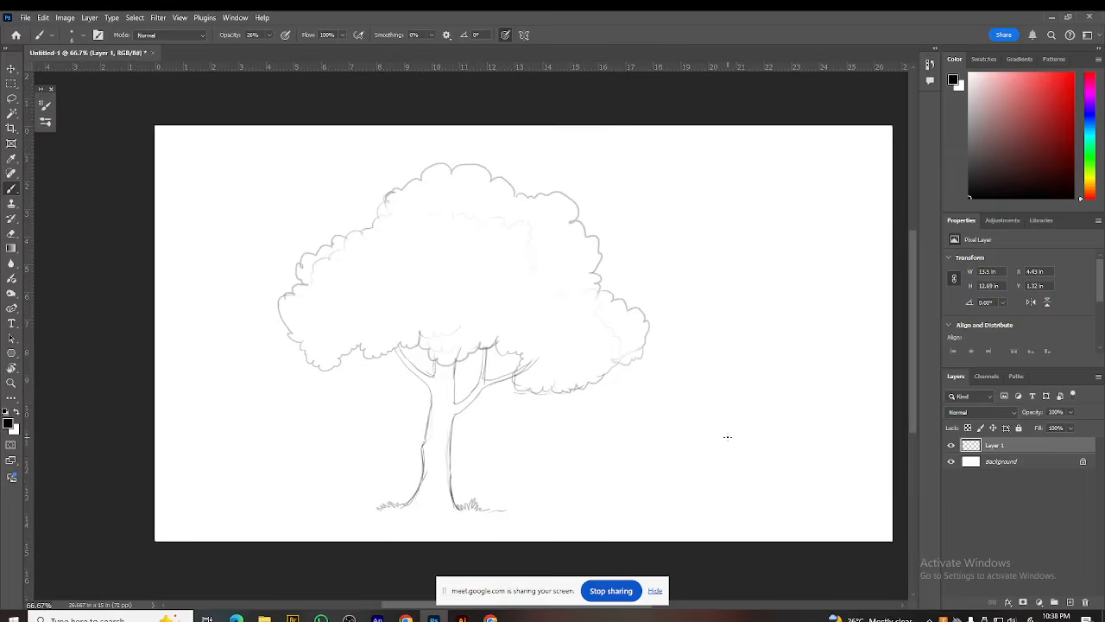
mouse_move(720, 455)
left_mouse_down()
mouse_move(742, 462)
mouse_move(721, 440)
left_mouse_up()
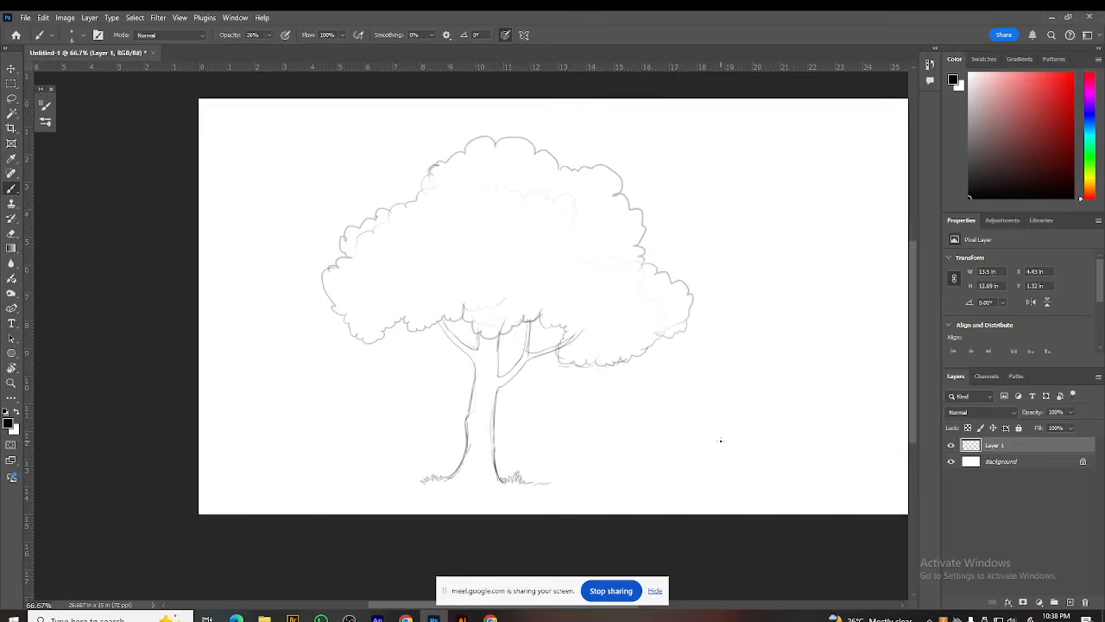
Step: Add a new layer between the Background and the tree sketch layer, and choose the standard Pen Tool
left_click(1022, 466)
left_click(1070, 601)
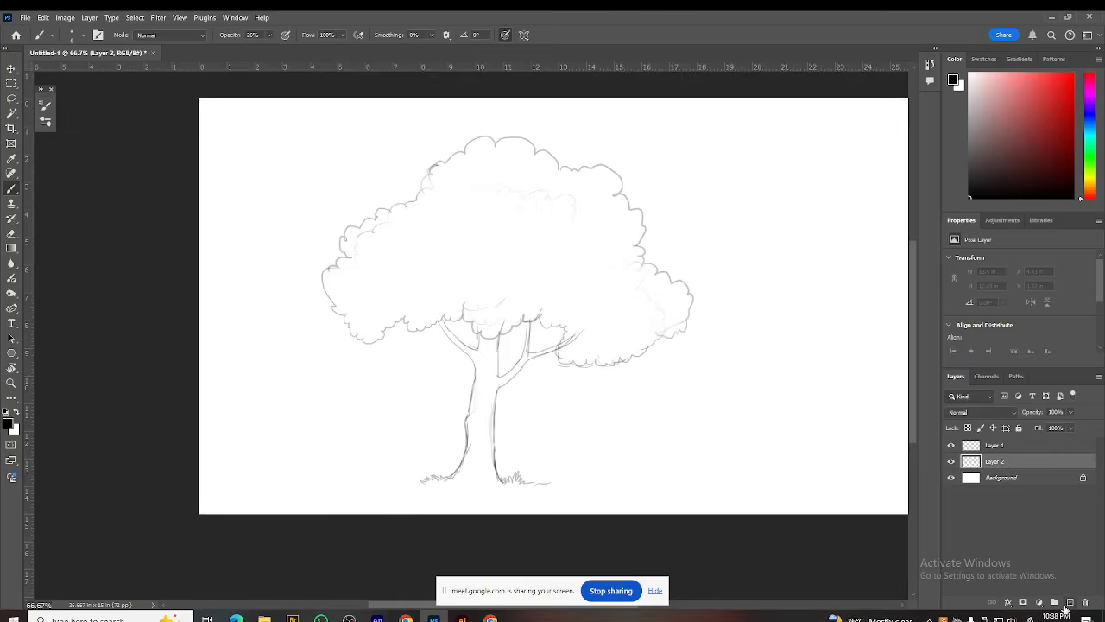
key("ctrl+equal")
key("ctrl+equal")
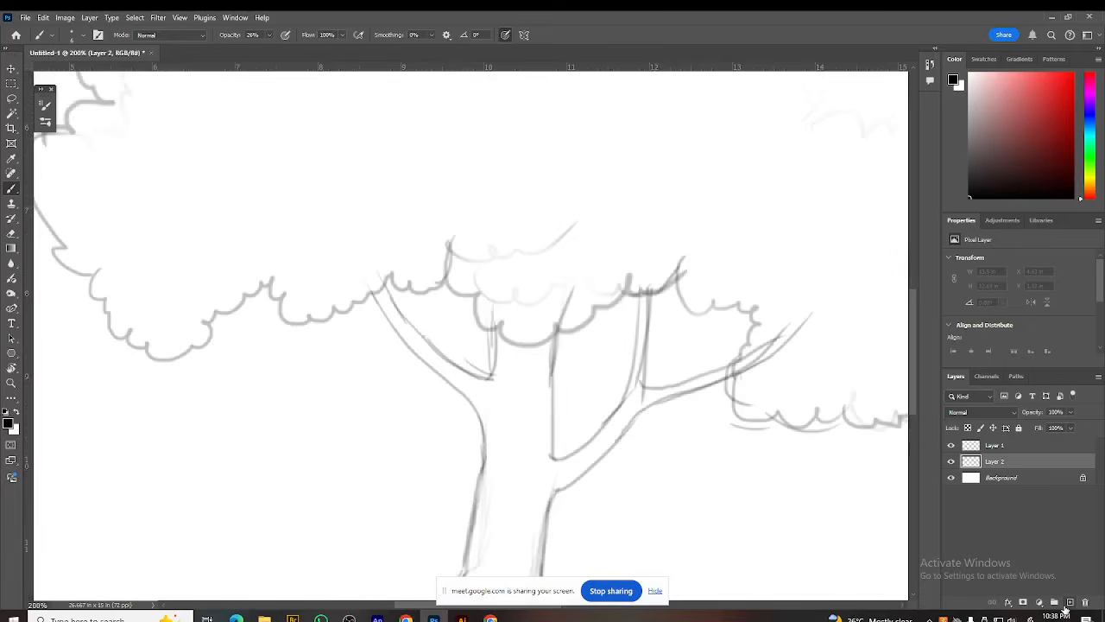
left_click_drag(500, 266, 498, 245)
scroll(497, 245, "down", 3)
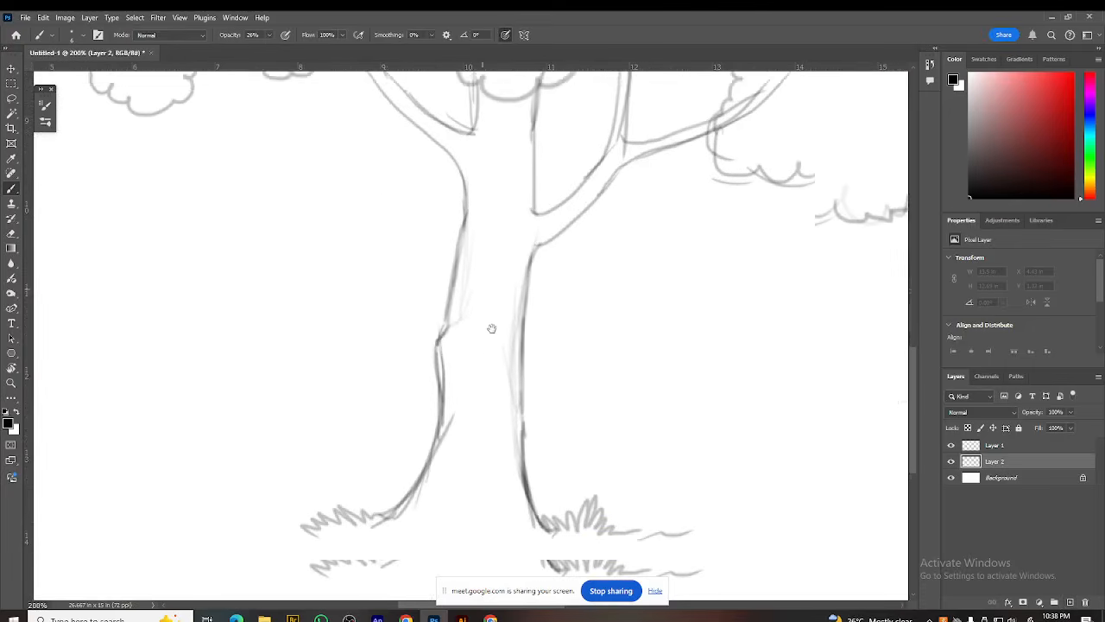
key("l")
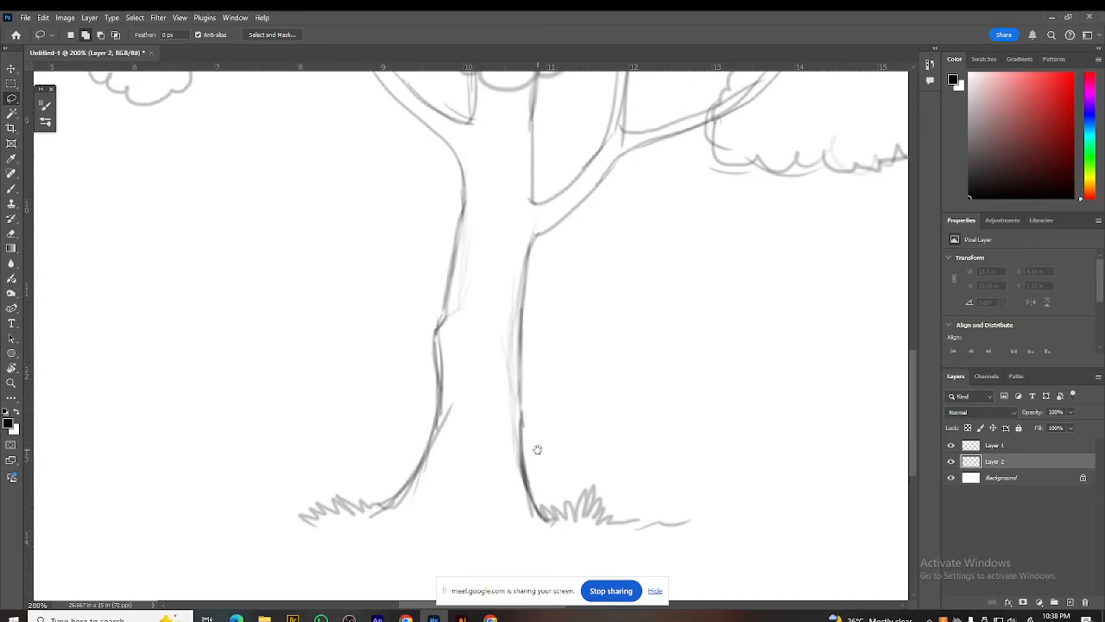
left_click_drag(531, 446, 534, 453)
key("p")
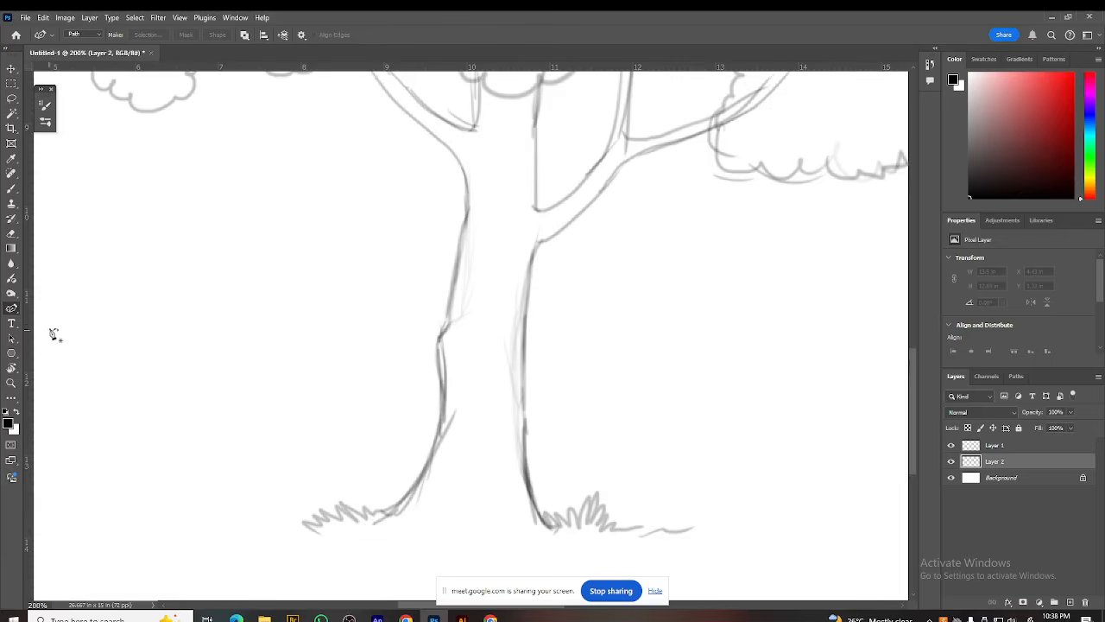
right_click(11, 309)
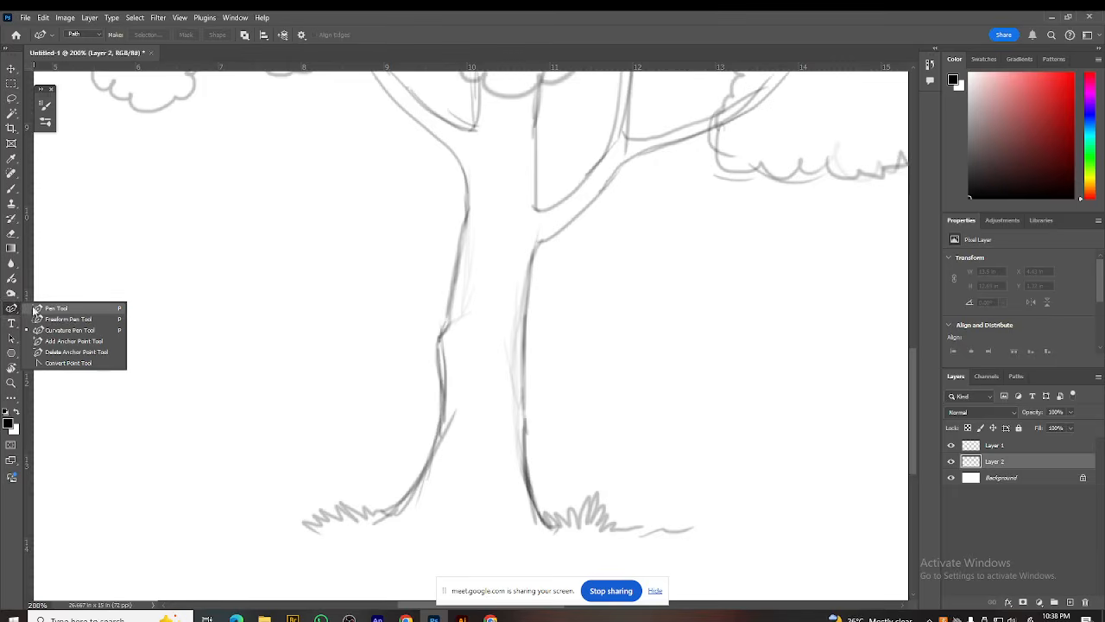
left_click(52, 306)
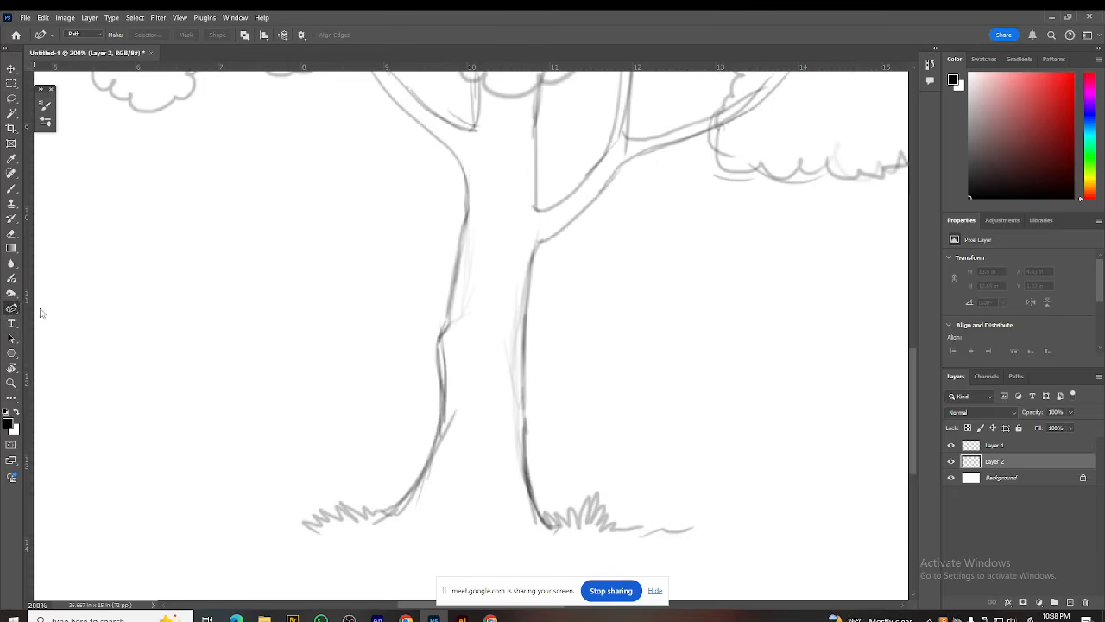
Step: Trace the trunk's left edge with a pen path from the base up to where the left branch starts
left_click(393, 510)
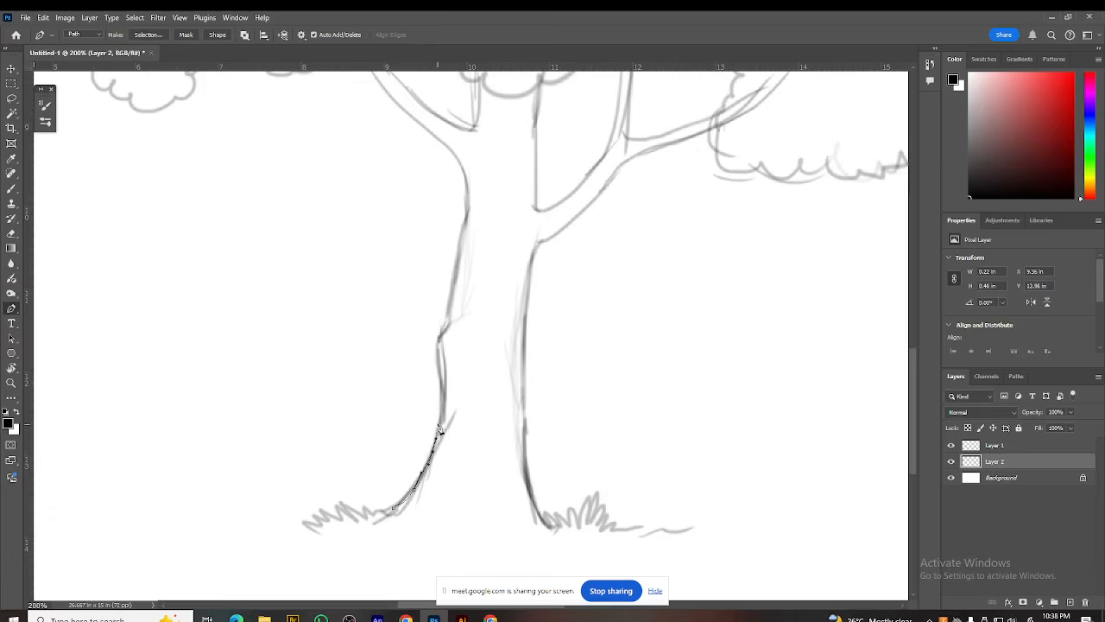
scroll(437, 410, "down", 1)
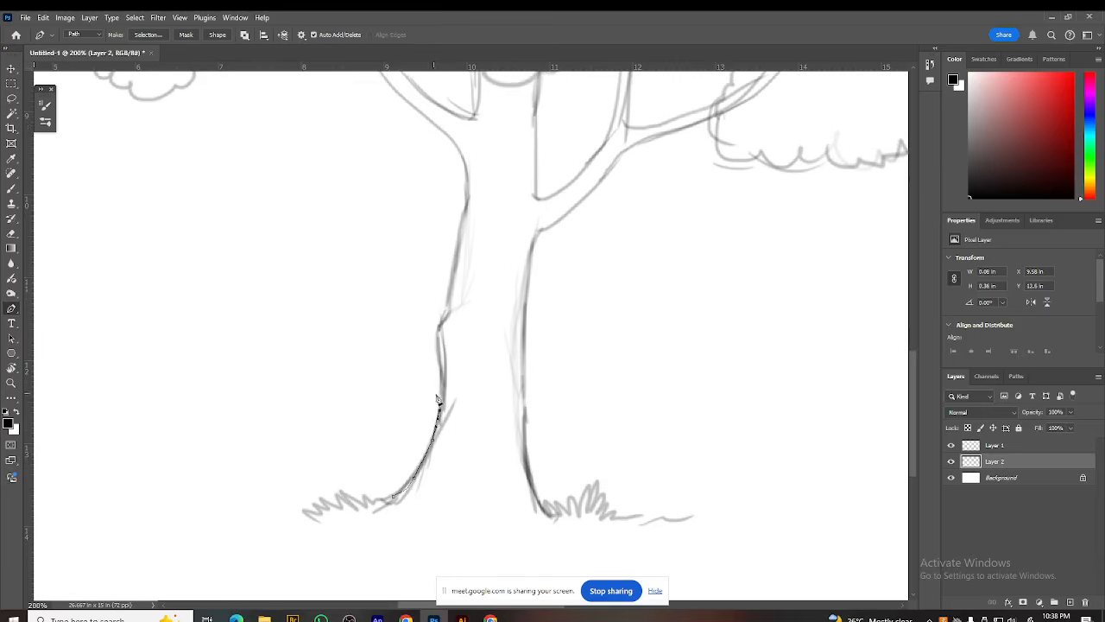
left_click(440, 366)
left_click(440, 326)
left_click(445, 311)
left_click(451, 287)
left_click_drag(456, 256, 459, 245)
left_click_drag(455, 402, 416, 538)
left_click_drag(427, 351, 432, 324)
left_click_drag(432, 320, 426, 296)
left_click_drag(425, 288, 402, 263)
Step: Continue the path around the left branch: along its underside, around its tip and down its upper edge to the fork
left_click_drag(397, 260, 386, 251)
left_click_drag(408, 350, 445, 443)
left_click_drag(389, 311, 357, 259)
left_click(352, 247)
left_click(359, 244)
left_click(366, 249)
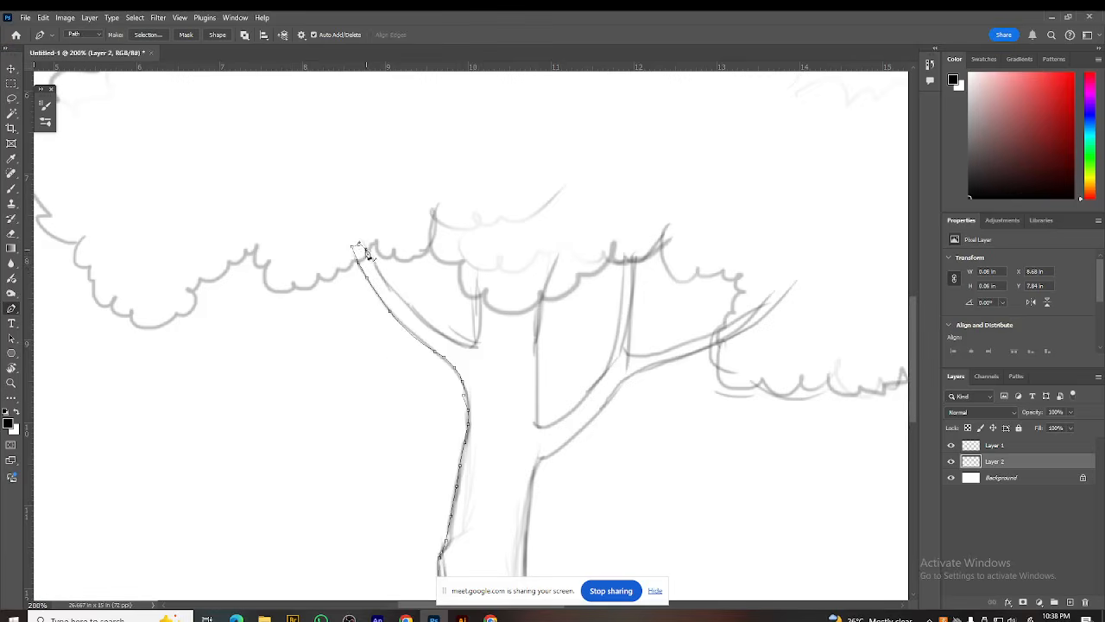
left_click(369, 253)
left_click_drag(379, 272, 446, 337)
left_click(408, 309)
left_click(450, 338)
left_click(458, 342)
left_click(467, 344)
left_click(474, 345)
Step: Carry the path up over the central limb with a rounded top and down its right side to the fork
left_click(479, 336)
left_click(481, 320)
left_click(481, 297)
left_click_drag(482, 277, 484, 267)
left_click(491, 258)
left_click(510, 252)
left_click(522, 253)
left_click(539, 264)
left_click(544, 275)
left_click(543, 289)
left_click(541, 304)
left_click(540, 312)
left_click(539, 322)
left_click(538, 332)
left_click_drag(590, 448, 532, 394)
left_click(479, 286)
left_click(478, 312)
left_click(477, 335)
left_click(478, 350)
left_click(480, 364)
left_click(484, 370)
Step: Outline the upright branch right of the central limb, up one side, around its tip and down to its fork
left_click(493, 368)
left_click(508, 360)
left_click(525, 347)
left_click_drag(542, 326, 525, 356)
left_click(529, 332)
left_click(536, 289)
left_click(538, 275)
left_click(539, 257)
left_click(540, 246)
left_click(540, 232)
left_click_drag(540, 226, 548, 232)
left_click(545, 311)
left_click(542, 333)
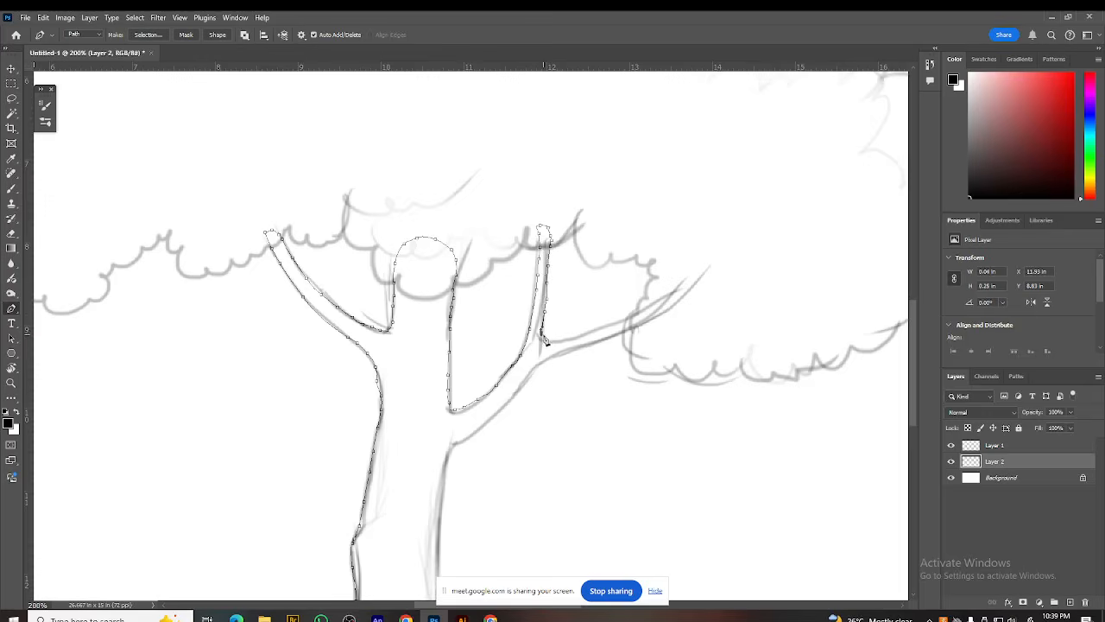
Step: Outline the outer right branch along its upper edge, around its tip and back along its underside to the trunk
left_click(556, 339)
left_click(569, 336)
left_click(584, 333)
left_click(599, 329)
left_click(612, 327)
left_click(621, 325)
left_click(634, 318)
left_click(646, 311)
left_click(660, 303)
left_click(673, 295)
left_click(686, 288)
left_click(689, 299)
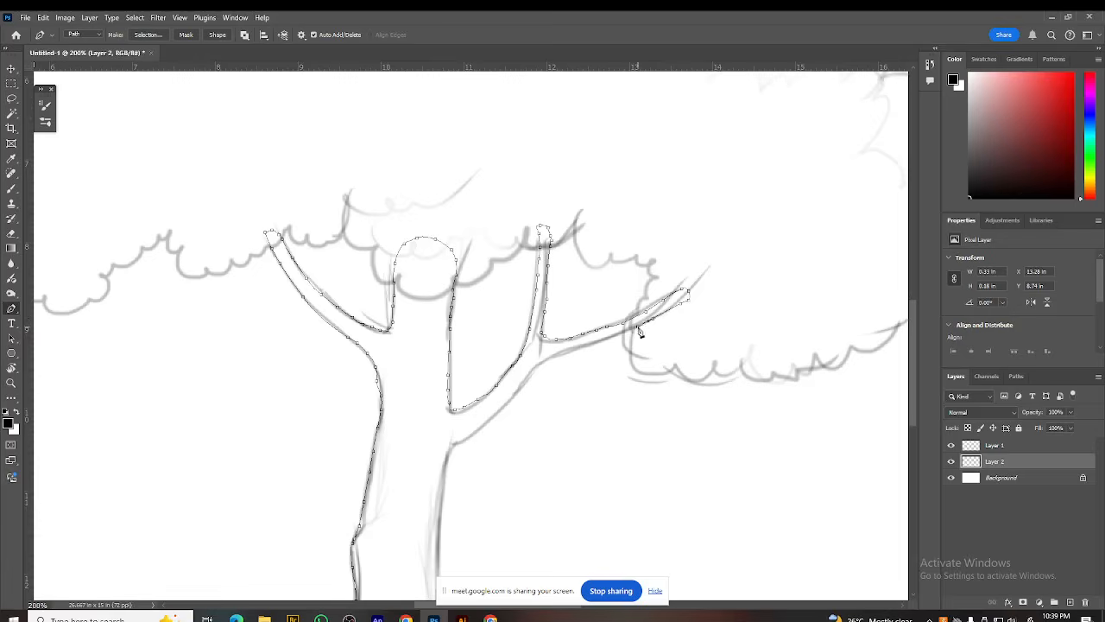
mouse_move(584, 350)
left_mouse_down()
mouse_move(533, 372)
mouse_move(495, 445)
mouse_move(589, 349)
mouse_move(538, 345)
mouse_move(514, 406)
left_mouse_up()
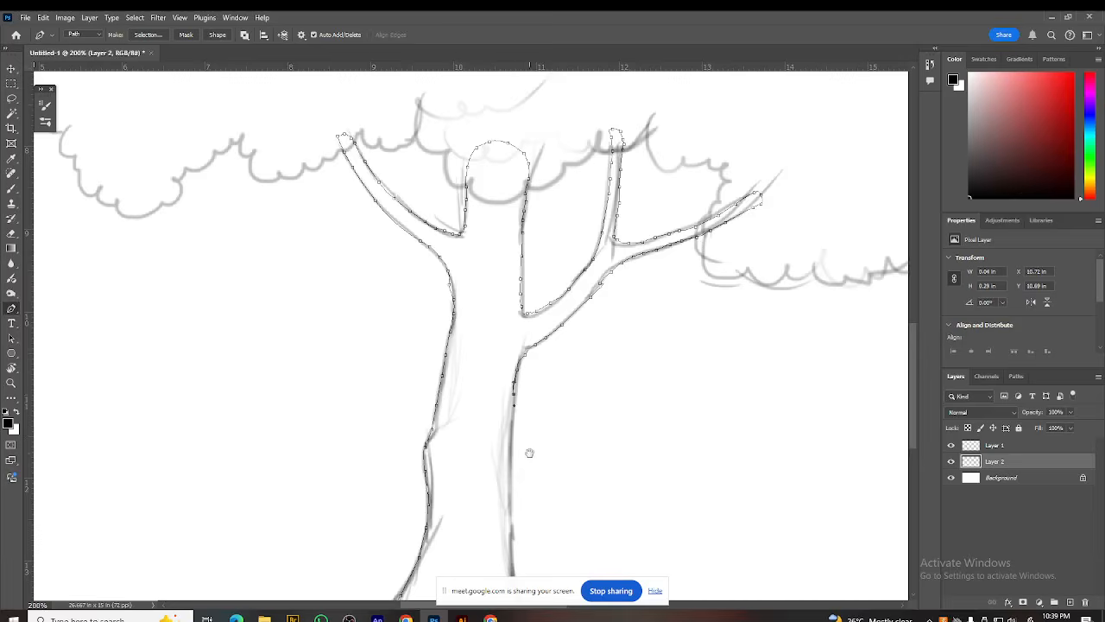
Step: Trace the path down the trunk's right edge to the flared root at the base
left_click_drag(528, 451, 499, 340)
mouse_move(485, 301)
left_mouse_down()
mouse_move(505, 359)
mouse_move(490, 337)
mouse_move(494, 404)
mouse_move(523, 470)
mouse_move(521, 438)
left_mouse_up()
left_click_drag(495, 386, 491, 387)
left_click(498, 417)
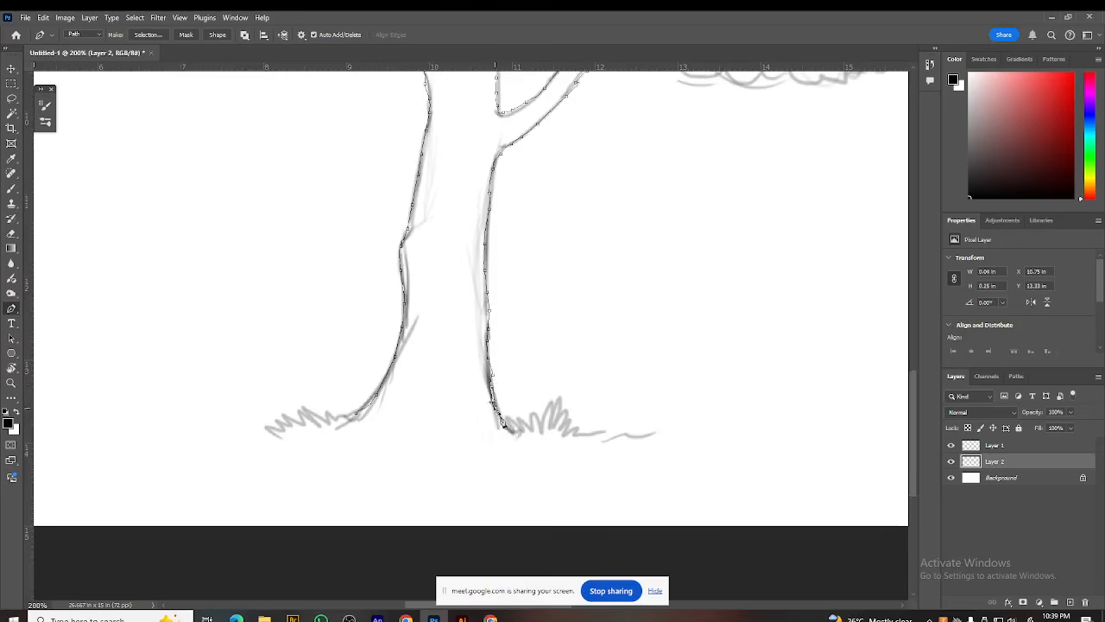
left_click(518, 431)
left_click(514, 428)
left_click(523, 431)
left_click(525, 438)
key("ctrl+z")
left_click(527, 430)
left_click(529, 420)
left_click(532, 412)
left_click(534, 423)
left_click(538, 429)
left_click(549, 412)
left_click(541, 429)
left_click(552, 422)
left_click(565, 409)
left_click(558, 430)
left_click(566, 421)
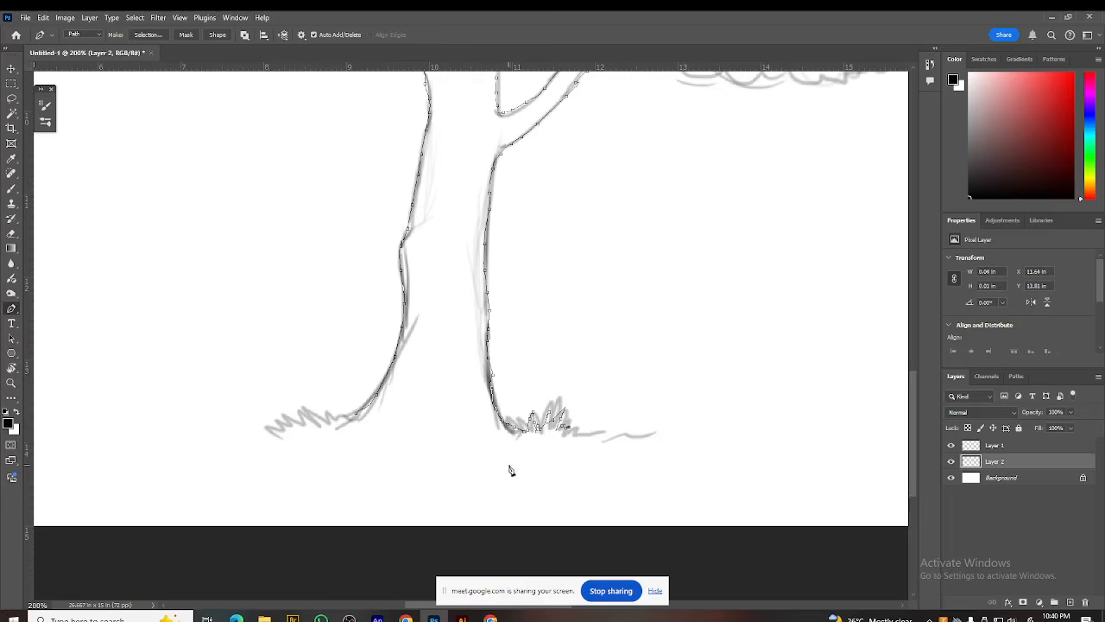
key("ctrl+z")
key("ctrl+z")
key("ctrl+z")
key("ctrl+z")
key("ctrl+z")
key("ctrl+z")
key("ctrl+z")
key("ctrl+z")
key("ctrl+z")
Step: Trace a wavy line along the trunk's base back to the path's starting point
mouse_move(516, 440)
left_mouse_down()
mouse_move(395, 441)
mouse_move(383, 420)
mouse_move(346, 419)
left_mouse_up()
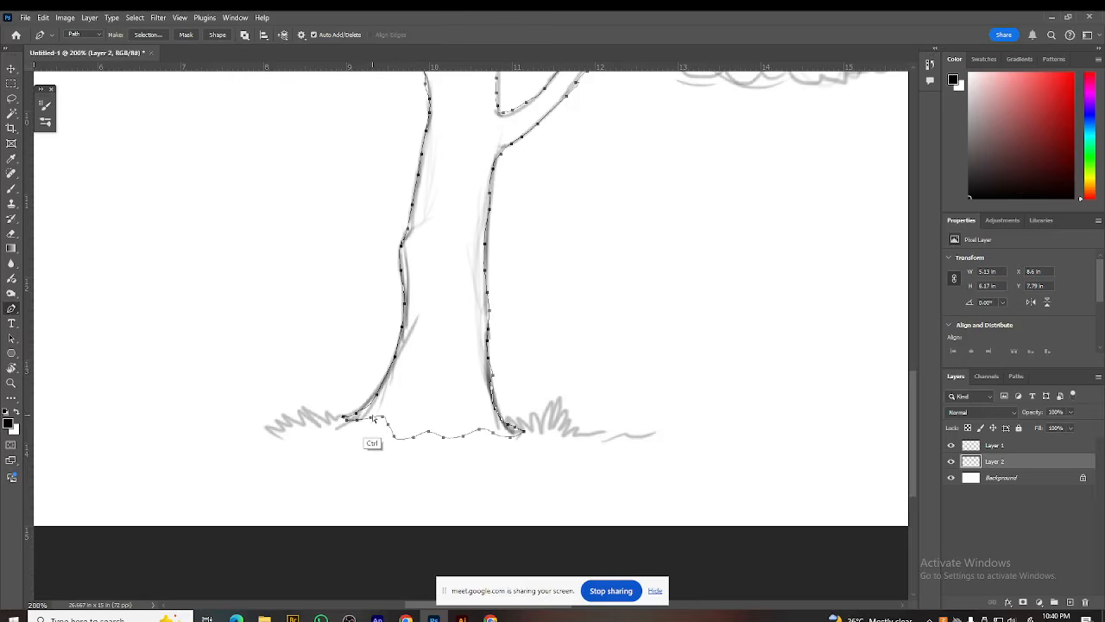
left_click_drag(363, 434, 399, 398)
left_click(601, 519, "ctrl")
key("ctrl+z")
key("ctrl+z")
left_click_drag(368, 424, 403, 417)
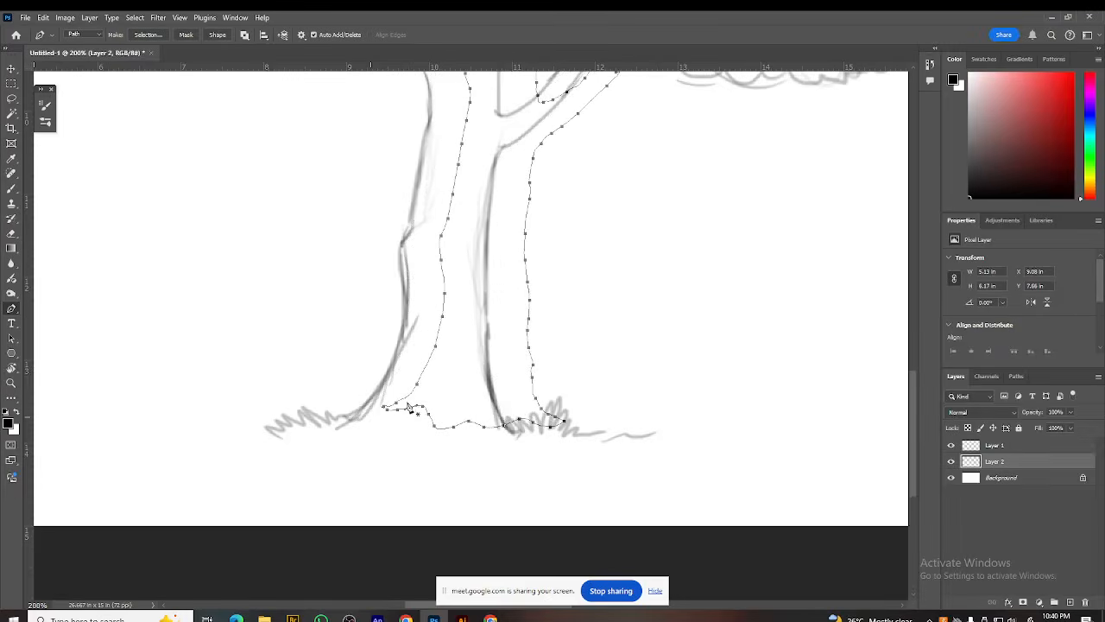
right_click(403, 417)
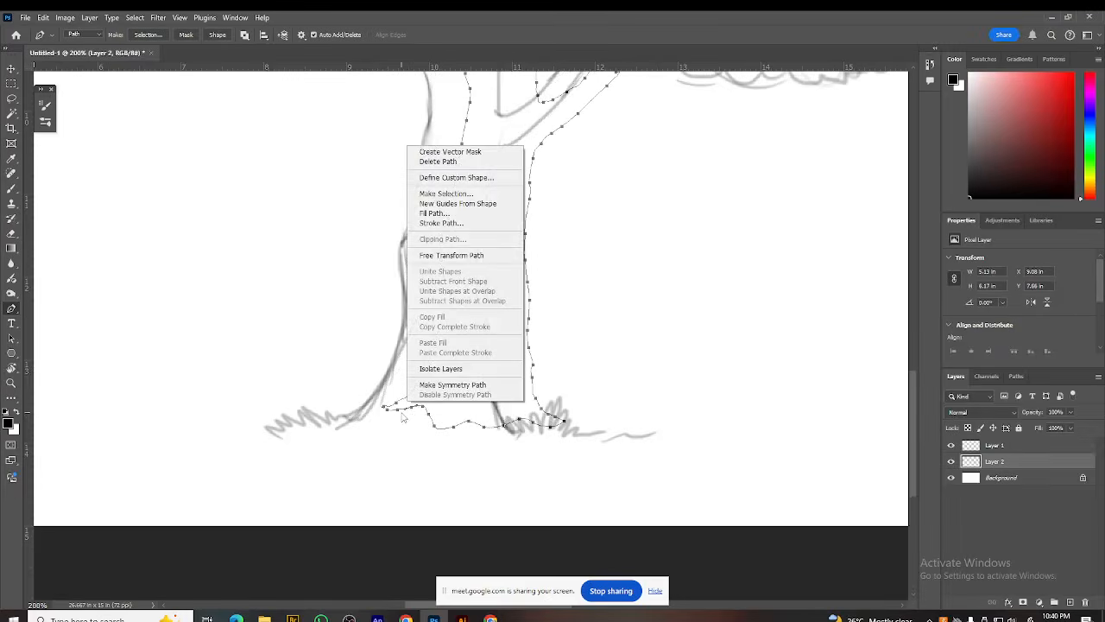
left_click(570, 451)
key("ctrl+z")
left_click_drag(385, 436, 350, 412)
key("ctrl+z")
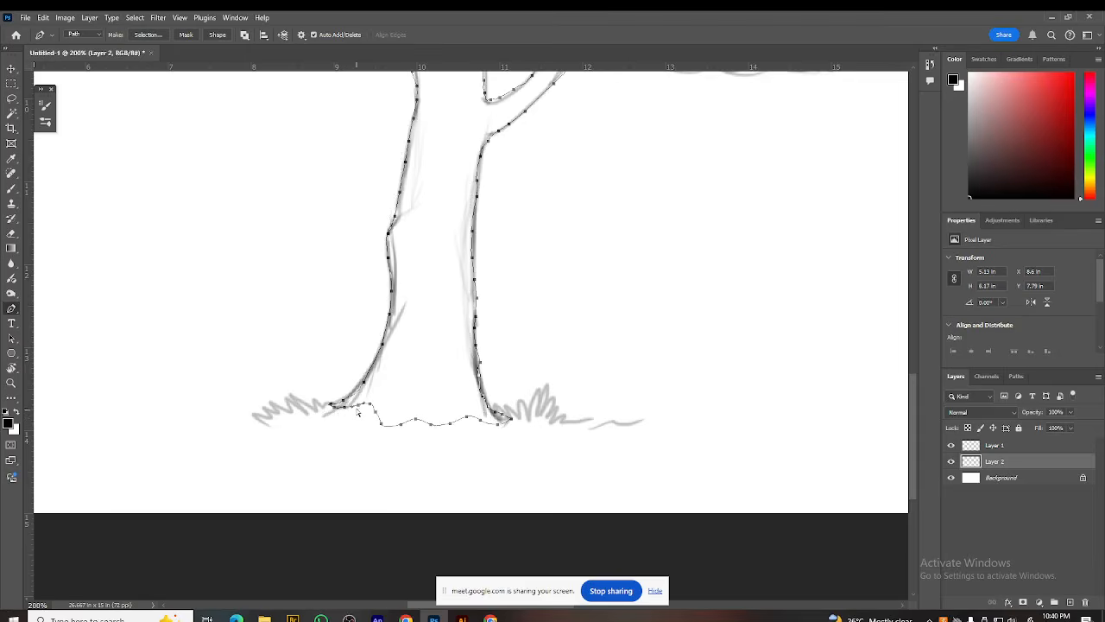
Step: Rework both ends of the wavy base outline so they meet the trunk's roots
left_click(357, 410)
left_click_drag(369, 406, 327, 407)
mouse_move(333, 411)
left_mouse_down()
mouse_move(372, 420)
mouse_move(338, 414)
left_mouse_up()
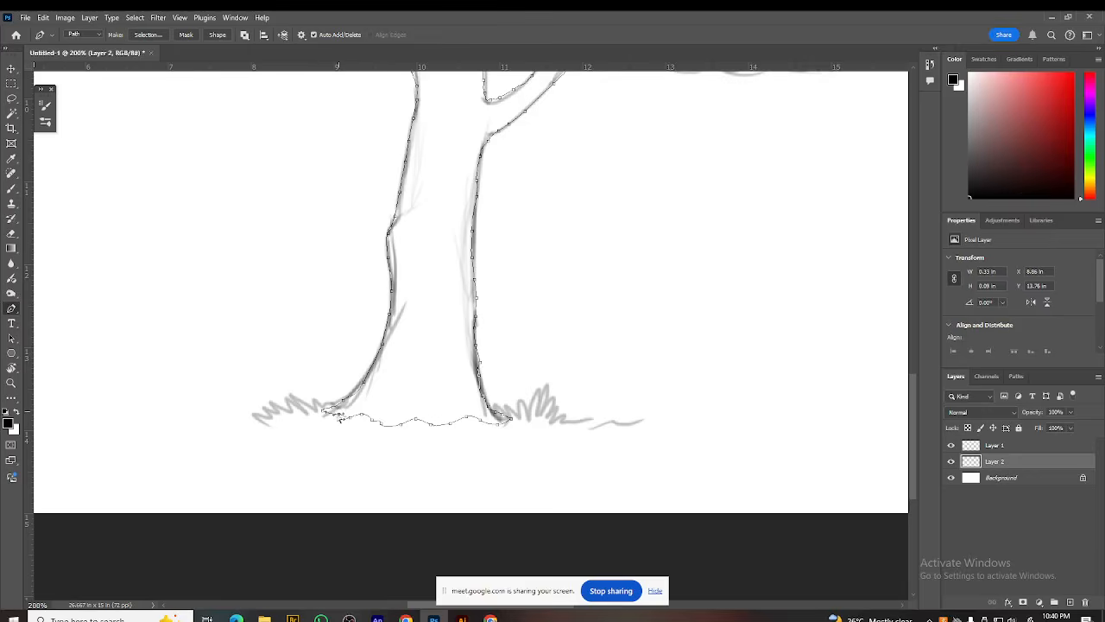
left_click_drag(557, 426, 543, 420)
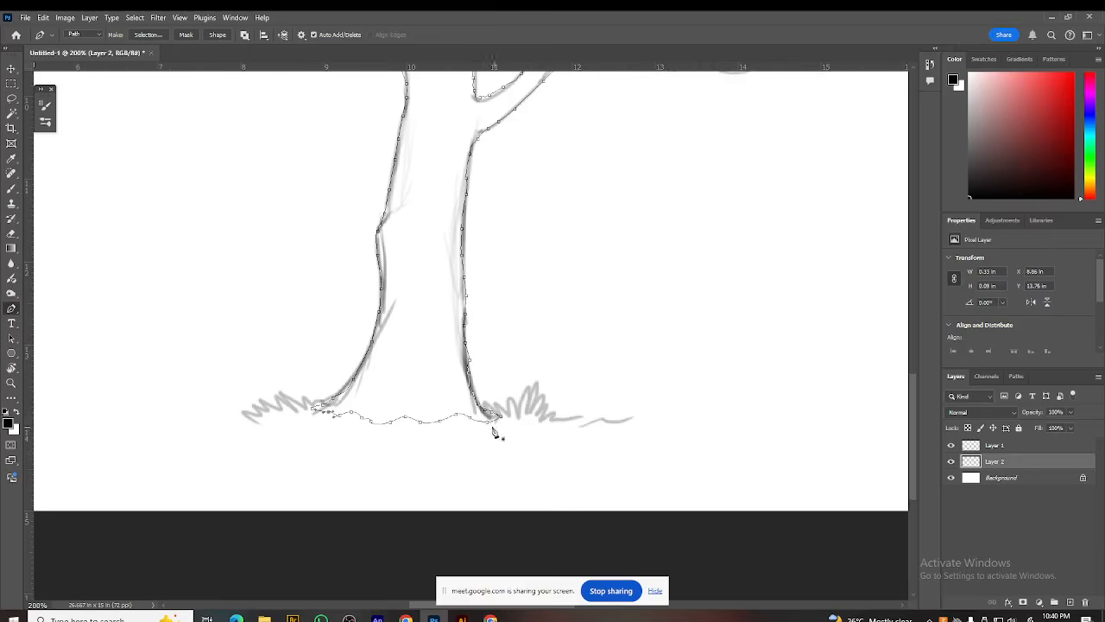
left_click(487, 420)
Step: Convert the trunk path into a new anti-aliased selection with a feather radius of 0 pixels
left_click_drag(553, 348, 566, 380)
key("ctrl+minus")
key("ctrl+minus")
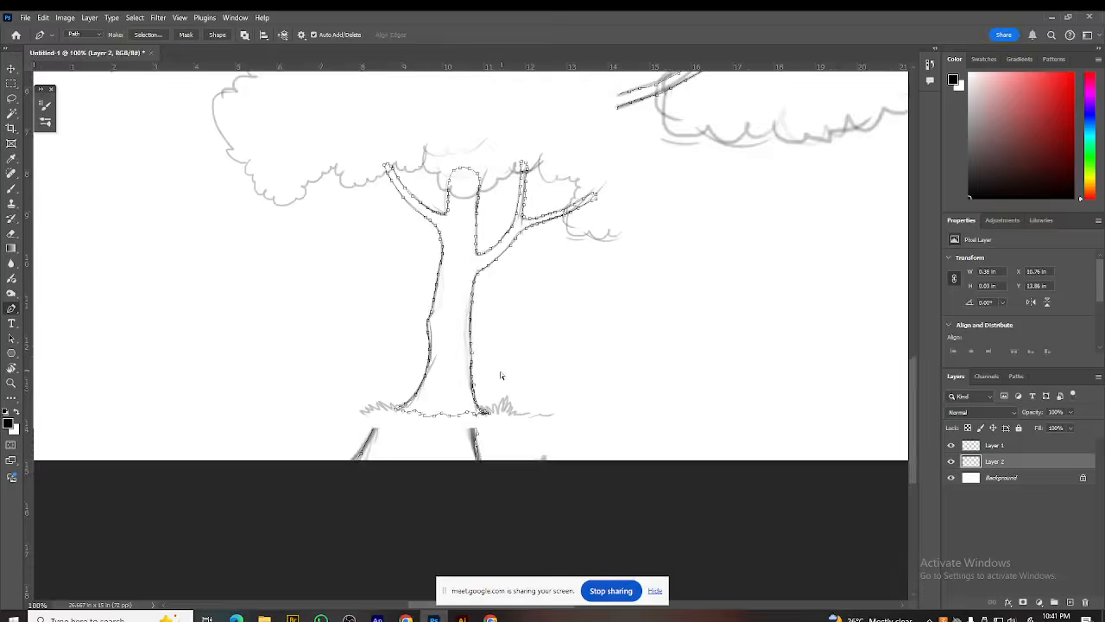
left_click_drag(560, 298, 551, 336)
left_click(506, 357, "ctrl")
left_click_drag(543, 377, 556, 348)
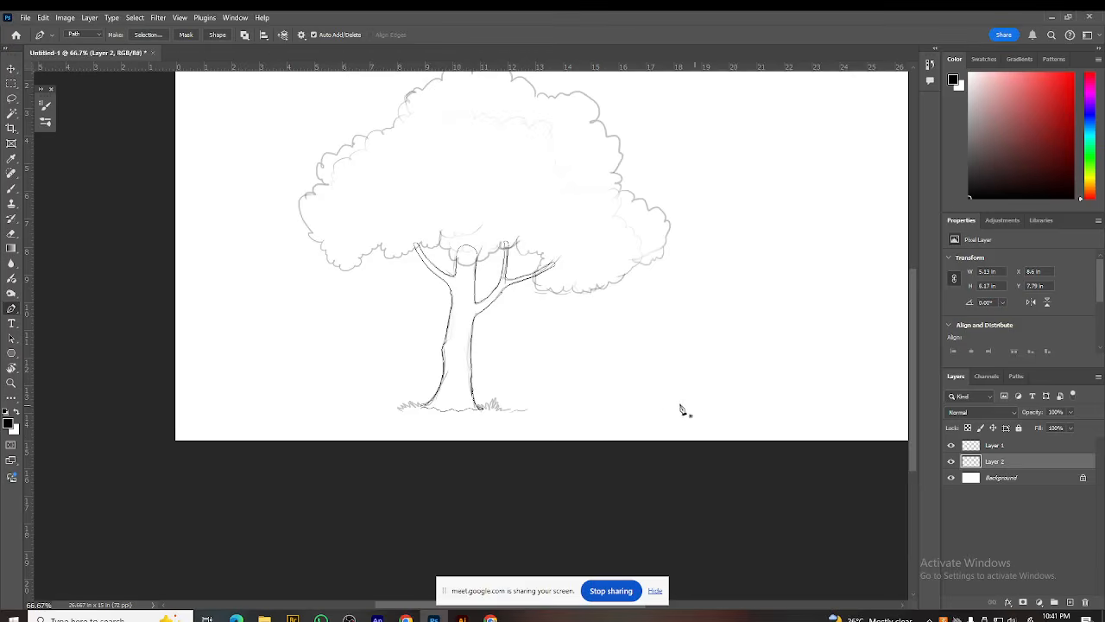
right_click(454, 333)
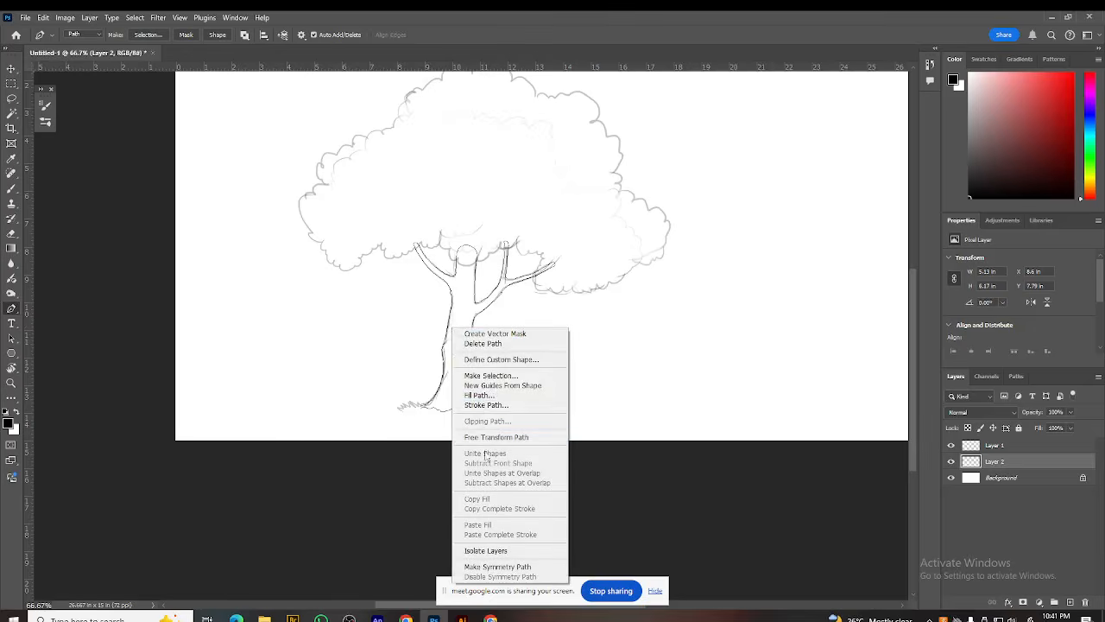
left_click(489, 377)
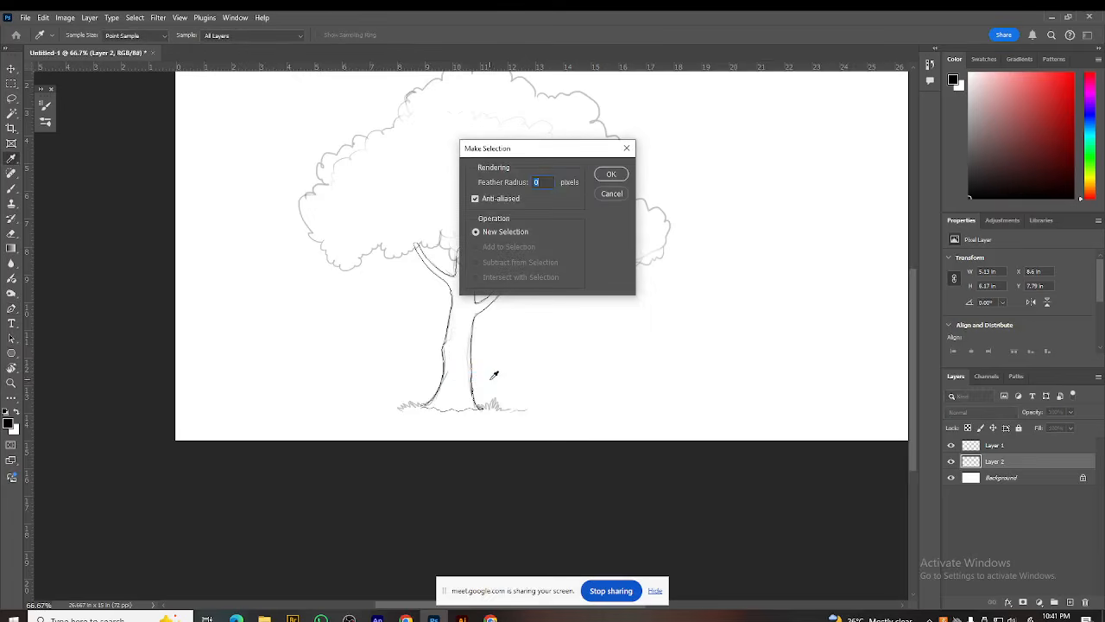
left_click(611, 174)
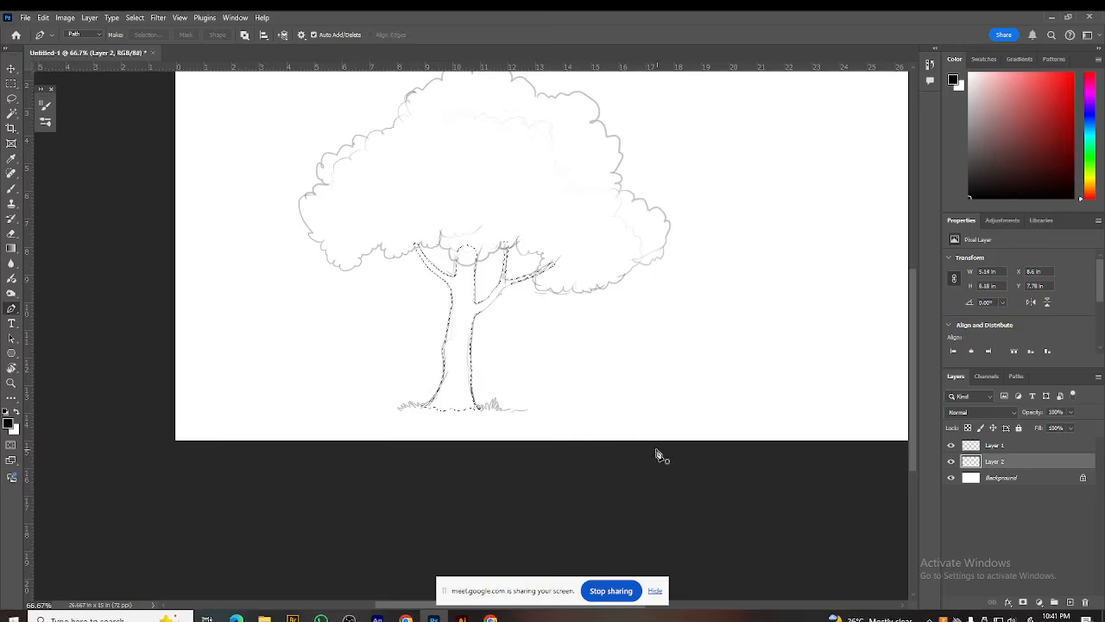
Step: Check the trunk selection's shape with the sketch on Layer 1 briefly hidden
key("ctrl+plus")
left_click_drag(750, 426, 730, 445)
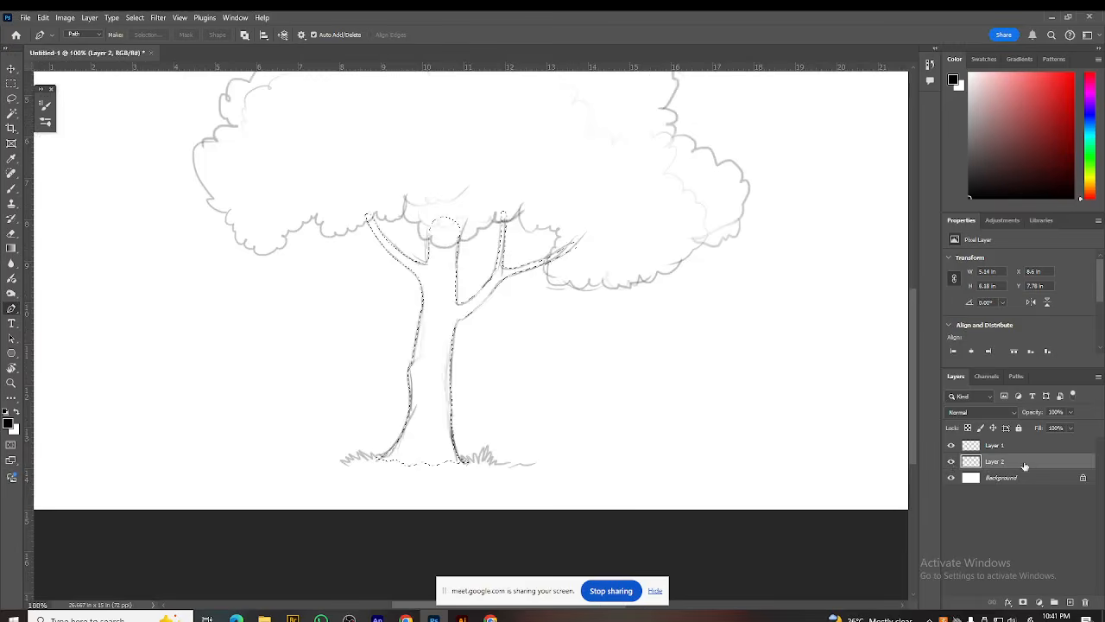
left_click(950, 445)
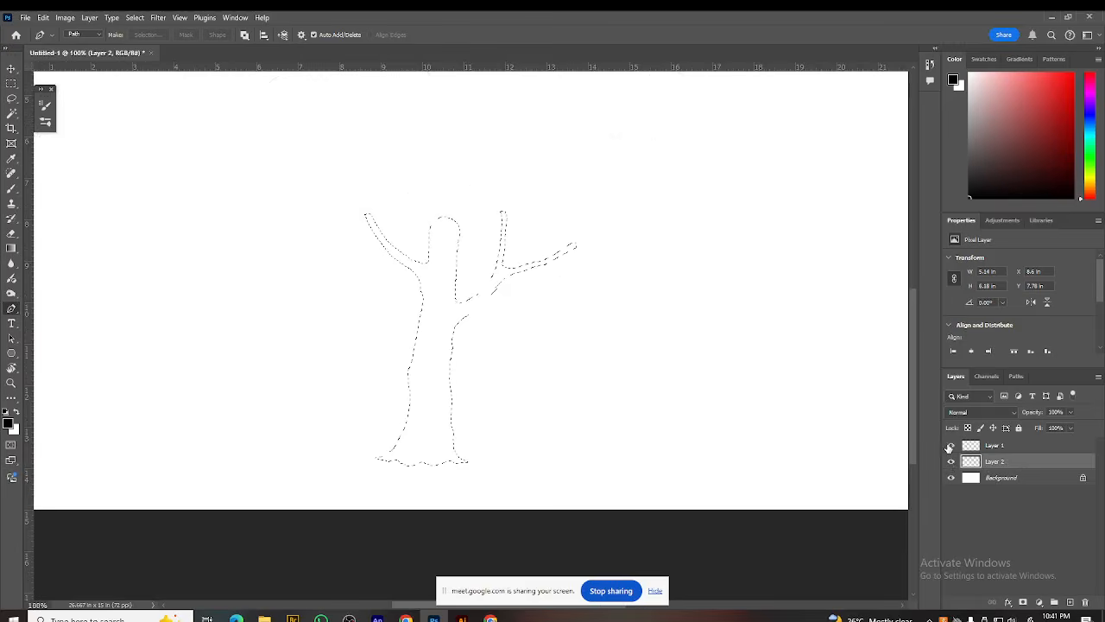
left_click(950, 445)
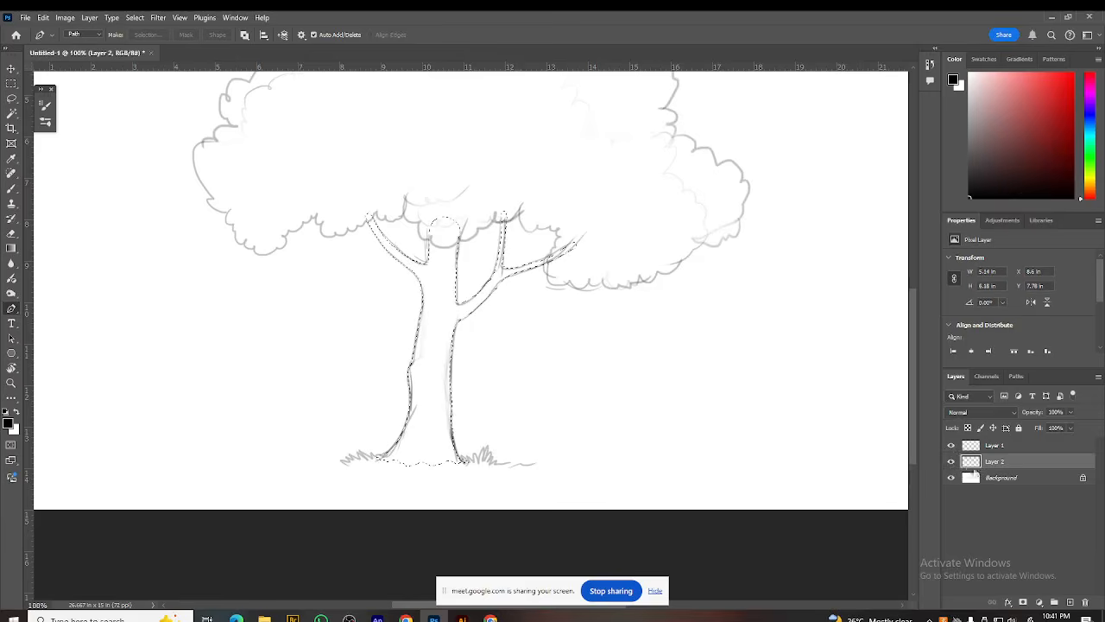
Step: Set the foreground color to a dark, muted olive brown
left_click(1090, 179)
left_click_drag(1008, 156, 1005, 165)
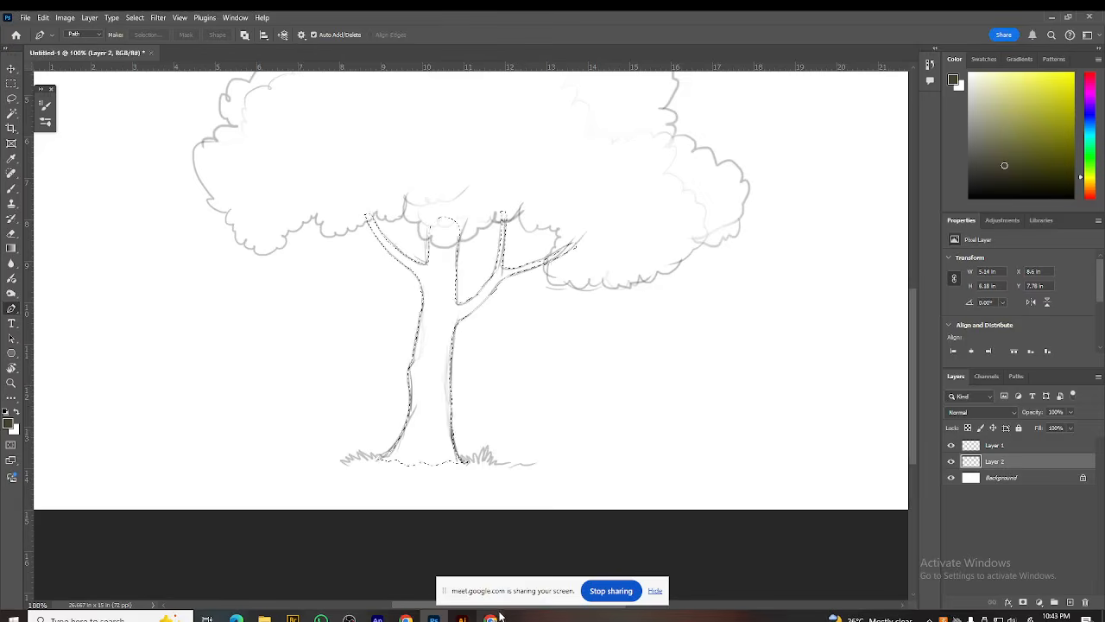
left_click_drag(587, 368, 589, 422)
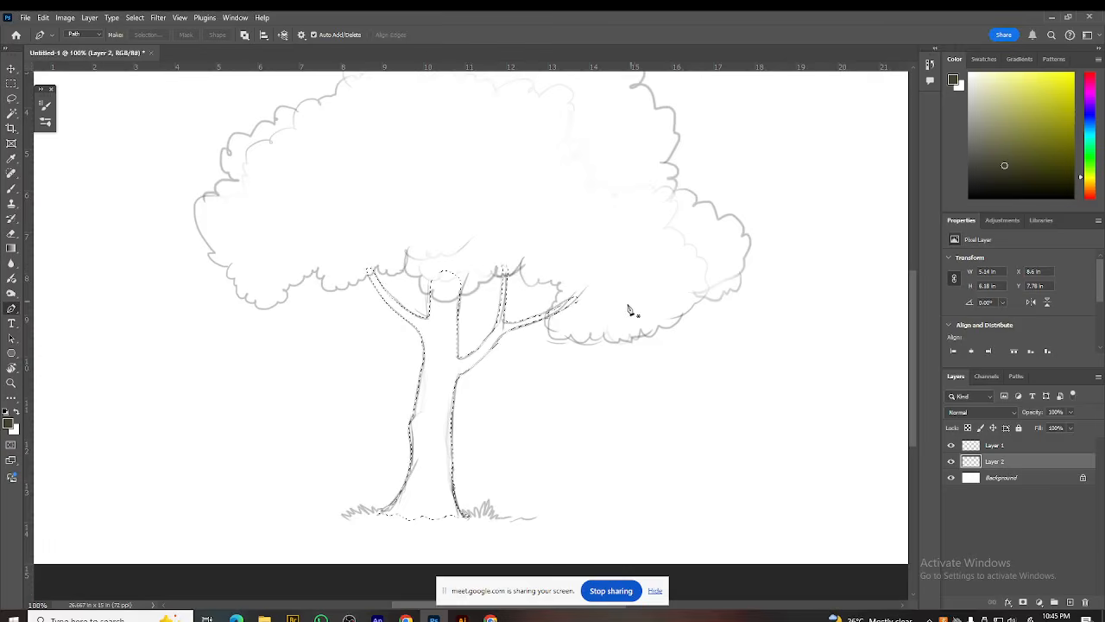
mouse_move(592, 312)
left_mouse_down()
mouse_move(571, 336)
mouse_move(587, 303)
mouse_move(608, 315)
mouse_move(574, 332)
left_mouse_up()
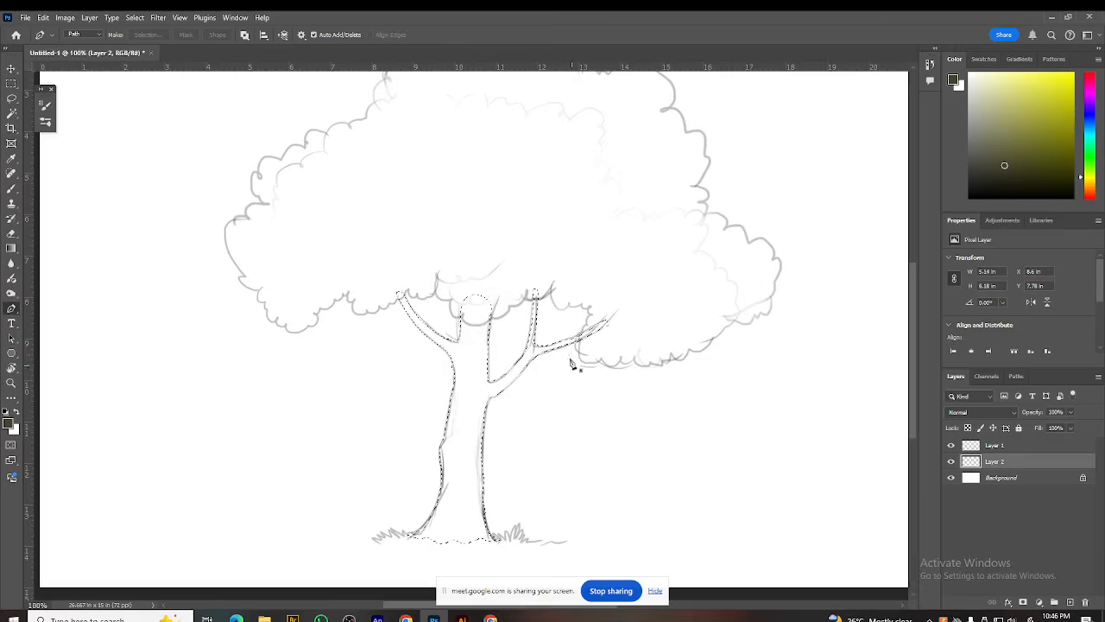
left_click_drag(549, 277, 541, 304)
key("ctrl+minus")
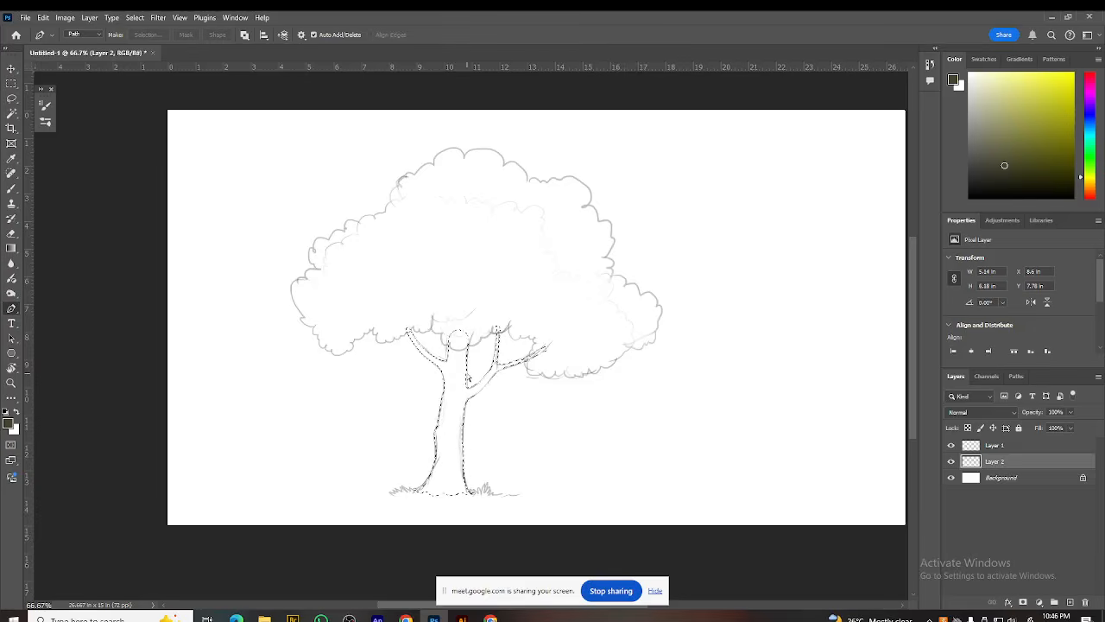
scroll(469, 380, "up", 1)
left_click_drag(628, 457, 610, 403)
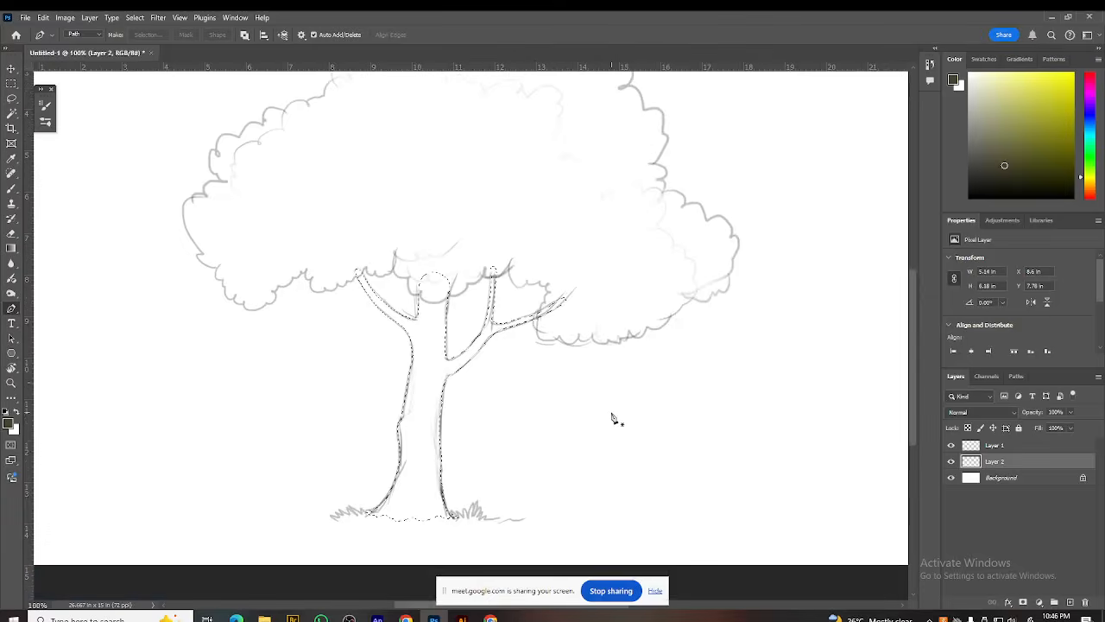
mouse_move(623, 459)
left_mouse_down()
mouse_move(632, 453)
mouse_move(616, 456)
left_mouse_up()
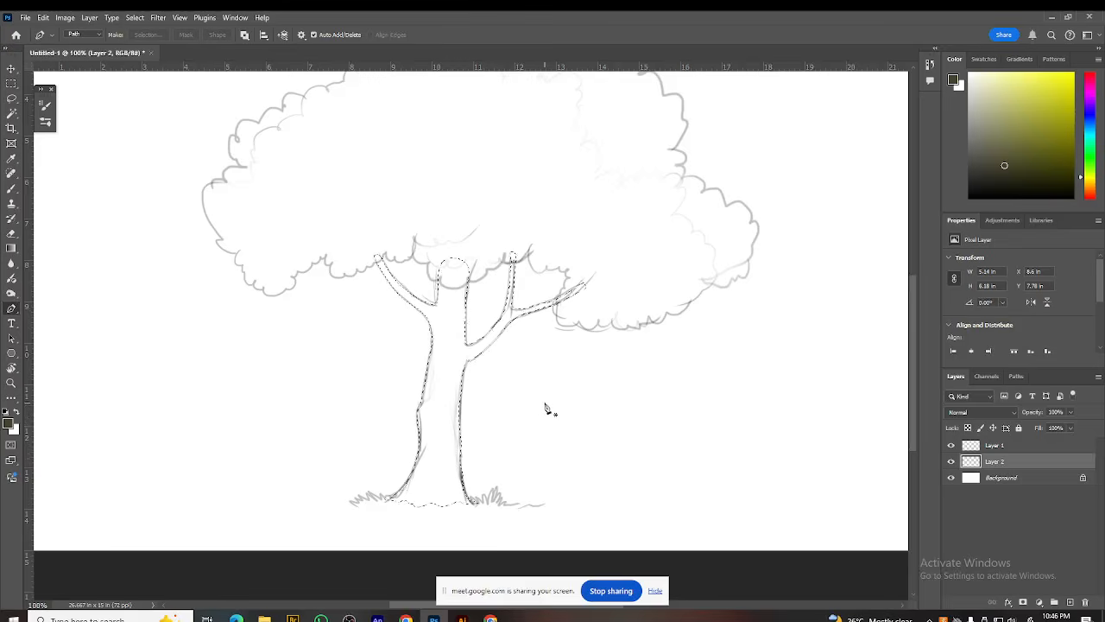
Step: Shift the foreground hue slightly towards orange, fill the trunk and branch selection on Layer 2 with that dark olive brown, and deselect
left_click_drag(619, 361, 614, 362)
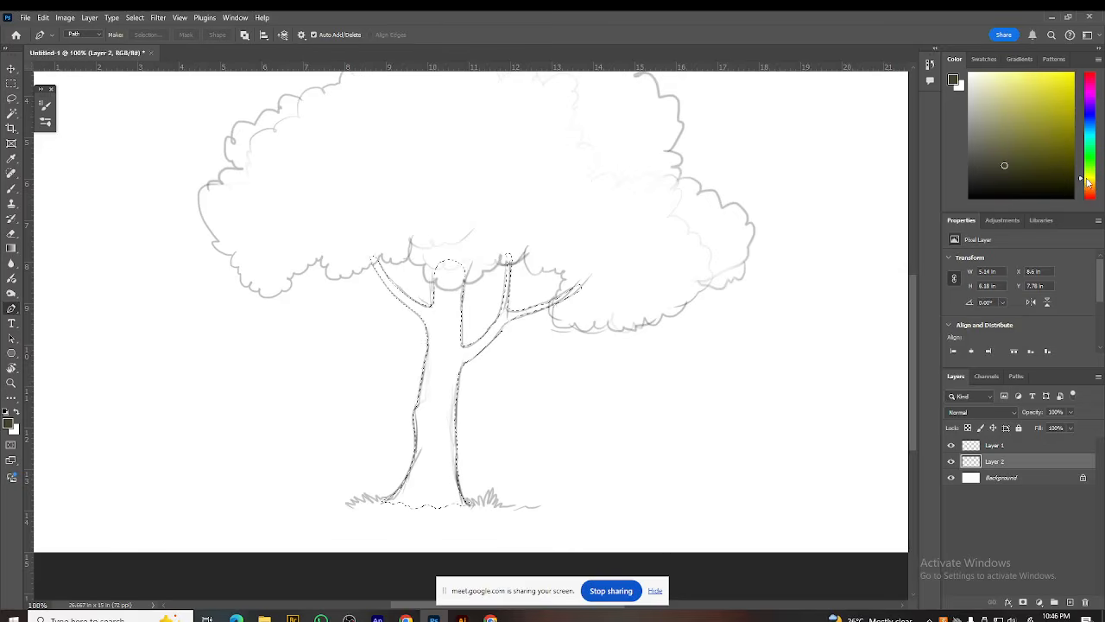
left_click_drag(1087, 179, 1089, 181)
key("alt+BackSpace")
key("ctrl+d")
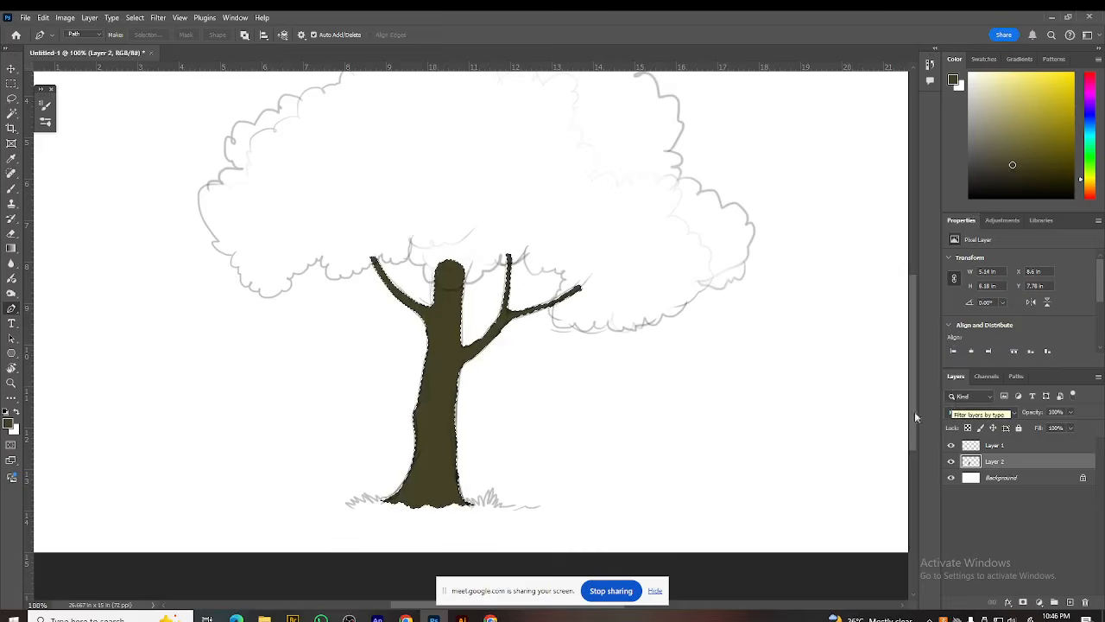
left_click_drag(575, 412, 537, 445)
left_click_drag(605, 469, 651, 452)
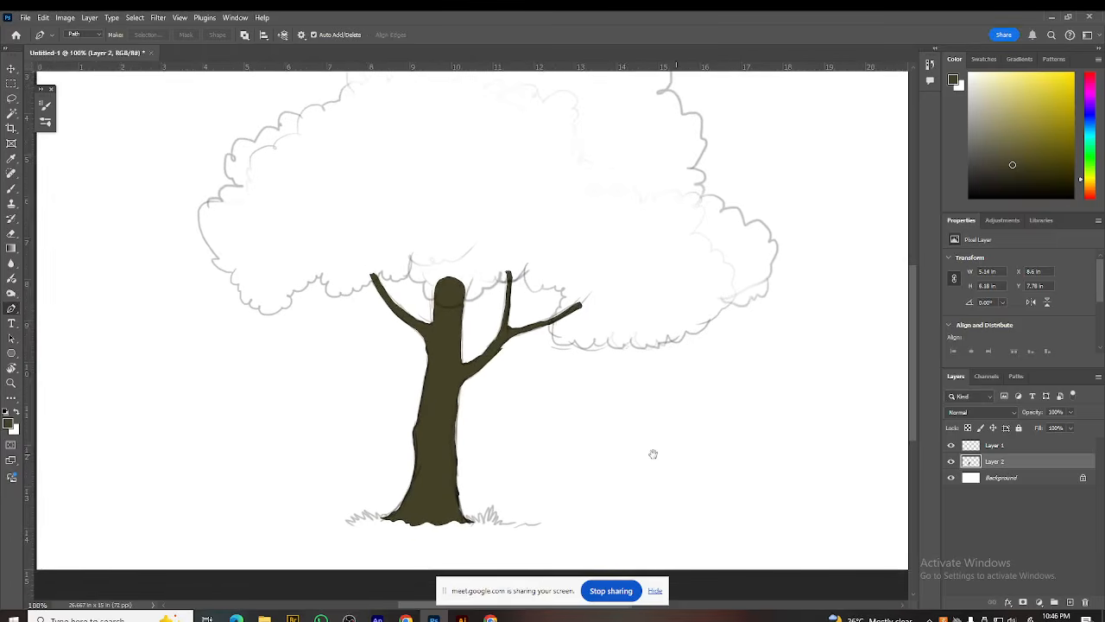
left_click_drag(546, 443, 563, 462)
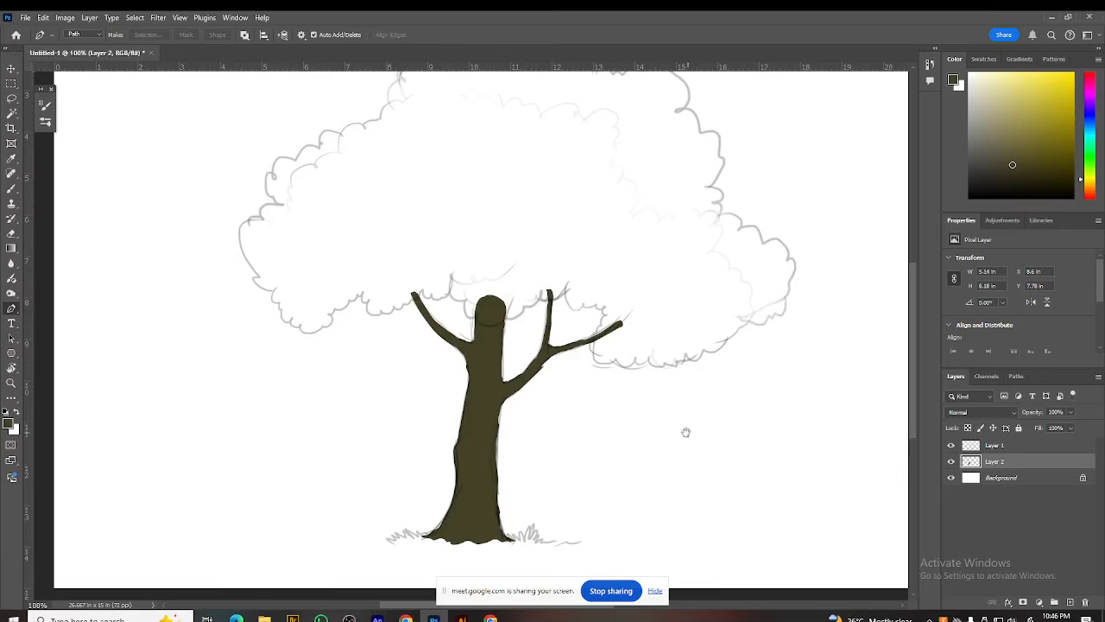
left_click_drag(688, 433, 686, 443)
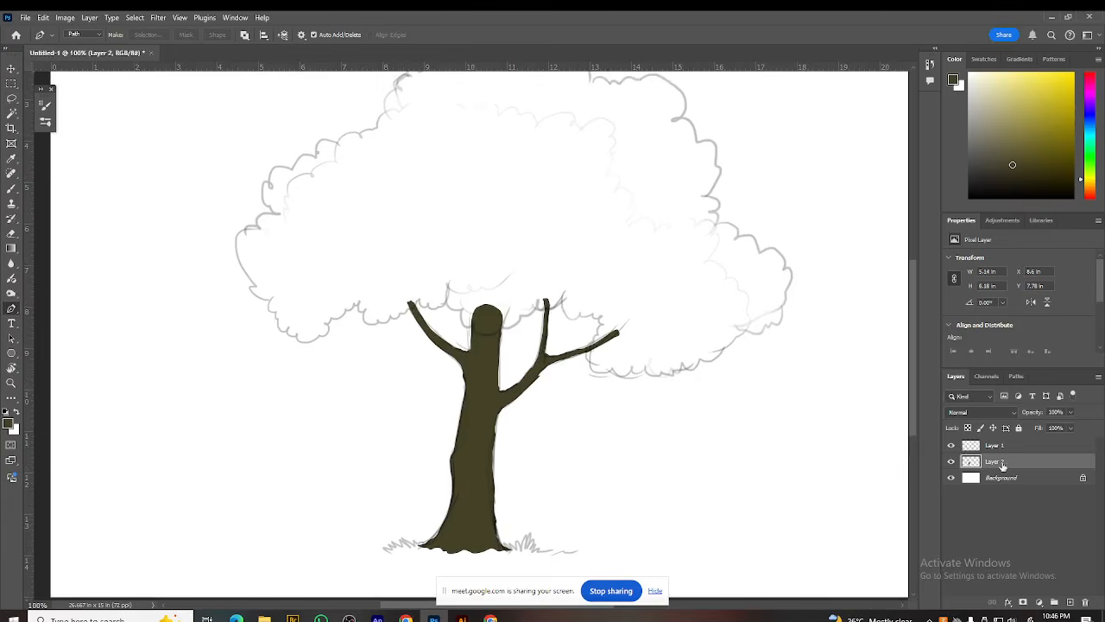
left_click_drag(856, 459, 845, 504)
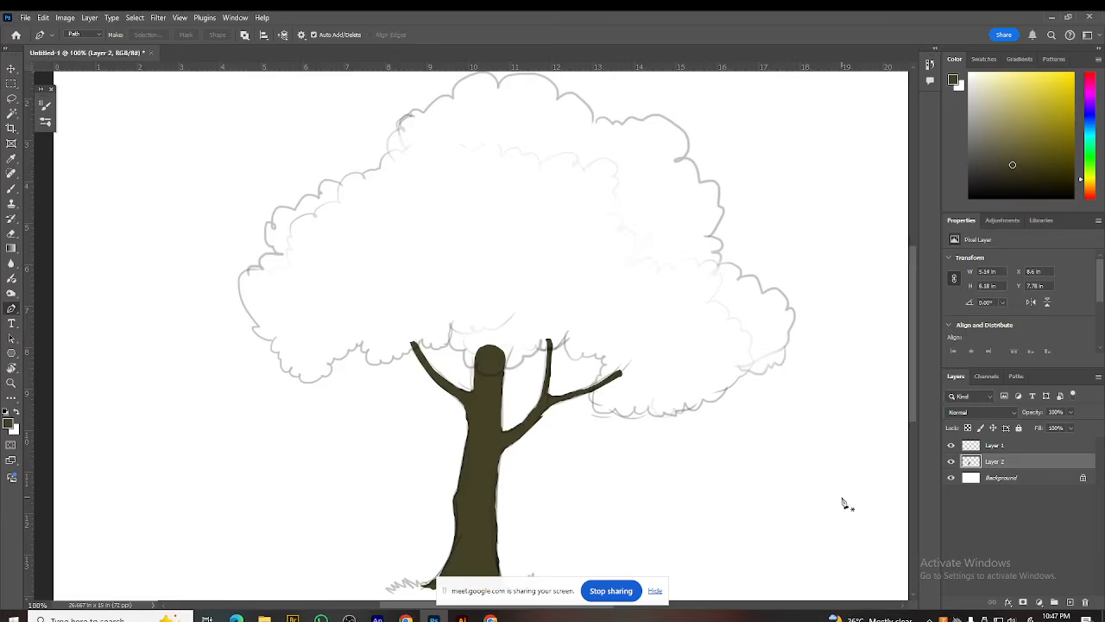
left_click_drag(574, 437, 582, 383)
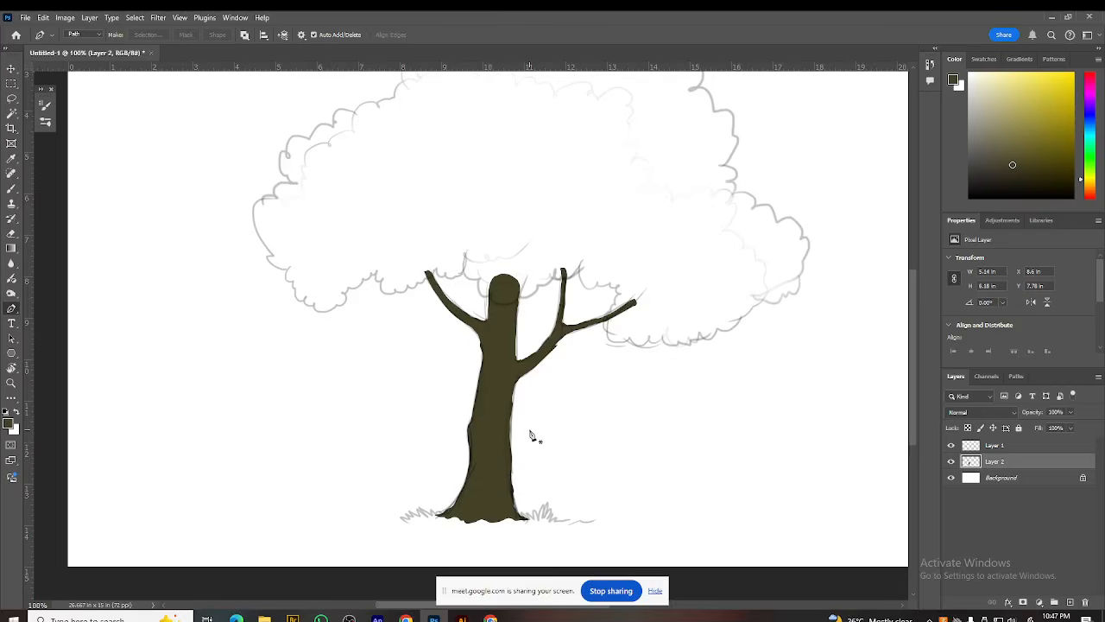
Step: Check the filled trunk with Layer 1 briefly hidden, and lasso the scalloped foliage clump around the left branch's tip, closed by an arc above
key("l")
left_click_drag(531, 410, 546, 438)
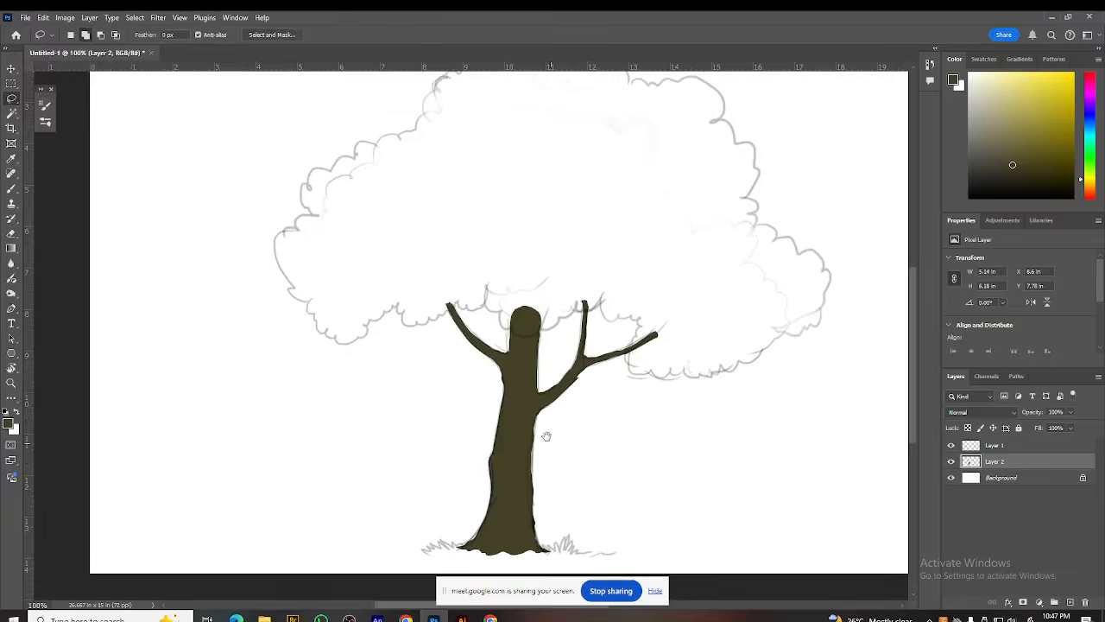
left_click(951, 446)
left_click(951, 446)
left_click_drag(445, 424, 500, 463)
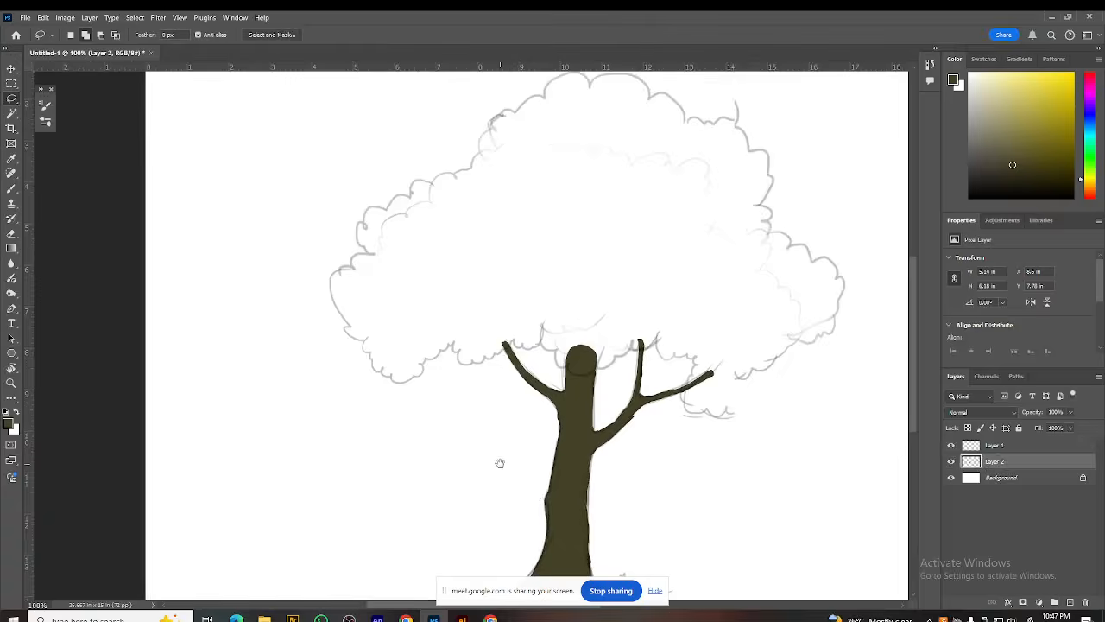
key("ctrl+plus")
left_click_drag(486, 407, 442, 403)
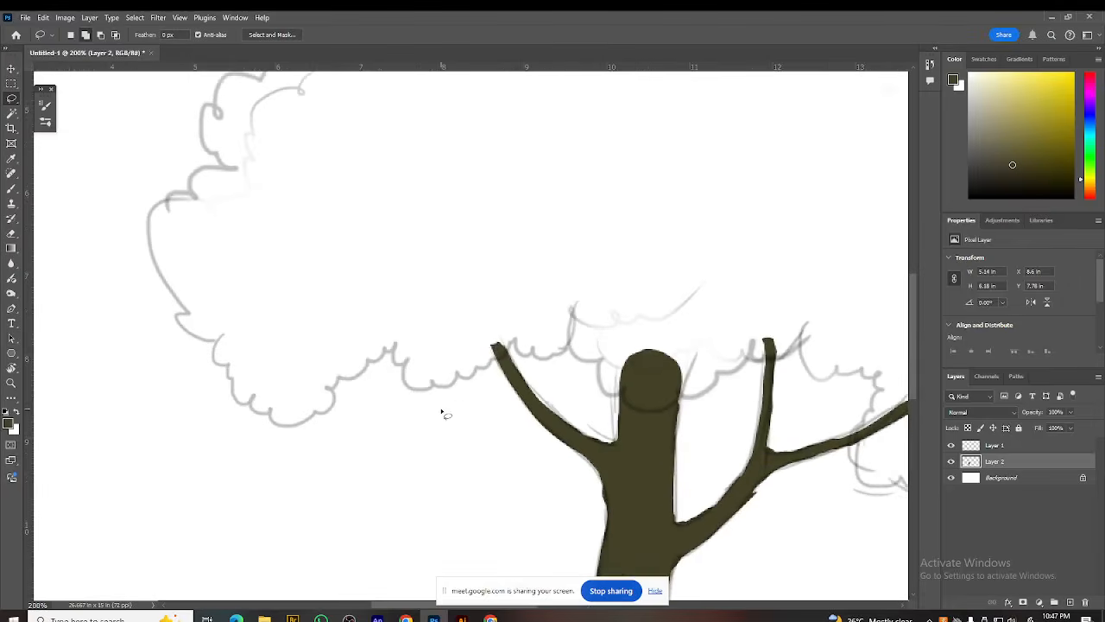
left_click_drag(284, 293, 297, 309)
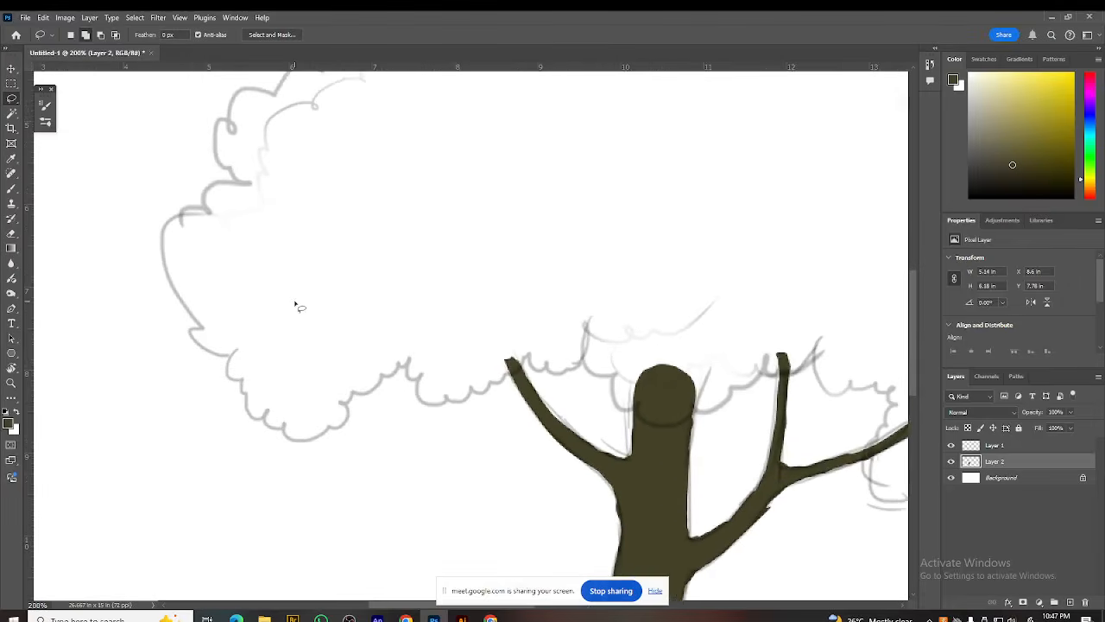
left_click_drag(603, 423, 531, 350)
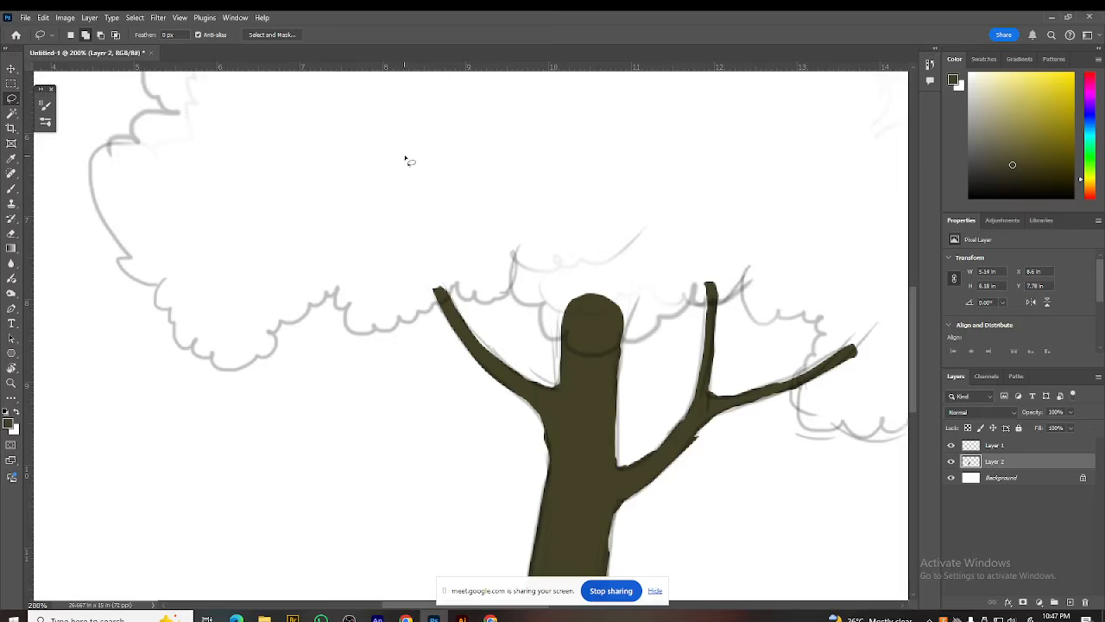
mouse_move(346, 307)
left_mouse_down()
mouse_move(399, 327)
mouse_move(442, 308)
mouse_move(458, 284)
mouse_move(483, 303)
mouse_move(514, 288)
mouse_move(512, 264)
mouse_move(472, 238)
mouse_move(404, 232)
mouse_move(346, 275)
left_mouse_up()
left_click_drag(572, 437, 540, 466)
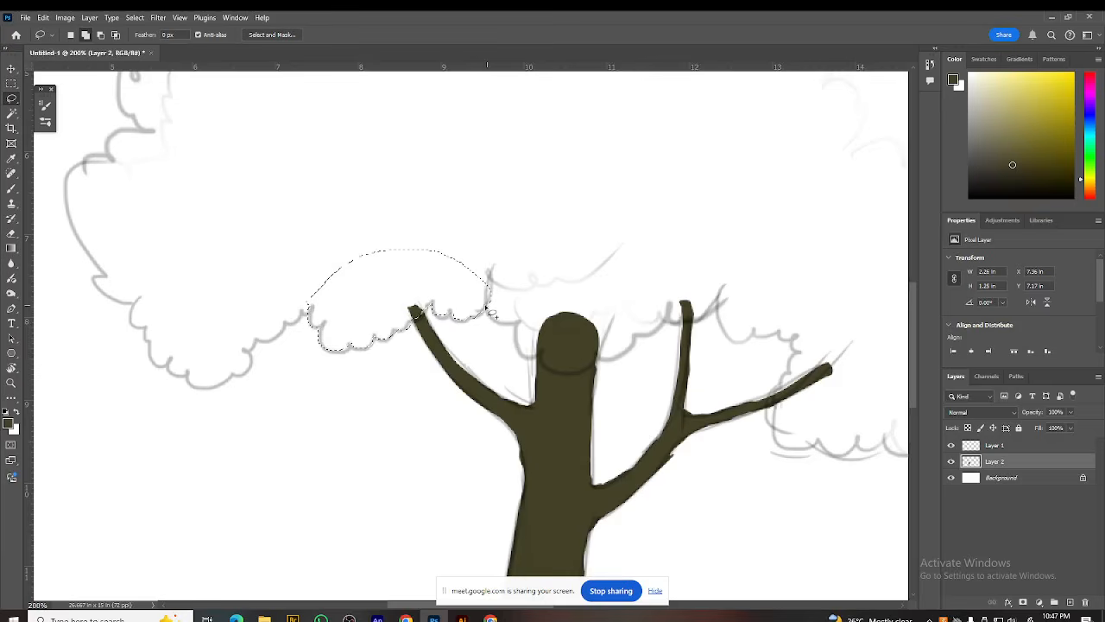
Step: Add the foliage clumps over the trunk's top and the upright branch's tip to the lasso selection, following the sketched scalloped lower edge
mouse_move(499, 326)
left_mouse_down()
mouse_move(529, 358)
mouse_move(573, 375)
mouse_move(593, 359)
mouse_move(629, 356)
mouse_move(640, 331)
mouse_move(625, 291)
mouse_move(576, 262)
mouse_move(525, 256)
mouse_move(482, 302)
left_mouse_up()
left_click_drag(659, 454, 570, 456)
mouse_move(554, 328)
left_mouse_down()
mouse_move(619, 316)
mouse_move(644, 274)
mouse_move(596, 222)
mouse_move(526, 231)
left_mouse_up()
left_click_drag(500, 360, 539, 390)
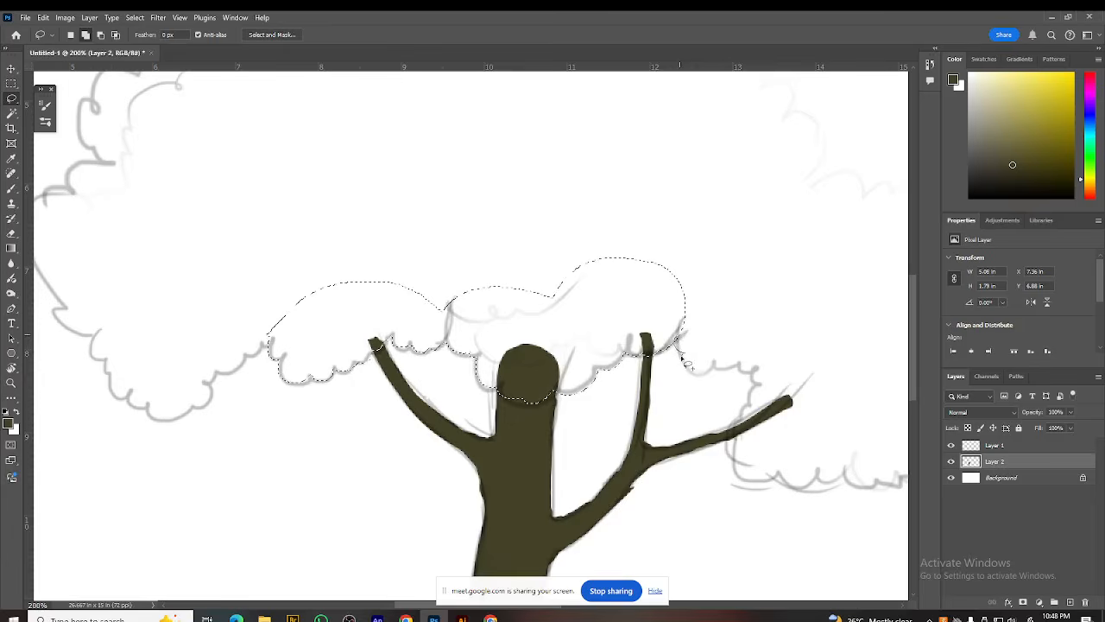
Step: Extend the lasso selection over the lower foliage clumps around the right branch and include the gap between their upper arcs
mouse_move(717, 371)
left_mouse_down()
mouse_move(739, 373)
mouse_move(758, 348)
mouse_move(684, 281)
left_mouse_up()
left_click_drag(766, 447, 492, 405)
mouse_move(466, 320)
left_mouse_down()
mouse_move(487, 348)
mouse_move(481, 376)
mouse_move(458, 410)
mouse_move(481, 438)
mouse_move(500, 430)
mouse_move(509, 446)
mouse_move(583, 445)
mouse_move(581, 430)
mouse_move(611, 443)
mouse_move(667, 433)
mouse_move(672, 314)
mouse_move(516, 291)
mouse_move(473, 323)
left_mouse_up()
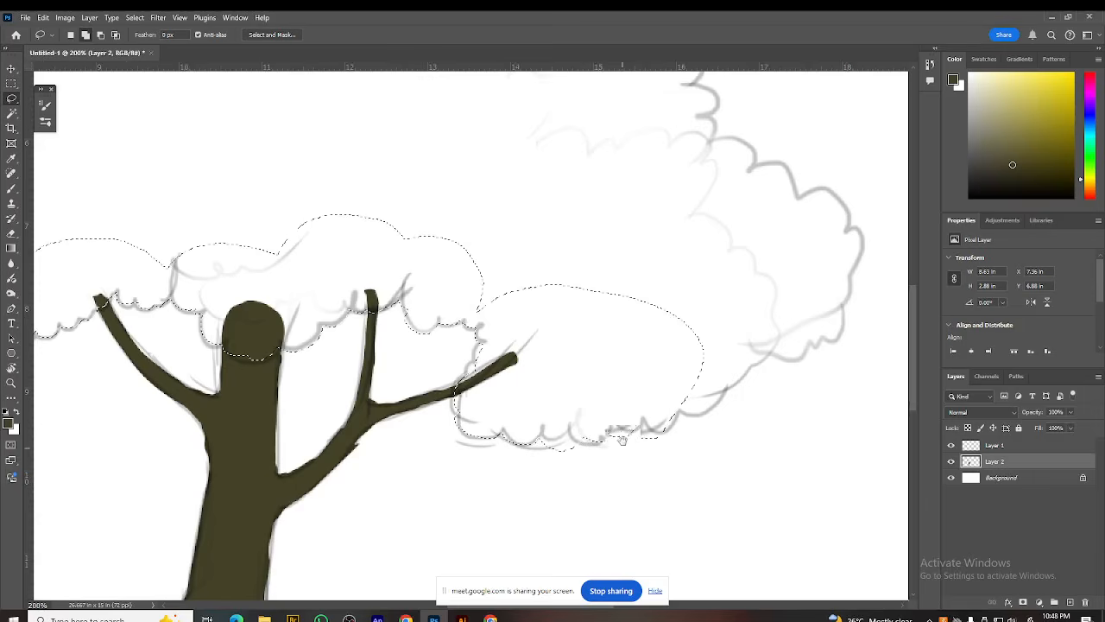
left_click_drag(544, 336, 488, 312)
left_click_drag(362, 268, 495, 289)
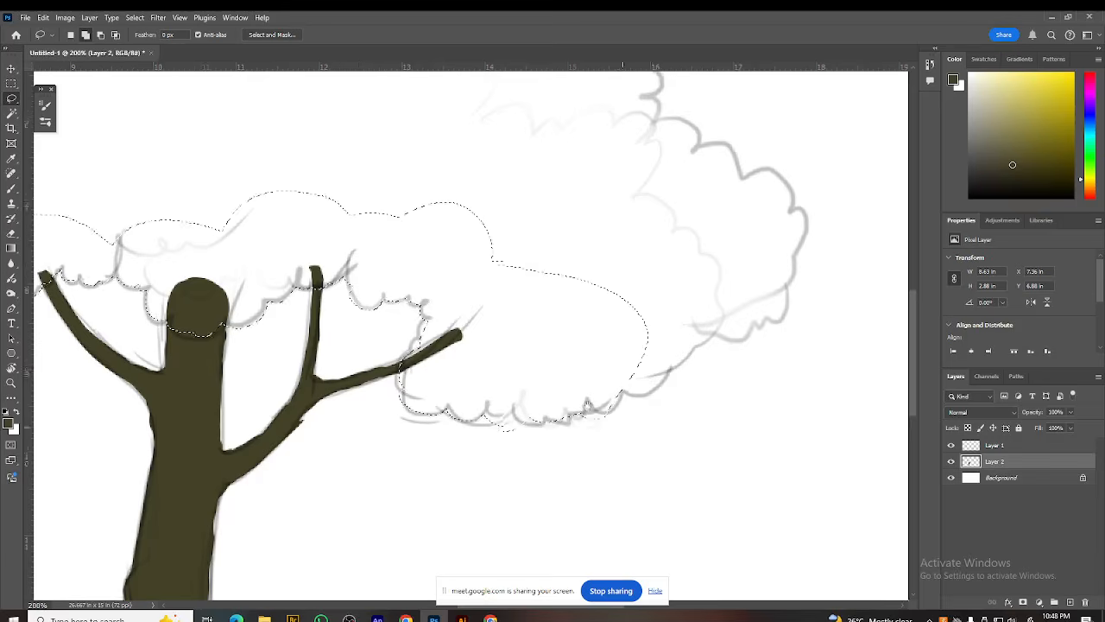
left_click_drag(578, 401, 548, 399)
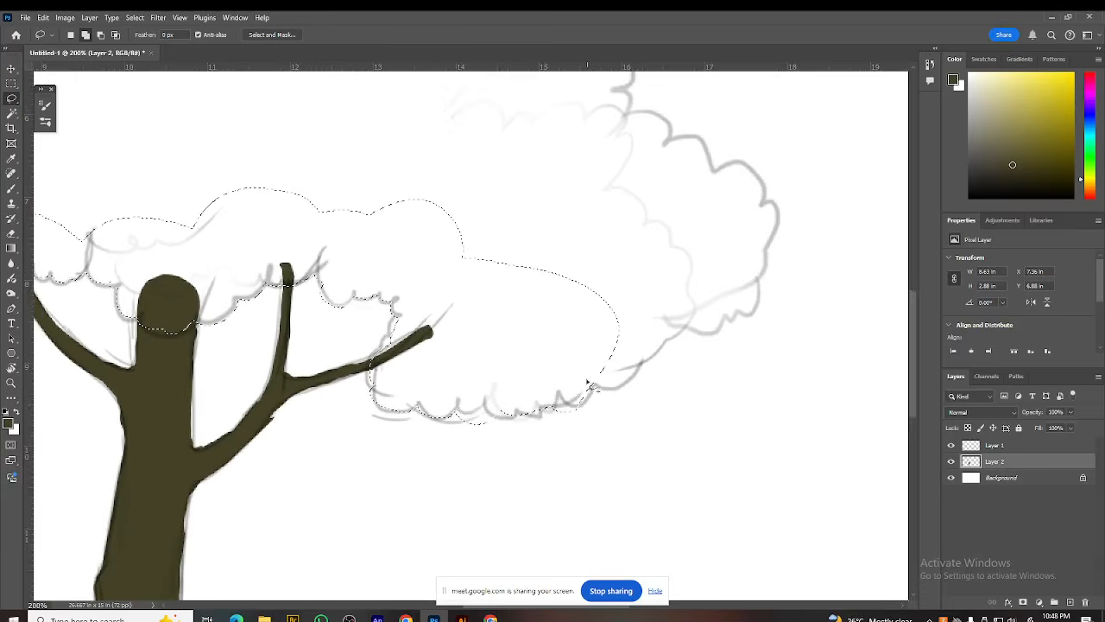
left_click_drag(559, 404, 599, 418)
key("ctrl+z")
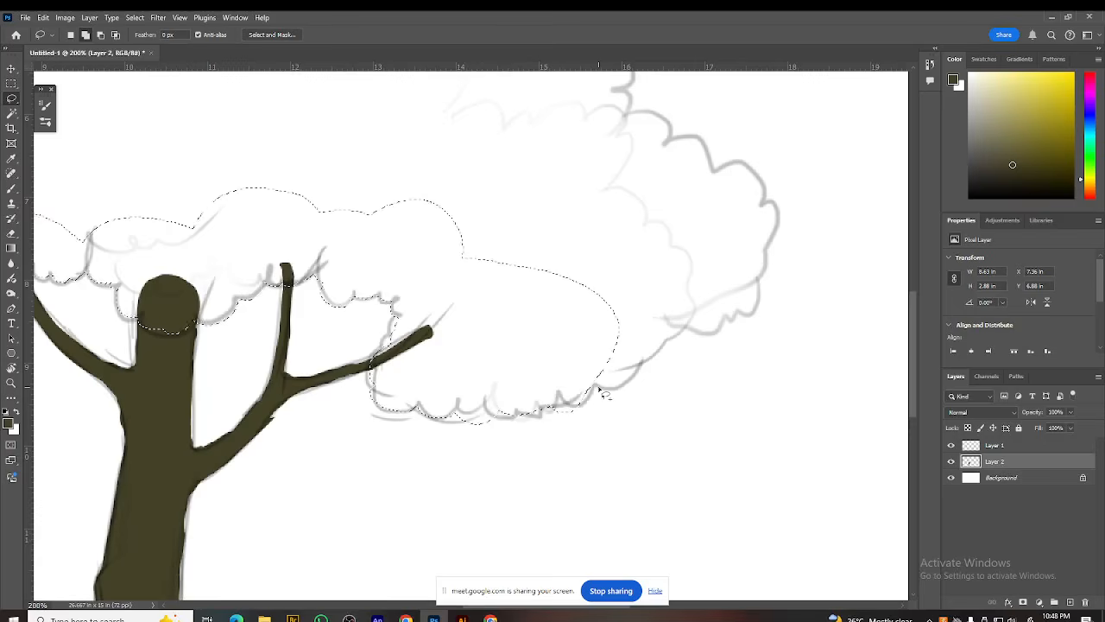
left_click_drag(629, 432, 644, 427)
left_click_drag(585, 417, 580, 413)
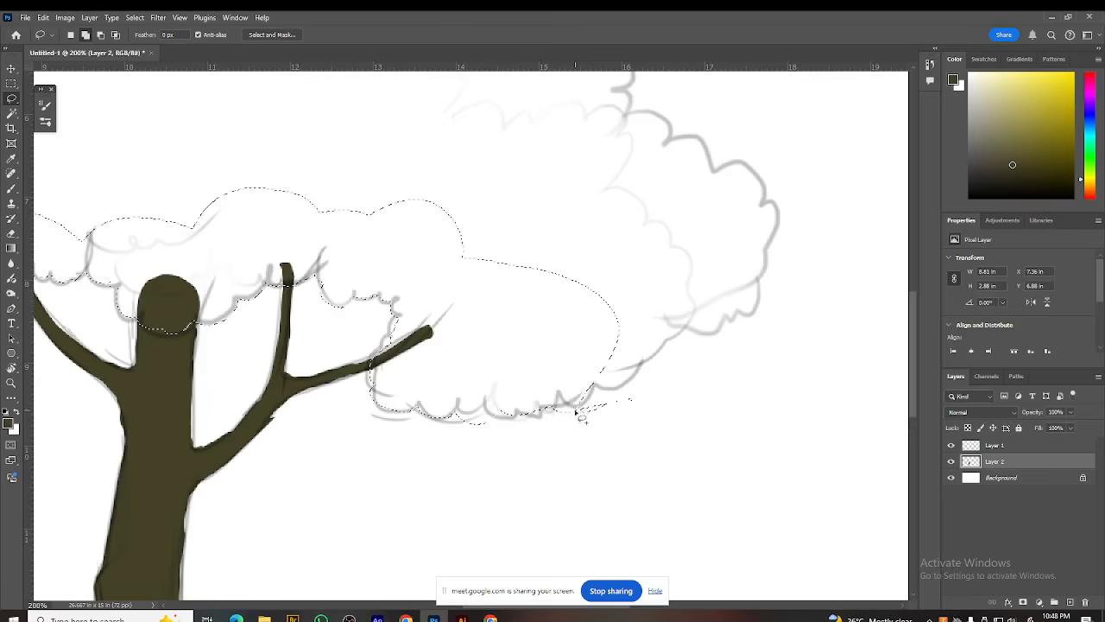
left_click(616, 393, "ctrl")
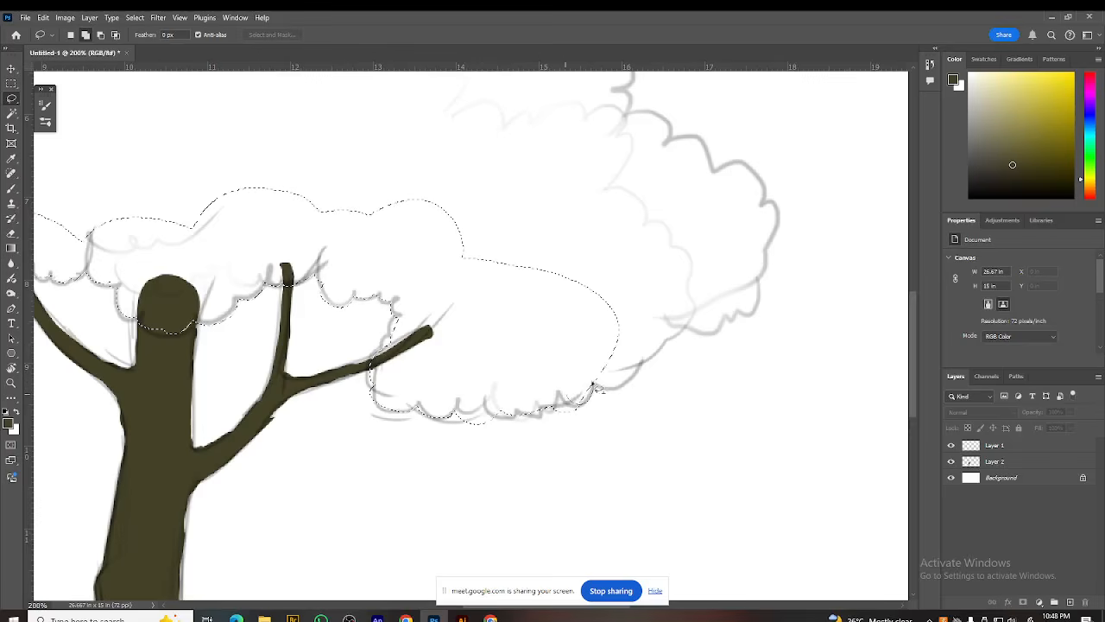
Step: Extend the lasso selection upward along the canopy's right outline to the upper-right lobe
mouse_move(627, 390)
left_mouse_down()
mouse_move(646, 355)
mouse_move(661, 356)
mouse_move(680, 334)
mouse_move(694, 343)
mouse_move(735, 331)
mouse_move(755, 304)
mouse_move(784, 216)
mouse_move(762, 171)
mouse_move(704, 157)
mouse_move(640, 182)
mouse_move(578, 253)
mouse_move(584, 365)
left_mouse_up()
mouse_move(654, 209)
left_mouse_down()
mouse_move(643, 394)
mouse_move(646, 375)
mouse_move(690, 365)
mouse_move(703, 341)
mouse_move(665, 332)
mouse_move(622, 289)
mouse_move(624, 262)
mouse_move(603, 243)
mouse_move(624, 190)
mouse_move(570, 150)
mouse_move(486, 307)
mouse_move(665, 463)
left_mouse_up()
mouse_move(599, 205)
left_mouse_down()
mouse_move(610, 473)
mouse_move(579, 389)
mouse_move(602, 411)
mouse_move(610, 371)
mouse_move(580, 357)
mouse_move(581, 422)
mouse_move(609, 409)
mouse_move(612, 376)
mouse_move(596, 359)
mouse_move(577, 362)
mouse_move(570, 336)
mouse_move(537, 309)
mouse_move(546, 276)
mouse_move(521, 244)
mouse_move(494, 246)
mouse_move(491, 273)
mouse_move(480, 271)
mouse_move(424, 342)
mouse_move(466, 468)
mouse_move(560, 446)
left_mouse_up()
left_click_drag(489, 374, 533, 441)
left_click_drag(584, 282, 567, 316)
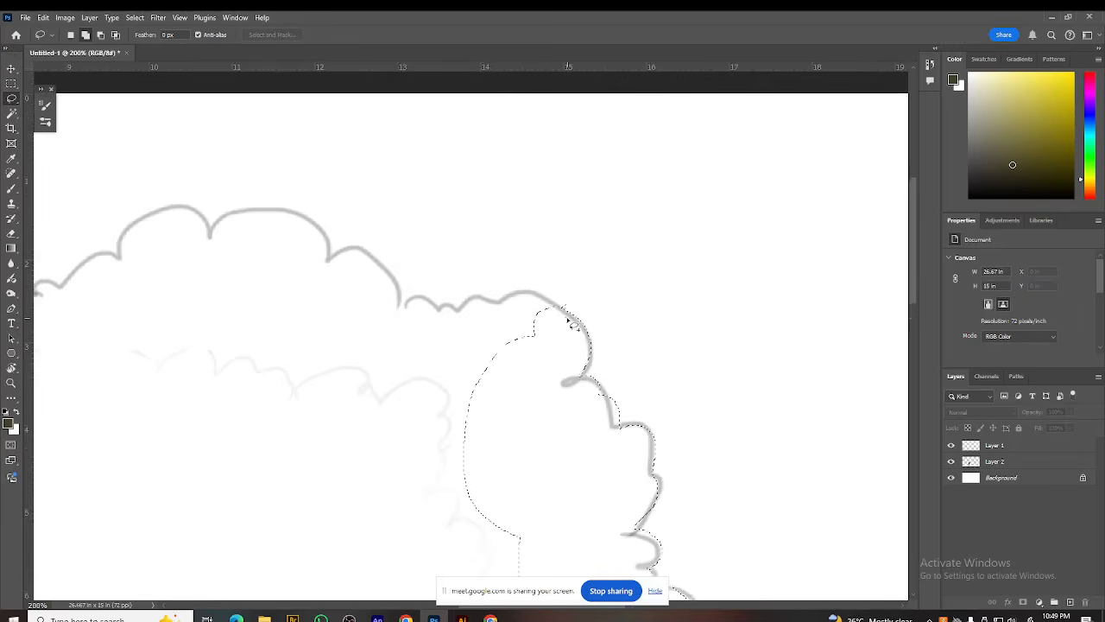
Step: Undo the last selection change and add the small scalloped edge at the canopy's upper right to the selection
key("ctrl")
key("ctrl+z")
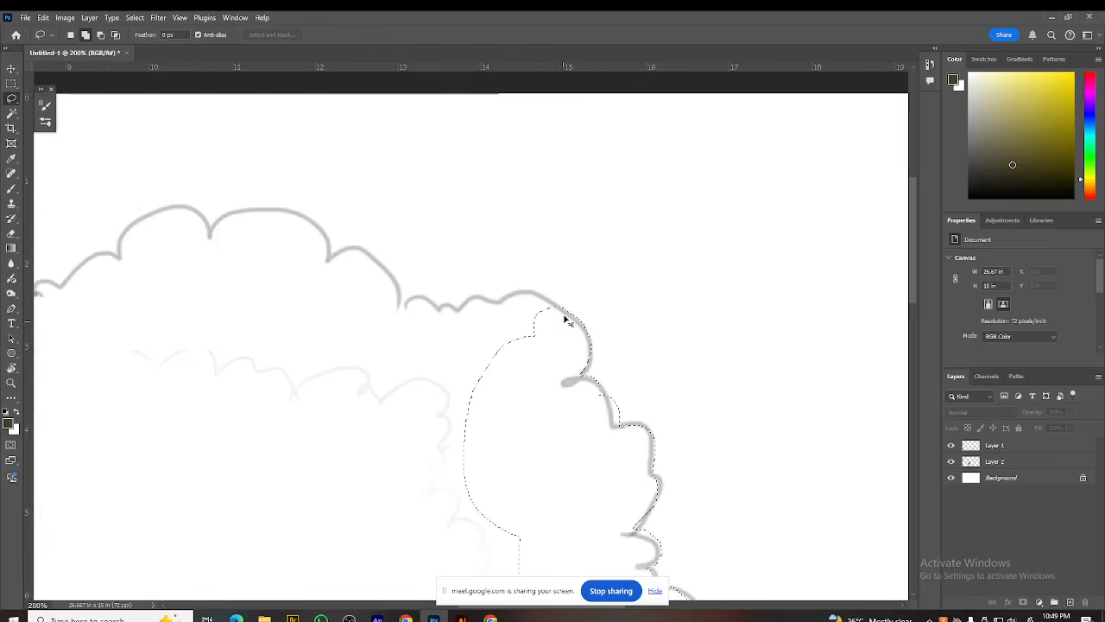
mouse_move(570, 319)
left_mouse_down()
mouse_move(554, 293)
mouse_move(518, 290)
mouse_move(458, 312)
mouse_move(411, 293)
mouse_move(391, 311)
mouse_move(383, 369)
mouse_move(470, 427)
left_mouse_up()
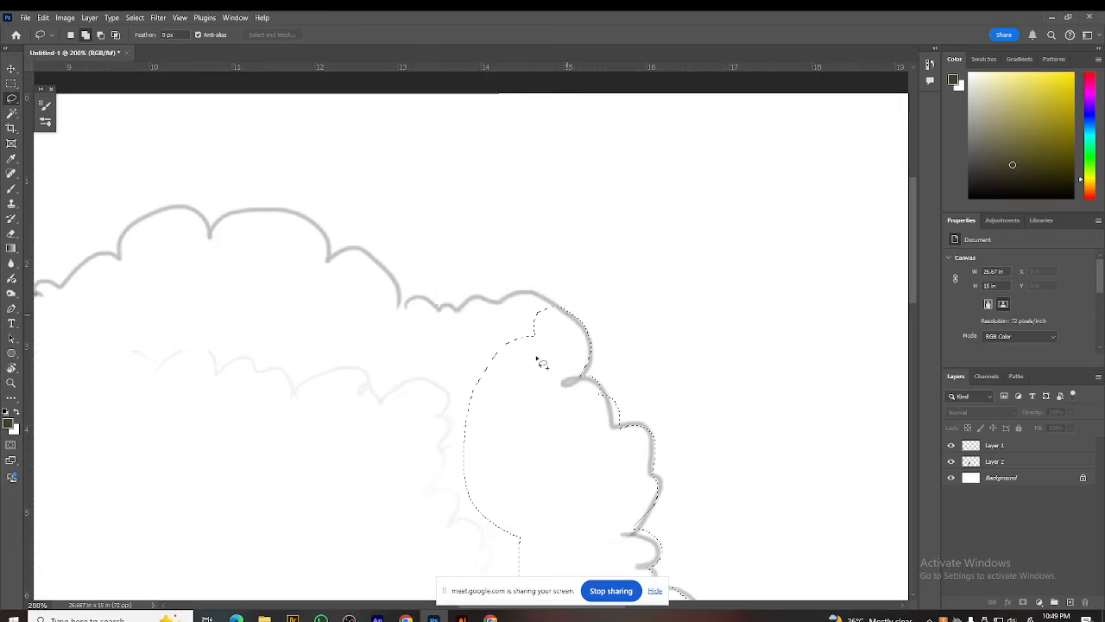
left_click_drag(517, 380, 505, 382)
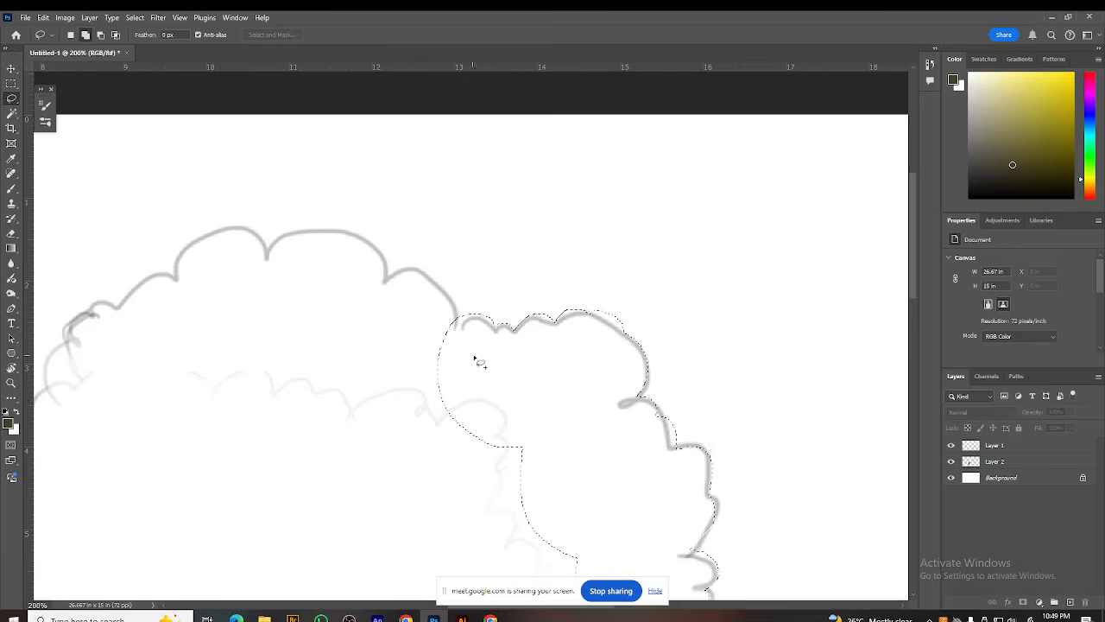
Step: Add the domed foliage lobes along the top of the crown to the lasso selection
mouse_move(457, 323)
left_mouse_down()
mouse_move(417, 265)
mouse_move(385, 278)
mouse_move(379, 252)
mouse_move(349, 235)
mouse_move(294, 233)
mouse_move(268, 281)
mouse_move(319, 369)
mouse_move(463, 366)
left_mouse_up()
mouse_move(387, 387)
left_mouse_down()
mouse_move(379, 378)
mouse_move(448, 424)
mouse_move(444, 415)
left_mouse_up()
mouse_move(476, 351)
left_mouse_down()
mouse_move(513, 345)
mouse_move(510, 337)
mouse_move(518, 345)
mouse_move(481, 349)
mouse_move(495, 375)
mouse_move(509, 333)
mouse_move(514, 349)
mouse_move(493, 326)
mouse_move(515, 343)
left_mouse_up()
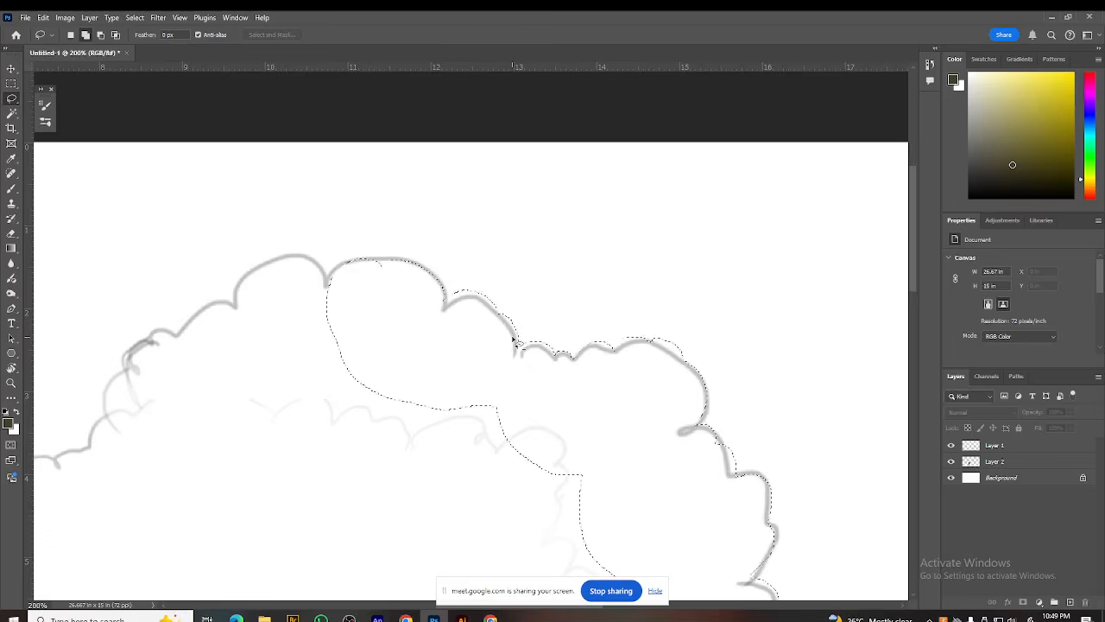
left_click_drag(400, 364, 531, 403)
mouse_move(495, 299)
left_mouse_down()
mouse_move(507, 296)
mouse_move(507, 362)
mouse_move(496, 366)
mouse_move(534, 378)
left_mouse_up()
mouse_move(489, 337)
left_mouse_down()
mouse_move(460, 304)
mouse_move(409, 303)
mouse_move(380, 359)
mouse_move(443, 410)
mouse_move(530, 383)
mouse_move(491, 399)
left_mouse_up()
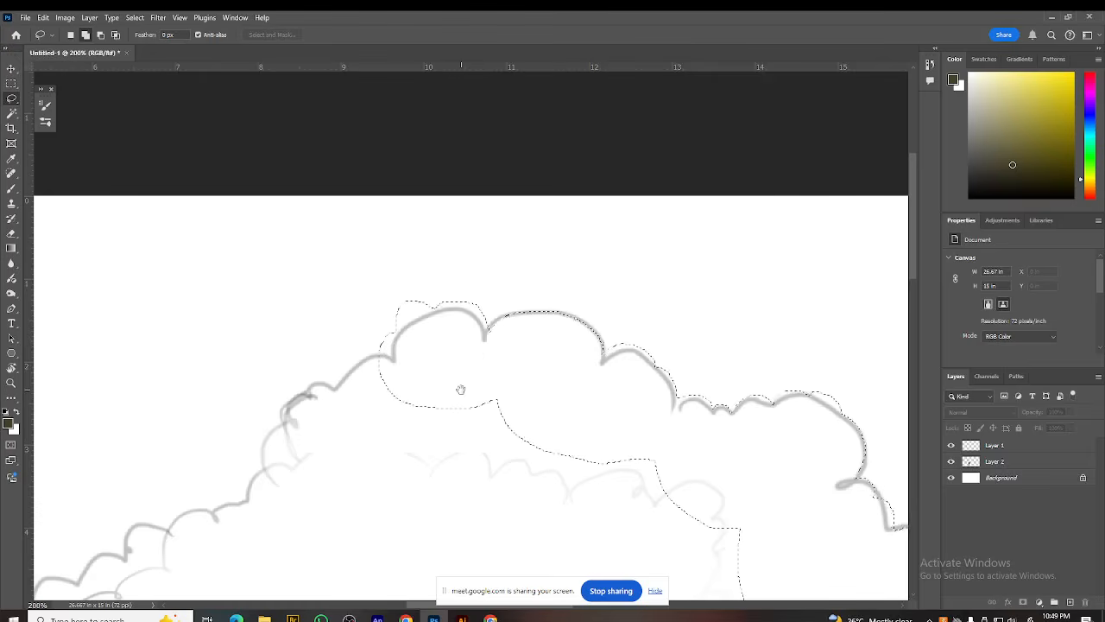
Step: Continue the lasso selection down the canopy's sloping left outline, following its scalloped lobes
mouse_move(476, 469)
left_mouse_down()
mouse_move(523, 410)
mouse_move(619, 337)
left_mouse_up()
mouse_move(538, 278)
left_mouse_down()
mouse_move(523, 223)
mouse_move(427, 284)
mouse_move(415, 298)
mouse_move(443, 390)
mouse_move(538, 297)
left_mouse_up()
left_click_drag(474, 394, 639, 325)
mouse_move(610, 273)
left_mouse_down()
mouse_move(601, 267)
mouse_move(513, 340)
mouse_move(631, 276)
left_mouse_up()
mouse_move(486, 336)
left_mouse_down()
mouse_move(566, 322)
mouse_move(558, 302)
mouse_move(501, 355)
mouse_move(464, 346)
mouse_move(452, 385)
mouse_move(430, 401)
mouse_move(449, 436)
mouse_move(474, 447)
mouse_move(599, 393)
mouse_move(589, 314)
mouse_move(665, 178)
left_mouse_up()
mouse_move(547, 282)
left_mouse_down()
mouse_move(511, 306)
mouse_move(464, 323)
mouse_move(458, 356)
mouse_move(482, 377)
mouse_move(481, 411)
mouse_move(512, 423)
mouse_move(498, 430)
mouse_move(513, 461)
mouse_move(571, 459)
mouse_move(585, 369)
left_mouse_up()
mouse_move(482, 193)
left_mouse_down()
mouse_move(543, 252)
mouse_move(574, 157)
left_mouse_up()
Step: Add the lower-left foliage lobe to the selection, joining it to the selected underside of the canopy
left_click_drag(620, 404, 561, 245)
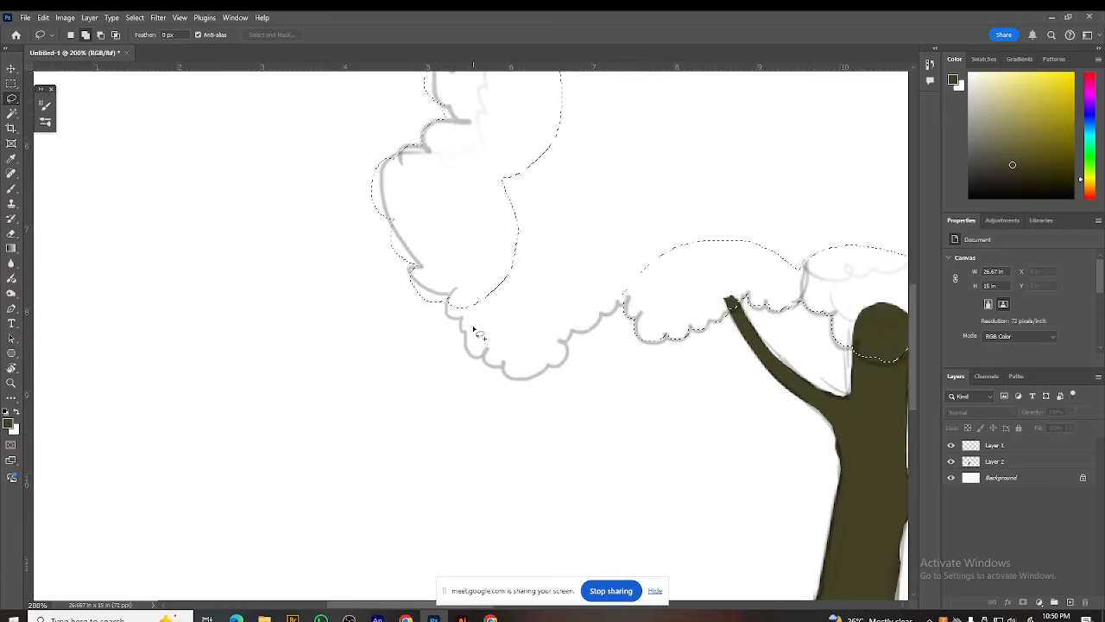
mouse_move(447, 297)
left_mouse_down()
mouse_move(476, 360)
mouse_move(536, 378)
mouse_move(563, 367)
mouse_move(573, 333)
mouse_move(642, 295)
mouse_move(642, 254)
mouse_move(577, 212)
mouse_move(491, 212)
mouse_move(434, 259)
left_mouse_up()
left_click_drag(550, 336, 436, 442)
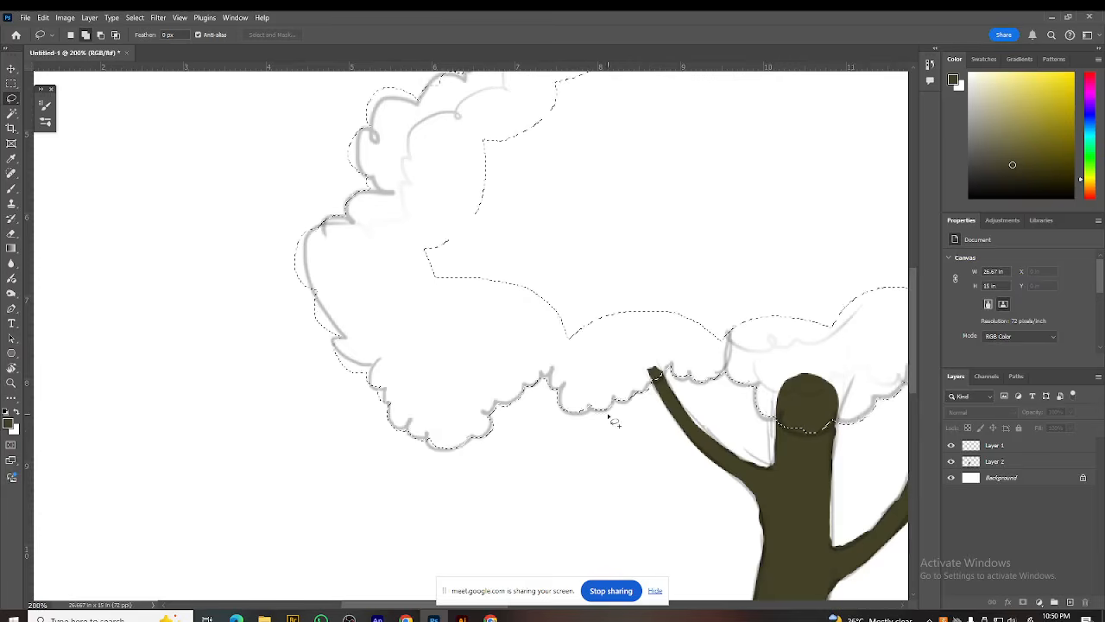
Step: Add the lower part of the canopy's unselected interior, above the branches, to the lasso selection
left_click_drag(657, 356, 582, 394)
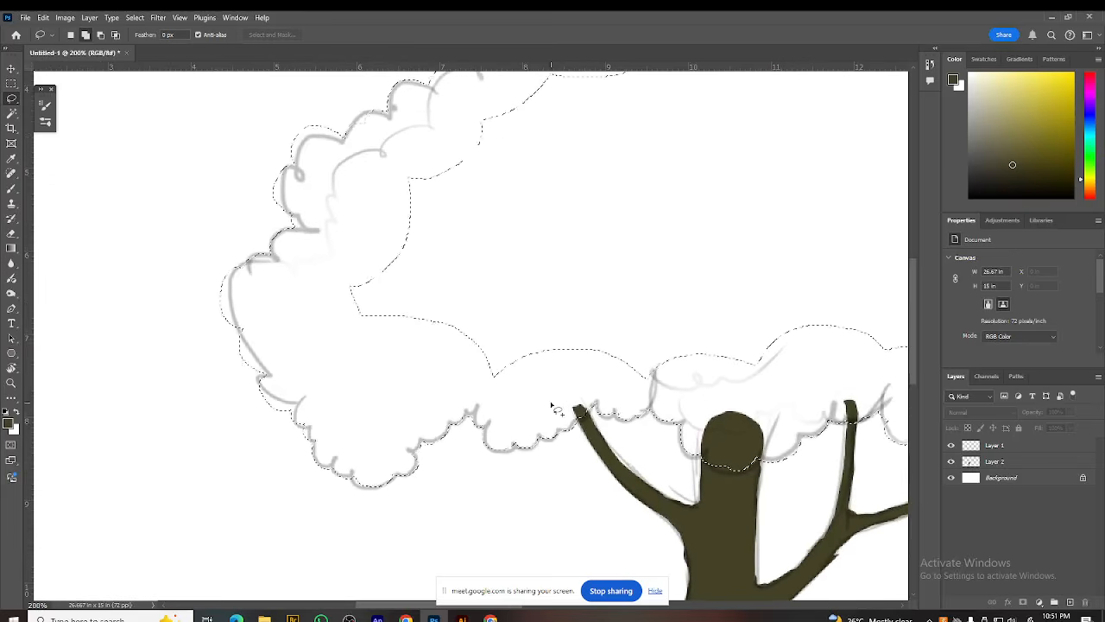
mouse_move(534, 387)
left_mouse_down()
mouse_move(503, 392)
mouse_move(469, 420)
left_mouse_up()
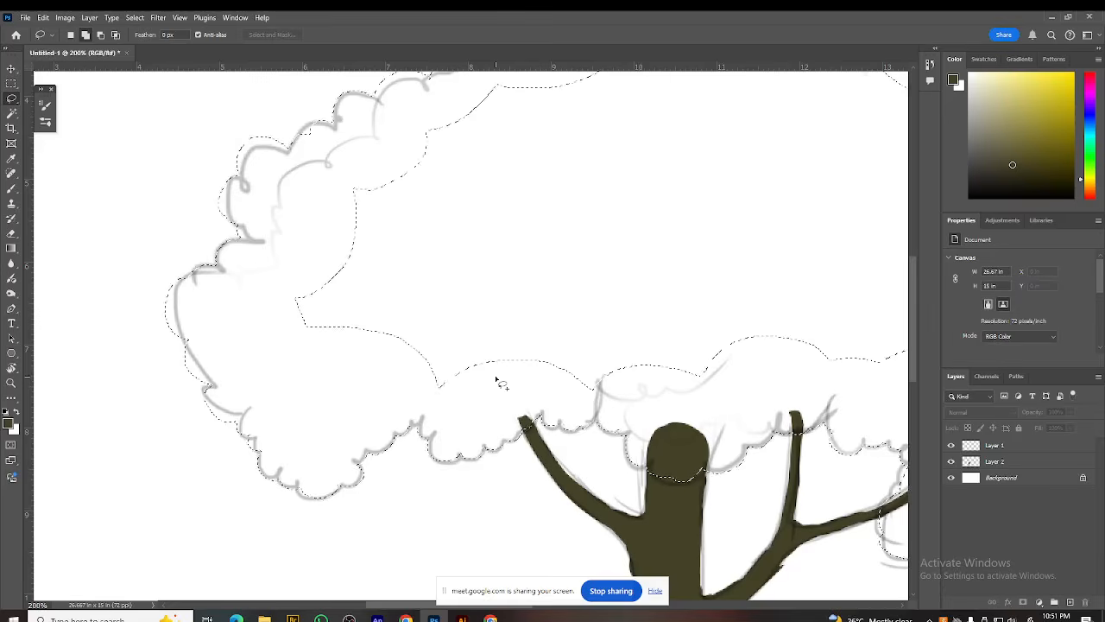
mouse_move(412, 381)
left_mouse_down()
mouse_move(432, 402)
mouse_move(495, 397)
mouse_move(519, 363)
mouse_move(508, 271)
mouse_move(414, 206)
mouse_move(309, 214)
mouse_move(259, 324)
mouse_move(375, 396)
left_mouse_up()
mouse_move(504, 339)
left_mouse_down()
mouse_move(557, 393)
mouse_move(622, 401)
mouse_move(711, 388)
mouse_move(799, 320)
mouse_move(687, 173)
mouse_move(427, 211)
left_mouse_up()
mouse_move(529, 263)
left_mouse_down()
mouse_move(508, 399)
mouse_move(513, 444)
left_mouse_up()
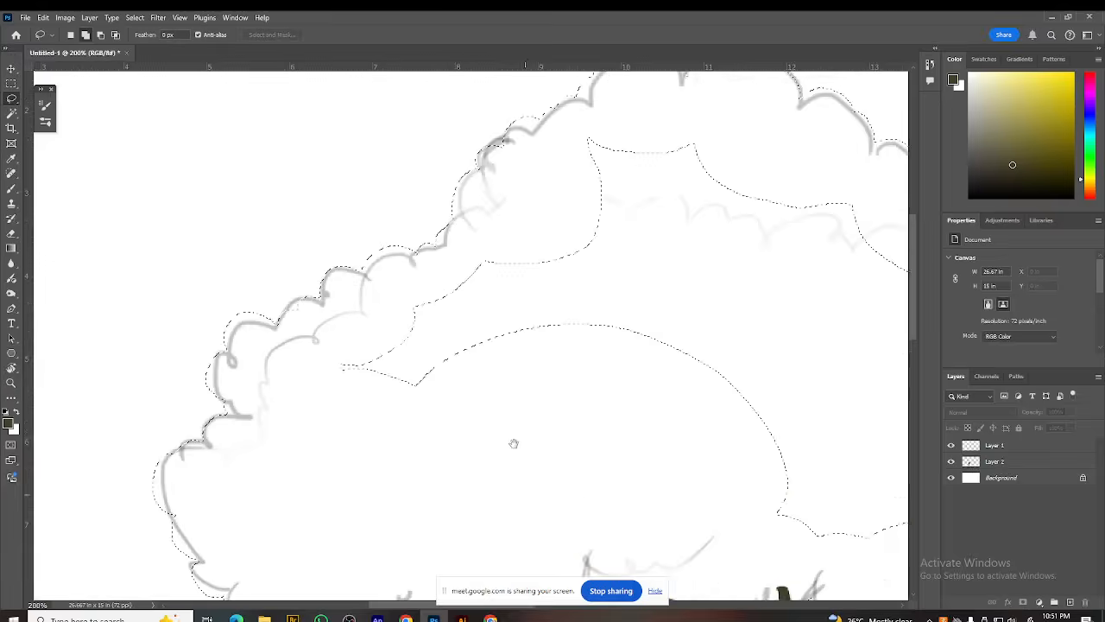
Step: Add the remaining interior gaps to the selection so that the entire canopy is selected
mouse_move(450, 411)
left_mouse_down()
mouse_move(333, 393)
mouse_move(342, 328)
mouse_move(469, 264)
mouse_move(587, 130)
mouse_move(695, 123)
mouse_move(797, 273)
mouse_move(581, 459)
left_mouse_up()
left_click_drag(745, 413, 366, 395)
mouse_move(374, 186)
left_mouse_down()
mouse_move(434, 164)
mouse_move(547, 215)
mouse_move(610, 357)
mouse_move(425, 505)
left_mouse_up()
left_click_drag(513, 422, 405, 191)
mouse_move(482, 176)
left_mouse_down()
mouse_move(271, 222)
mouse_move(381, 320)
mouse_move(510, 398)
mouse_move(601, 233)
mouse_move(467, 121)
mouse_move(279, 221)
left_mouse_up()
left_click_drag(554, 401, 620, 410)
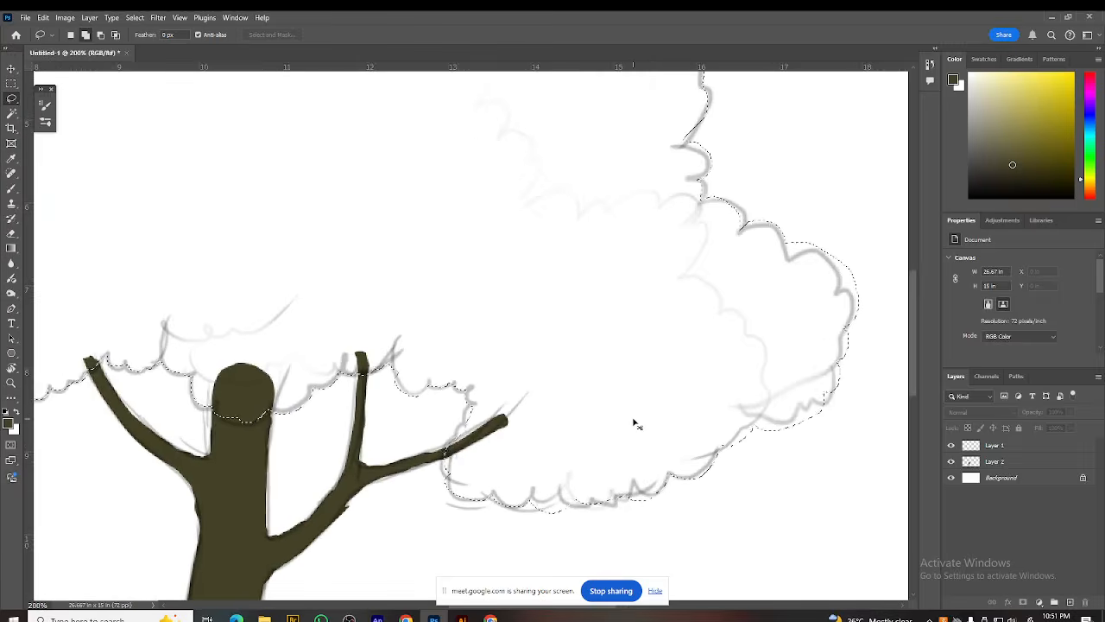
key("ctrl+minus")
key("ctrl+minus")
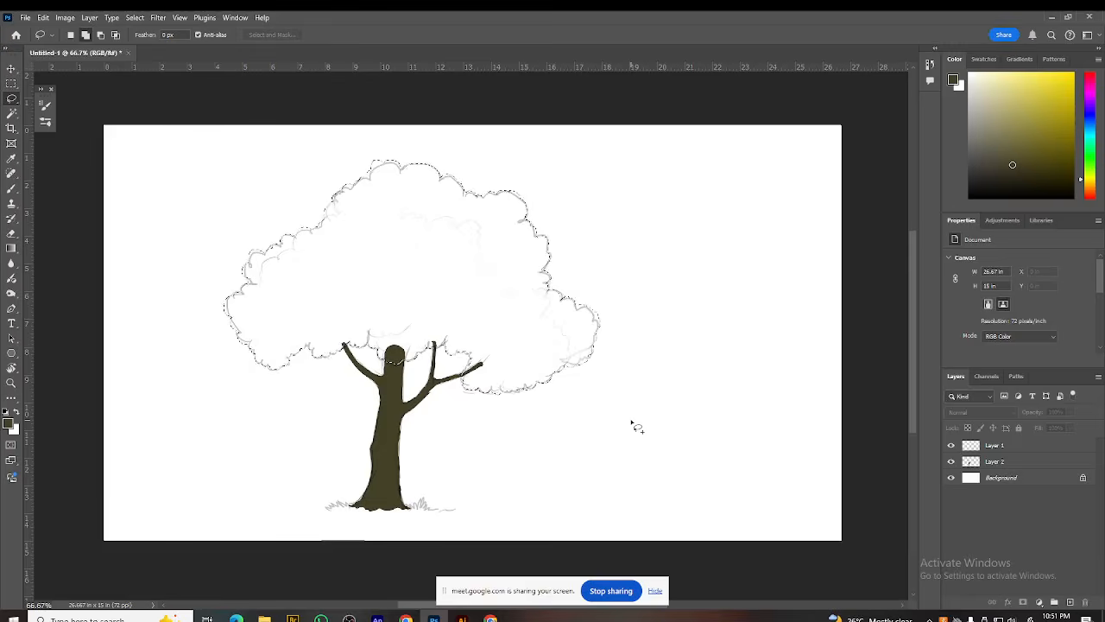
Step: Set the Brush tool to the Hard Round Pressure Size preset, comparing it with Soft Round Pressure Size
left_click(43, 95)
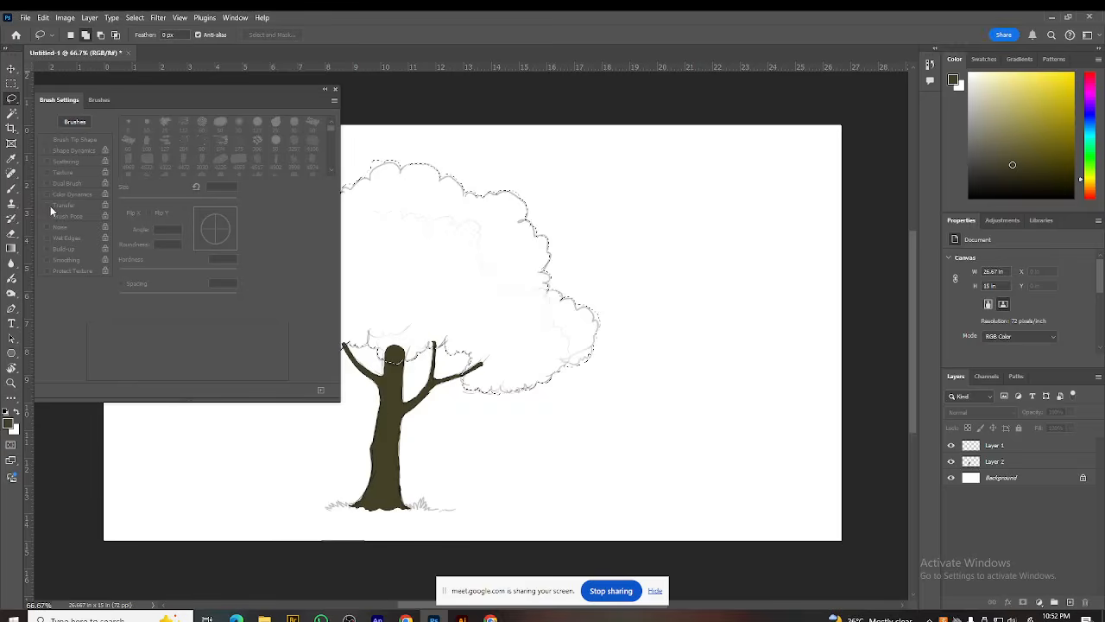
key("b")
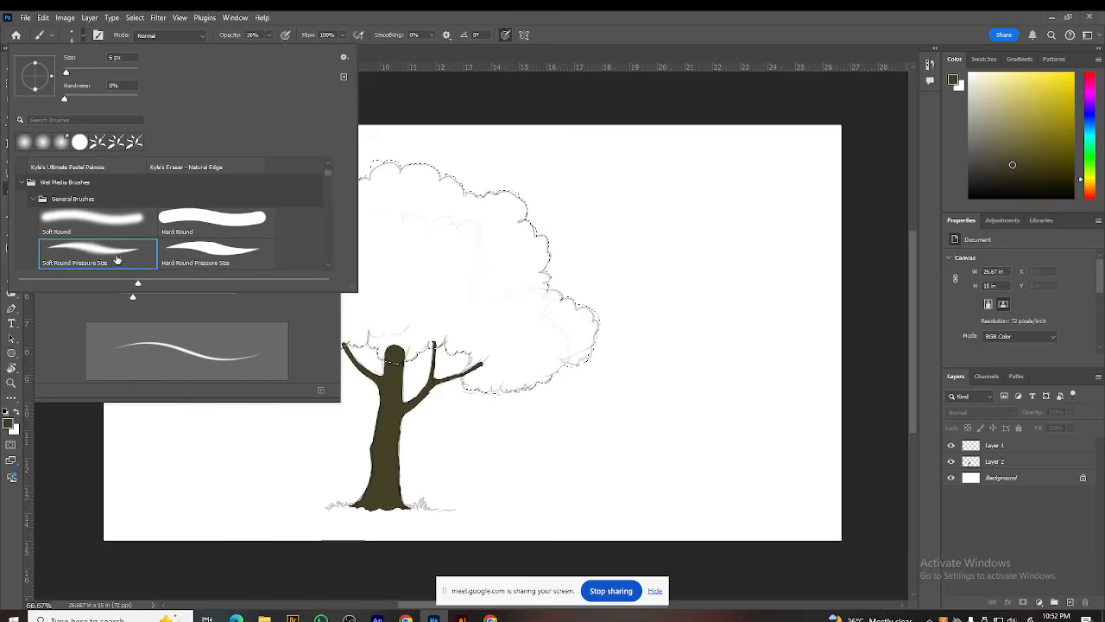
left_click(187, 252)
left_click(112, 257)
left_click(187, 252)
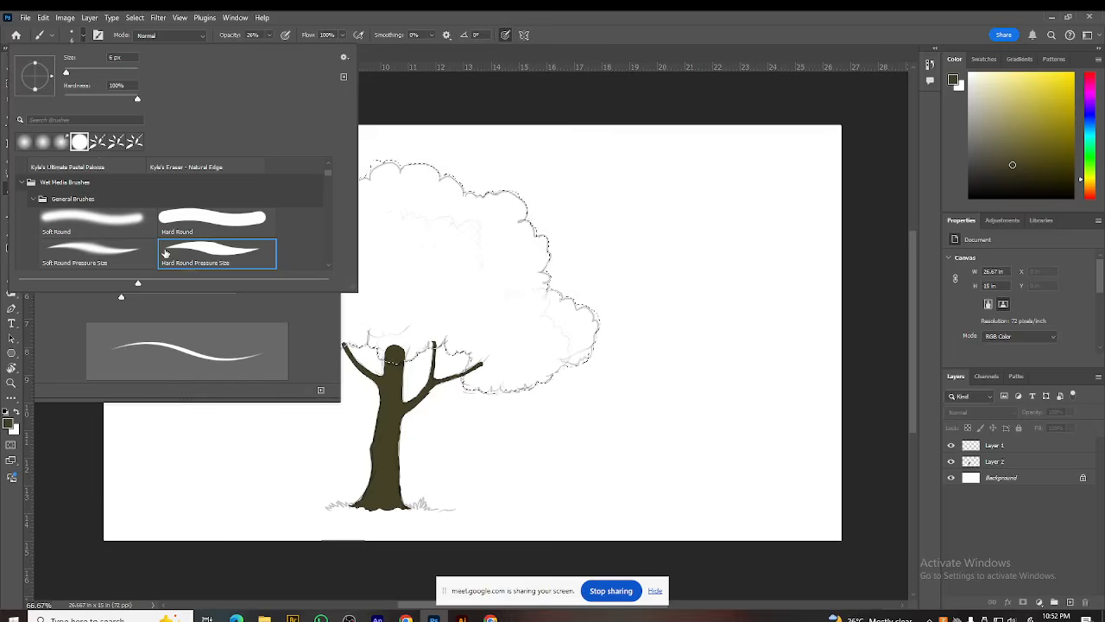
left_click(129, 255)
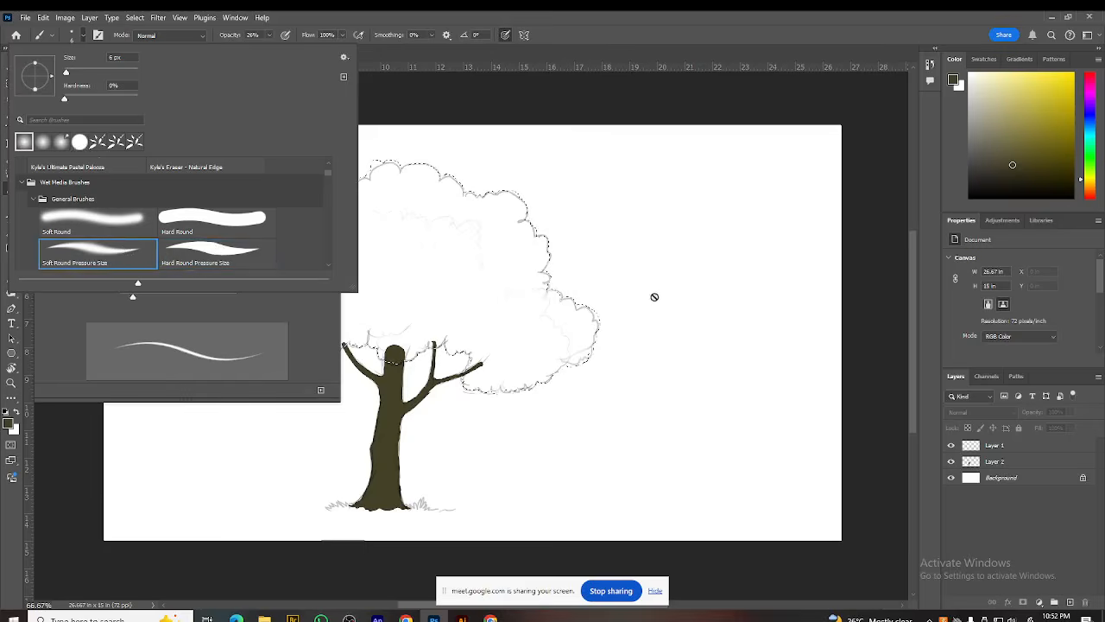
left_click(226, 252)
left_click(544, 35)
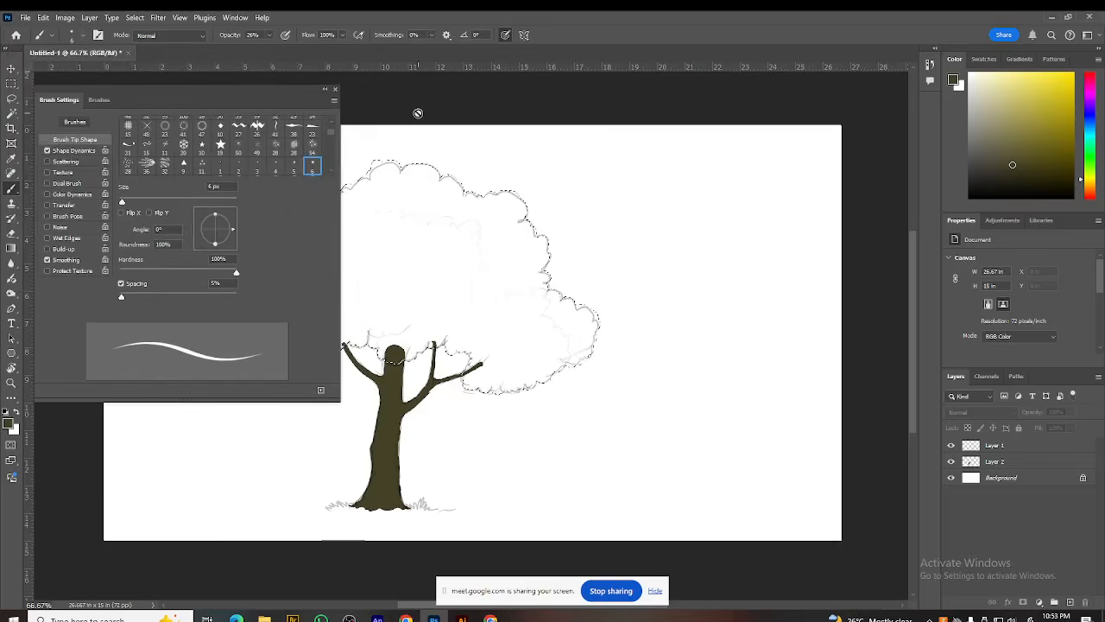
left_click(325, 88)
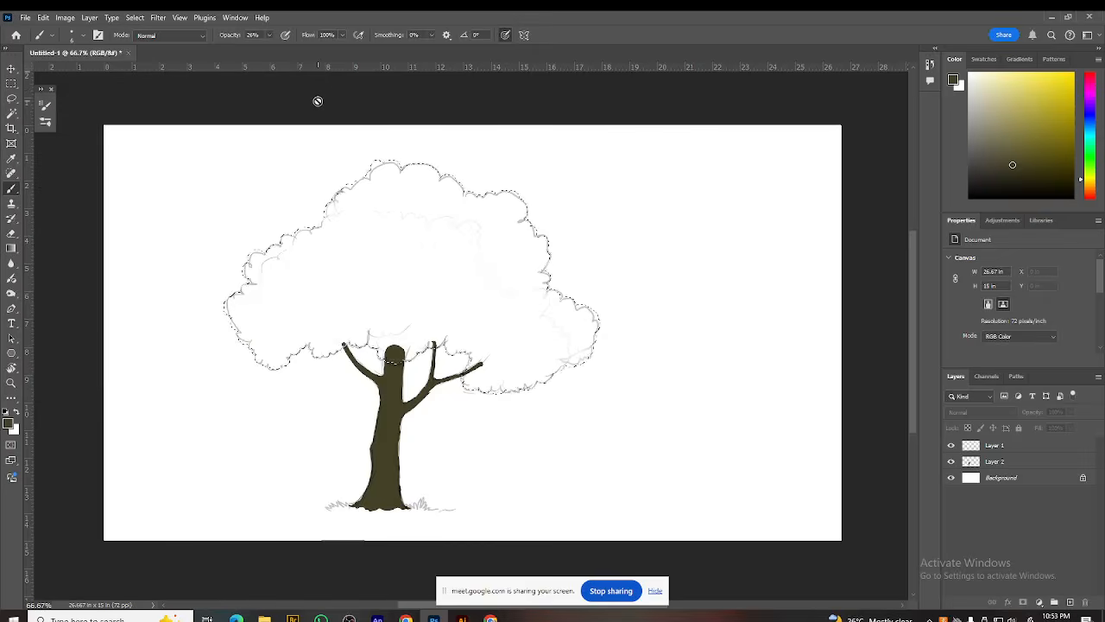
Step: Create a new layer directly above Layer 2 and shift the color picker's hue to yellow-green
scroll(315, 90, "up", 1)
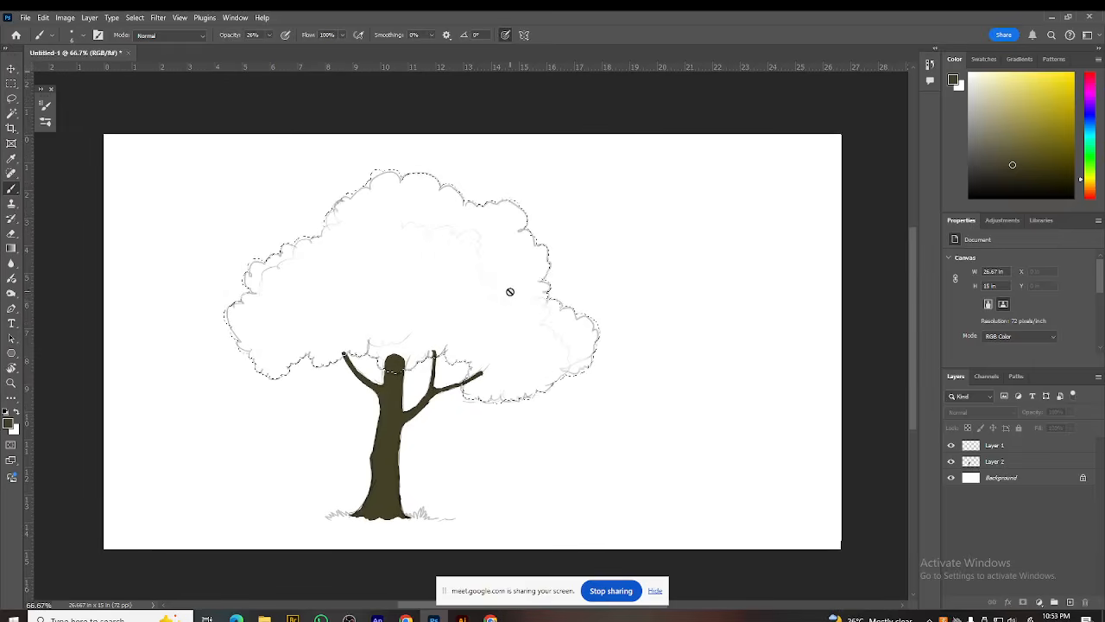
key("v")
left_click(1000, 463)
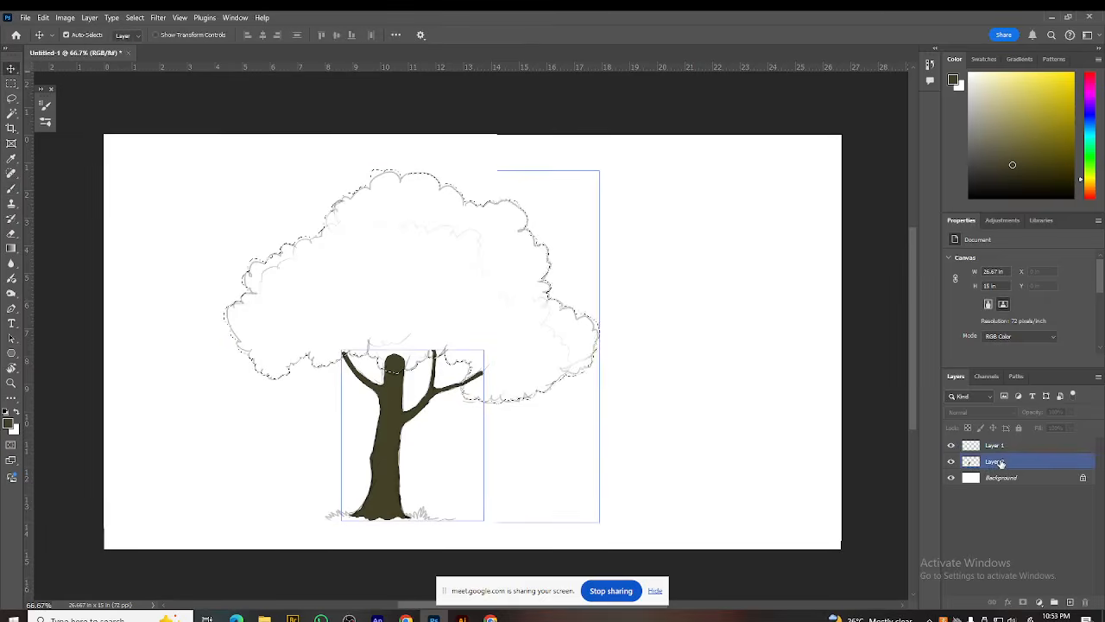
left_click(1069, 602)
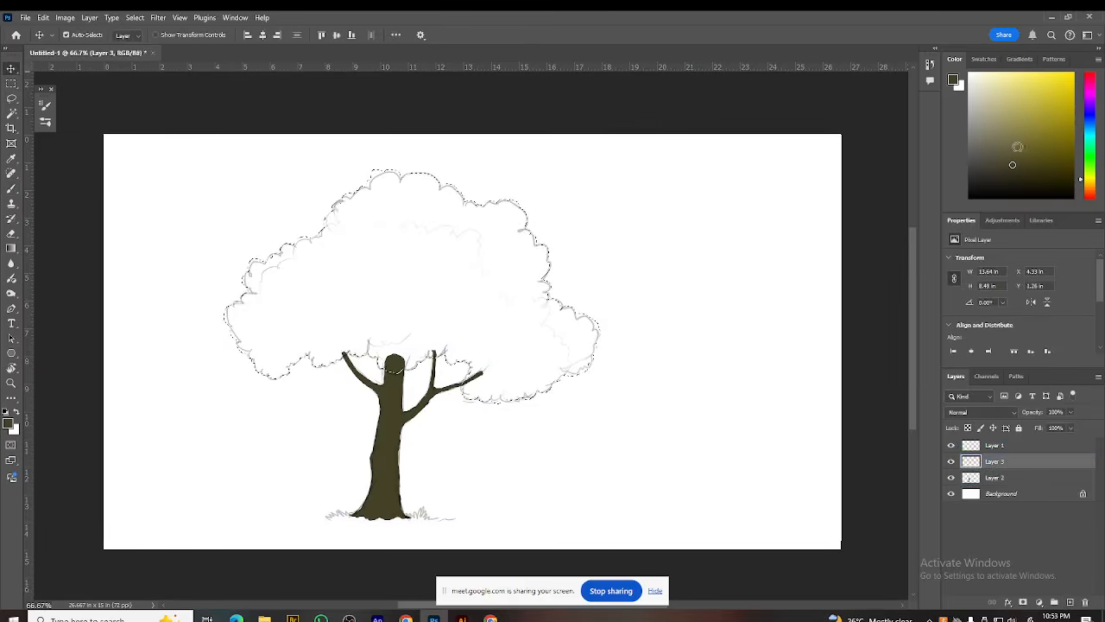
left_click(1089, 170)
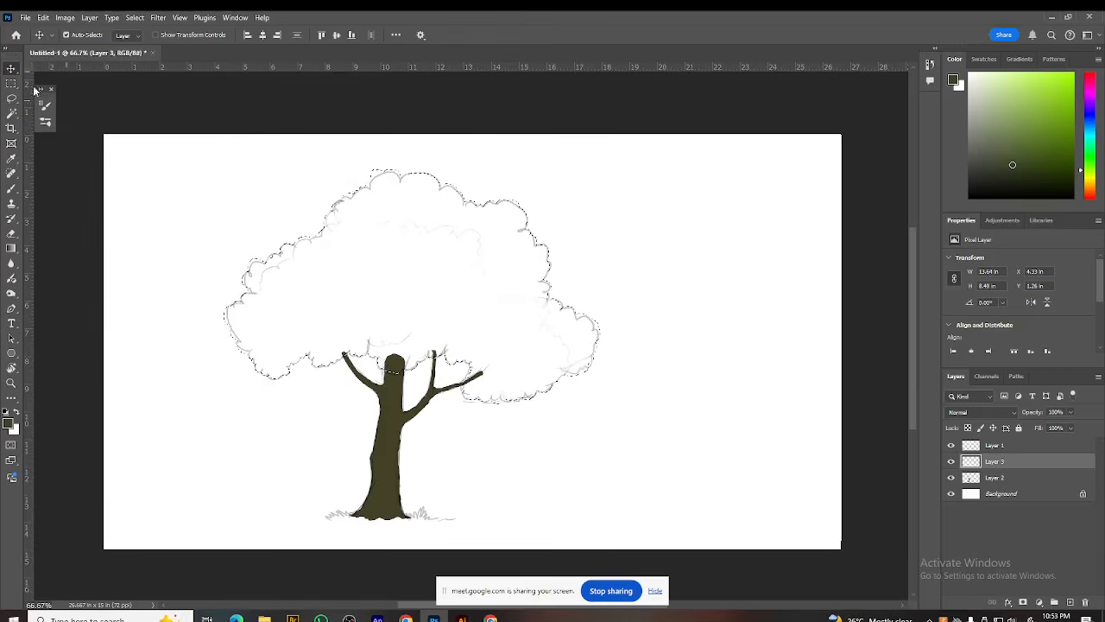
key("b")
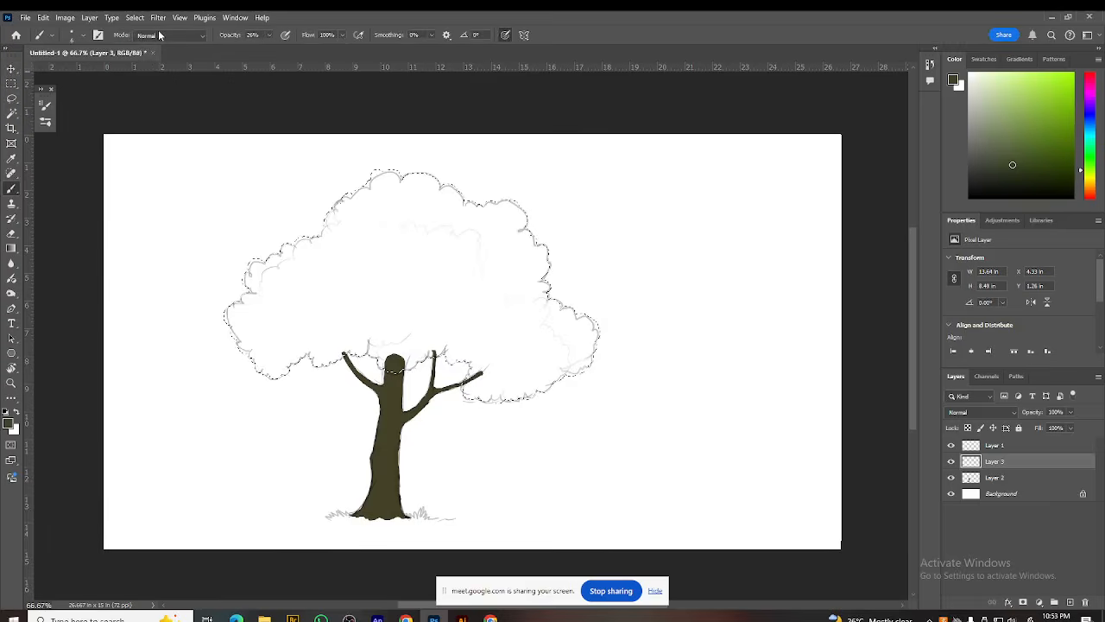
left_click(202, 37)
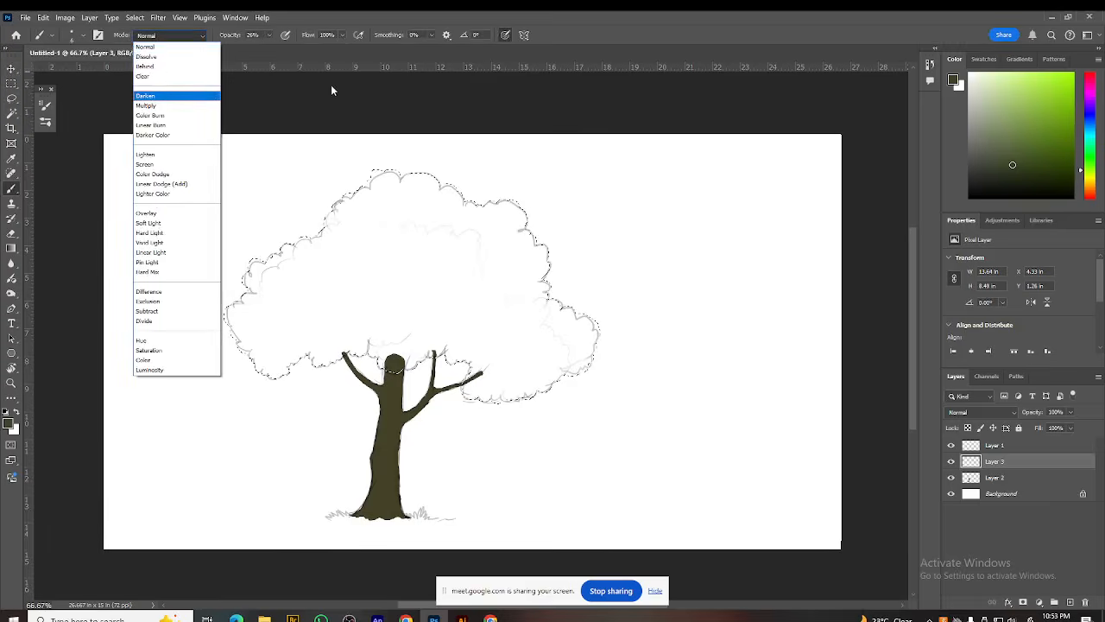
left_click(335, 57)
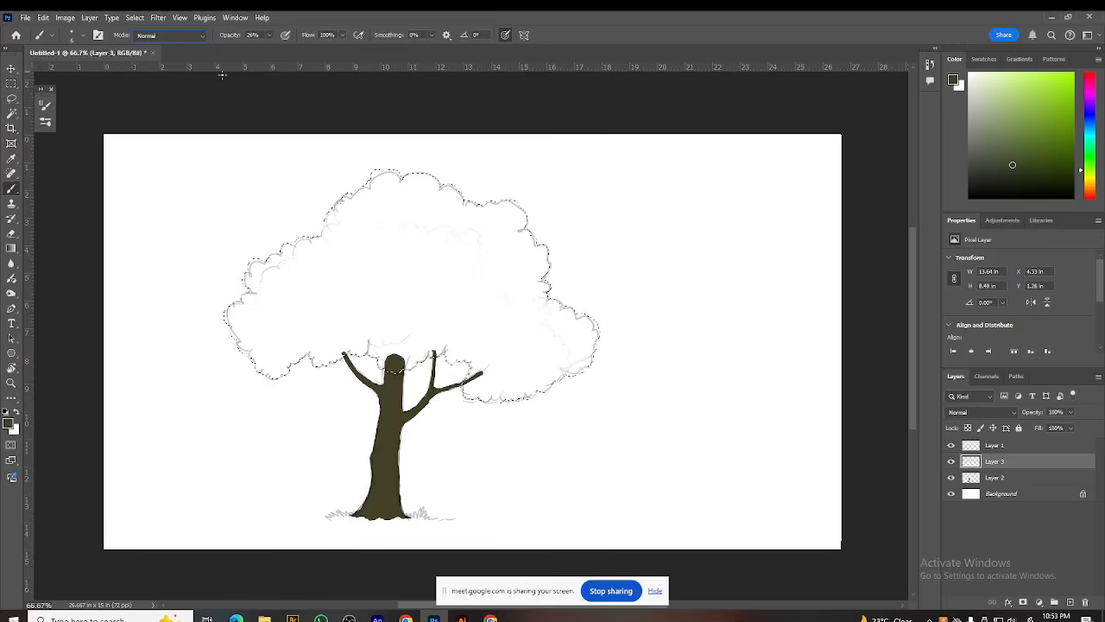
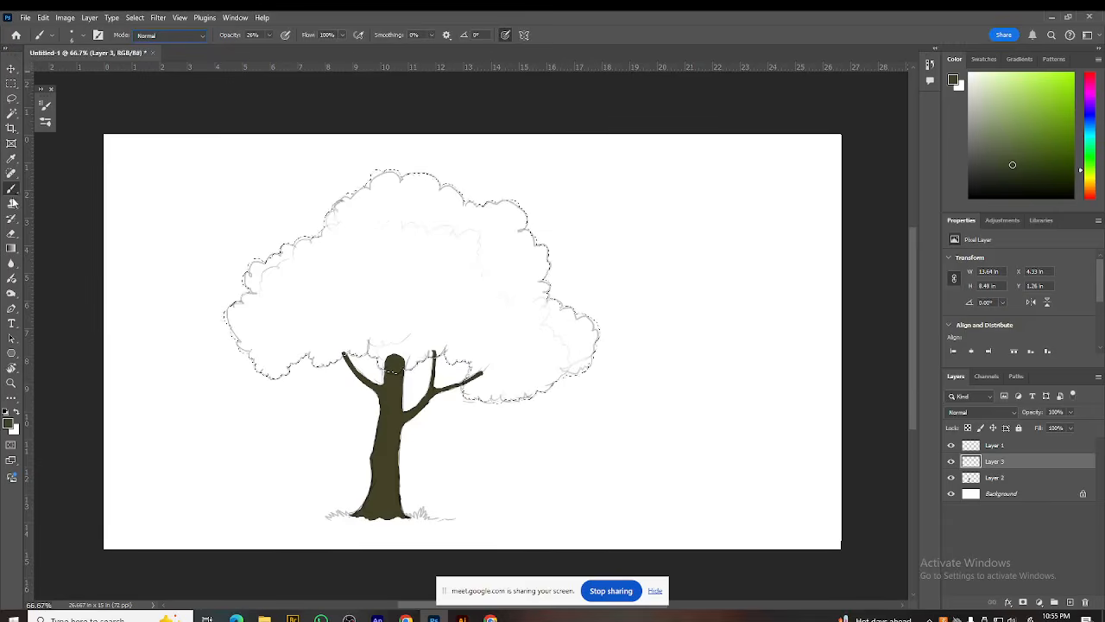
Step: Open the Gradient tool's gradient for editing and set its starting color stop to medium green 427b3b
left_click(12, 248)
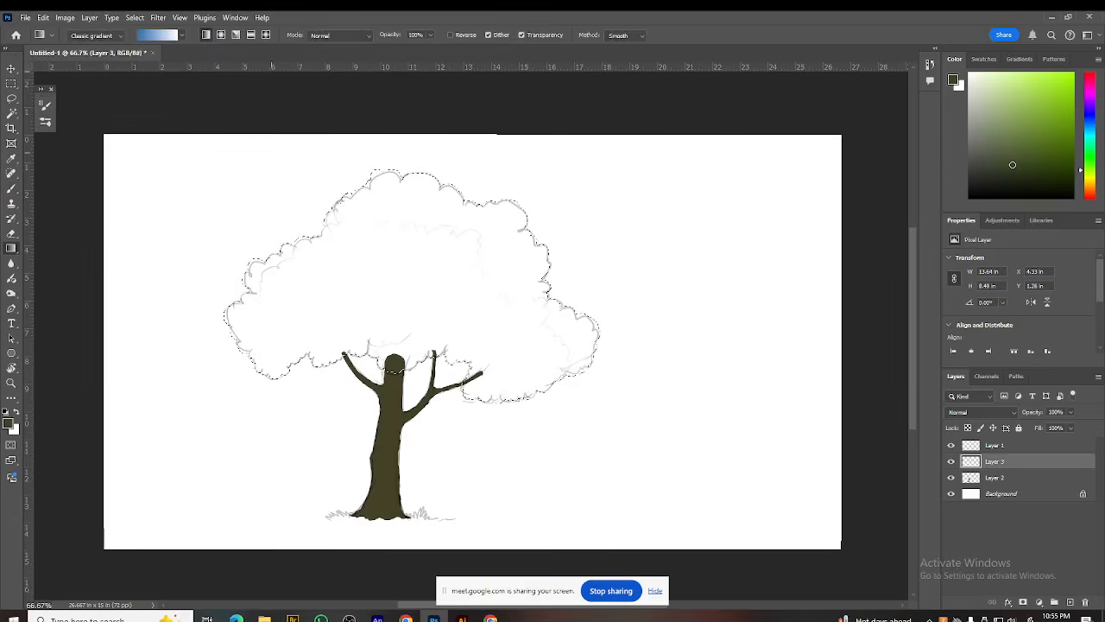
left_click(167, 36)
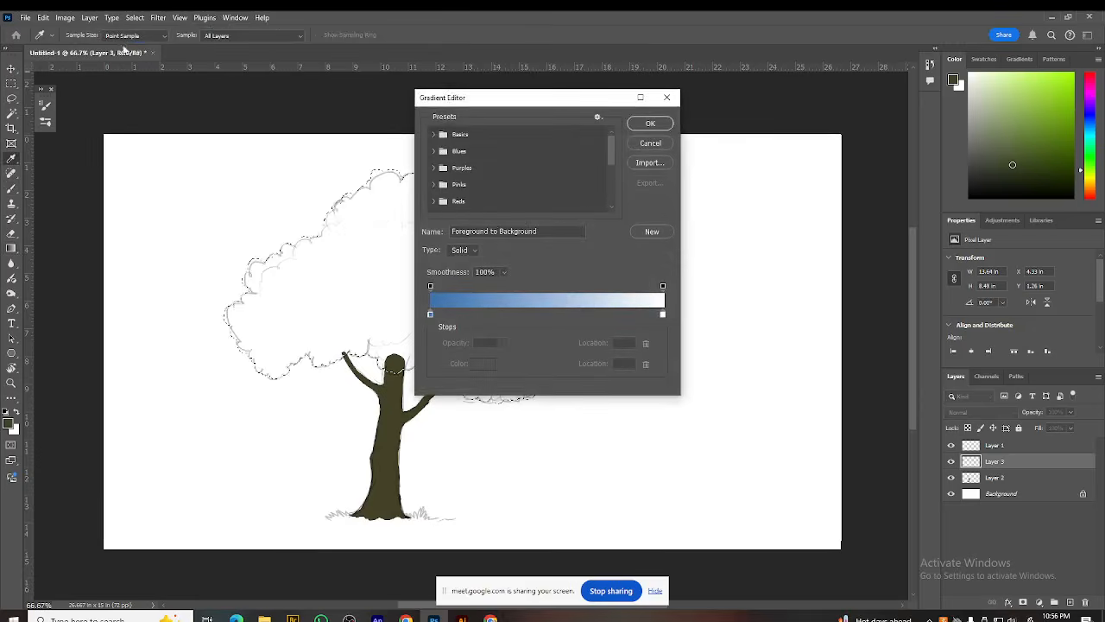
left_click(430, 315)
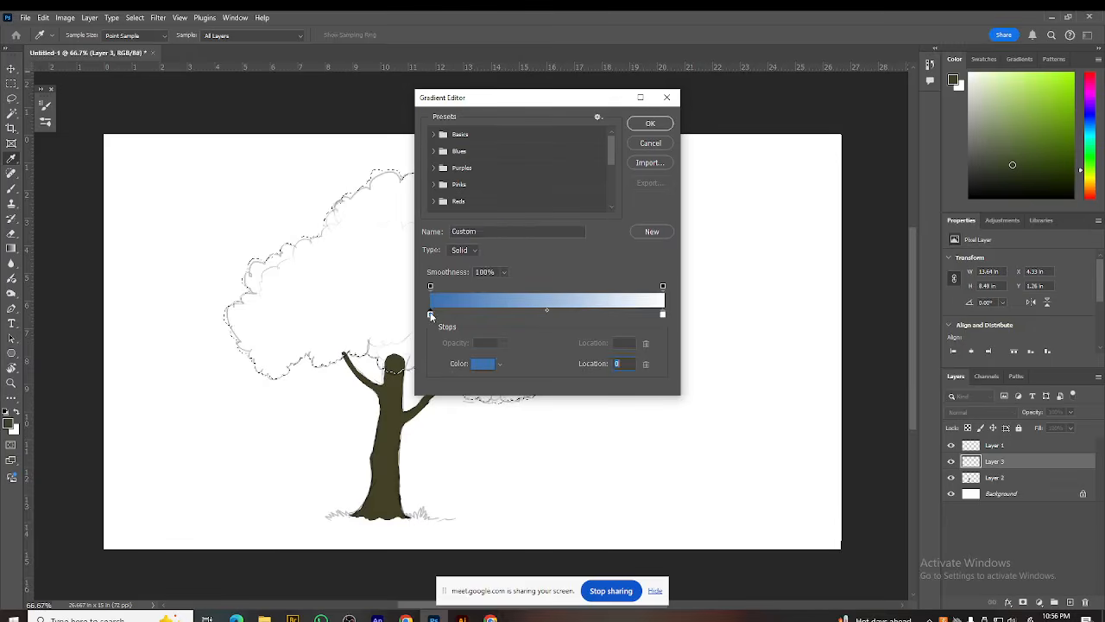
double_click(430, 314)
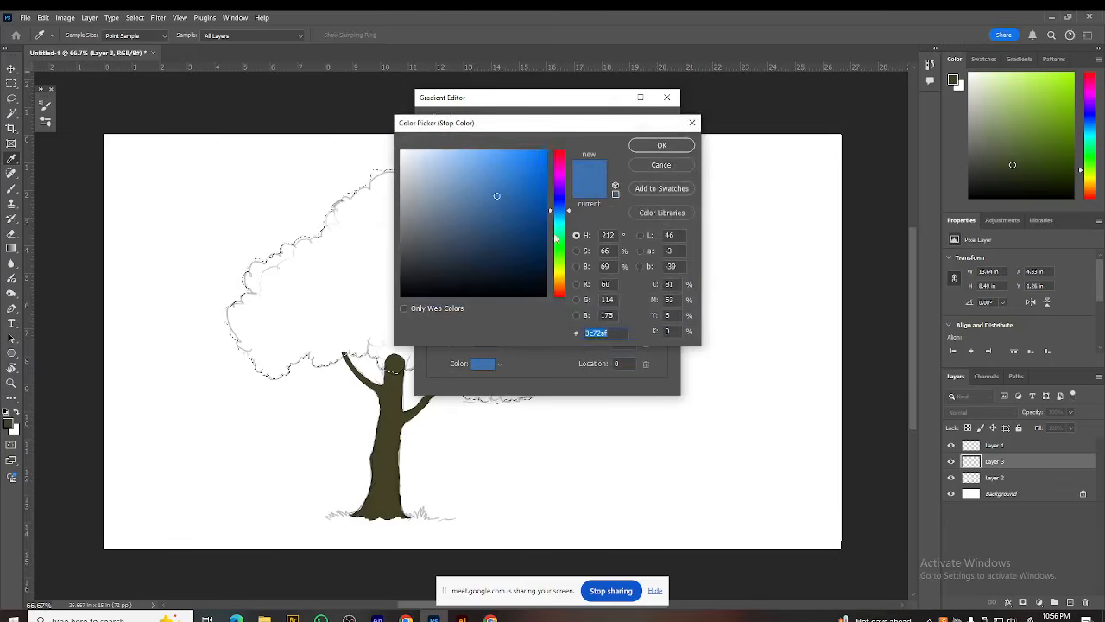
left_click(553, 252)
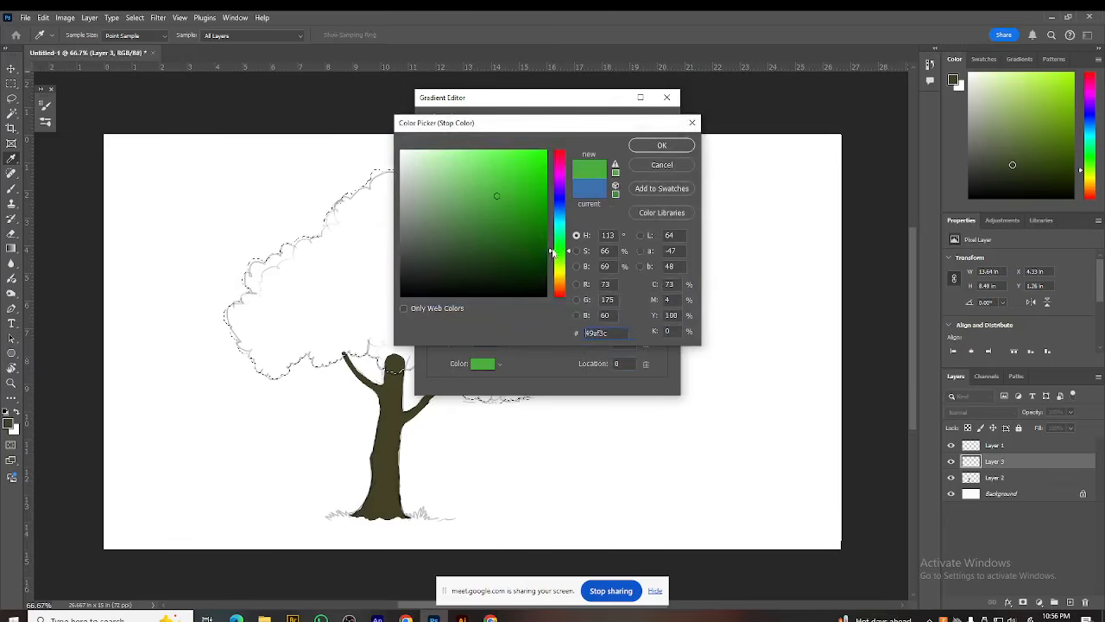
left_click(494, 228)
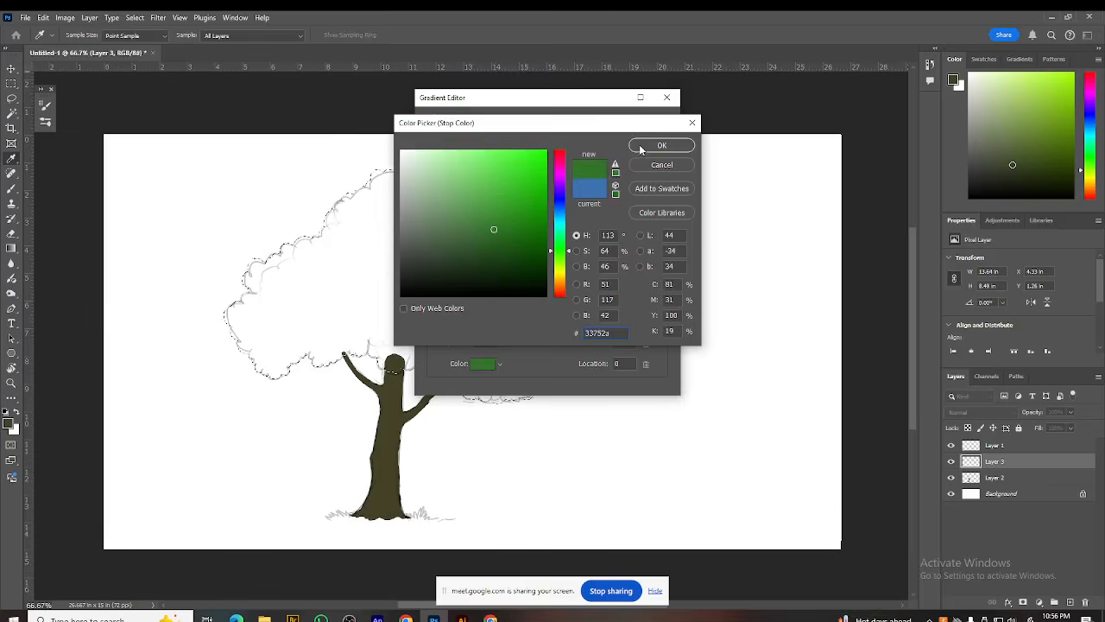
left_click(476, 226)
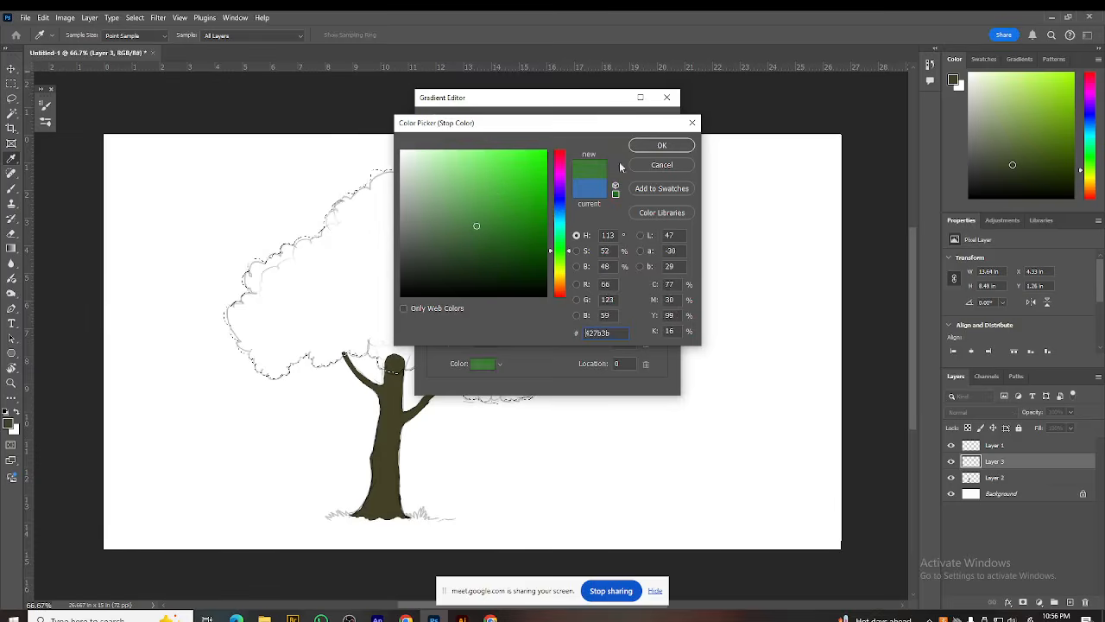
left_click(662, 145)
Step: Set the gradient's end color stop at location 100 to dark green 245a3b and accept the gradient
left_click(663, 316)
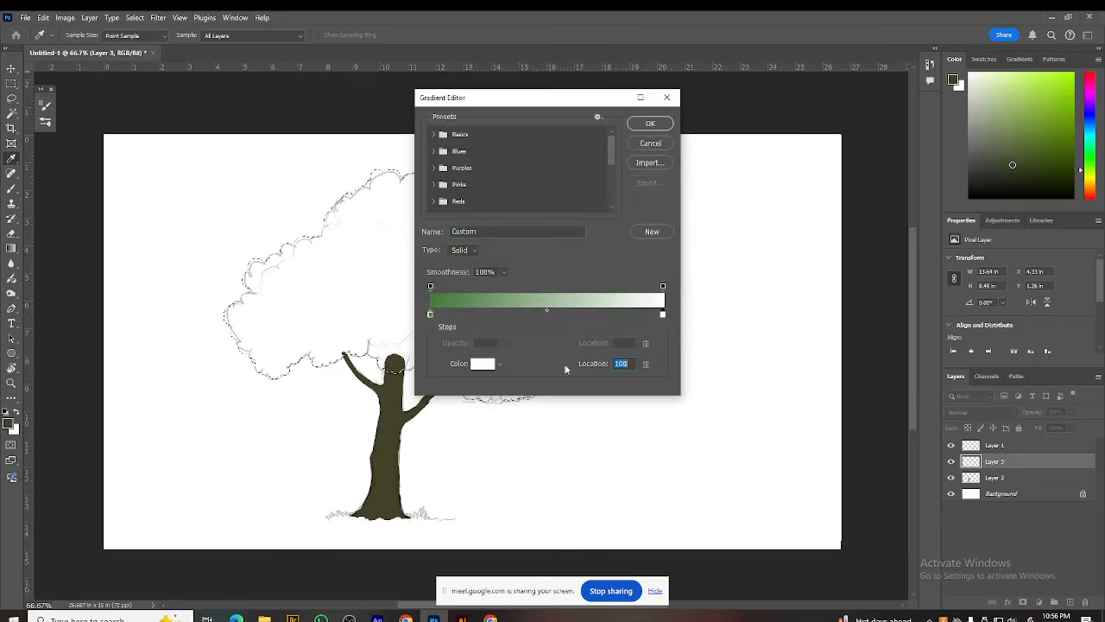
left_click(482, 363)
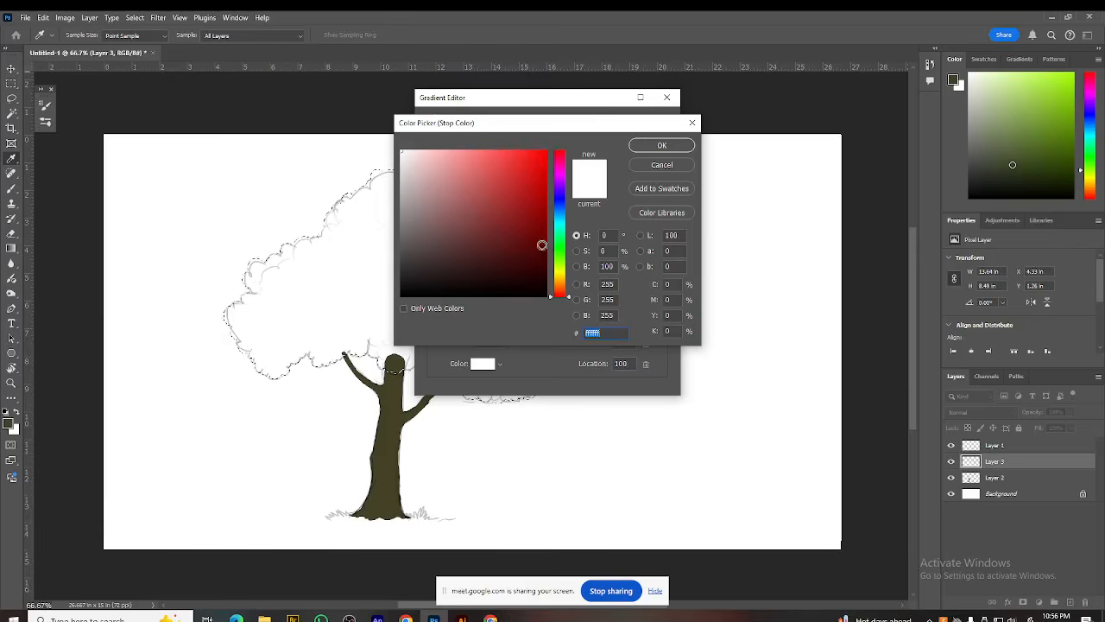
left_click(560, 259)
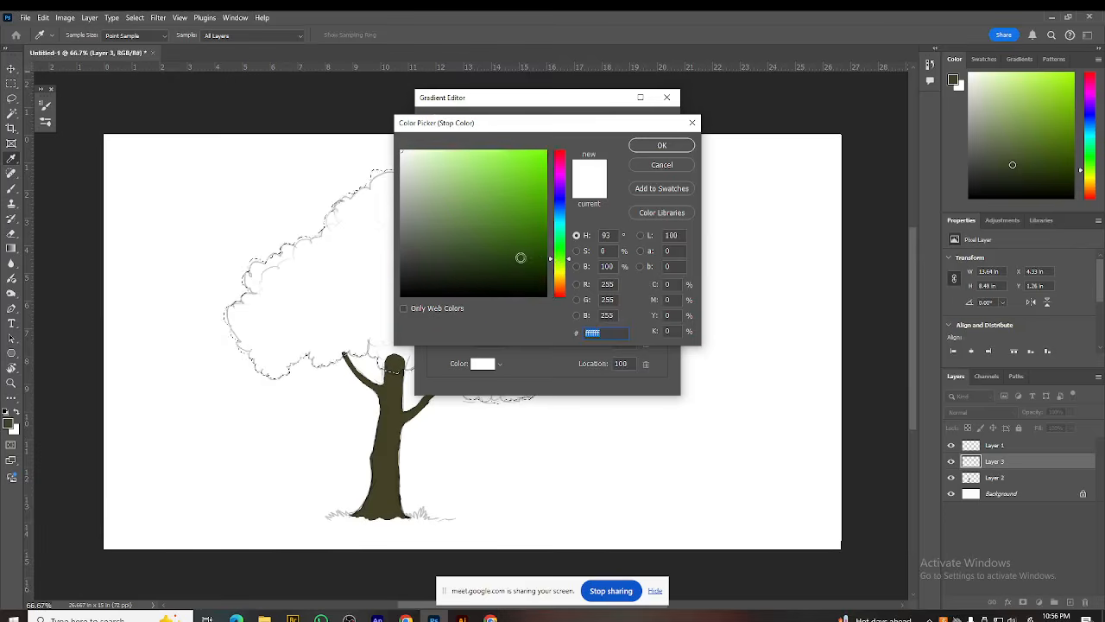
left_click(555, 248)
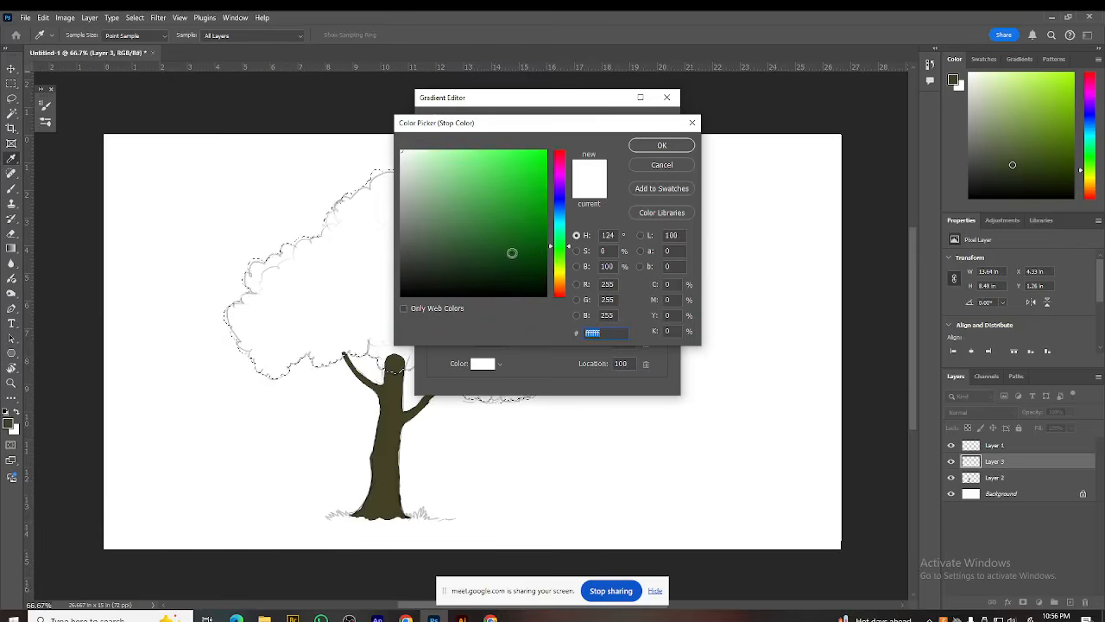
left_click(489, 246)
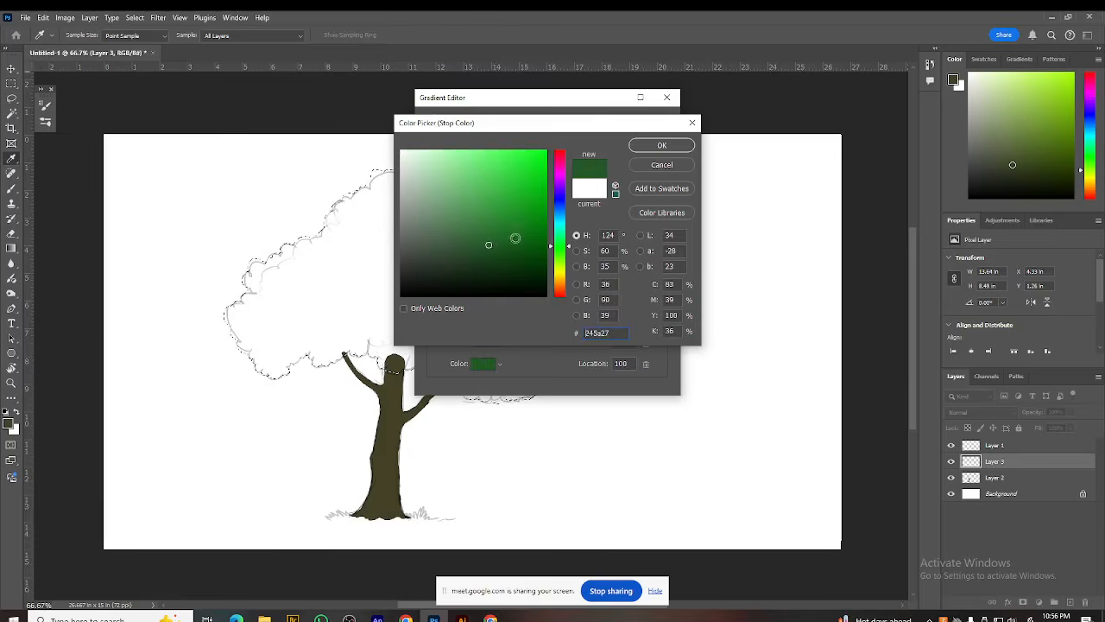
left_click(562, 237)
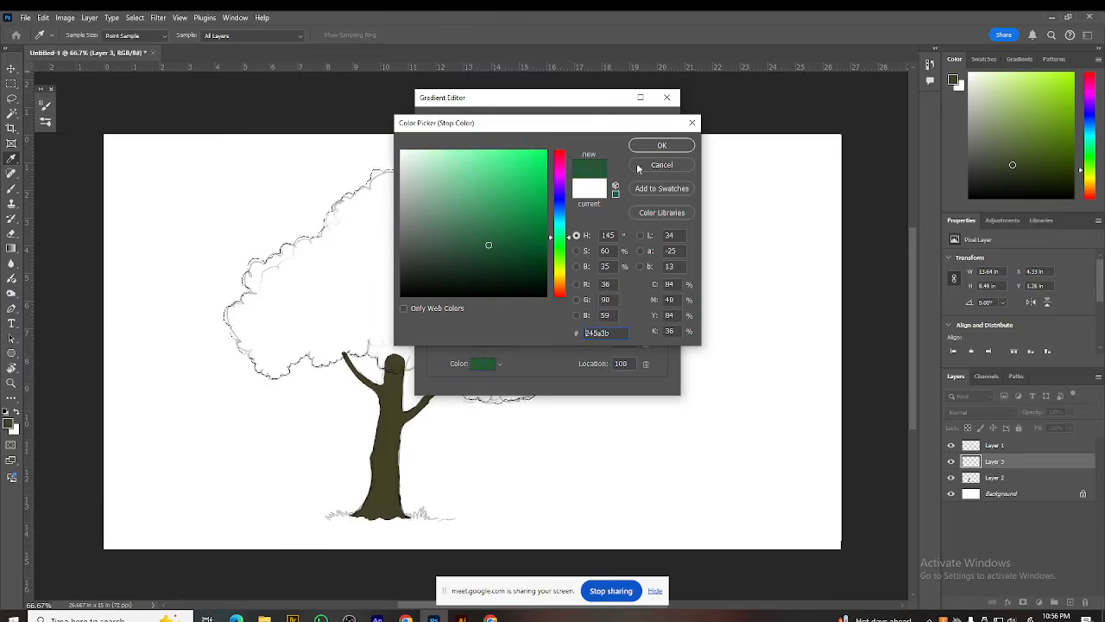
left_click(652, 144)
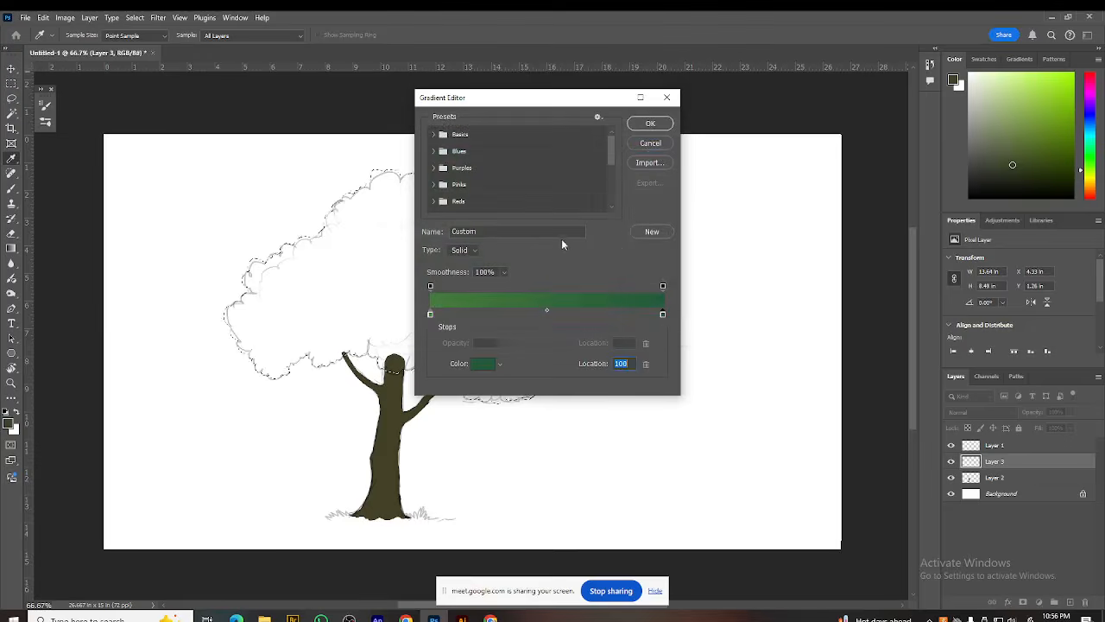
left_click(651, 123)
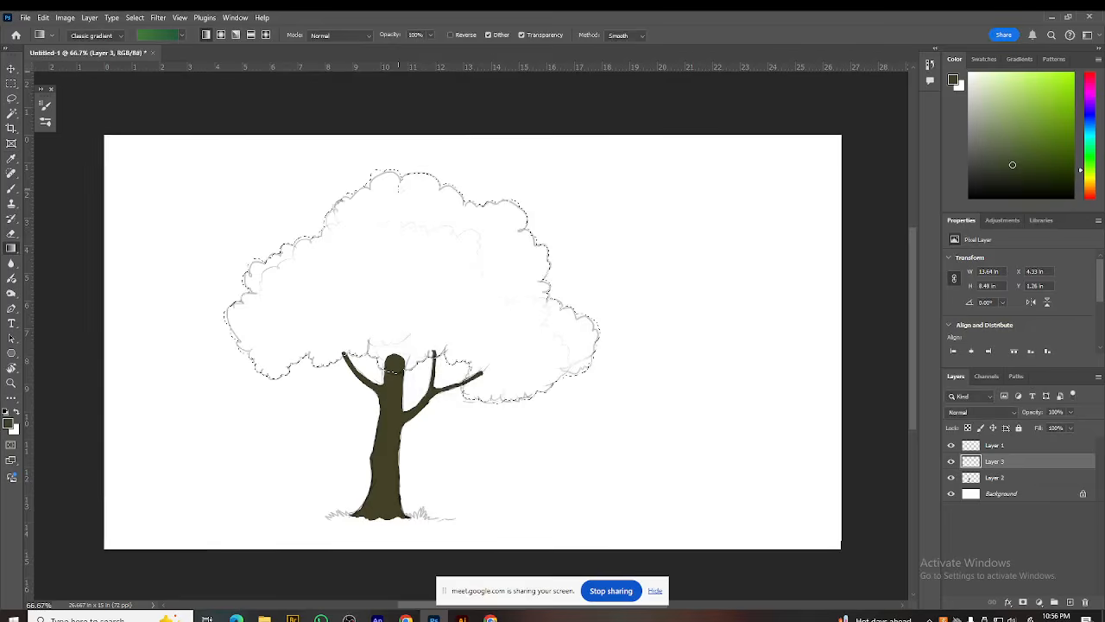
Step: Fill the selected canopy on Layer 3 with the green gradient, light at the crown and dark near the branches, and return to the Brush tool
left_click_drag(410, 201, 416, 276)
left_click_drag(402, 207, 413, 349)
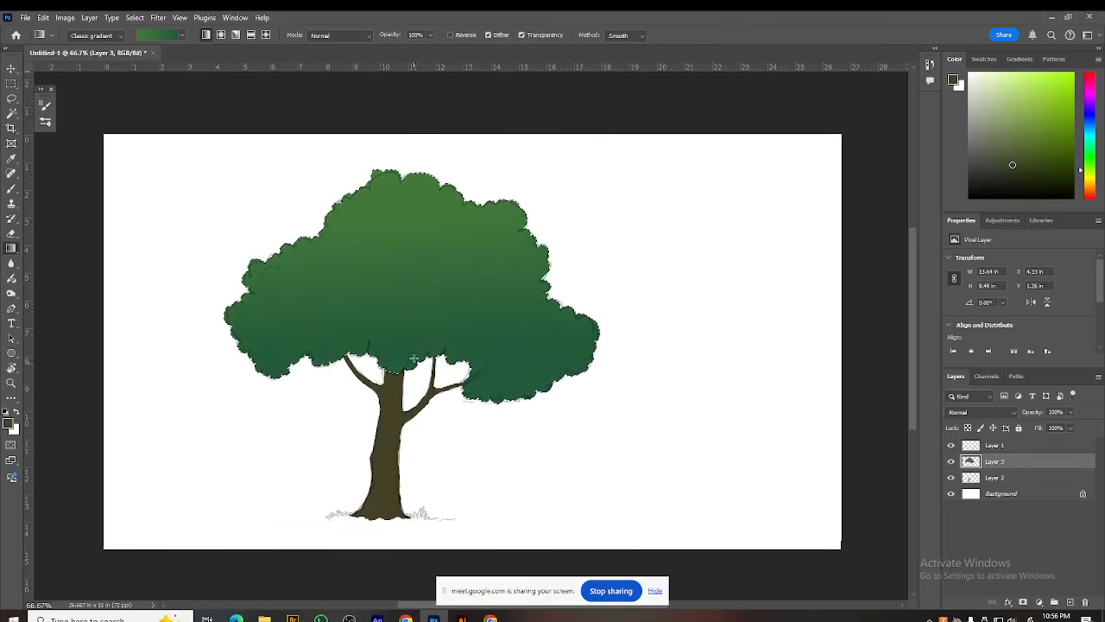
left_click_drag(413, 213, 423, 371)
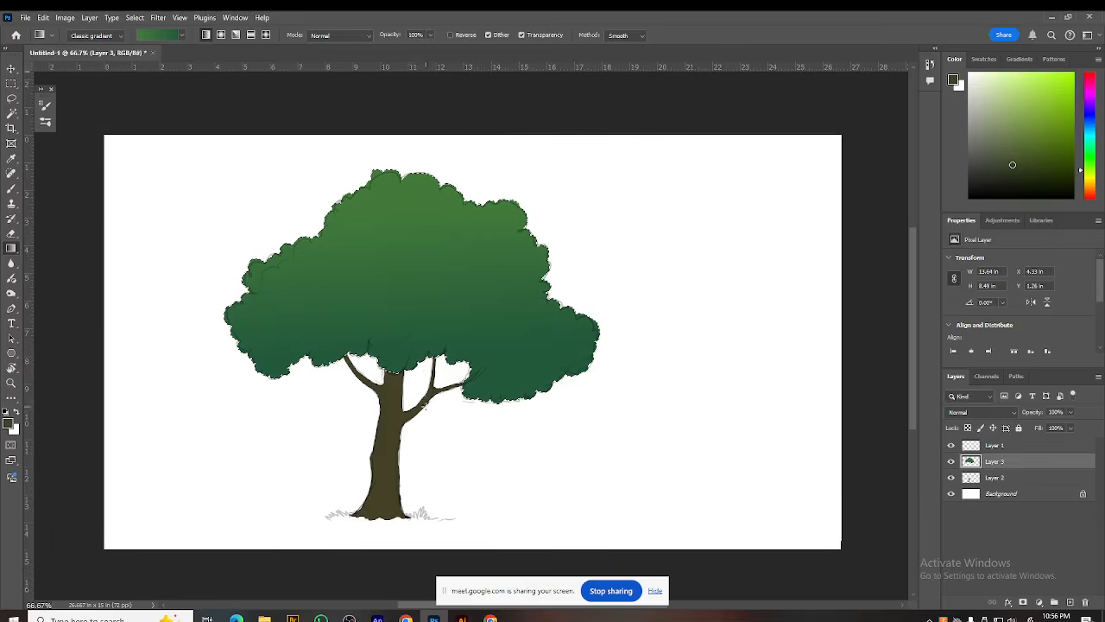
key("b")
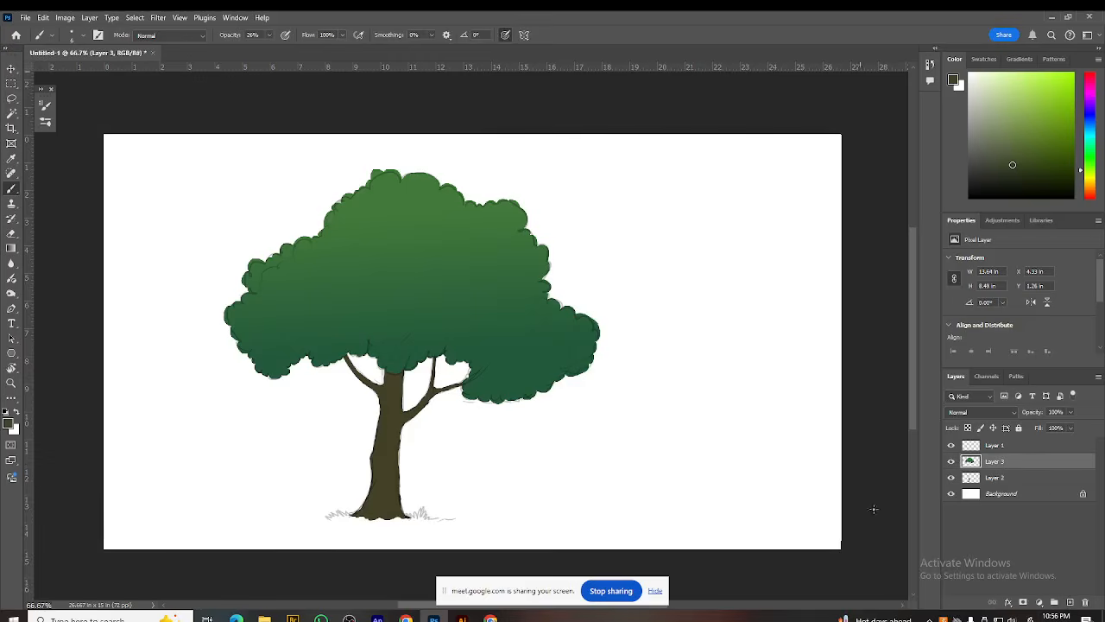
Step: Hide the sketch lines on Layer 1 and inspect the colored tree, briefly toggling Layer 3's visibility
left_click(950, 446)
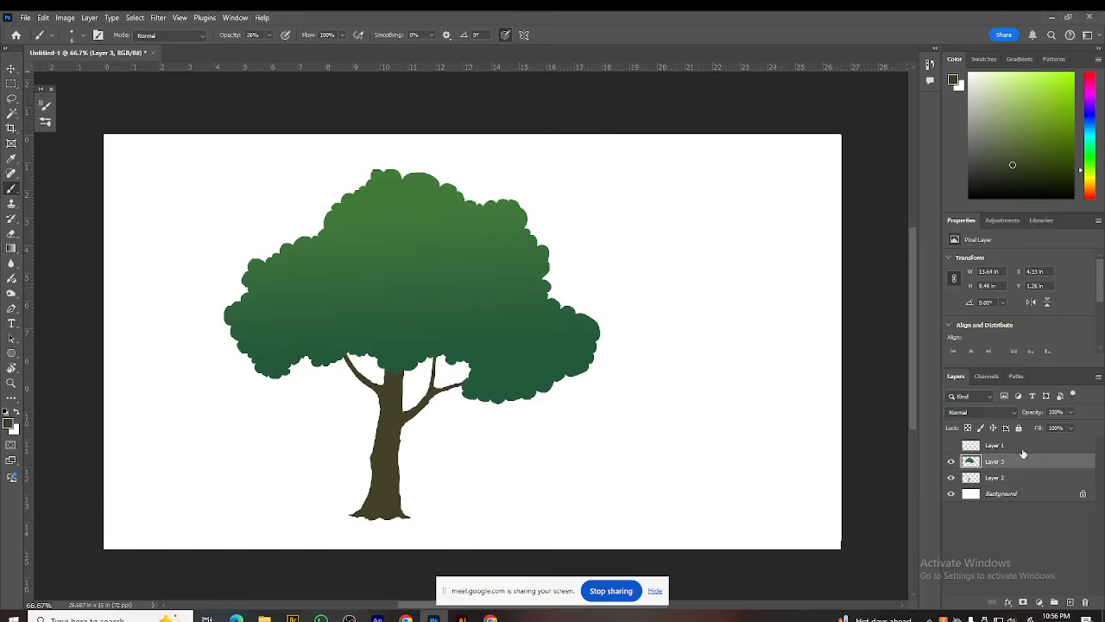
key("ctrl+plus")
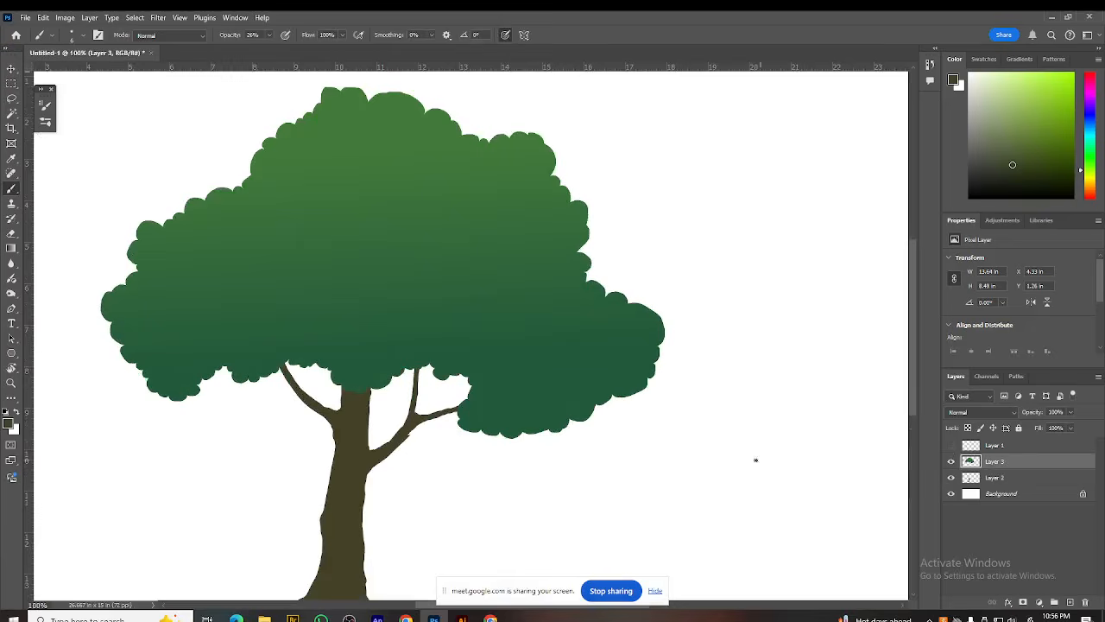
left_click_drag(619, 412, 641, 429)
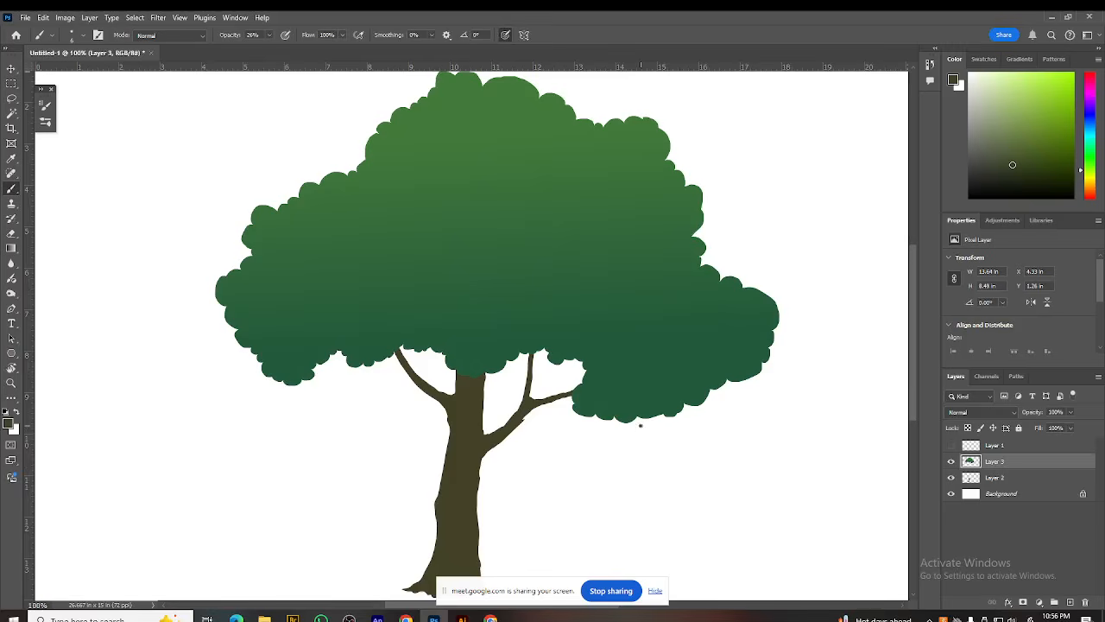
left_click_drag(561, 434, 552, 403)
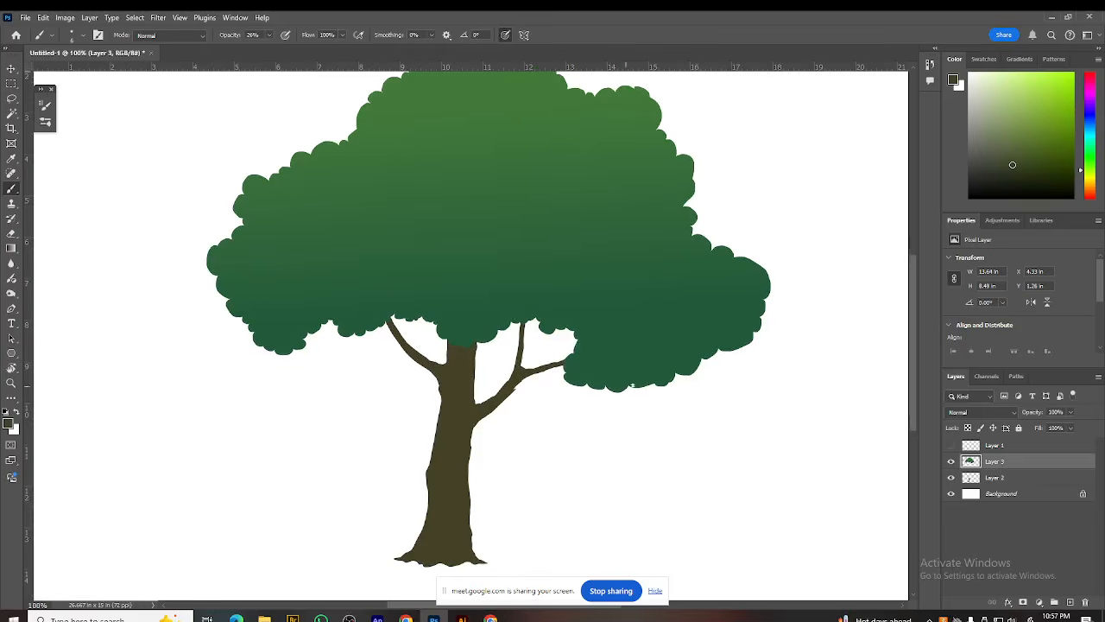
scroll(443, 242, "up", 2)
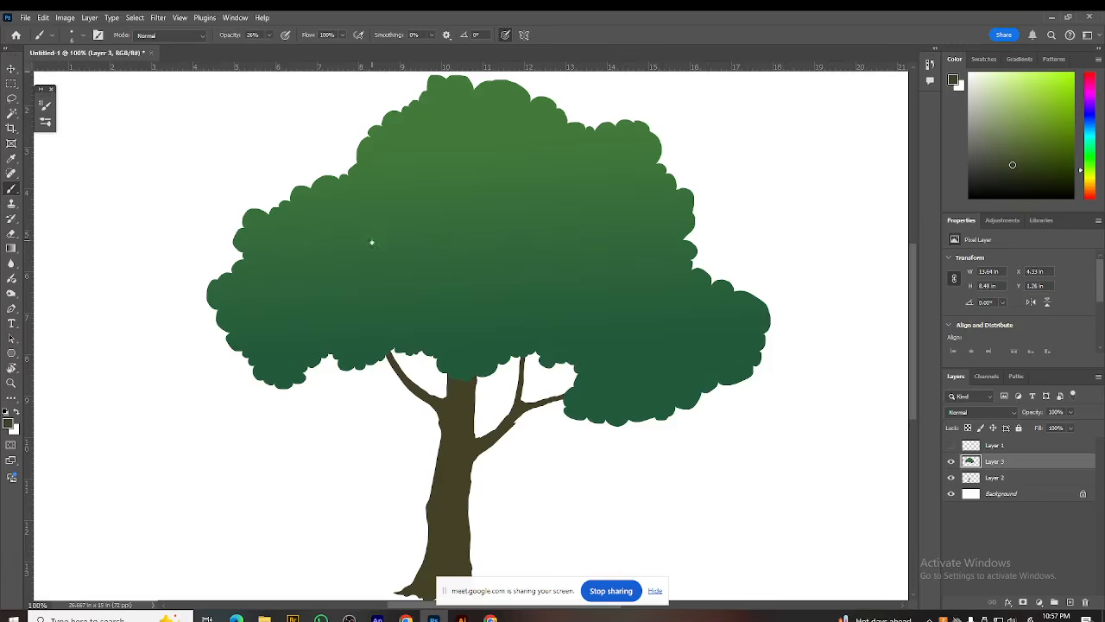
scroll(441, 442, "down", 3)
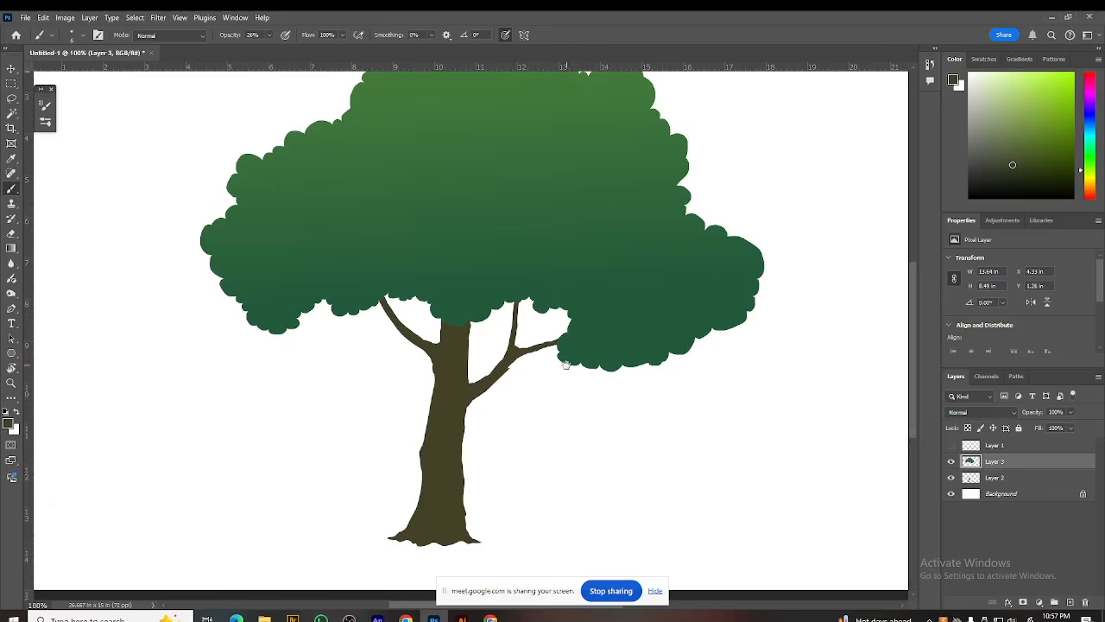
scroll(565, 365, "up", 2)
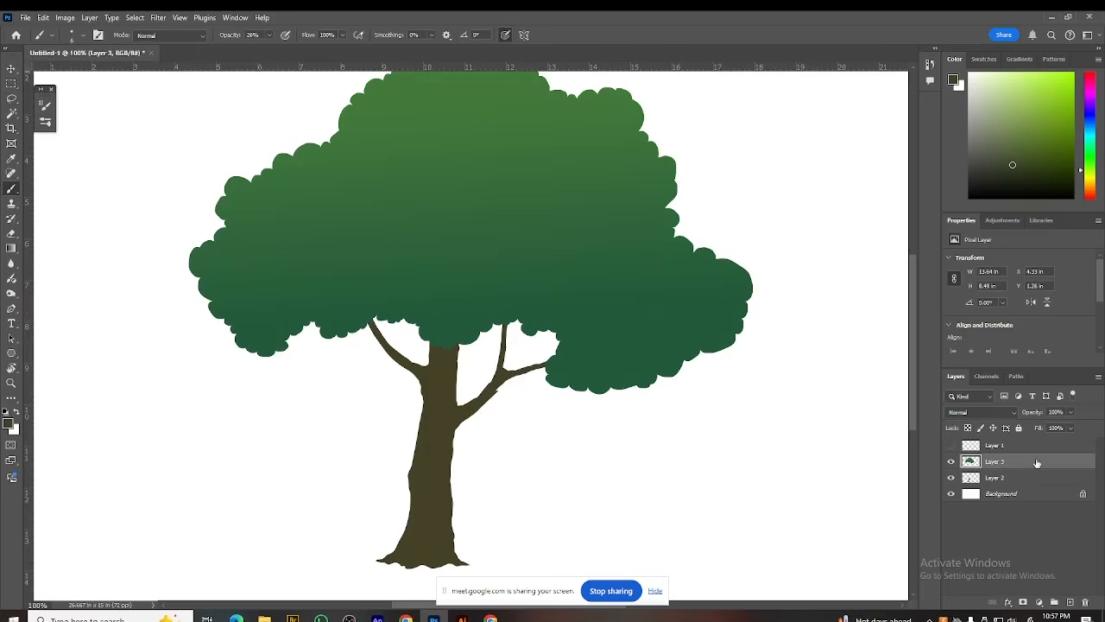
left_click(951, 462)
left_click(952, 462)
Step: Load the foliage shape of Layer 3 as a selection and make Layer 3 the active layer
left_click(994, 445)
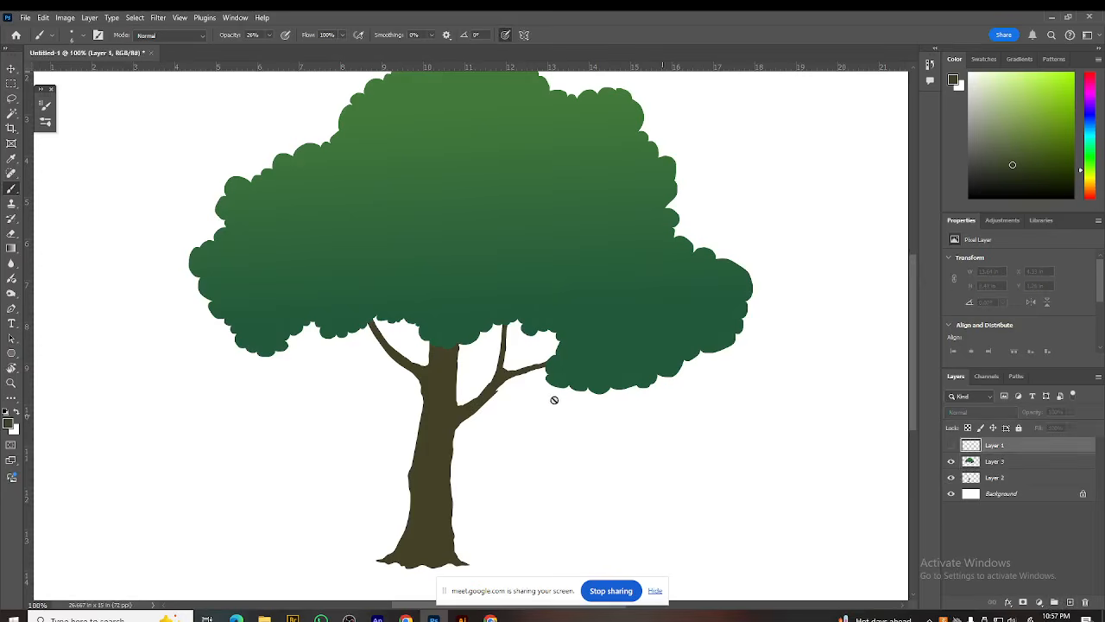
left_click_drag(540, 416, 582, 458)
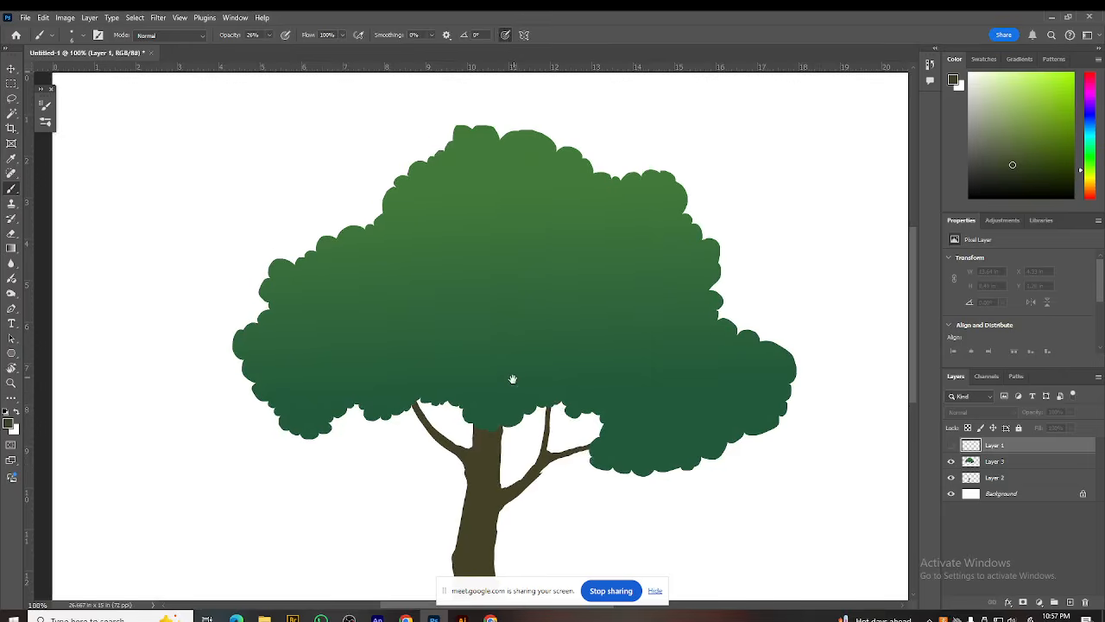
left_click(971, 462, "ctrl")
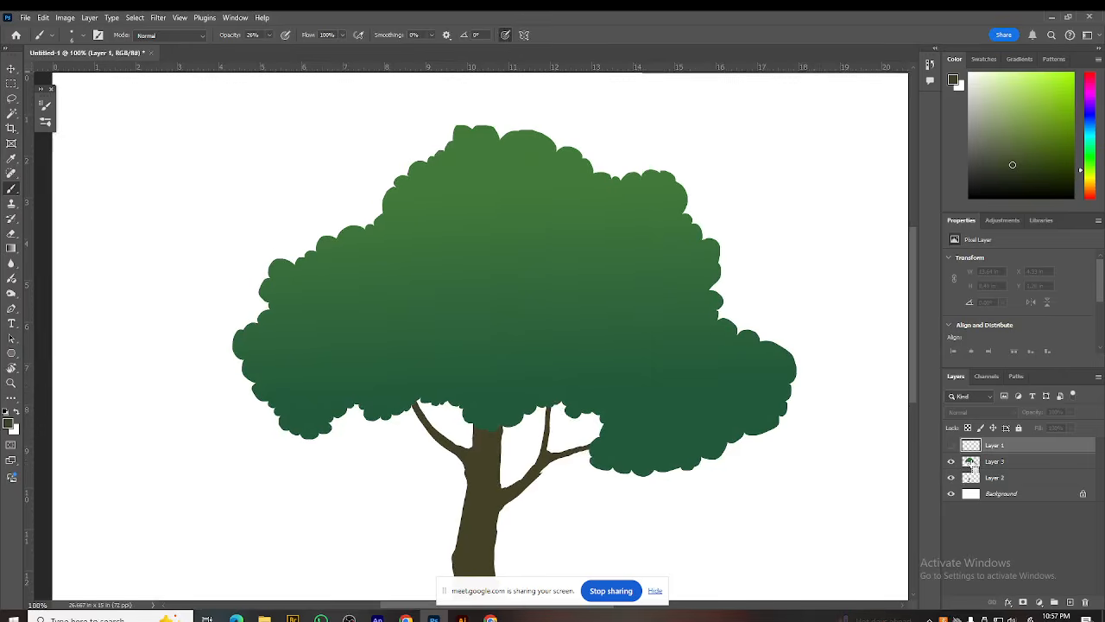
left_click(1019, 464)
left_click_drag(529, 489, 475, 358)
key("ctrl+minus")
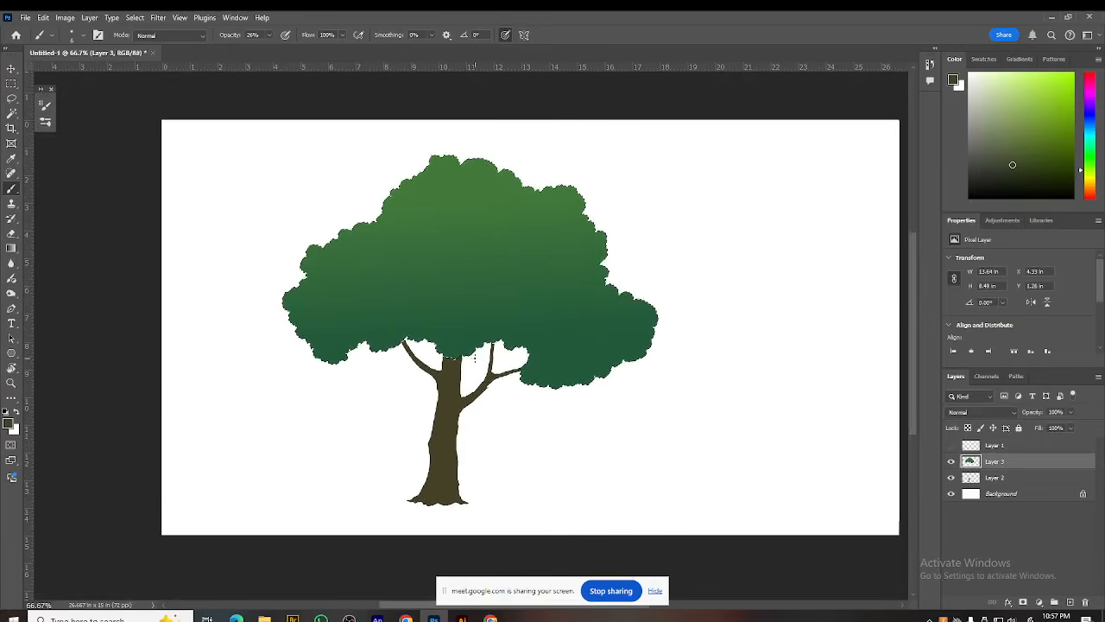
Step: Enlarge the brush to 125 px for shading the foliage
key("bracketright")
key("bracketright")
key("bracketright")
key("bracketright")
key("bracketright")
key("bracketright")
key("bracketright")
key("bracketright")
key("bracketright")
key("bracketright")
key("bracketright")
key("bracketright")
key("bracketright")
key("bracketright")
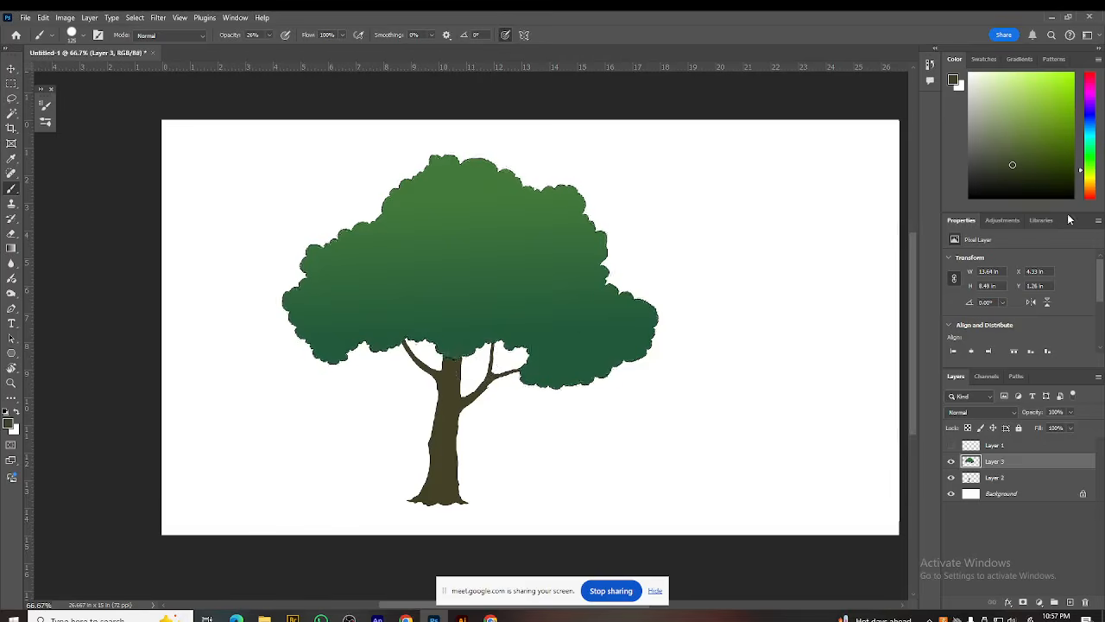
Step: Sample the dark green from the canopy's lower right area and choose a darker shade of it as the foreground color
key("alt")
left_click(563, 358, "alt")
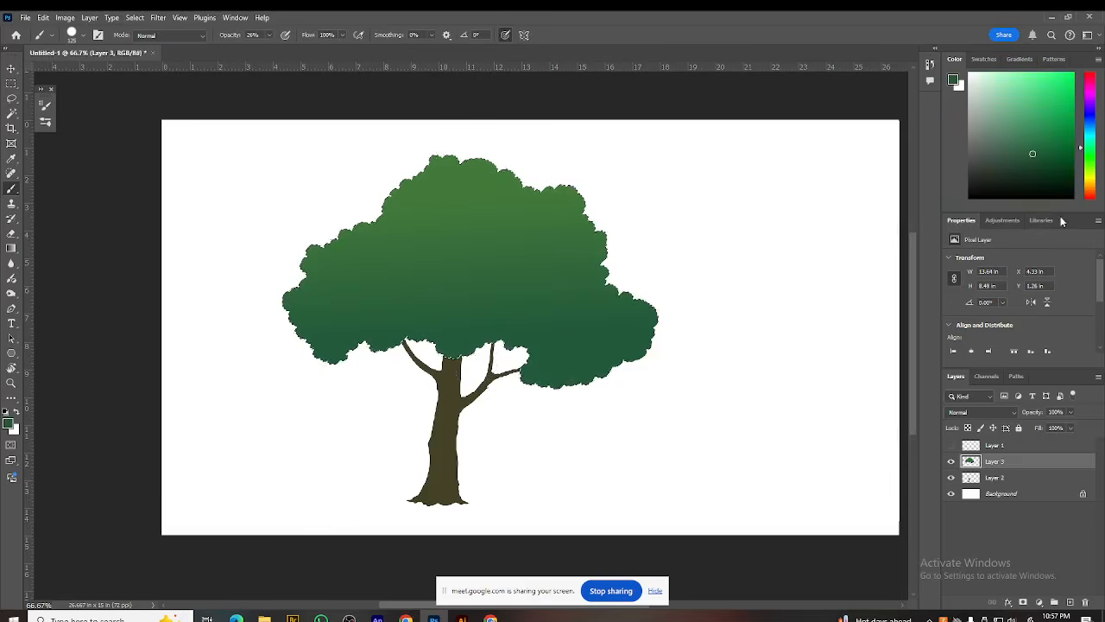
left_click(1034, 169)
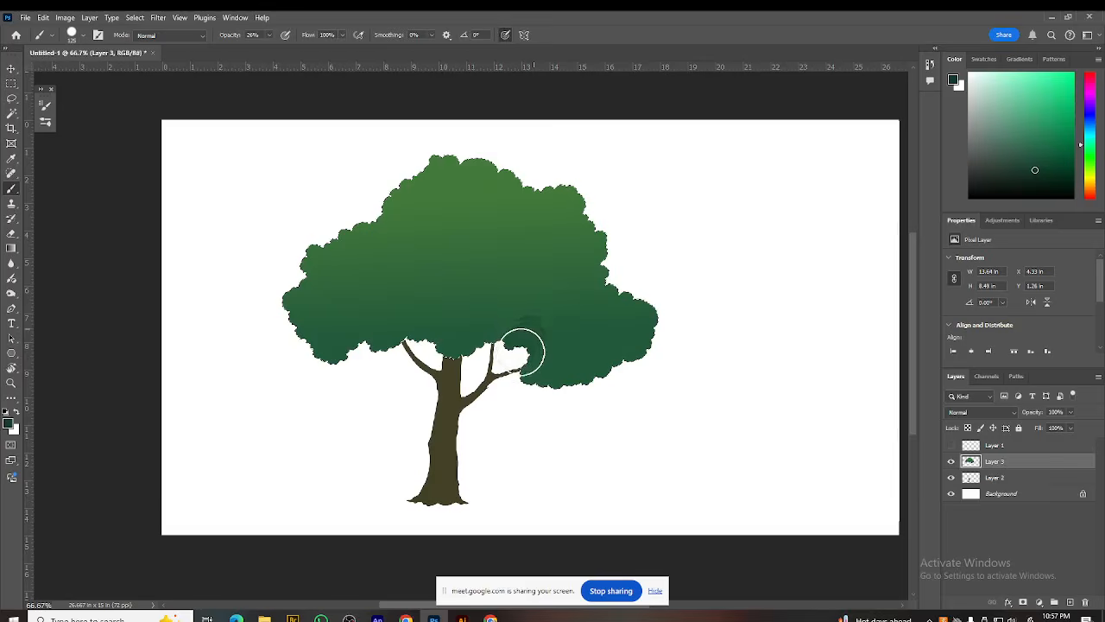
Step: Undo the hard-edged shading stroke on the canopy and switch the brush to the Soft Round Pressure Size preset
key("ctrl+z")
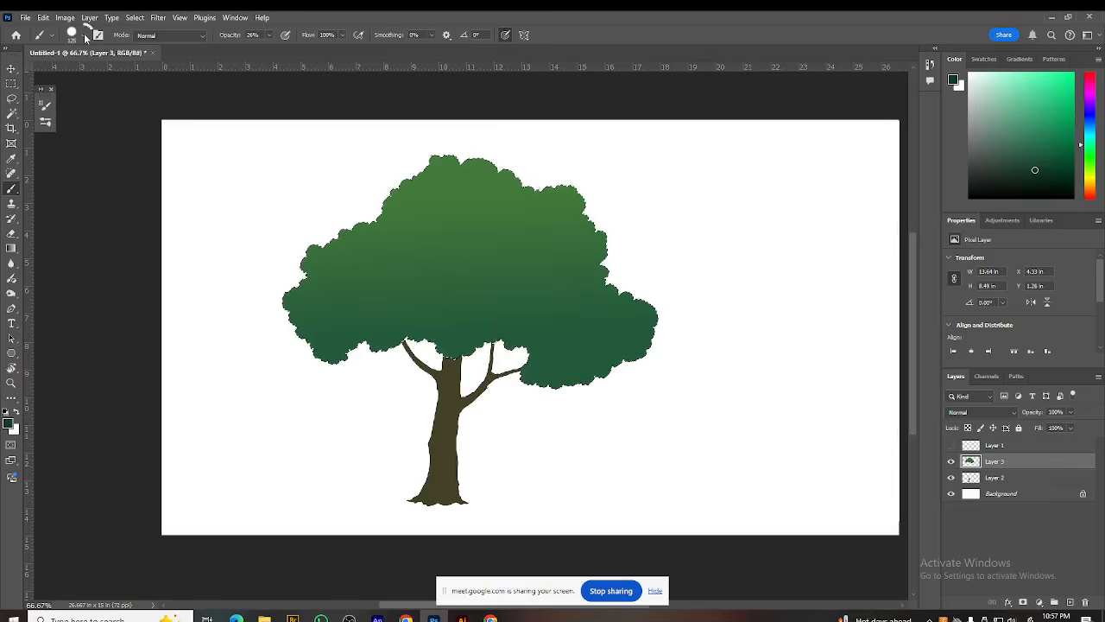
left_click(84, 35)
left_click(111, 253)
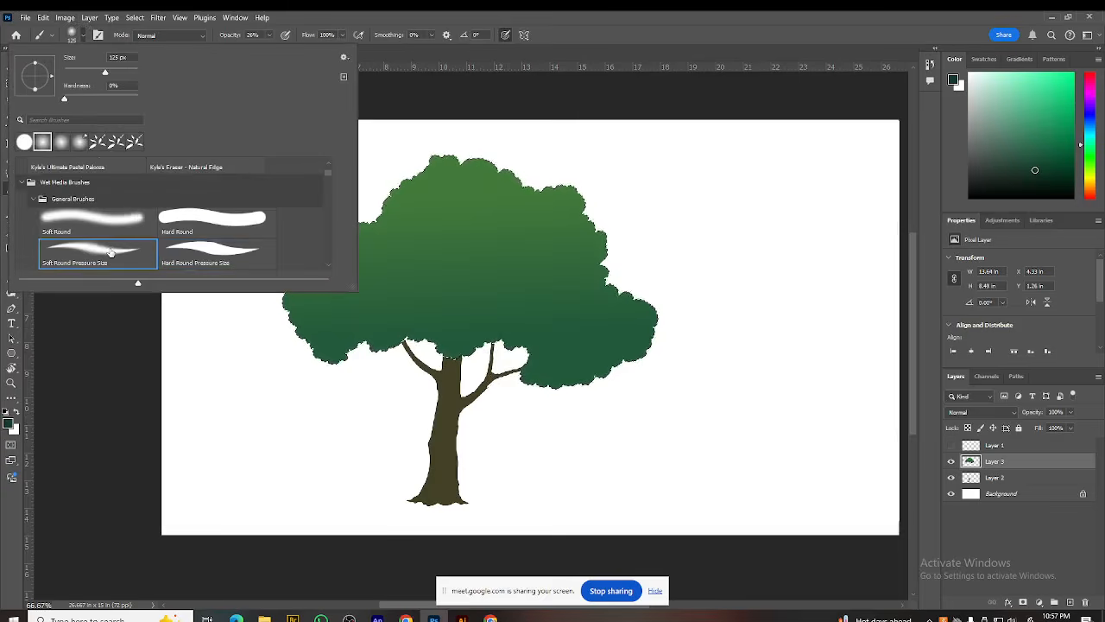
left_click(649, 52)
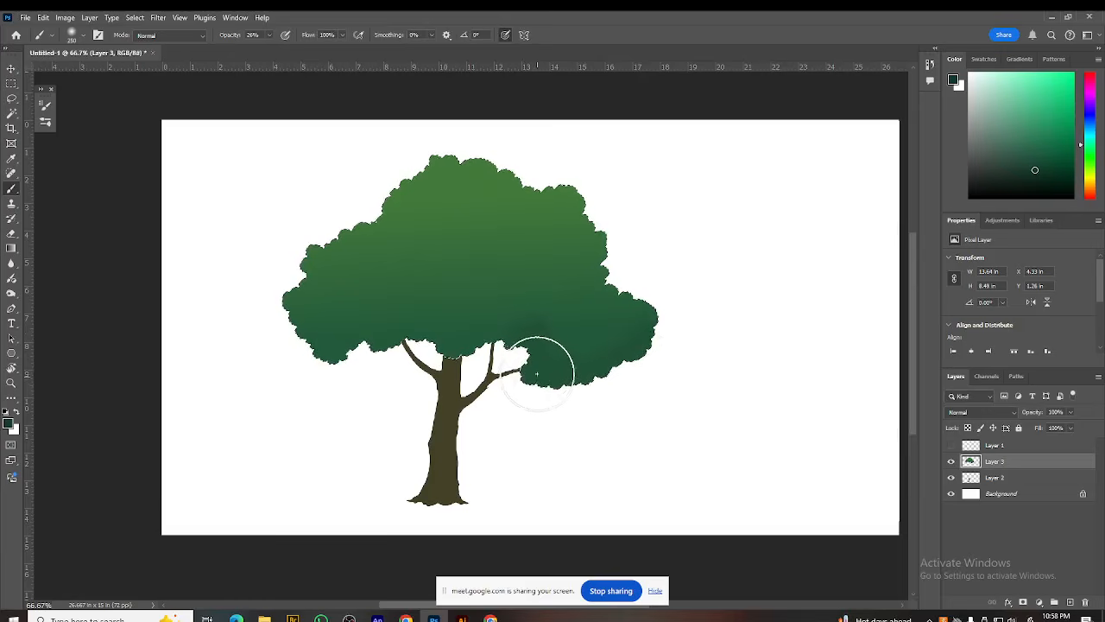
Step: Enlarge the soft brush to 250 px and shade the underside of the canopy's lower right cluster with dark green
key("bracketright")
key("bracketright")
key("bracketright")
key("bracketright")
key("bracketright")
left_click_drag(580, 394, 639, 345)
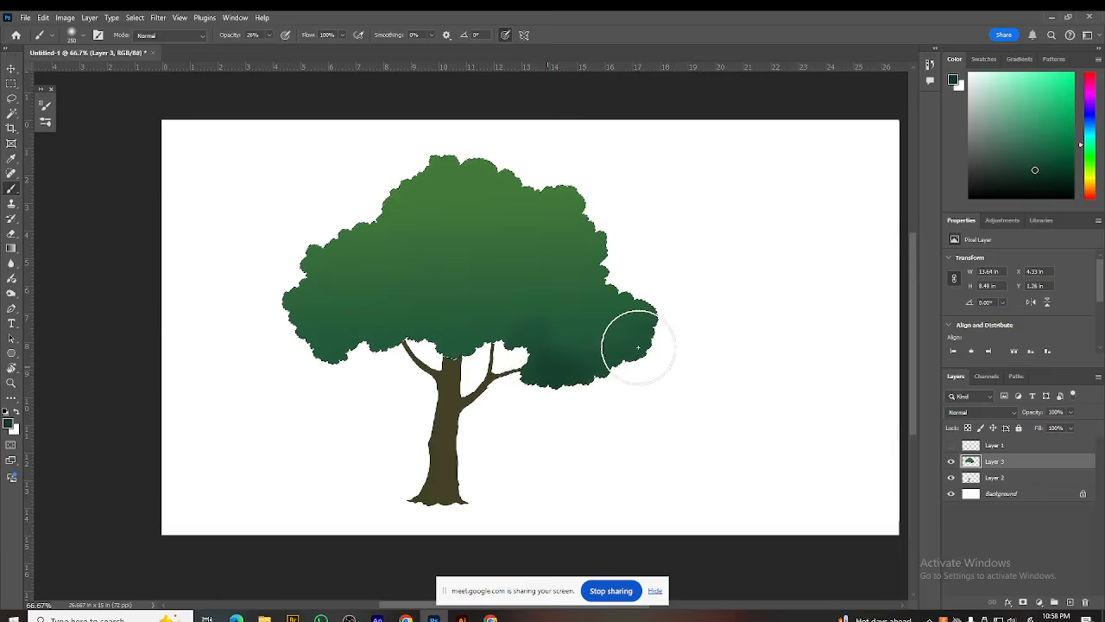
Step: Choose a darker green and shade the canopy's lower edge above the trunk and toward the left, reducing the brush to 175 px
left_click(1043, 181)
mouse_move(481, 329)
left_mouse_down()
mouse_move(512, 335)
mouse_move(449, 381)
mouse_move(400, 367)
left_mouse_up()
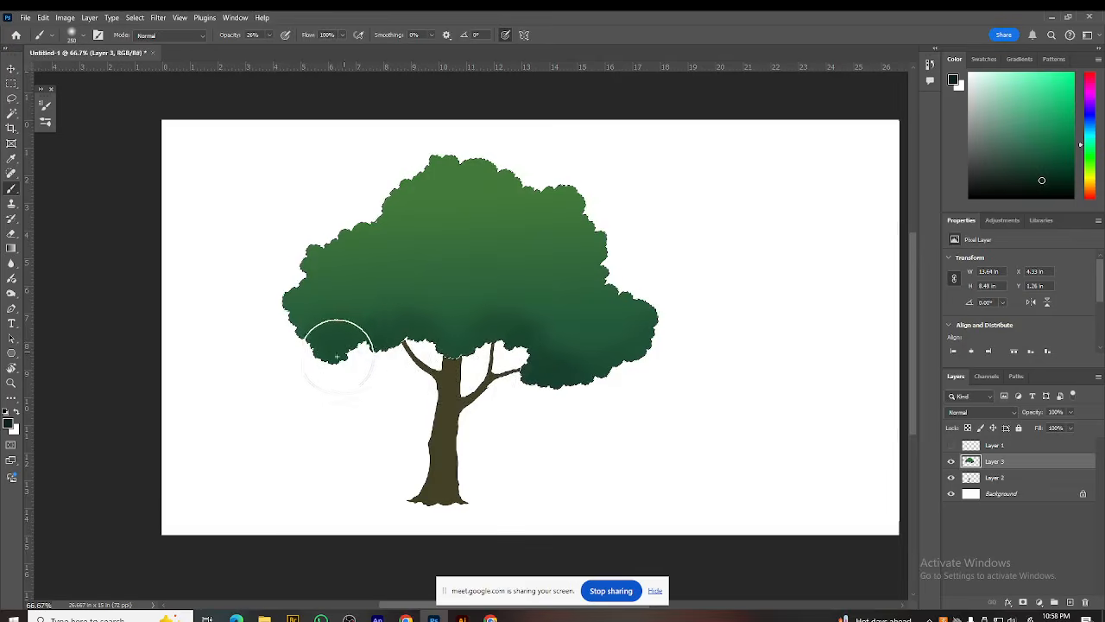
key("bracketleft")
key("bracketleft")
Step: Try shading the canopy's left side at 42% brush opacity, and undo those strokes
left_click(268, 36)
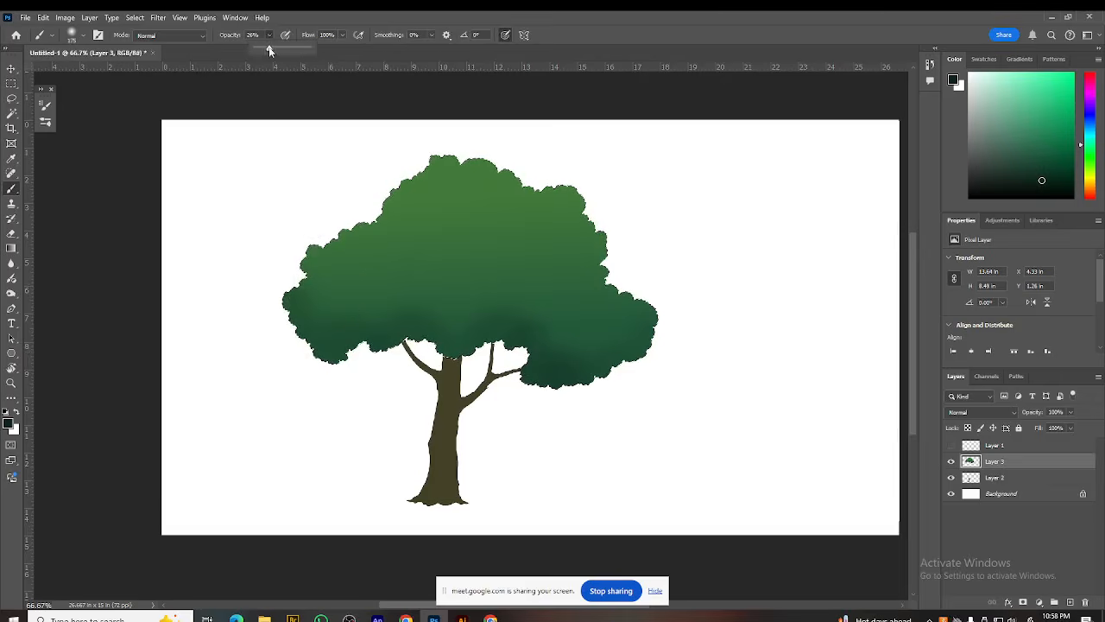
left_click_drag(275, 52, 278, 46)
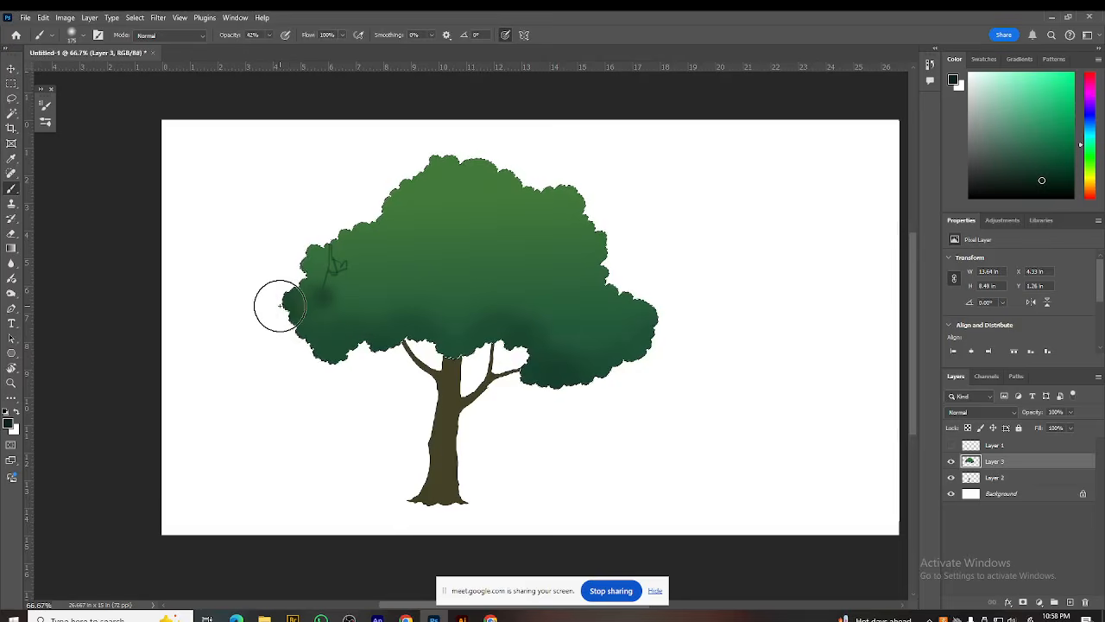
key("ctrl+z")
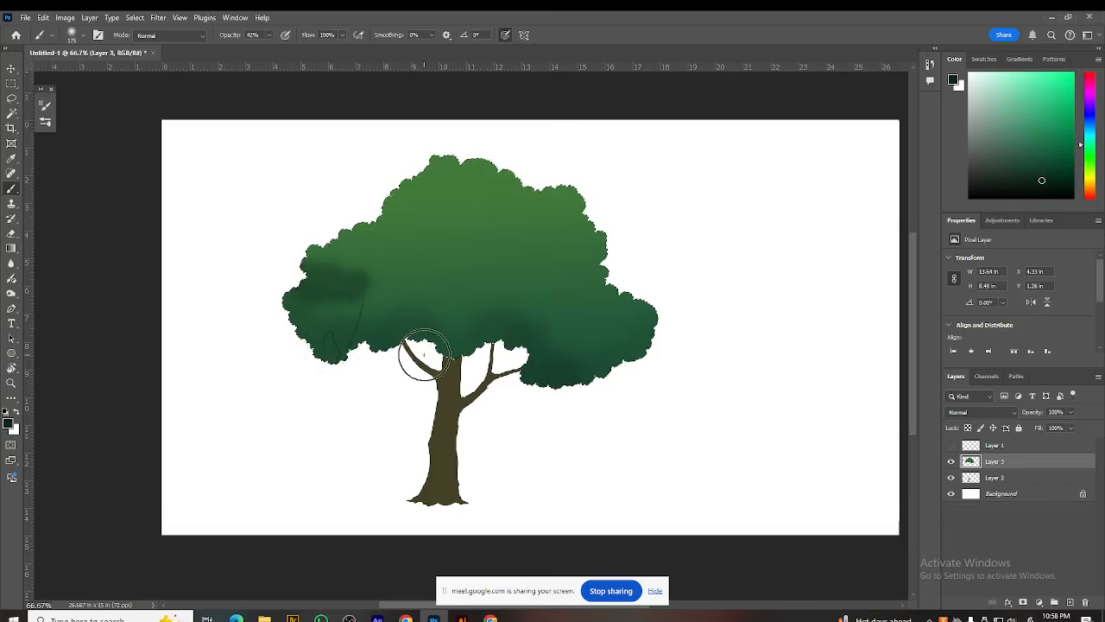
key("ctrl+z")
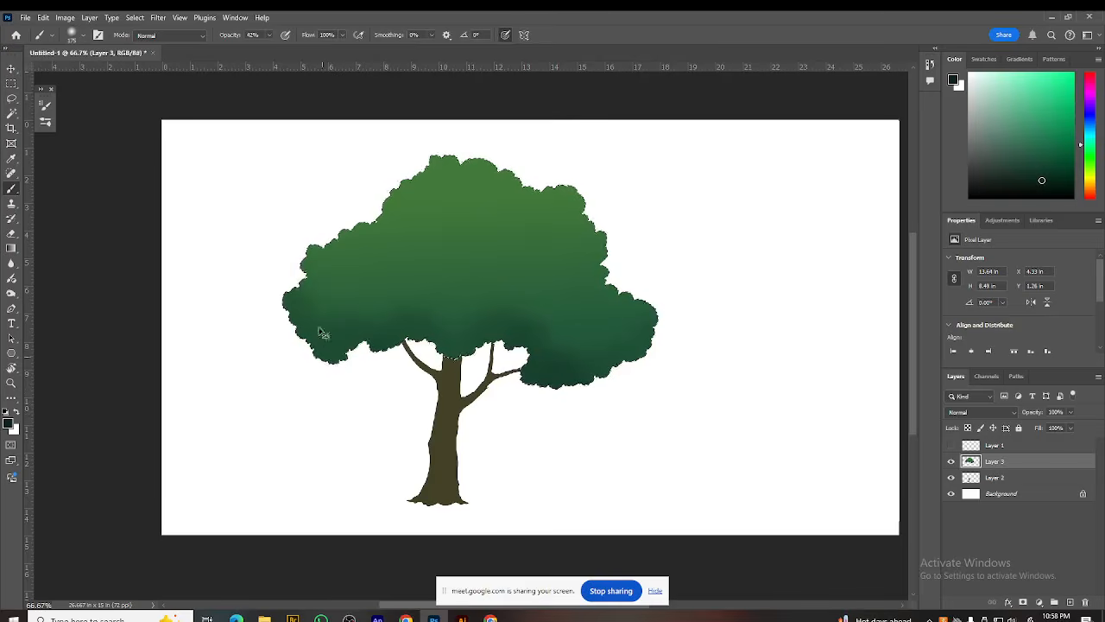
Step: Build up soft shadows across the canopy at 23% brush opacity, blend its middle with a lighter green, and sample the lower right's dark green
left_click(270, 36)
left_click(257, 47)
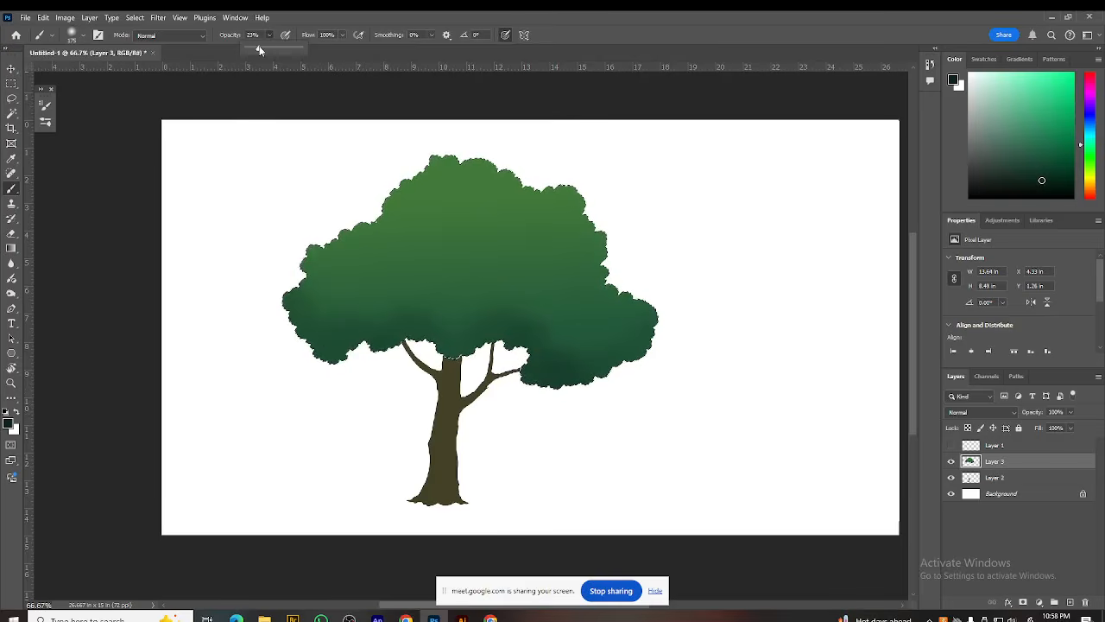
left_click(298, 283)
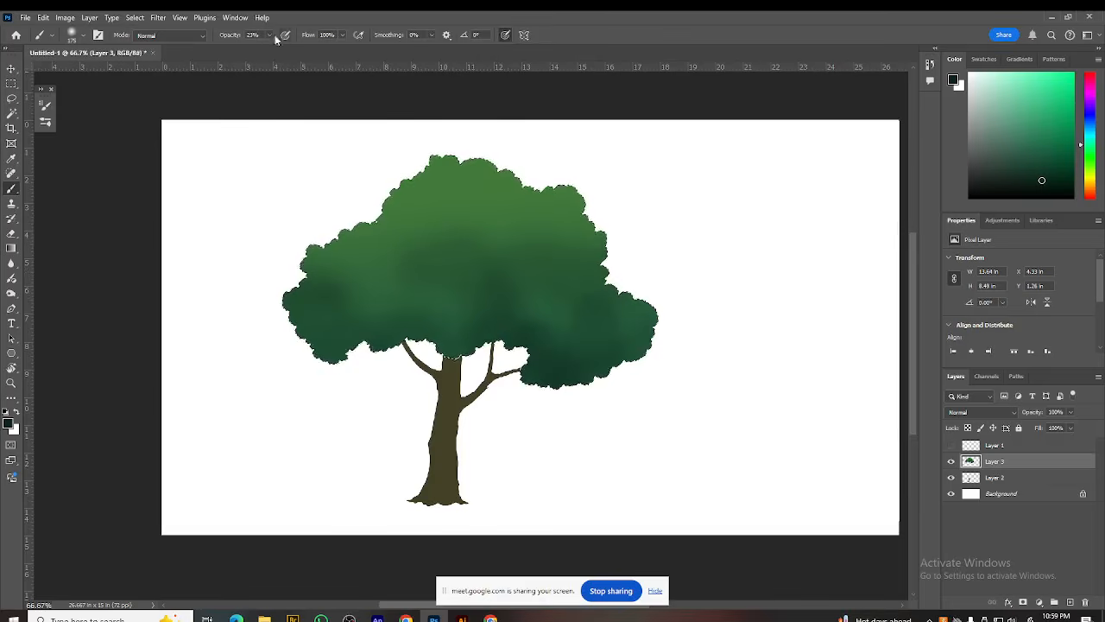
left_click(1037, 159)
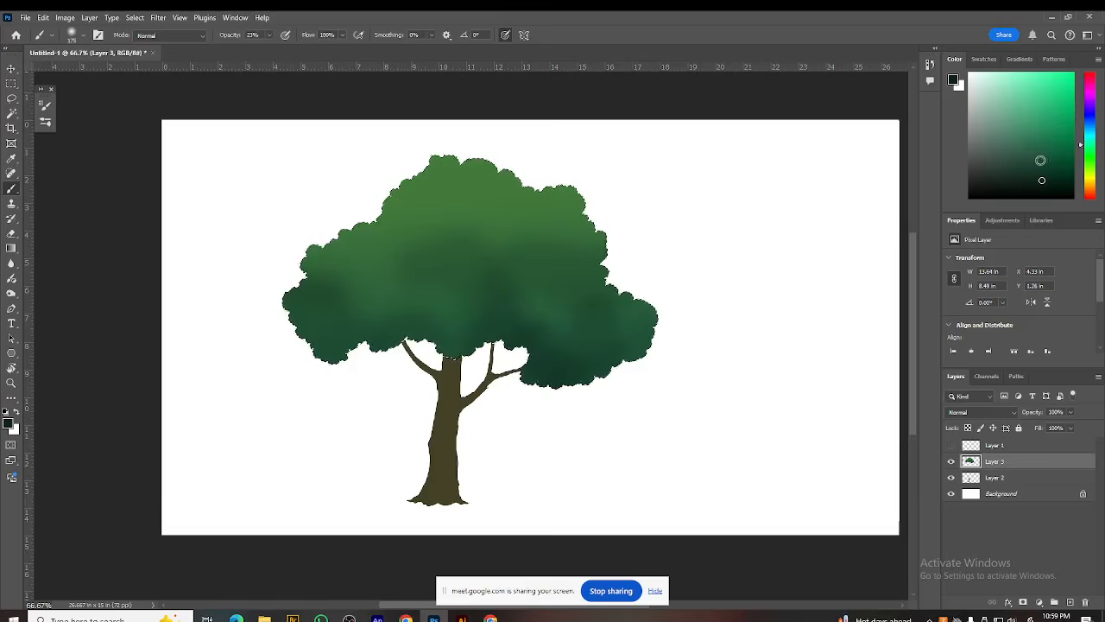
mouse_move(506, 219)
left_mouse_down()
mouse_move(486, 247)
mouse_move(500, 234)
mouse_move(539, 251)
mouse_move(573, 240)
mouse_move(429, 267)
mouse_move(478, 252)
mouse_move(419, 247)
mouse_move(394, 308)
mouse_move(367, 304)
mouse_move(358, 281)
mouse_move(387, 242)
mouse_move(425, 284)
mouse_move(463, 376)
mouse_move(438, 343)
left_mouse_up()
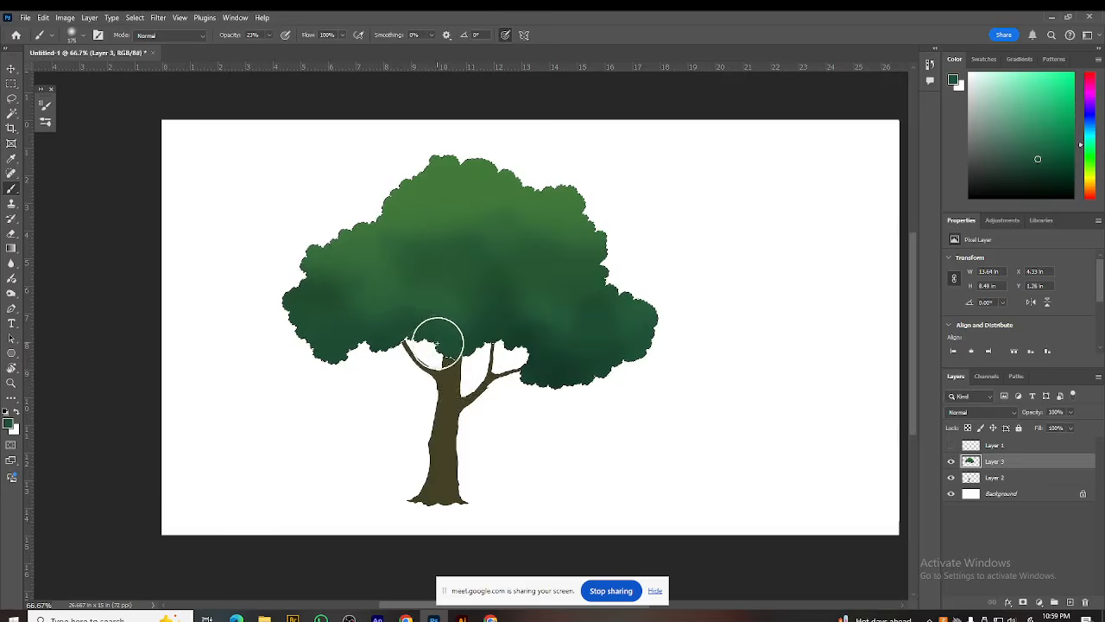
left_click(550, 363, "alt")
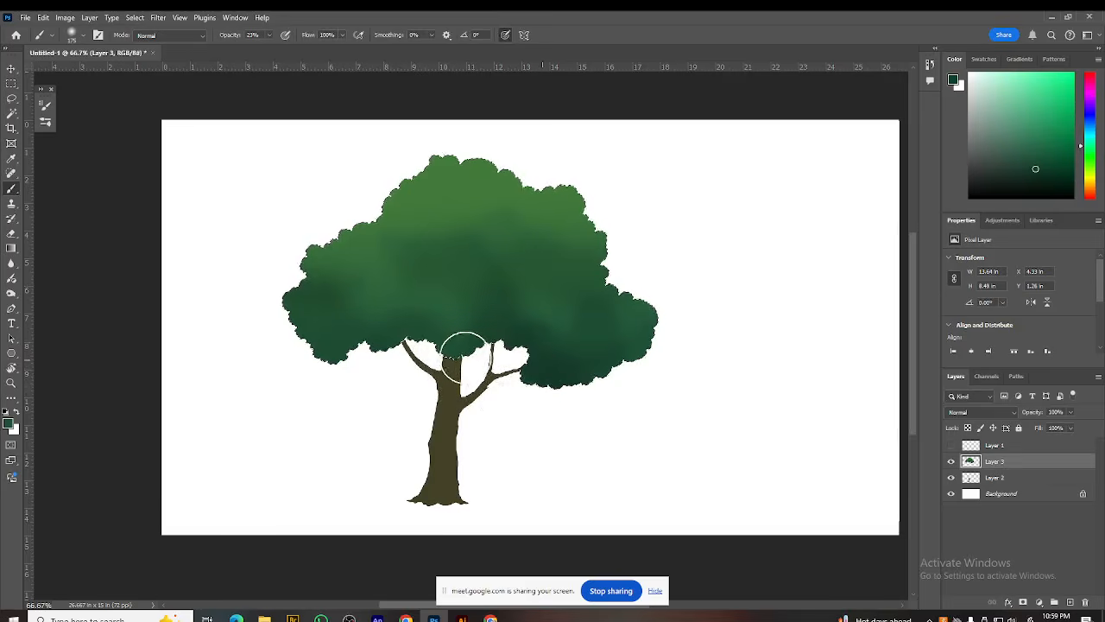
Step: Deselect the foliage, make Layer 2 the active layer and load its trunk and branch shape as a selection
mouse_move(562, 492)
left_mouse_down()
mouse_move(634, 444)
mouse_move(590, 412)
left_mouse_up()
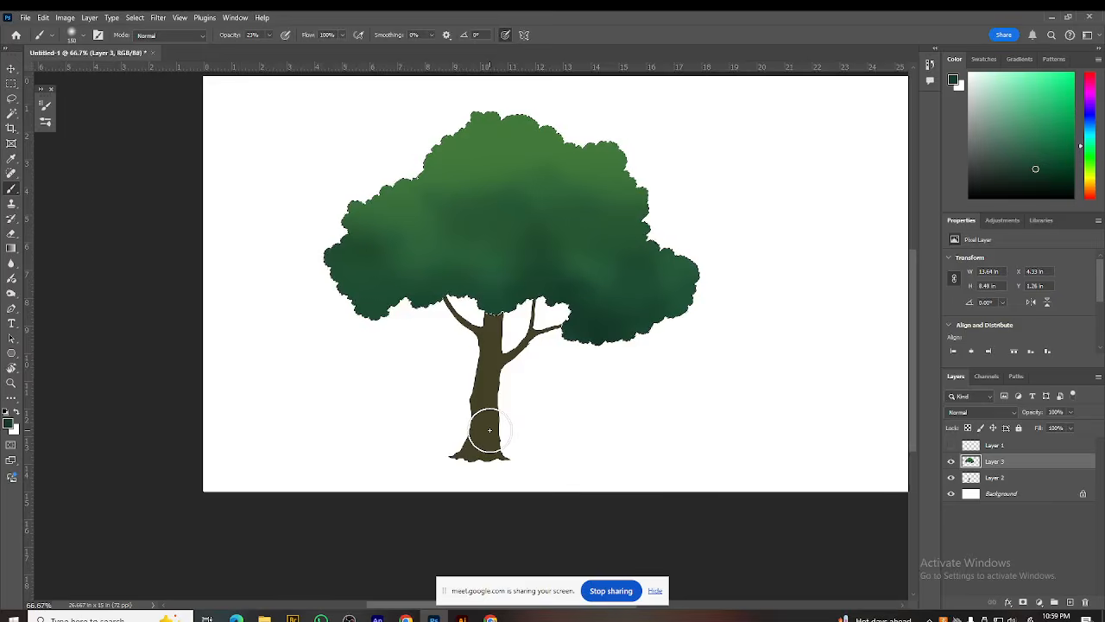
key("ctrl+plus")
left_click_drag(528, 423, 521, 405)
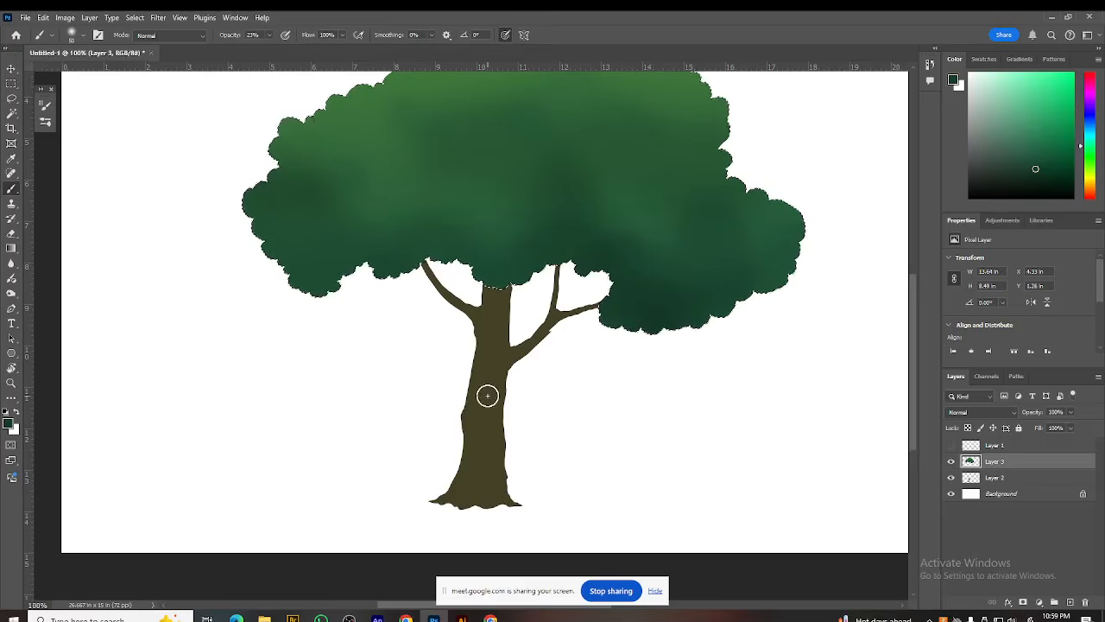
key("alt")
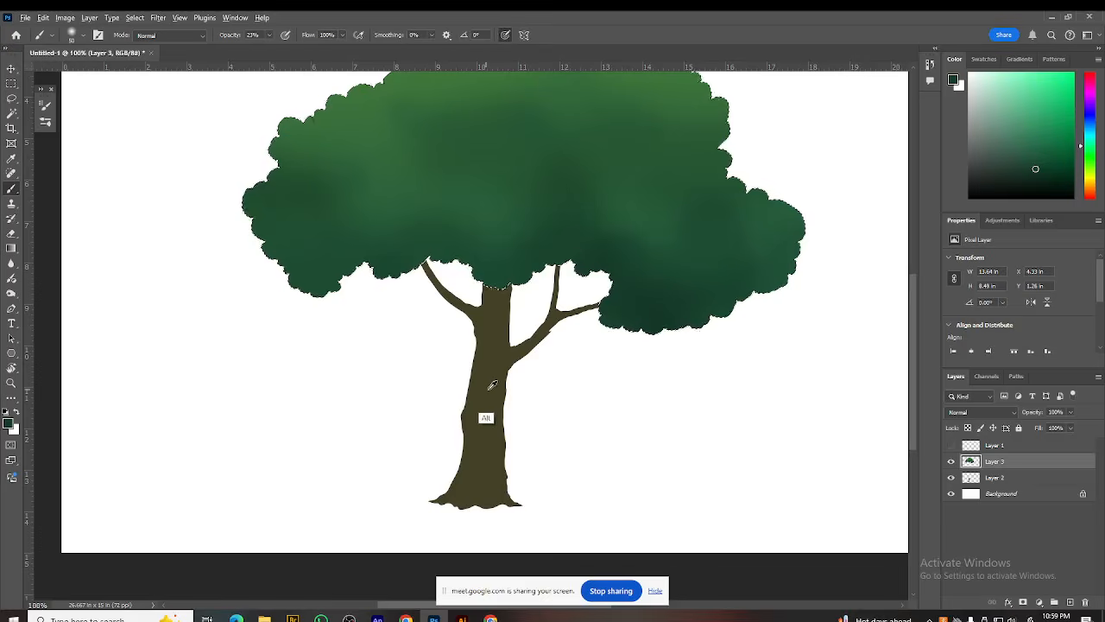
key("ctrl+d")
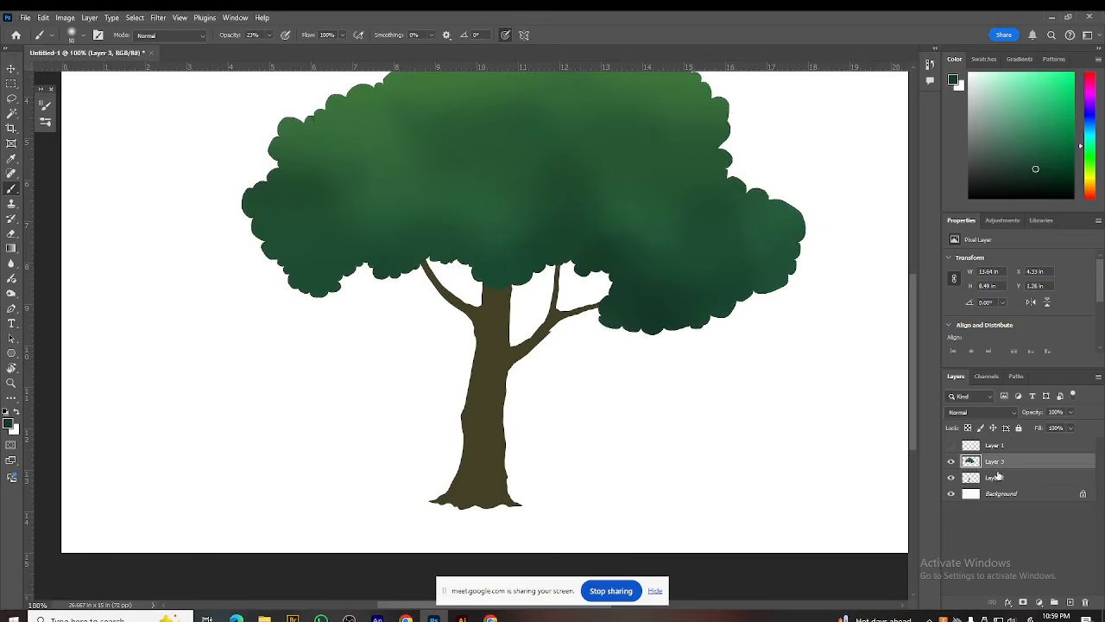
left_click(997, 477)
left_click(951, 477)
left_click(950, 477)
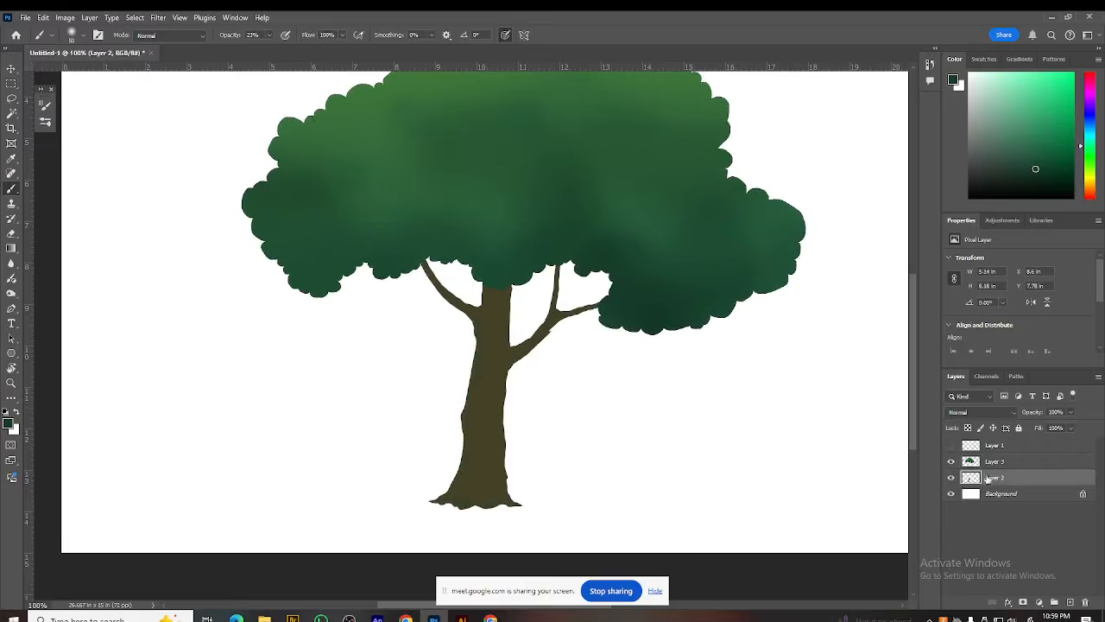
left_click(972, 479, "ctrl")
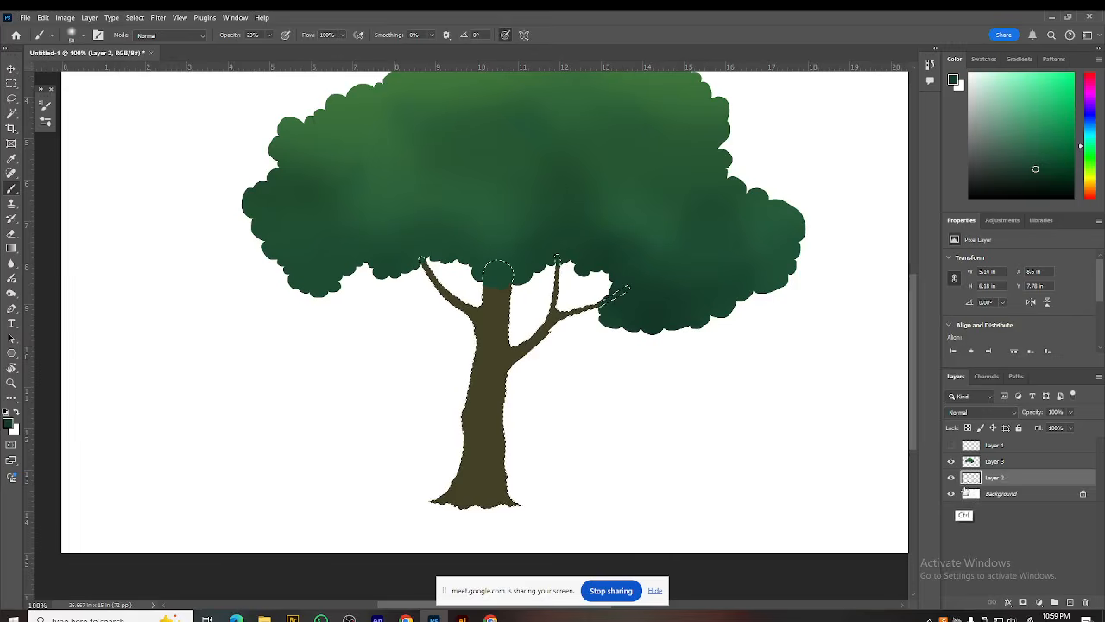
Step: Sample the trunk's brown and choose a lighter olive-brown shade of it (#6c6942) as the foreground color
left_click_drag(618, 428, 612, 434)
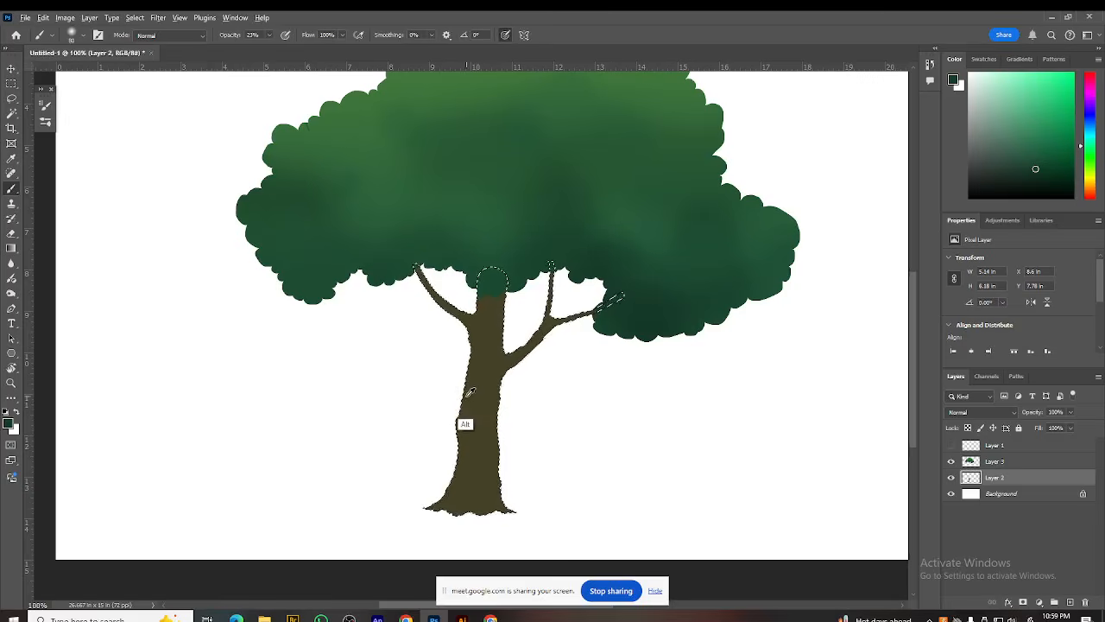
left_click(470, 395, "alt")
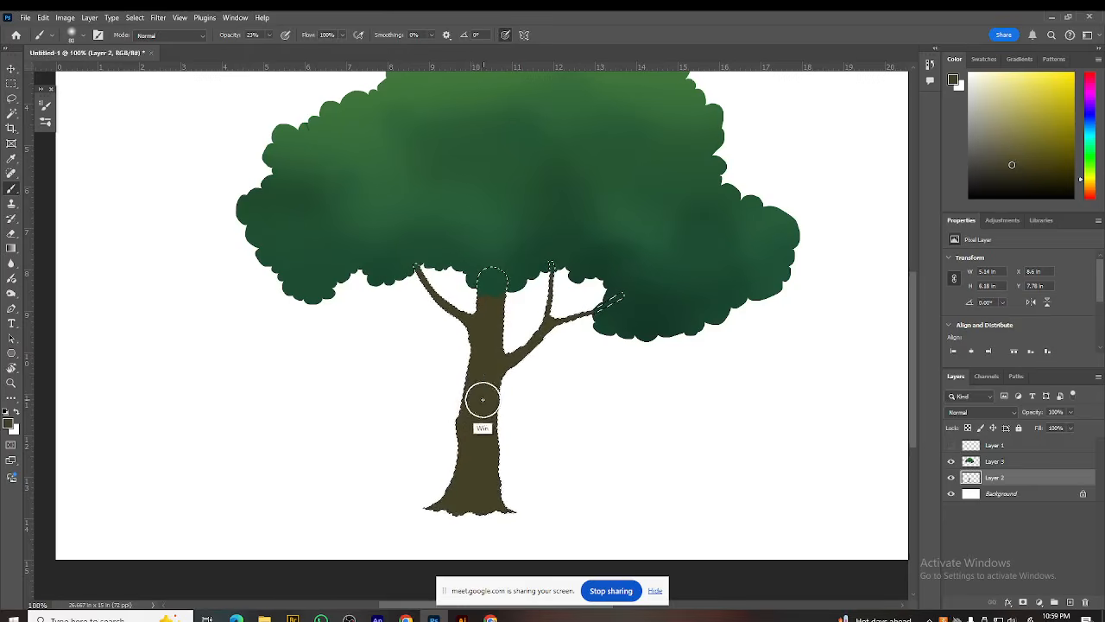
key("super")
key("super")
key("super")
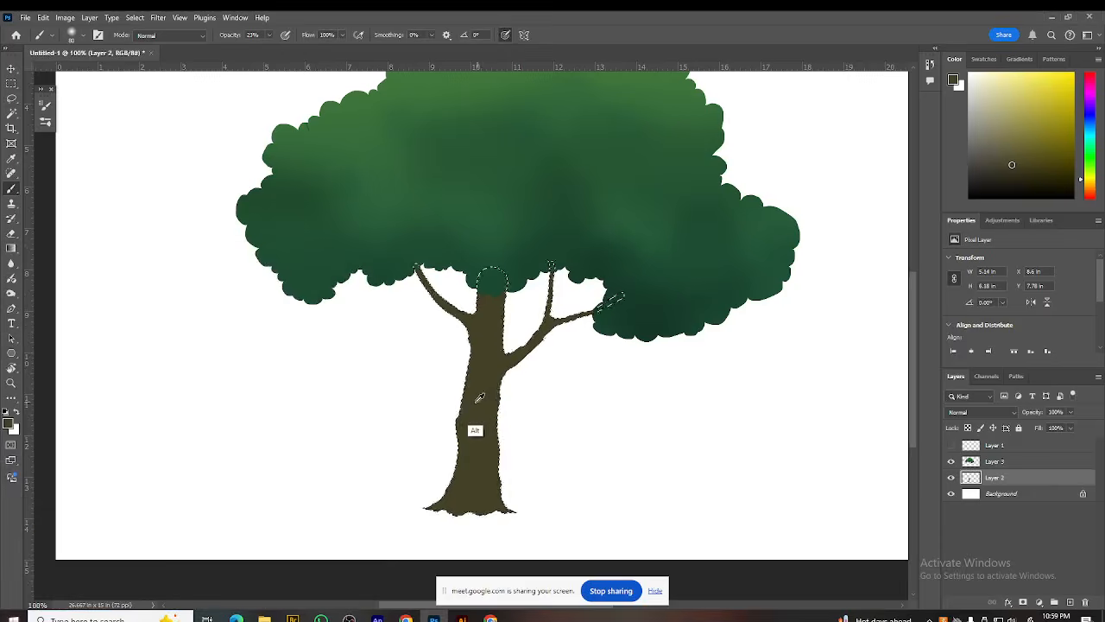
key("super")
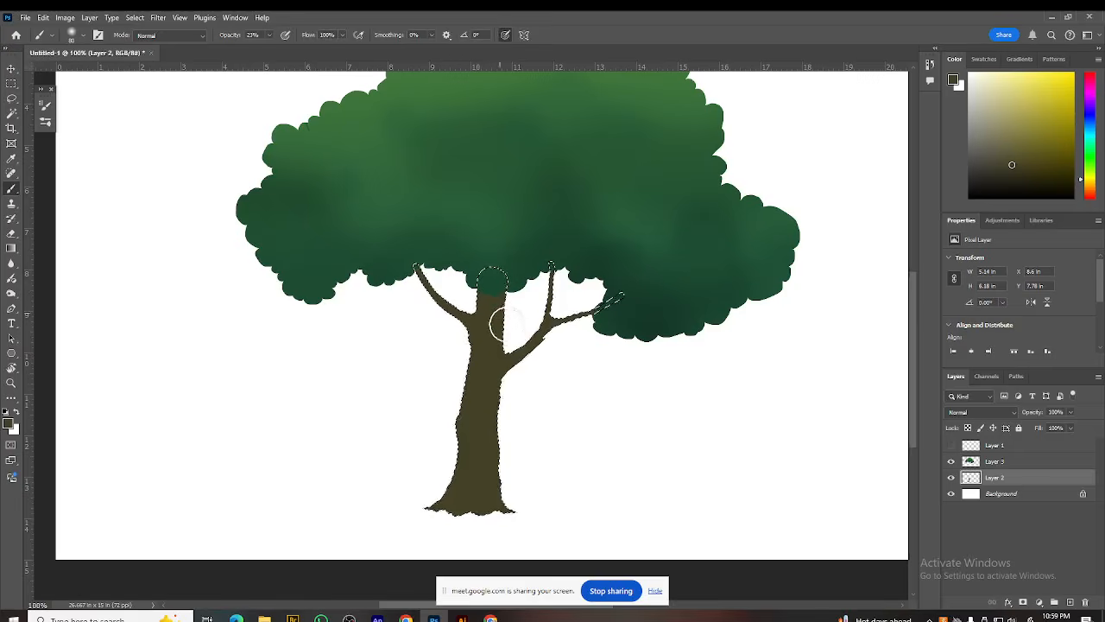
key("ctrl+d")
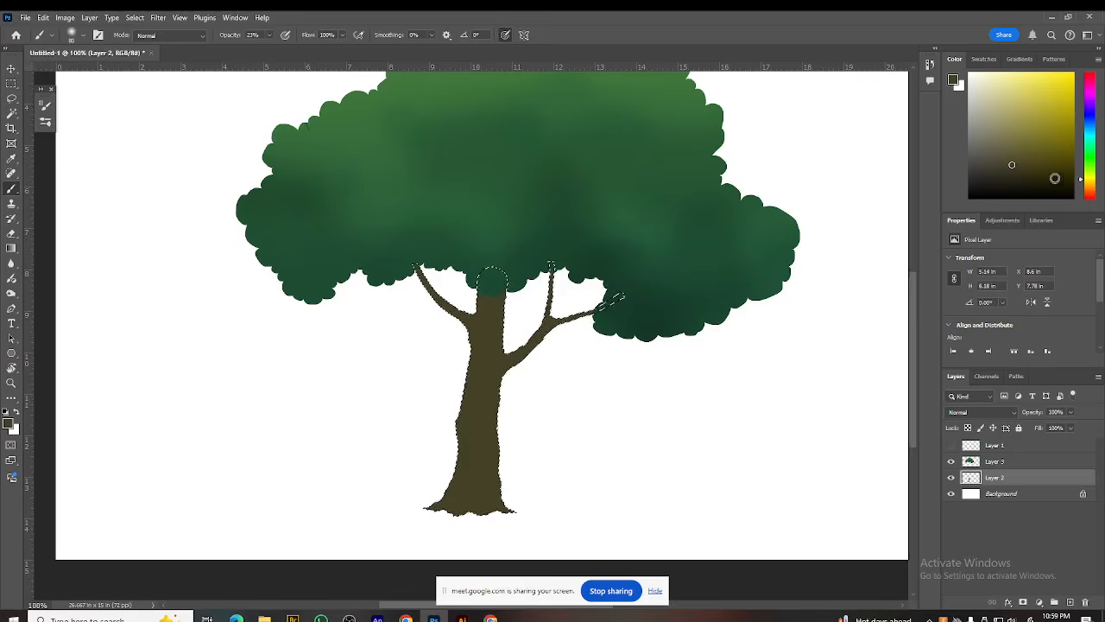
left_click(1012, 148)
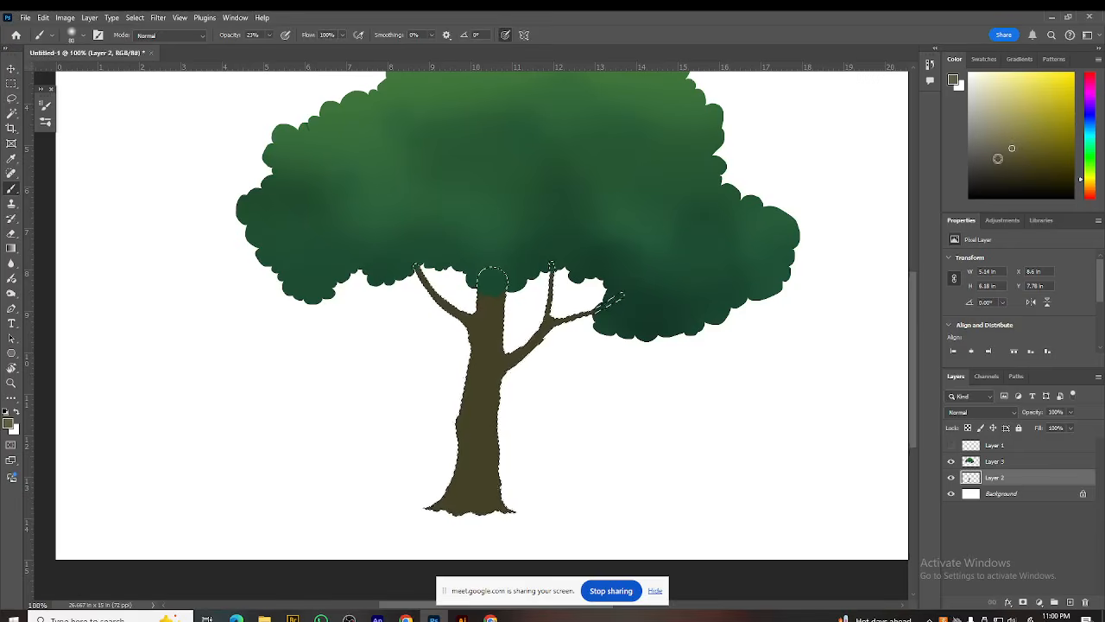
left_click(1003, 145)
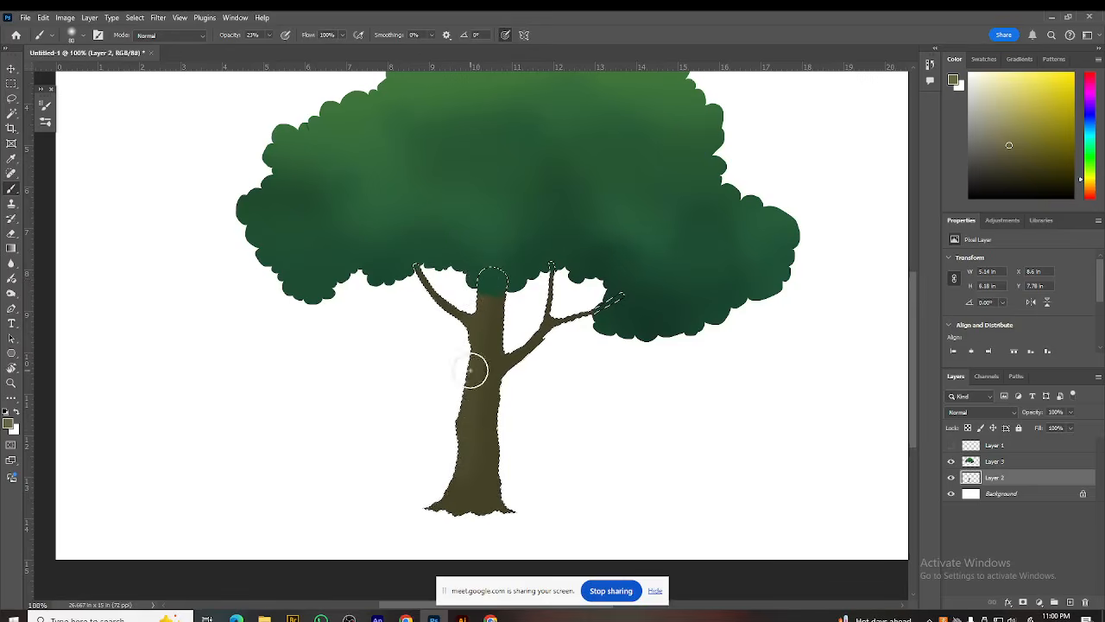
Step: Paint soft highlights along the trunk's left side and the right branch with a 50 px brush
mouse_move(455, 431)
left_mouse_down()
mouse_move(439, 500)
mouse_move(465, 441)
mouse_move(463, 398)
left_mouse_up()
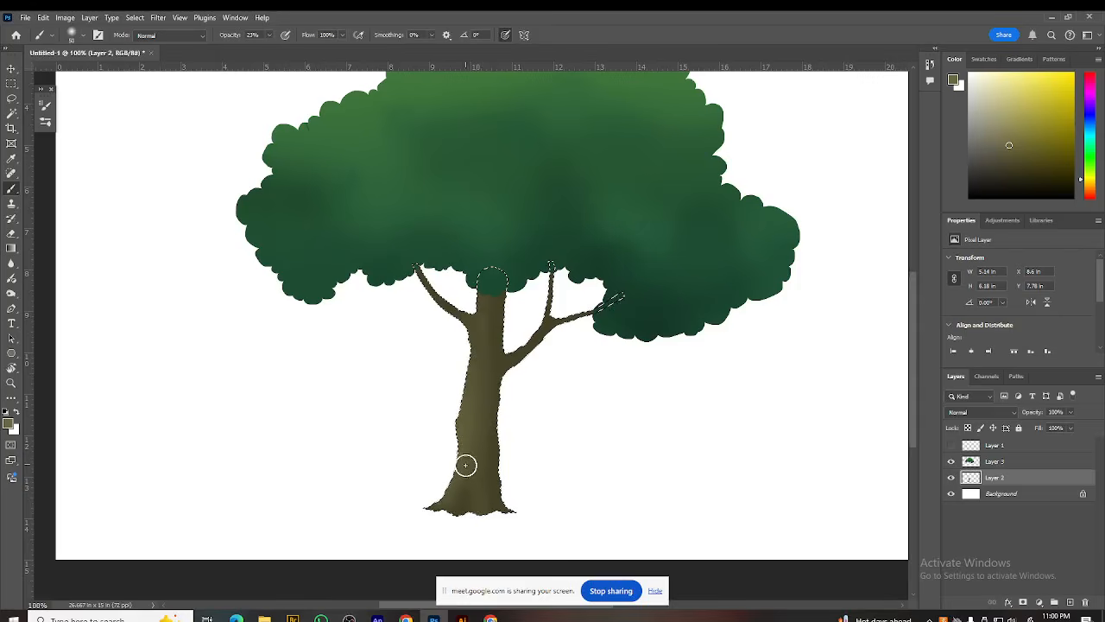
mouse_move(459, 454)
left_mouse_down()
mouse_move(468, 401)
mouse_move(456, 497)
mouse_move(441, 529)
mouse_move(466, 441)
mouse_move(430, 537)
mouse_move(460, 470)
mouse_move(470, 337)
mouse_move(426, 287)
mouse_move(509, 307)
mouse_move(494, 335)
mouse_move(474, 299)
left_mouse_up()
left_click_drag(508, 354, 572, 311)
Step: Switch to the Google Meet window to check the meeting, and return to Photoshop
mouse_move(491, 618)
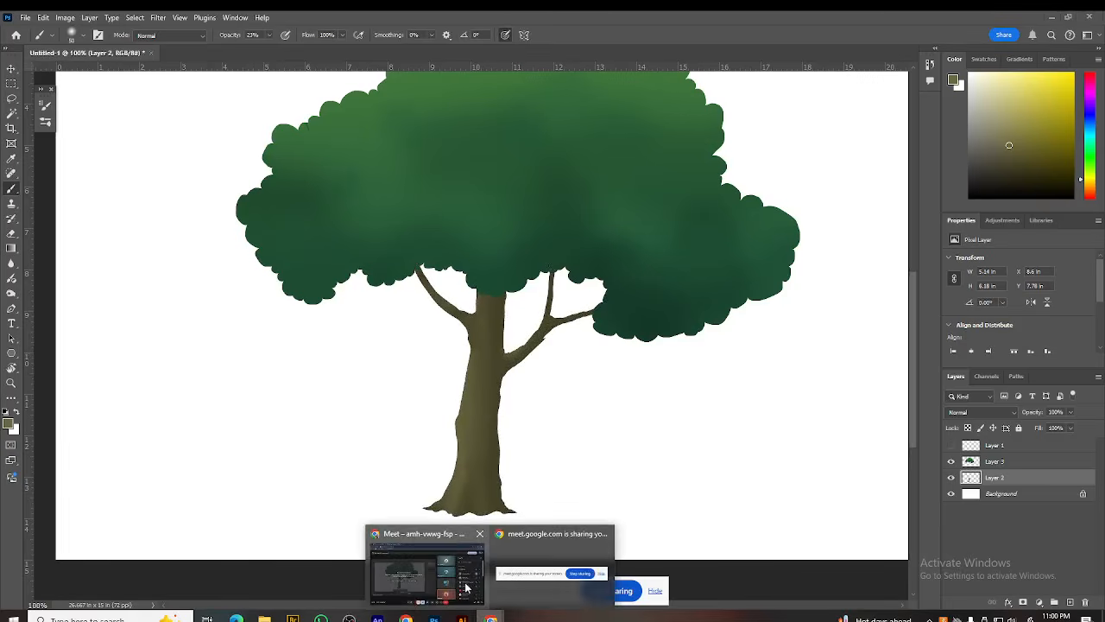
left_click(467, 585)
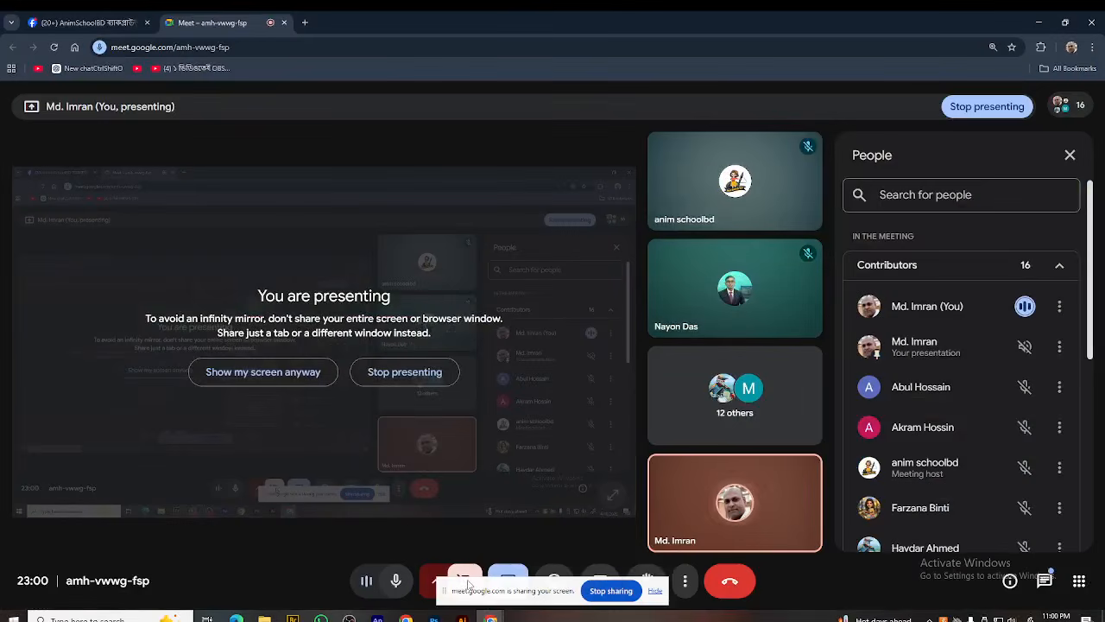
left_click(433, 618)
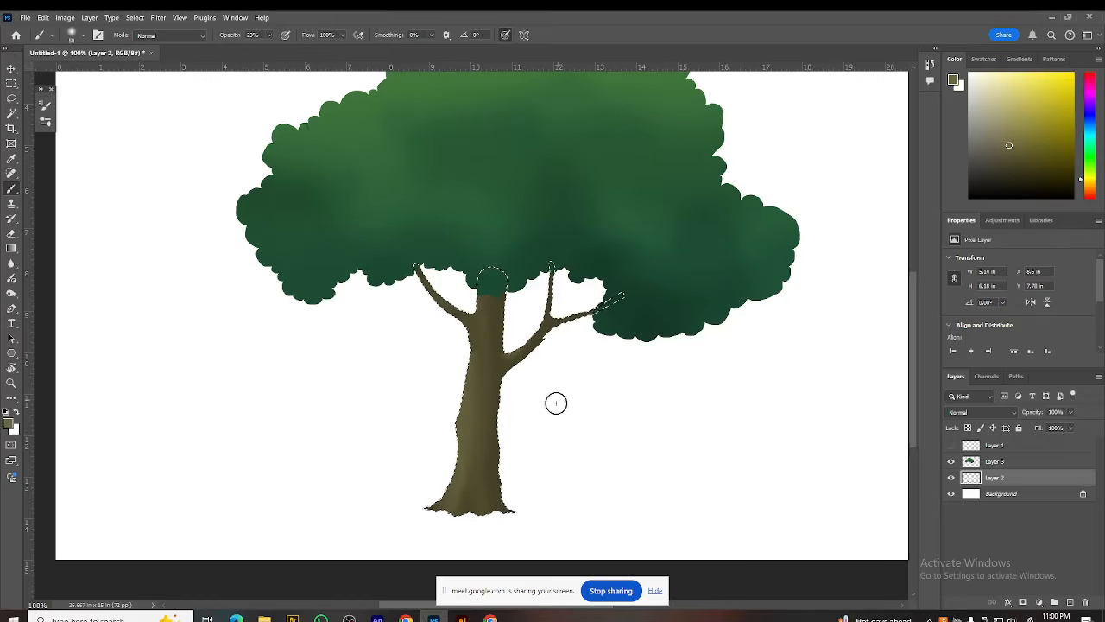
Step: Extend the lighter brown highlights down the trunk from below the canopy to the flared base
mouse_move(475, 361)
left_mouse_down()
mouse_move(460, 410)
mouse_move(473, 344)
left_mouse_up()
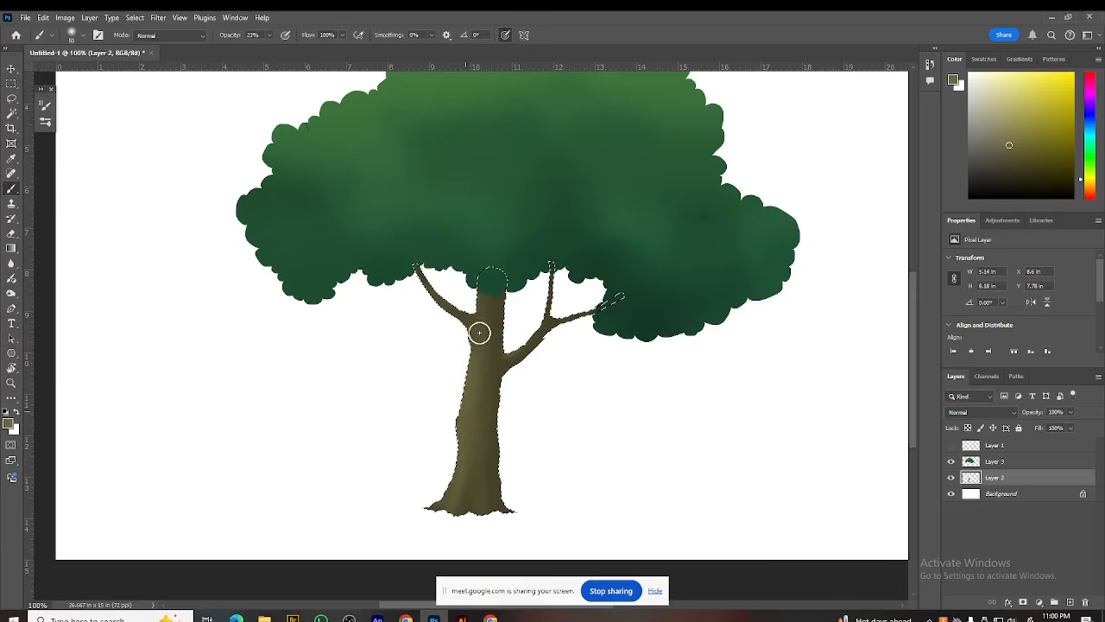
mouse_move(486, 299)
left_mouse_down()
mouse_move(455, 464)
mouse_move(473, 488)
mouse_move(481, 456)
mouse_move(484, 501)
left_mouse_up()
key("space")
mouse_move(468, 415)
left_mouse_down()
mouse_move(478, 359)
mouse_move(476, 438)
left_mouse_up()
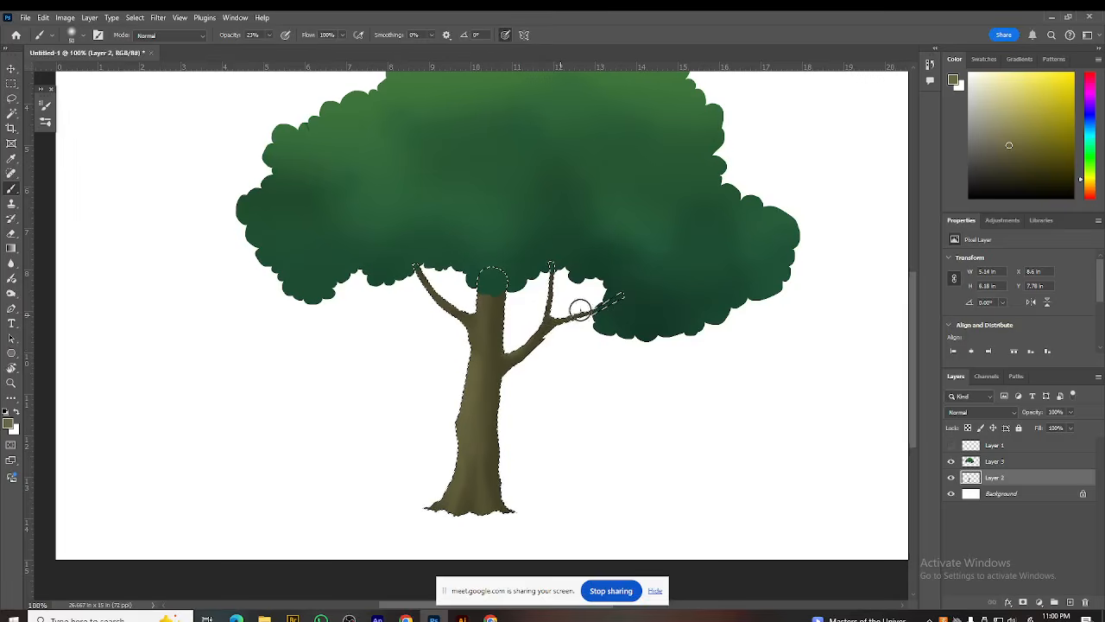
key("space")
left_click_drag(506, 383, 553, 380)
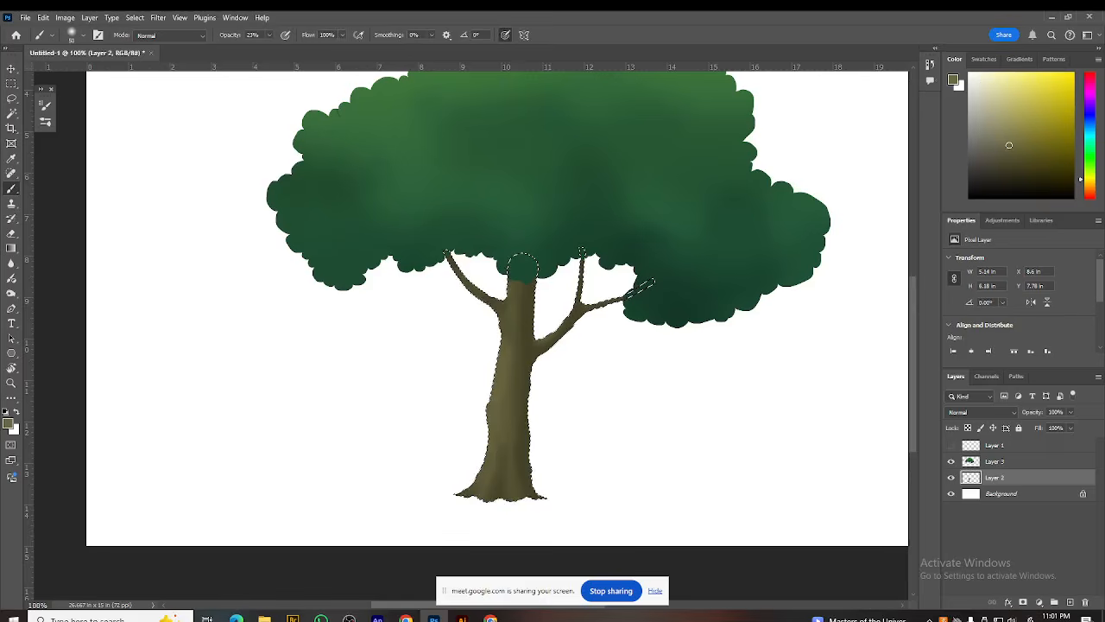
left_click(9, 423)
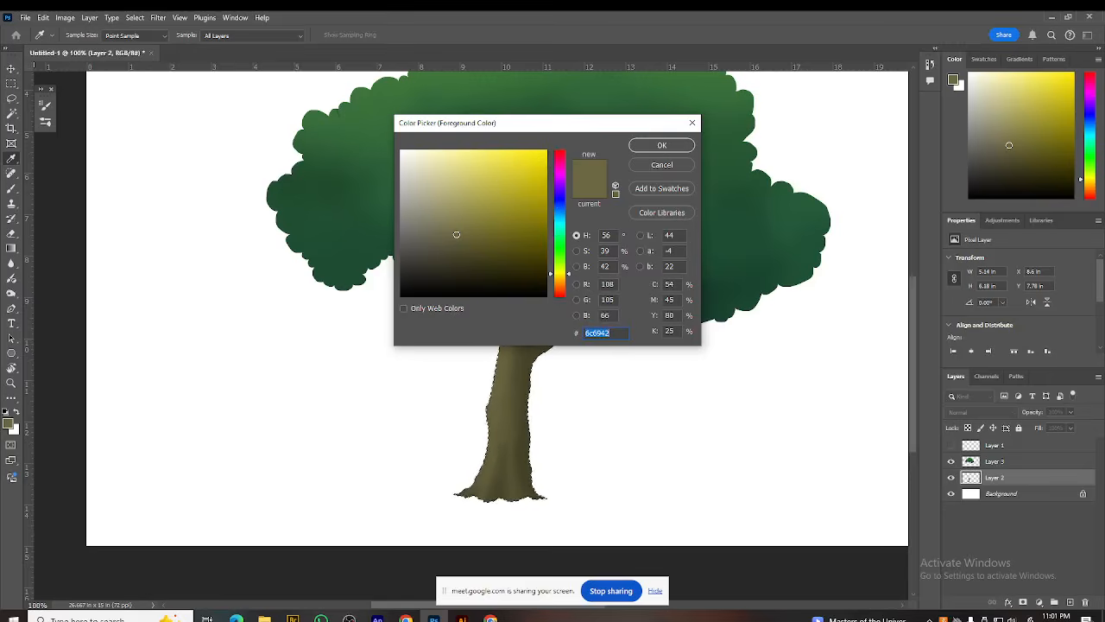
mouse_move(538, 157)
left_mouse_down()
mouse_move(557, 152)
mouse_move(568, 263)
mouse_move(582, 128)
left_mouse_up()
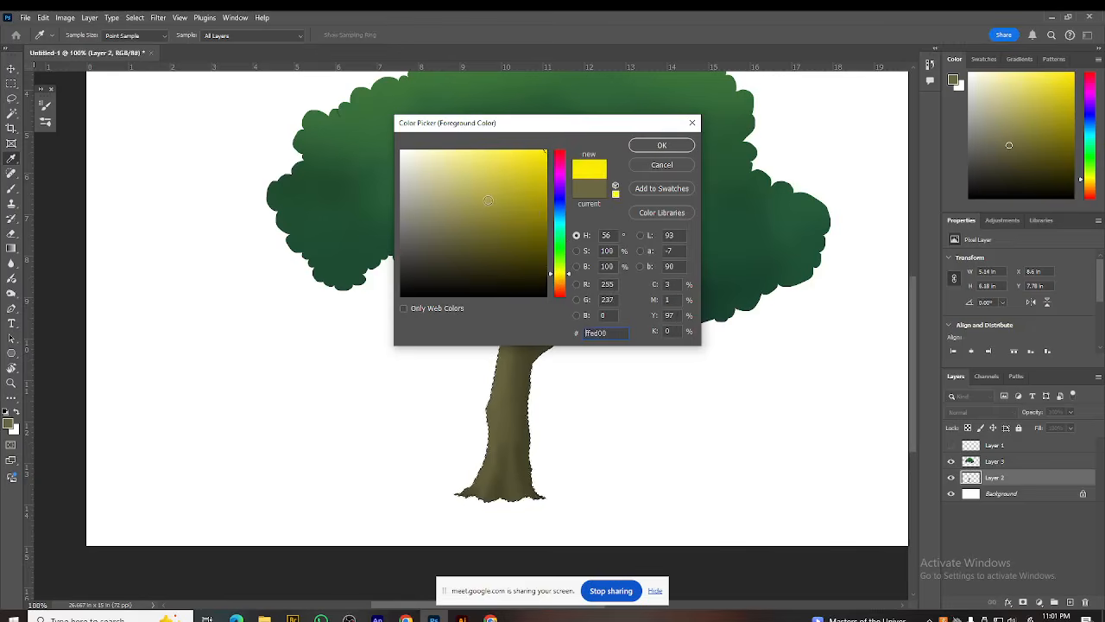
mouse_move(489, 200)
left_mouse_down()
mouse_move(485, 239)
mouse_move(492, 203)
mouse_move(486, 227)
left_mouse_up()
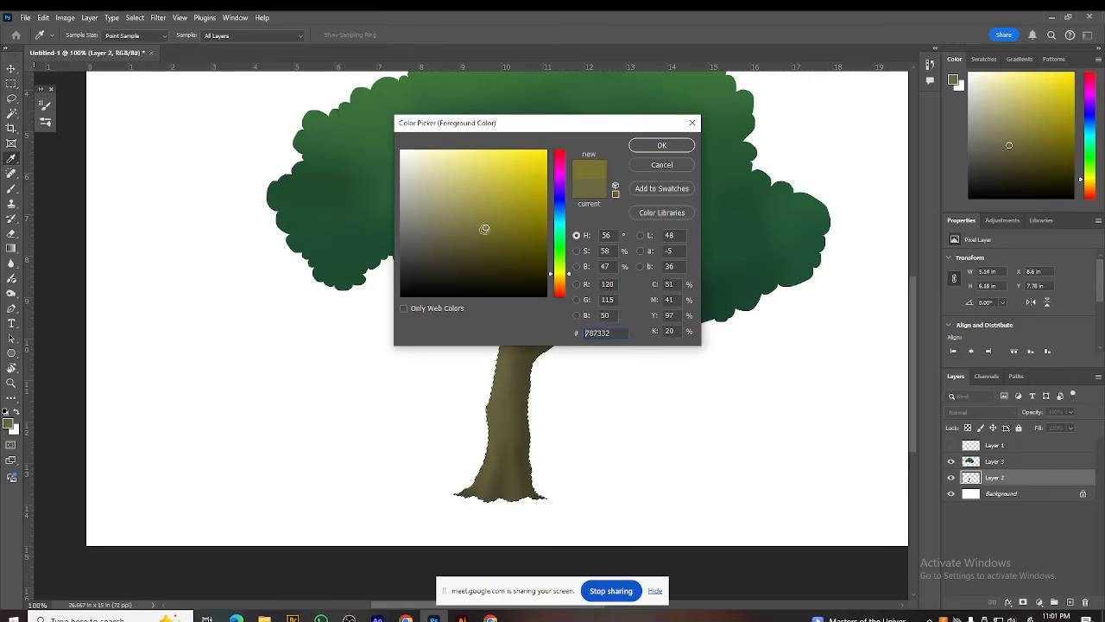
left_click(653, 164)
key("b")
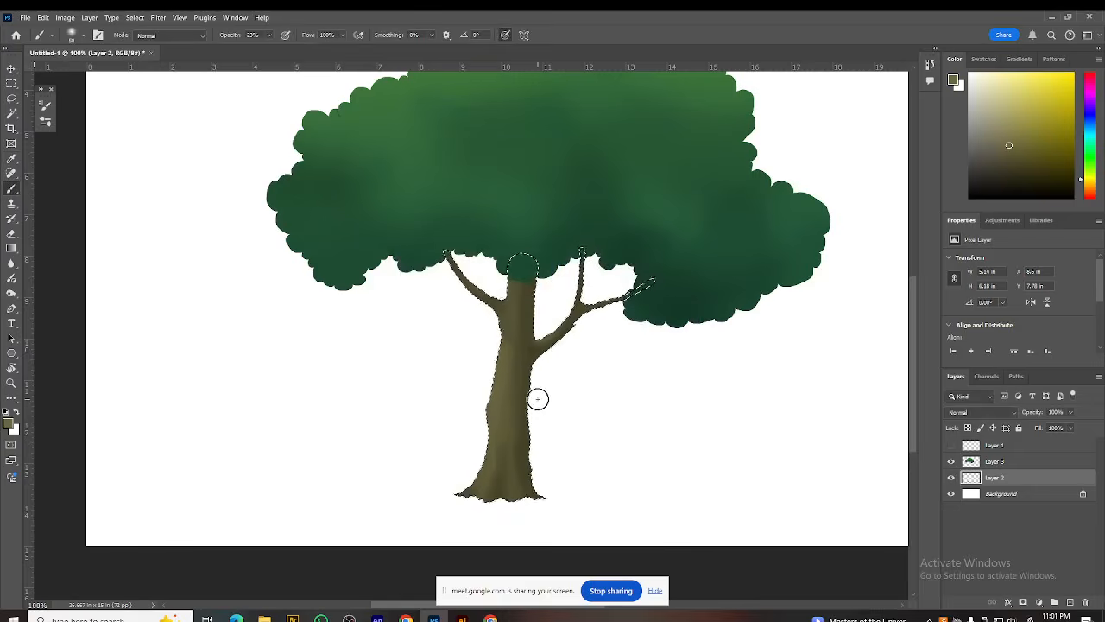
Step: Shift the foreground color from olive-brown to a dark, muted green for the trunk shadows
left_click(1090, 165)
left_click(1092, 152)
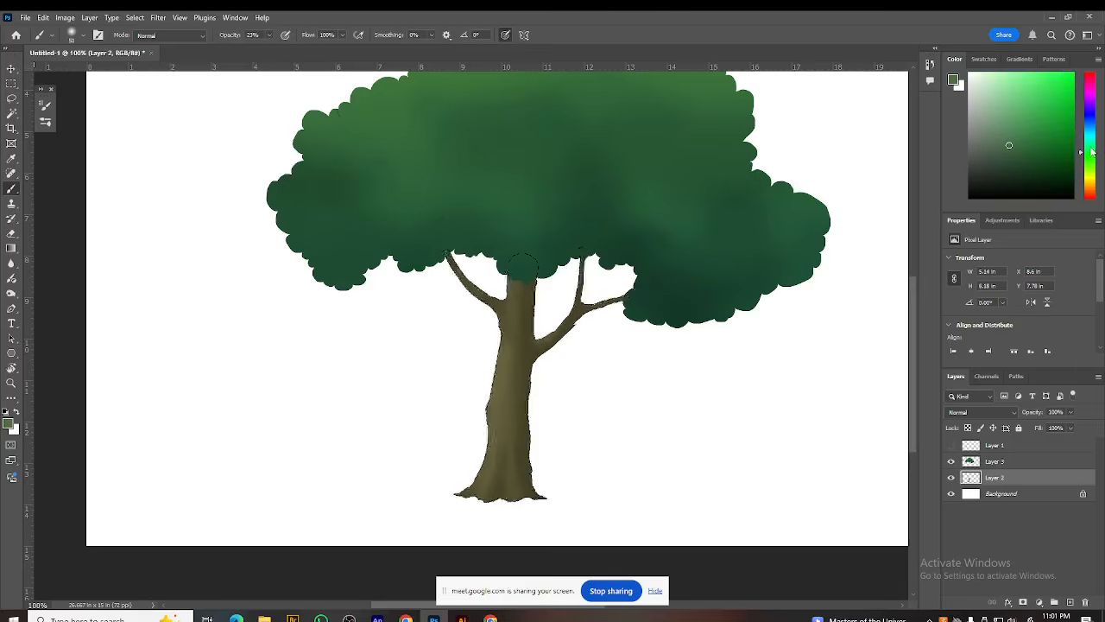
left_click_drag(1093, 151, 1093, 161)
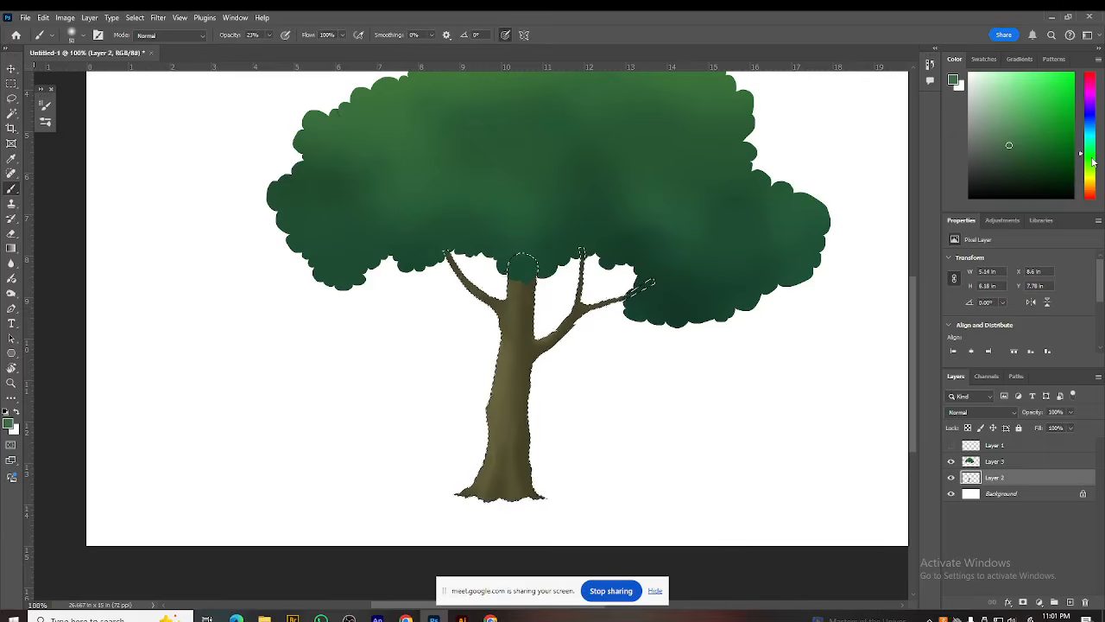
left_click(1007, 164)
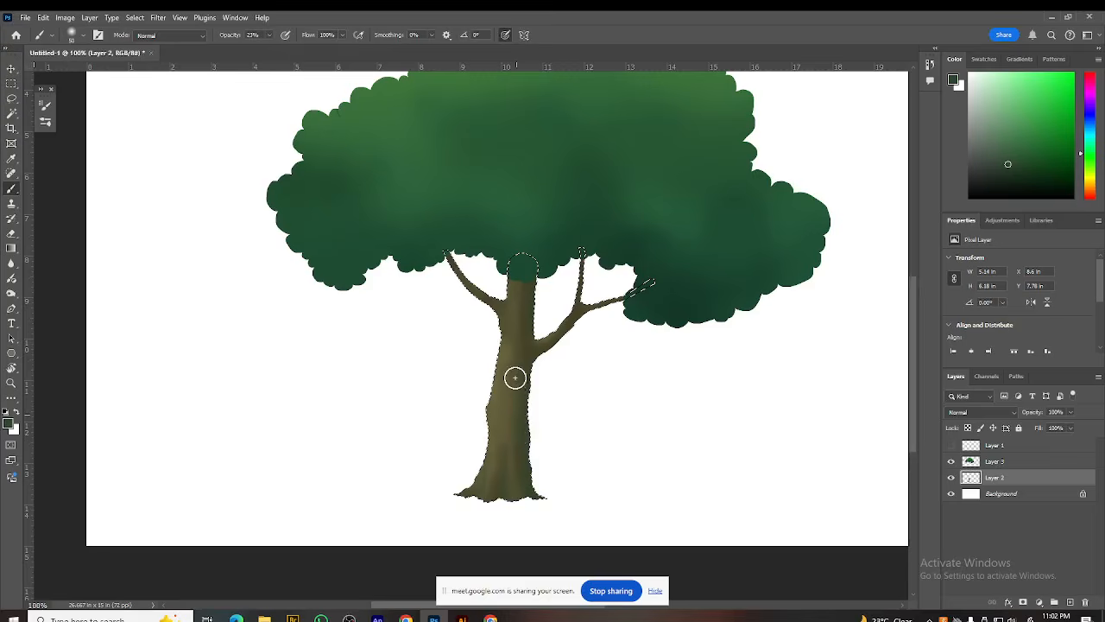
Step: Paint soft dark green shading along the trunk's right side and down to its flared base
left_click_drag(501, 412, 504, 493)
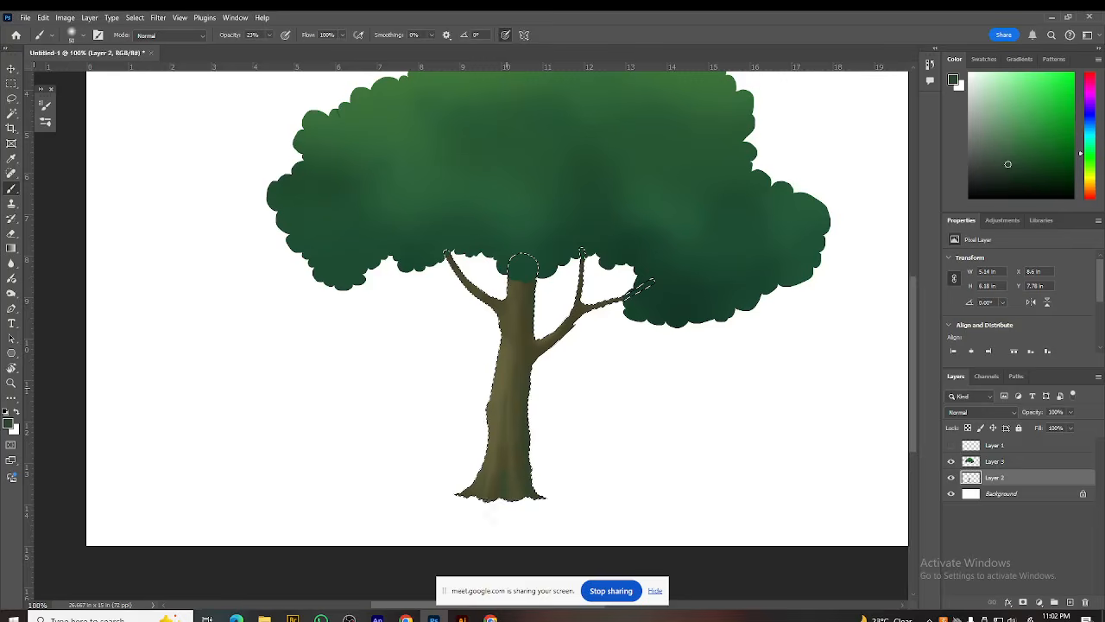
left_click_drag(530, 295, 530, 271)
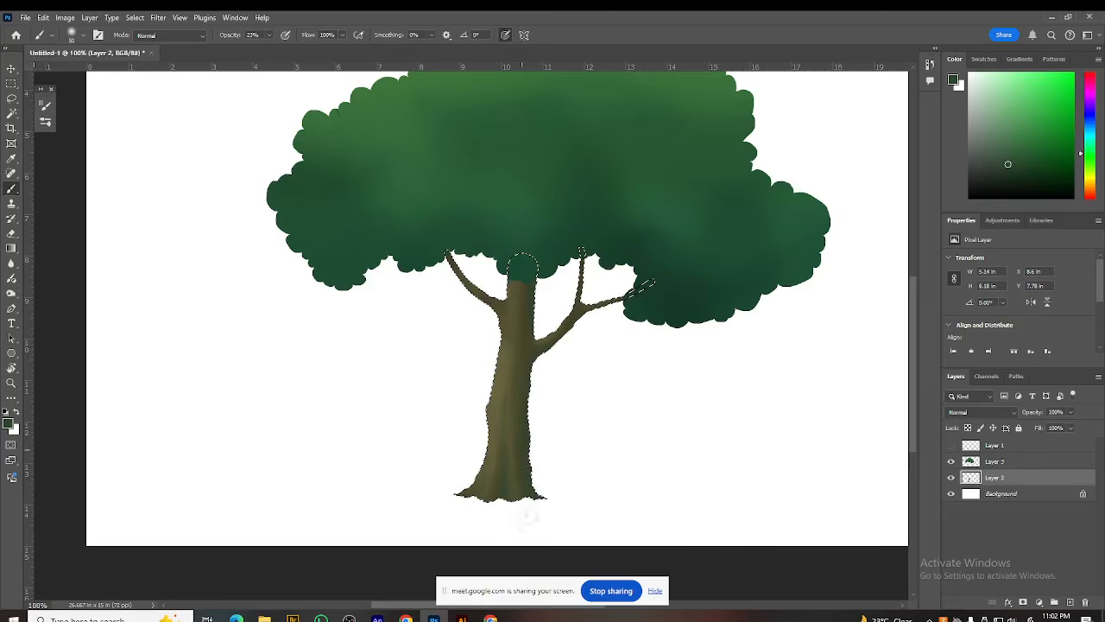
left_click_drag(555, 440, 566, 430)
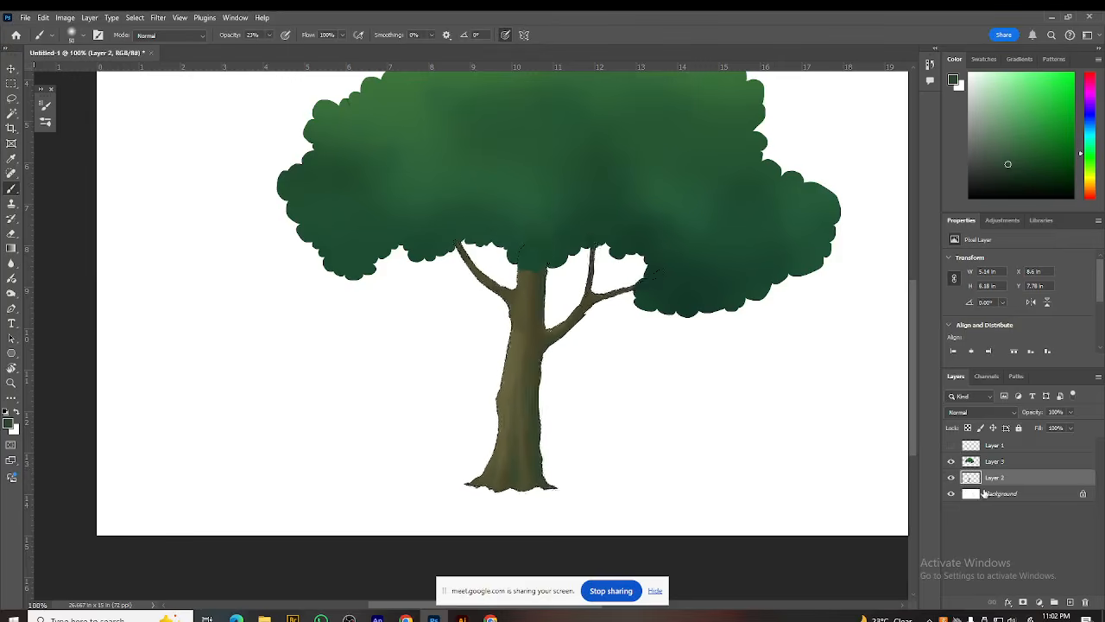
Step: Add one new layer above the trunk layer and another above the canopy layer, and clear the selection
left_click(951, 478)
left_click(952, 477)
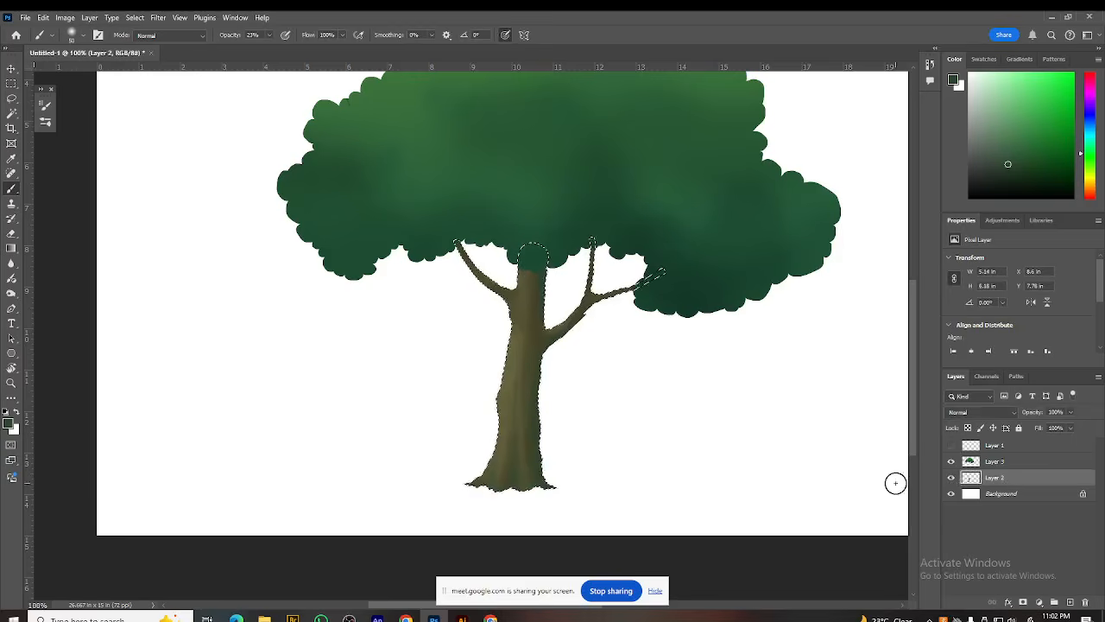
left_click(1070, 603)
left_click(989, 464)
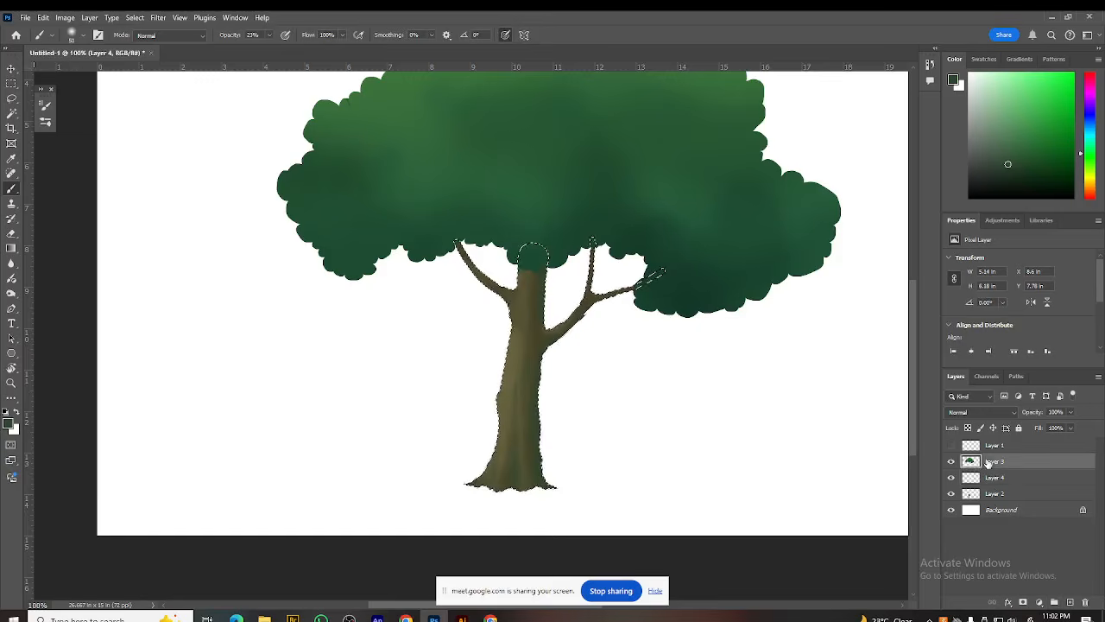
left_click(1058, 604)
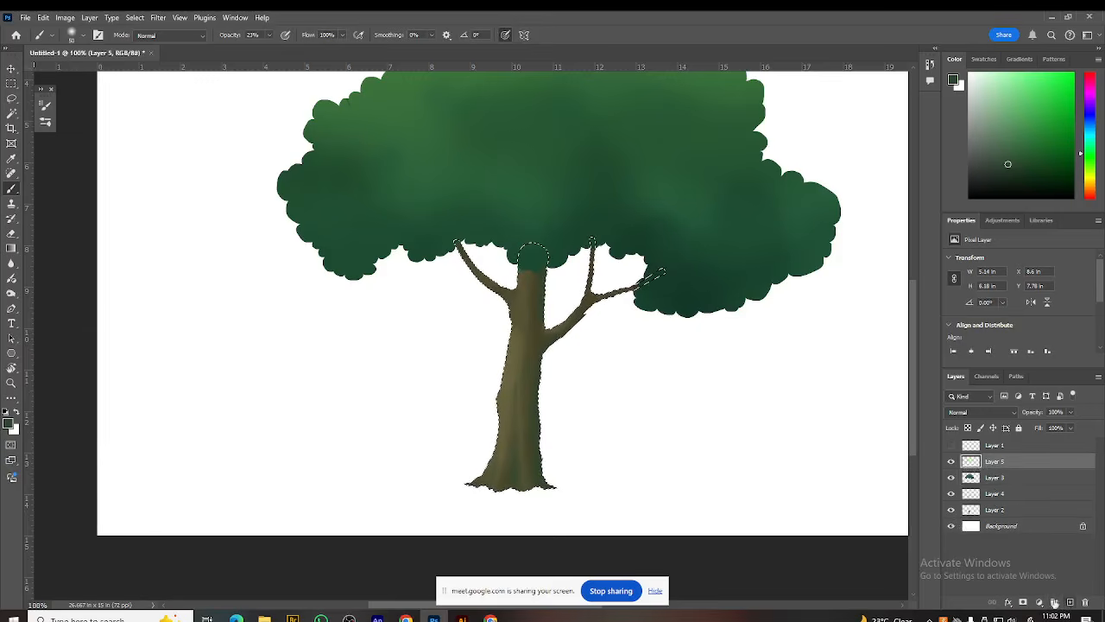
key("ctrl+d")
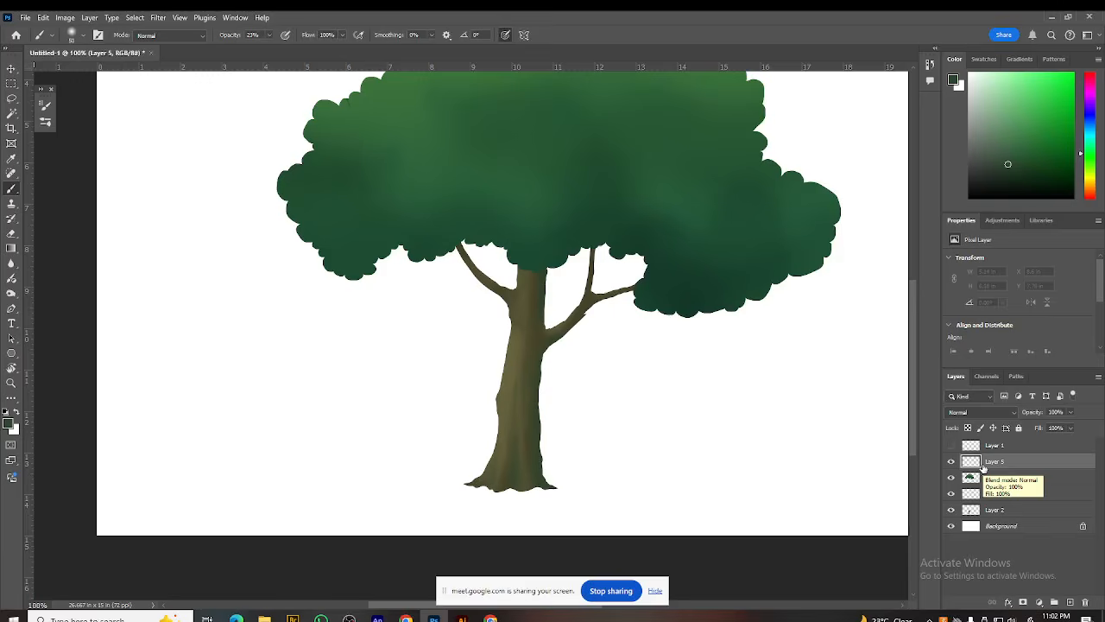
Step: Inspect the canopy and upper trunk up close, briefly hiding the canopy layer to view the branches beneath it
key("ctrl+plus")
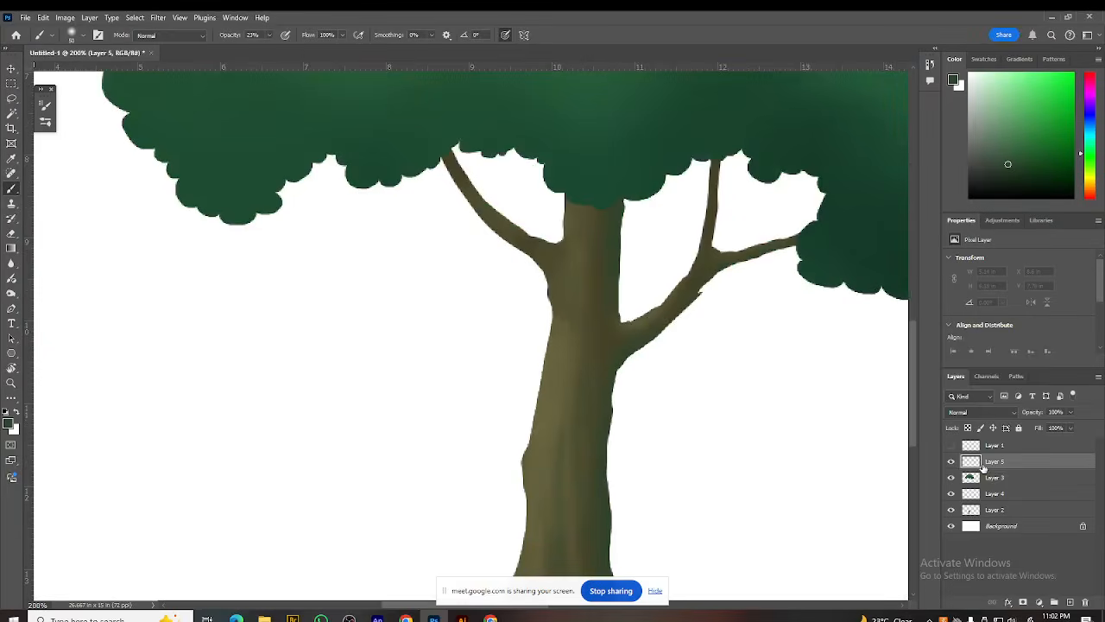
left_click_drag(545, 310, 516, 551)
left_click_drag(533, 400, 532, 428)
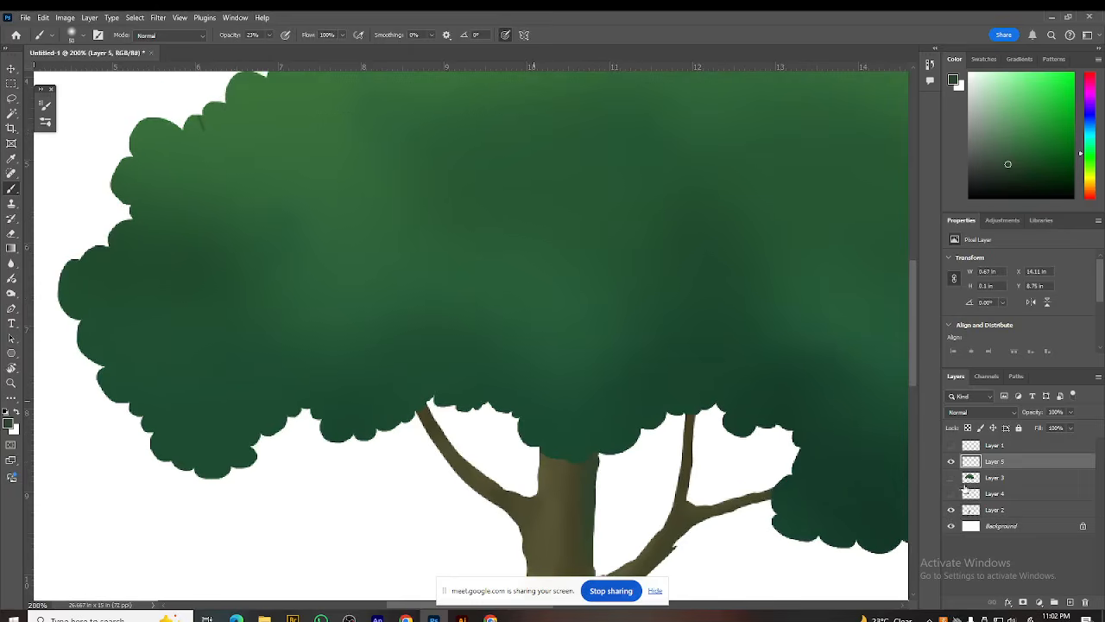
left_click(951, 479)
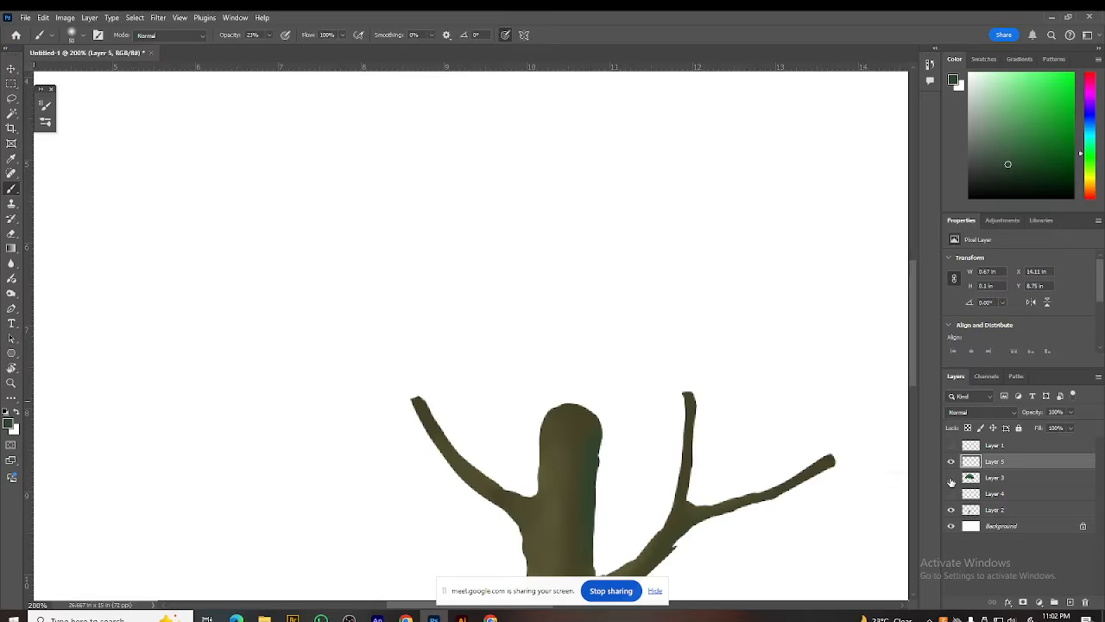
left_click(951, 479)
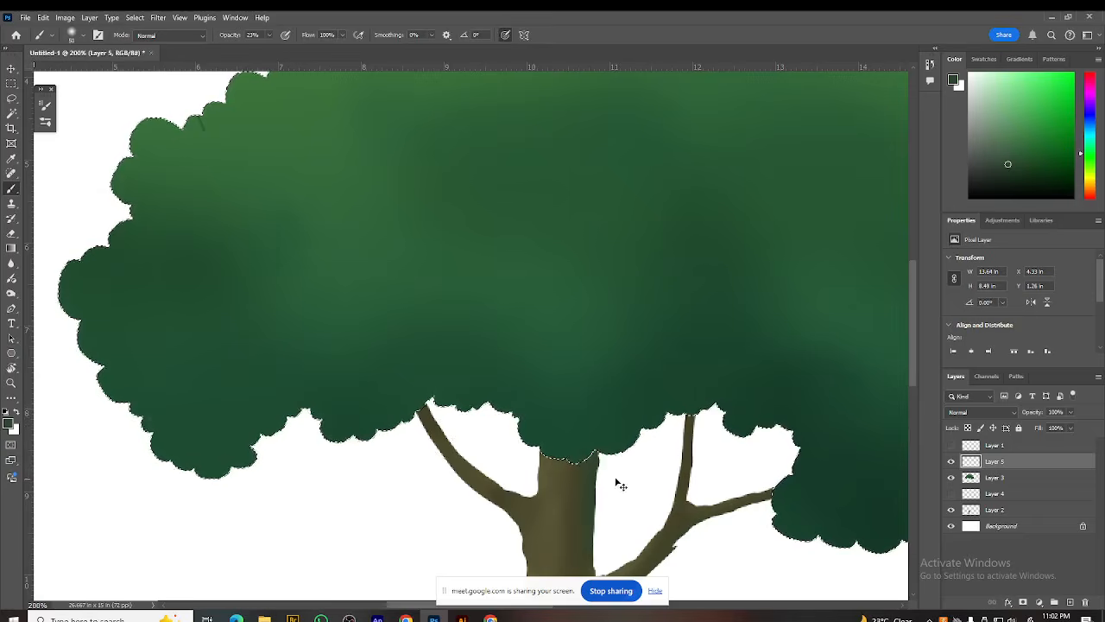
key("ctrl+d")
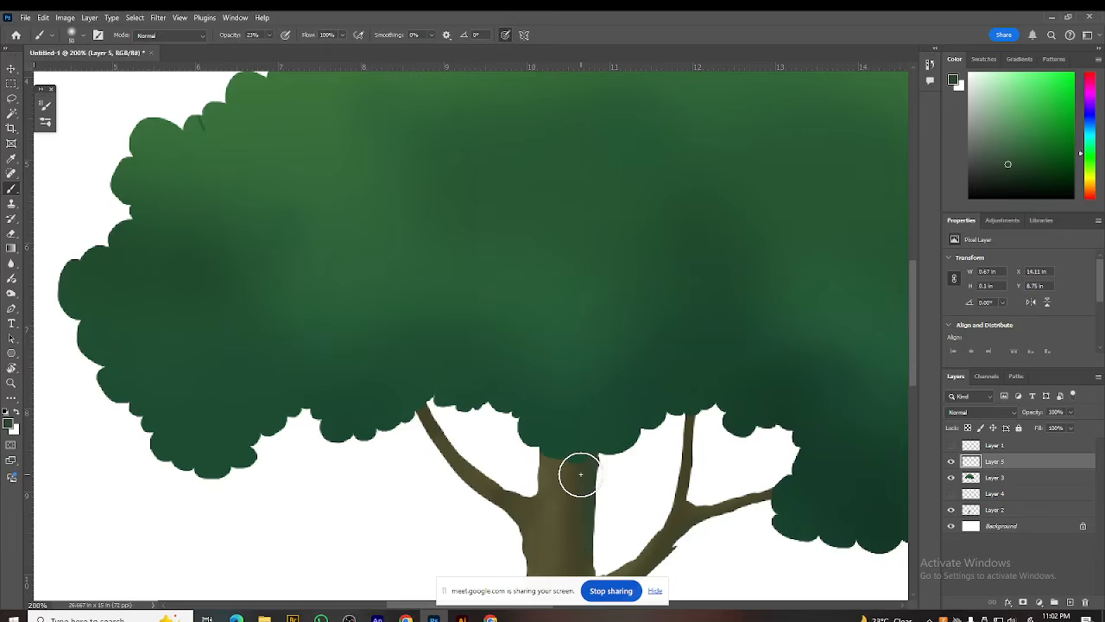
left_click_drag(560, 408, 562, 416)
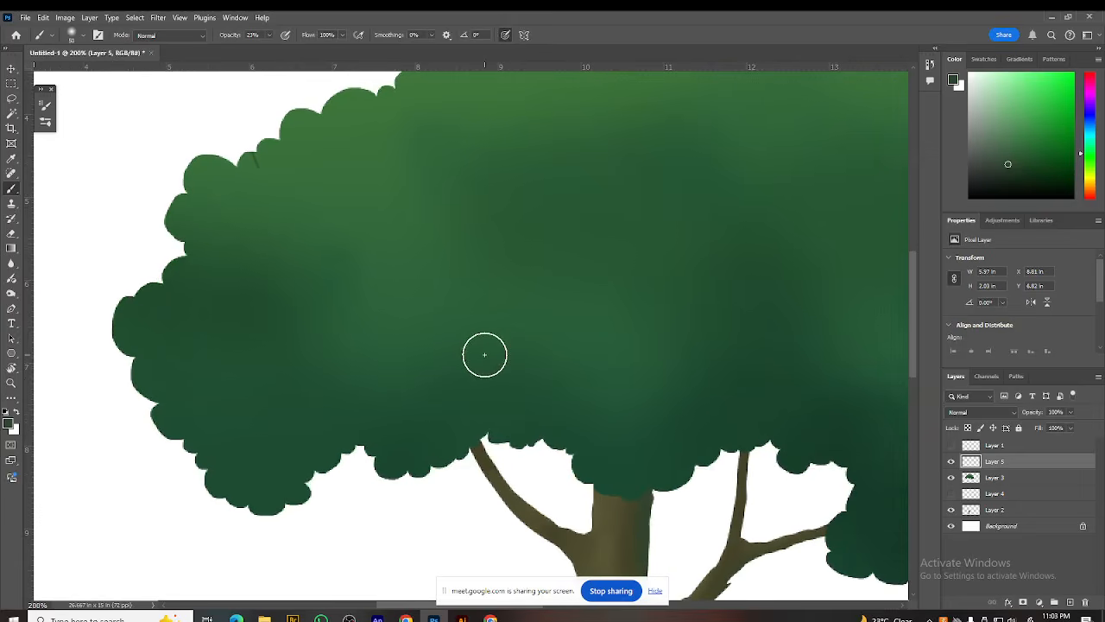
Step: Reduce the brush size and switch to the Hard Round Pressure Size brush for painting leaf details
key("bracketleft")
key("ctrl+minus")
left_click_drag(458, 423, 437, 471)
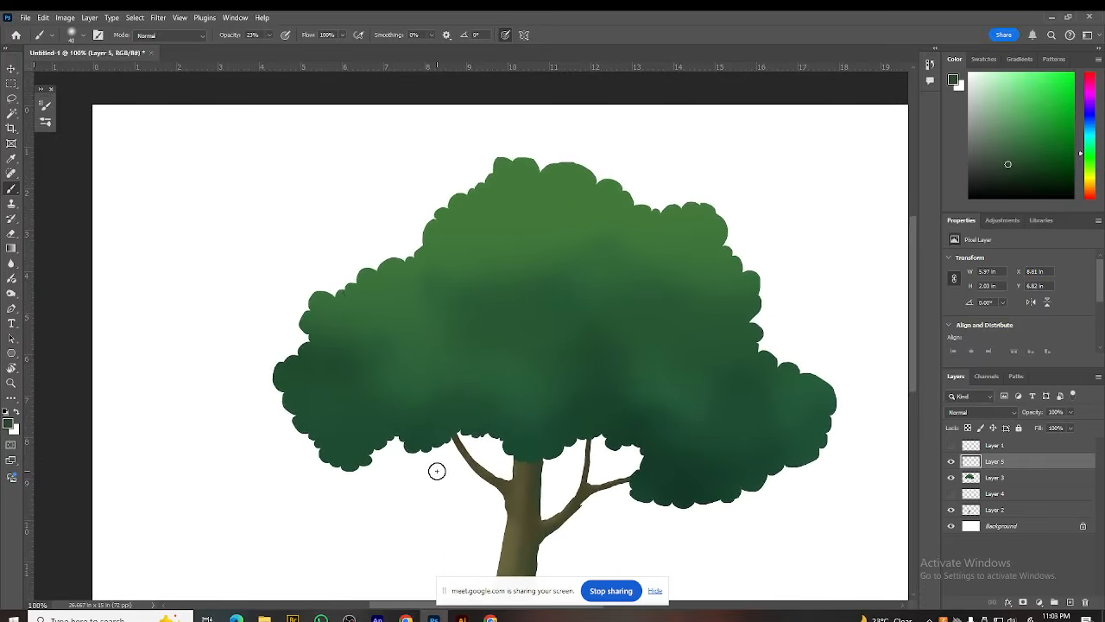
key("ctrl+plus")
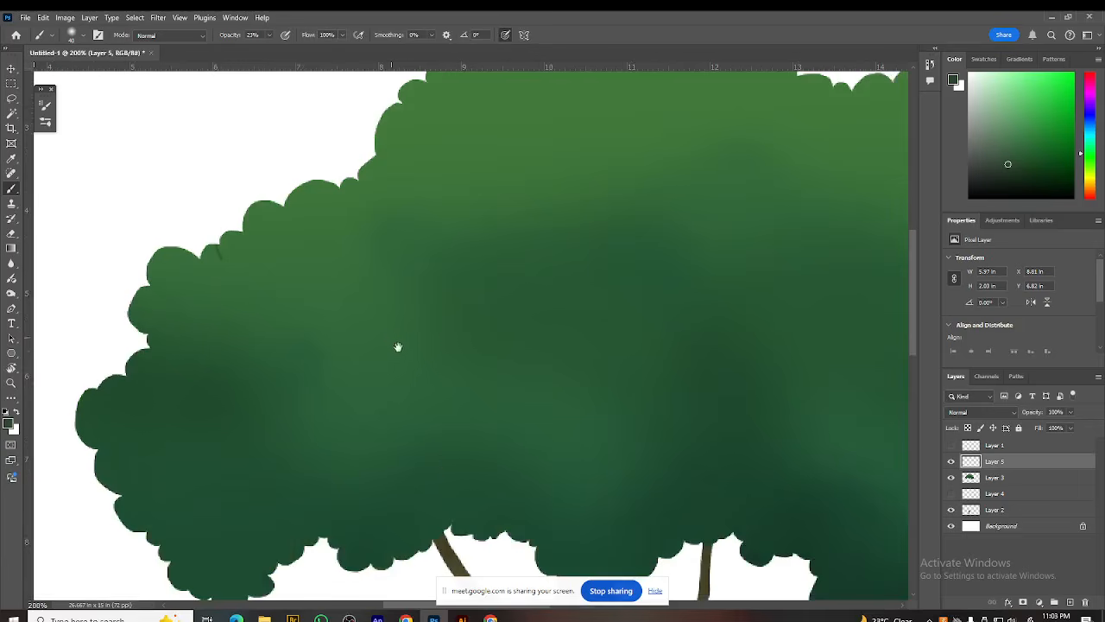
left_click_drag(396, 343, 410, 367)
left_click(288, 276)
key("[")
key("[")
key("[")
key("[")
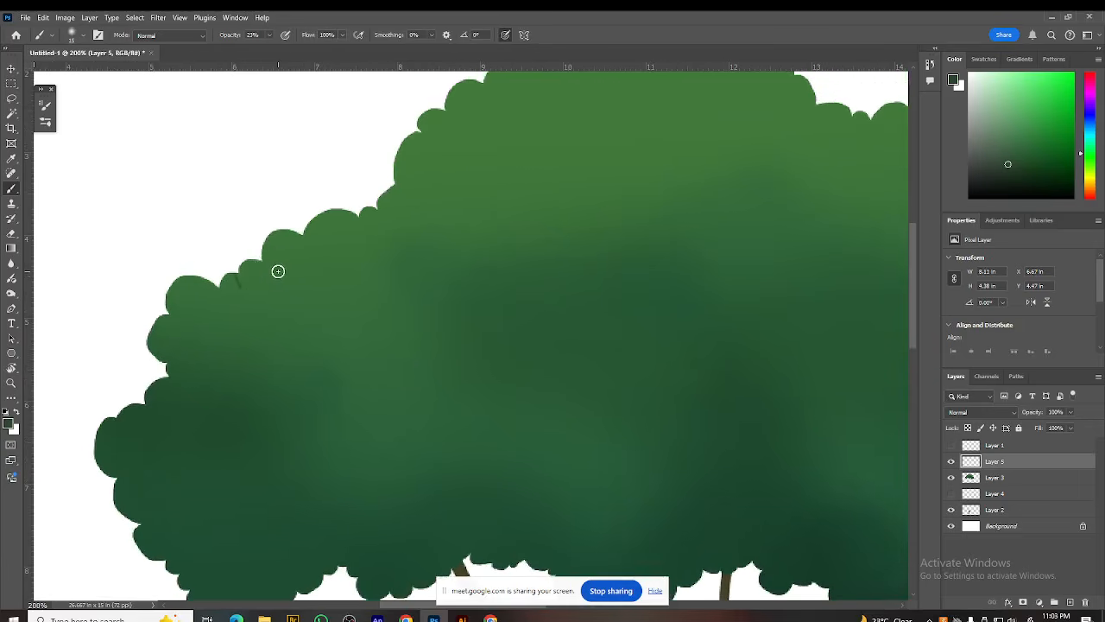
left_click(84, 39)
left_click(198, 249)
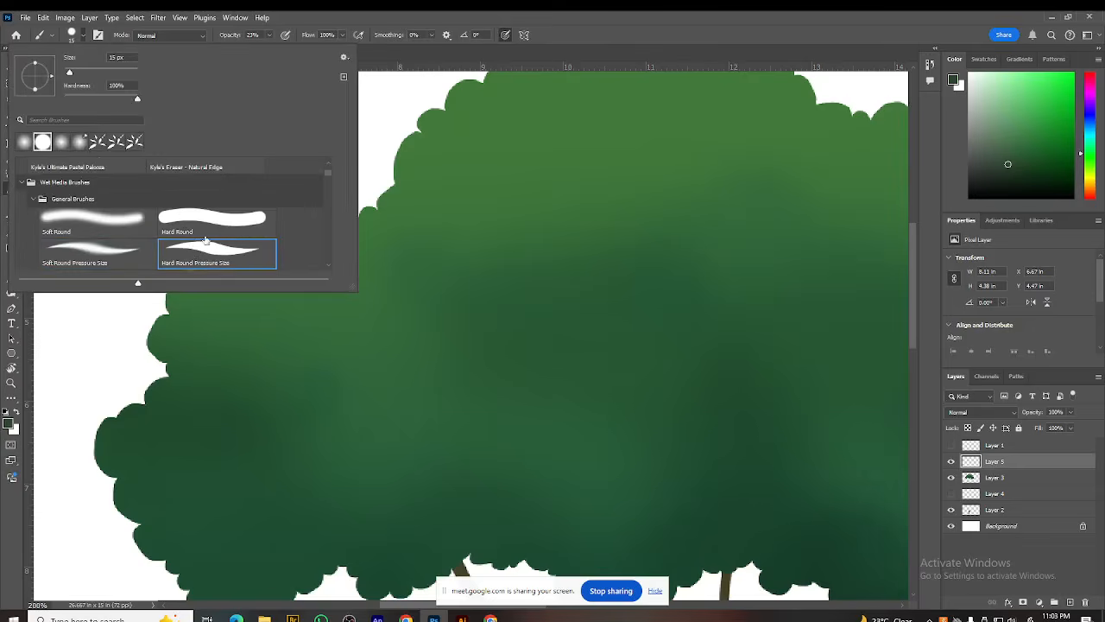
left_click(645, 31)
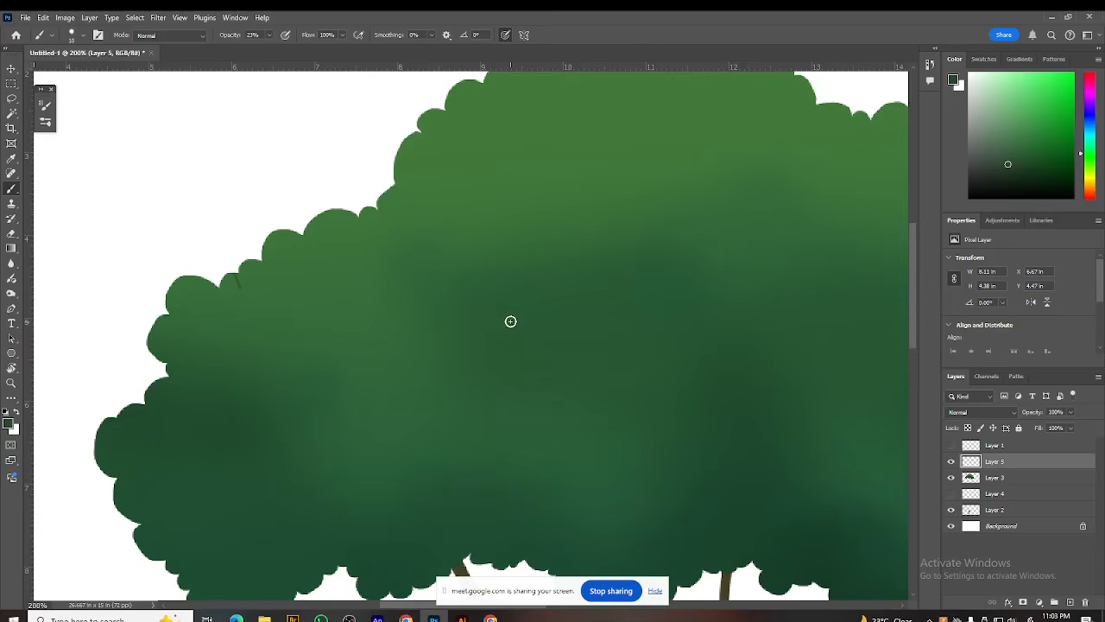
Step: Sample the canopy's lighter green and paint faint leaf strokes along its light-to-dark transition with a 15 px brush
key("ctrl+minus")
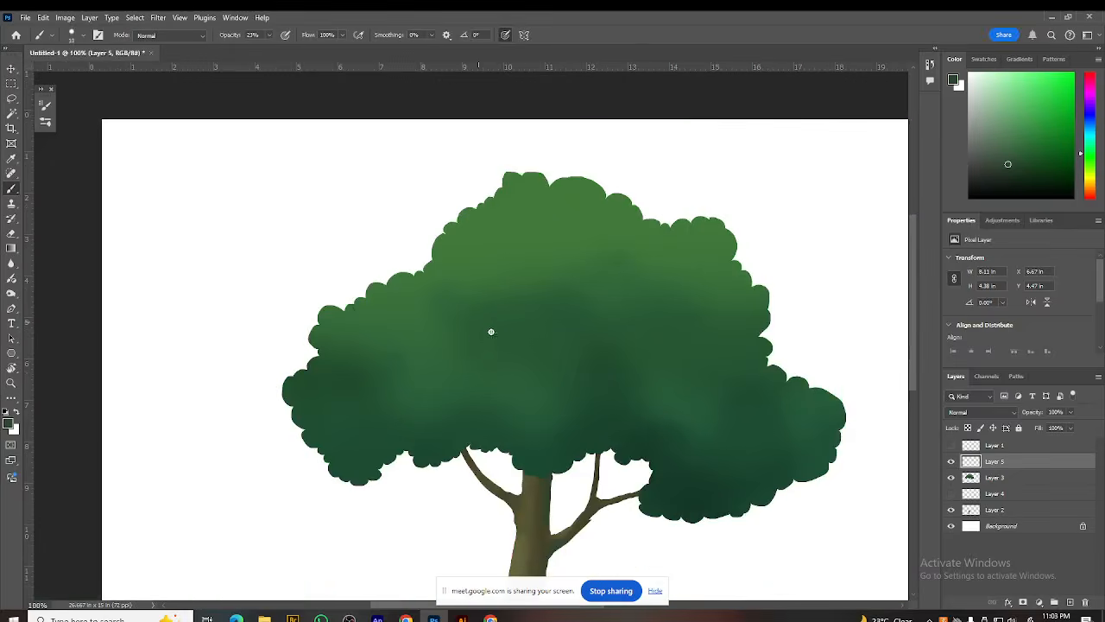
left_click_drag(491, 332, 477, 323)
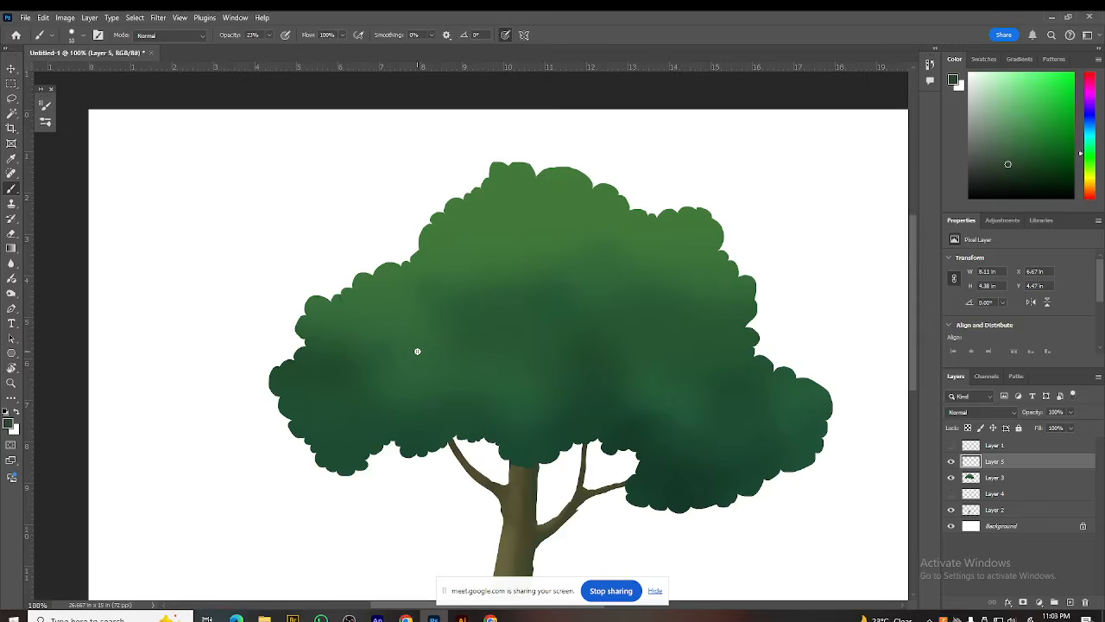
left_click(479, 254, "alt")
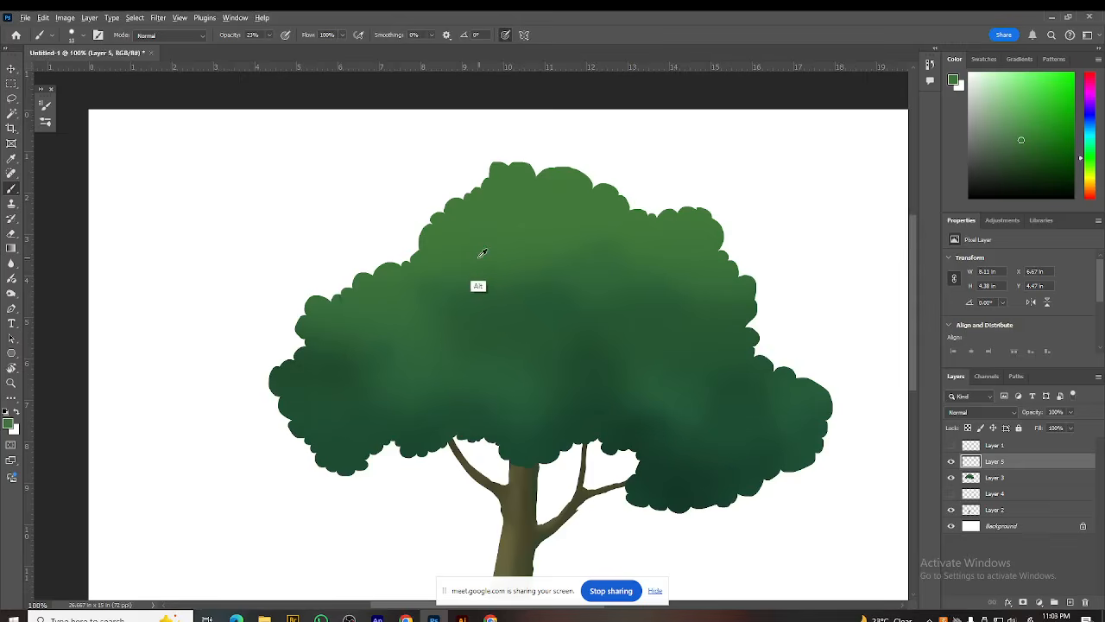
left_click(476, 266, "alt")
key("bracketright")
mouse_move(460, 285)
left_mouse_down()
mouse_move(435, 271)
mouse_move(461, 279)
mouse_move(476, 259)
mouse_move(490, 272)
left_mouse_up()
left_click_drag(448, 370, 451, 386)
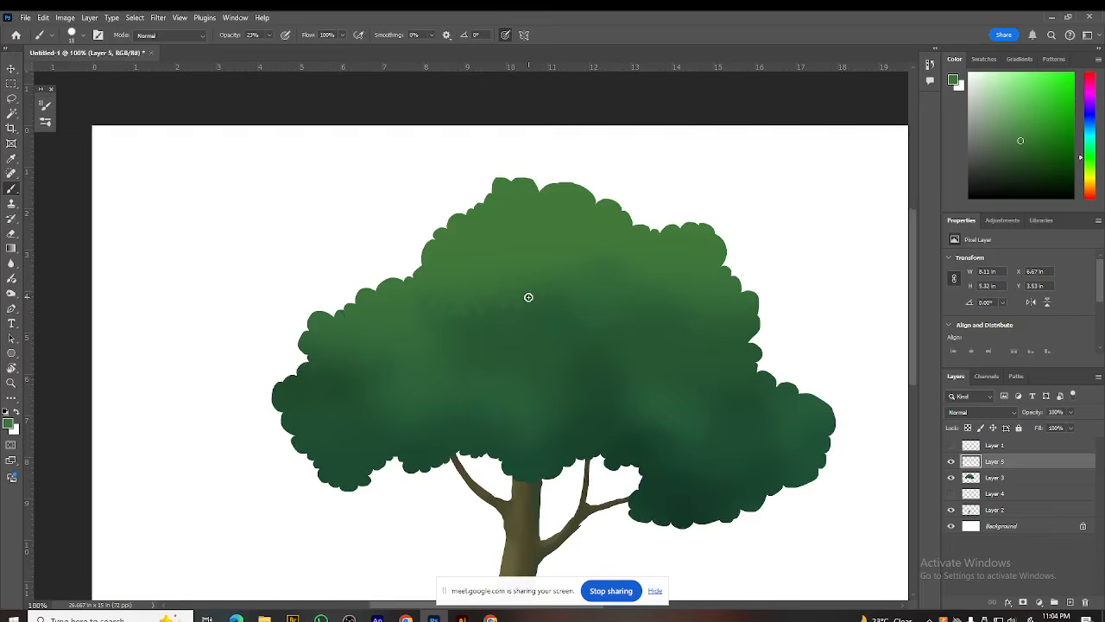
Step: Sample the light green at the canopy's upper-left edge, and set the brush opacity to 100% and smoothing to 14%
key("alt")
left_click(436, 245, "alt")
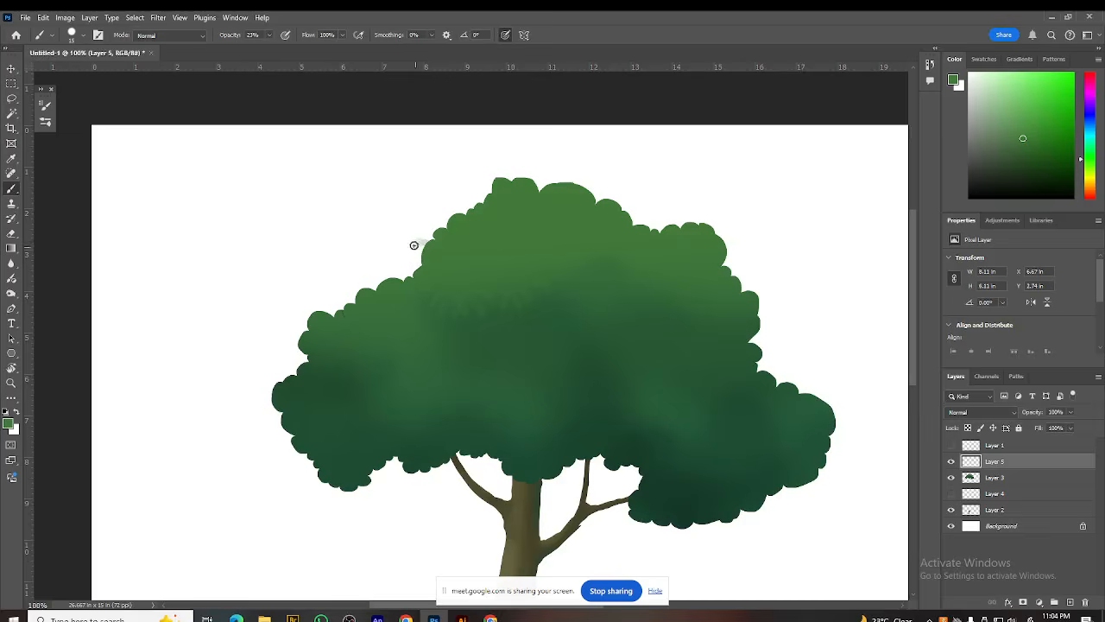
left_click(269, 37)
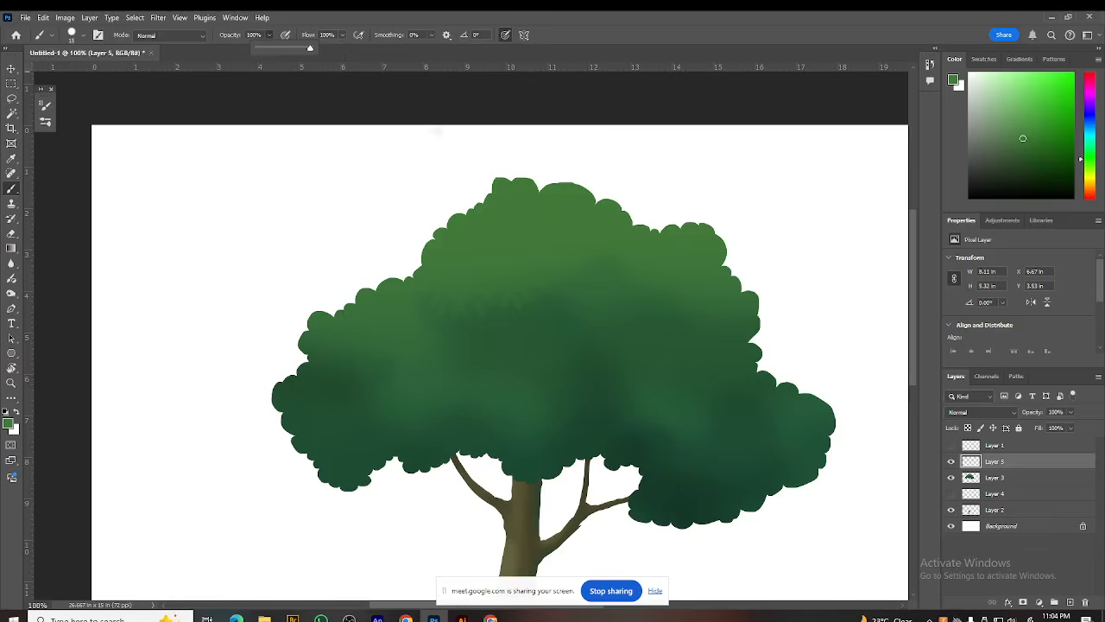
left_click(434, 35)
mouse_move(430, 47)
left_mouse_down()
mouse_move(449, 51)
mouse_move(437, 51)
left_mouse_up()
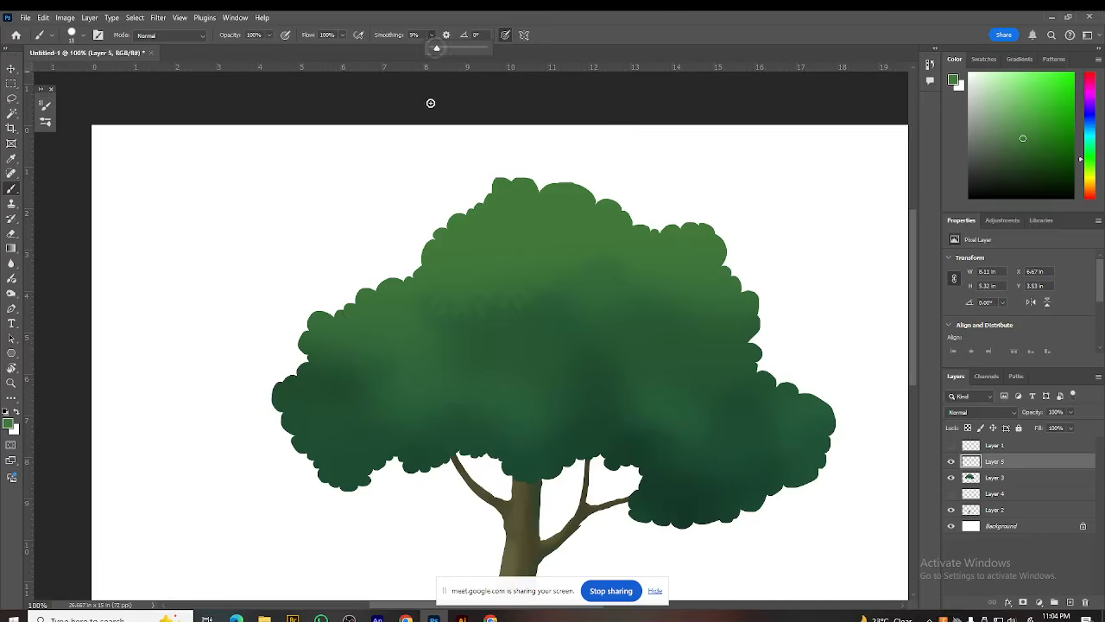
left_click_drag(437, 51, 440, 51)
left_click(571, 26)
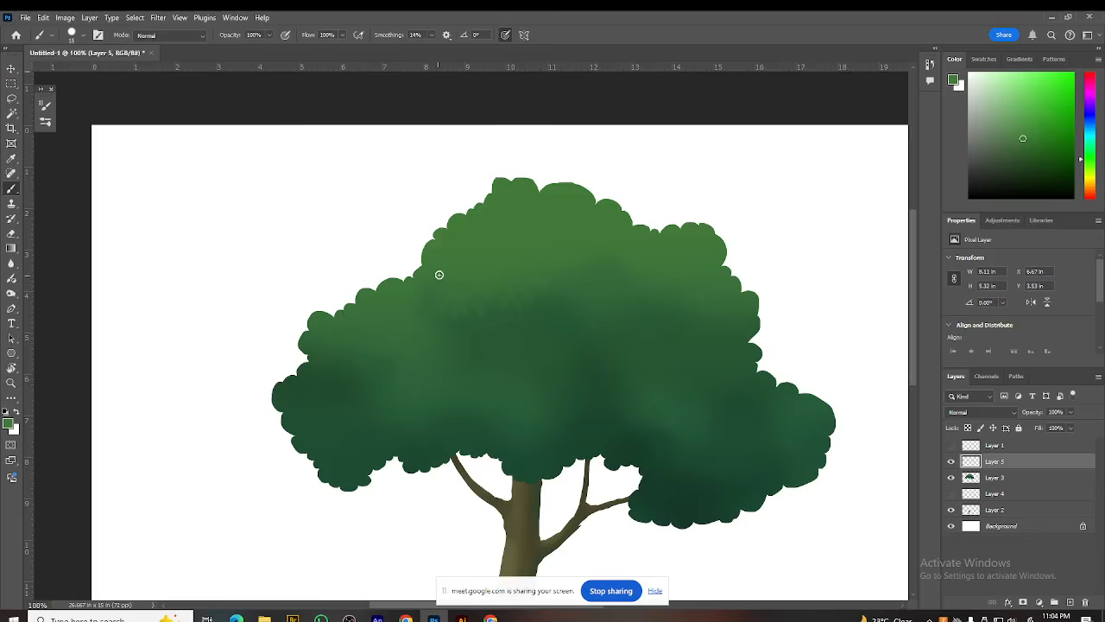
Step: Paint small light green leaf clusters sticking out from the canopy's upper-left edge
left_click(434, 256, "alt")
mouse_move(431, 264)
left_mouse_down()
mouse_move(420, 244)
mouse_move(416, 260)
mouse_move(401, 251)
left_mouse_up()
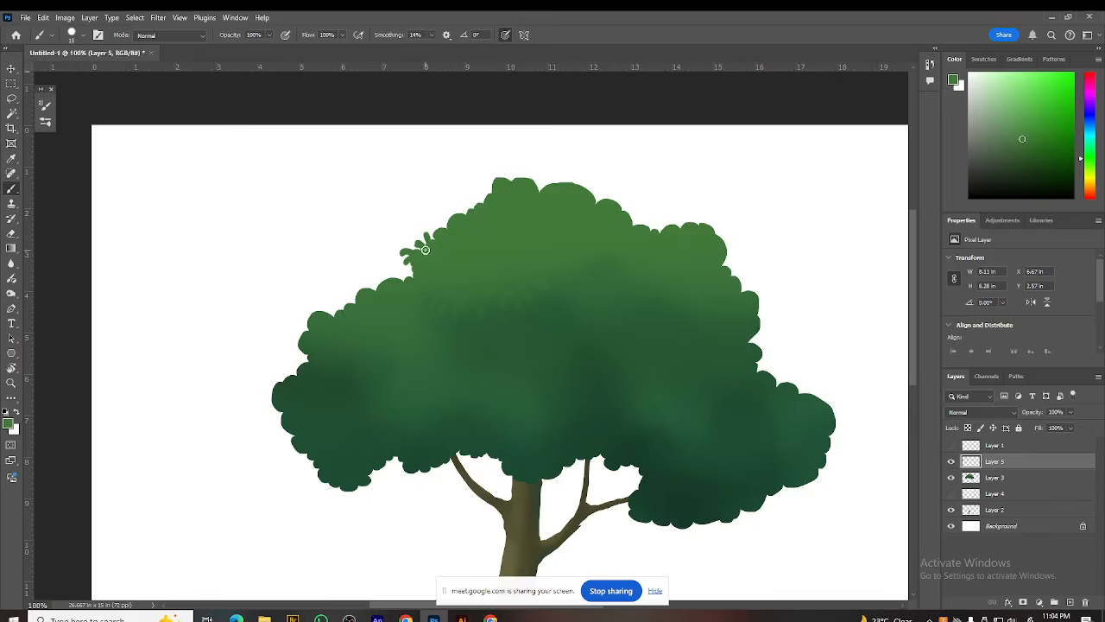
left_click_drag(436, 233, 442, 220)
mouse_move(447, 229)
left_mouse_down()
mouse_move(423, 246)
mouse_move(419, 235)
mouse_move(413, 251)
mouse_move(427, 235)
mouse_move(416, 229)
mouse_move(436, 226)
mouse_move(421, 236)
mouse_move(430, 244)
mouse_move(417, 275)
mouse_move(389, 278)
left_mouse_up()
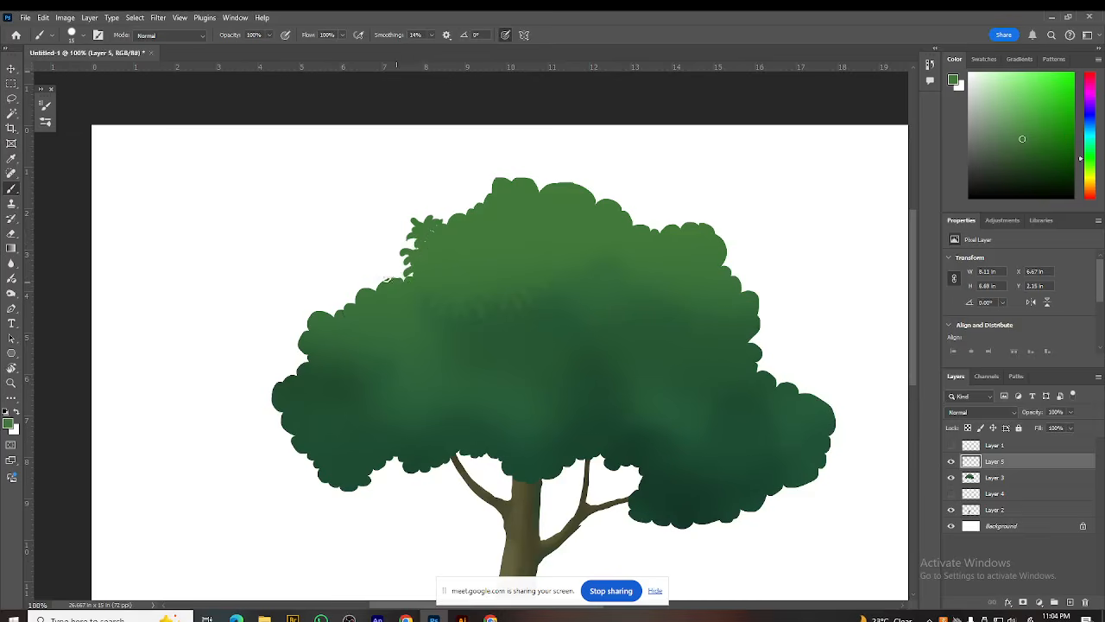
Step: Sample a mid green from the canopy and paint leaf clusters over the dark area at its center
scroll(439, 365, "down", 1)
scroll(438, 366, "right", 1)
key("alt")
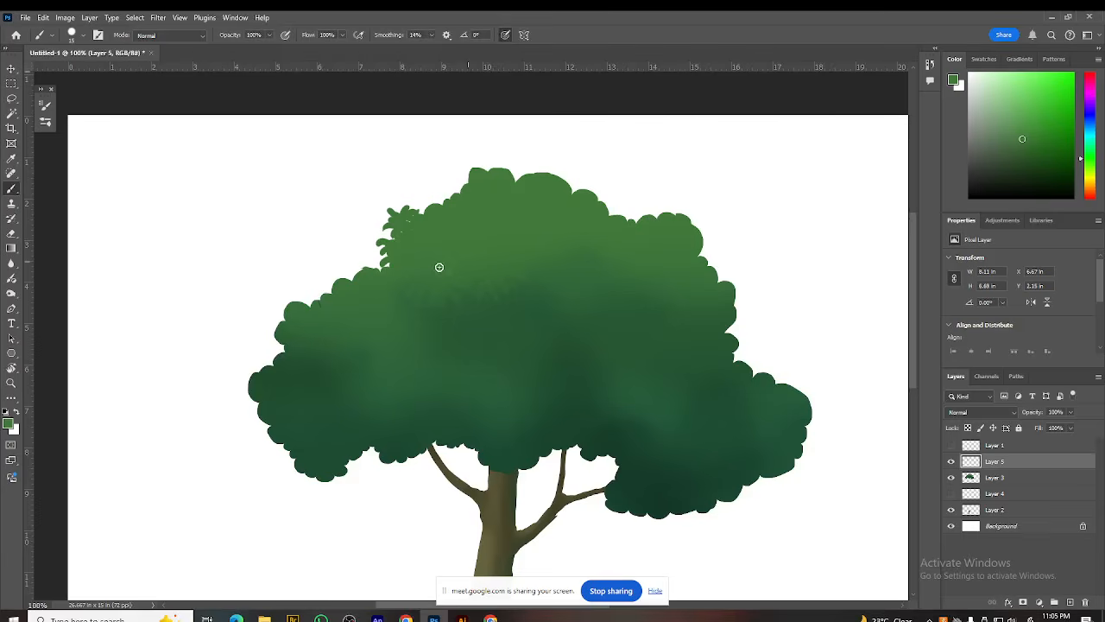
key("alt")
left_click_drag(543, 301, 558, 303)
key("ctrl+z")
left_click(559, 294, "alt")
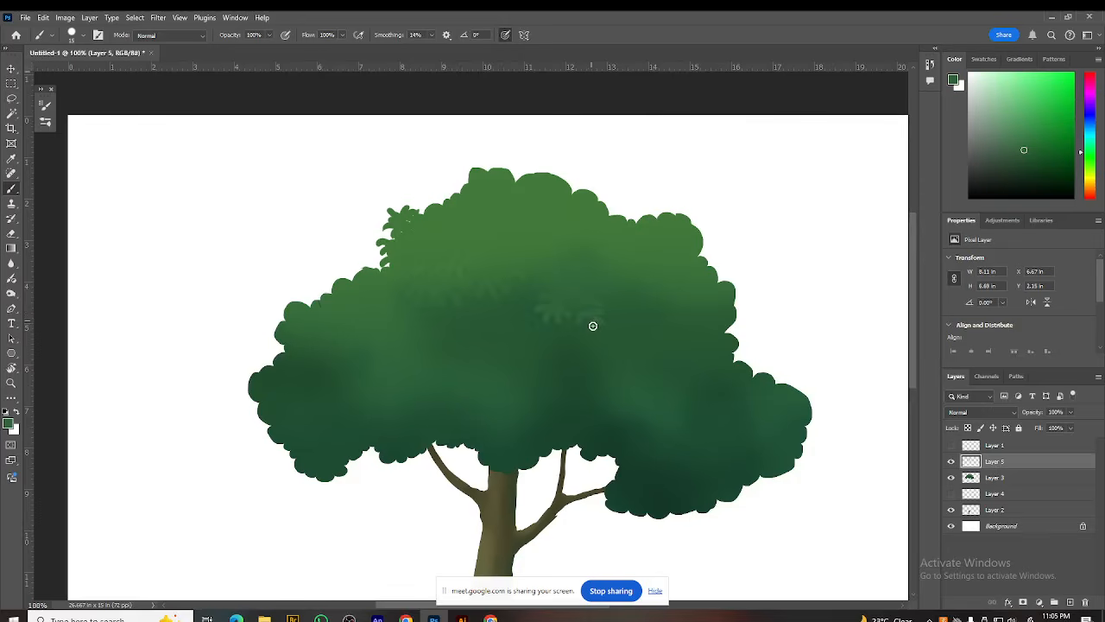
Step: Add more leaf clusters to the canopy's lower middle and left side using greens sampled nearby
key("alt")
left_click(499, 367)
left_click(421, 351, "alt")
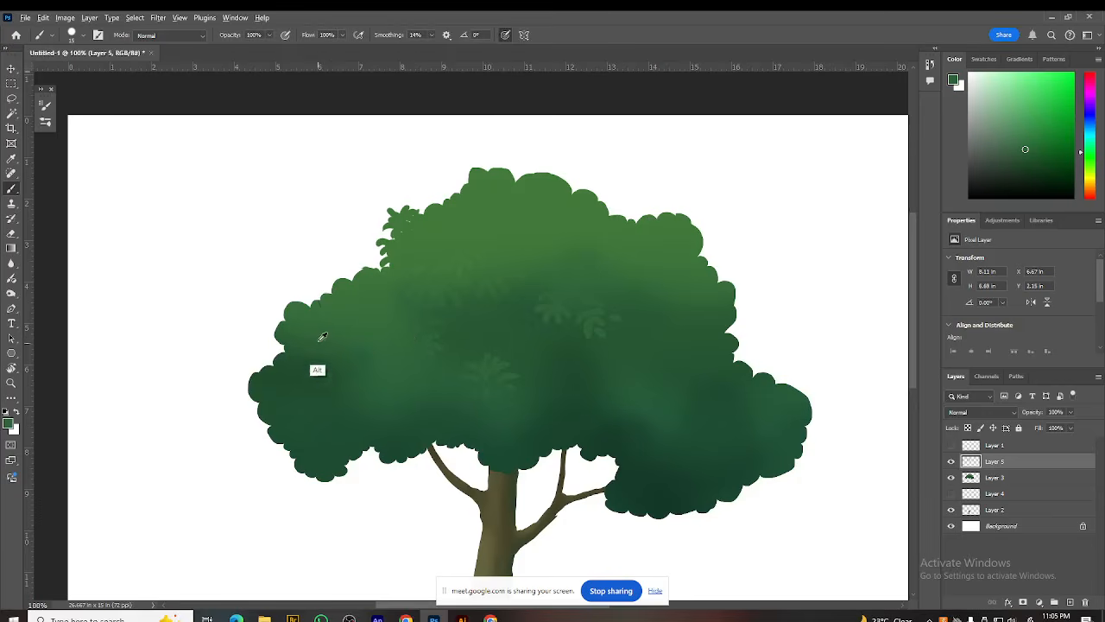
left_click(345, 313, "alt")
left_click_drag(351, 340, 346, 325)
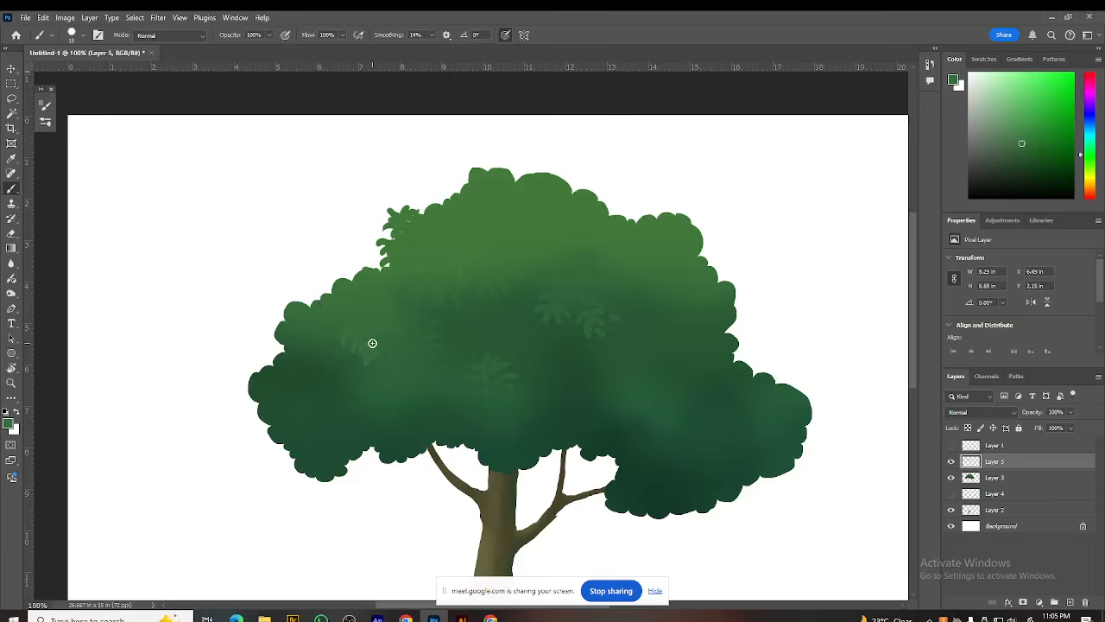
Step: Paint green leaf clusters on the canopy's left side and loose sprigs sticking out from its outer left edge
mouse_move(303, 395)
left_mouse_down()
mouse_move(320, 336)
mouse_move(320, 354)
left_mouse_up()
mouse_move(291, 309)
left_mouse_down()
mouse_move(308, 308)
mouse_move(286, 313)
mouse_move(268, 336)
mouse_move(277, 348)
mouse_move(256, 353)
mouse_move(277, 360)
left_mouse_up()
left_click(282, 344, "alt")
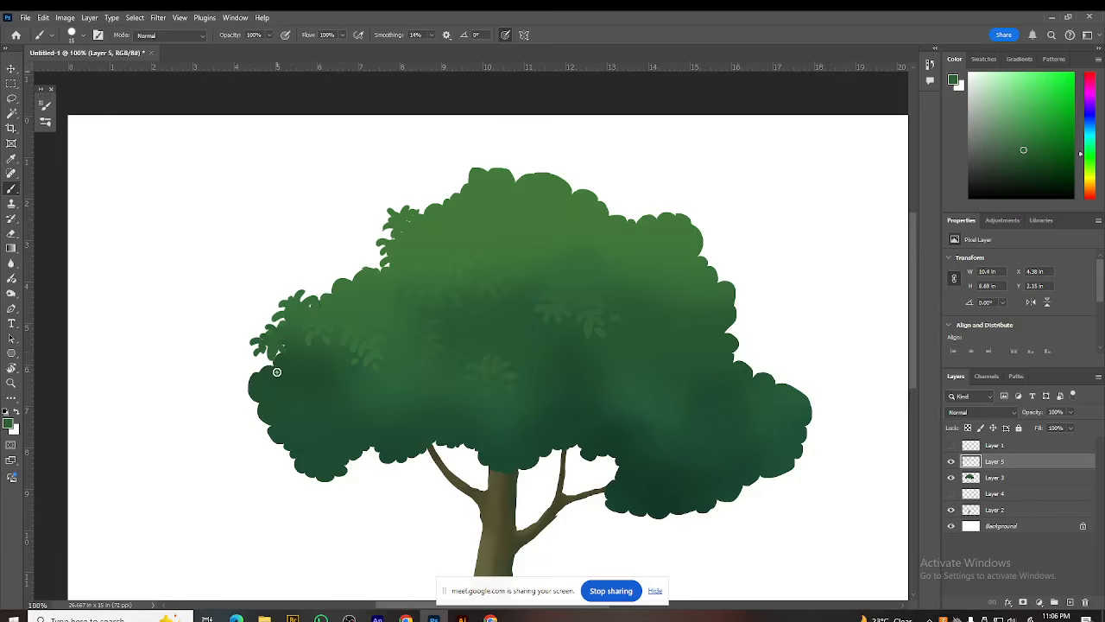
mouse_move(287, 287)
left_mouse_down()
mouse_move(282, 297)
mouse_move(301, 277)
left_mouse_up()
mouse_move(283, 289)
left_mouse_down()
mouse_move(272, 293)
mouse_move(286, 269)
mouse_move(273, 266)
mouse_move(300, 262)
mouse_move(285, 253)
left_mouse_up()
mouse_move(265, 322)
left_mouse_down()
mouse_move(255, 320)
mouse_move(245, 353)
mouse_move(240, 335)
mouse_move(230, 353)
left_mouse_up()
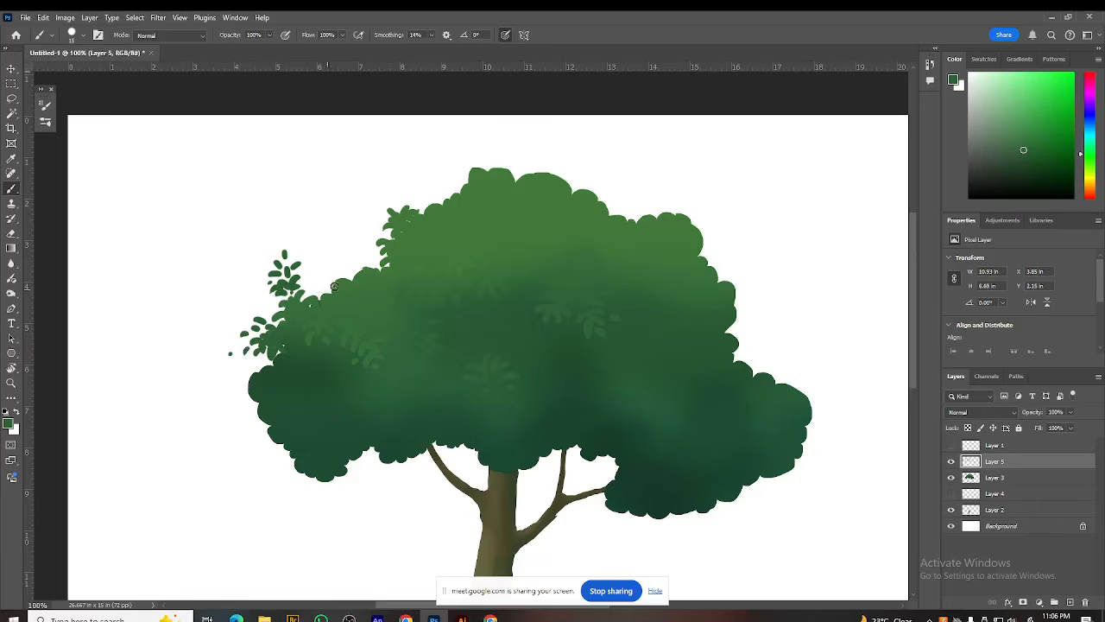
Step: Sample greens along the upper-left slope and paint a leaf sprig there, plus a few leaves on the inner left side
left_click(344, 291, "alt")
left_click(340, 285, "alt")
mouse_move(336, 285)
left_mouse_down()
mouse_move(329, 273)
mouse_move(363, 269)
mouse_move(345, 261)
mouse_move(380, 246)
mouse_move(338, 253)
mouse_move(330, 267)
mouse_move(343, 236)
left_mouse_up()
left_click(364, 271, "alt")
left_click_drag(481, 328, 464, 314)
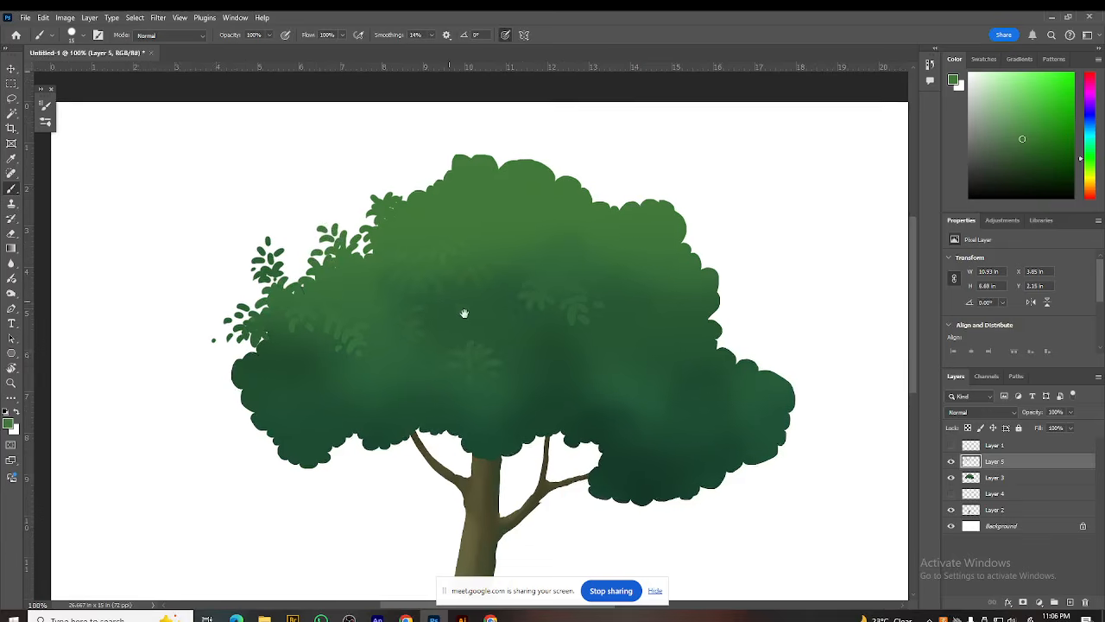
left_click(369, 357, "alt")
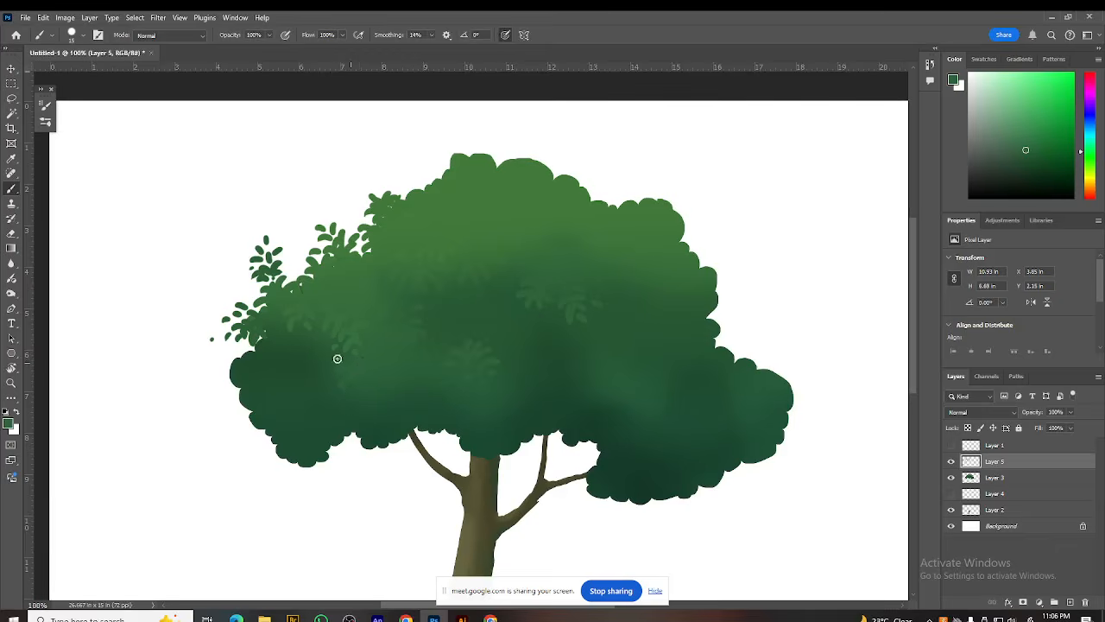
Step: Sample a mid green from the canopy and paint a fanned leaf cluster over the dark area at its center
left_click(553, 328, "alt")
left_click_drag(479, 308, 489, 327)
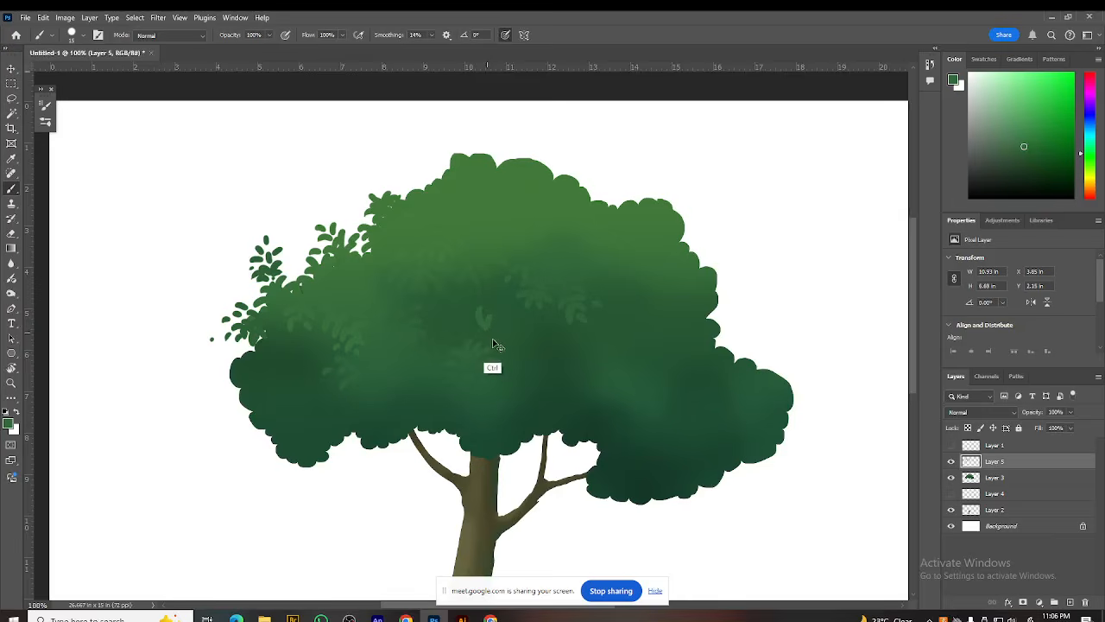
left_click(494, 326, "alt")
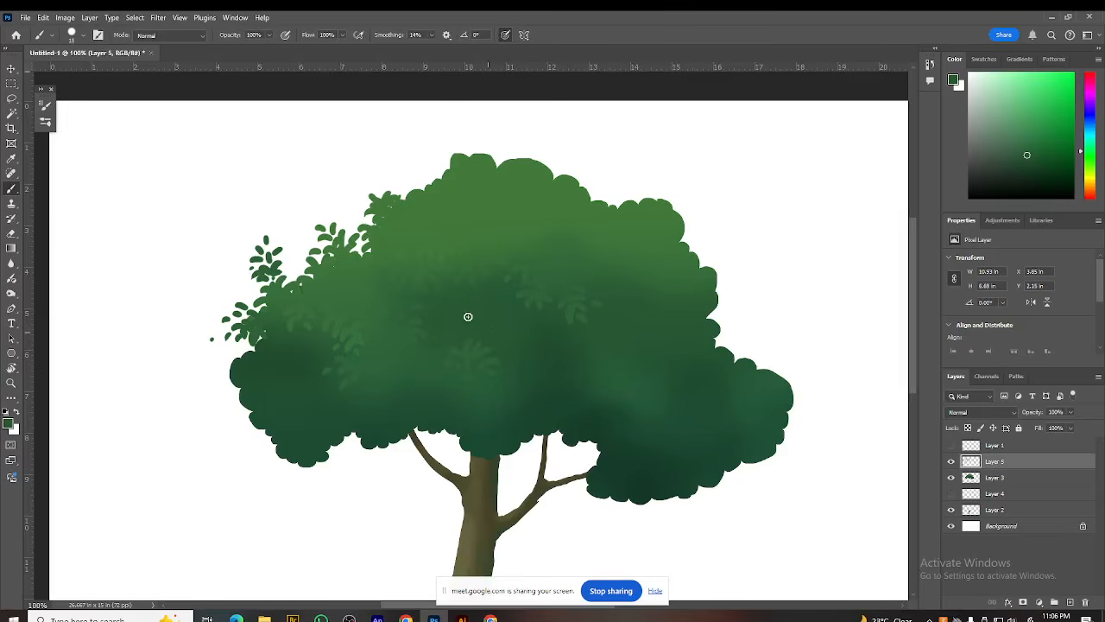
left_click(492, 331, "alt")
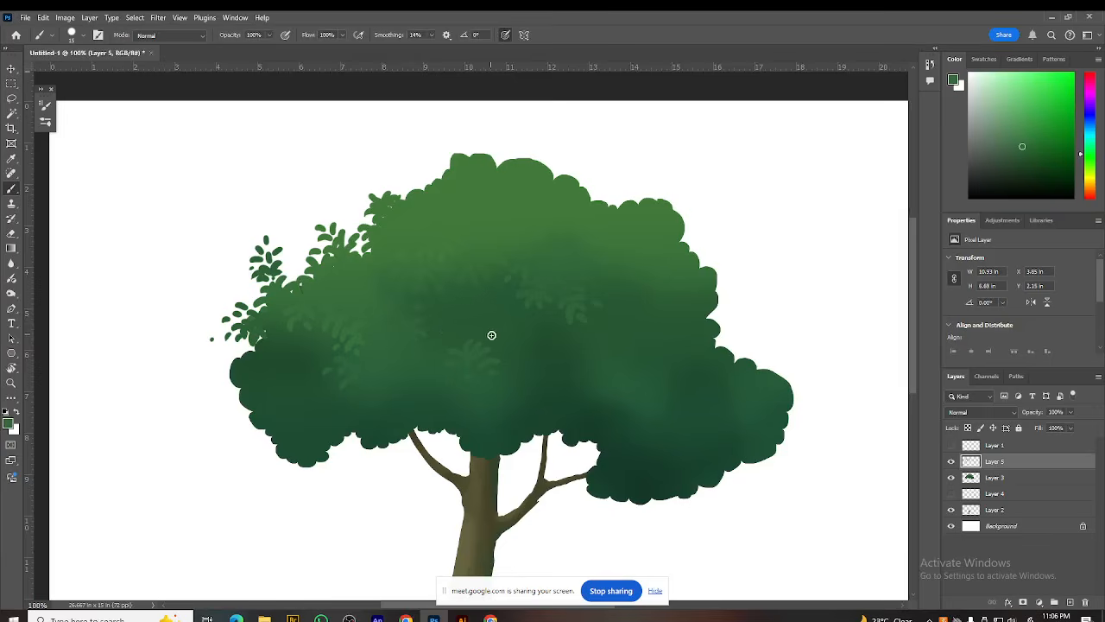
mouse_move(515, 322)
left_mouse_down()
mouse_move(474, 334)
mouse_move(487, 309)
mouse_move(505, 314)
mouse_move(488, 325)
mouse_move(463, 309)
left_mouse_up()
left_click_drag(516, 333, 496, 336)
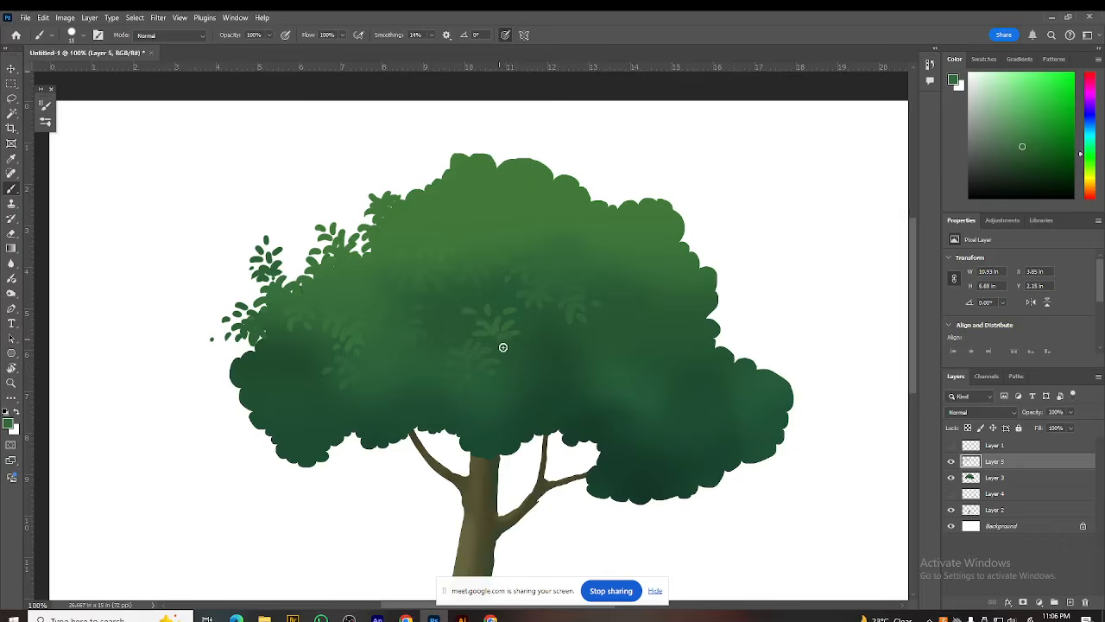
left_click(601, 345)
mouse_move(582, 346)
left_mouse_down()
mouse_move(561, 352)
mouse_move(571, 357)
left_mouse_up()
key("ctrl+z")
key("ctrl+z")
key("ctrl+z")
Step: Sample a darker green and paint leaf clusters down the canopy's center-right and over its lower right lobe
left_click(589, 345, "alt")
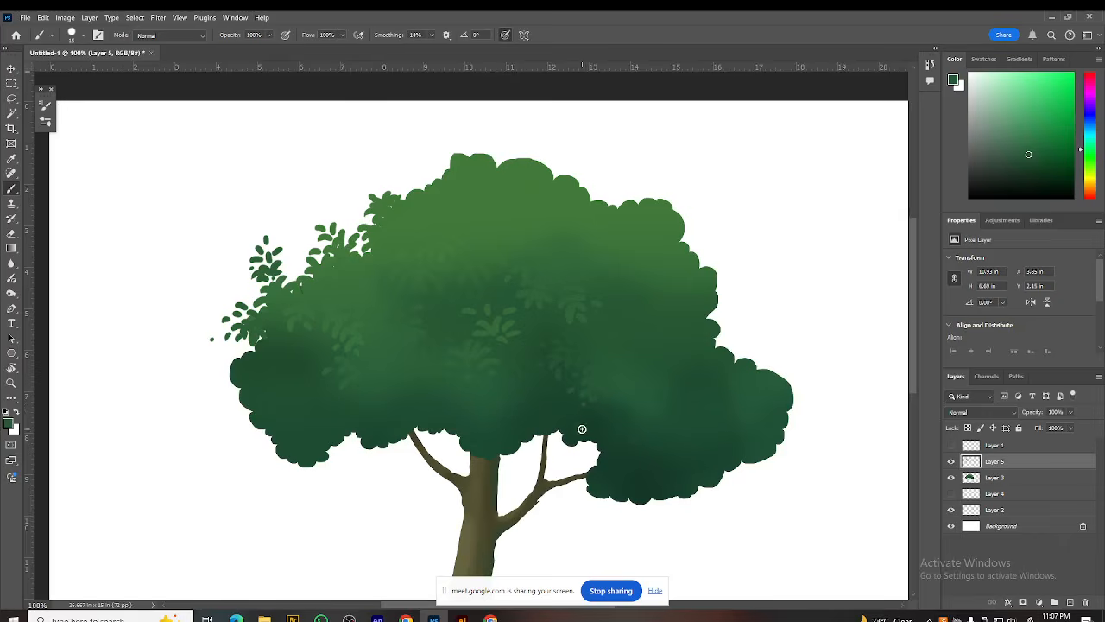
key("alt")
mouse_move(613, 411)
left_mouse_down()
mouse_move(607, 418)
mouse_move(626, 428)
mouse_move(612, 440)
left_mouse_up()
mouse_move(657, 400)
left_mouse_down()
mouse_move(652, 436)
mouse_move(663, 426)
left_mouse_up()
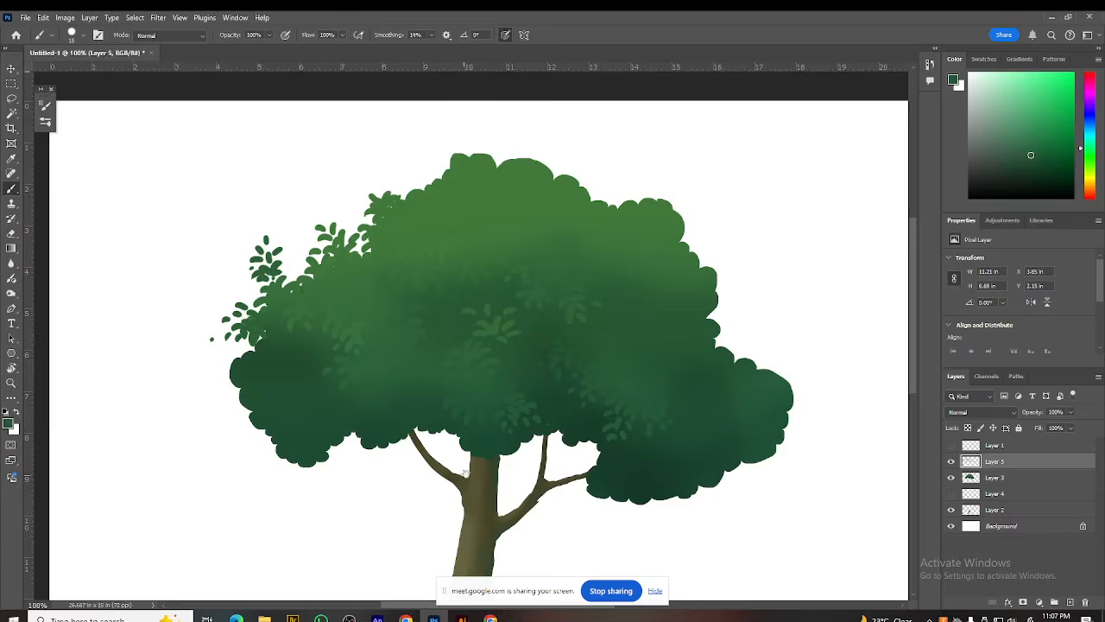
Step: Paint dark green leaf clusters hanging from the canopy's underside, from above the trunk to the lower left lobe
left_click_drag(464, 474, 544, 444)
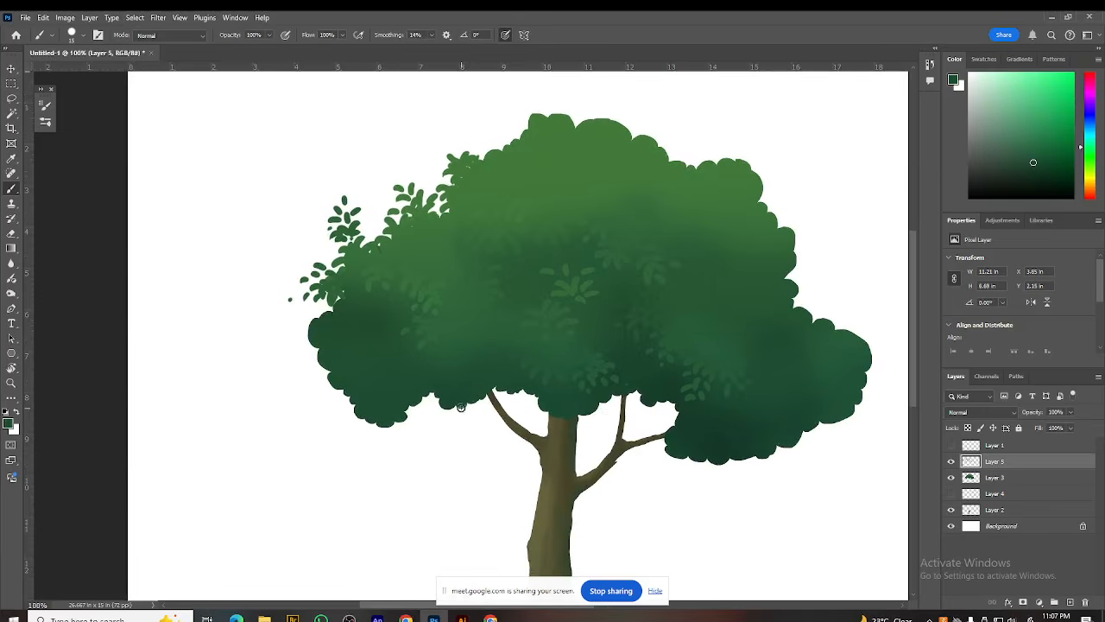
mouse_move(483, 405)
left_mouse_down()
mouse_move(450, 424)
mouse_move(475, 420)
mouse_move(462, 425)
mouse_move(473, 438)
left_mouse_up()
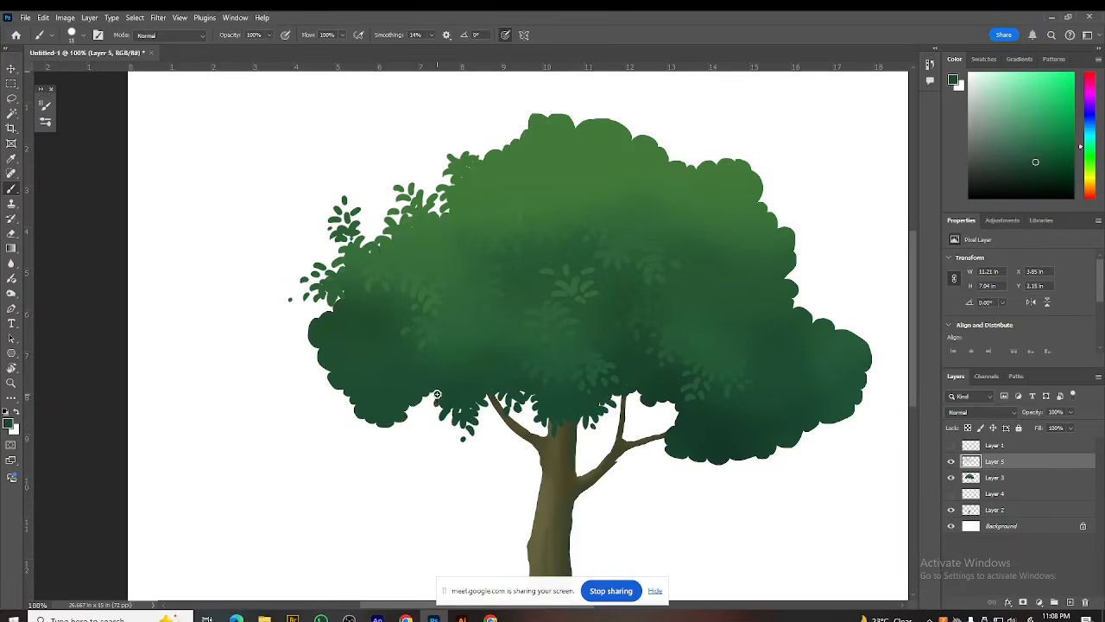
left_click_drag(420, 404, 427, 405)
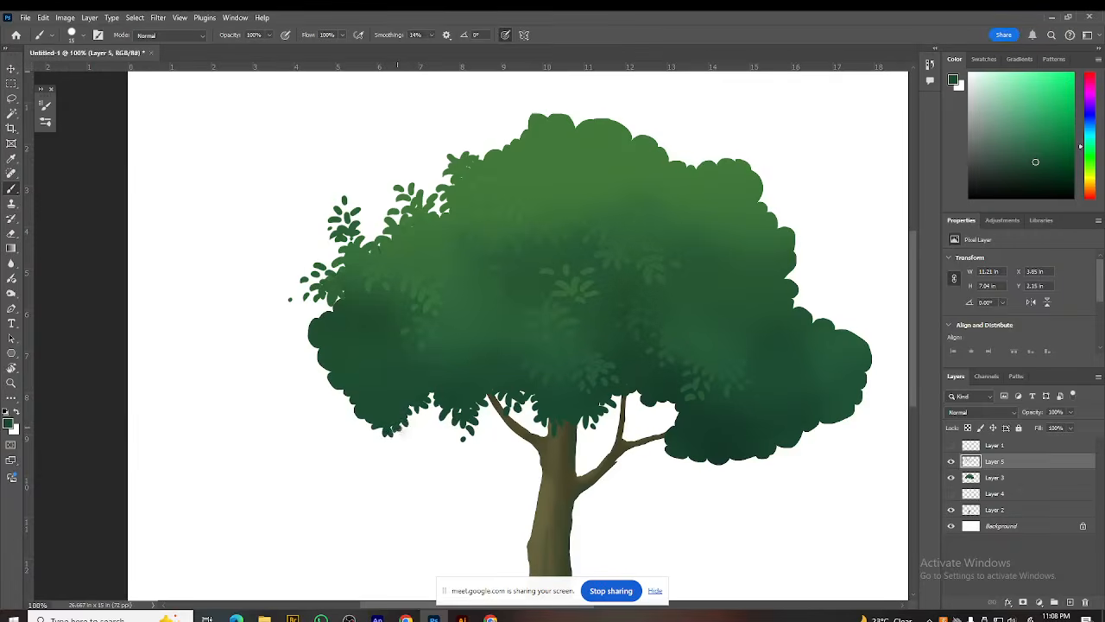
left_click_drag(383, 436, 406, 426)
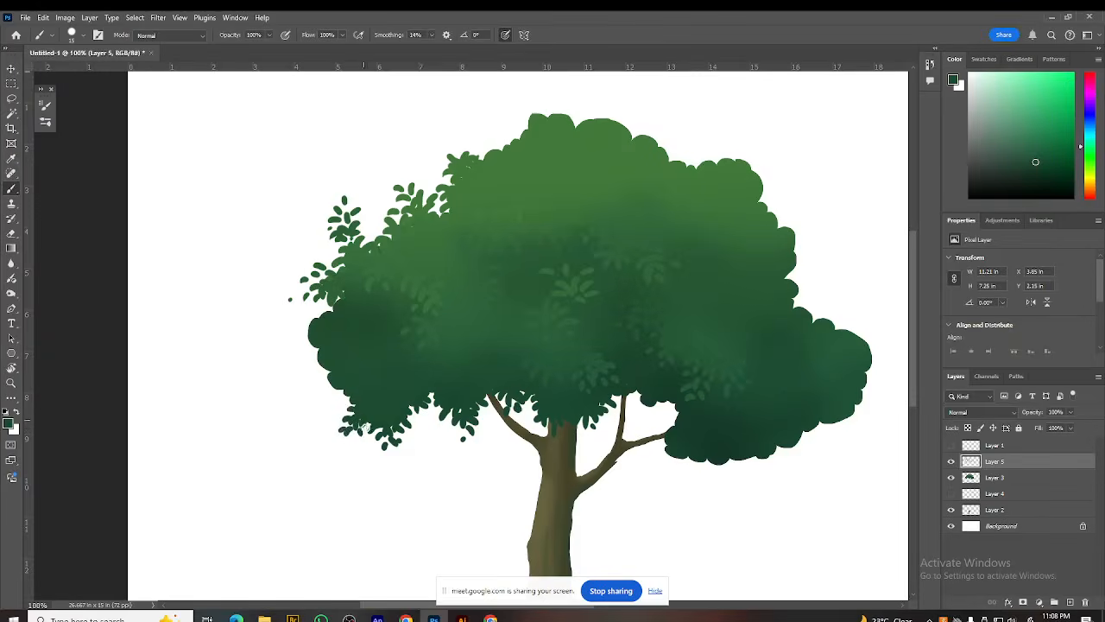
Step: Sample the dark green beside the right branch and paint leaves hanging around the top of that branch
left_click(661, 391, "alt")
mouse_move(641, 395)
left_mouse_down()
mouse_move(632, 403)
mouse_move(665, 407)
mouse_move(642, 416)
left_mouse_up()
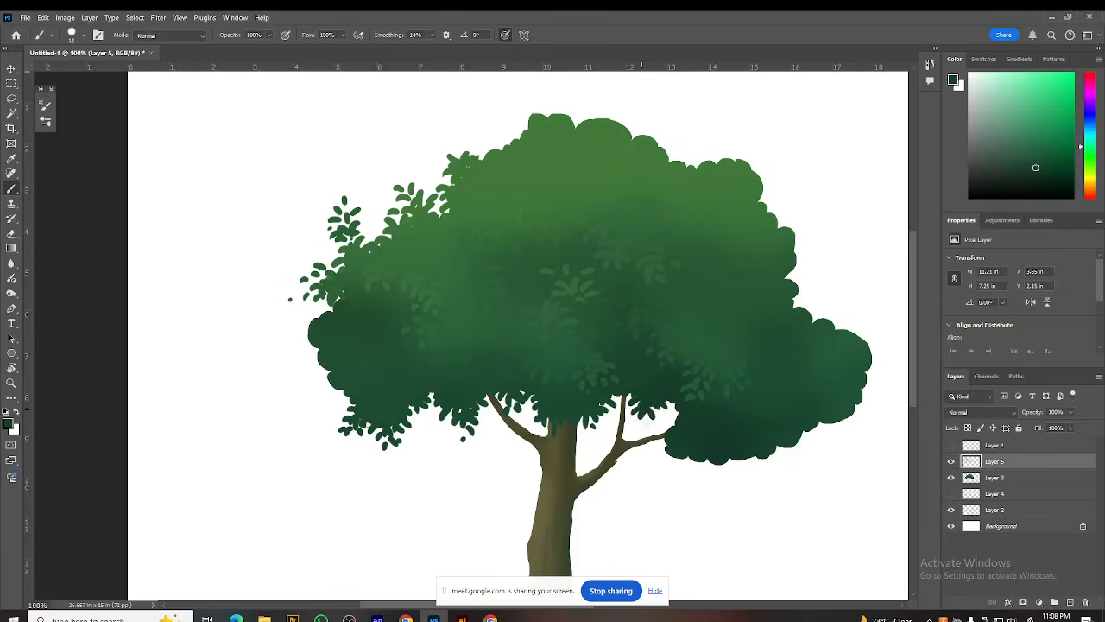
left_click_drag(624, 394, 618, 403)
Step: Paint leaf clusters and stray leaves along the lower right lobe's underside, resampling the nearby dark greens
left_click(681, 438, "alt")
mouse_move(679, 408)
left_mouse_down()
mouse_move(677, 430)
mouse_move(657, 435)
mouse_move(666, 465)
left_mouse_up()
left_click(677, 447, "alt")
mouse_move(677, 459)
left_mouse_down()
mouse_move(708, 470)
mouse_move(702, 457)
mouse_move(694, 479)
mouse_move(729, 459)
mouse_move(758, 464)
mouse_move(754, 481)
mouse_move(750, 465)
mouse_move(759, 482)
mouse_move(775, 455)
left_mouse_up()
left_click(682, 456, "alt")
left_click(703, 456, "alt")
left_click(758, 483)
left_click(775, 446, "alt")
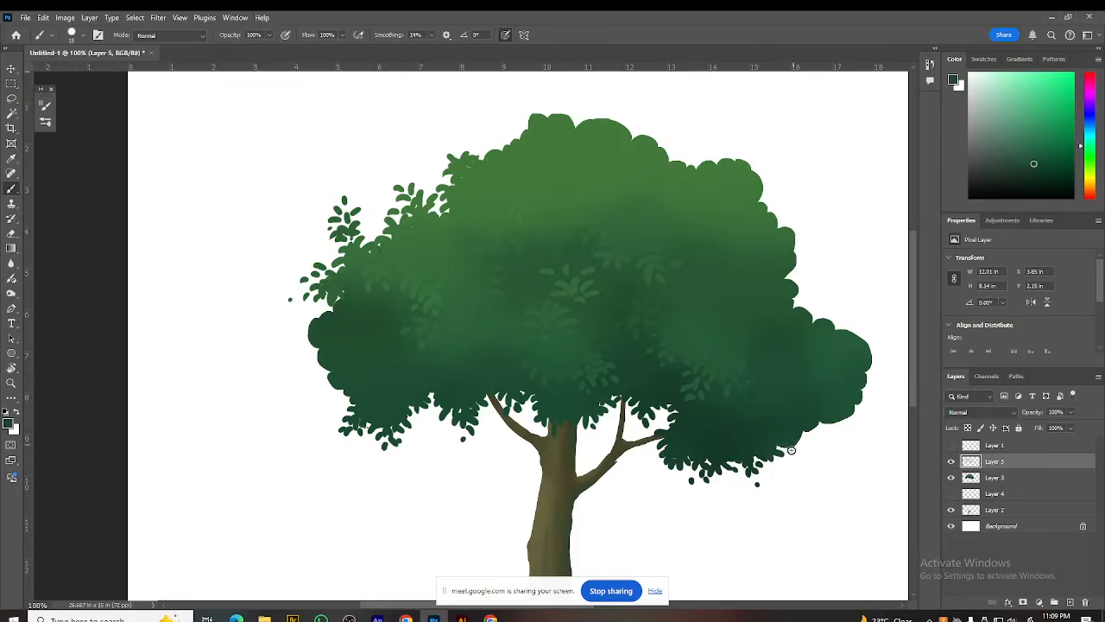
Step: Continue the leaf fringe up the right lobe's outer edge and add a leaf sprig at its far right tip
mouse_move(793, 445)
left_mouse_down()
mouse_move(814, 421)
mouse_move(819, 432)
mouse_move(836, 428)
mouse_move(849, 410)
mouse_move(841, 435)
mouse_move(863, 425)
mouse_move(864, 397)
left_mouse_up()
left_click(800, 455)
left_click(793, 467)
left_click(812, 424, "alt")
mouse_move(867, 360)
left_mouse_down()
mouse_move(861, 329)
mouse_move(882, 365)
left_mouse_up()
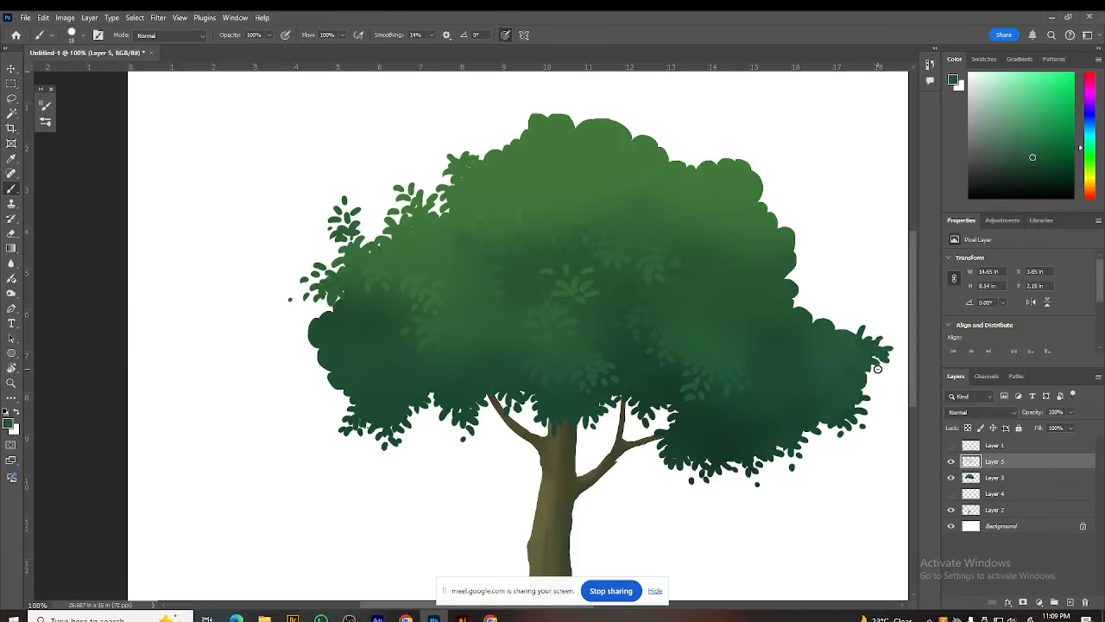
scroll(864, 404, "right", 3)
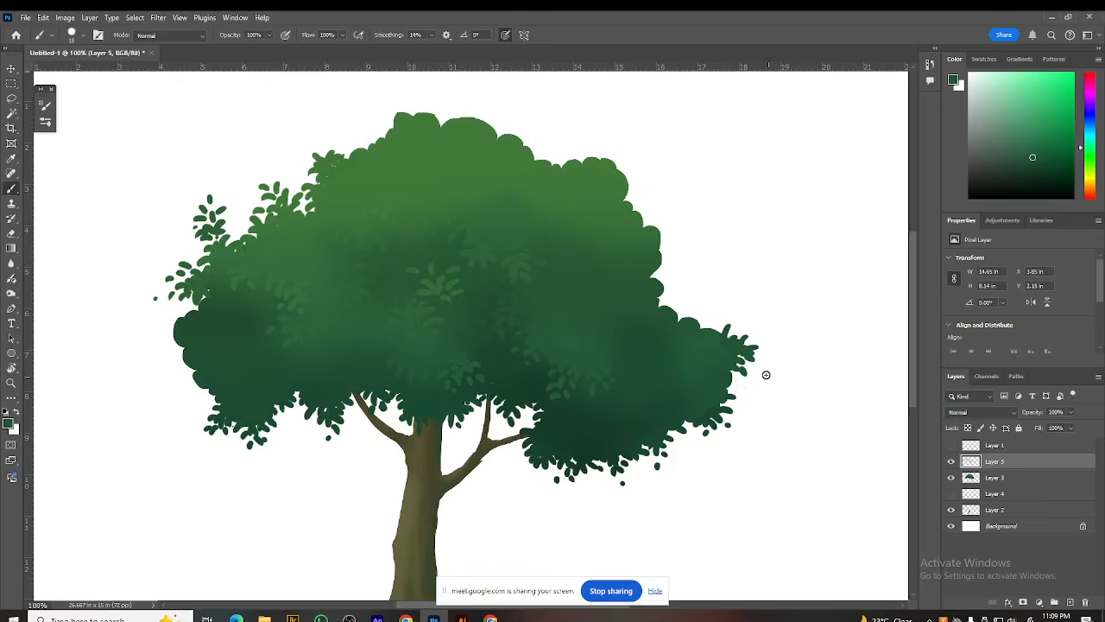
left_click_drag(766, 355, 756, 371)
mouse_move(768, 378)
left_mouse_down()
mouse_move(753, 380)
mouse_move(760, 367)
mouse_move(740, 376)
mouse_move(758, 351)
left_mouse_up()
Step: Sample the light green at the canopy's crown and paint small leaves along the crown's left edge
left_click_drag(567, 400, 714, 424)
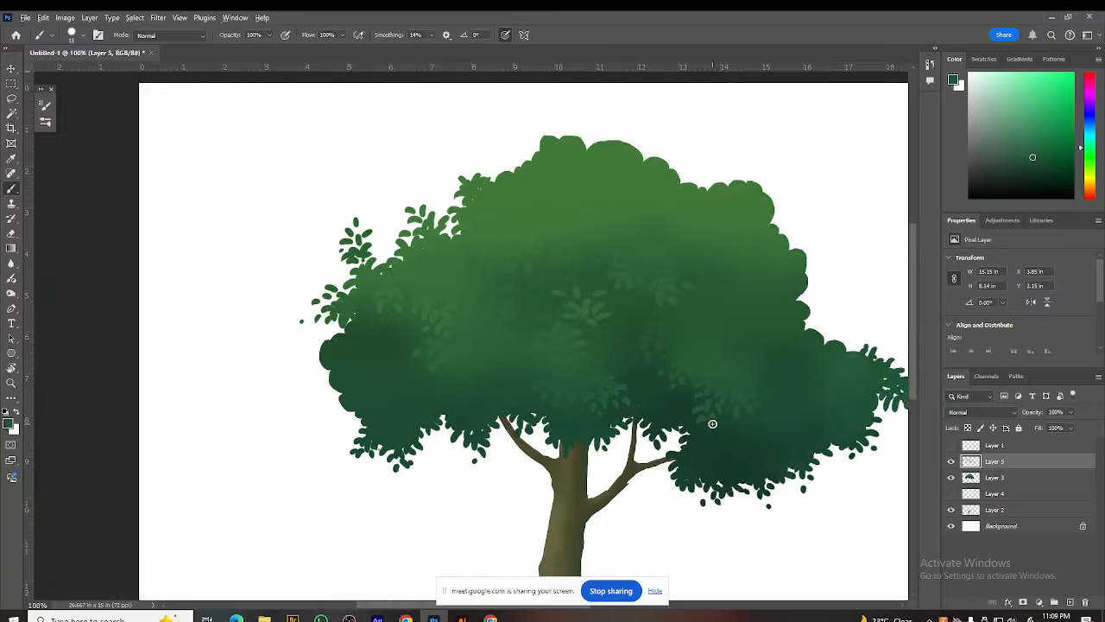
left_click(579, 146, "alt")
mouse_move(582, 143)
left_mouse_down()
mouse_move(577, 130)
mouse_move(561, 131)
mouse_move(535, 154)
left_mouse_up()
mouse_move(505, 256)
left_mouse_down()
mouse_move(543, 282)
mouse_move(537, 255)
left_mouse_up()
mouse_move(555, 172)
left_mouse_down()
mouse_move(553, 158)
mouse_move(565, 155)
left_mouse_up()
left_click_drag(544, 300, 595, 312)
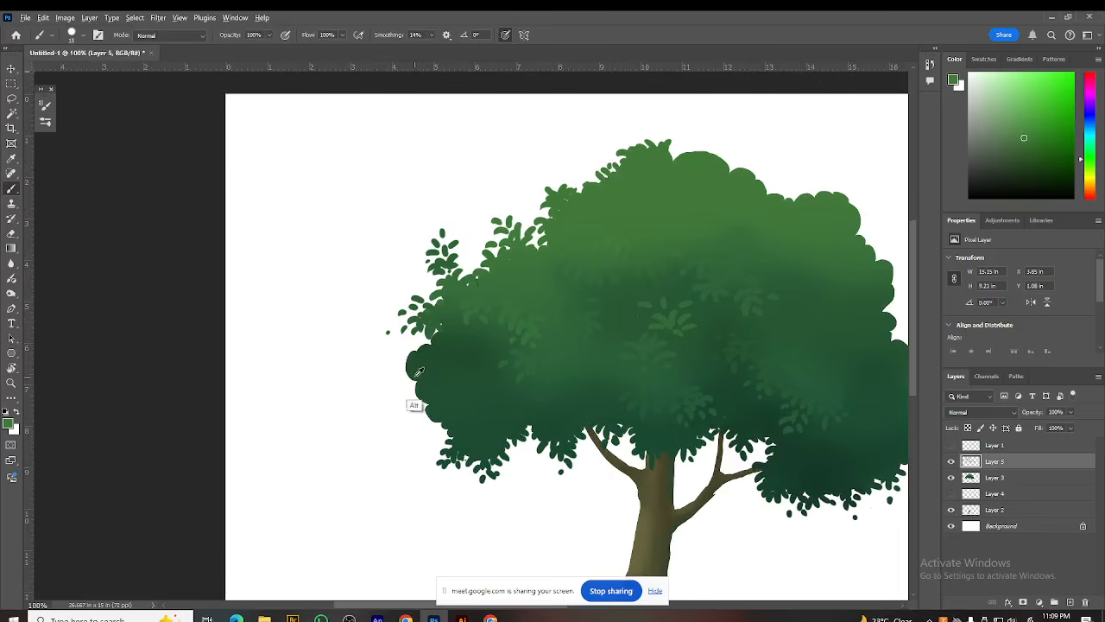
left_click_drag(411, 370, 400, 376)
key("ctrl+z")
key("ctrl+z")
Step: Sample the dark green at the canopy's far left edge and paint two leaf sprigs sticking out from it
left_click(419, 377, "alt")
mouse_move(418, 378)
left_mouse_down()
mouse_move(405, 380)
mouse_move(416, 401)
mouse_move(395, 367)
mouse_move(403, 355)
mouse_move(398, 372)
left_mouse_up()
mouse_move(431, 407)
left_mouse_down()
mouse_move(427, 421)
mouse_move(445, 429)
mouse_move(404, 423)
mouse_move(411, 433)
mouse_move(394, 405)
mouse_move(416, 420)
mouse_move(399, 431)
mouse_move(387, 424)
mouse_move(392, 441)
left_mouse_up()
mouse_move(400, 362)
left_mouse_down()
mouse_move(391, 356)
mouse_move(388, 368)
left_mouse_up()
mouse_move(394, 372)
left_mouse_down()
mouse_move(385, 379)
mouse_move(376, 366)
left_mouse_up()
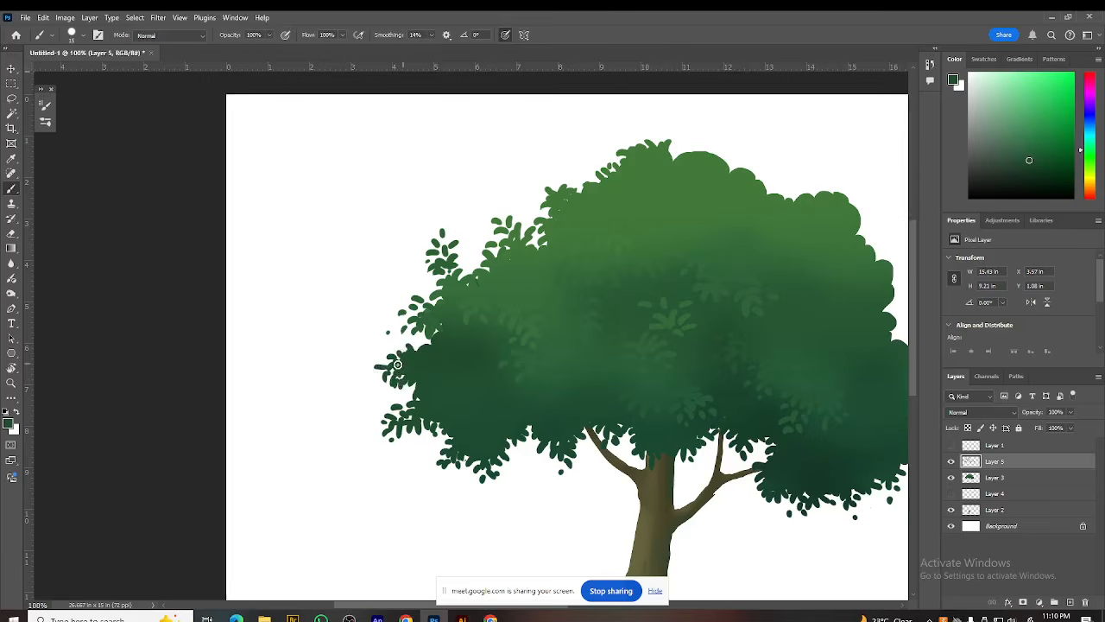
left_click_drag(369, 368, 364, 366)
Step: Sample the light green near the crown and paint a leaf fringe along the canopy's top and upper-right bump
left_click_drag(455, 403, 385, 417)
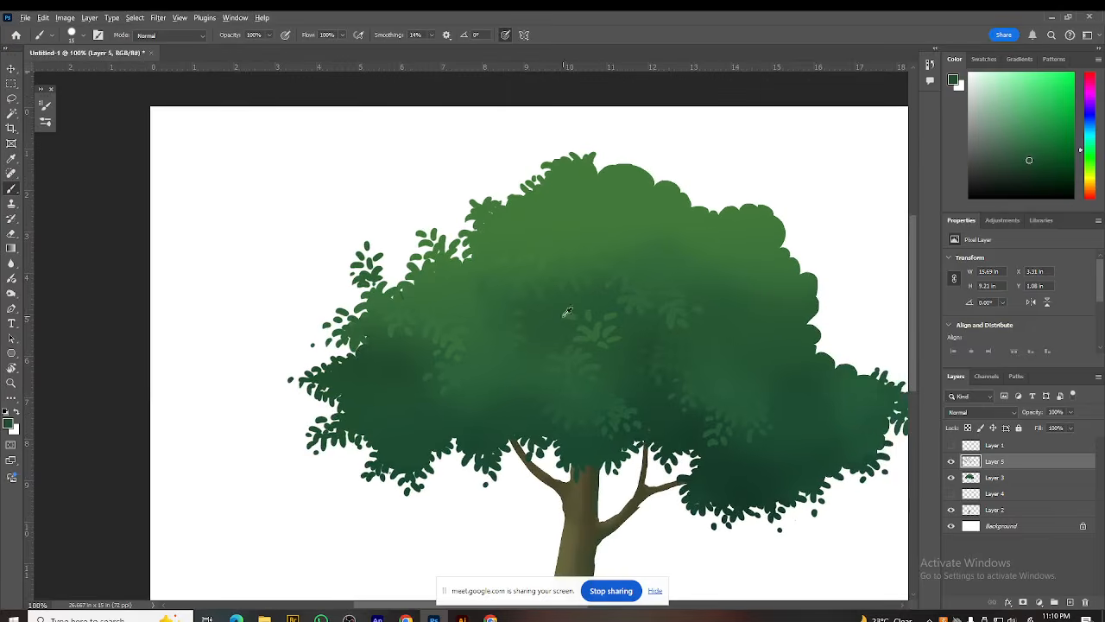
left_click_drag(582, 413, 534, 393)
left_click_drag(606, 443, 619, 432)
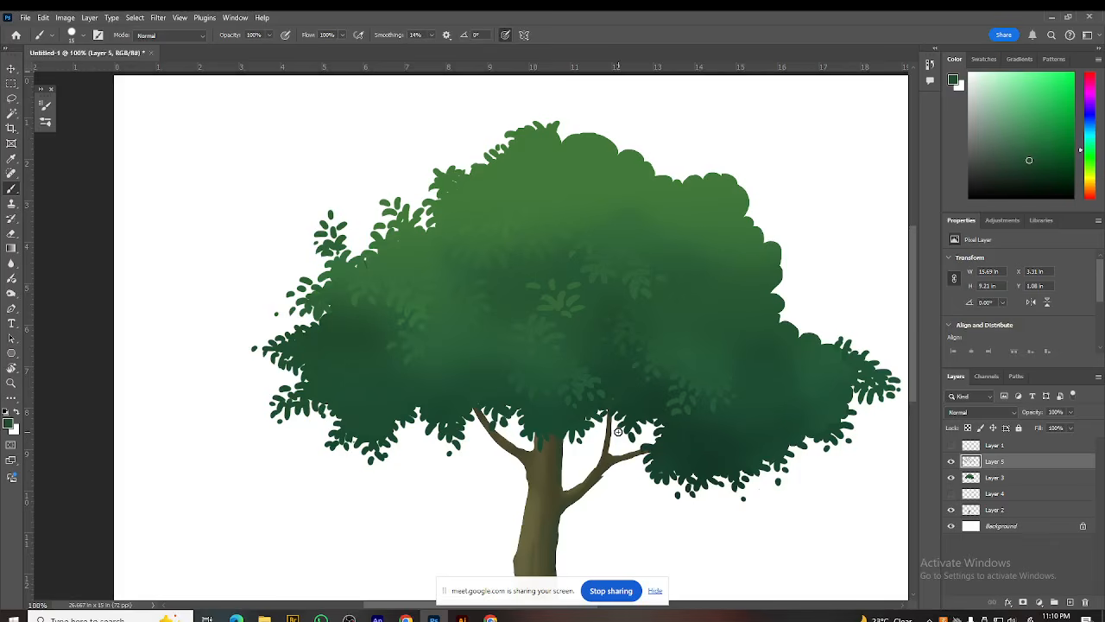
left_click_drag(537, 448, 547, 444)
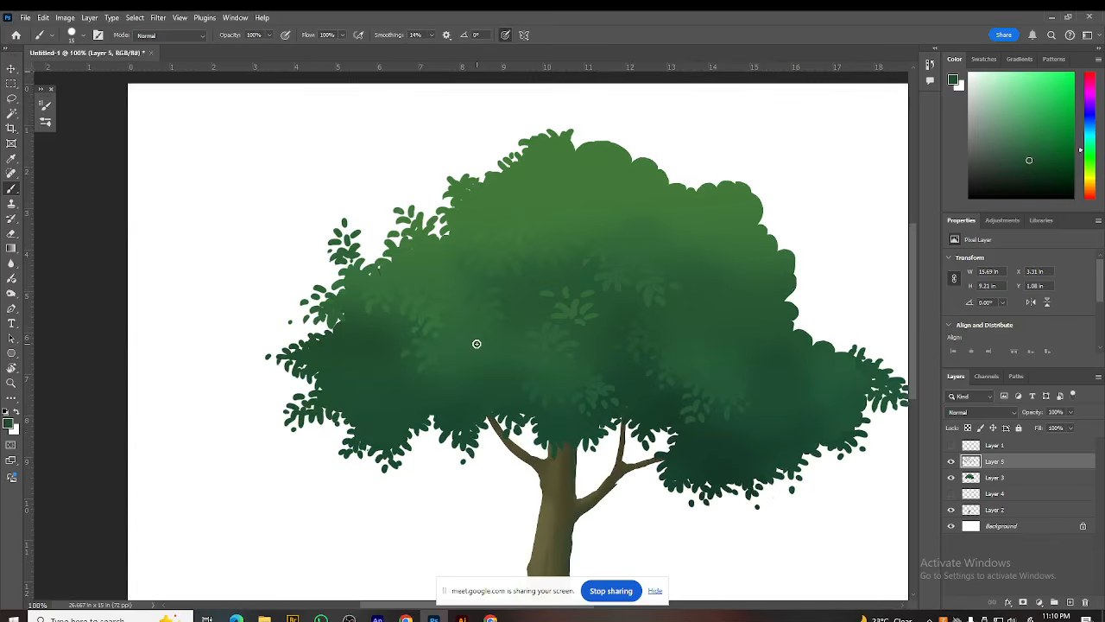
left_click(647, 204, "alt")
mouse_move(653, 169)
left_mouse_down()
mouse_move(658, 155)
mouse_move(664, 165)
mouse_move(579, 139)
mouse_move(592, 131)
left_mouse_up()
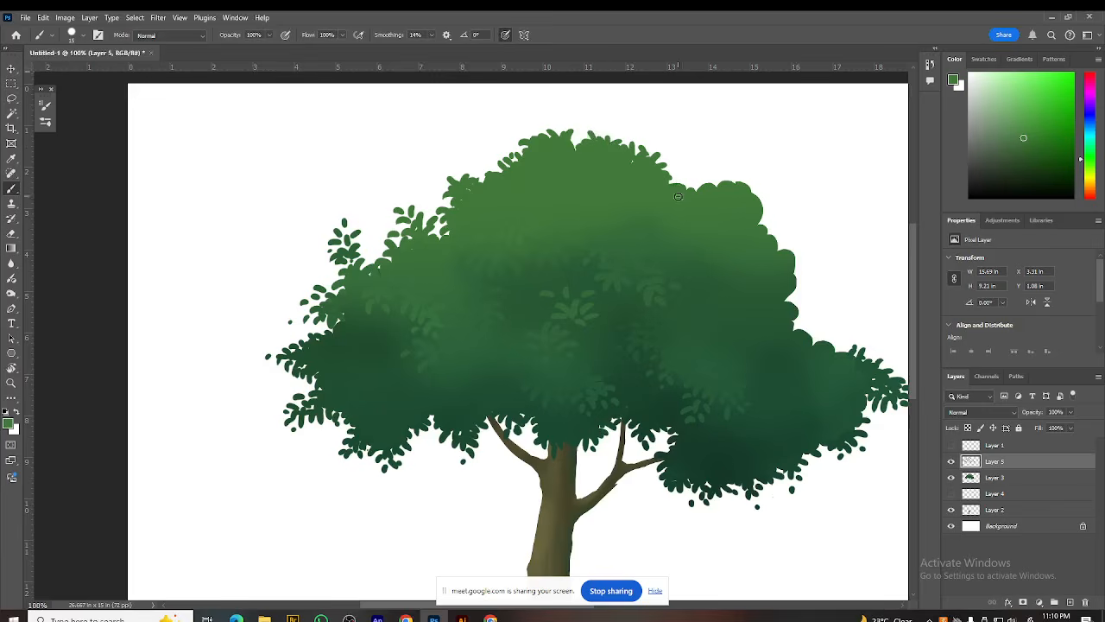
mouse_move(704, 186)
left_mouse_down()
mouse_move(710, 169)
mouse_move(748, 180)
mouse_move(729, 173)
mouse_move(718, 183)
mouse_move(756, 195)
mouse_move(765, 214)
left_mouse_up()
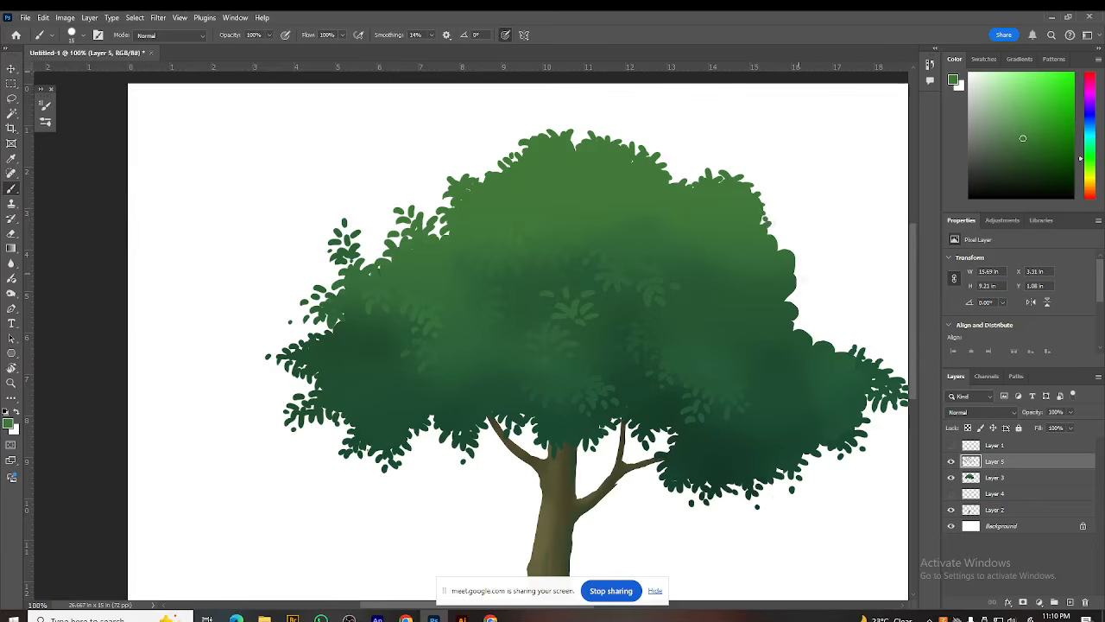
Step: Paint leaves down the canopy's right edge and over the right lobe's top, sampling matching greens nearby
mouse_move(794, 276)
left_mouse_down()
mouse_move(801, 257)
mouse_move(796, 266)
mouse_move(776, 236)
mouse_move(794, 267)
left_mouse_up()
left_click(792, 275, "alt")
left_click(772, 274, "alt")
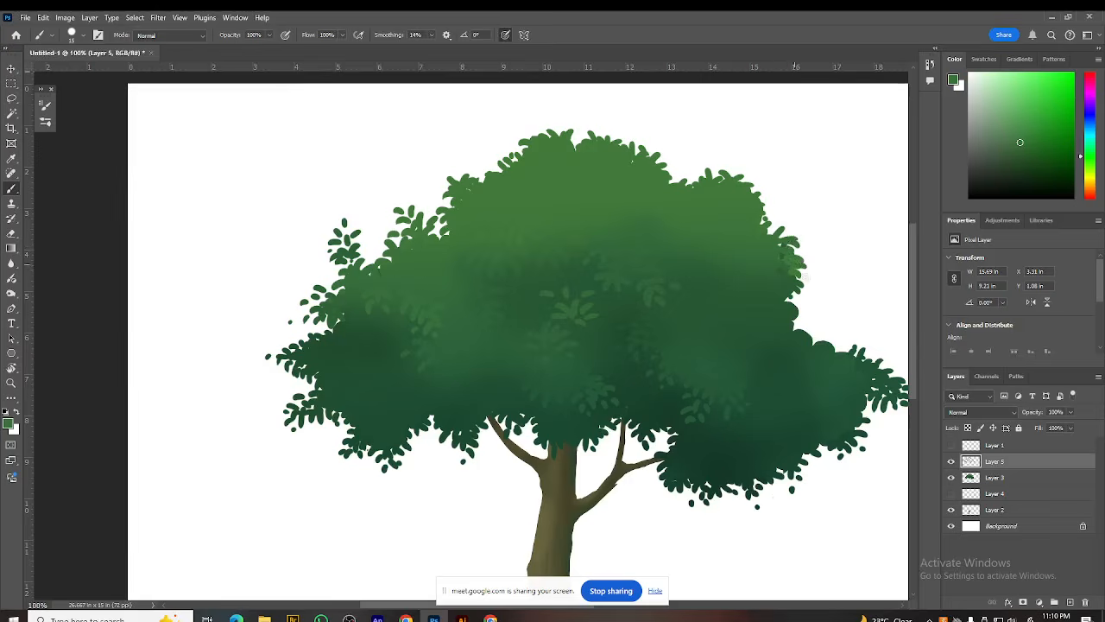
left_click_drag(789, 348, 745, 336)
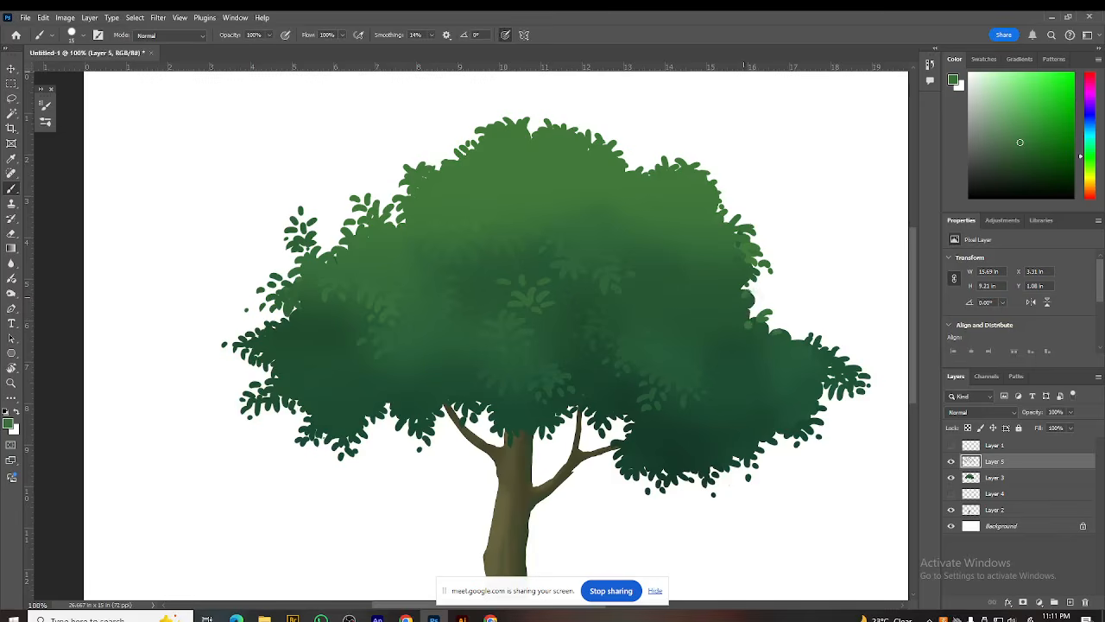
mouse_move(753, 303)
left_mouse_down()
mouse_move(800, 345)
mouse_move(784, 333)
mouse_move(791, 320)
mouse_move(785, 329)
mouse_move(808, 327)
mouse_move(804, 345)
mouse_move(774, 332)
mouse_move(822, 338)
mouse_move(800, 317)
left_mouse_up()
left_click(787, 373, "alt")
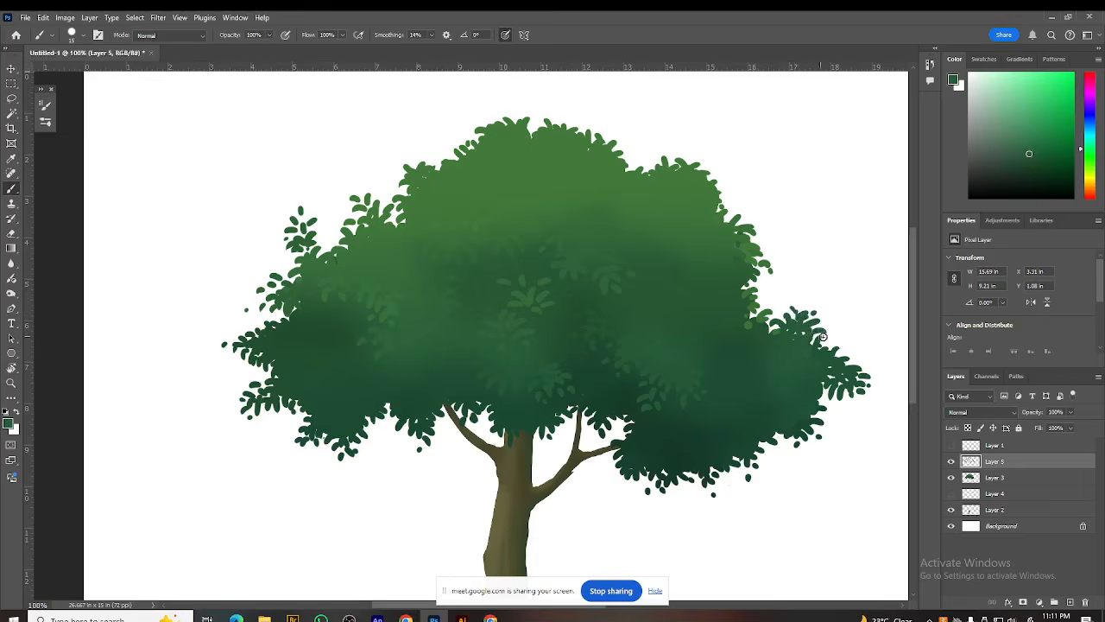
Step: Add scattered green leaves over the dark area in the canopy's lower left
scroll(673, 354, "left", 2)
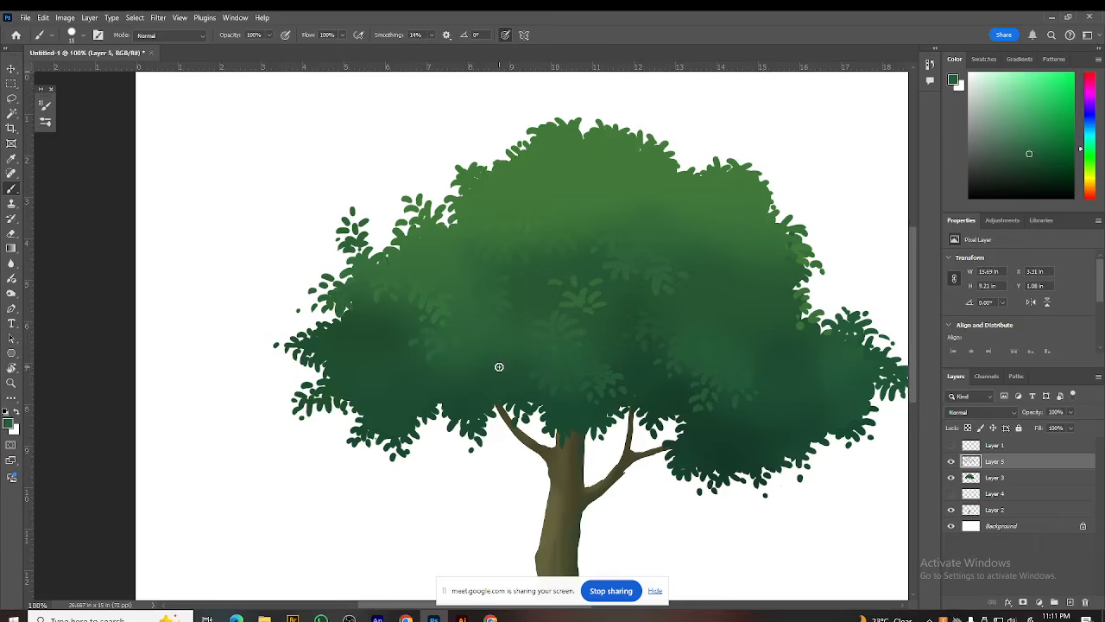
left_click_drag(488, 382, 497, 372)
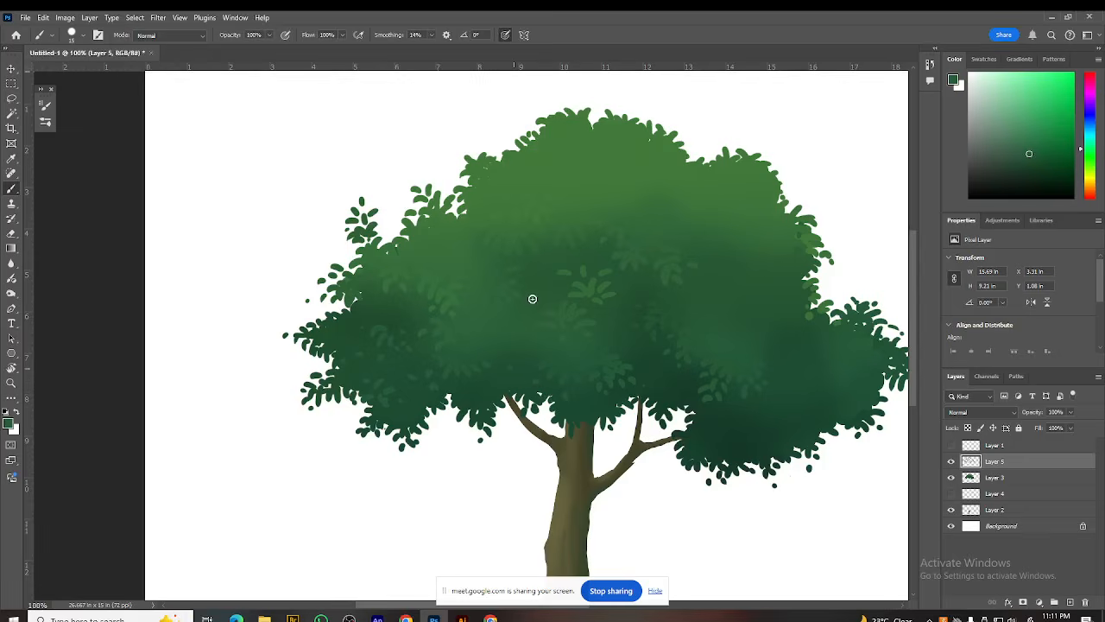
left_click_drag(521, 322, 505, 354)
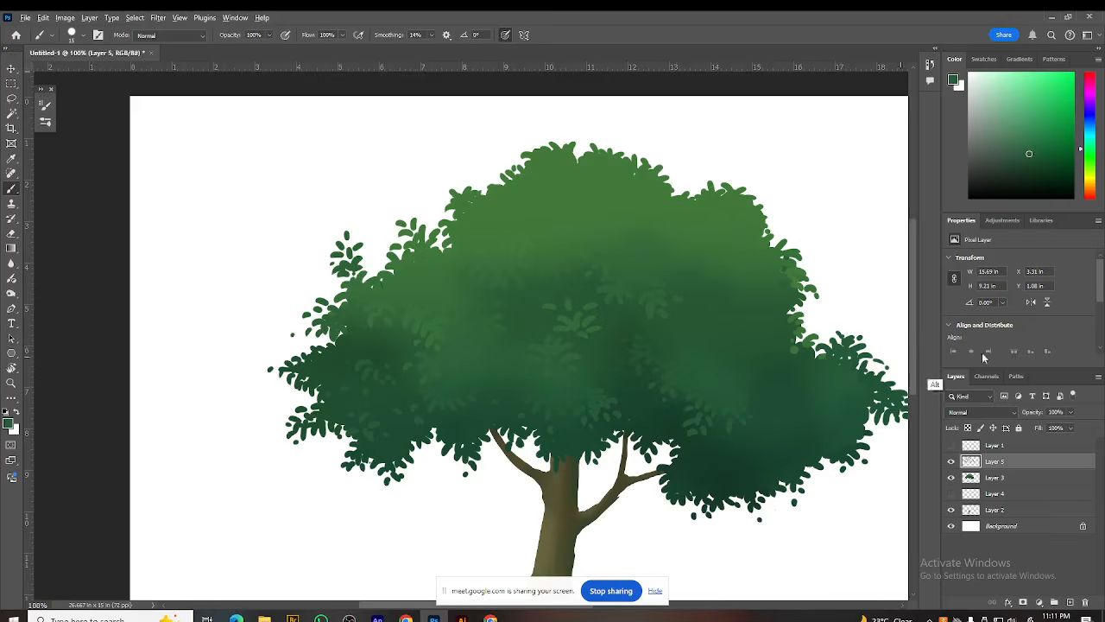
Step: Choose a brighter yellow-green and paint highlight leaf clusters across the canopy's crown and upper left
left_click(584, 214, "alt")
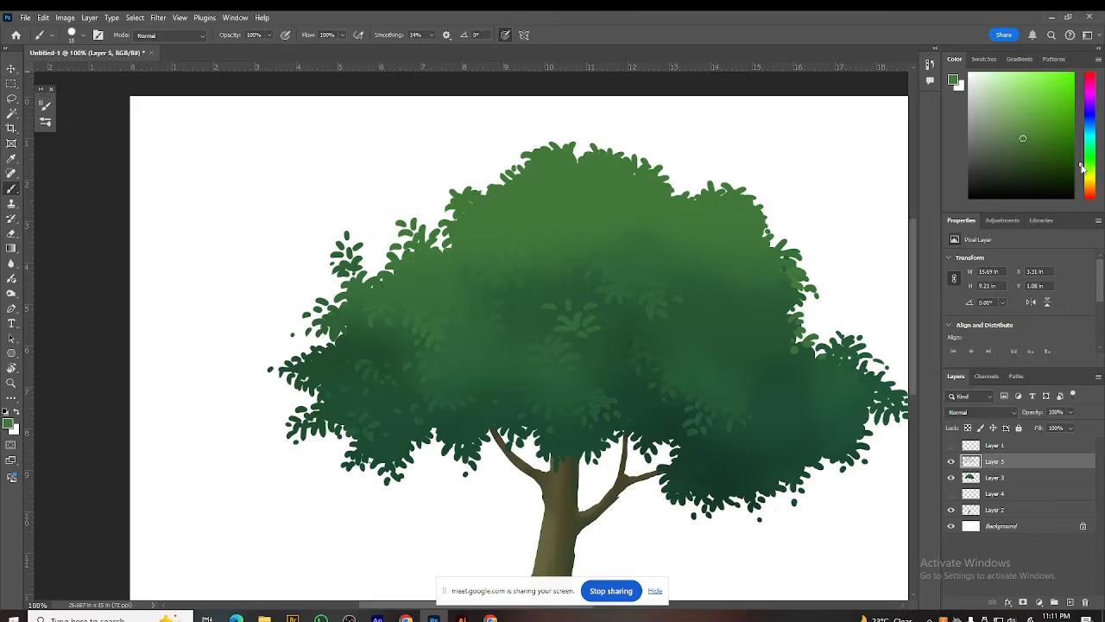
left_click(1019, 121)
left_click(1022, 138)
mouse_move(558, 227)
left_mouse_down()
mouse_move(505, 233)
mouse_move(544, 228)
mouse_move(514, 235)
mouse_move(517, 204)
mouse_move(521, 223)
mouse_move(535, 221)
mouse_move(523, 244)
mouse_move(536, 233)
mouse_move(517, 243)
mouse_move(507, 223)
mouse_move(493, 236)
mouse_move(511, 200)
mouse_move(541, 201)
mouse_move(511, 215)
mouse_move(485, 197)
left_mouse_up()
key("ctrl+z")
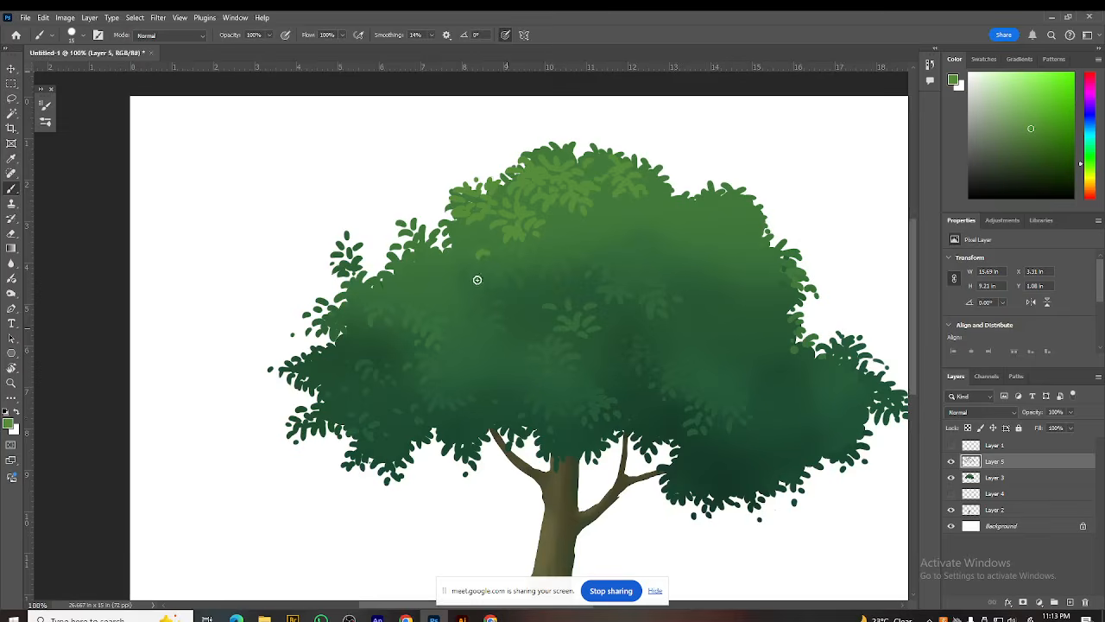
mouse_move(488, 260)
left_mouse_down()
mouse_move(501, 264)
mouse_move(478, 247)
mouse_move(564, 234)
left_mouse_up()
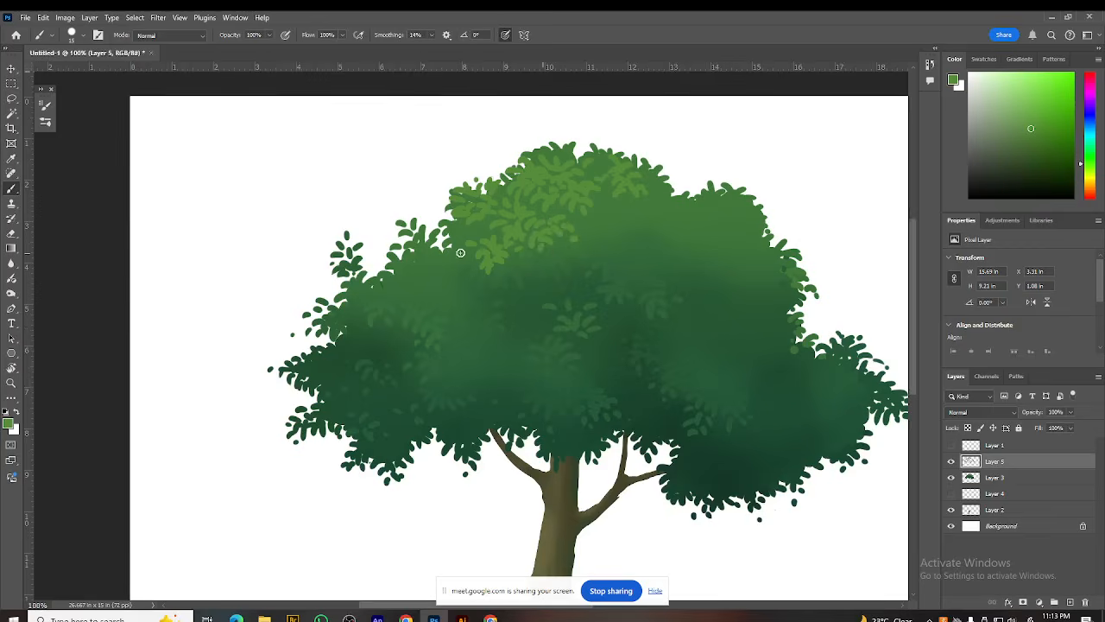
Step: Add a yellow-green highlight leaf cluster on the canopy's left lobe, just below the upper-left bump
mouse_move(573, 340)
left_mouse_down()
mouse_move(589, 355)
mouse_move(573, 334)
left_mouse_up()
mouse_move(429, 240)
left_mouse_down()
mouse_move(410, 258)
mouse_move(671, 292)
mouse_move(472, 300)
mouse_move(446, 264)
left_mouse_up()
left_click_drag(435, 260, 447, 266)
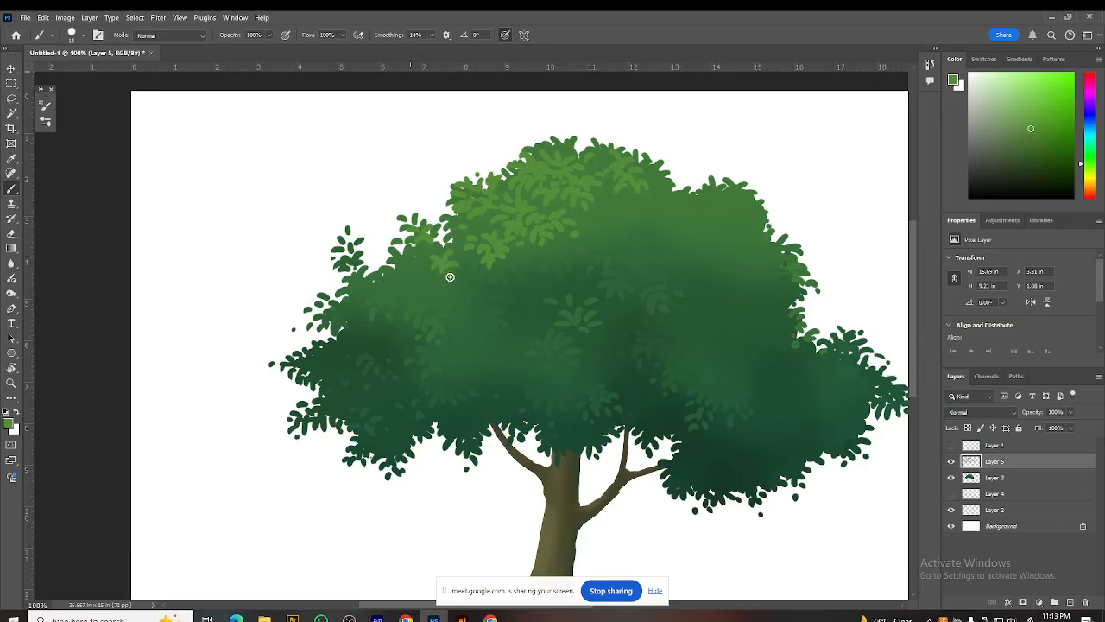
Step: Choose a lighter, brighter green for the highlights and make Layer 5 the active layer
left_click(1031, 112)
left_click(576, 260, "ctrl")
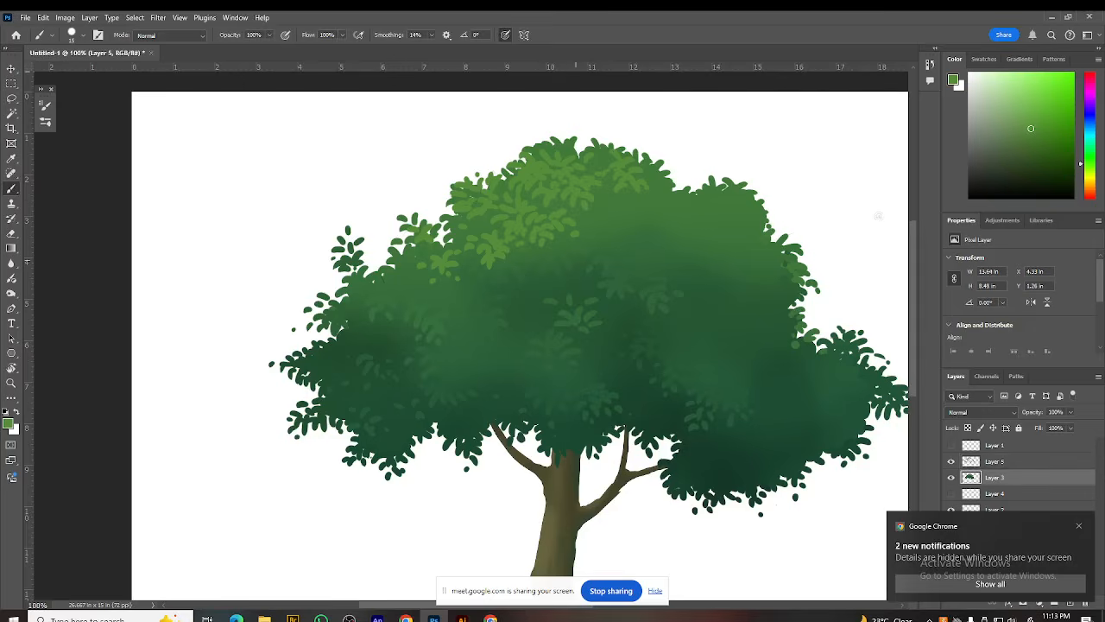
left_click_drag(1076, 112, 1031, 122)
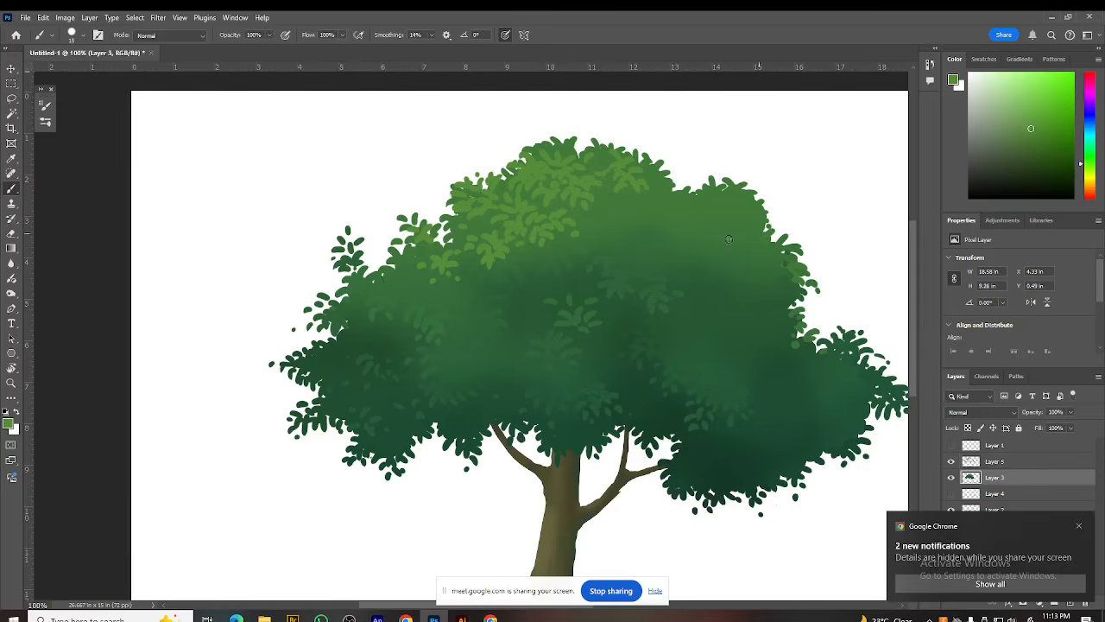
left_click(1027, 118)
left_click_drag(1022, 118, 1032, 107)
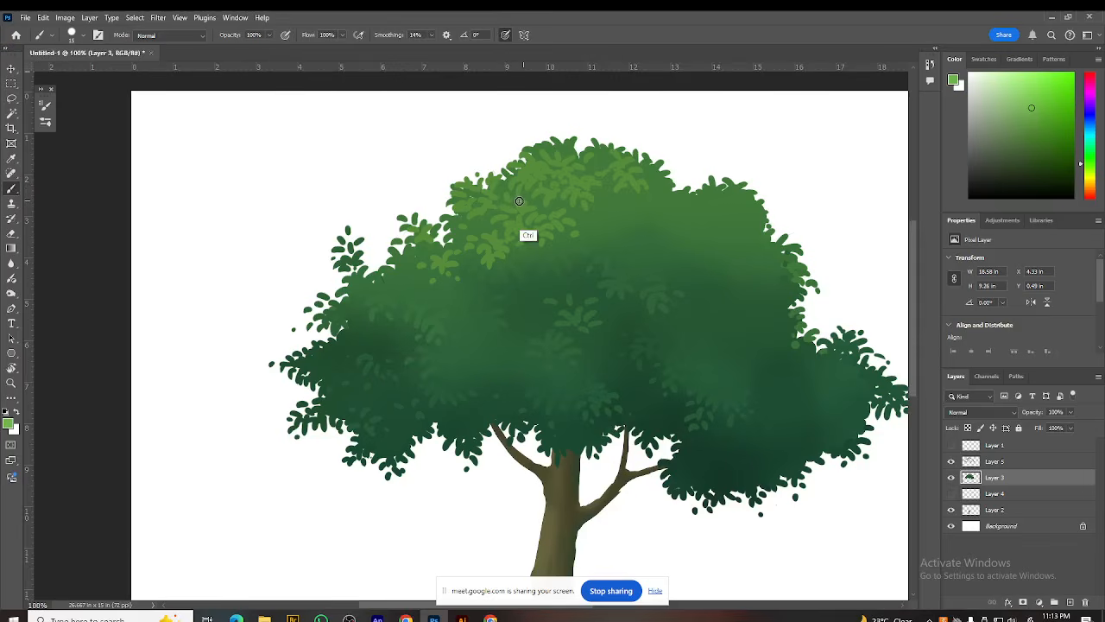
left_click(1038, 105)
left_click(1012, 121)
left_click(1027, 101)
left_click(992, 463)
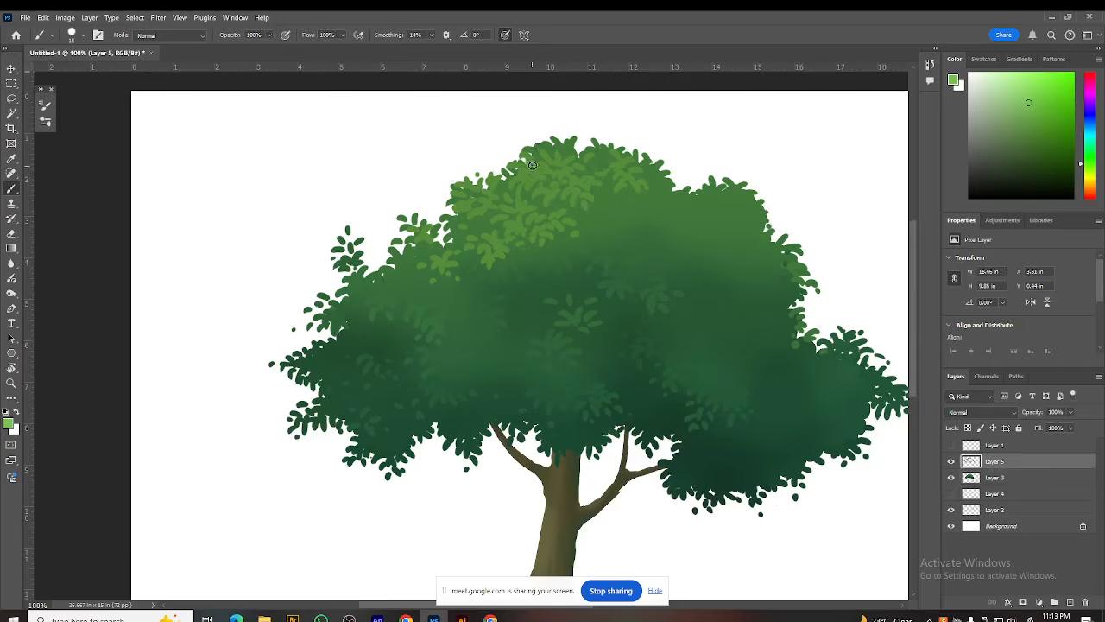
Step: Add three new layers at the top of the stack and dismiss the brush tool's error message
left_click(1057, 584)
left_click(1072, 603)
left_click(1071, 603)
left_click(1072, 602)
left_click(1014, 585)
left_click(642, 371)
left_click(527, 239)
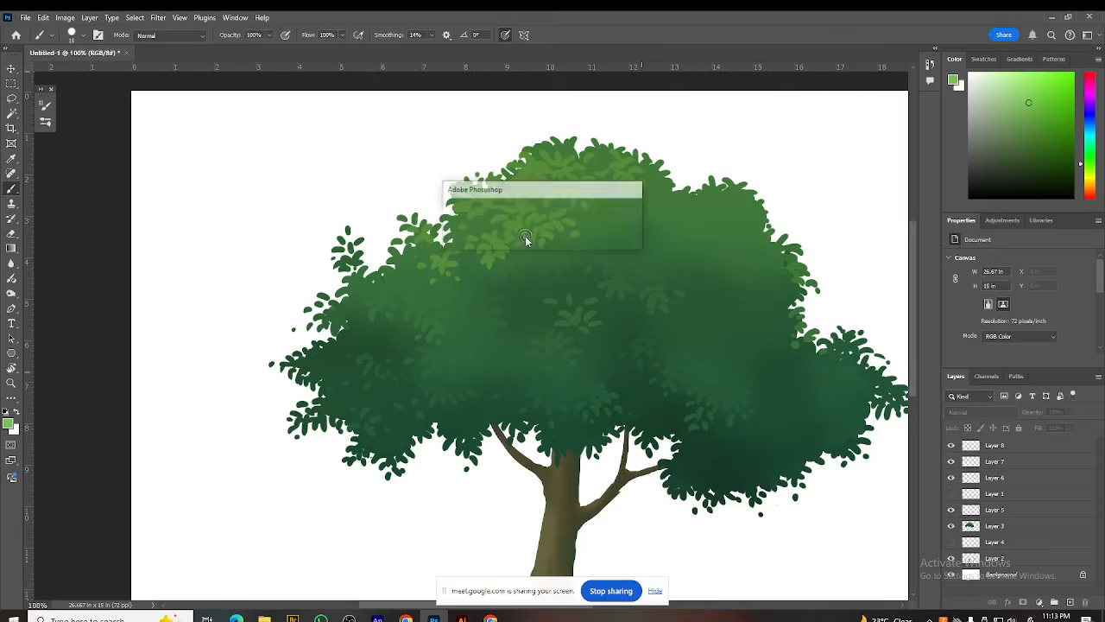
left_click(521, 242)
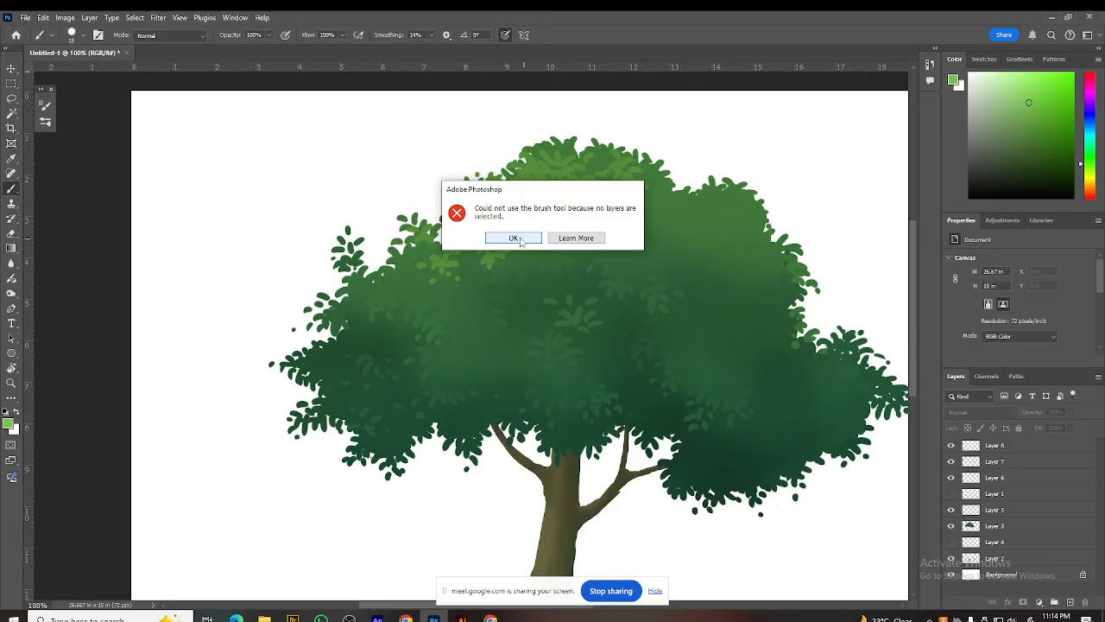
left_click(516, 238)
left_click(571, 263)
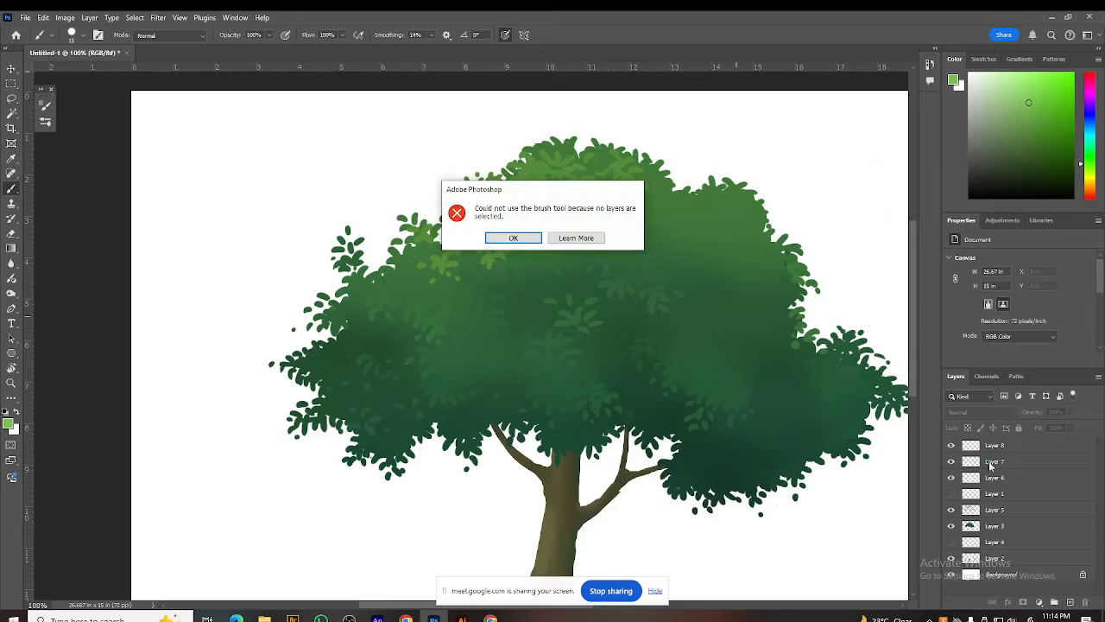
left_click(527, 240)
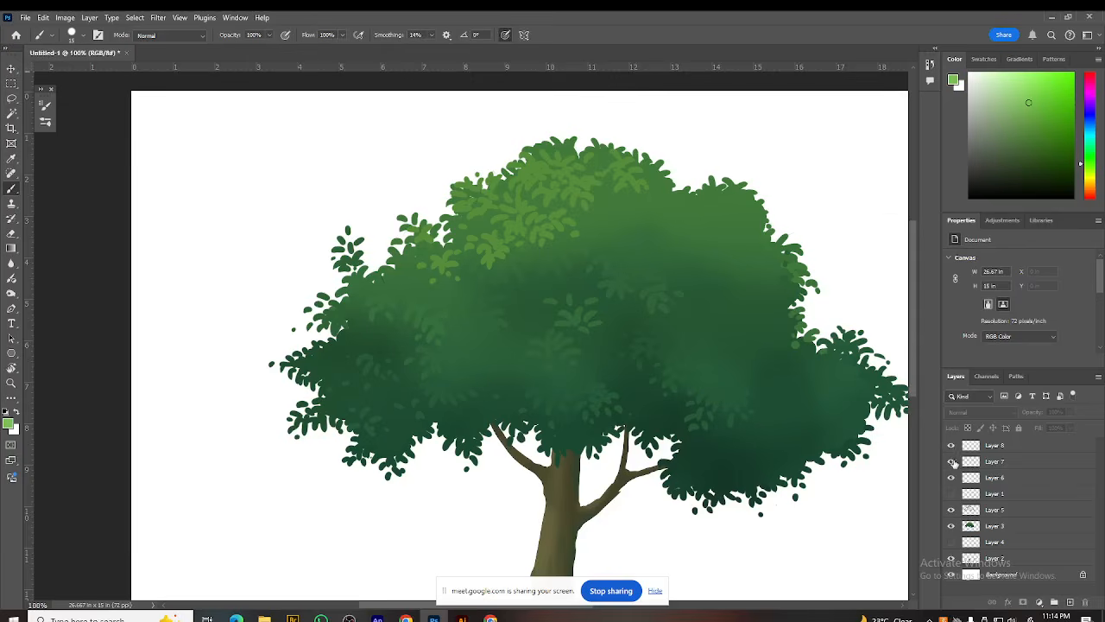
Step: Delete the surplus Layer 8 and Layer 7, keeping the new Layer 6 as the active layer
left_click(951, 494)
left_click(951, 494)
left_click(1002, 445)
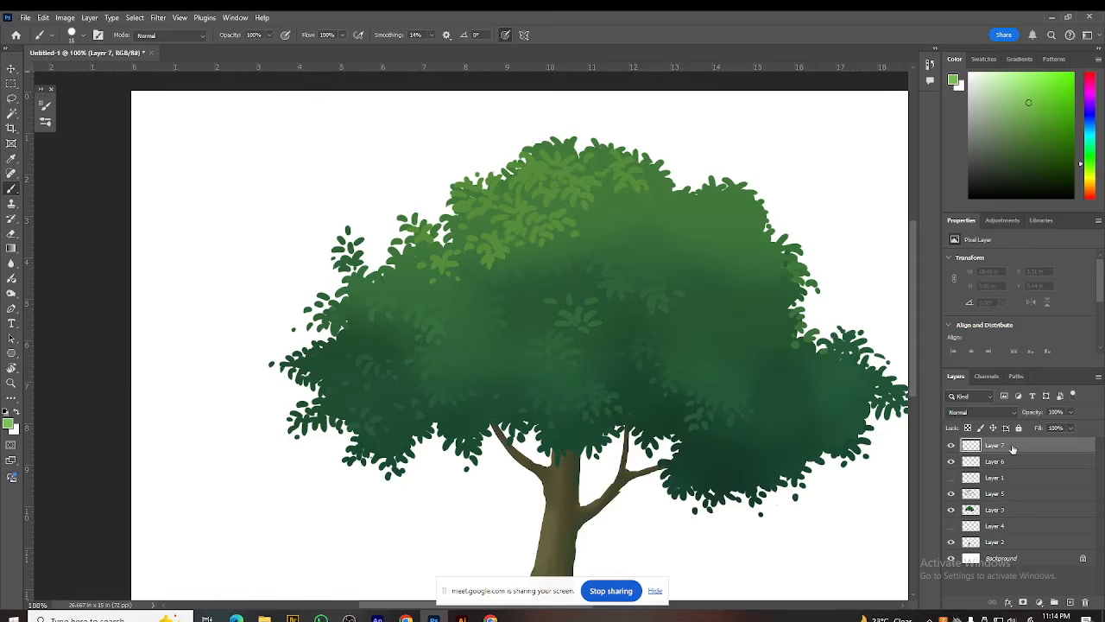
key("Delete")
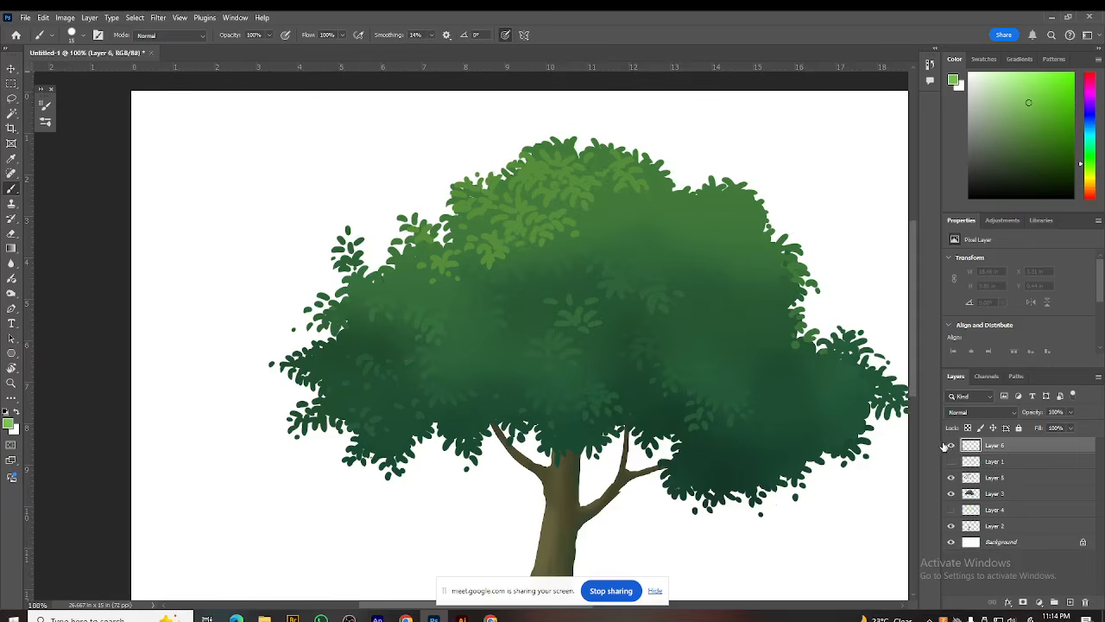
left_click(951, 477)
left_click(952, 477)
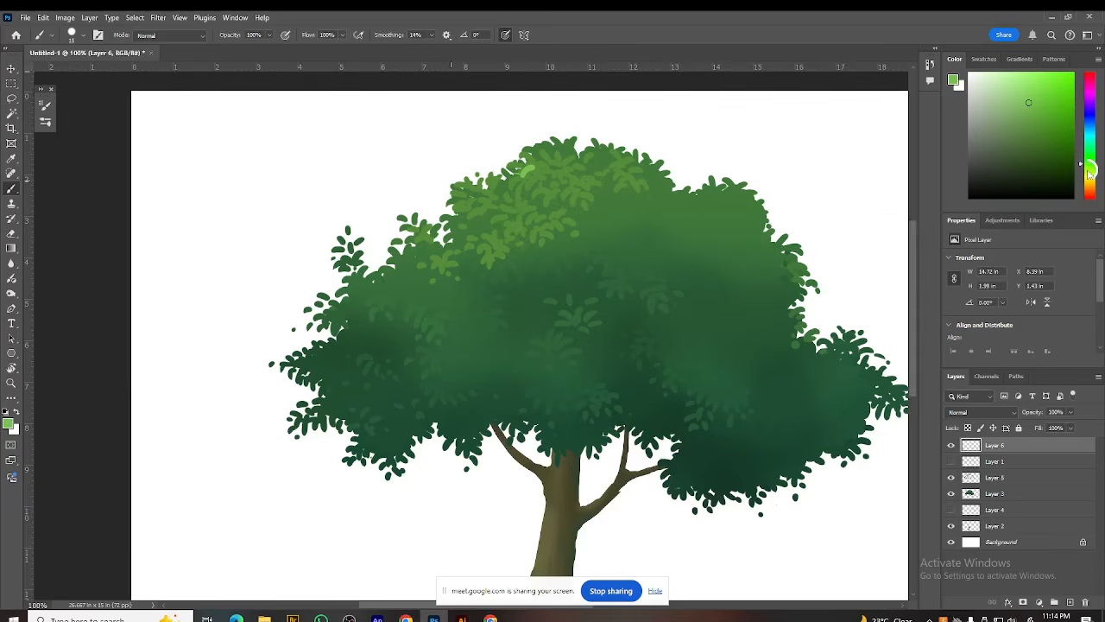
Step: Shift the colour to a light yellow-green and paint bright leaf clusters along the crown's upper-left edge
left_click_drag(1088, 173, 1089, 173)
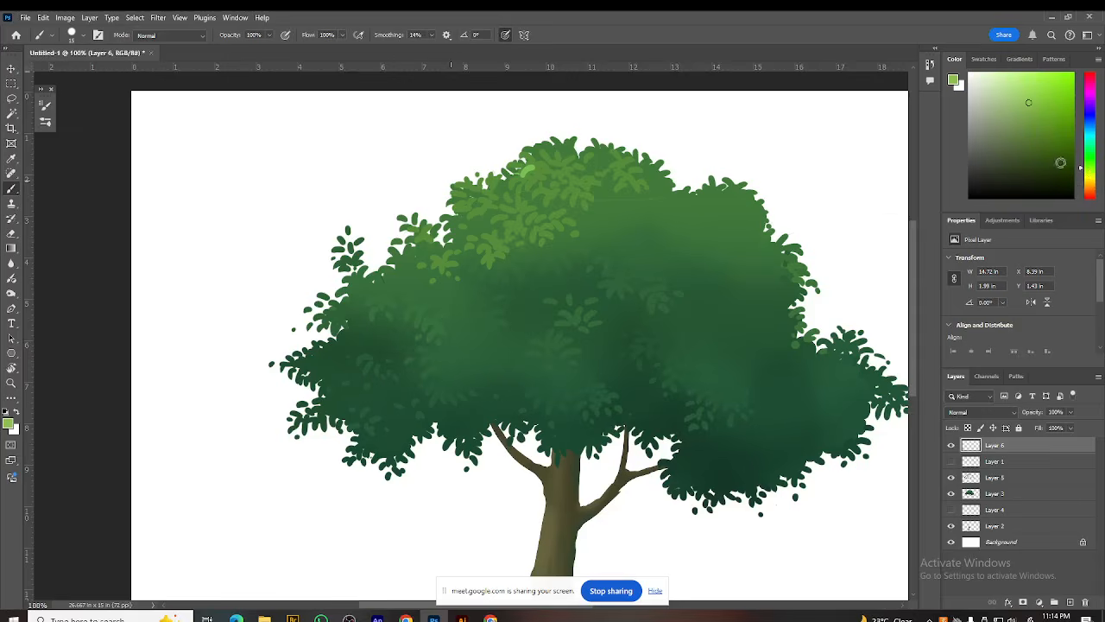
left_click(1030, 109)
mouse_move(527, 176)
left_mouse_down()
mouse_move(508, 178)
mouse_move(545, 167)
mouse_move(533, 164)
left_mouse_up()
left_click_drag(1030, 119, 1029, 99)
left_click(1031, 98)
mouse_move(534, 174)
left_mouse_down()
mouse_move(540, 140)
mouse_move(521, 139)
mouse_move(511, 164)
mouse_move(506, 148)
mouse_move(544, 155)
mouse_move(470, 186)
mouse_move(496, 193)
mouse_move(477, 183)
mouse_move(482, 204)
mouse_move(497, 182)
mouse_move(491, 203)
mouse_move(499, 199)
mouse_move(471, 205)
mouse_move(475, 193)
mouse_move(460, 205)
mouse_move(475, 201)
mouse_move(458, 184)
mouse_move(469, 176)
mouse_move(447, 185)
mouse_move(464, 170)
mouse_move(450, 171)
mouse_move(453, 160)
mouse_move(458, 176)
mouse_move(446, 176)
mouse_move(475, 170)
mouse_move(454, 158)
mouse_move(446, 171)
mouse_move(449, 153)
mouse_move(446, 198)
left_mouse_up()
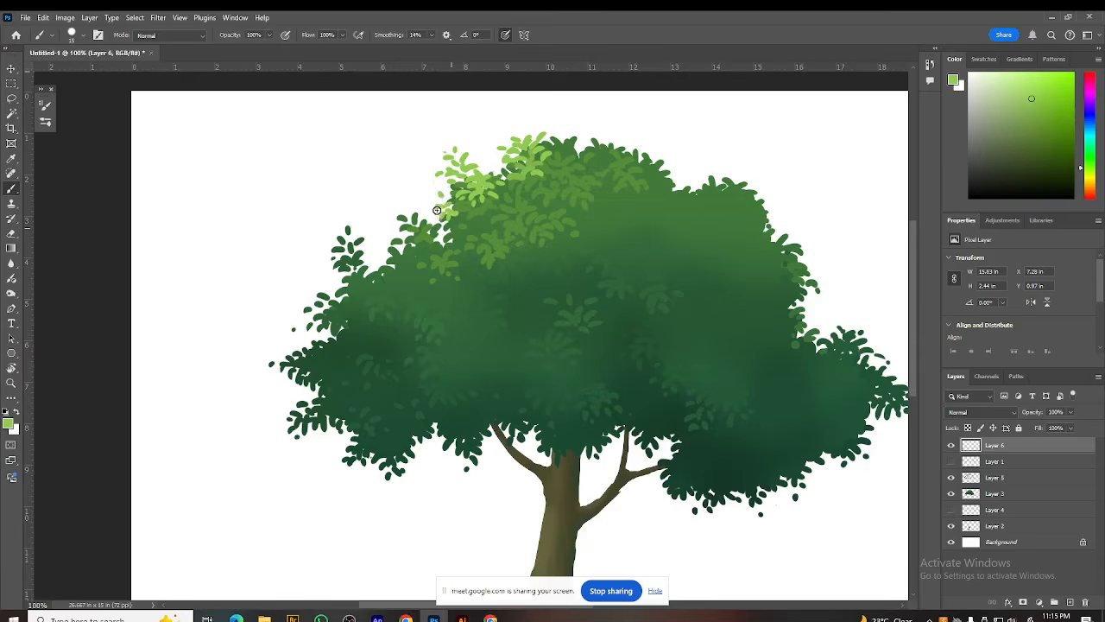
Step: Continue the light yellow-green leaf clusters down the canopy's left edge and onto the left lobe
mouse_move(426, 255)
left_mouse_down()
mouse_move(433, 321)
mouse_move(397, 299)
left_mouse_up()
mouse_move(401, 225)
left_mouse_down()
mouse_move(393, 232)
mouse_move(404, 217)
mouse_move(416, 237)
left_mouse_up()
left_click_drag(432, 242, 428, 236)
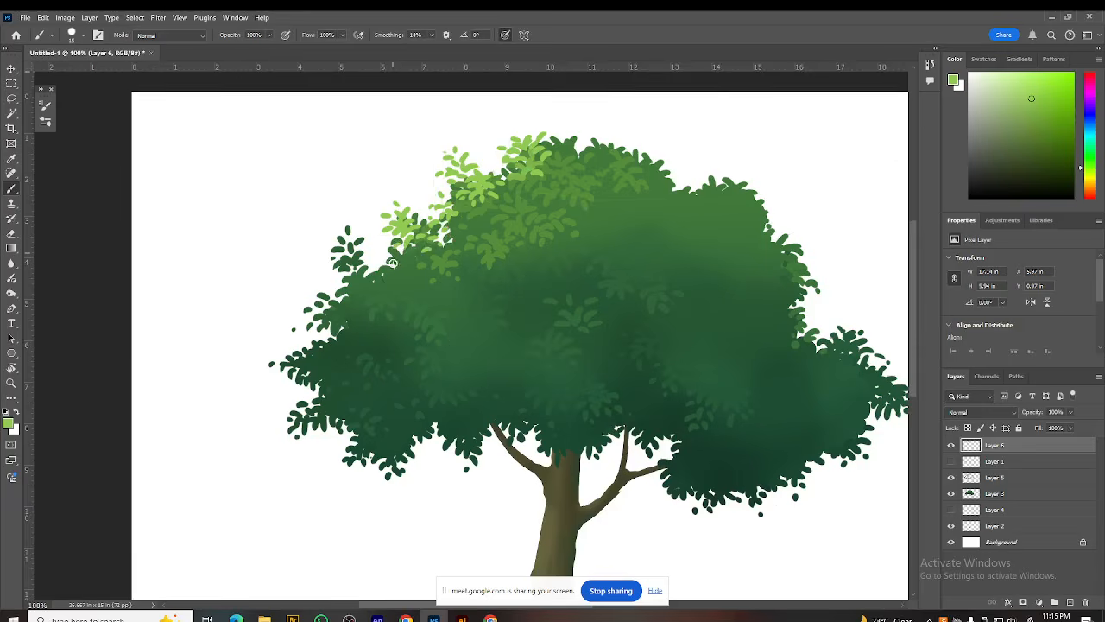
mouse_move(361, 260)
left_mouse_down()
mouse_move(349, 247)
mouse_move(331, 254)
mouse_move(352, 256)
left_mouse_up()
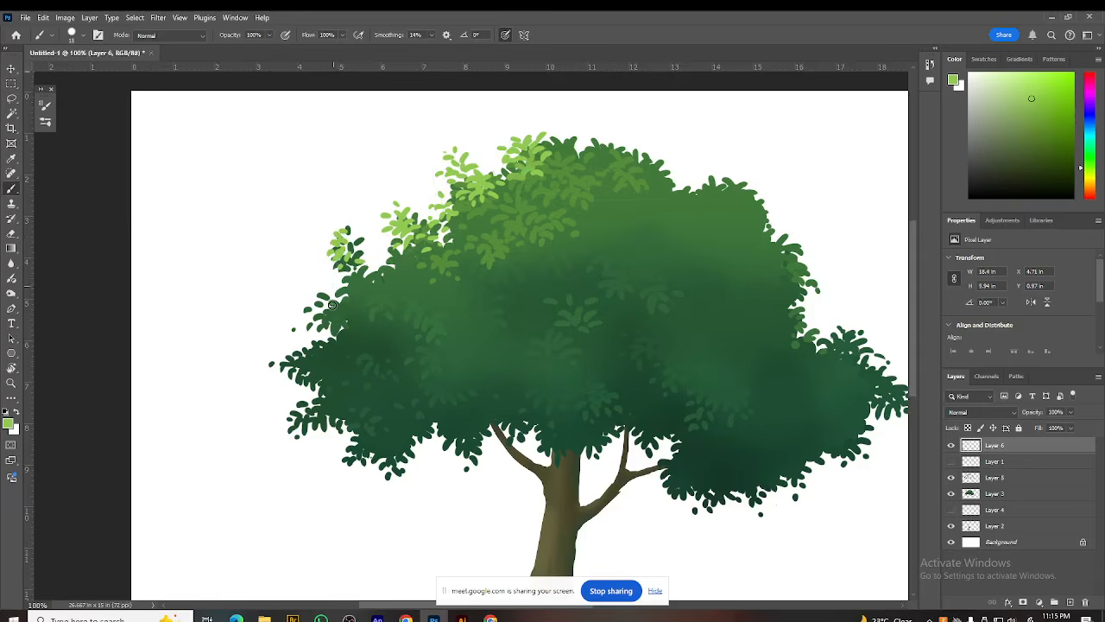
mouse_move(327, 309)
left_mouse_down()
mouse_move(336, 307)
mouse_move(317, 317)
mouse_move(344, 304)
mouse_move(315, 301)
mouse_move(311, 316)
mouse_move(326, 319)
mouse_move(300, 327)
left_mouse_up()
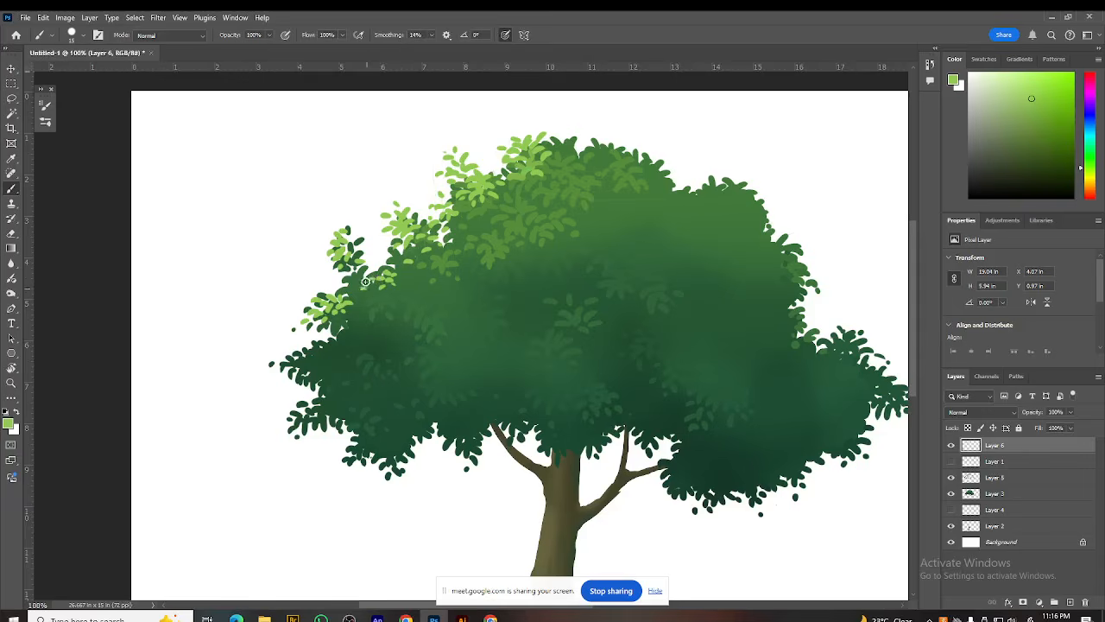
left_click_drag(410, 313, 404, 312)
Step: Sample greens from nearby leaves and paint small highlight clusters across the canopy's middle and the crown's centre
left_click(498, 245, "alt")
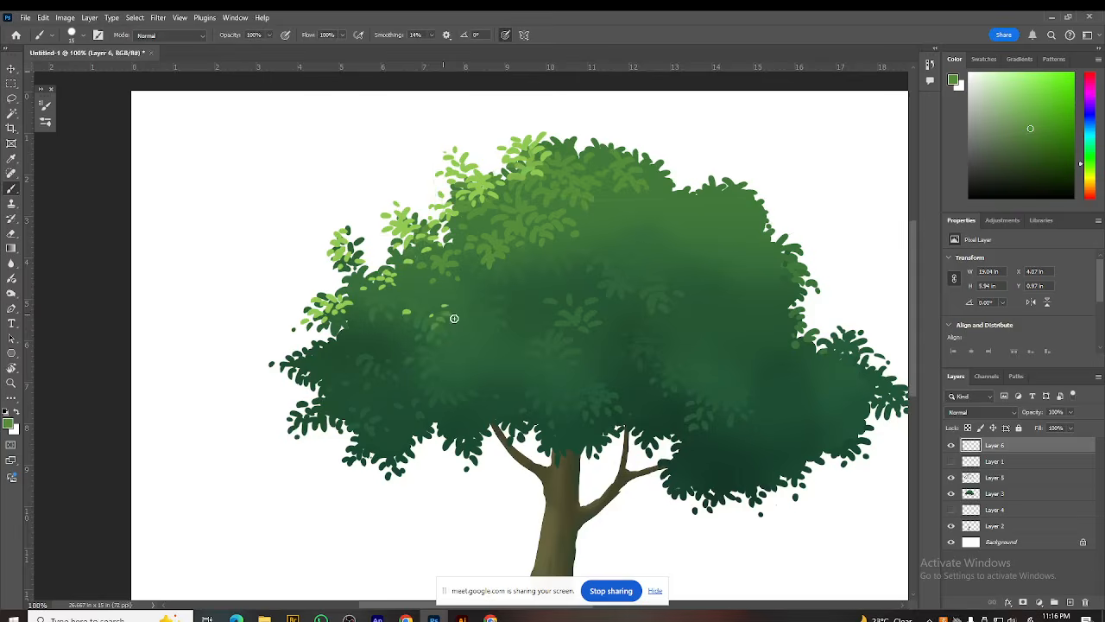
left_click_drag(444, 306, 454, 302)
mouse_move(433, 360)
left_mouse_down()
mouse_move(444, 354)
mouse_move(420, 363)
mouse_move(424, 375)
left_mouse_up()
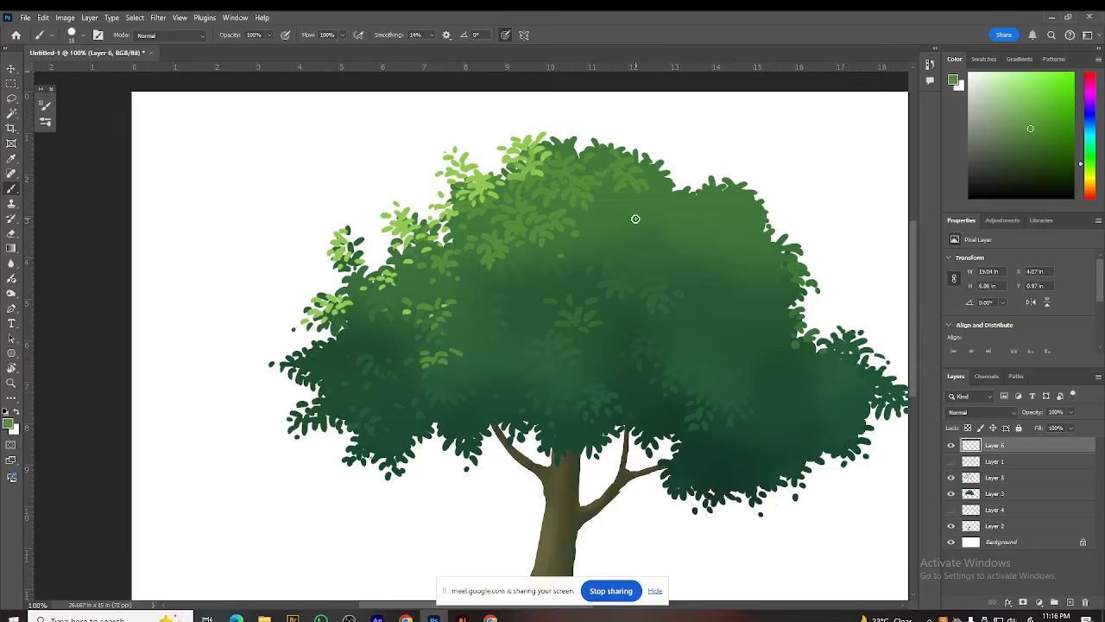
mouse_move(638, 227)
left_mouse_down()
mouse_move(637, 215)
mouse_move(670, 220)
mouse_move(659, 231)
mouse_move(637, 224)
mouse_move(656, 215)
left_mouse_up()
mouse_move(656, 286)
left_mouse_down()
mouse_move(654, 296)
mouse_move(646, 286)
mouse_move(663, 292)
left_mouse_up()
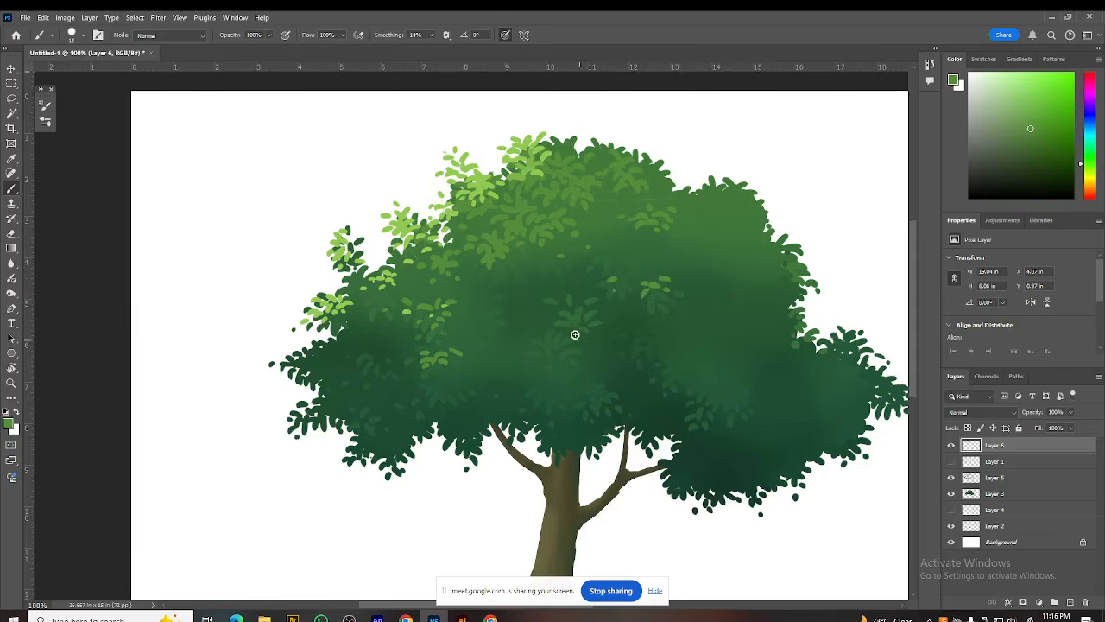
left_click_drag(583, 323, 547, 367)
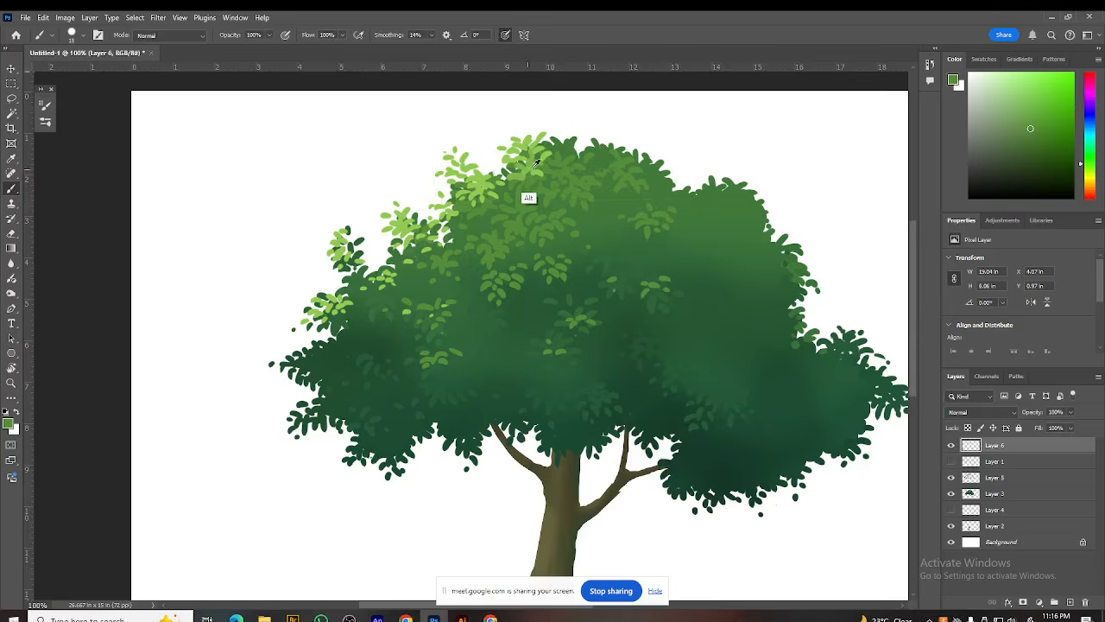
left_click(549, 208, "alt")
left_click_drag(548, 191, 572, 199)
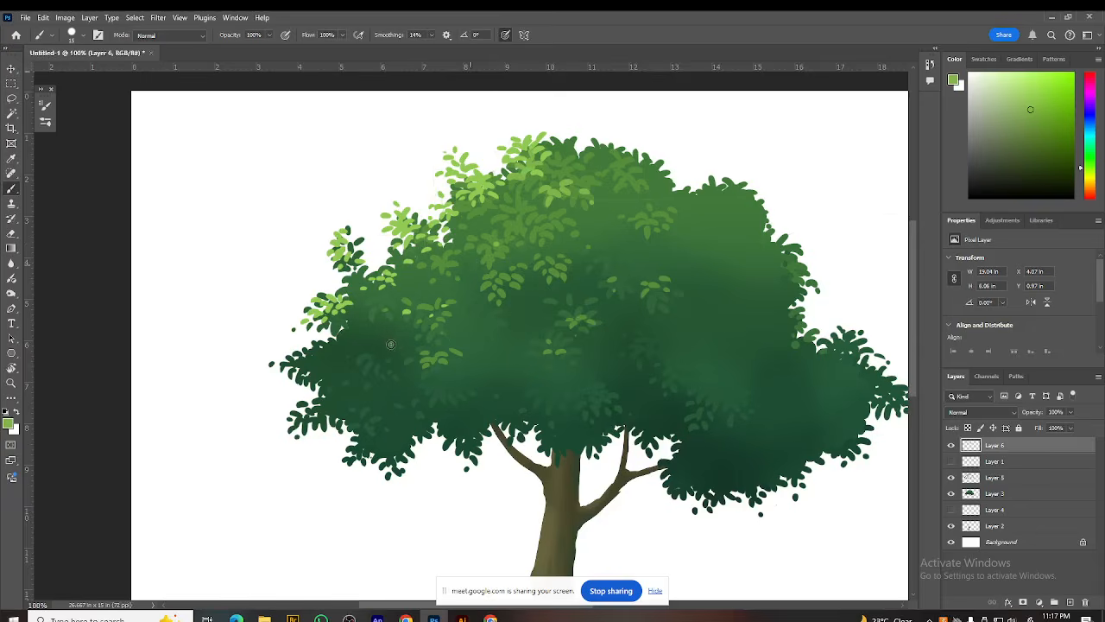
Step: Sample a mid green from the leaves and paint leaf clusters over the canopy's far-left tips
left_click_drag(368, 409, 437, 390)
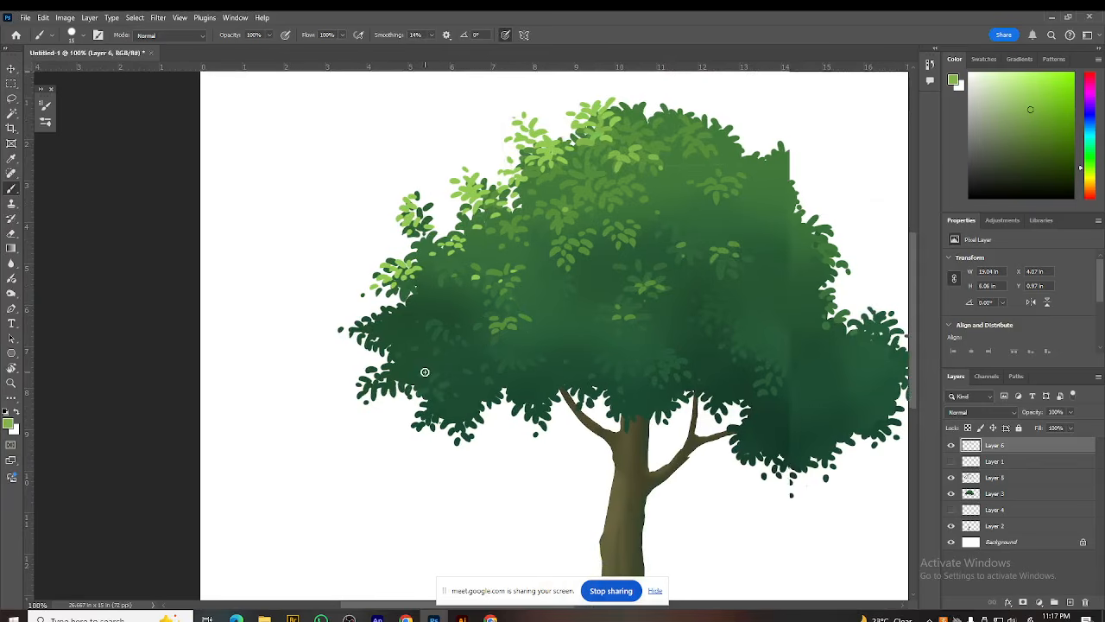
left_click(498, 270, "alt")
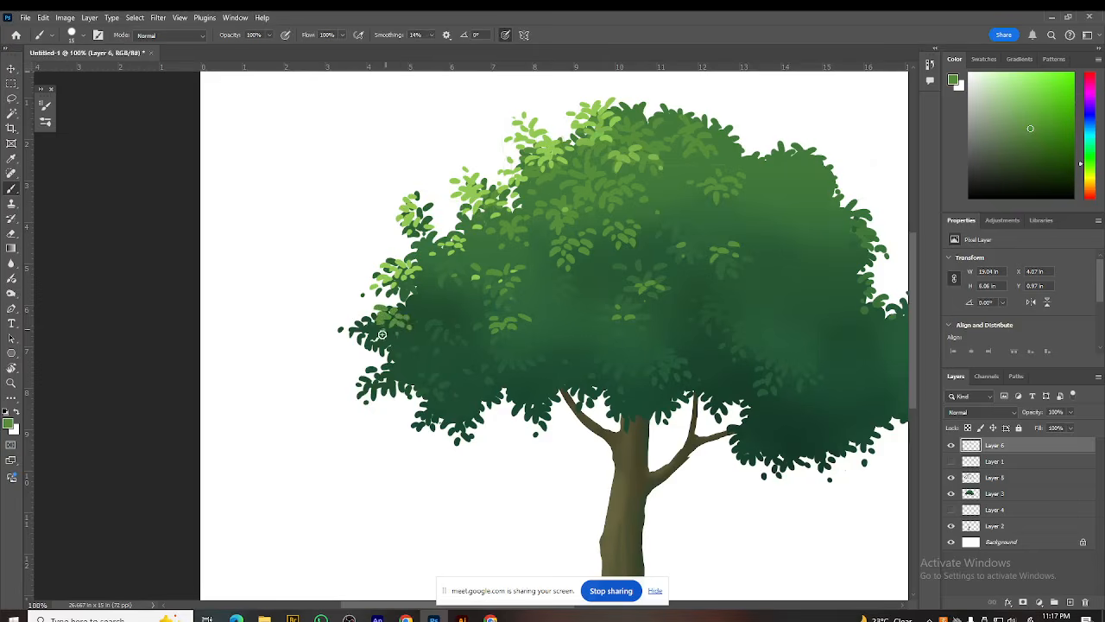
mouse_move(370, 321)
left_mouse_down()
mouse_move(375, 331)
mouse_move(364, 323)
mouse_move(347, 342)
mouse_move(344, 330)
left_mouse_up()
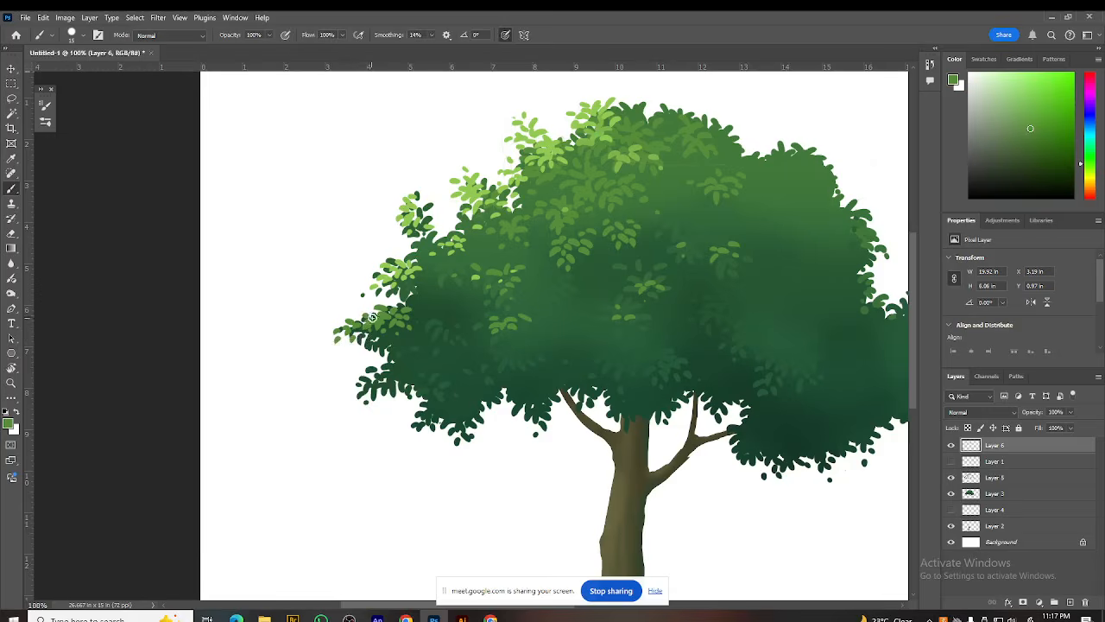
mouse_move(389, 377)
left_mouse_down()
mouse_move(375, 385)
mouse_move(381, 374)
left_mouse_up()
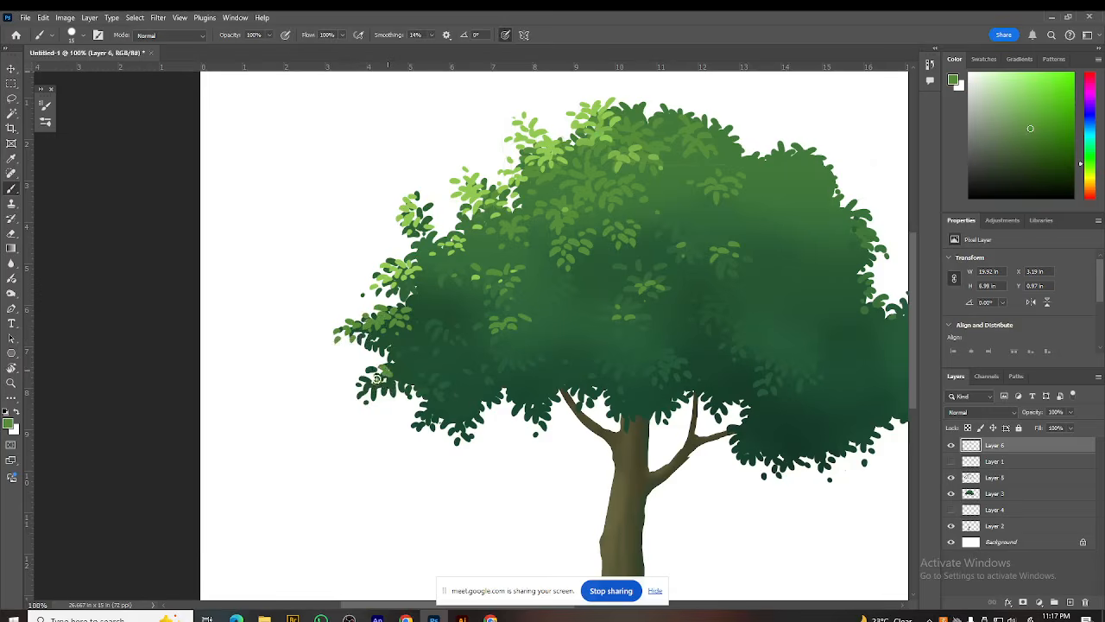
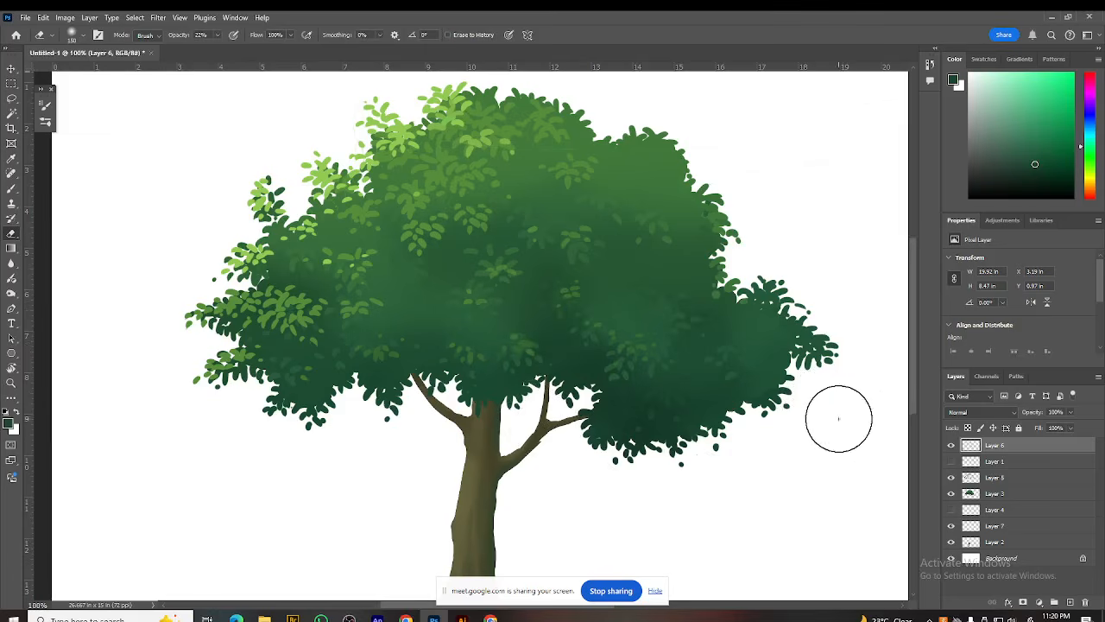
Step: Compare the tree with and without the leaves on Layer 5
left_click(951, 479)
left_click(951, 478)
left_click(950, 478)
left_click(950, 478)
left_click(951, 478)
left_click(951, 479)
Step: Reduce the eraser size to 100 and softly fade the highlight leaves on the canopy's left side at 22% opacity
left_click_drag(576, 410, 550, 400)
key("bracketleft")
key("bracketleft")
mouse_move(296, 343)
left_mouse_down()
mouse_move(265, 318)
mouse_move(313, 328)
mouse_move(343, 310)
mouse_move(236, 319)
mouse_move(283, 335)
mouse_move(321, 300)
left_mouse_up()
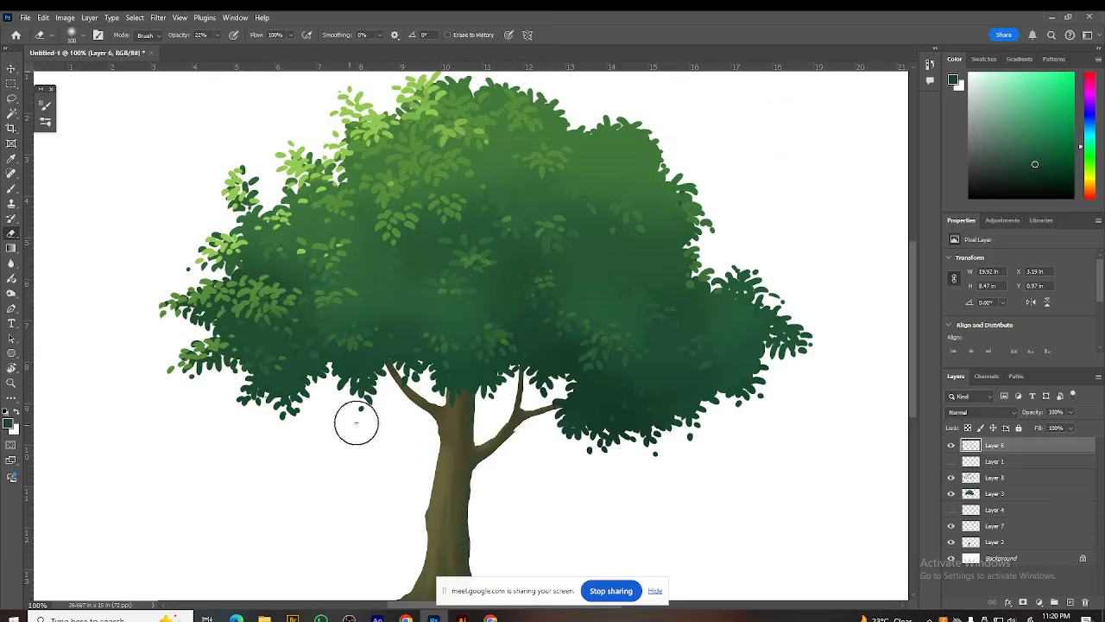
left_click_drag(660, 514, 692, 504)
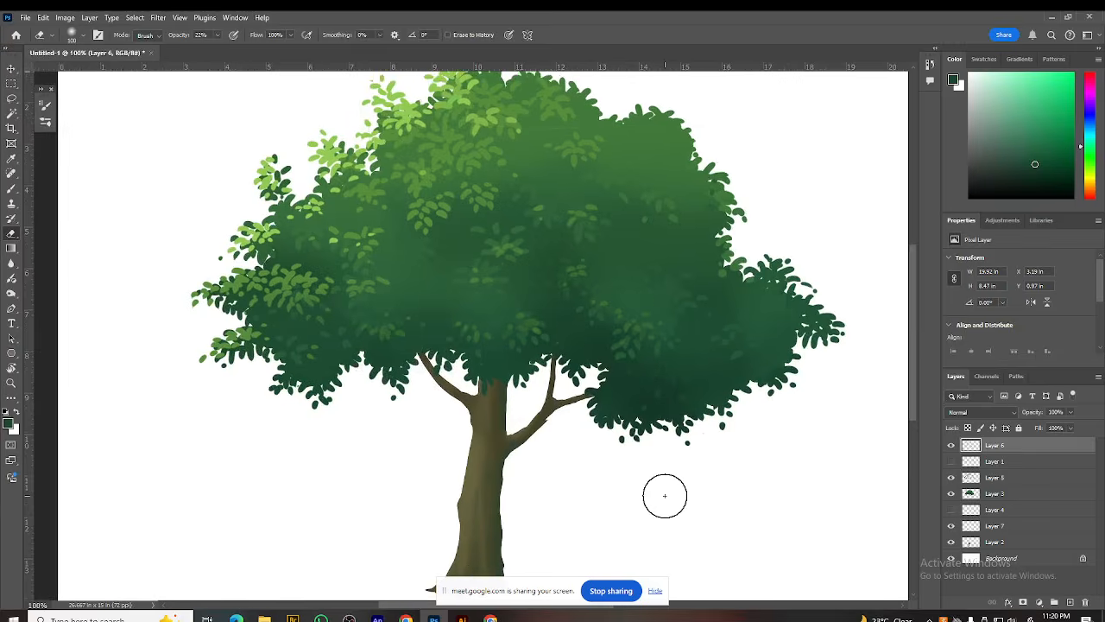
key("ctrl+minus")
left_click_drag(596, 395, 627, 403)
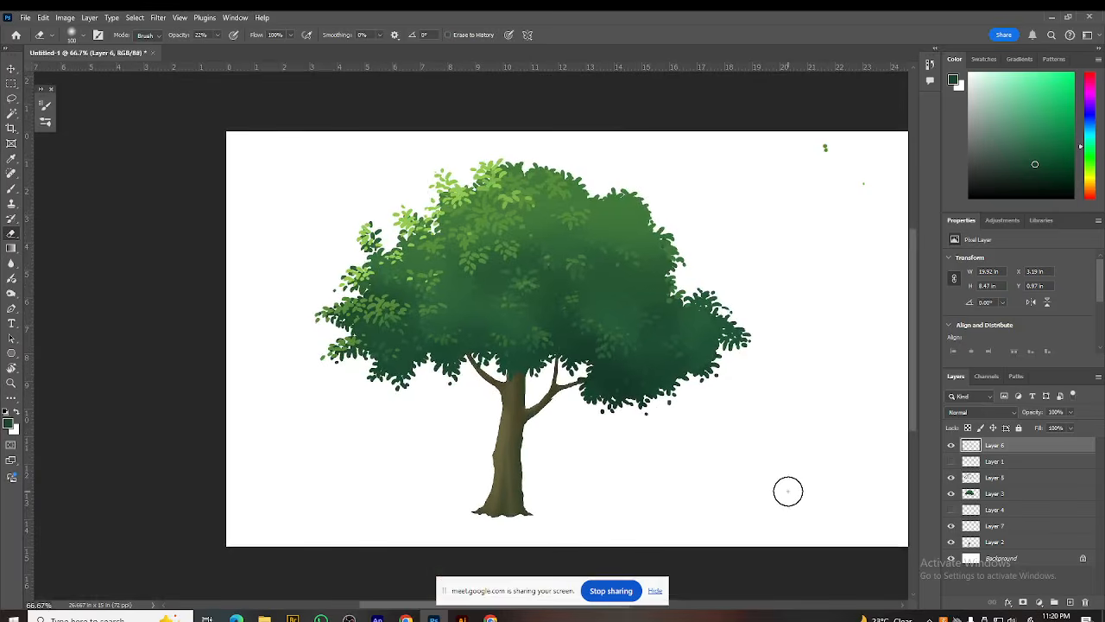
Step: Compare the tree with and without the leaves on Layer 6
key("b")
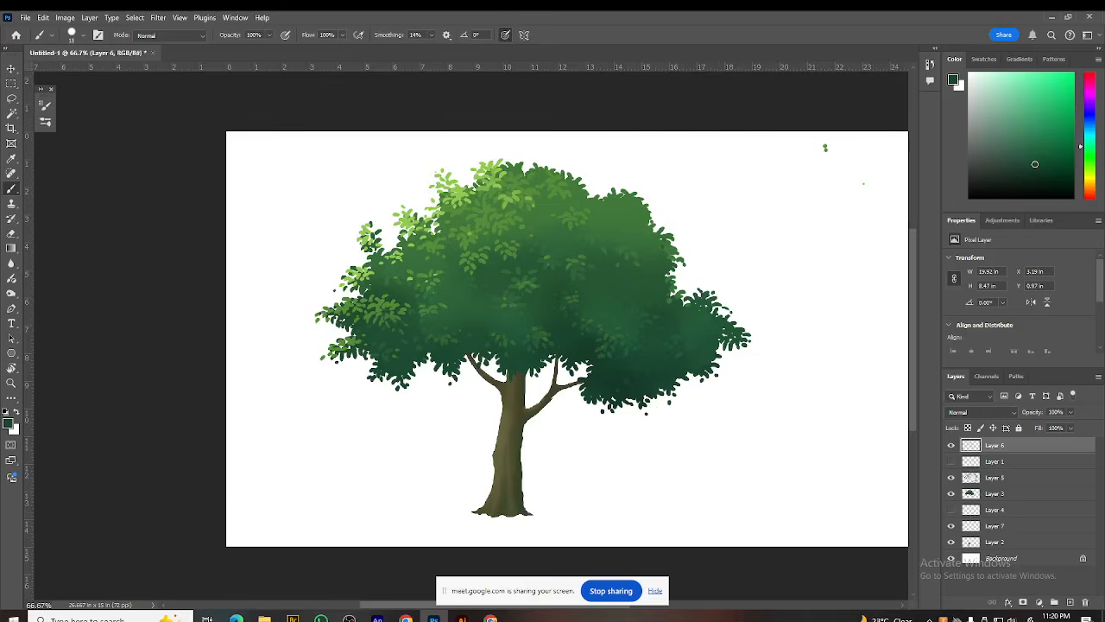
left_click(952, 447)
left_click(951, 446)
left_click(990, 528)
double_click(958, 542)
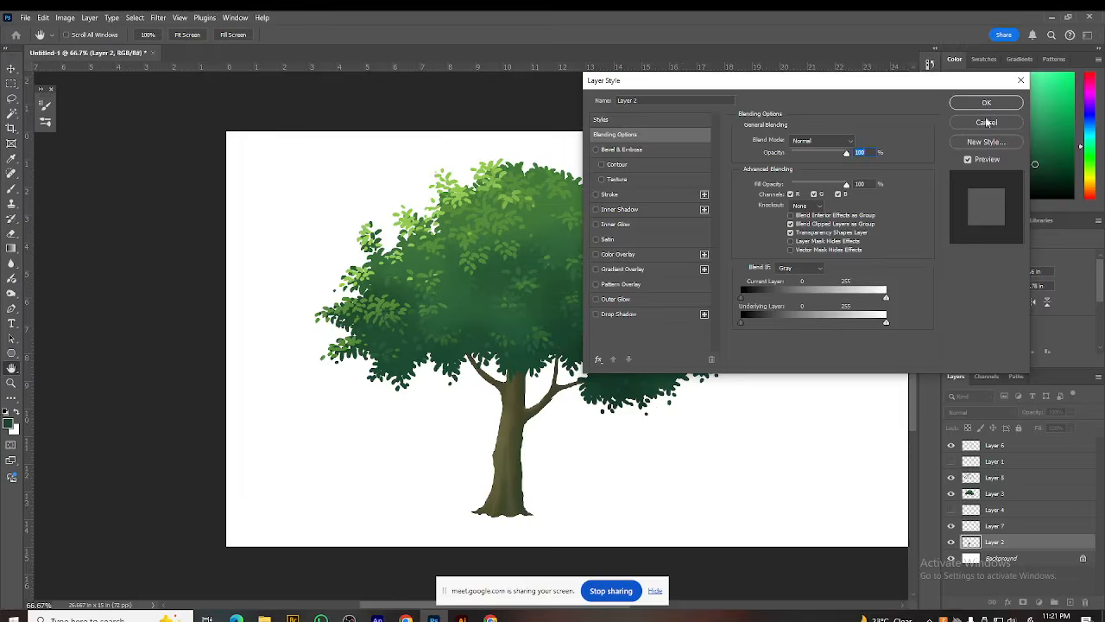
left_click(988, 122)
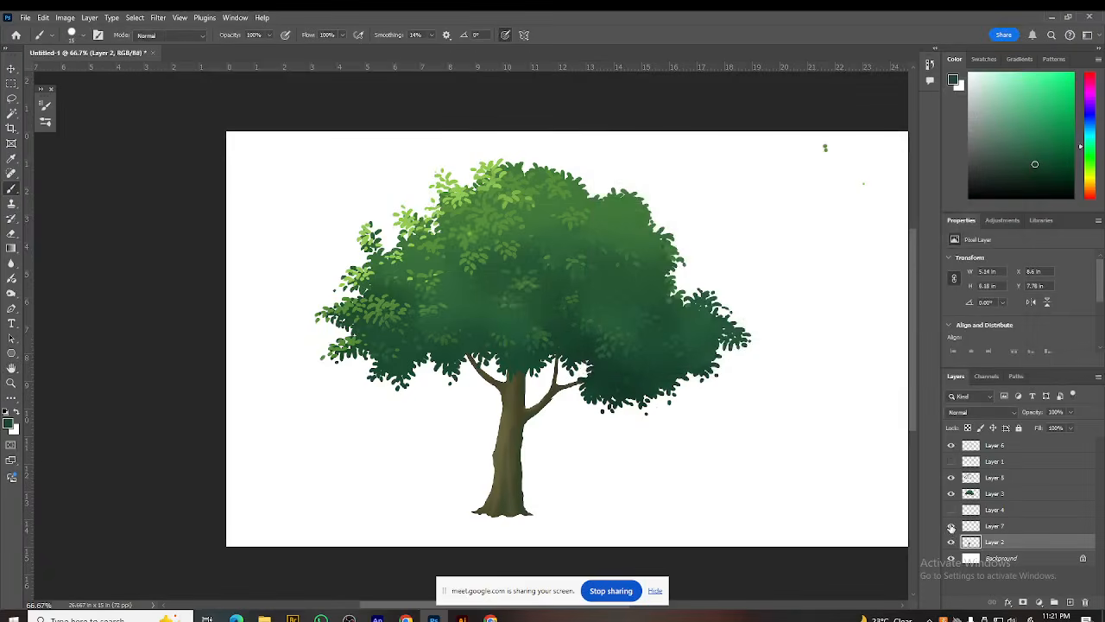
Step: Make Layer 7 active, sample the trunk's lit brown and lighten it to a pale olive for the brush
left_click(951, 527)
left_click(996, 527)
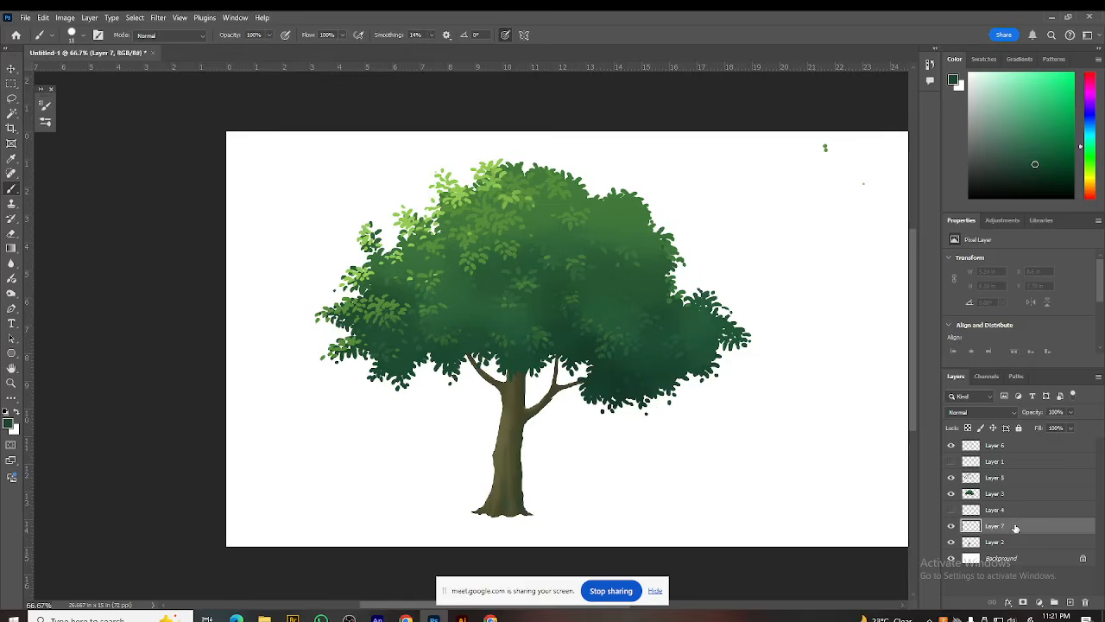
key("ctrl+plus")
left_click_drag(557, 395, 525, 295)
key("ctrl+plus")
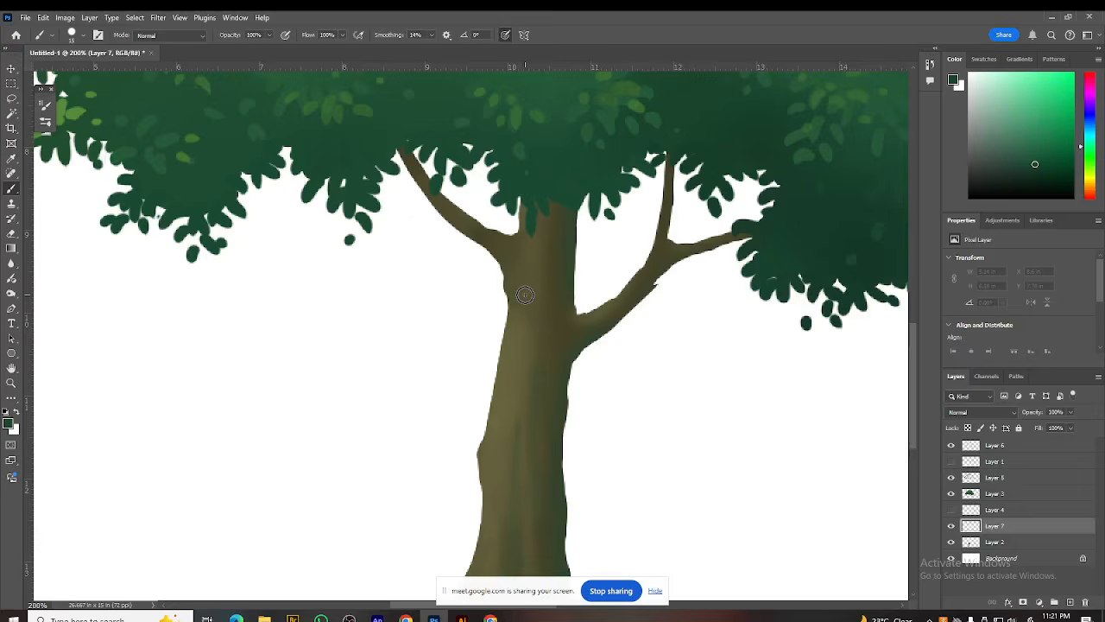
left_click_drag(476, 374, 504, 373)
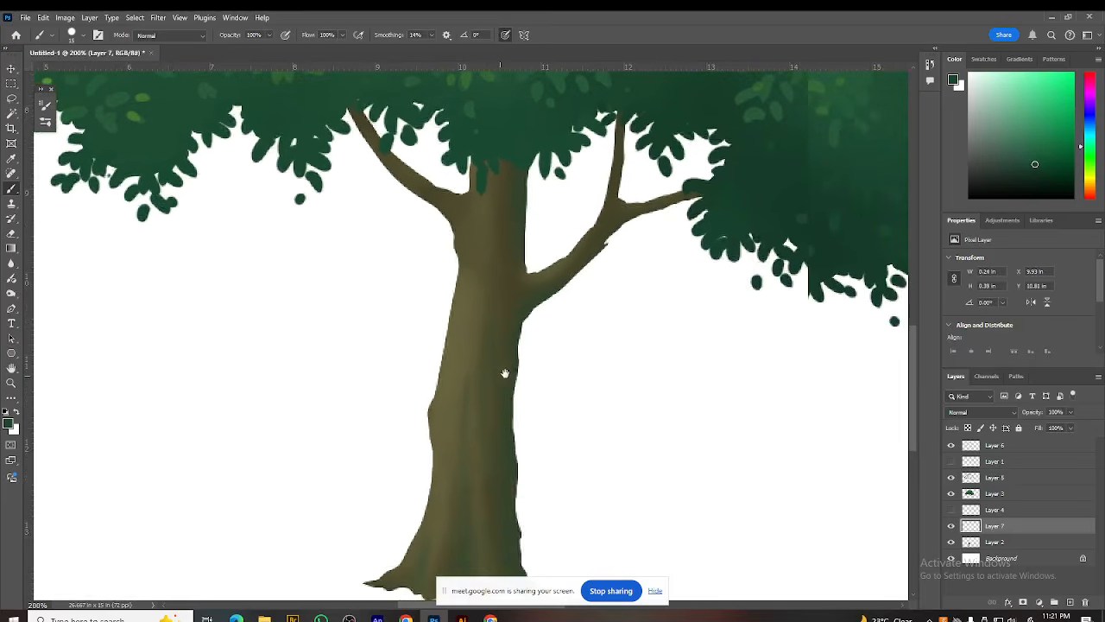
left_click(448, 373, "alt")
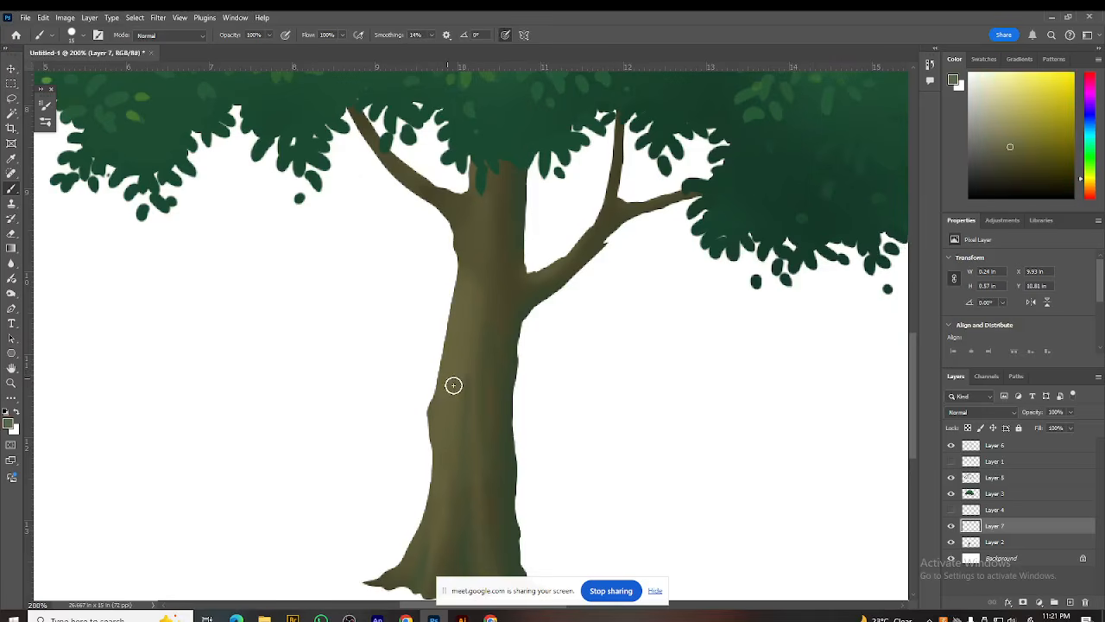
left_click_drag(1010, 145, 1012, 139)
Step: Paint thin olive bark highlights with a smaller brush along the trunk's left side, from below the left branch to the root flare
left_click_drag(455, 320, 443, 389)
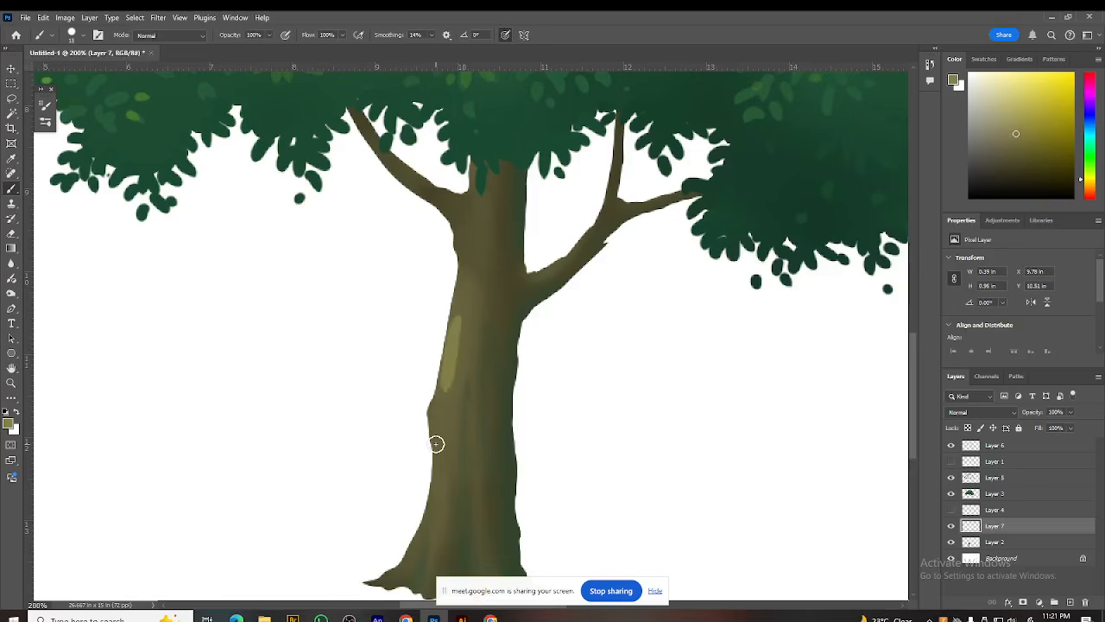
key("ctrl+z")
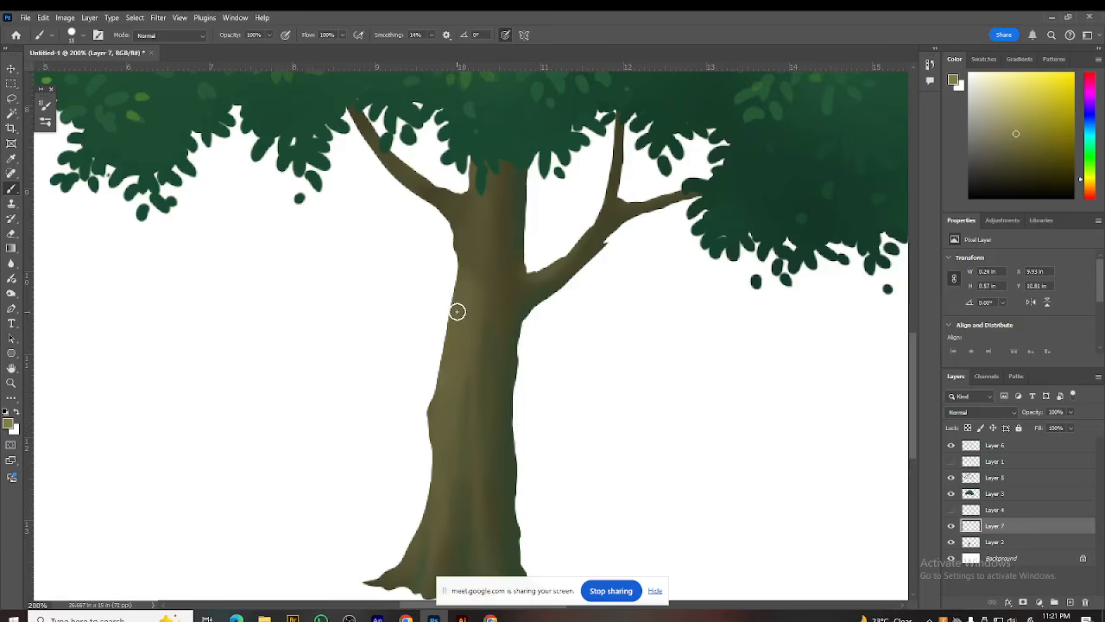
left_click_drag(459, 283, 447, 387)
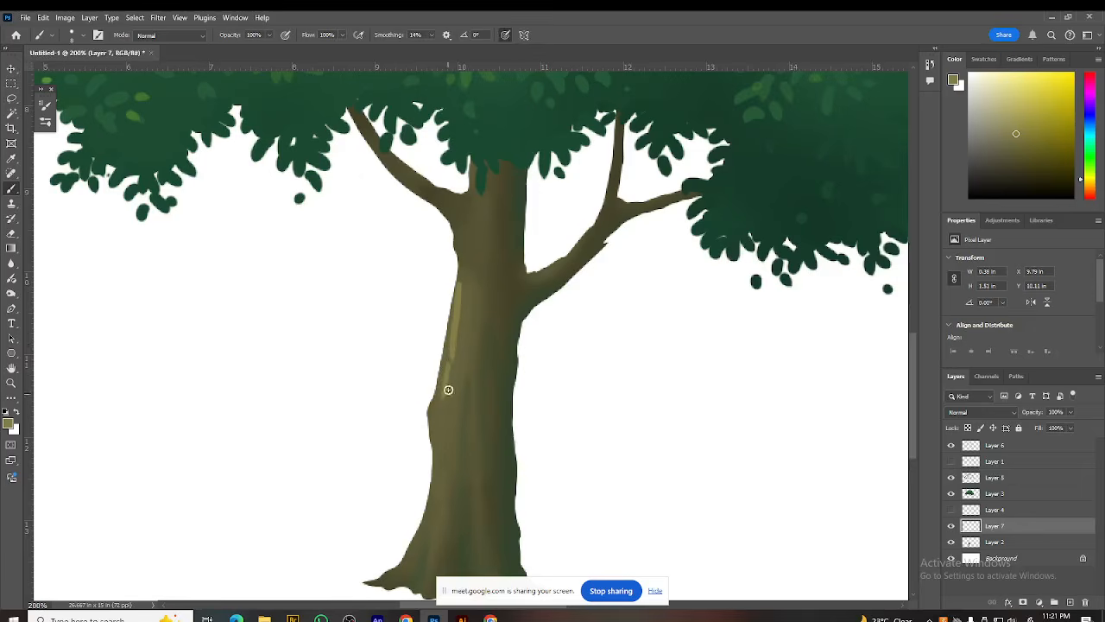
mouse_move(464, 333)
left_mouse_down()
mouse_move(440, 403)
mouse_move(453, 409)
left_mouse_up()
mouse_move(471, 447)
left_mouse_down()
mouse_move(540, 281)
mouse_move(503, 317)
mouse_move(507, 254)
mouse_move(501, 359)
mouse_move(505, 285)
mouse_move(510, 322)
left_mouse_up()
mouse_move(517, 258)
left_mouse_down()
mouse_move(516, 325)
mouse_move(505, 372)
mouse_move(505, 317)
mouse_move(500, 327)
mouse_move(492, 377)
left_mouse_up()
left_click_drag(513, 307, 498, 438)
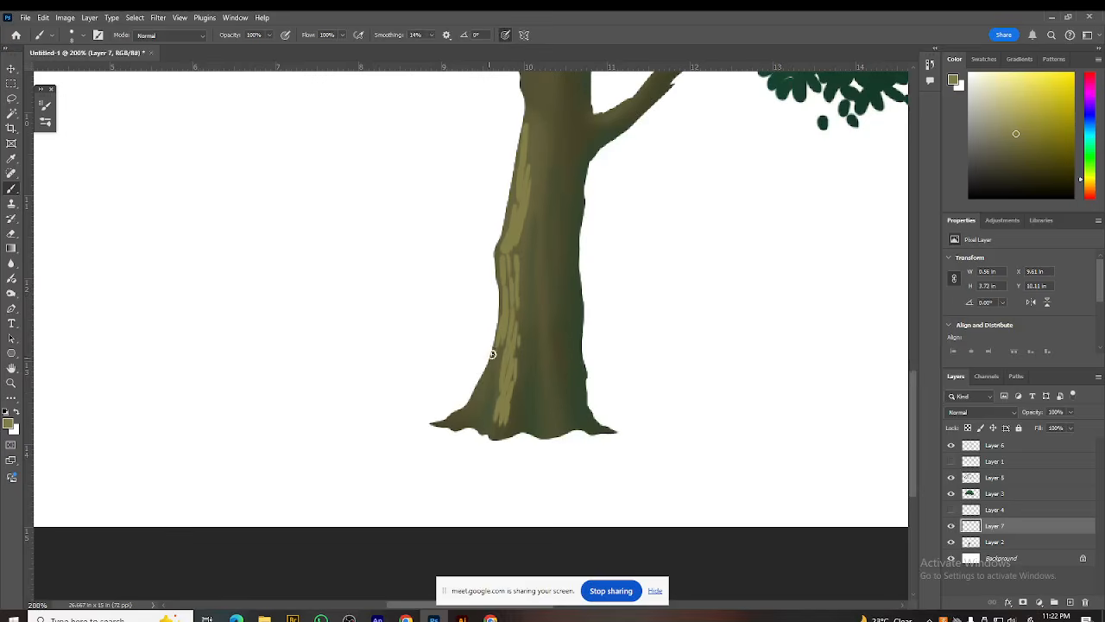
mouse_move(487, 375)
left_mouse_down()
mouse_move(469, 410)
mouse_move(500, 360)
left_mouse_up()
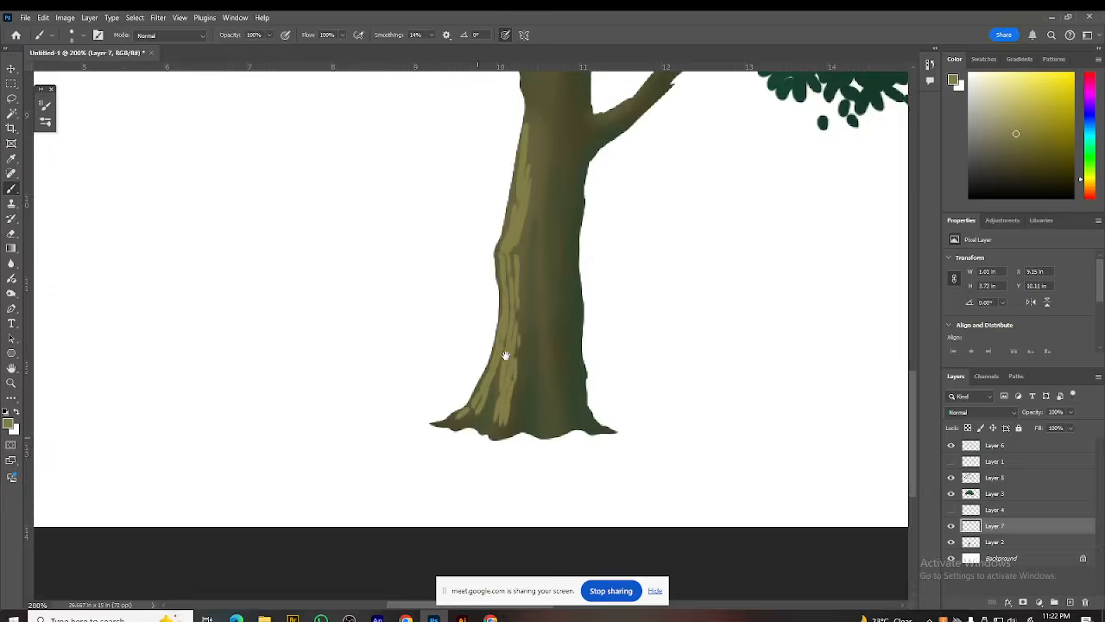
left_click_drag(506, 354, 477, 437)
mouse_move(498, 222)
left_mouse_down()
mouse_move(498, 150)
mouse_move(504, 199)
mouse_move(513, 168)
mouse_move(500, 251)
left_mouse_up()
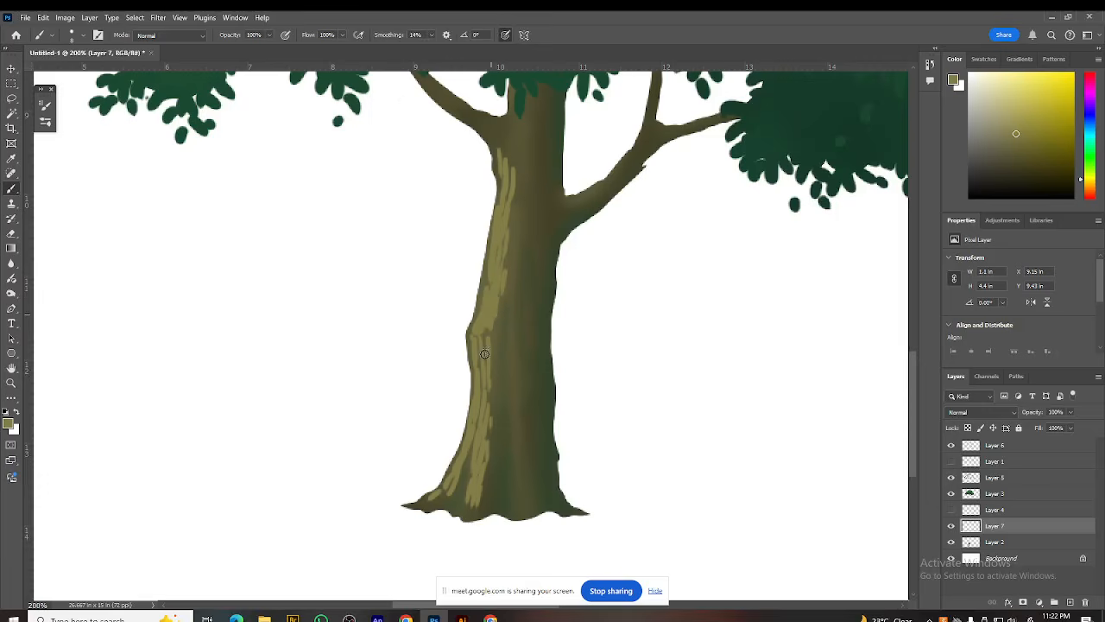
Step: Add short olive highlight dabs down the middle of the trunk and over the roots at its base
left_click_drag(509, 257, 508, 268)
left_click_drag(508, 328, 515, 419)
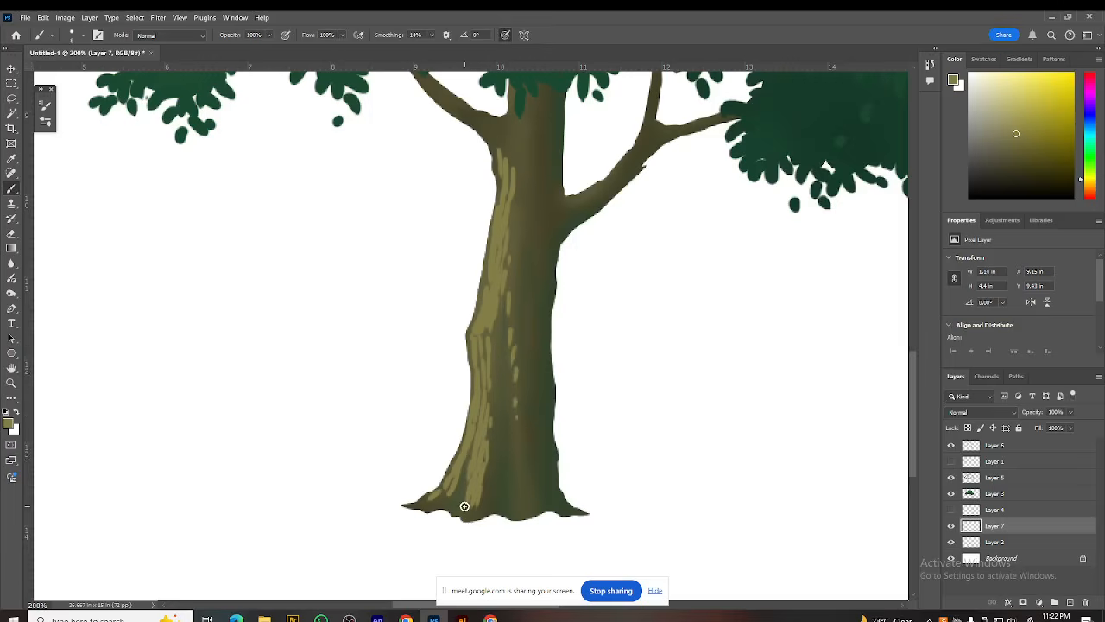
left_click_drag(486, 494, 487, 509)
left_click_drag(491, 430, 492, 437)
left_click(491, 421)
left_click(494, 401)
left_click_drag(476, 504, 418, 504)
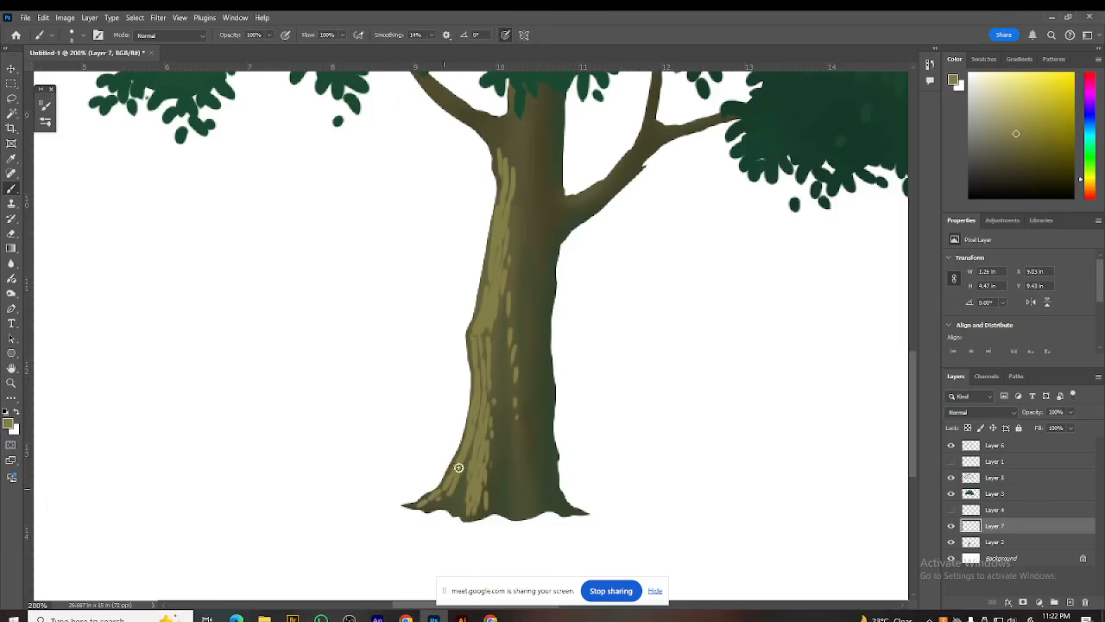
left_click_drag(518, 399, 521, 500)
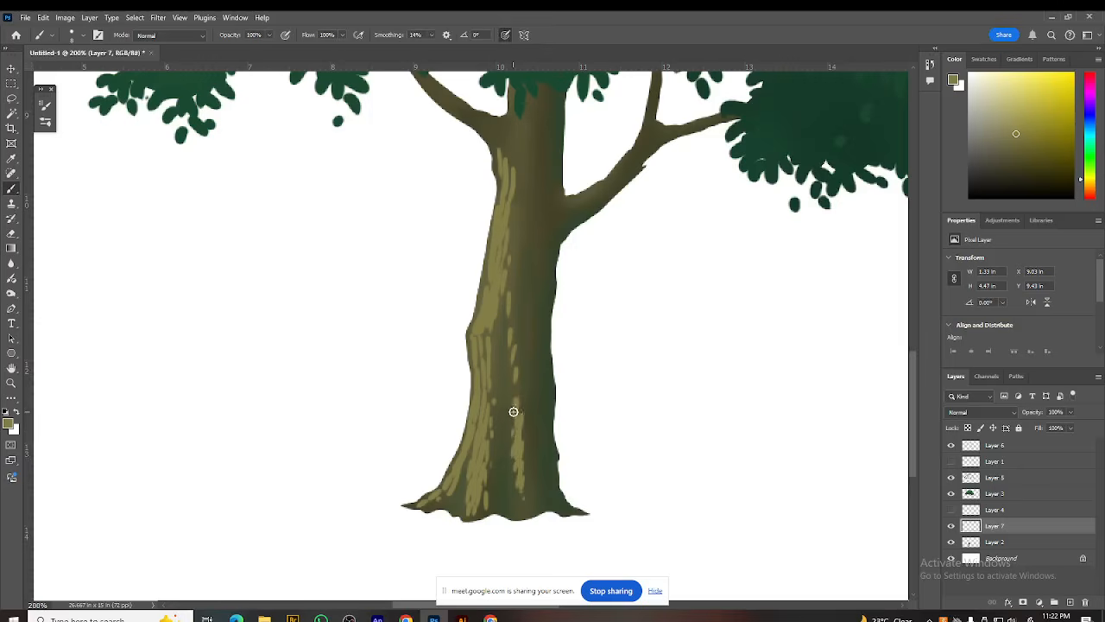
left_click(524, 500)
Step: Paint olive highlights on the trunk just below the canopy and along the upper edge of the left branch
scroll(527, 379, "up", 2)
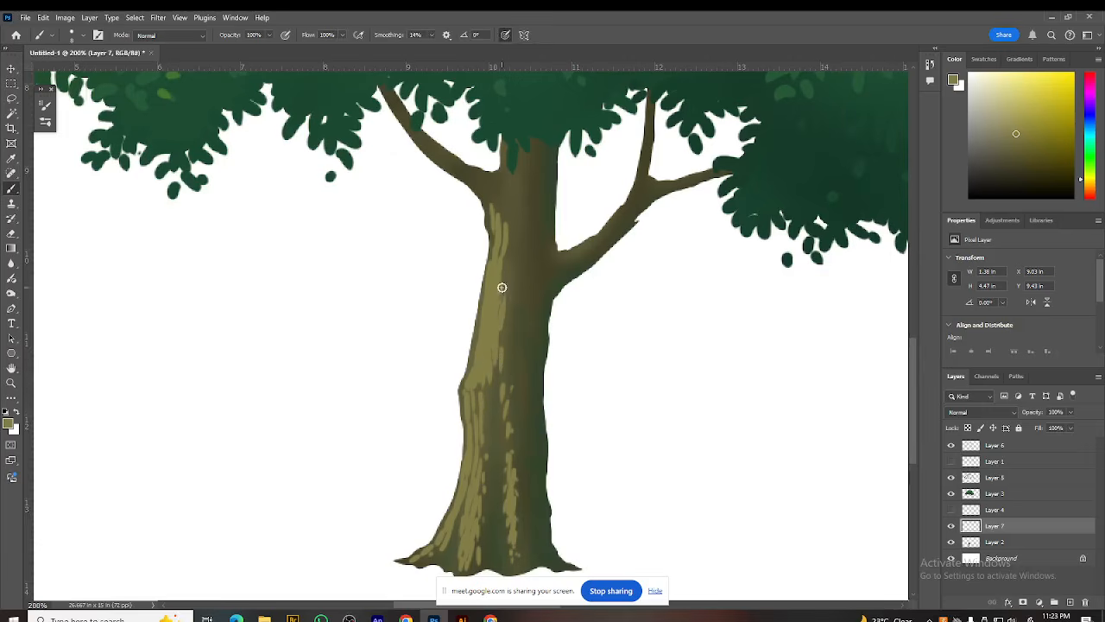
mouse_move(506, 214)
left_mouse_down()
mouse_move(507, 234)
mouse_move(505, 211)
mouse_move(515, 208)
mouse_move(510, 250)
left_mouse_up()
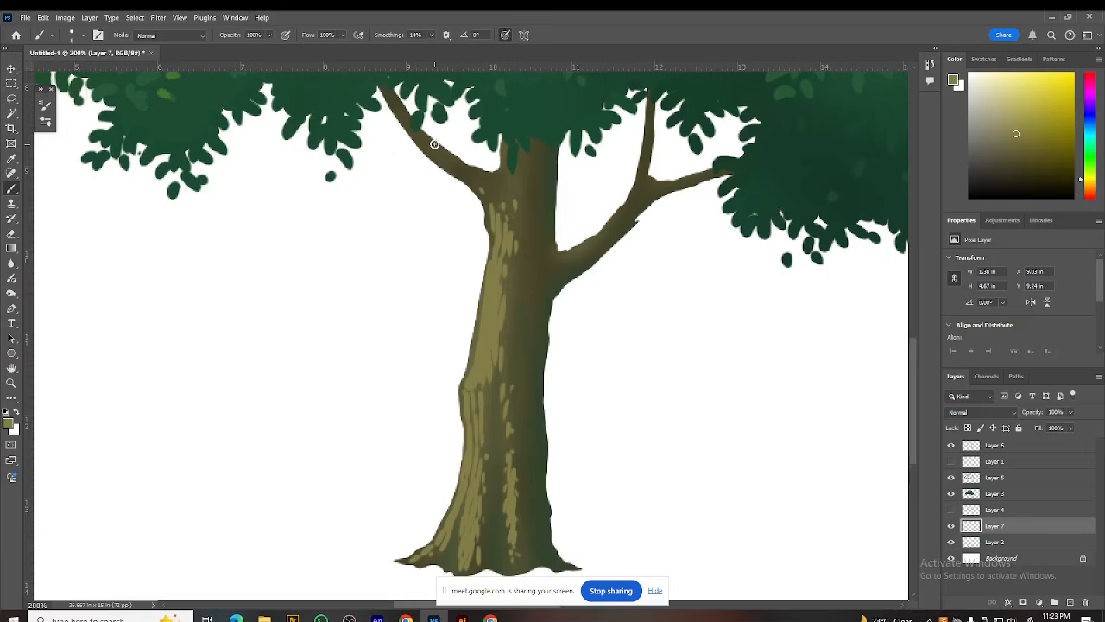
left_click_drag(423, 133, 491, 176)
left_click_drag(398, 100, 423, 131)
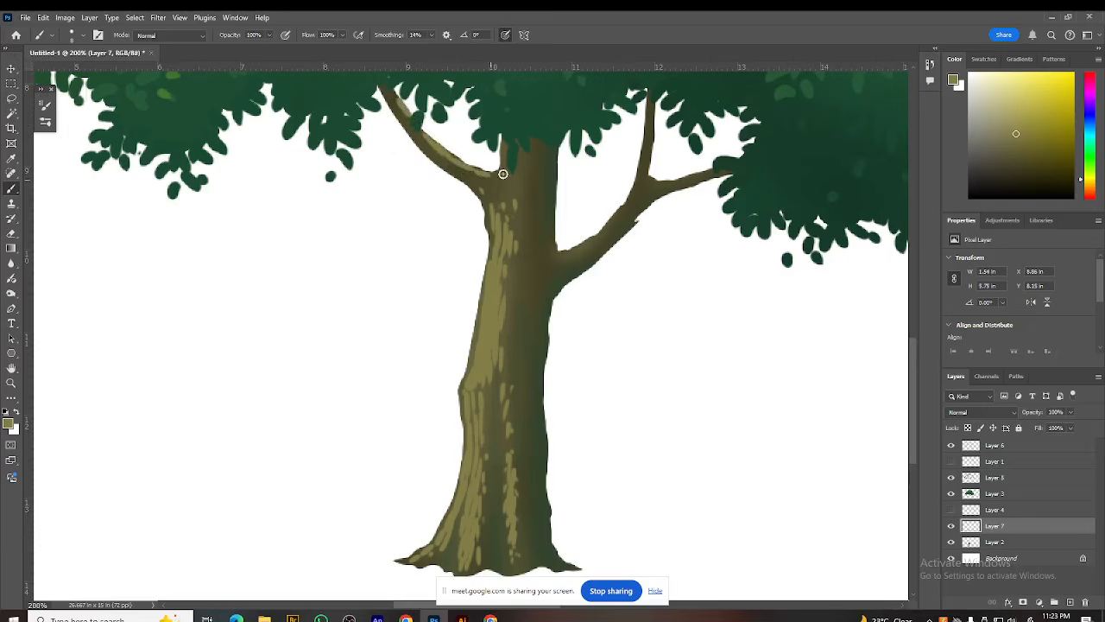
Step: Paint olive highlights along the upper edge of the right branch and both of its forks
left_click_drag(526, 249, 485, 355)
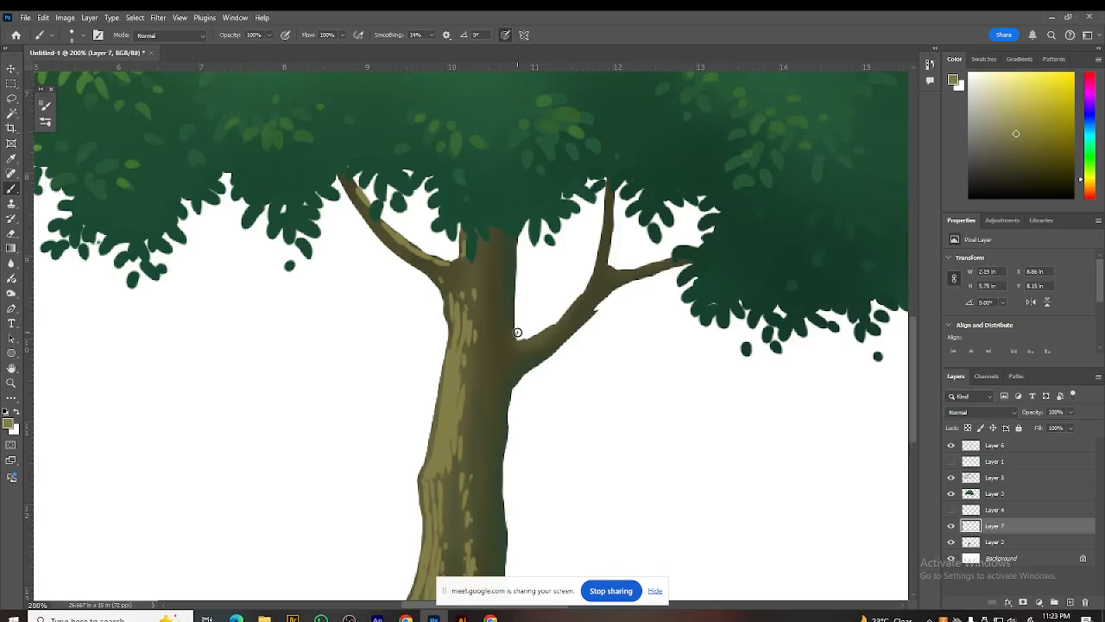
left_click_drag(518, 348, 574, 307)
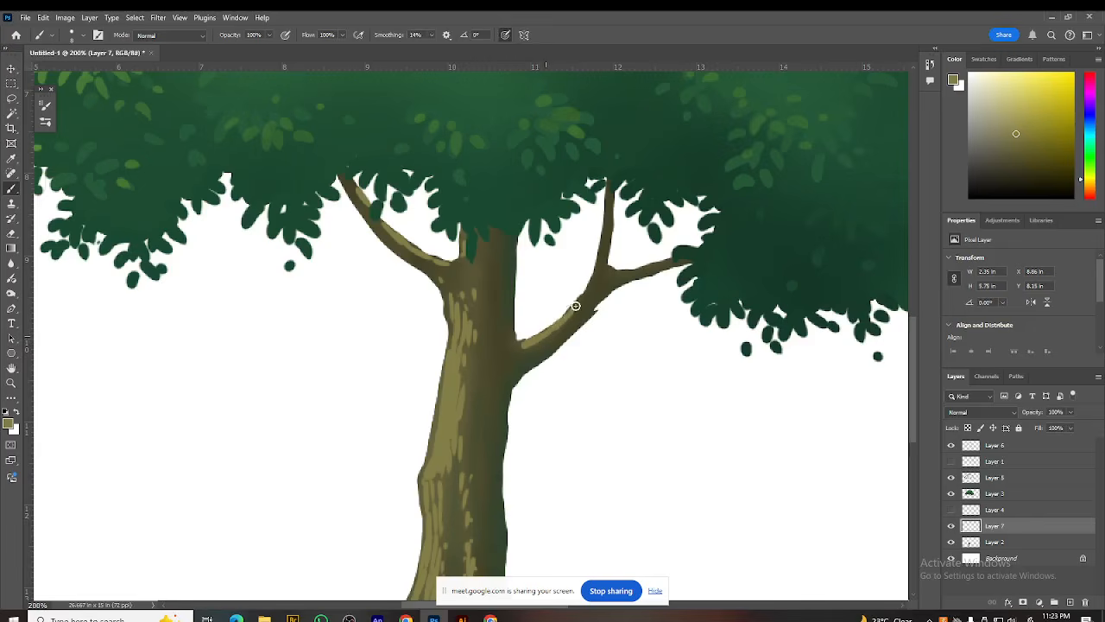
mouse_move(602, 234)
left_mouse_down()
mouse_move(561, 338)
mouse_move(567, 317)
mouse_move(534, 356)
mouse_move(523, 343)
mouse_move(496, 352)
left_mouse_up()
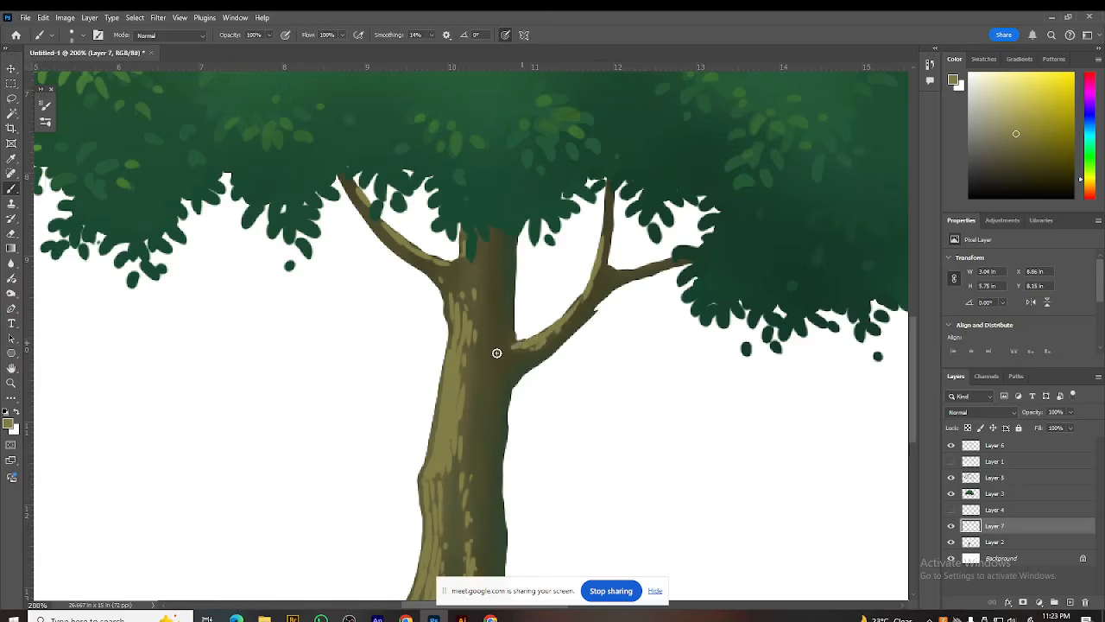
left_click_drag(622, 271, 706, 243)
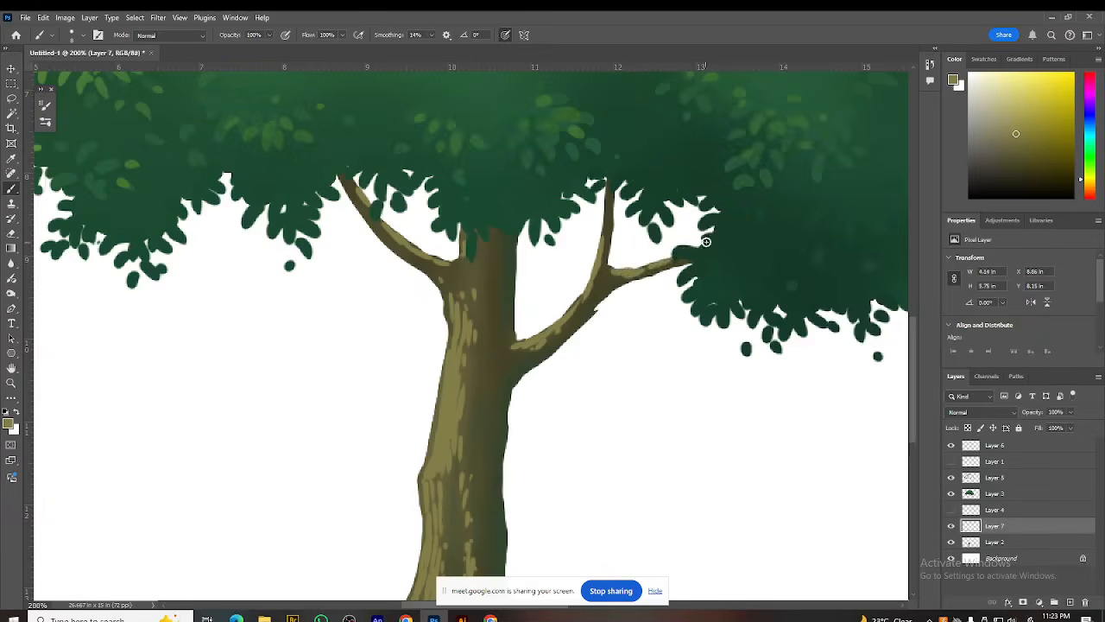
left_click_drag(606, 212, 608, 183)
Step: Softly fade the bark highlights down the trunk with the Eraser at 22% opacity
left_click_drag(545, 457, 528, 316)
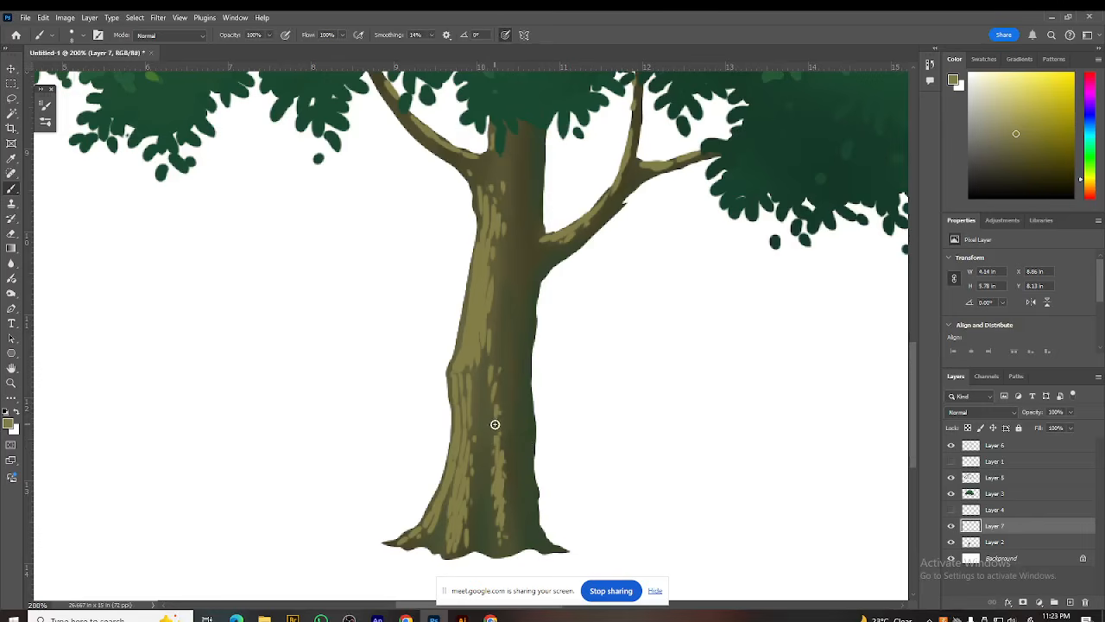
key("e")
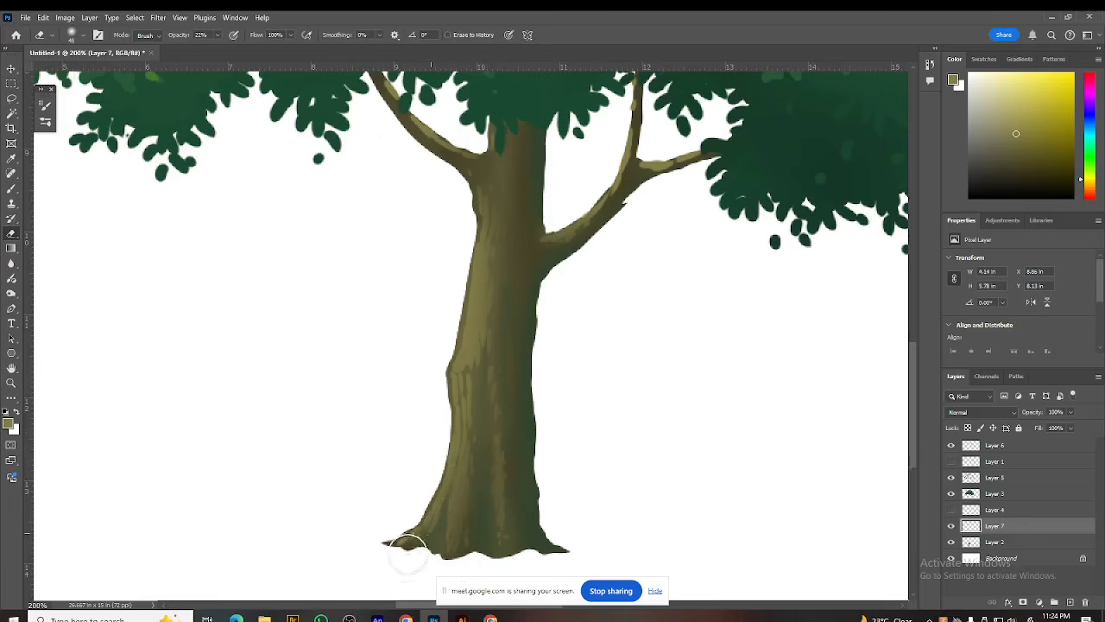
left_click_drag(485, 532, 465, 573)
left_click_drag(578, 459, 590, 435)
Step: Sample the trunk's shadow colour, darken it and paint thin dark strokes down the trunk's right edge
key("b")
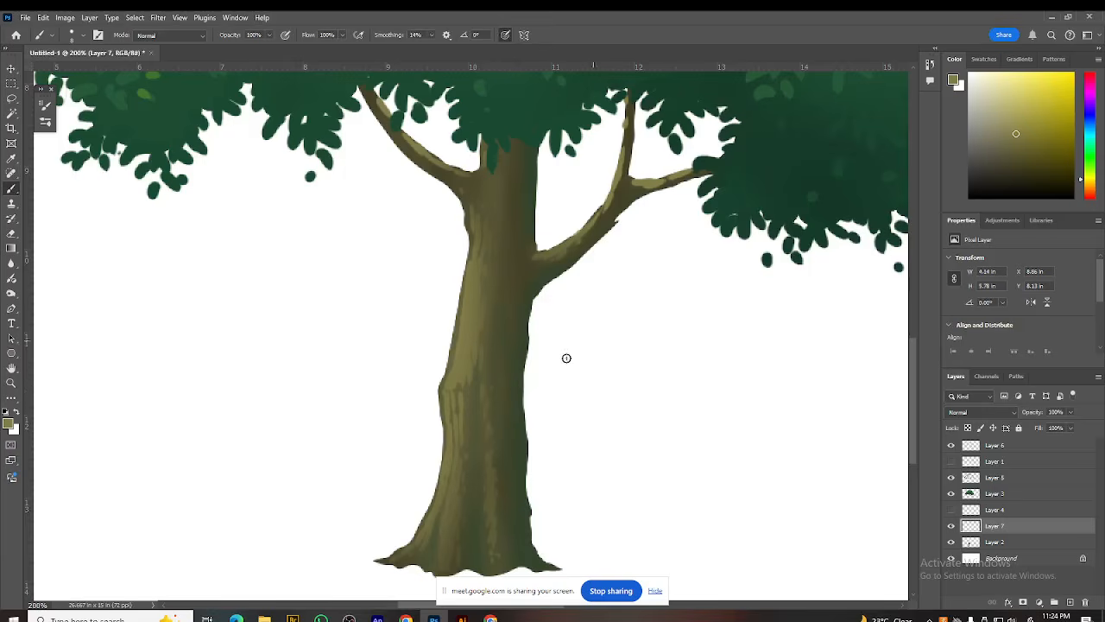
left_click(523, 409, "alt")
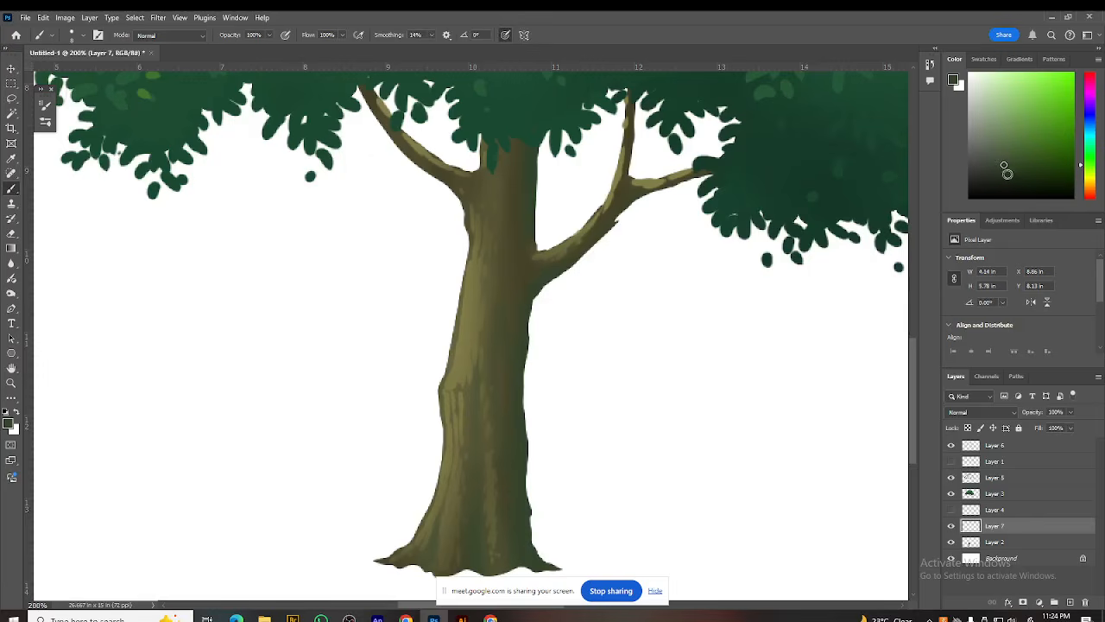
left_click(1004, 178)
left_click_drag(524, 343, 527, 533)
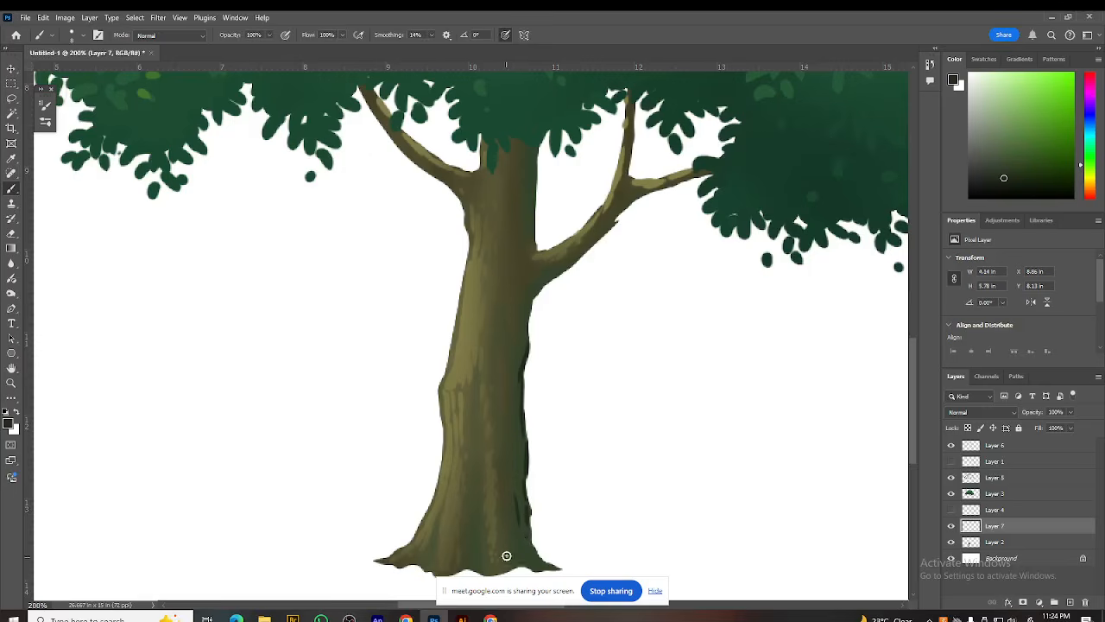
Step: Add a new layer above Layer 7 and paint short dark bark marks along the trunk's shaded right side
left_click(951, 526)
left_click(952, 525)
left_click(1070, 602)
mouse_move(521, 456)
left_mouse_down()
mouse_move(523, 535)
mouse_move(516, 509)
mouse_move(517, 519)
mouse_move(531, 552)
mouse_move(507, 546)
mouse_move(507, 535)
mouse_move(513, 565)
mouse_move(511, 462)
left_mouse_up()
left_click_drag(512, 416, 513, 473)
left_click_drag(511, 376, 519, 381)
mouse_move(523, 322)
left_mouse_down()
mouse_move(523, 308)
mouse_move(523, 345)
mouse_move(520, 316)
left_mouse_up()
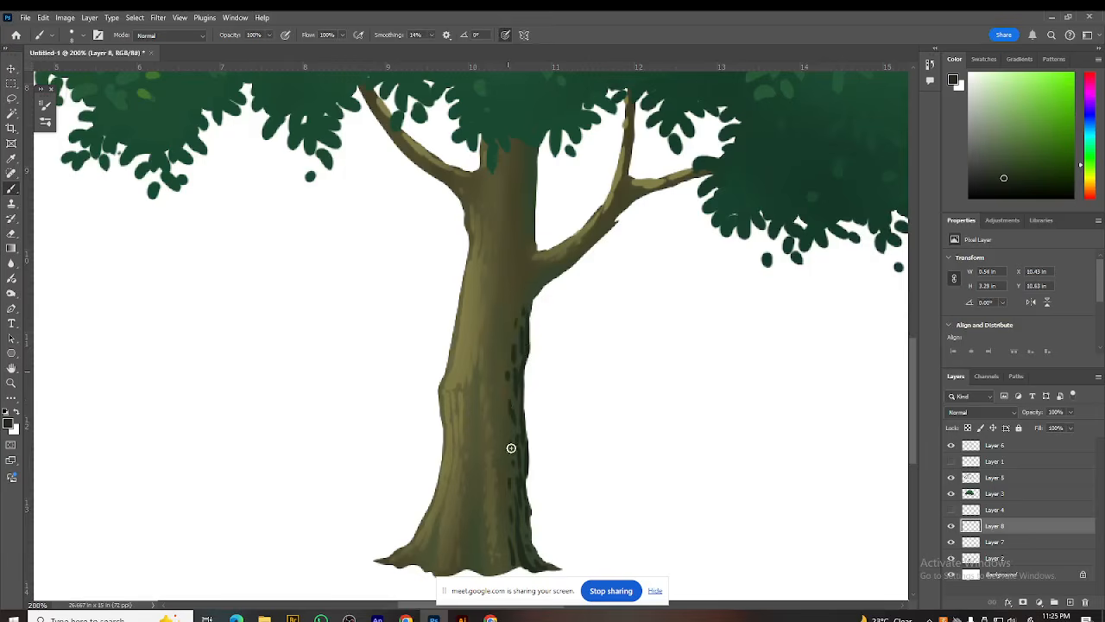
Step: Paint dark crevice strokes between the roots at the middle and left of the trunk's base
mouse_move(504, 531)
left_mouse_down()
mouse_move(506, 549)
mouse_move(469, 552)
left_mouse_up()
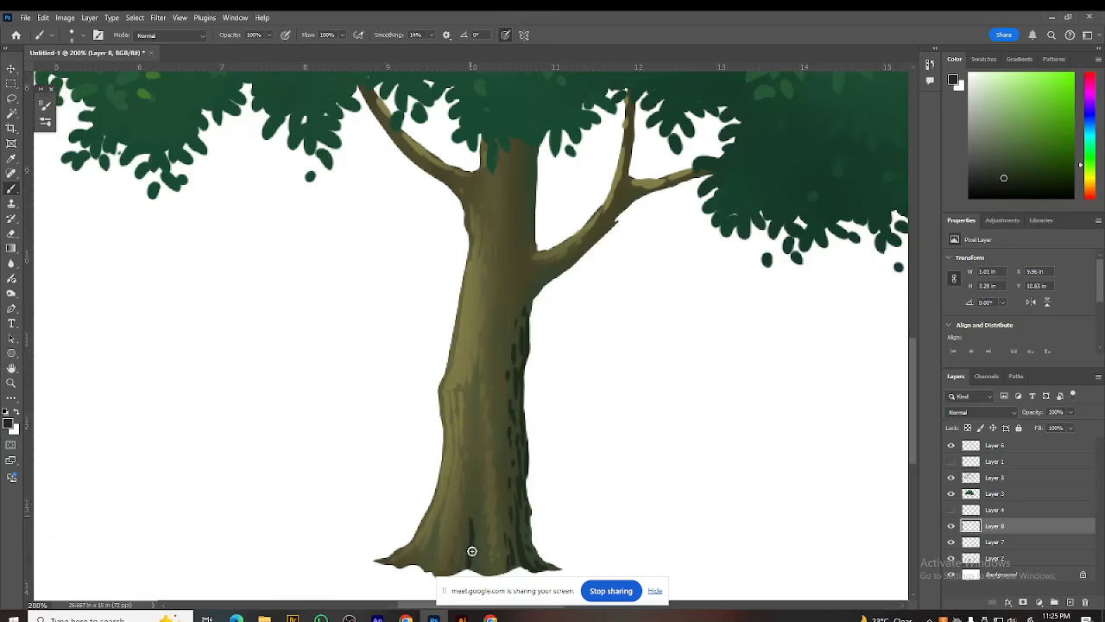
mouse_move(471, 517)
left_mouse_down()
mouse_move(473, 435)
mouse_move(463, 565)
mouse_move(475, 557)
mouse_move(483, 571)
mouse_move(454, 562)
left_mouse_up()
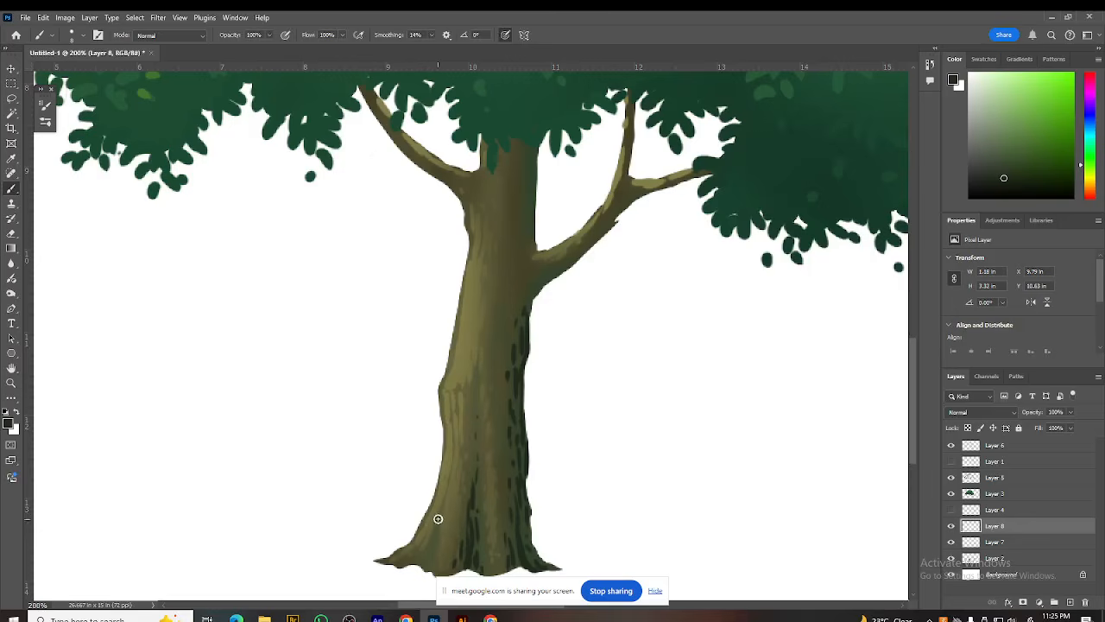
left_click_drag(432, 547, 431, 570)
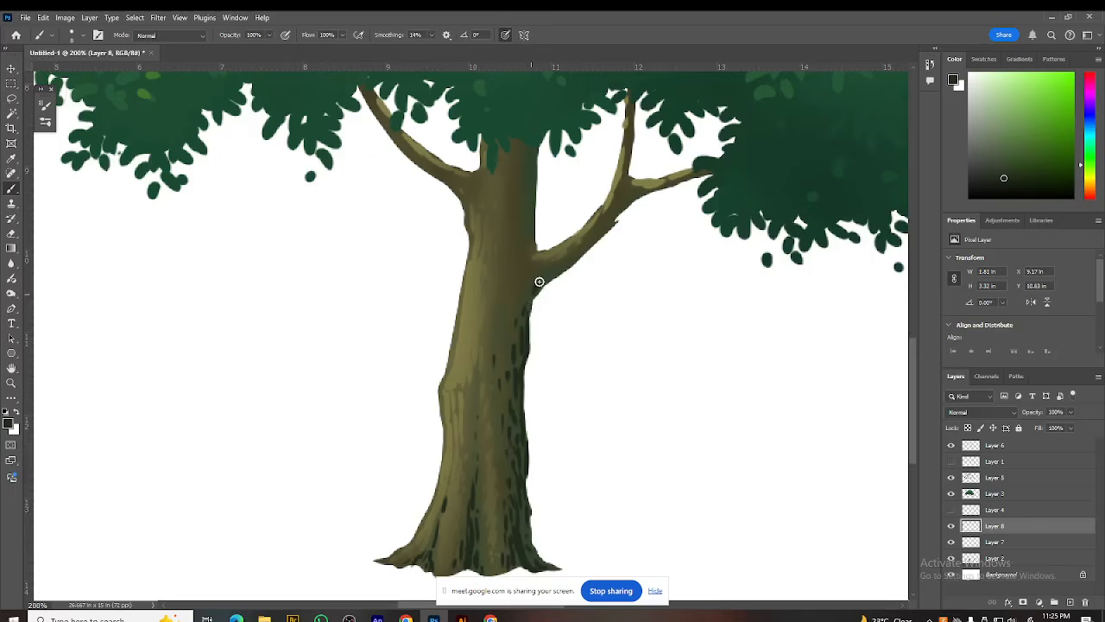
Step: Paint dark shading strokes under the right branch and its fork, and down the upper trunk's right edge
left_click_drag(545, 272, 588, 244)
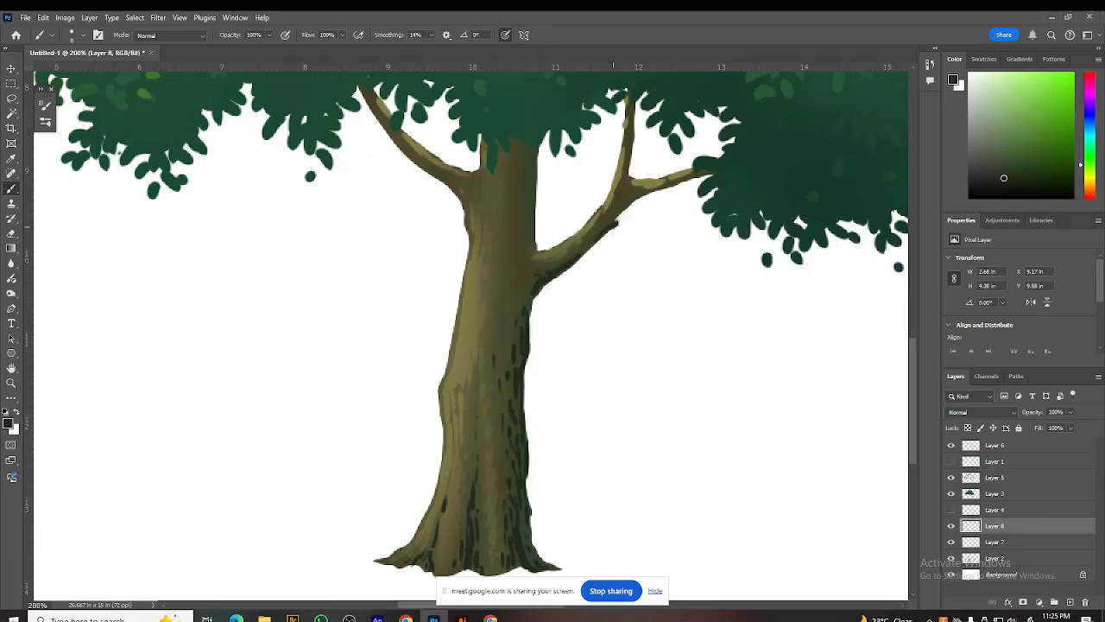
left_click_drag(614, 219, 656, 187)
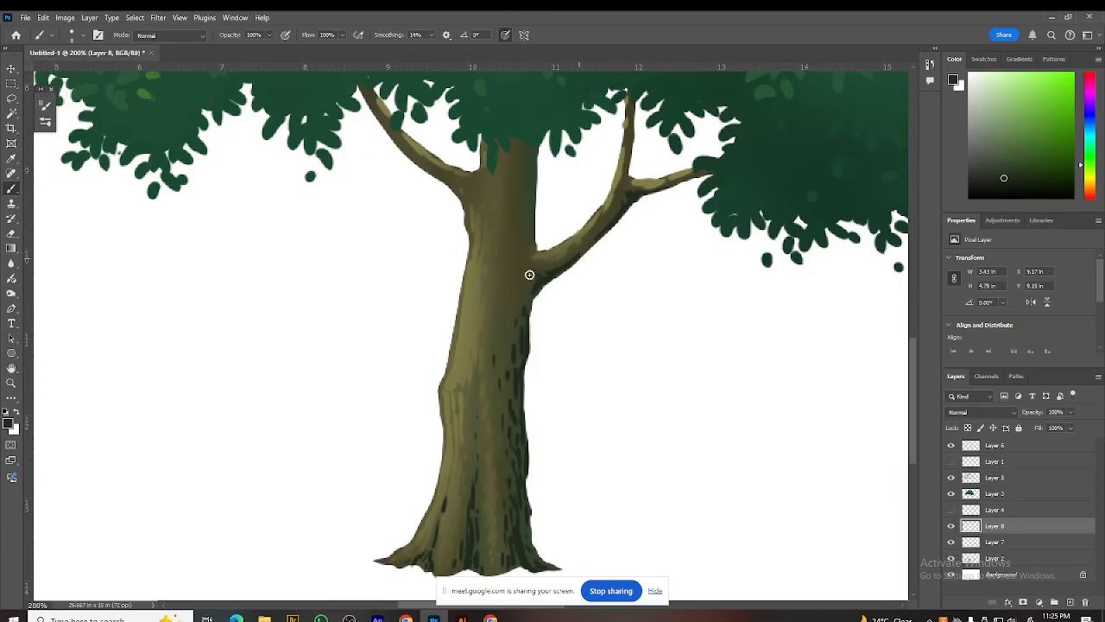
left_click_drag(521, 226, 535, 150)
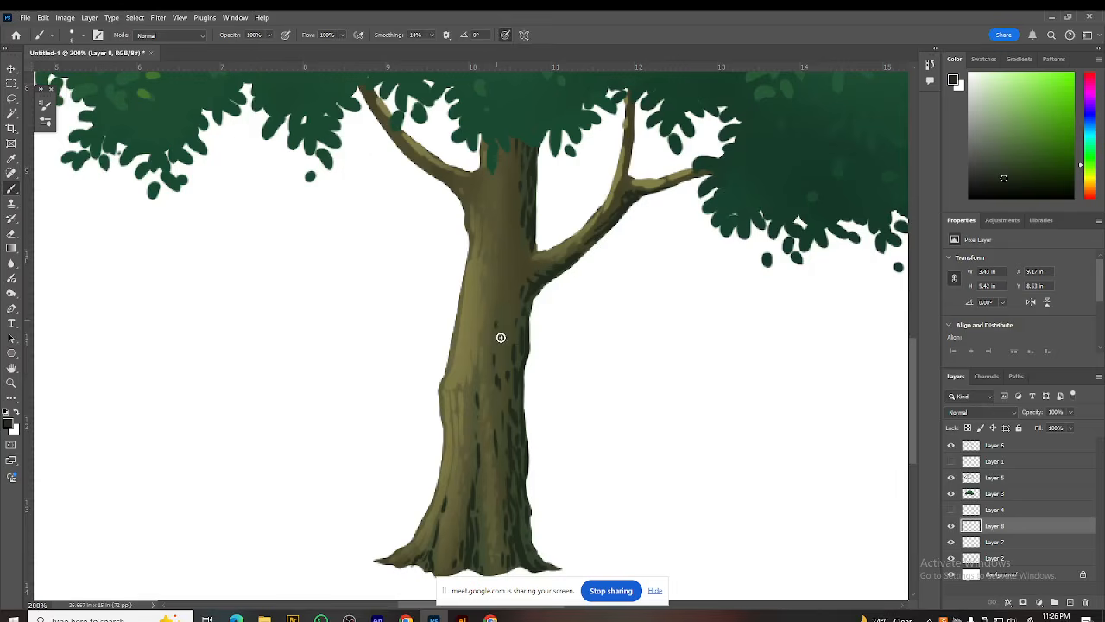
Step: Paint short dark bark marks down the middle of the trunk and beneath the left branch's base
left_click_drag(497, 284, 495, 291)
left_click_drag(505, 284, 505, 307)
left_click_drag(394, 139, 413, 159)
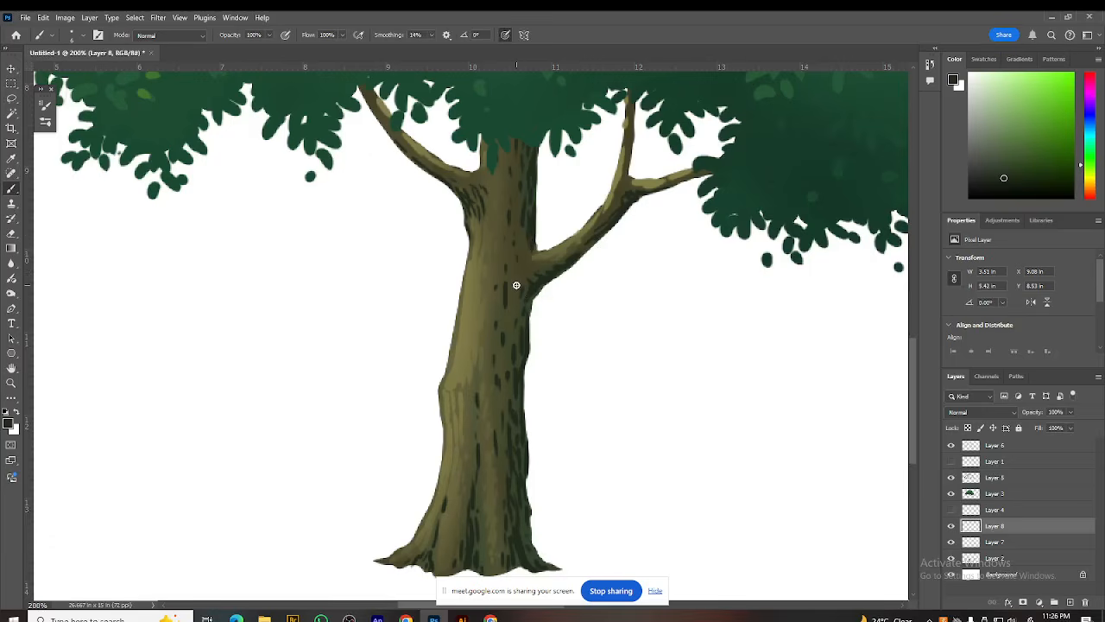
left_click_drag(484, 470, 477, 495)
Step: Soften the dark bark marks along the whole trunk, from the canopy to the roots, with the Eraser at 22% opacity
key("e")
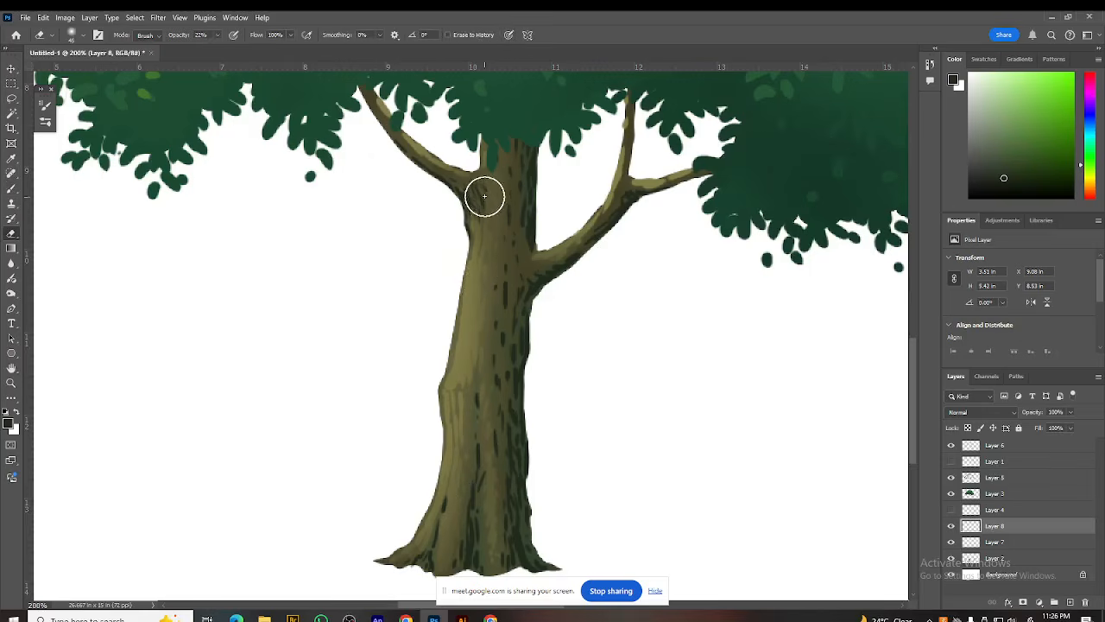
mouse_move(476, 208)
left_mouse_down()
mouse_move(483, 174)
mouse_move(467, 202)
left_mouse_up()
left_click_drag(497, 157, 504, 199)
mouse_move(525, 105)
left_mouse_down()
mouse_move(493, 276)
mouse_move(508, 237)
mouse_move(523, 256)
mouse_move(596, 218)
mouse_move(616, 190)
mouse_move(628, 133)
left_mouse_up()
mouse_move(490, 329)
left_mouse_down()
mouse_move(504, 303)
mouse_move(476, 499)
mouse_move(461, 467)
mouse_move(462, 502)
mouse_move(470, 459)
mouse_move(421, 546)
mouse_move(433, 489)
mouse_move(417, 596)
mouse_move(469, 439)
mouse_move(470, 544)
mouse_move(478, 513)
mouse_move(492, 587)
mouse_move(473, 532)
mouse_move(514, 565)
mouse_move(507, 539)
mouse_move(512, 583)
mouse_move(496, 353)
mouse_move(509, 411)
mouse_move(509, 290)
mouse_move(545, 266)
mouse_move(553, 238)
mouse_move(511, 208)
mouse_move(510, 148)
left_mouse_up()
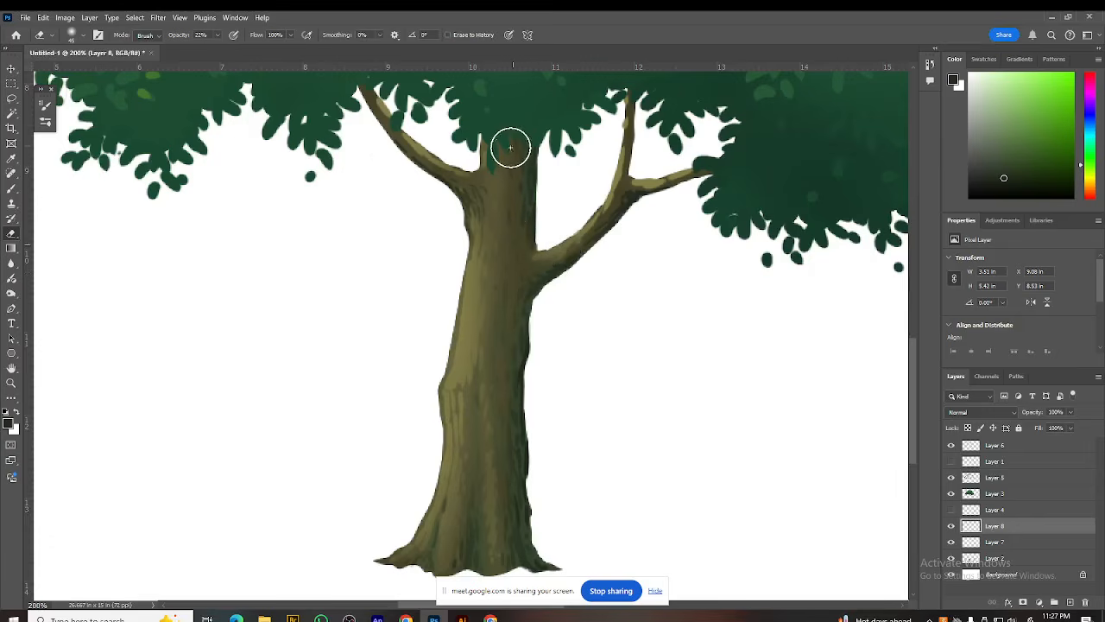
mouse_move(481, 407)
left_mouse_down()
mouse_move(434, 559)
mouse_move(455, 572)
left_mouse_up()
left_click(455, 580)
left_click_drag(543, 519, 543, 424)
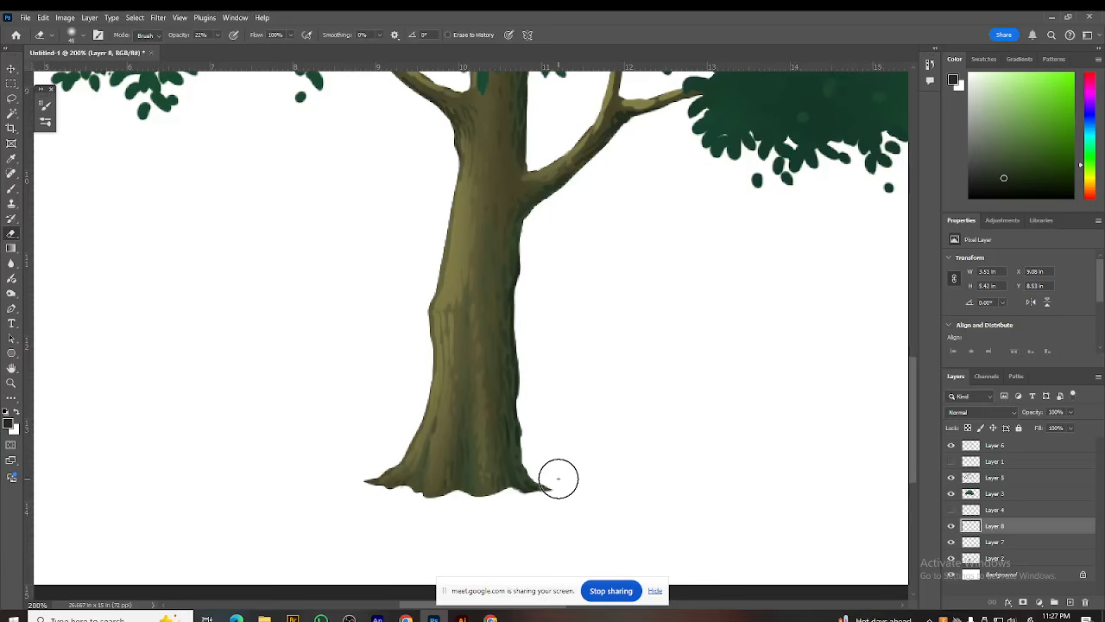
Step: Paint a few more thin dark bark strokes down the trunk's middle and near its lower-left edge
key("space")
left_click_drag(507, 382, 502, 405)
key("b")
key("space")
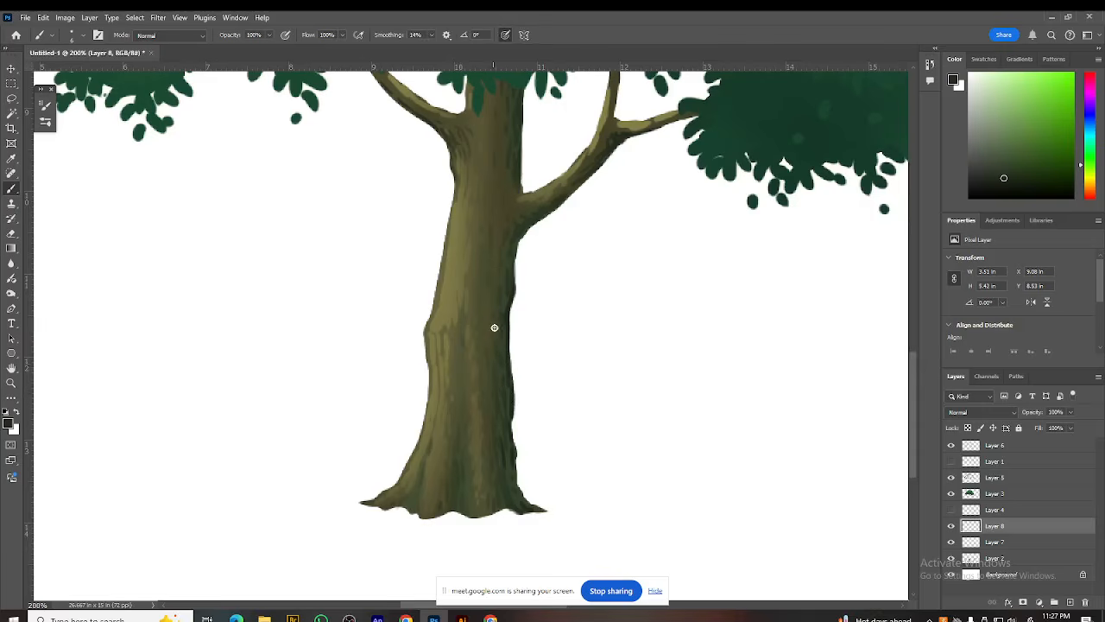
left_click_drag(342, 231, 560, 516)
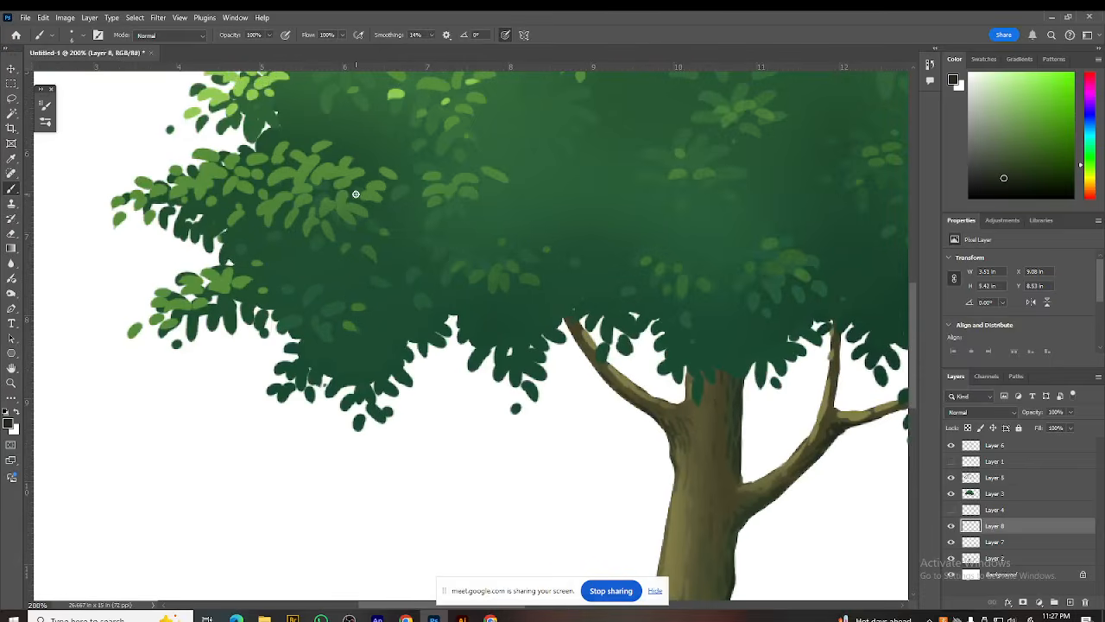
left_click_drag(308, 286, 422, 433)
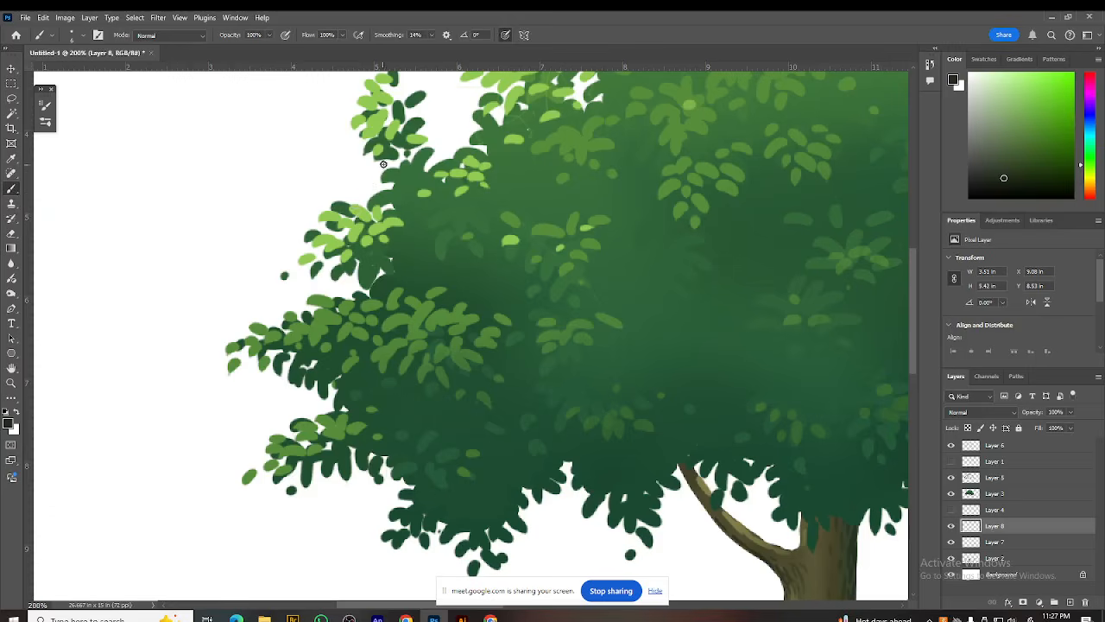
mouse_move(566, 442)
left_mouse_down()
mouse_move(462, 357)
mouse_move(313, 203)
left_mouse_up()
mouse_move(496, 322)
left_mouse_down()
mouse_move(348, 180)
mouse_move(281, 73)
left_mouse_up()
left_click_drag(358, 394, 364, 408)
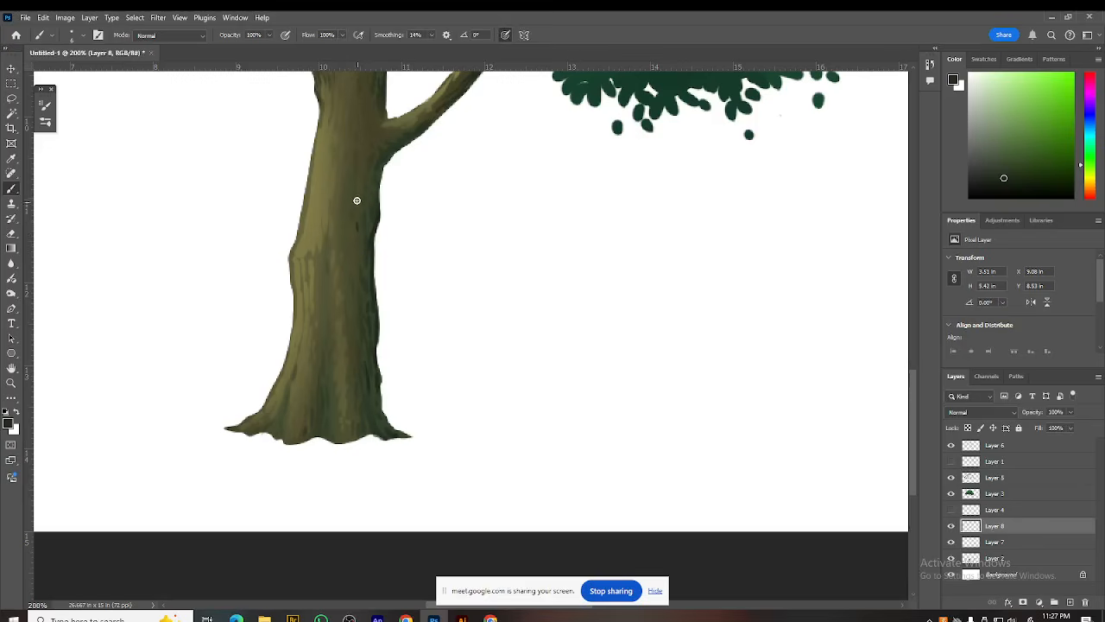
left_click_drag(356, 261, 357, 328)
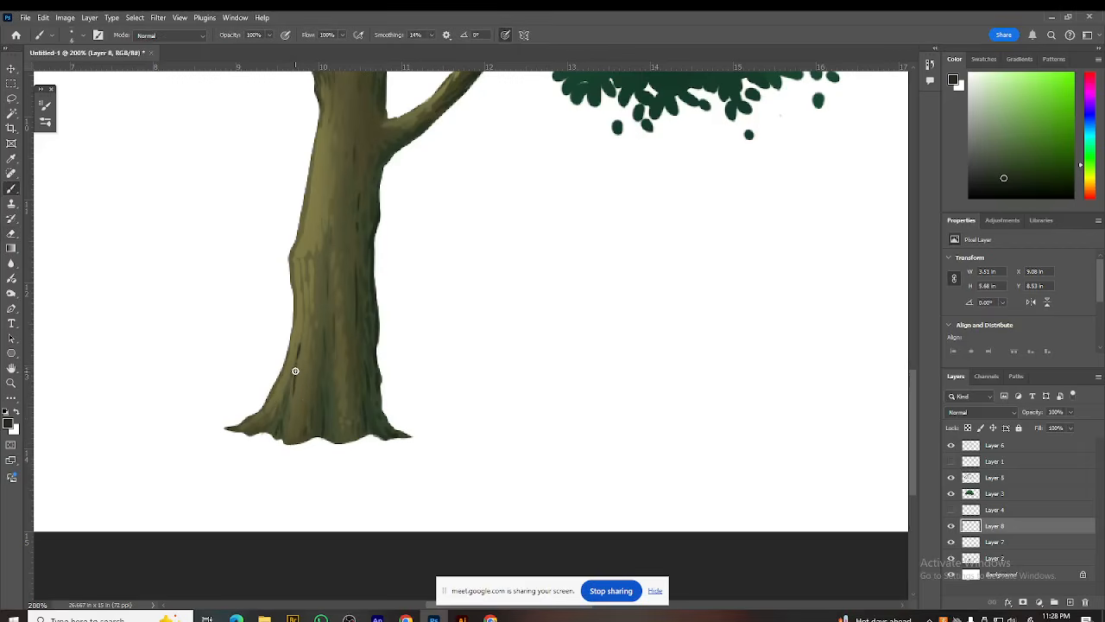
Step: Lightly erase the new dark strokes on the trunk's lower-left side to soften them, and shrink the eraser
key("e")
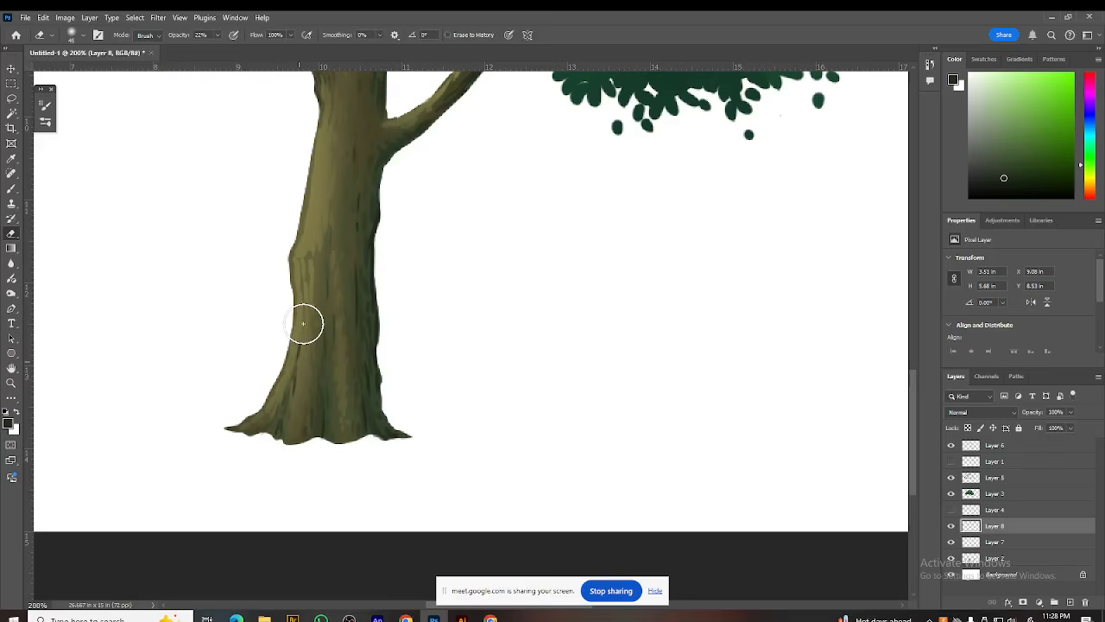
left_click_drag(299, 384, 319, 250)
left_click_drag(392, 300, 525, 442)
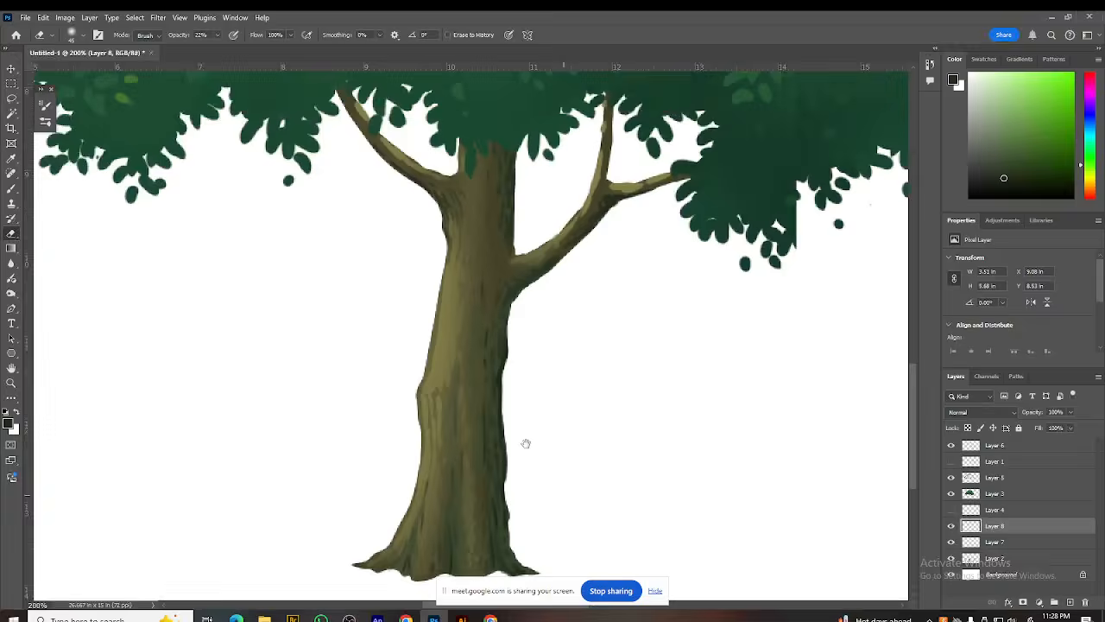
left_click_drag(514, 324, 545, 398)
key("ctrl+minus")
key("ctrl+minus")
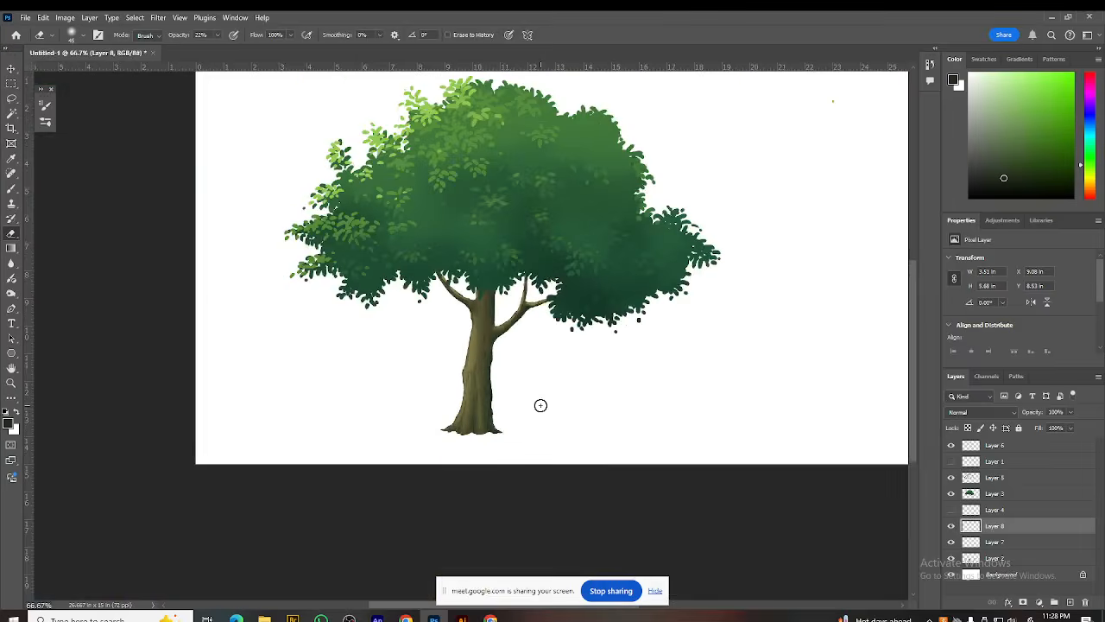
key("ctrl+plus")
key("ctrl+plus")
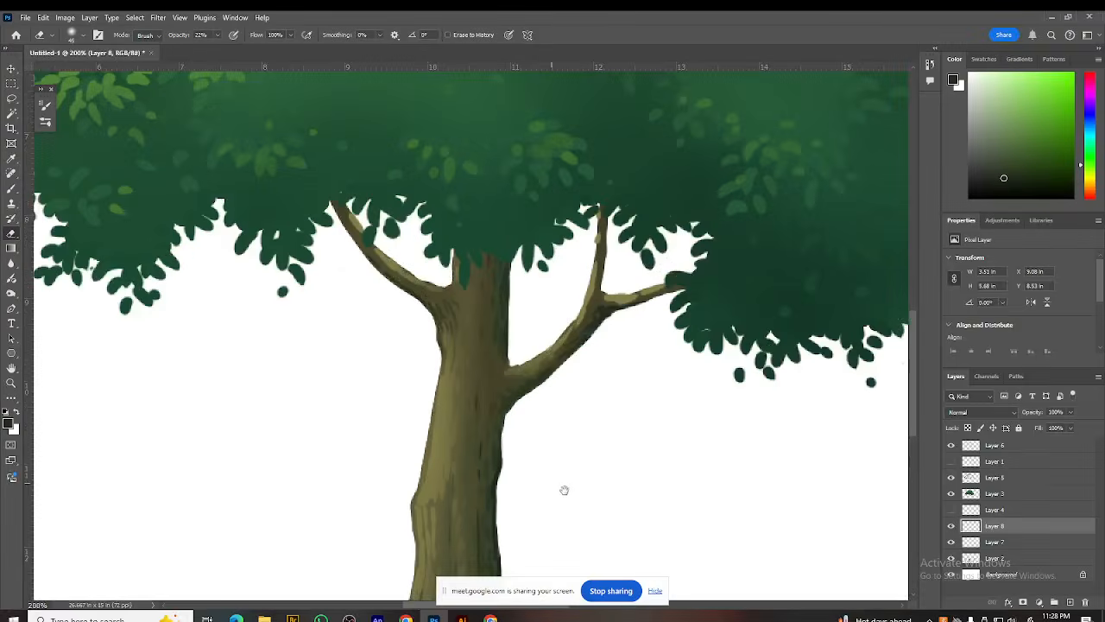
scroll(562, 484, "up", 1)
left_click_drag(447, 475, 424, 388)
key("bracketleft")
key("bracketleft")
key("bracketleft")
key("bracketleft")
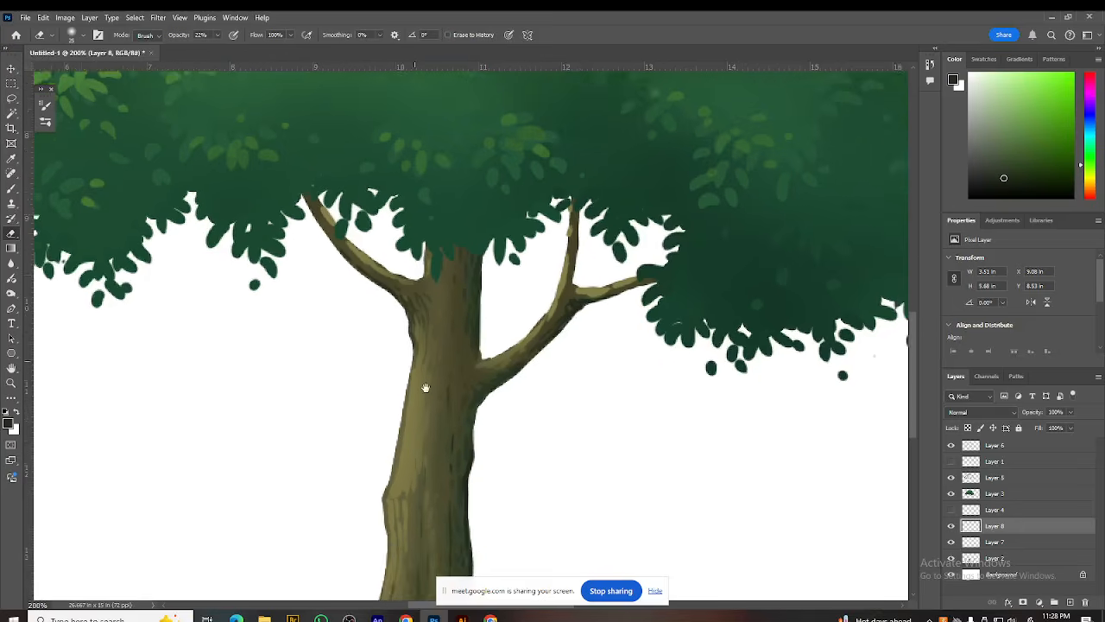
Step: Sample the trunk's olive highlight colour for the brush, check what Layer 7 contains and make it the active layer
key("b")
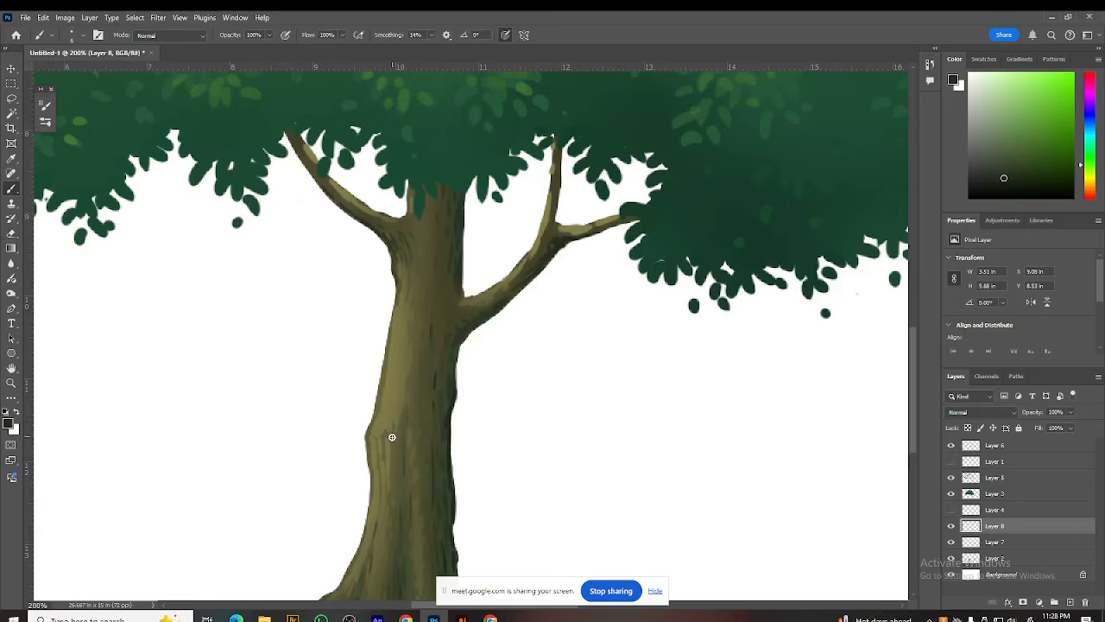
left_click(396, 386, "alt")
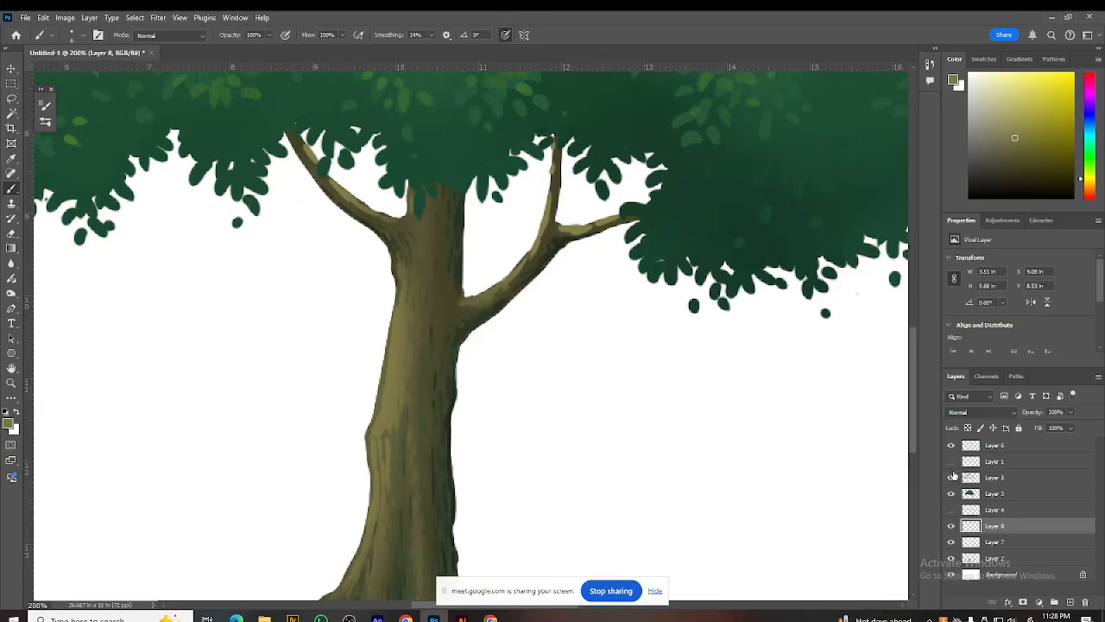
left_click(952, 541)
left_click(951, 541)
left_click(989, 541)
Step: Lasso narrow vertical strips along the trunk's lit left side and copy them from Layer 7 to a new layer
left_click_drag(471, 438, 545, 344)
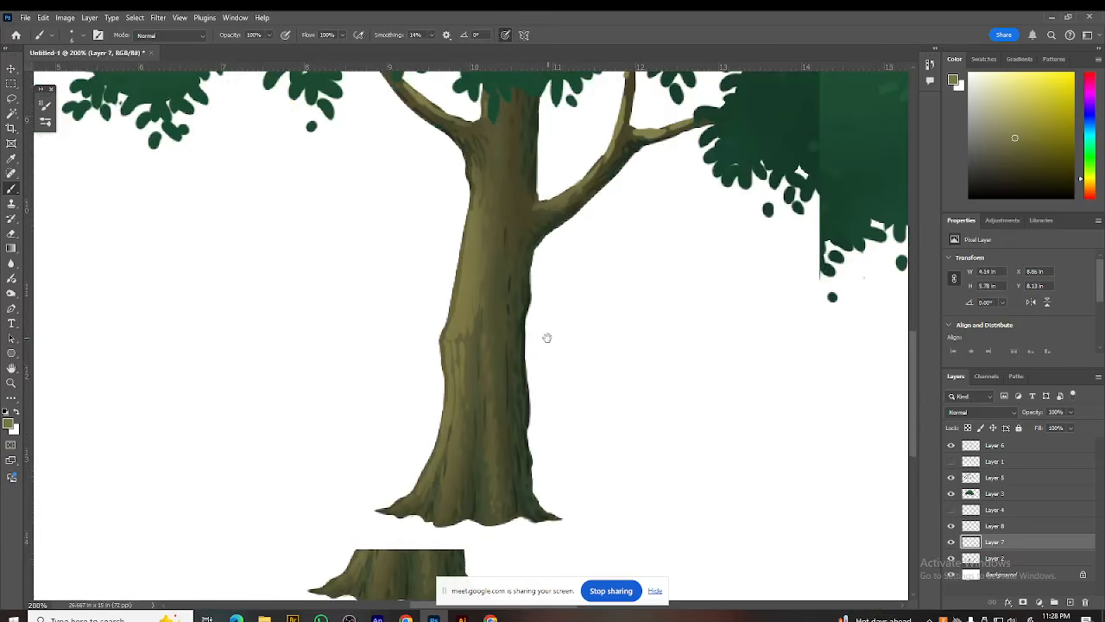
key("l")
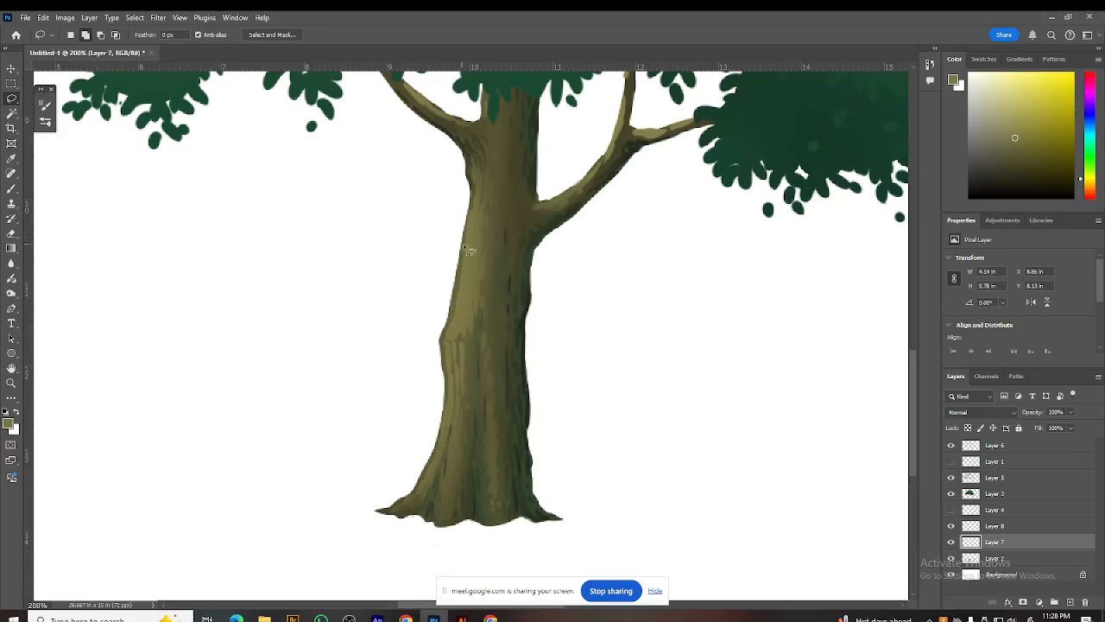
mouse_move(474, 199)
left_mouse_down()
mouse_move(448, 416)
mouse_move(426, 489)
mouse_move(449, 436)
mouse_move(443, 501)
mouse_move(460, 412)
mouse_move(454, 337)
mouse_move(474, 282)
mouse_move(476, 295)
mouse_move(482, 249)
mouse_move(476, 154)
mouse_move(480, 198)
mouse_move(467, 233)
left_mouse_up()
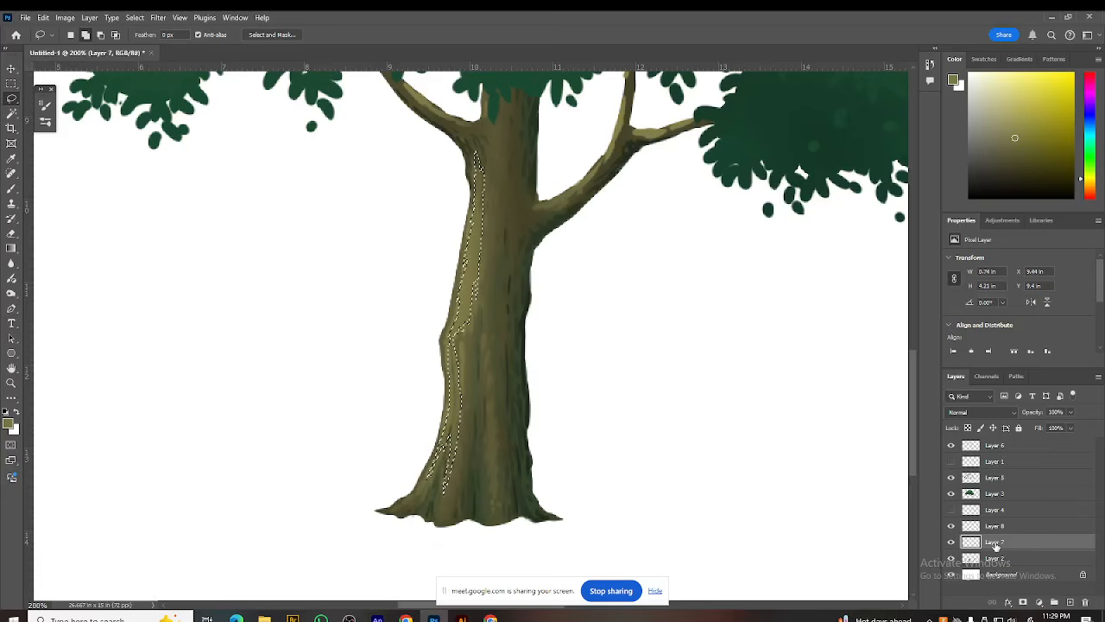
key("ctrl+j")
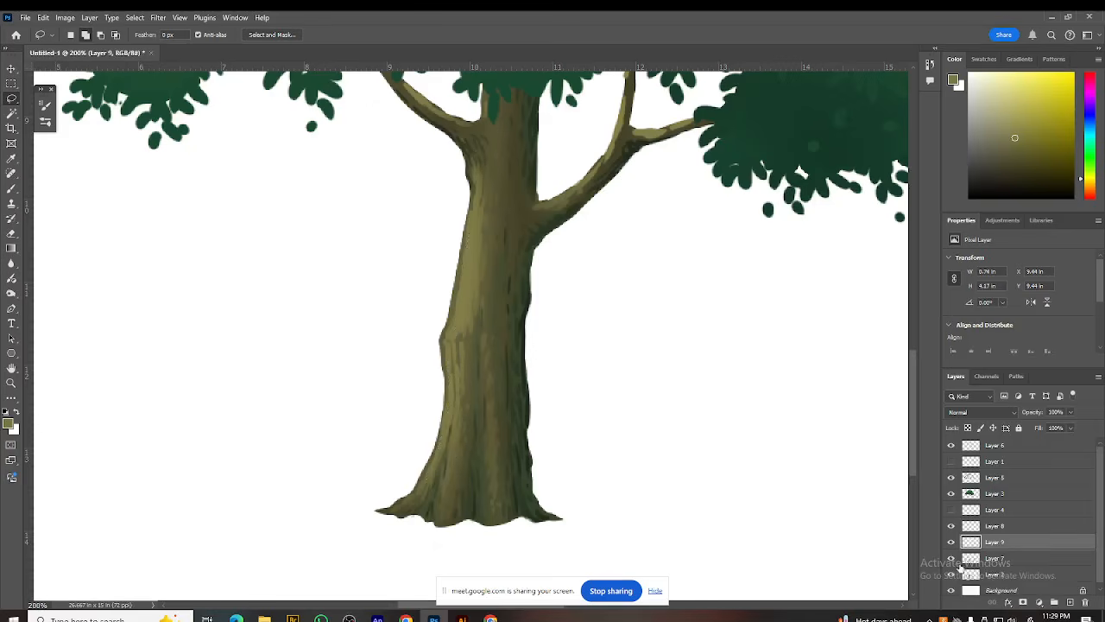
Step: Brighten the copied trunk strips with Curves, raising the RGB curve at input 110 to output 159
key("ctrl+l")
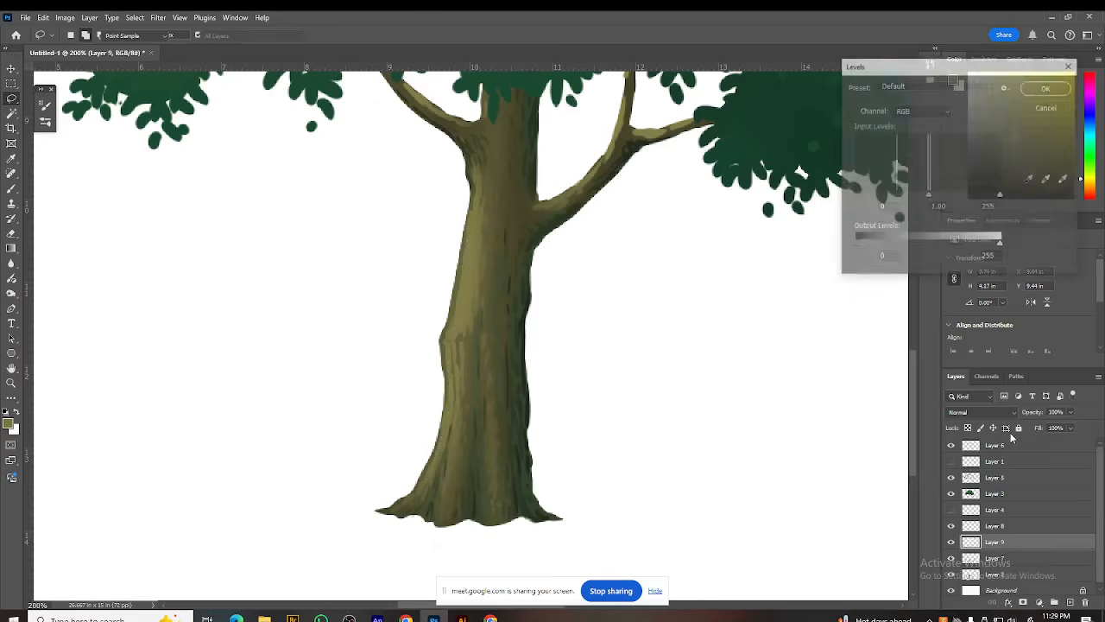
left_click(1048, 107)
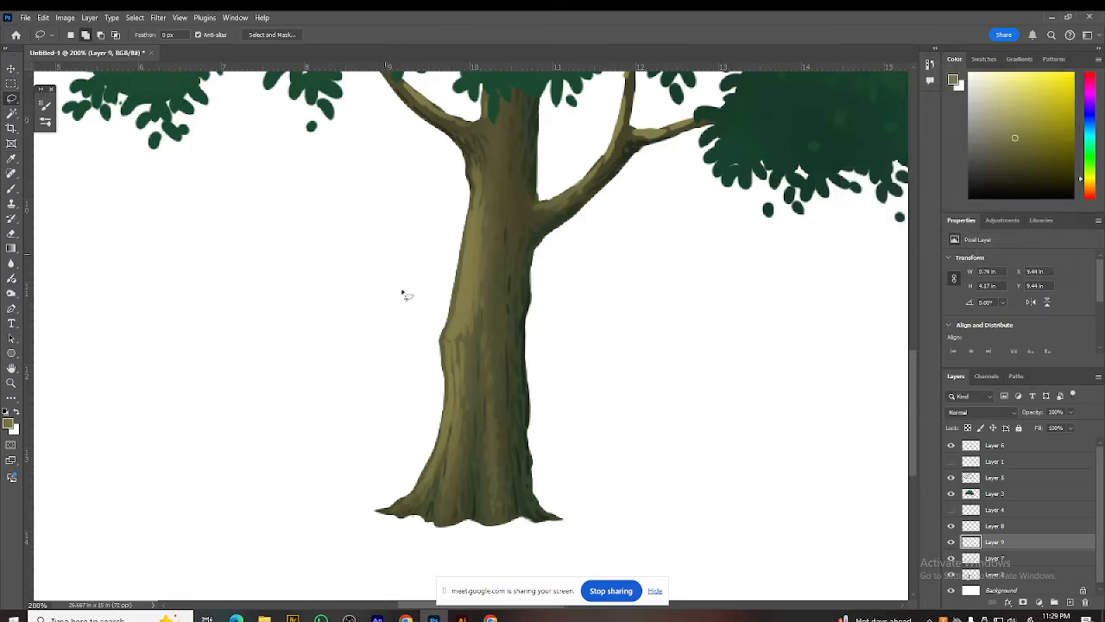
key("ctrl+m")
left_click_drag(471, 181, 851, 172)
left_click_drag(734, 300, 721, 282)
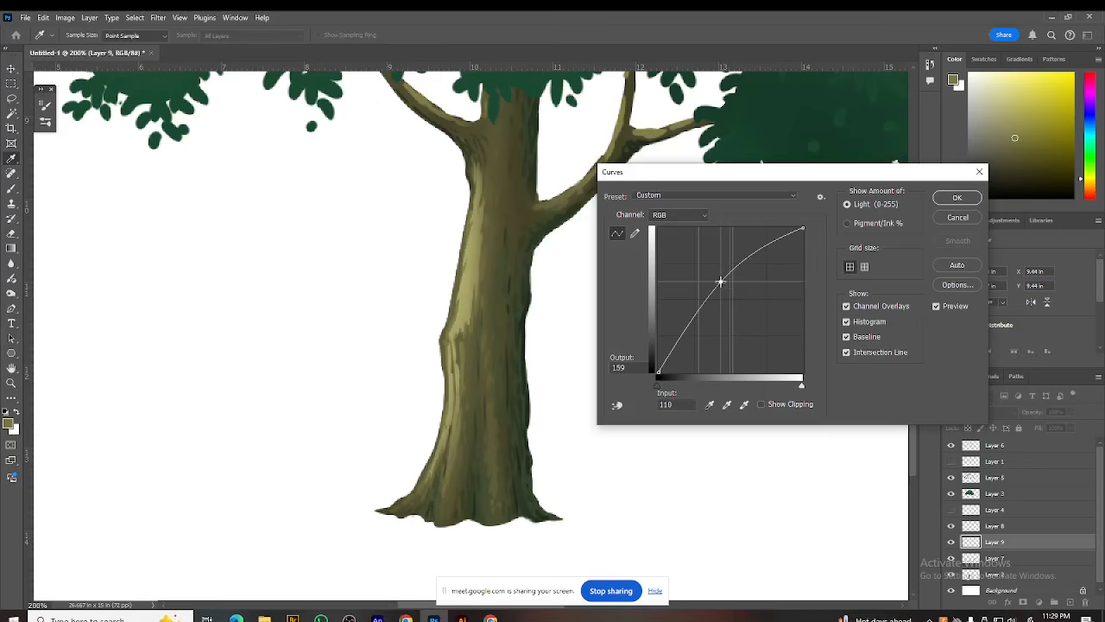
left_click(955, 205)
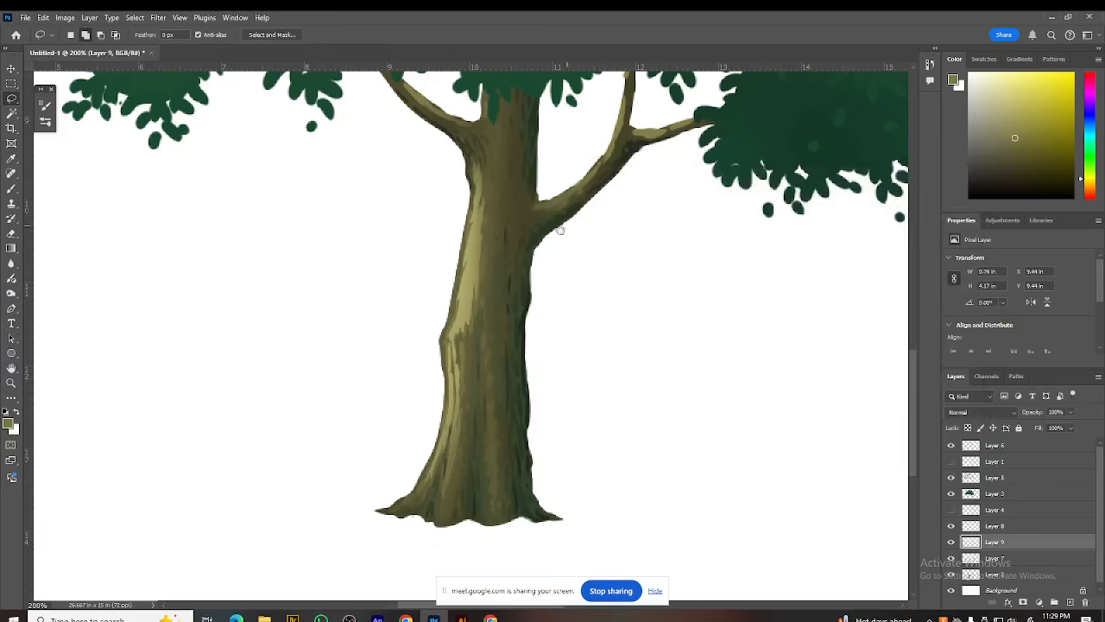
Step: Lasso patches along the upper edges of the left and right branches and copy them from Layer 7 to a new layer
scroll(510, 388, "up", 3)
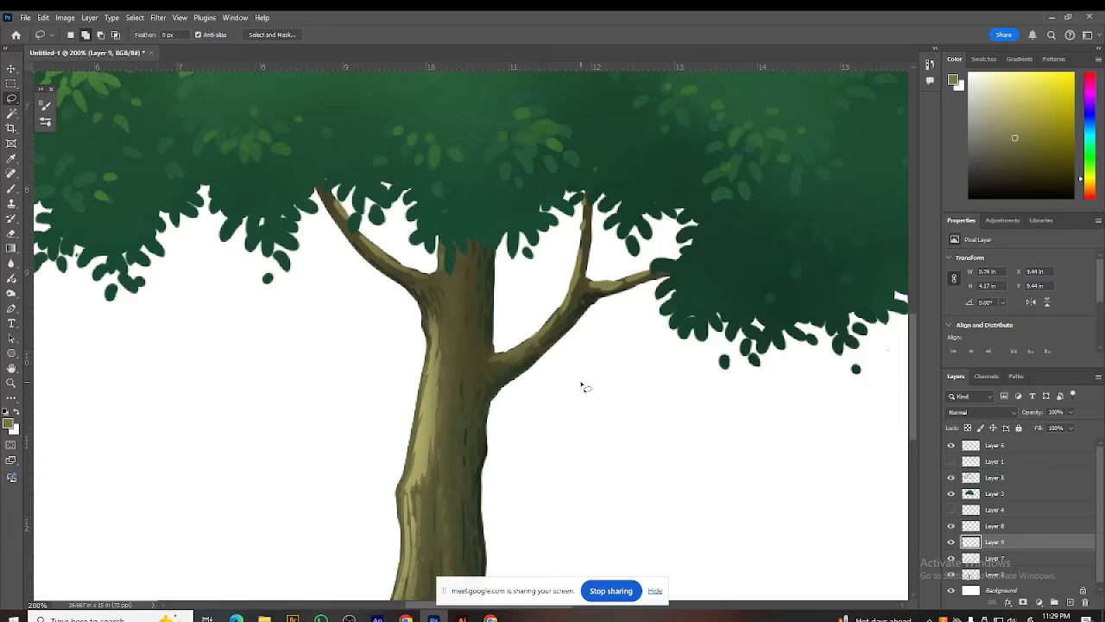
mouse_move(528, 356)
left_mouse_down()
mouse_move(517, 353)
mouse_move(543, 324)
mouse_move(552, 335)
mouse_move(570, 313)
mouse_move(564, 304)
left_mouse_up()
mouse_move(579, 267)
left_mouse_down()
mouse_move(575, 276)
mouse_move(582, 241)
left_mouse_up()
mouse_move(367, 238)
left_mouse_down()
mouse_move(394, 270)
mouse_move(388, 247)
mouse_move(399, 276)
mouse_move(378, 235)
left_mouse_up()
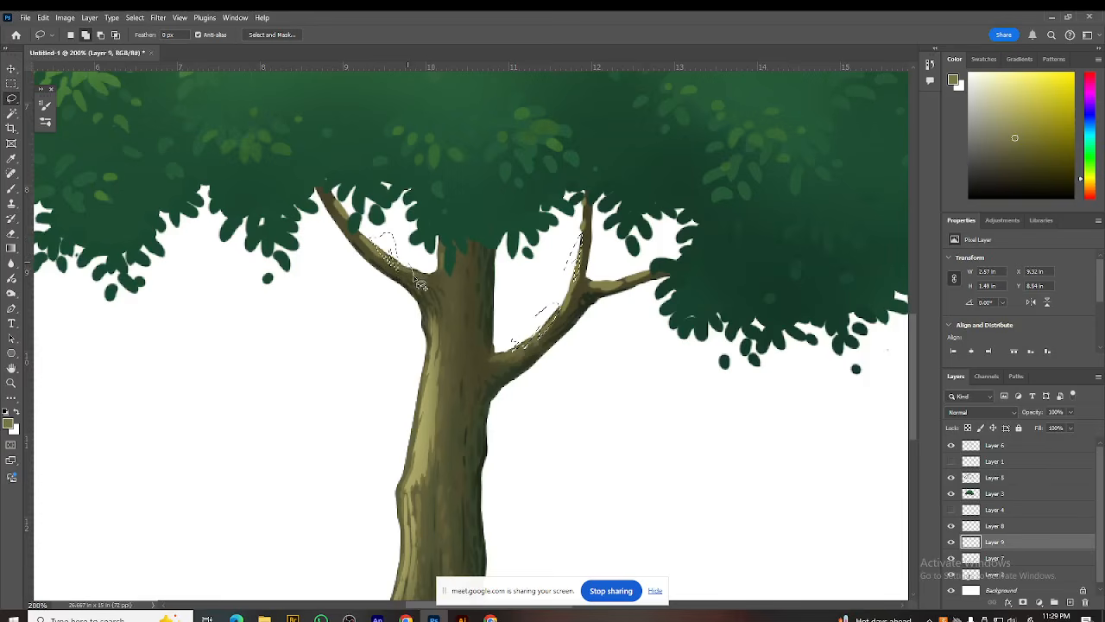
mouse_move(610, 289)
left_mouse_down()
mouse_move(660, 278)
mouse_move(618, 262)
mouse_move(604, 281)
left_mouse_up()
left_click_drag(645, 434, 635, 450)
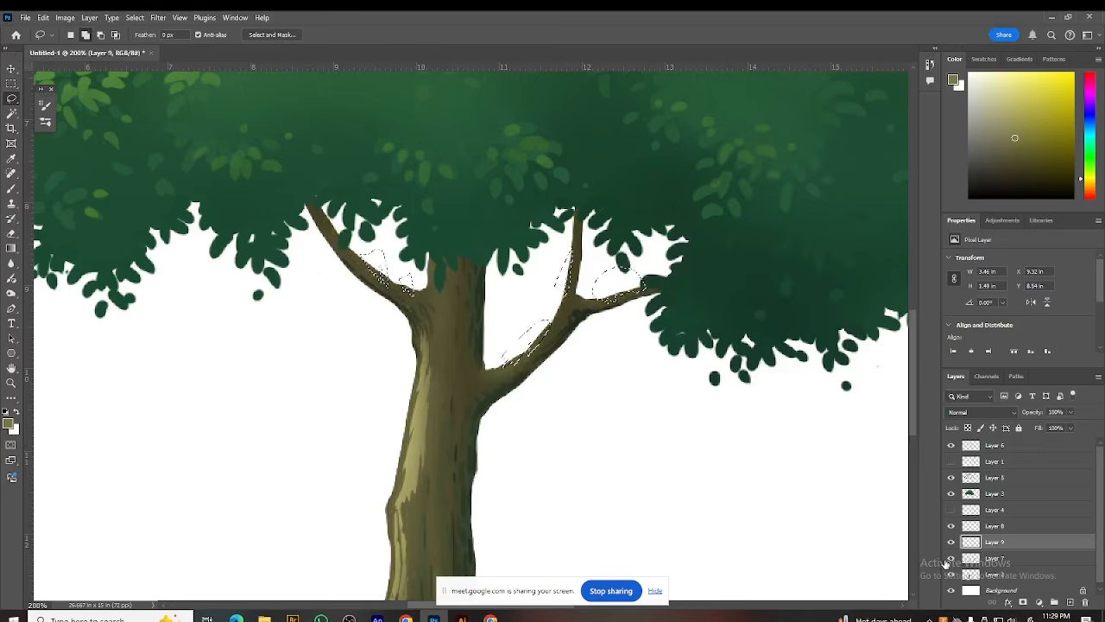
key("ctrl+j")
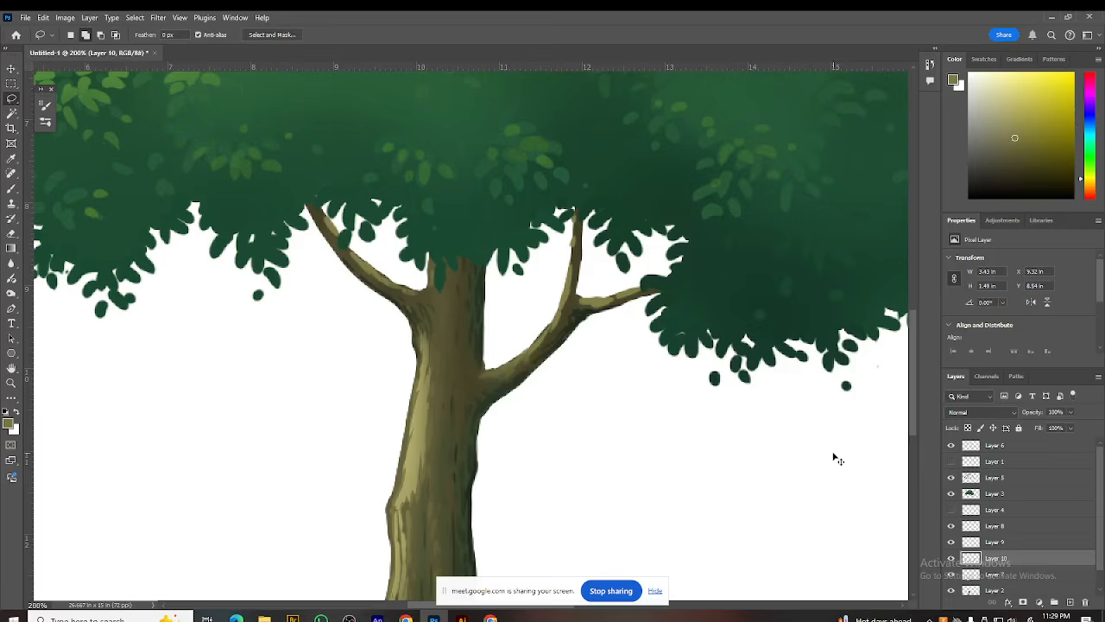
Step: Brighten the copied branch patches with Curves, raising the RGB curve at input 81 to output 178
key("ctrl+l")
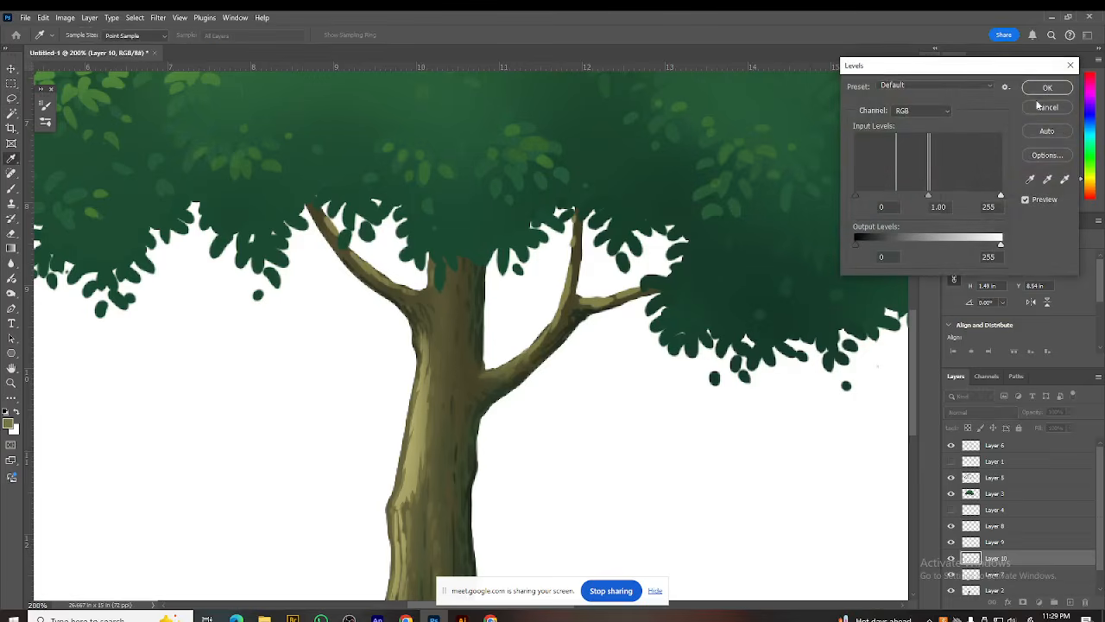
left_click(1043, 110)
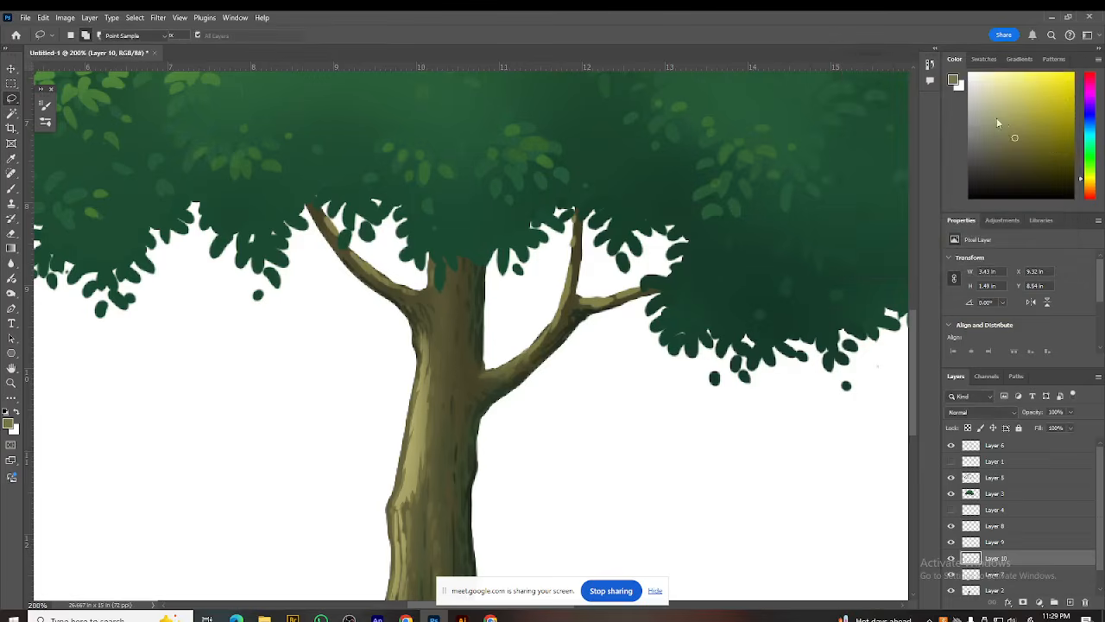
key("ctrl+m")
left_click_drag(730, 306, 705, 272)
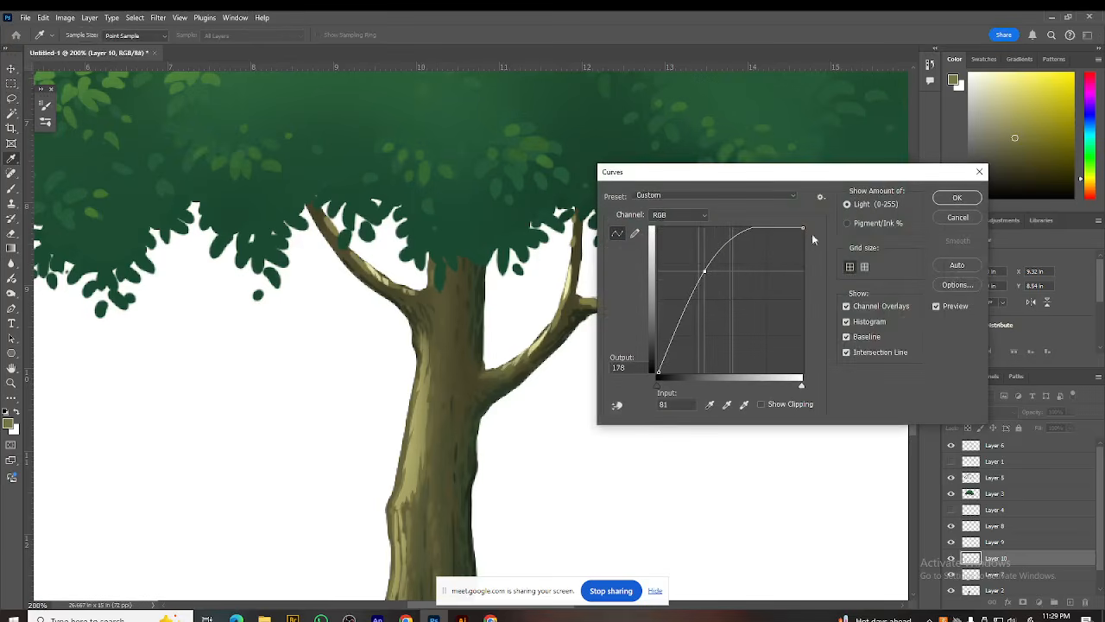
left_click(939, 199)
Step: Review the brightened trunk and branch highlights up close and against the whole tree
left_click_drag(521, 416, 606, 349)
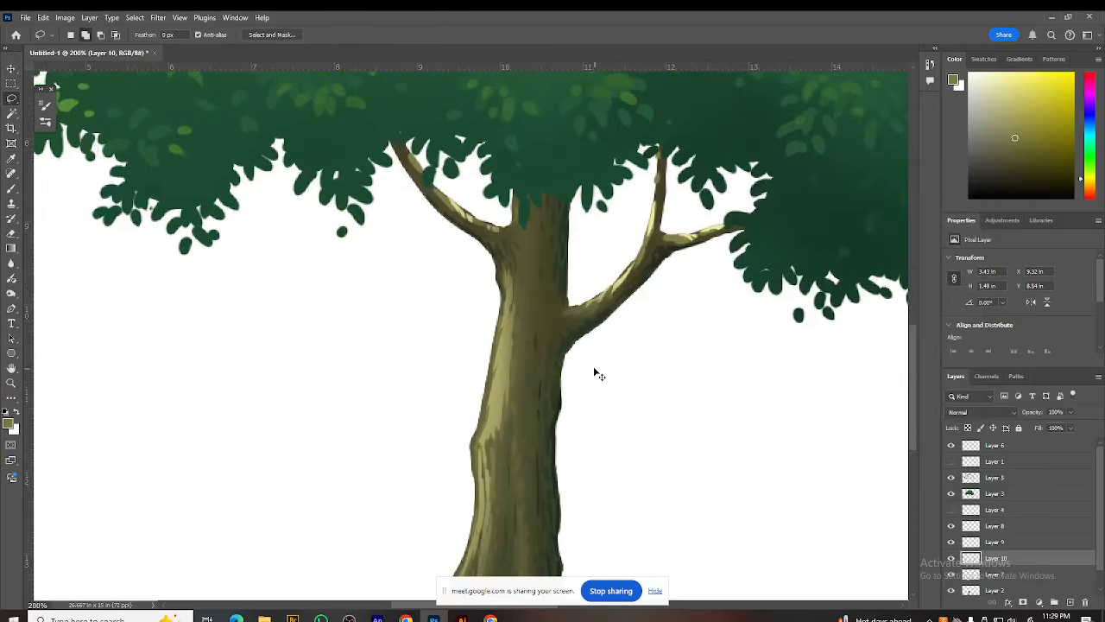
key("ctrl+minus")
left_click_drag(596, 391, 574, 421)
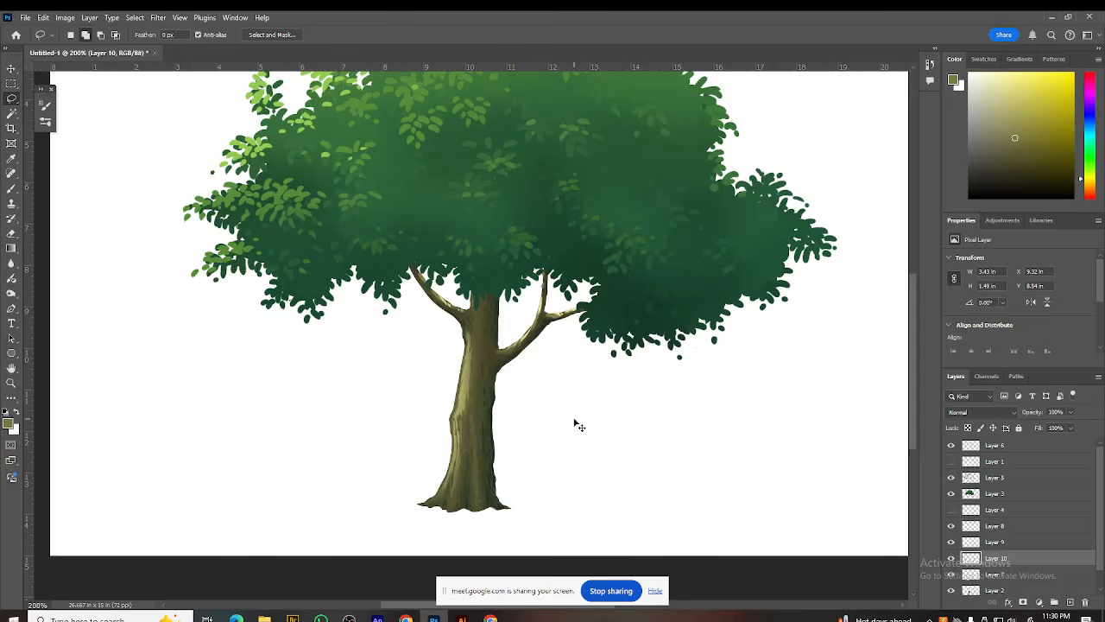
key("ctrl+plus")
mouse_move(572, 417)
left_mouse_down()
mouse_move(592, 331)
mouse_move(592, 388)
mouse_move(590, 348)
mouse_move(584, 412)
mouse_move(561, 443)
left_mouse_up()
key("ctrl+minus")
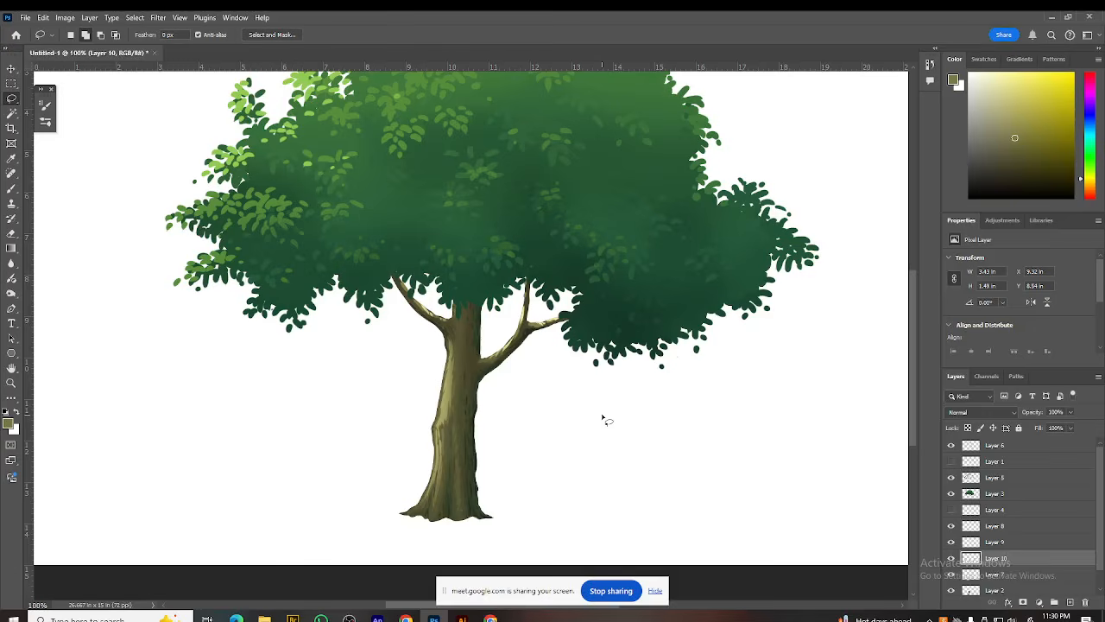
mouse_move(507, 432)
left_mouse_down()
mouse_move(509, 442)
mouse_move(540, 400)
left_mouse_up()
key("ctrl+minus")
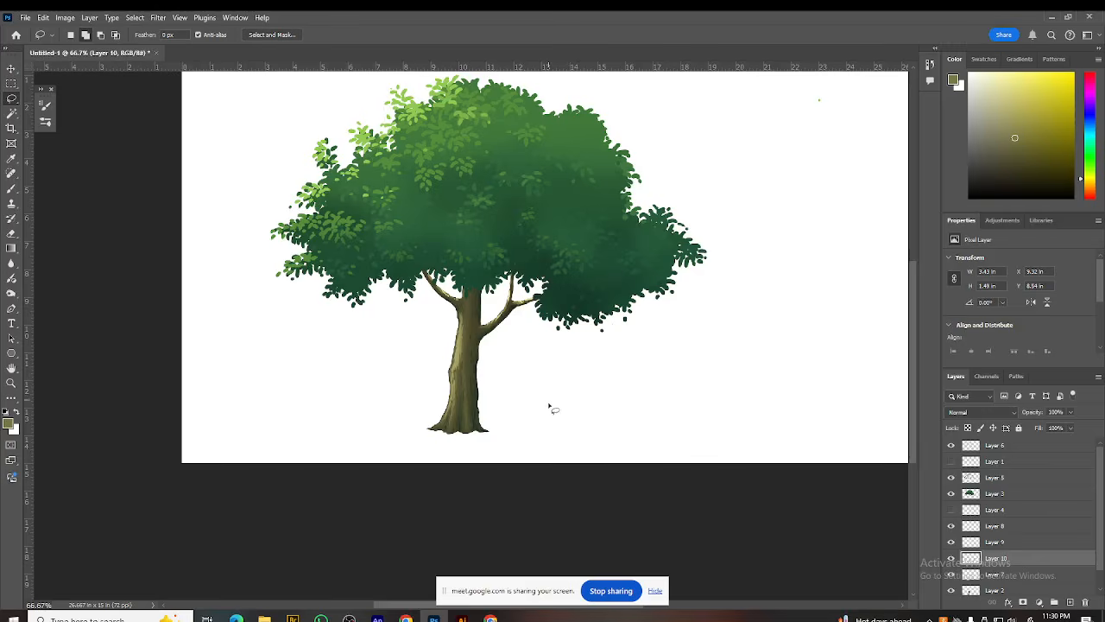
Step: Examine the whole tree and its branches, comparing it with Layer 10 and Layer 2 hidden and shown
left_click_drag(597, 368, 556, 422)
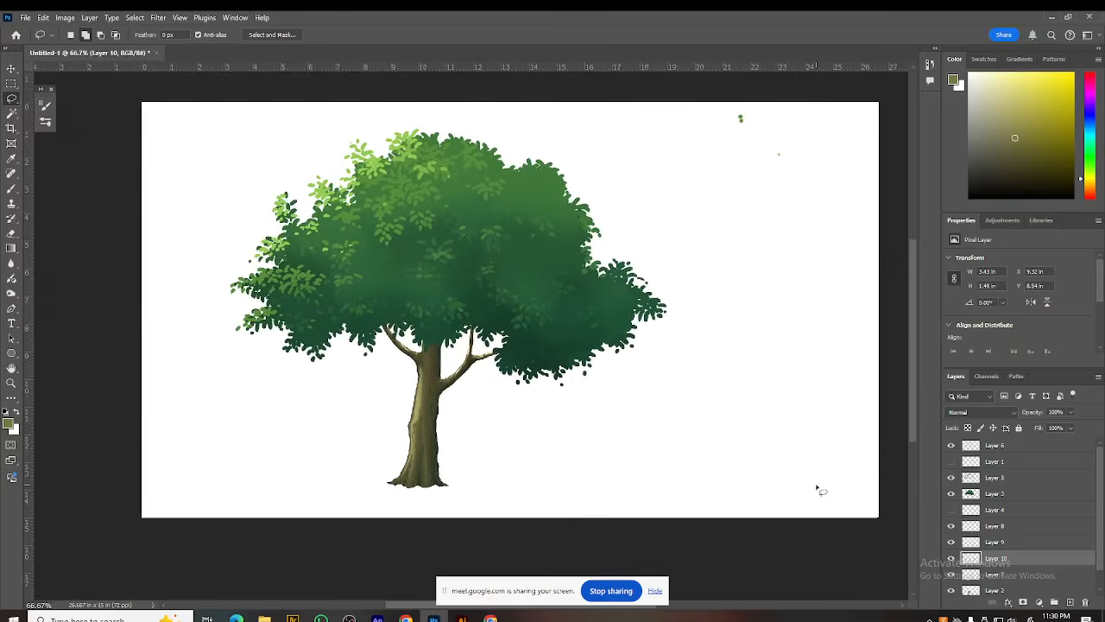
left_click_drag(634, 387, 688, 371)
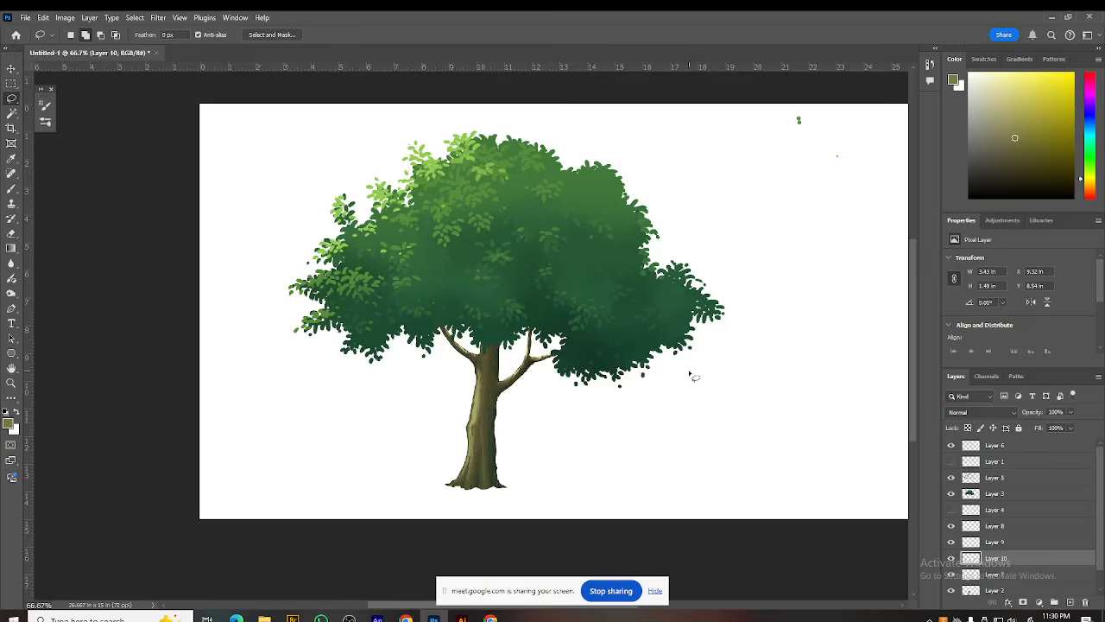
key("ctrl+plus")
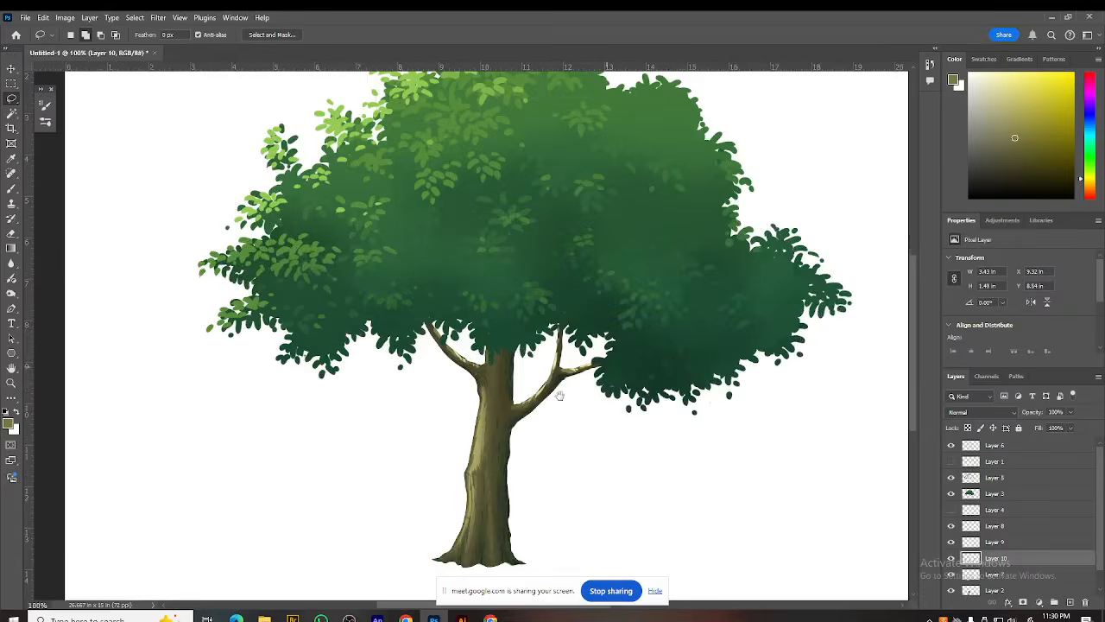
left_click_drag(635, 357, 489, 459)
key("ctrl+minus")
left_click_drag(589, 386, 562, 404)
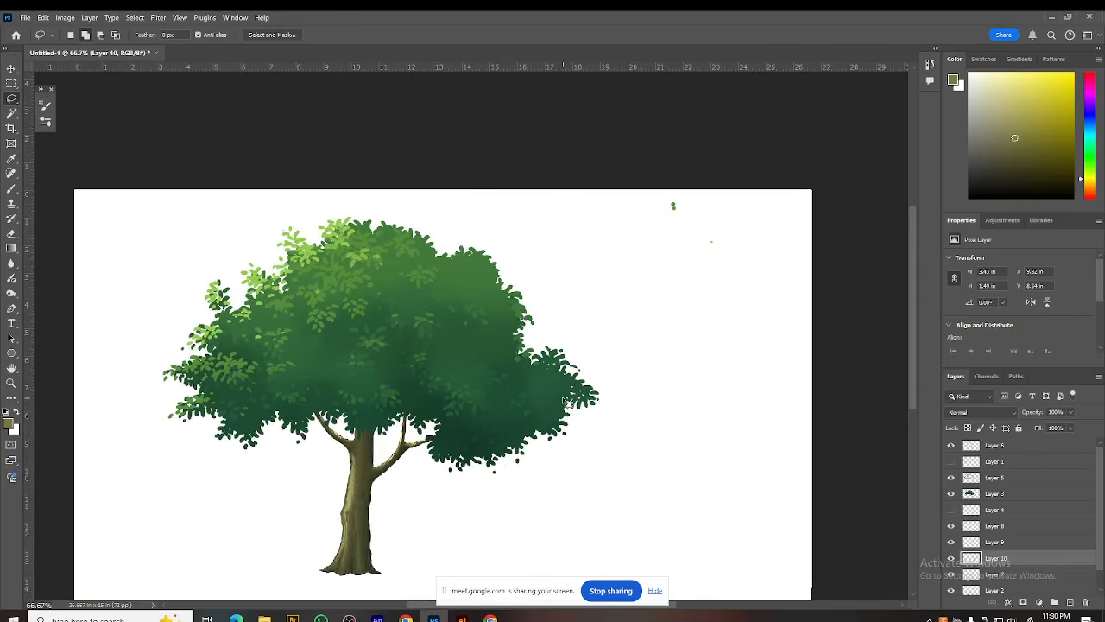
left_click(951, 559)
left_click(952, 561)
left_click(952, 593)
left_click(952, 592)
scroll(690, 423, "down", 2)
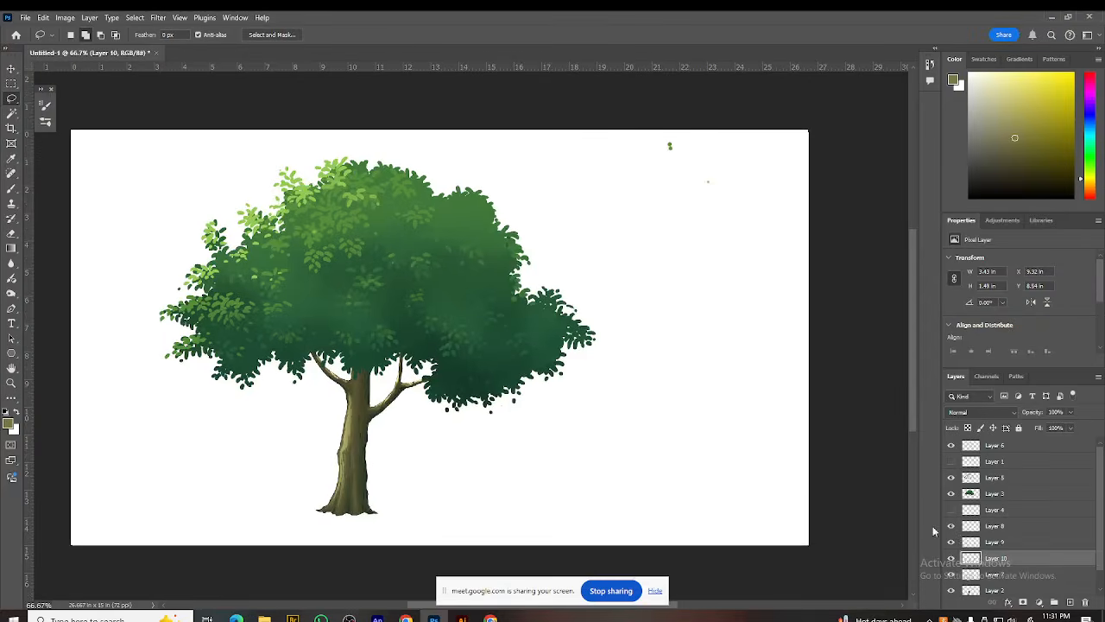
Step: On Layer 3, brush two detached leaf clusters above and beside the canopy's upper right, using dark green sampled from the canopy
key("b")
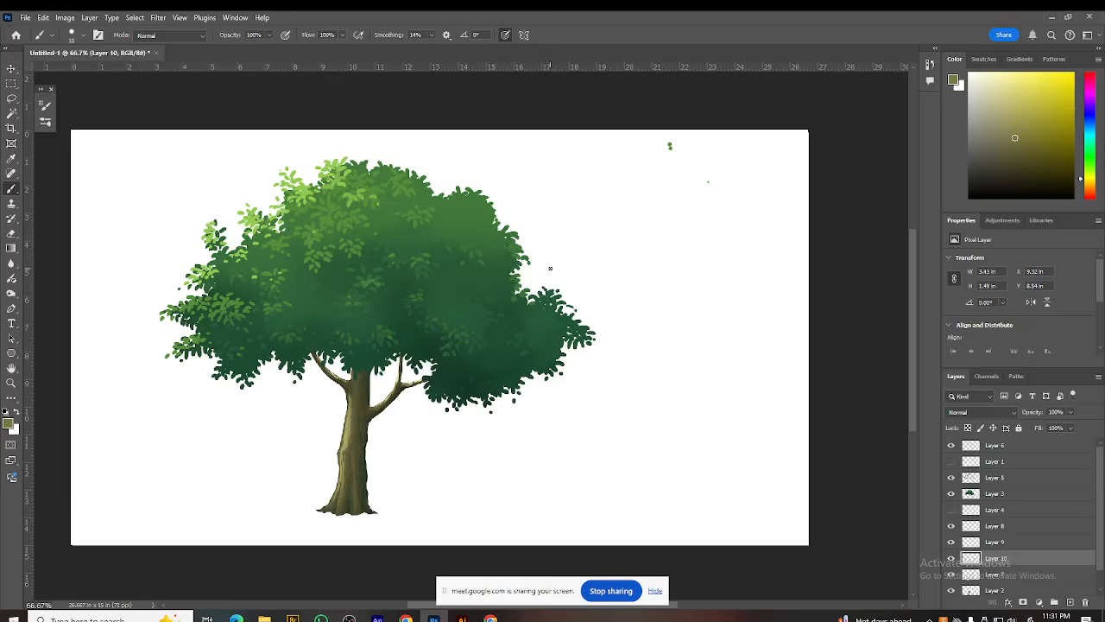
left_click(544, 330, "alt")
left_click(994, 492)
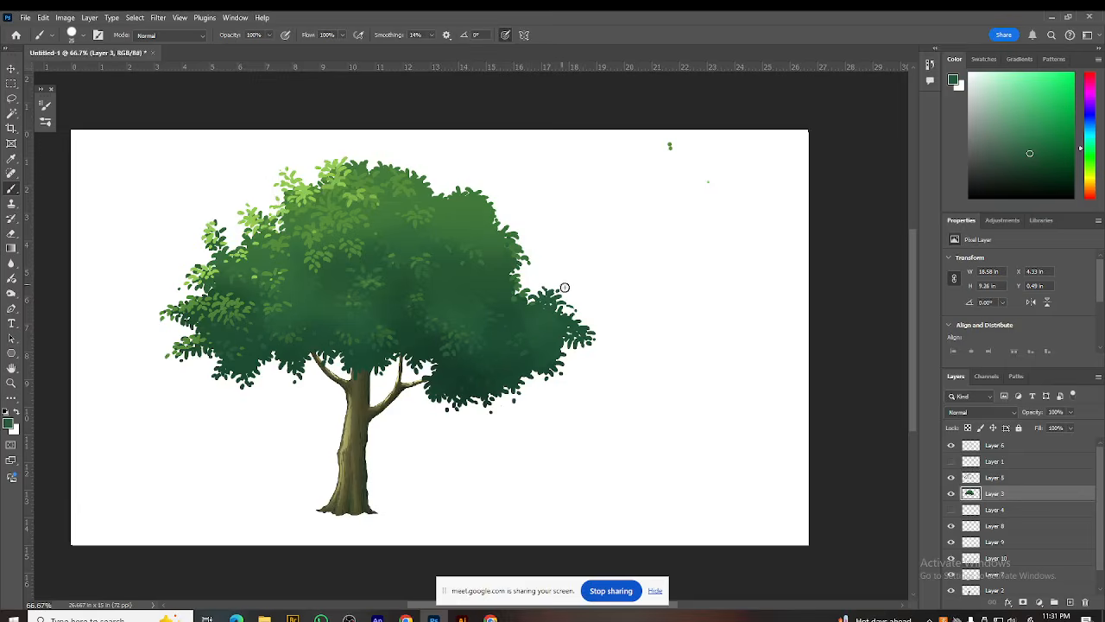
mouse_move(559, 264)
left_mouse_down()
mouse_move(567, 247)
mouse_move(571, 258)
mouse_move(555, 245)
mouse_move(550, 259)
left_mouse_up()
key("ctrl+z")
mouse_move(516, 196)
left_mouse_down()
mouse_move(547, 192)
mouse_move(536, 212)
mouse_move(581, 193)
mouse_move(539, 200)
mouse_move(558, 205)
mouse_move(561, 178)
mouse_move(565, 188)
mouse_move(542, 183)
mouse_move(523, 205)
mouse_move(512, 202)
mouse_move(545, 177)
mouse_move(605, 189)
mouse_move(583, 213)
mouse_move(575, 199)
mouse_move(528, 226)
mouse_move(545, 206)
mouse_move(581, 231)
mouse_move(541, 218)
mouse_move(568, 225)
mouse_move(547, 208)
mouse_move(570, 227)
left_mouse_up()
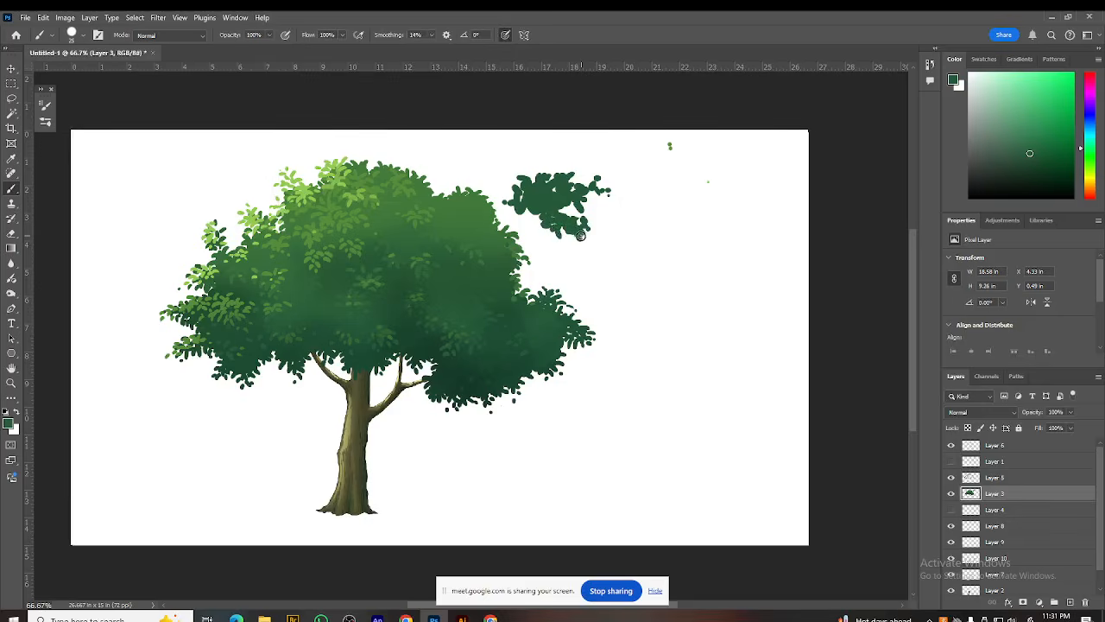
left_click_drag(467, 268, 487, 300)
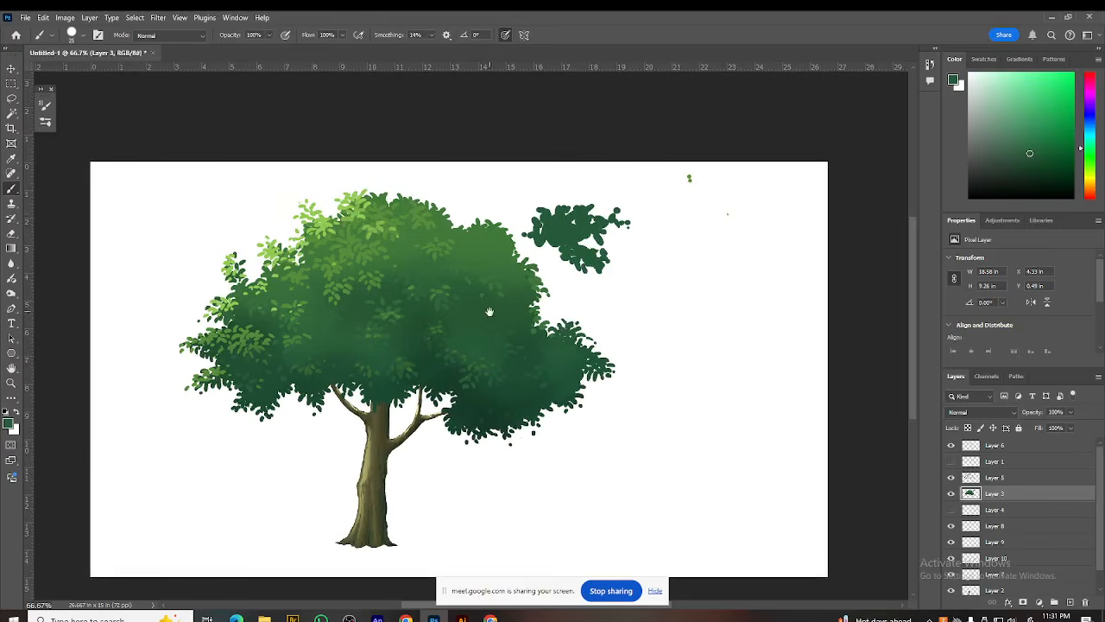
mouse_move(447, 211)
left_mouse_down()
mouse_move(448, 182)
mouse_move(456, 191)
mouse_move(488, 179)
mouse_move(484, 171)
mouse_move(461, 205)
mouse_move(464, 181)
mouse_move(433, 190)
mouse_move(439, 180)
mouse_move(459, 173)
mouse_move(466, 188)
left_mouse_up()
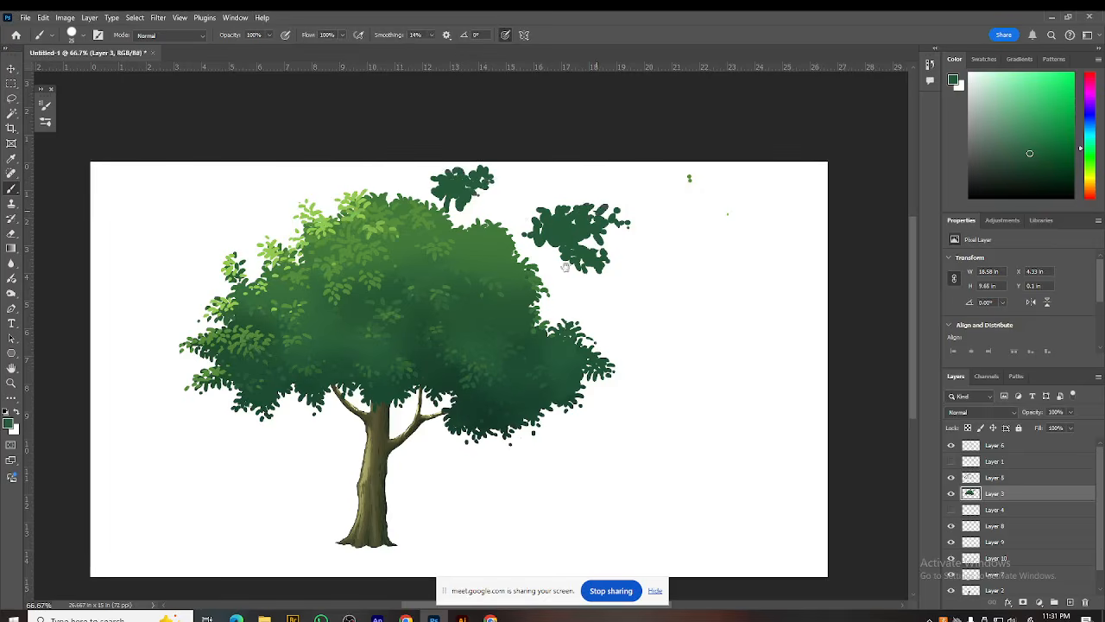
Step: Paint mid-green leaves over the tops of both detached clusters and along the upper cluster's outer edges
left_click_drag(565, 267, 581, 321)
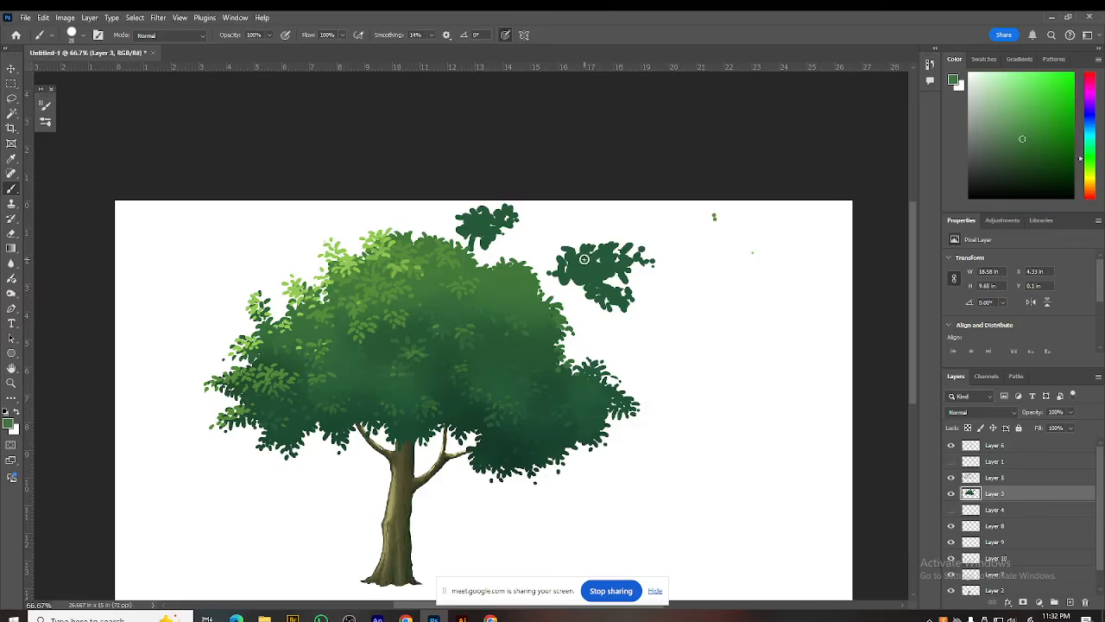
left_click_drag(574, 273, 574, 284)
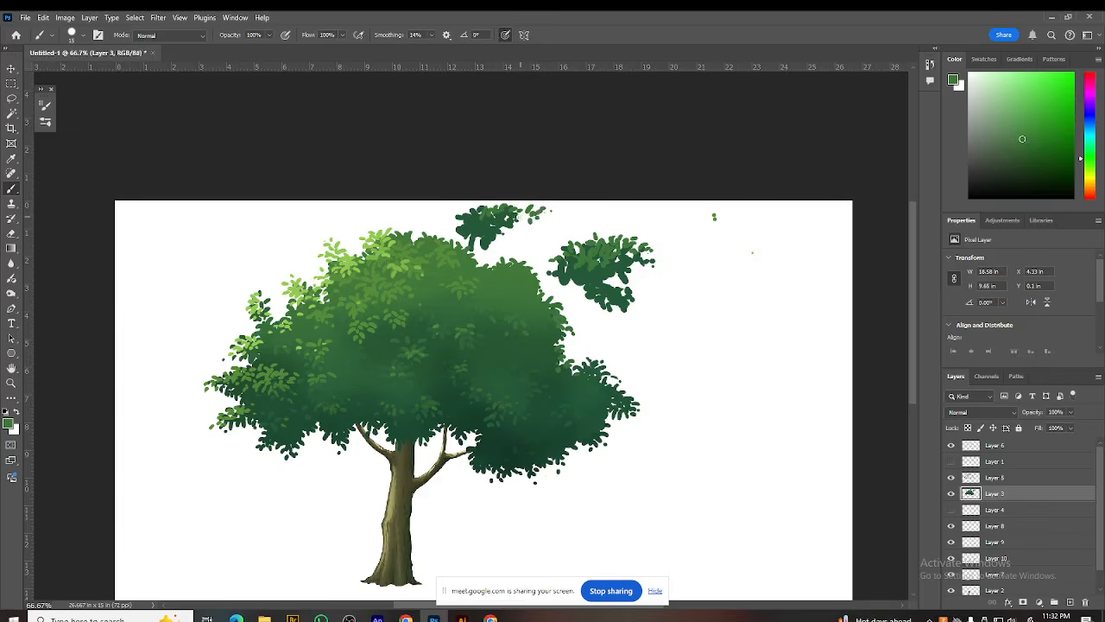
mouse_move(522, 203)
left_mouse_down()
mouse_move(489, 222)
mouse_move(466, 216)
mouse_move(458, 233)
mouse_move(453, 215)
left_mouse_up()
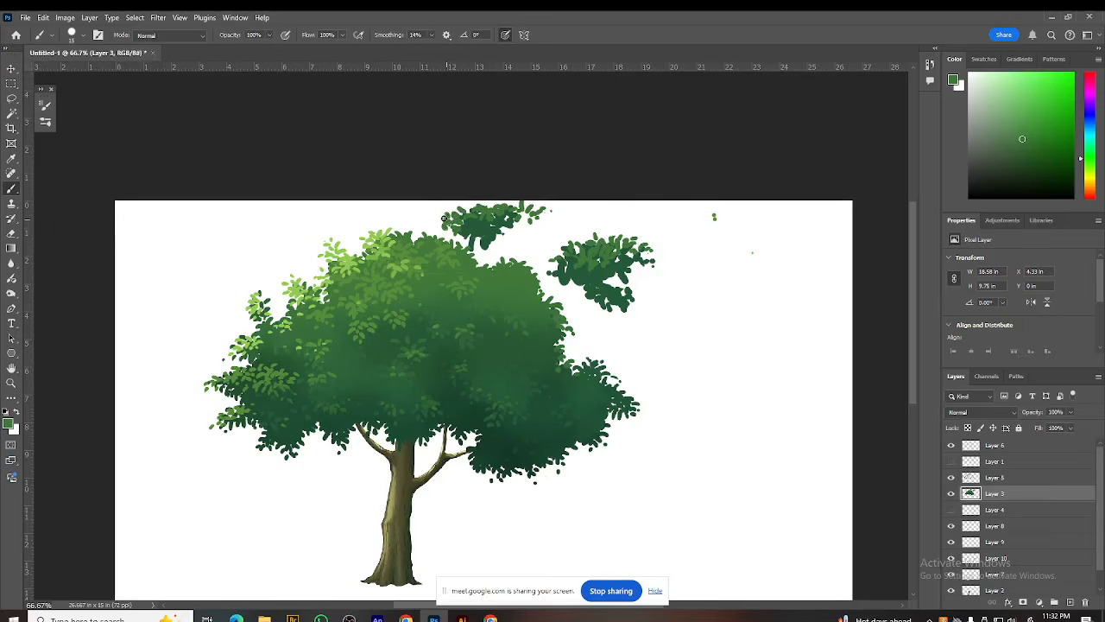
left_click_drag(474, 211, 502, 207)
Step: Sample the clusters' dark green again and add individual dark leaves around the lower and outer edges of both
key("super")
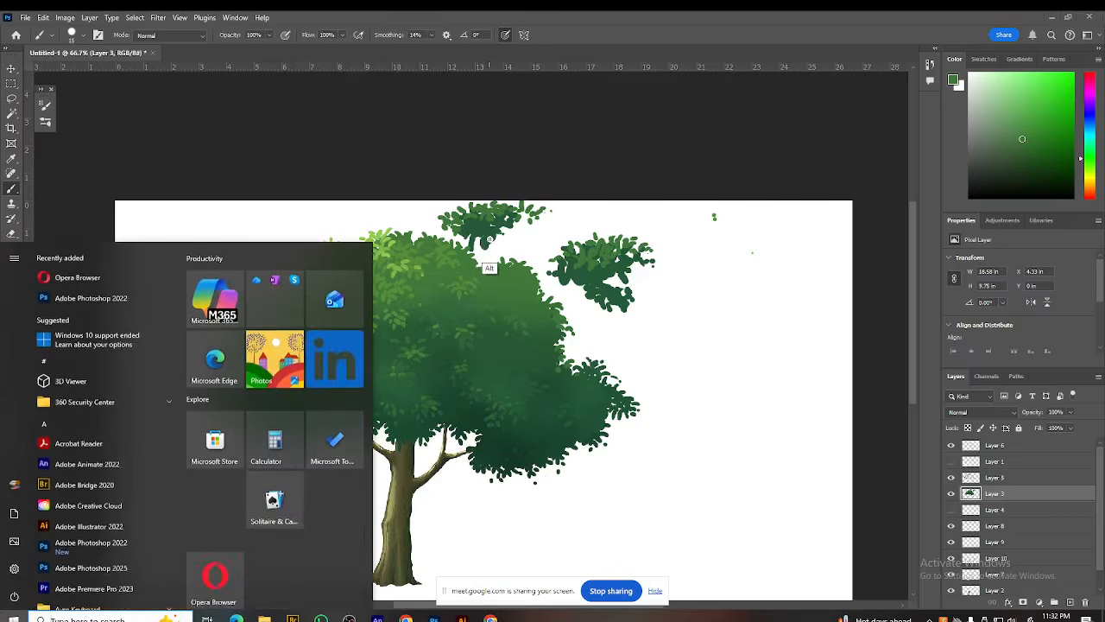
key("super")
key("super")
key("super")
key("alt")
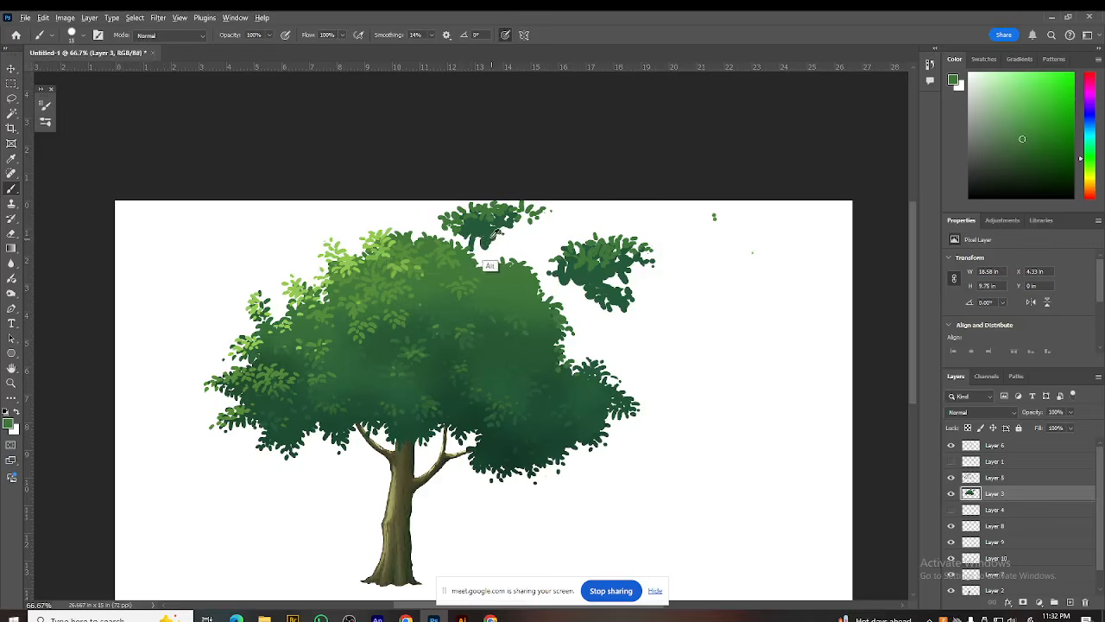
left_click(496, 230, "alt")
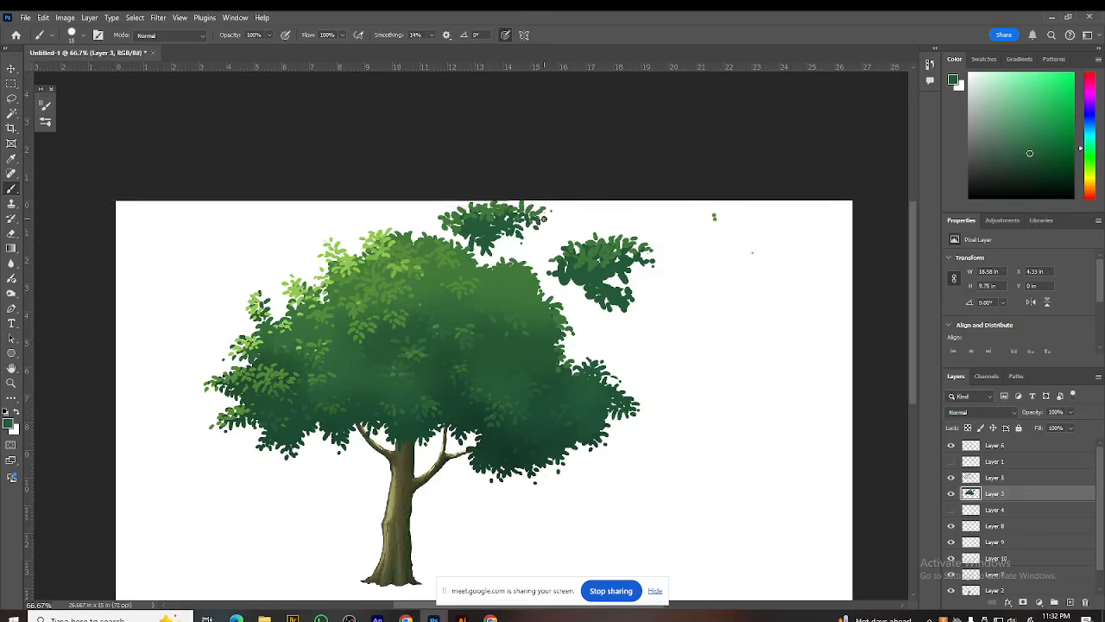
mouse_move(611, 302)
left_mouse_down()
mouse_move(621, 314)
mouse_move(611, 318)
left_mouse_up()
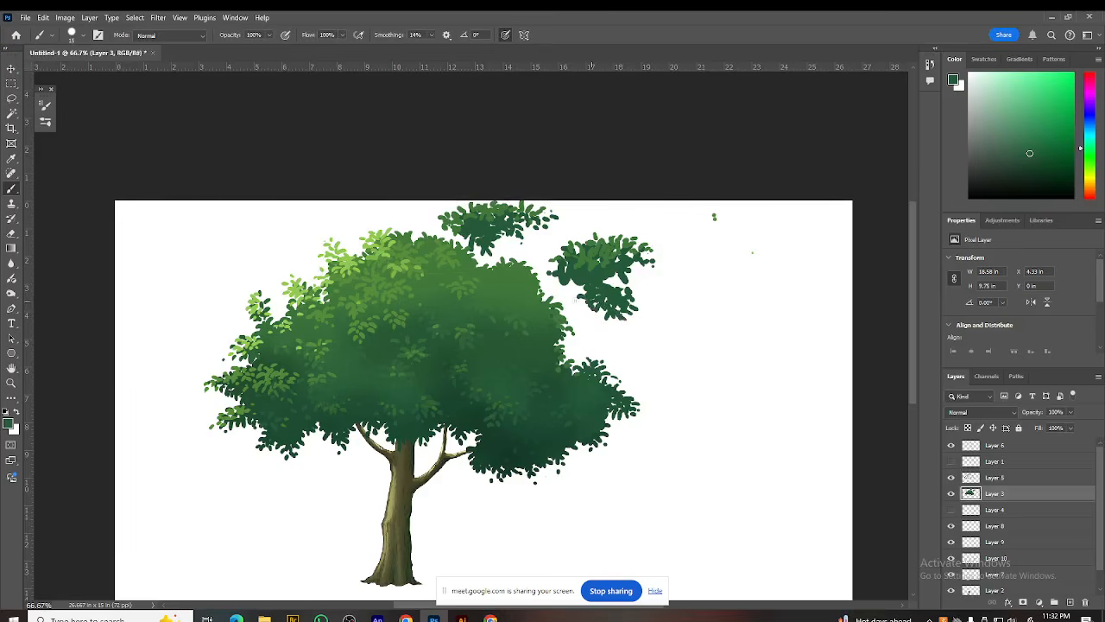
left_click_drag(615, 274, 647, 283)
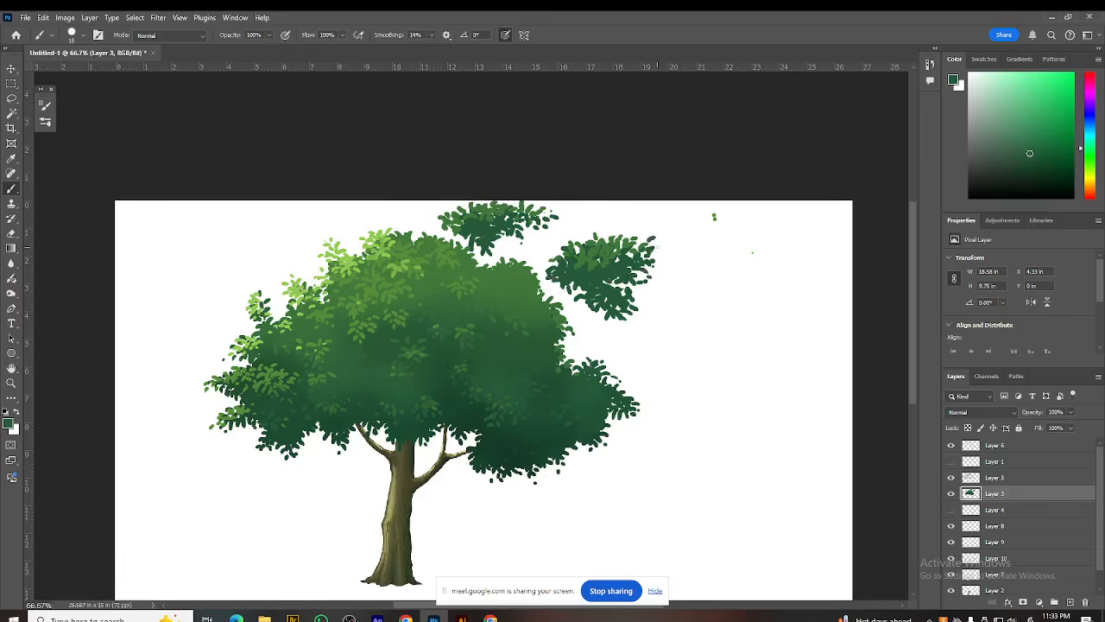
Step: Sample mid-green and extend the right-hand cluster outward with loose leaves at its upper right tip
left_click(631, 274, "alt")
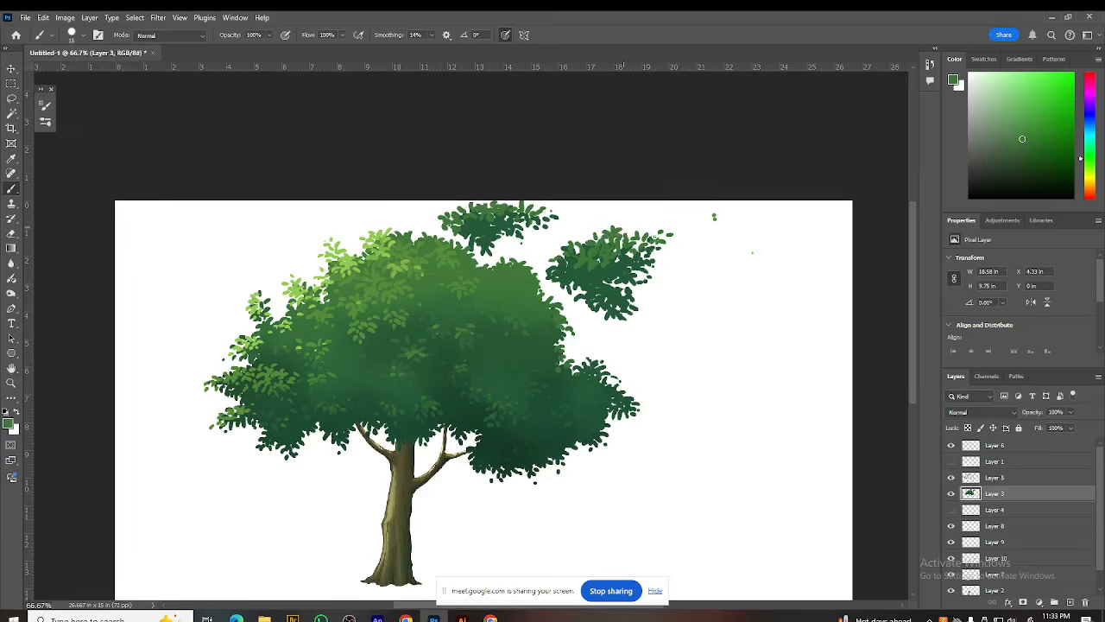
left_click_drag(662, 256, 688, 264)
left_click_drag(662, 387, 693, 381)
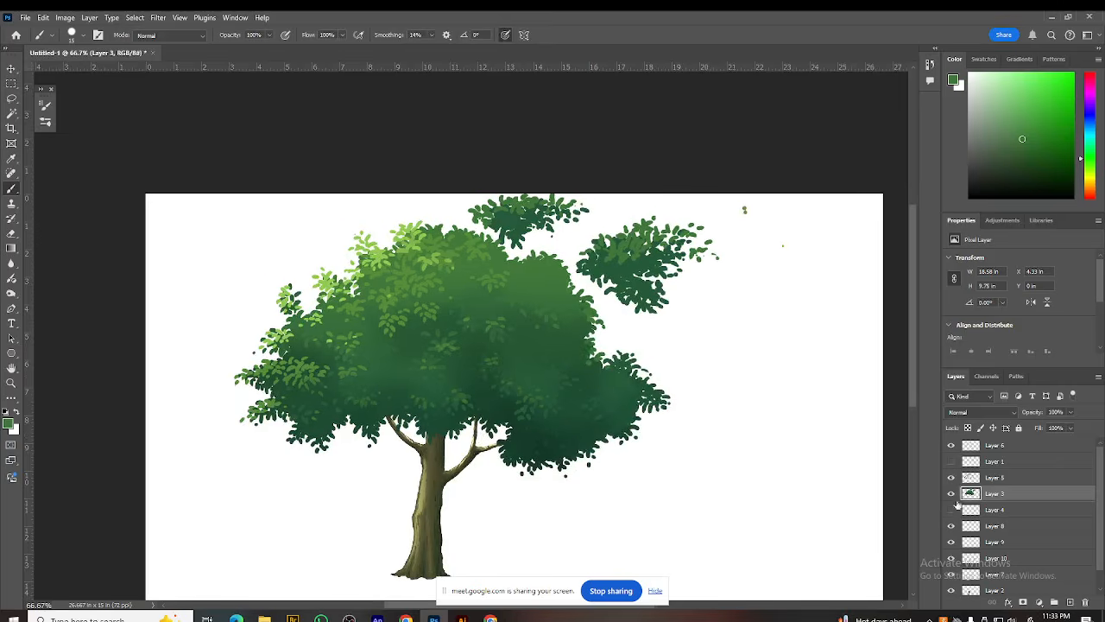
left_click(1002, 510)
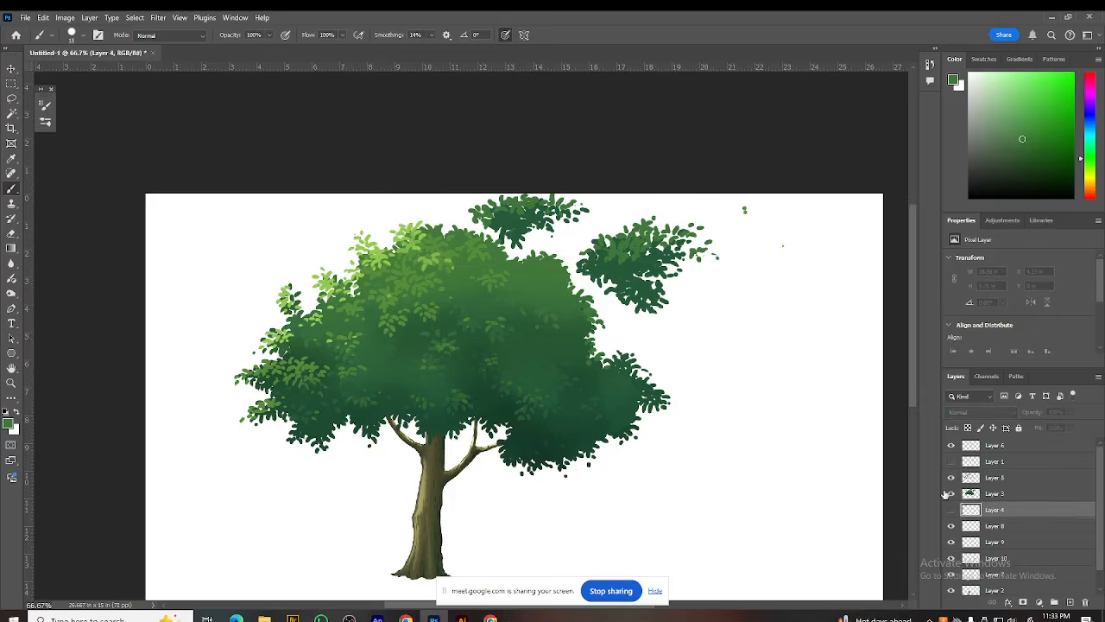
left_click(453, 247, "alt")
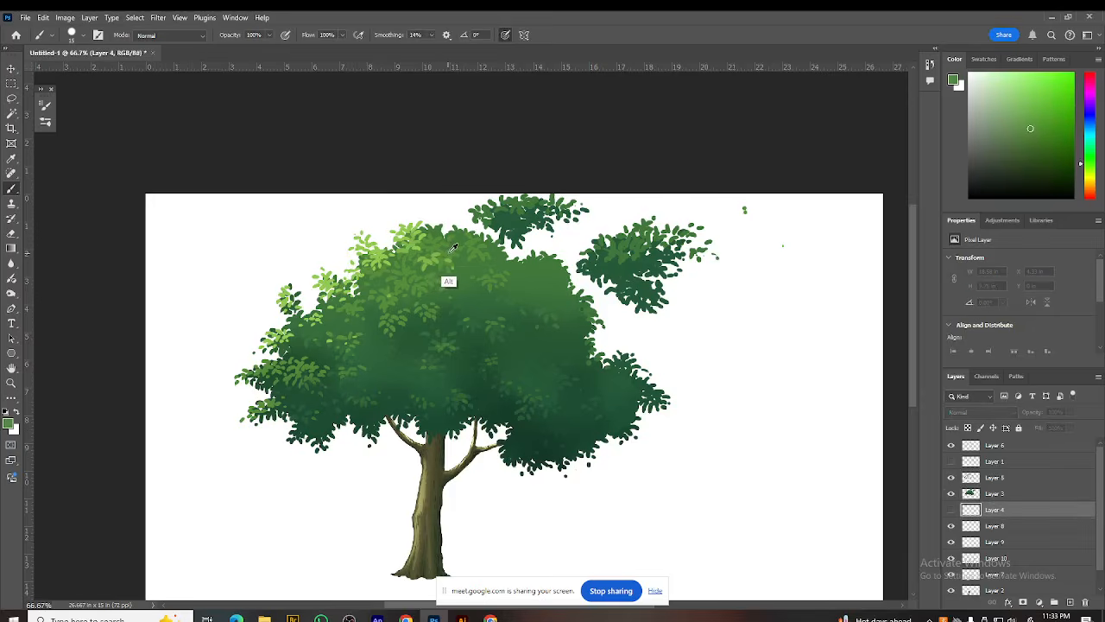
left_click(627, 240)
left_click(556, 241)
Step: Sample light green from the canopy highlights and paint highlight leaves on the tops of both detached clusters on Layer 3
left_click(951, 480)
left_click(951, 479)
left_click(950, 493)
left_click(951, 493)
left_click(990, 493)
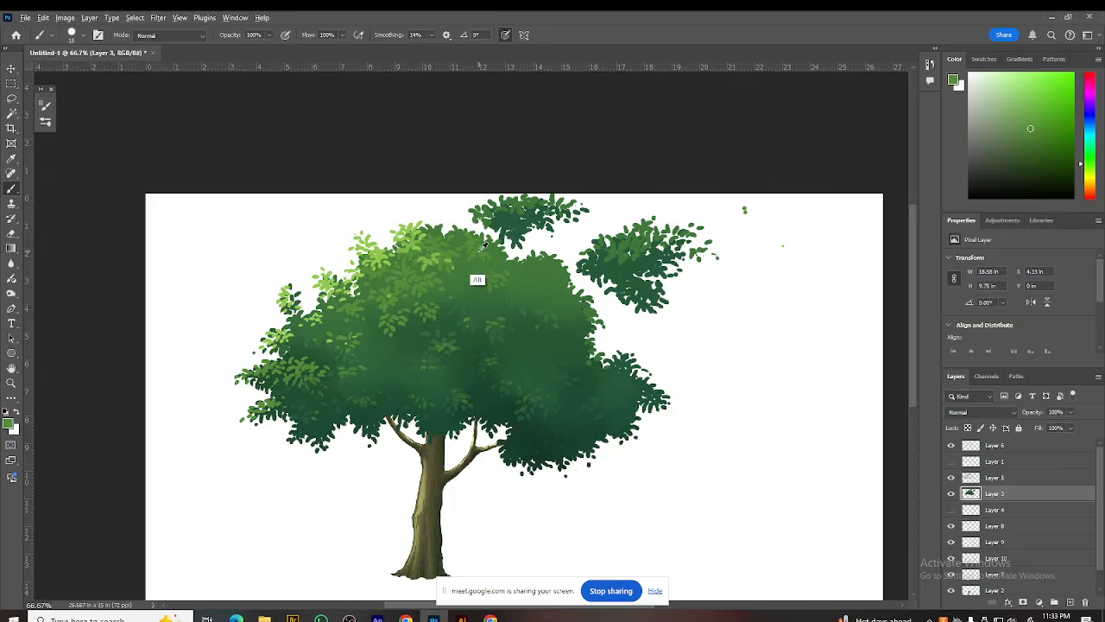
key("alt")
left_click(437, 256, "alt")
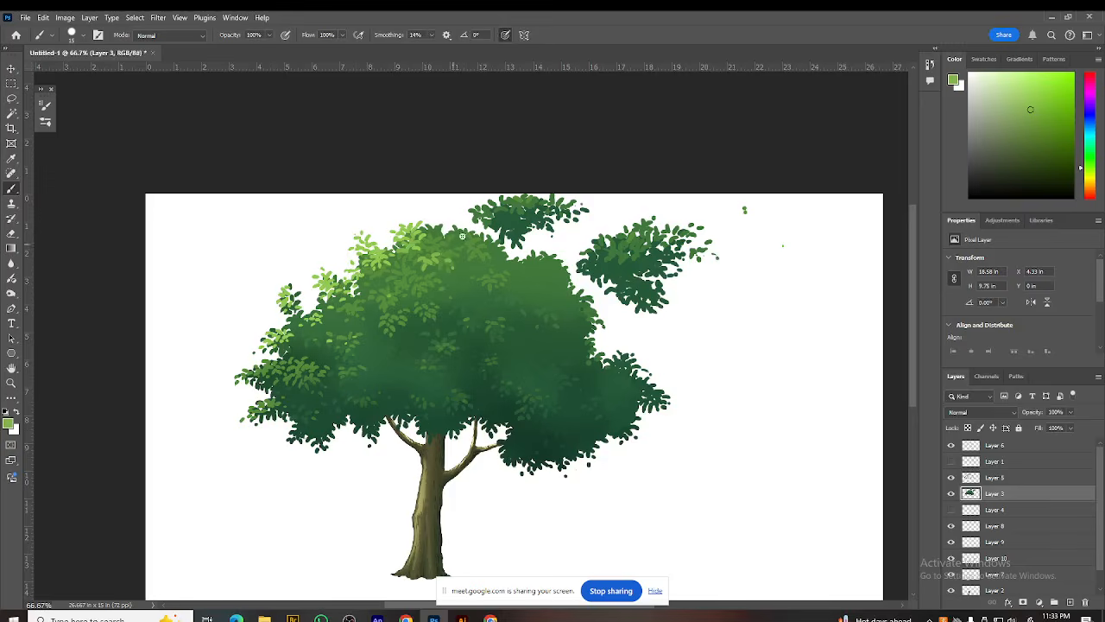
mouse_move(522, 213)
left_mouse_down()
mouse_move(511, 207)
mouse_move(537, 201)
left_mouse_up()
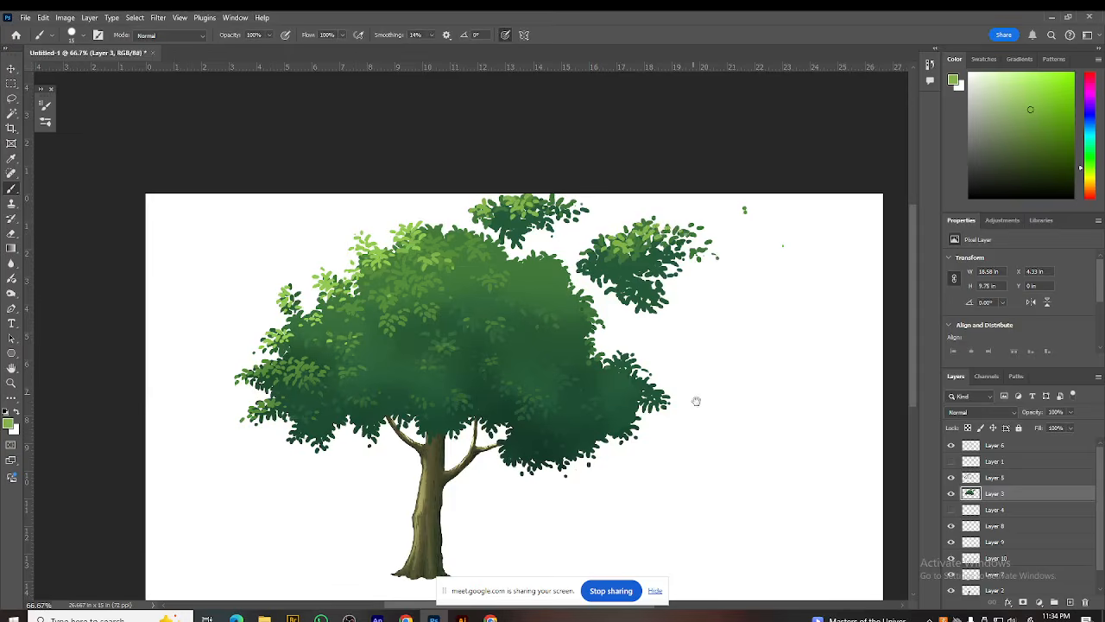
Step: Add a new layer directly above Layer 4 and sample the trunk's dark brown for the brush
scroll(678, 399, "down", 1)
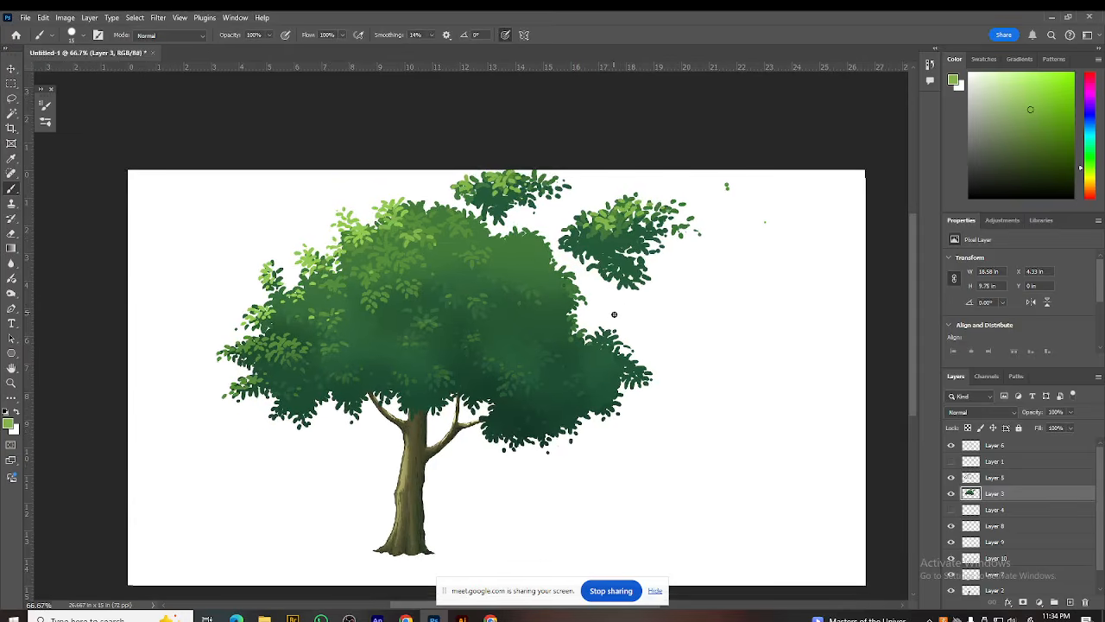
left_click(995, 511)
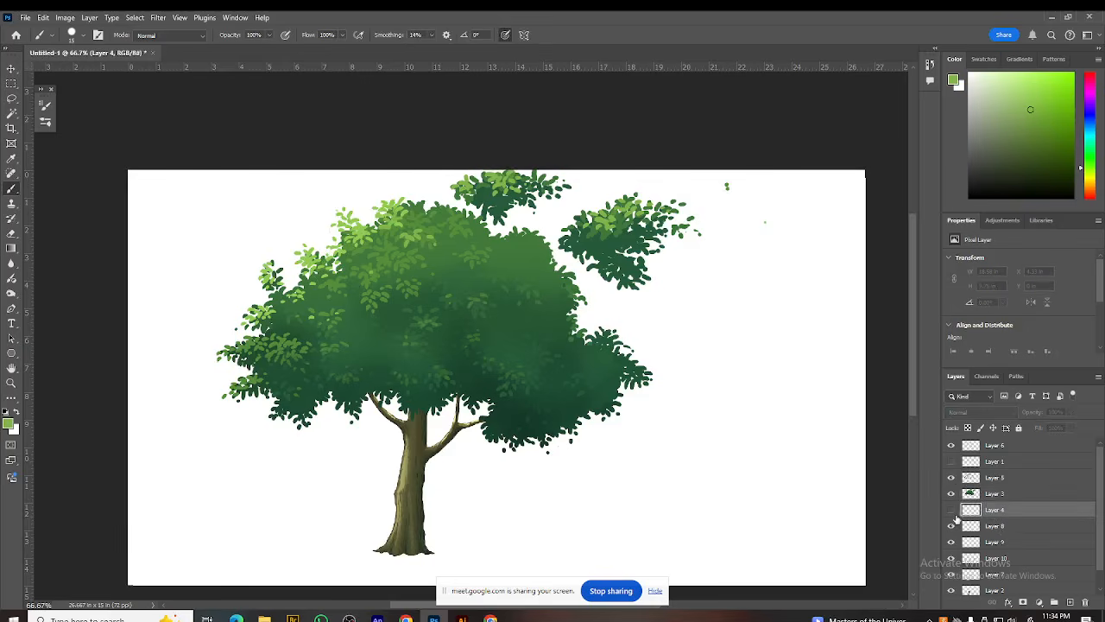
left_click(1069, 601)
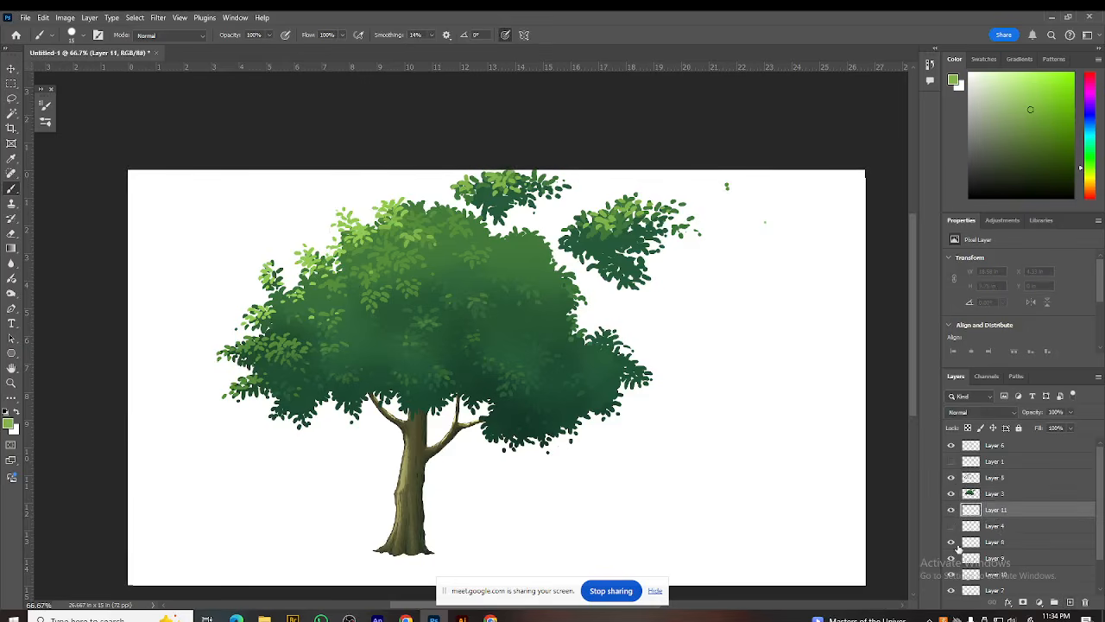
left_click(424, 432, "alt")
left_click_drag(564, 282, 580, 260)
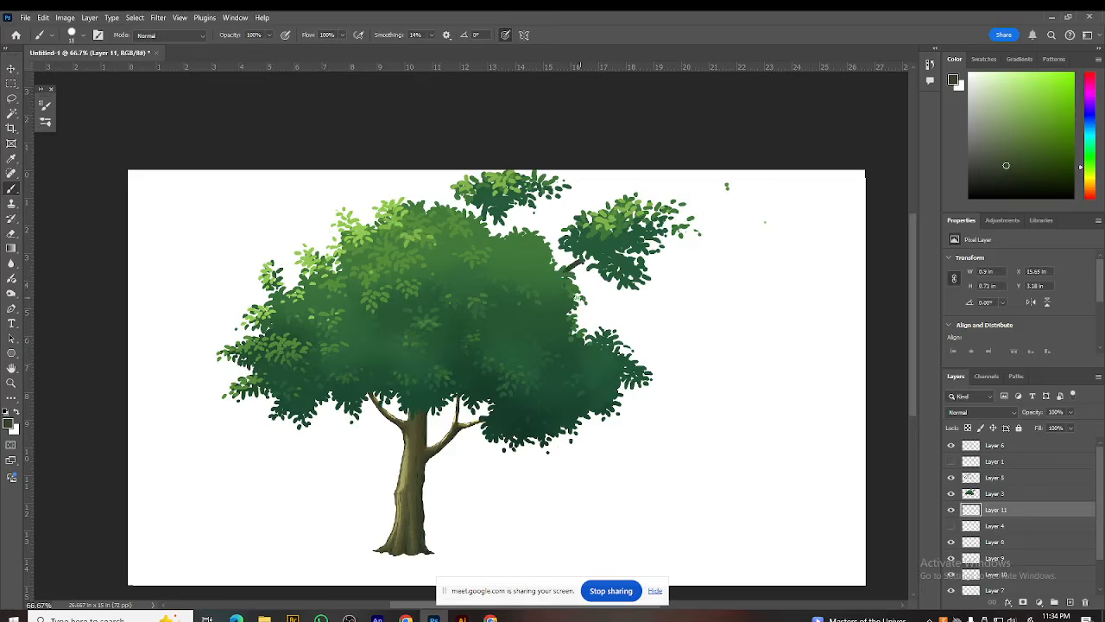
key("ctrl+z")
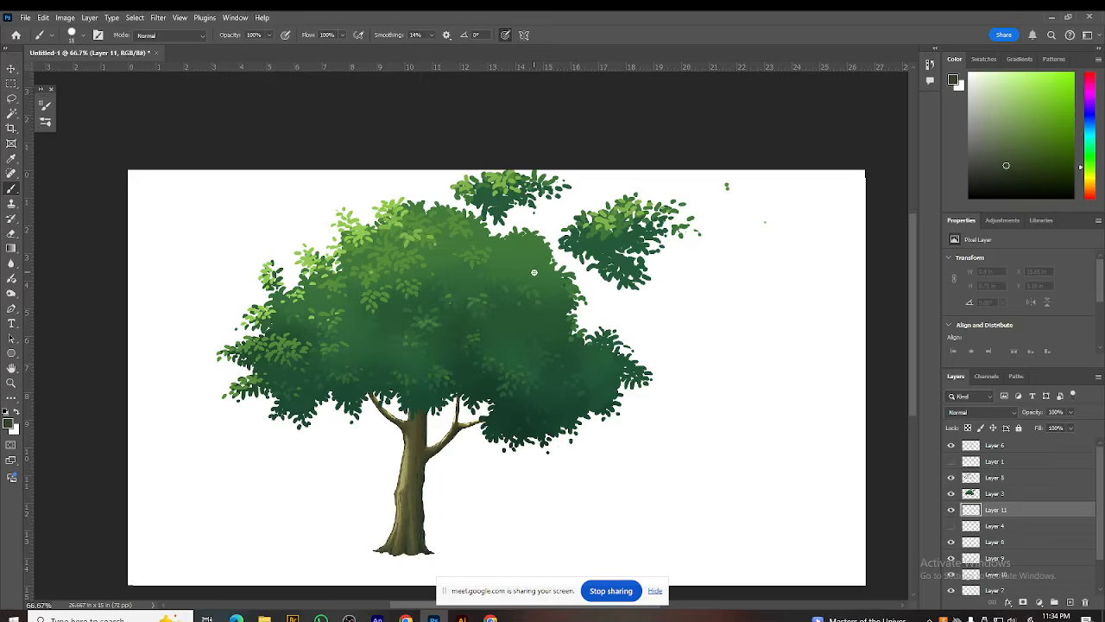
left_click_drag(561, 258, 591, 242)
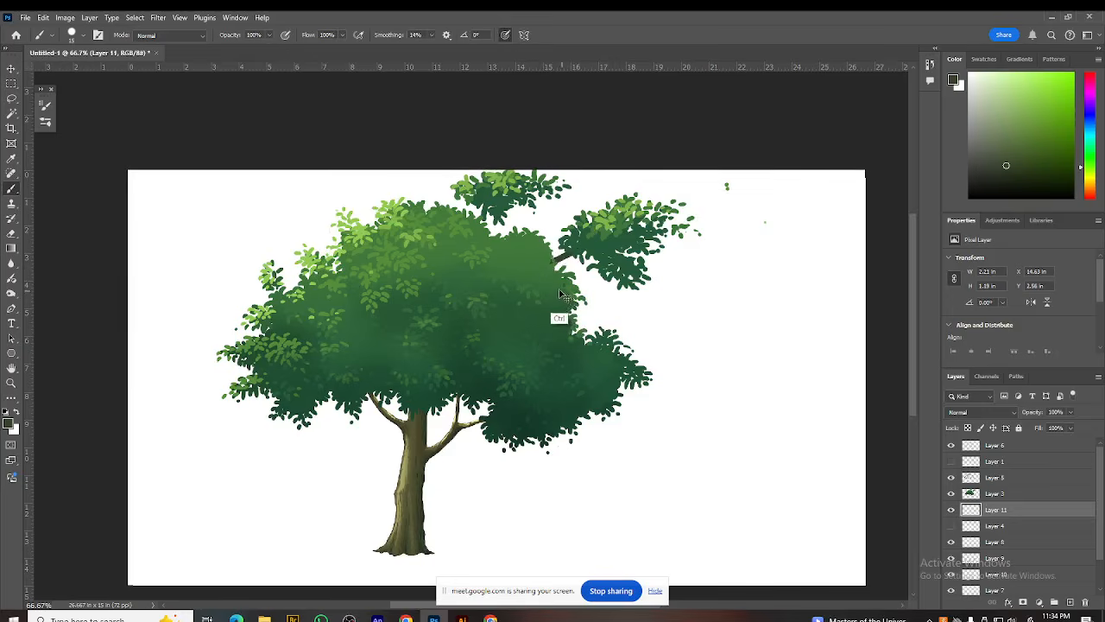
key("ctrl+z")
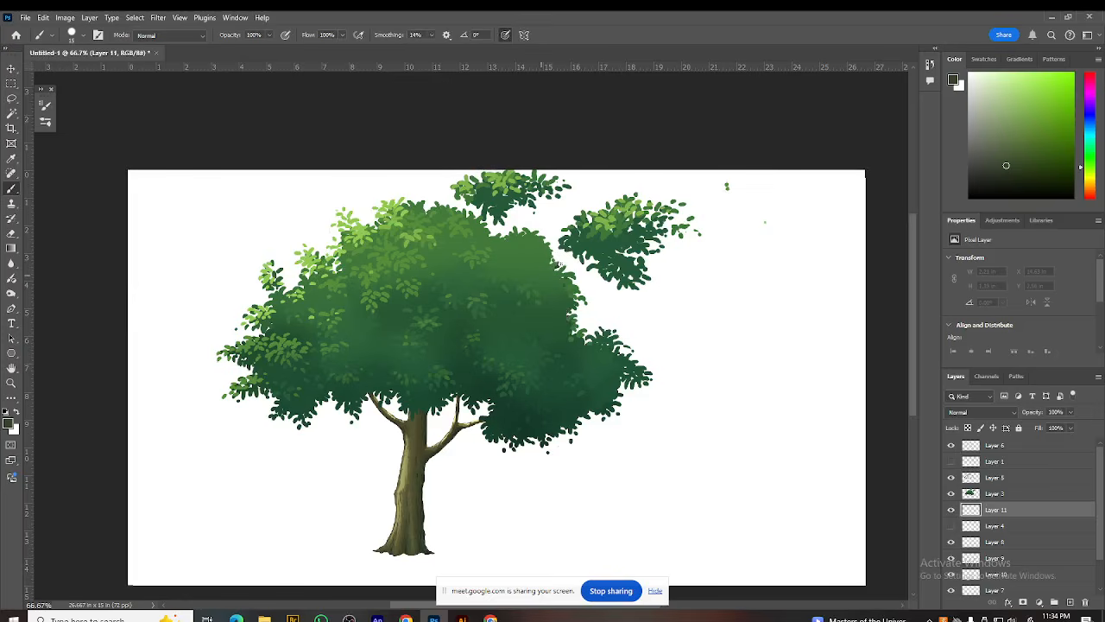
Step: On Layer 11, paint a dark forked branch joining the right-hand leaf cluster to the canopy, with twigs inside the cluster
left_click_drag(598, 240, 582, 251)
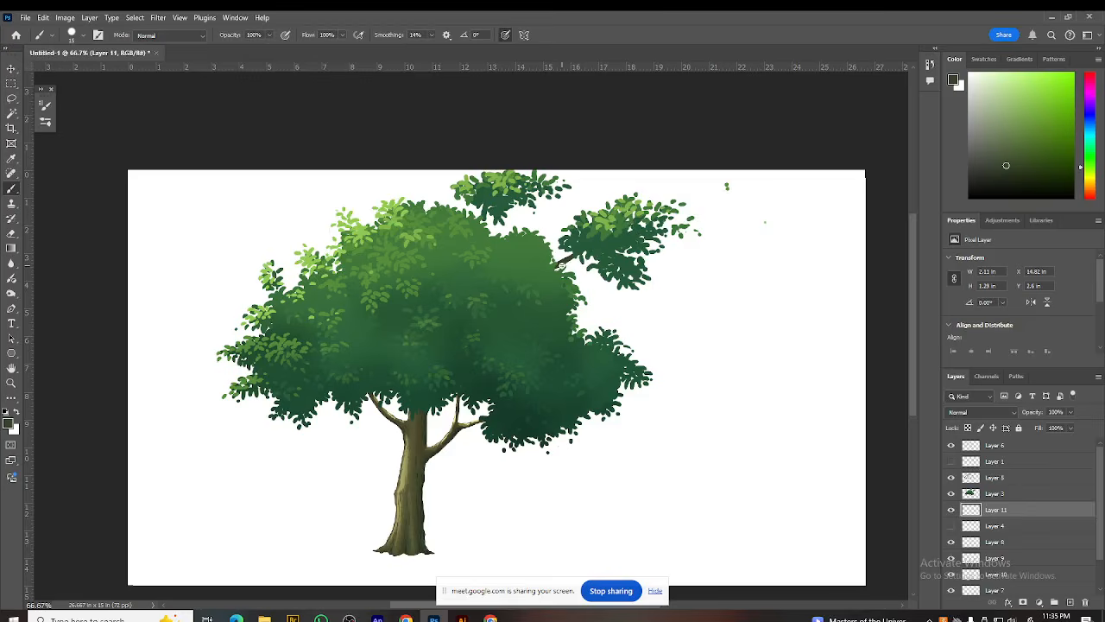
left_click_drag(616, 267, 621, 264)
left_click_drag(559, 266, 535, 287)
left_click_drag(628, 243, 632, 231)
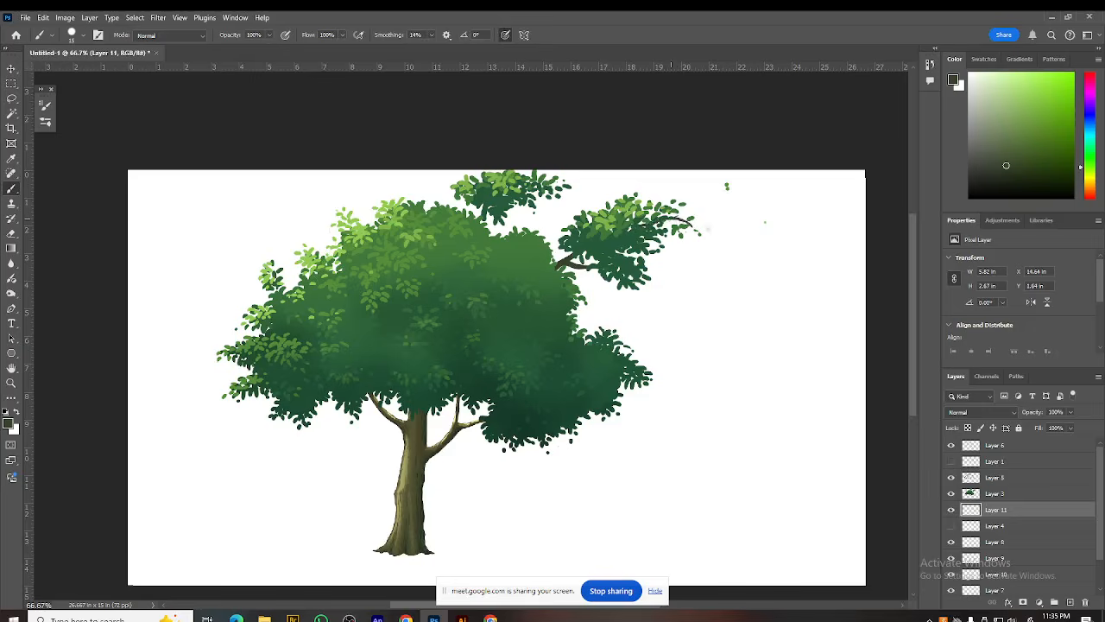
Step: Undo the last stroke, then paint thin bare twigs beyond the right-hand cluster's tip and a short branch beneath the upper cluster
key("ctrl+z")
key("bracketright")
left_click_drag(472, 216, 486, 204)
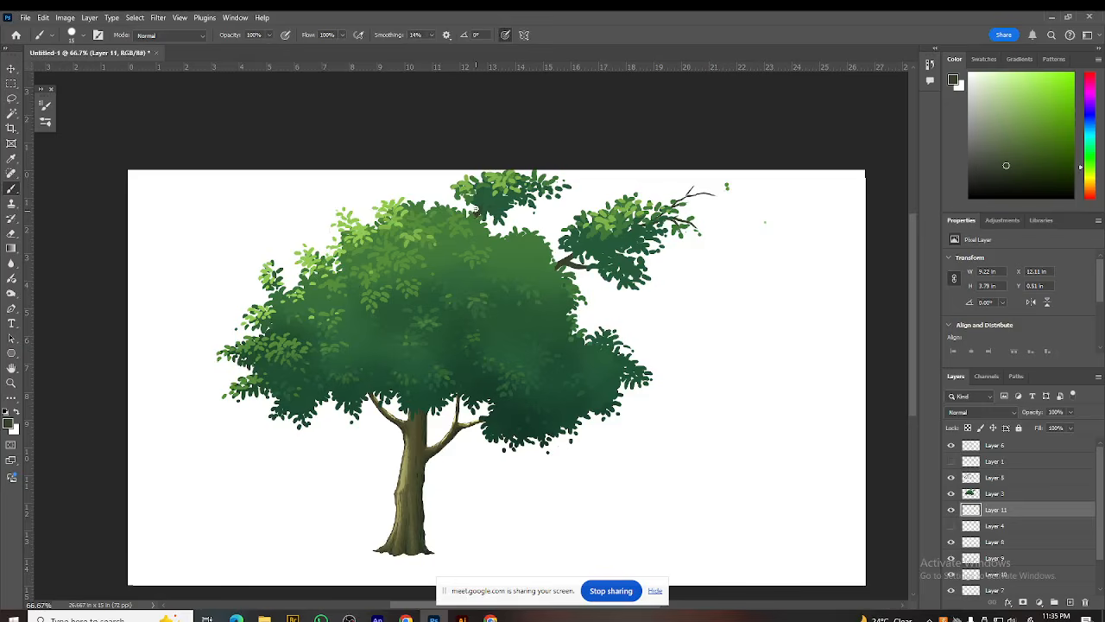
Step: Undo the last two strokes, then paint thin bare twigs beyond the upper leaf cluster's tip on Layer 11
key("ctrl+z")
key("ctrl+z")
scroll(660, 371, "up", 1)
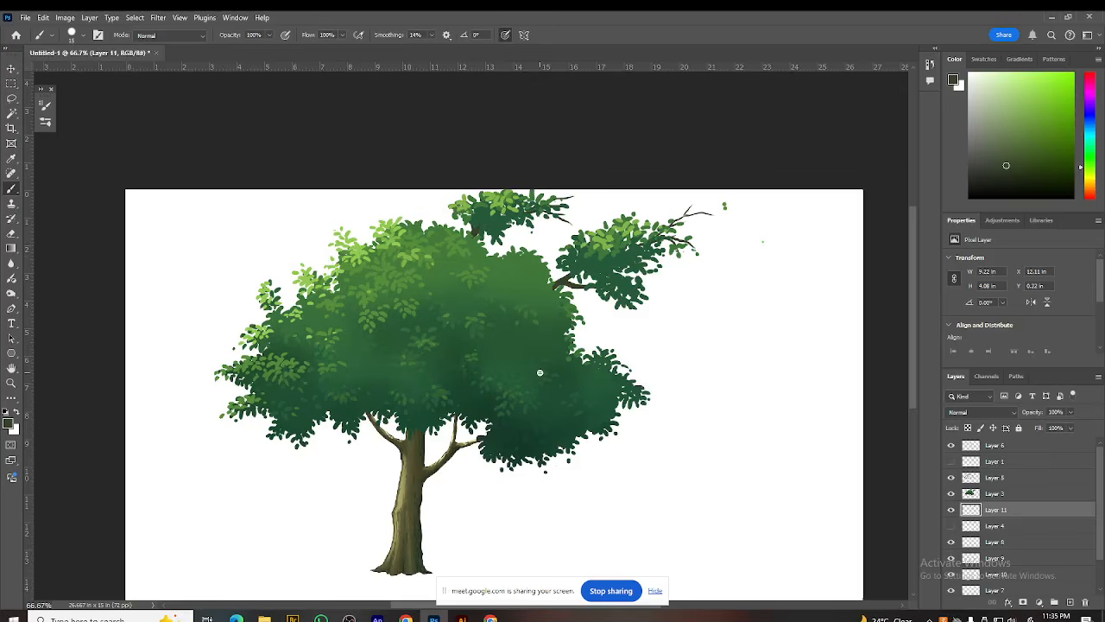
scroll(548, 395, "up", 2)
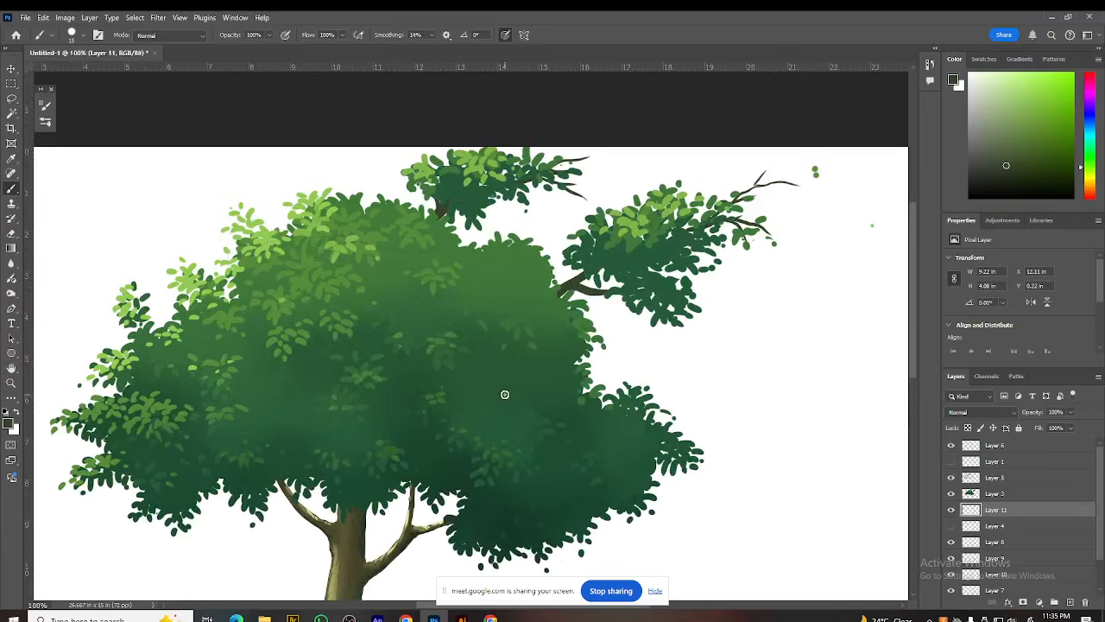
Step: Sample olive and lighter tan tones from the trunk and paint highlights along the forked branch joining the right-hand cluster
left_click(343, 543, "alt")
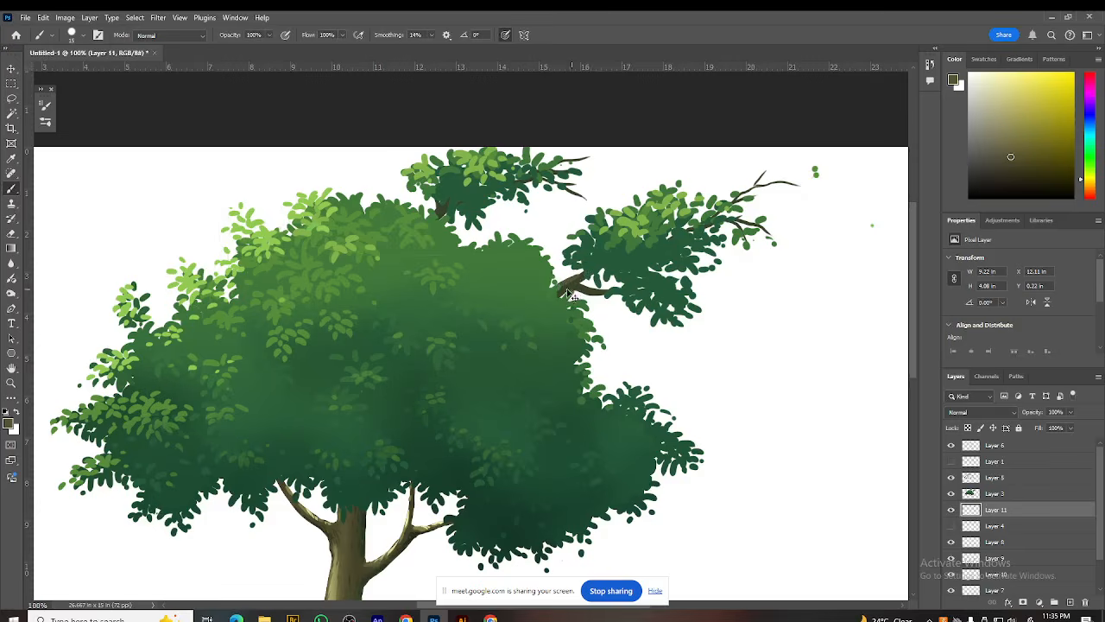
left_click(339, 566, "alt")
scroll(682, 429, "down", 1)
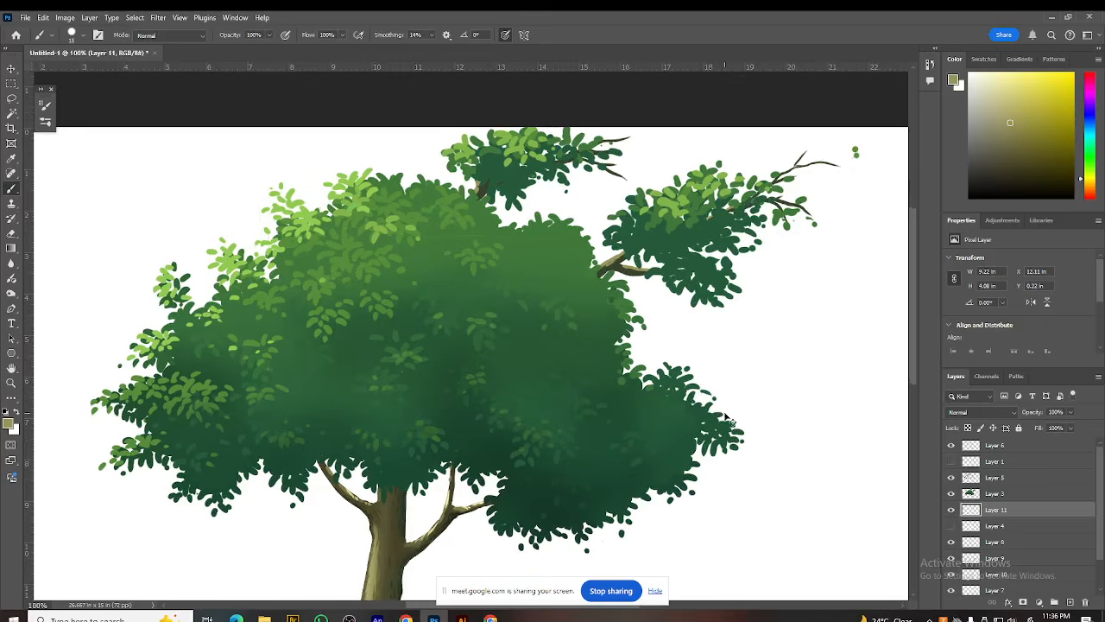
scroll(725, 414, "down", 1)
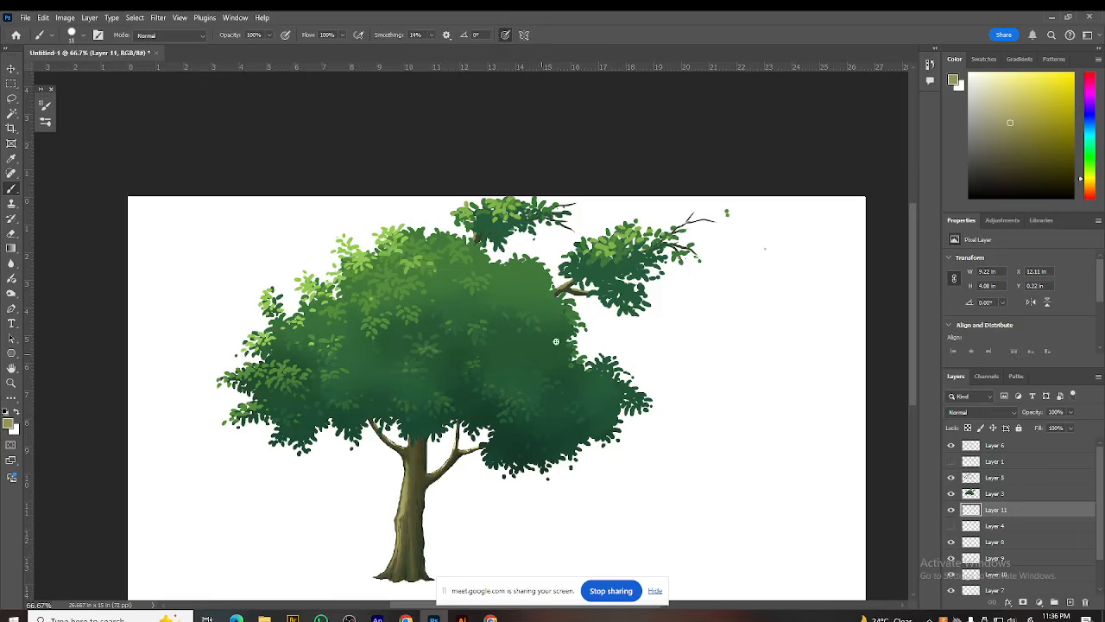
left_click_drag(514, 327, 580, 398)
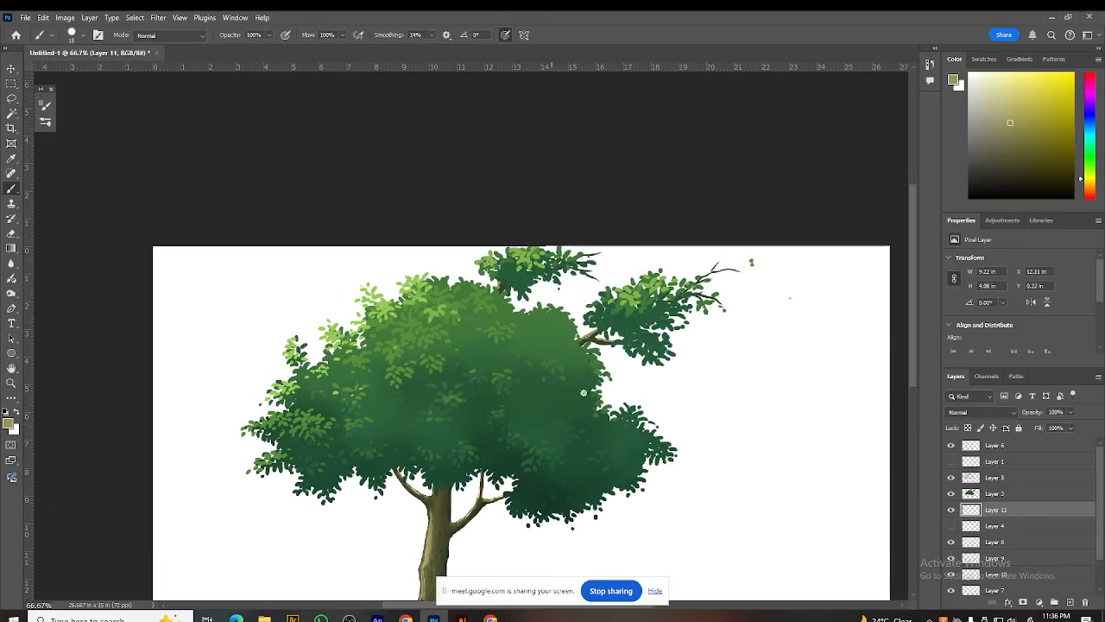
Step: Toggle the visibility of Layer 11 and Layer 3 to check which tree parts each one holds
left_click(951, 509)
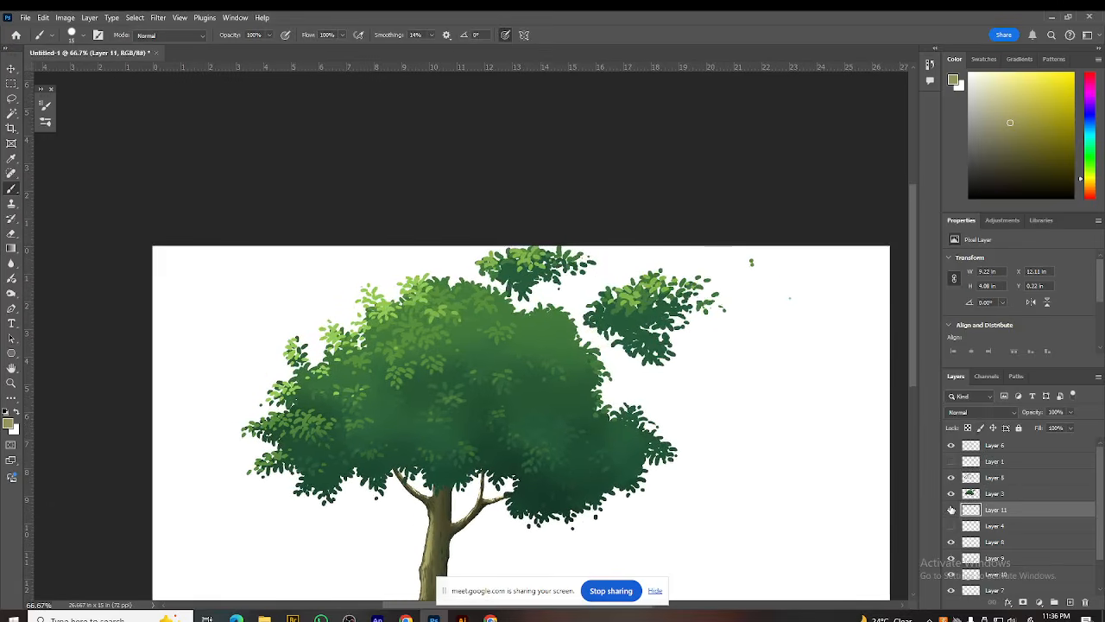
left_click(951, 509)
left_click(951, 494)
left_click(950, 493)
left_click(993, 493)
key("l")
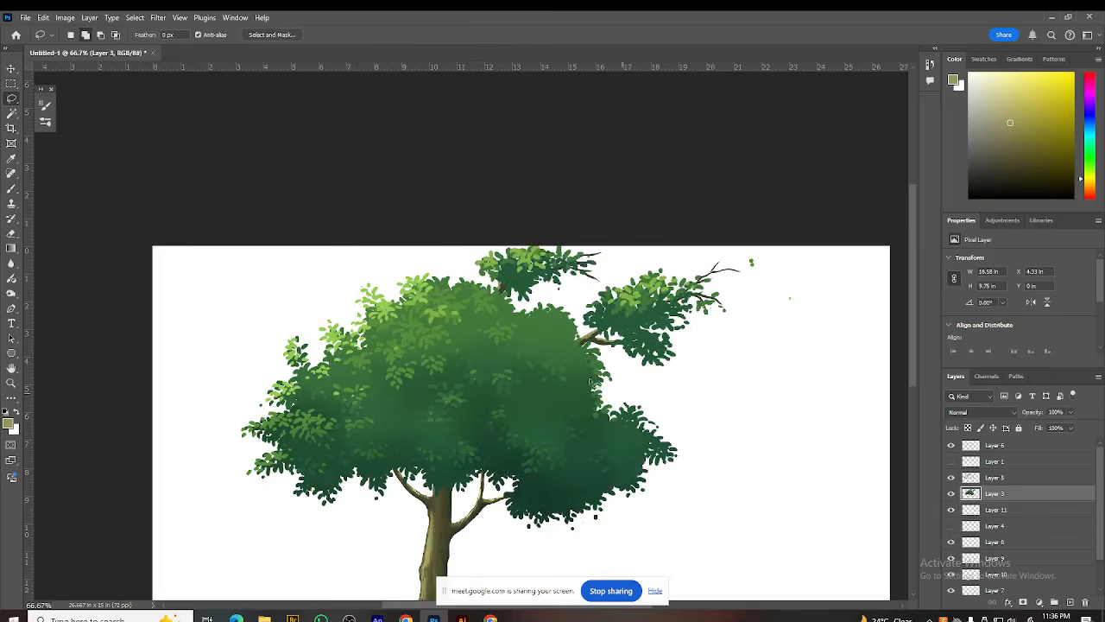
mouse_move(467, 264)
left_mouse_down()
mouse_move(524, 308)
mouse_move(616, 275)
mouse_move(621, 237)
mouse_move(576, 208)
mouse_move(561, 233)
left_mouse_up()
key("ctrl+d")
left_click_drag(663, 400, 666, 407)
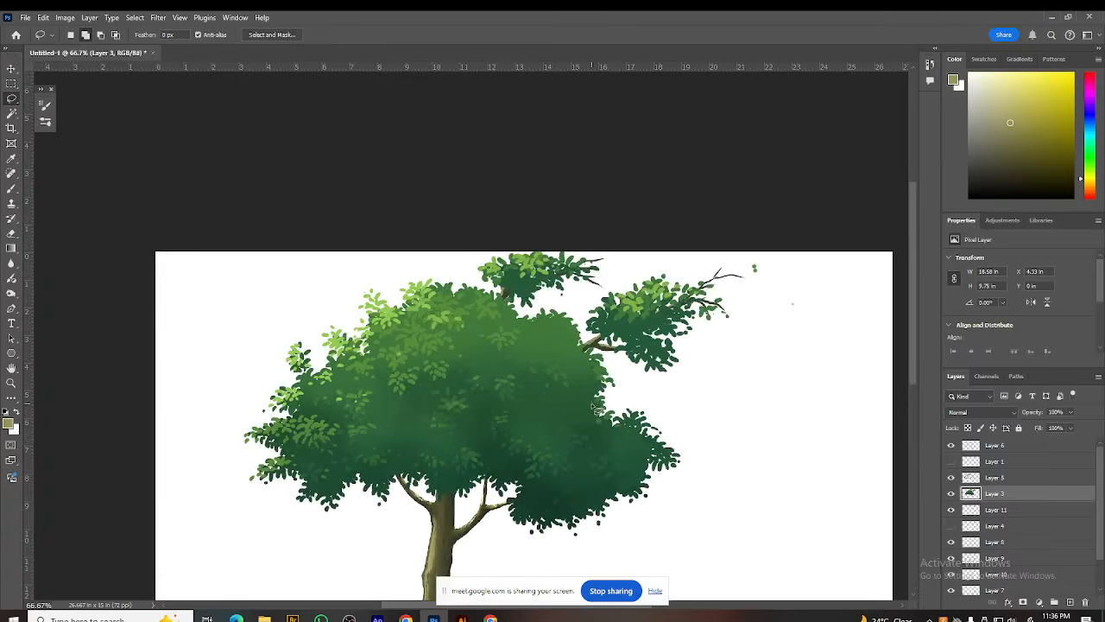
Step: Select all layers from Layer 6 down to Layer 2 and scale the whole tree down to about 15.9 in wide
key("ctrl+minus")
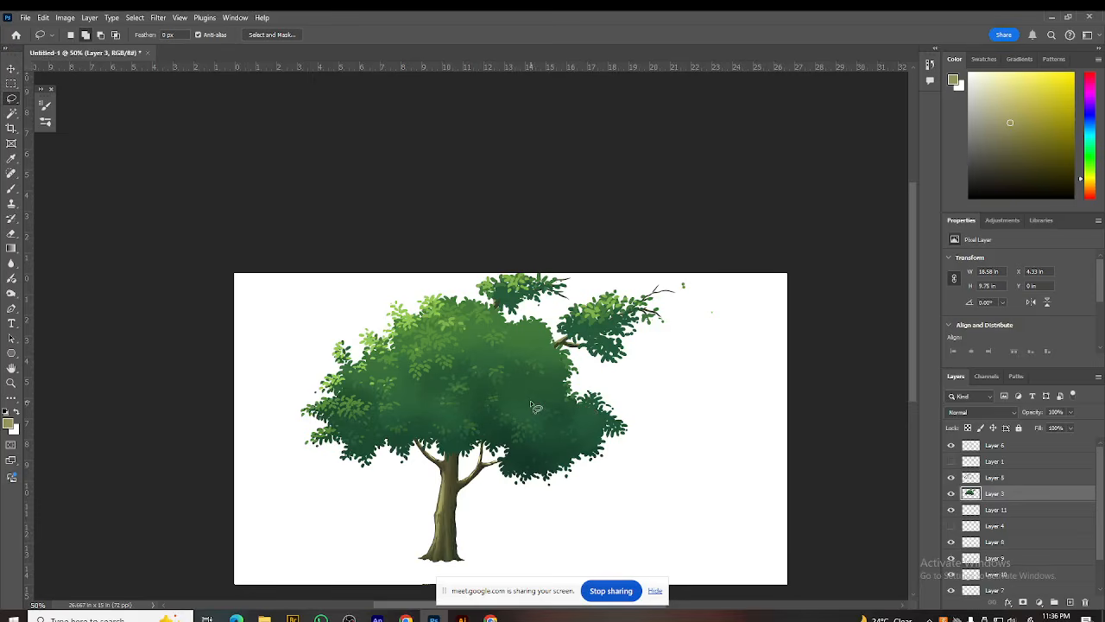
key("ctrl+plus")
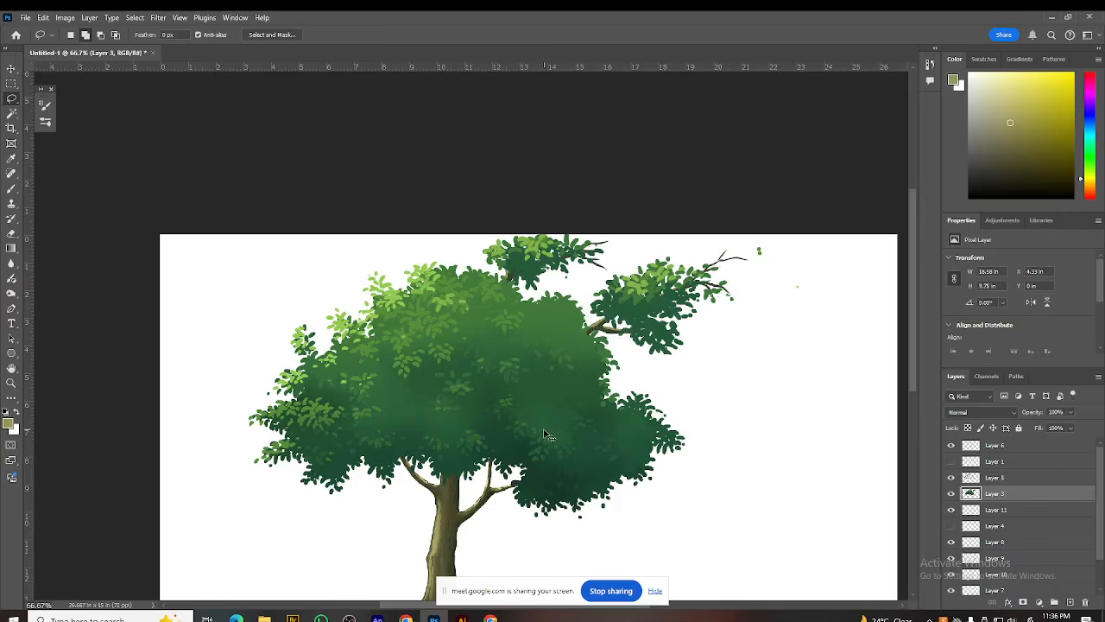
key("ctrl+minus")
key("ctrl+minus")
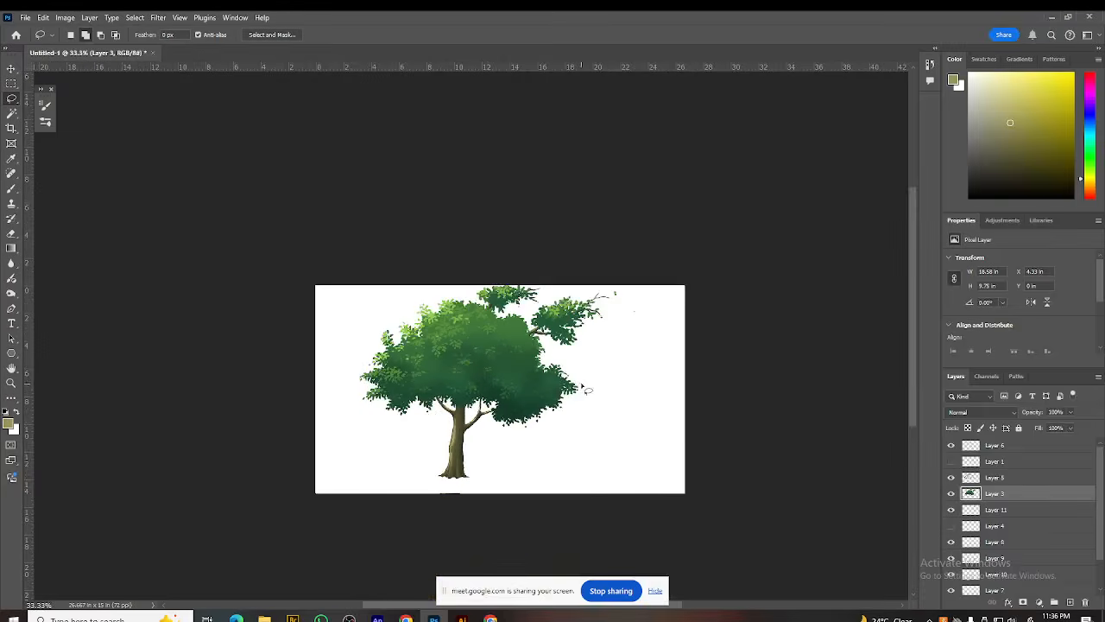
left_click(996, 445)
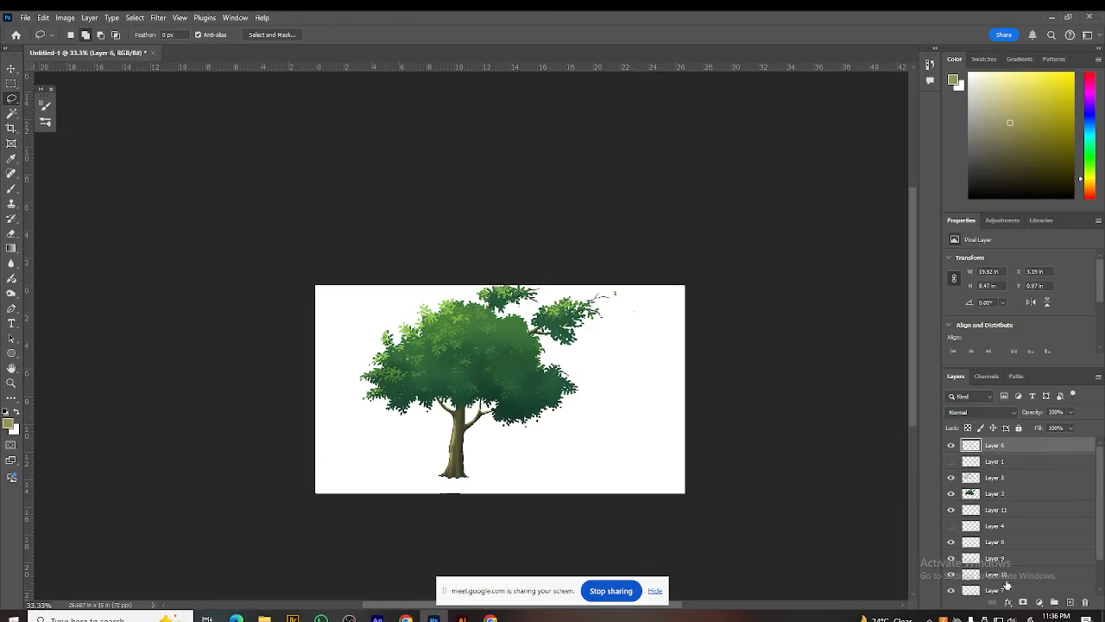
scroll(1000, 588, "down", 1)
left_click(998, 574, "shift")
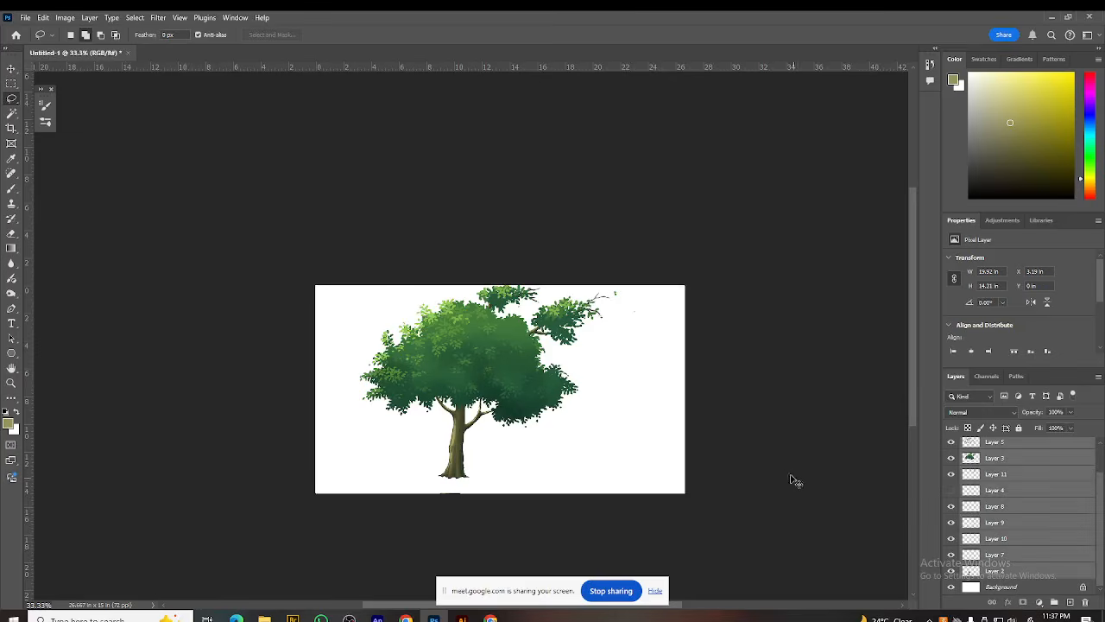
key("ctrl+t")
left_click_drag(500, 285, 501, 324)
key("Return")
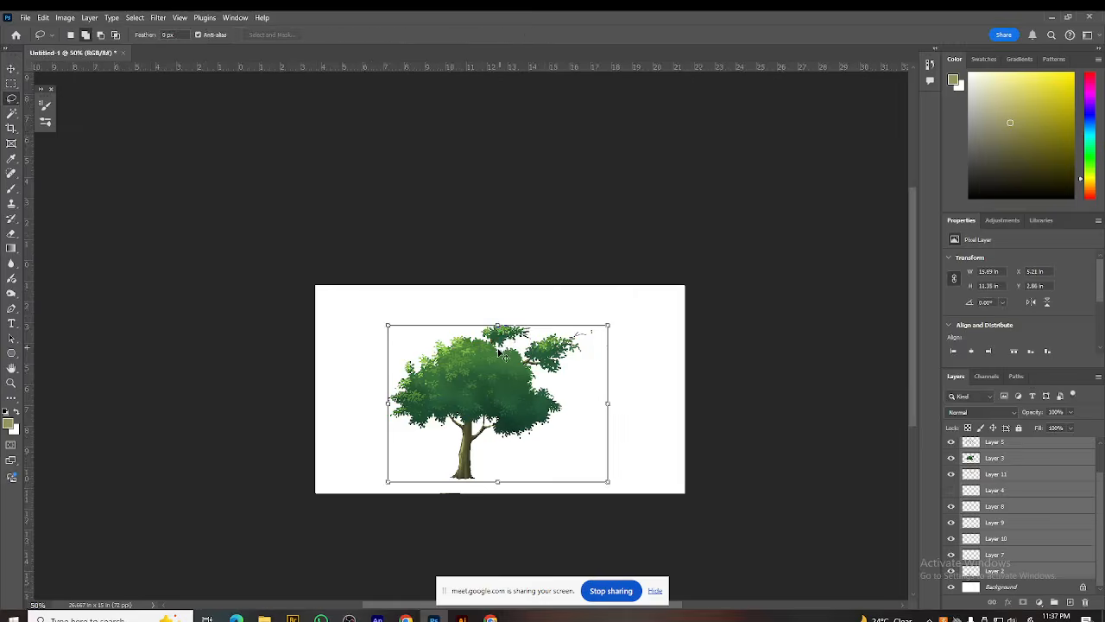
Step: Lasso the upper leaf cluster on Layer 3 and copy the selection to a new layer
key("ctrl+plus")
key("ctrl+plus")
left_click_drag(906, 454, 899, 464)
left_click(972, 458)
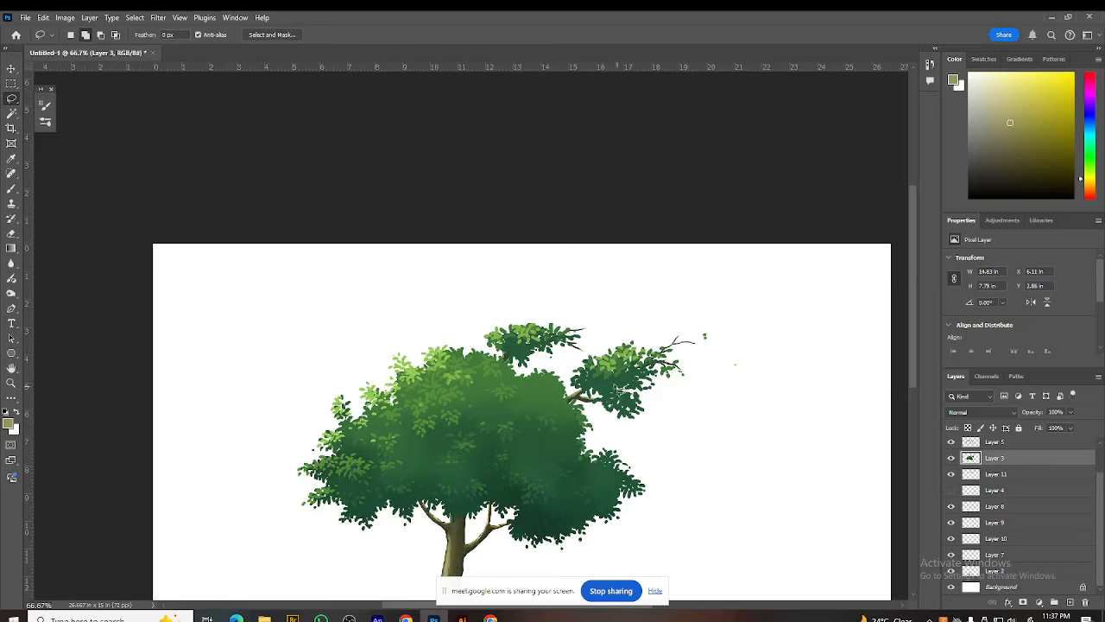
key("ctrl+plus")
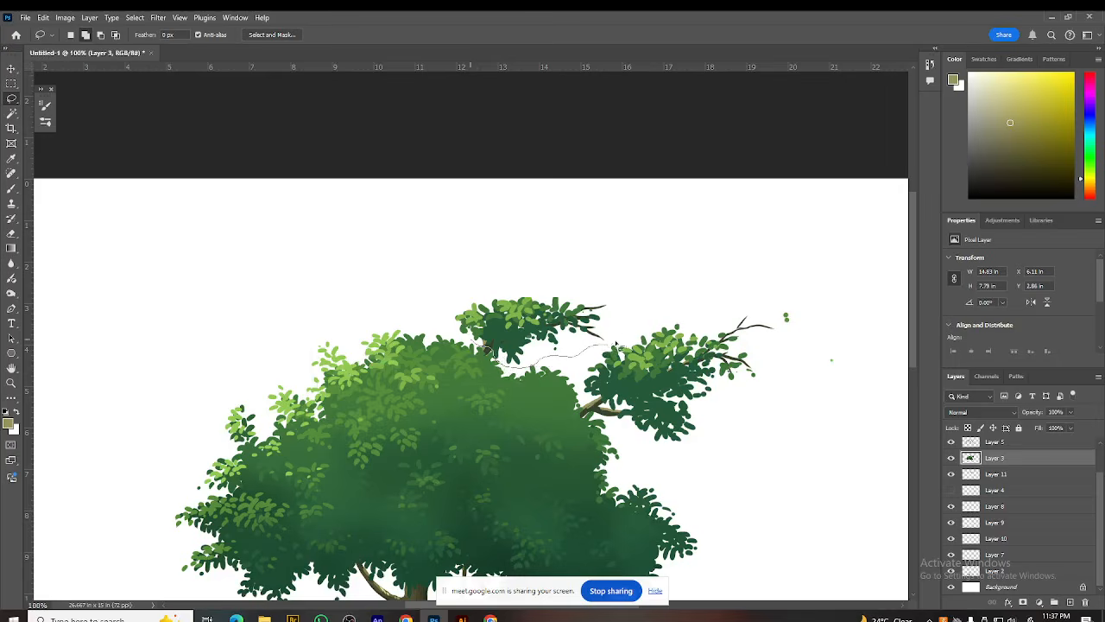
left_click_drag(488, 276, 467, 337)
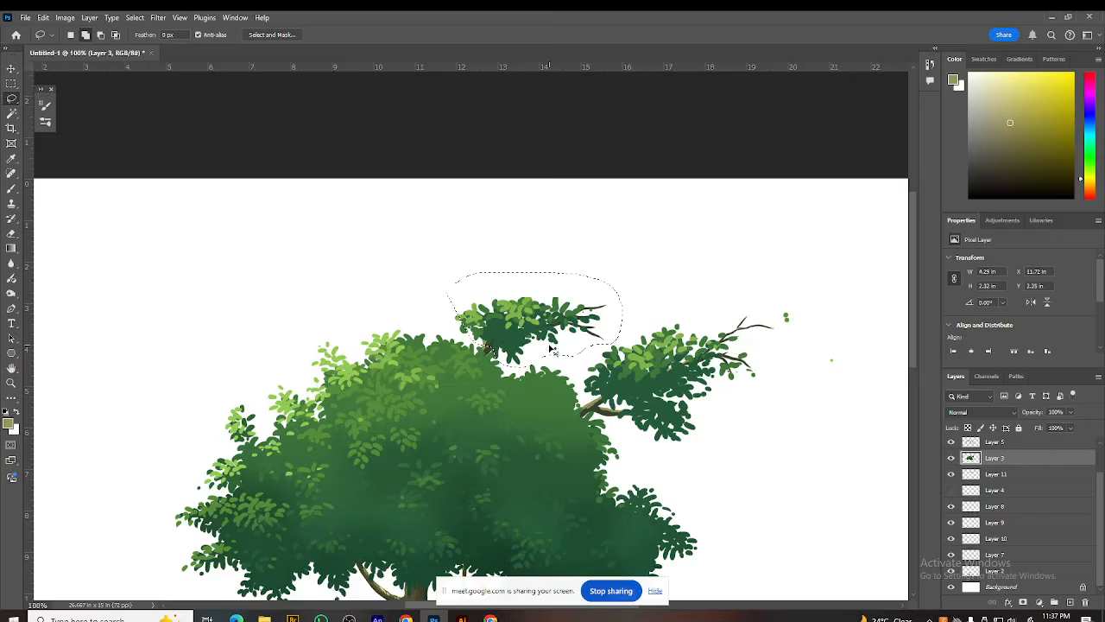
key("ctrl+j")
Step: Rotate the copied leaf cluster nearly upright and position it on the canopy's top, just left of the original upper cluster
key("ctrl+t")
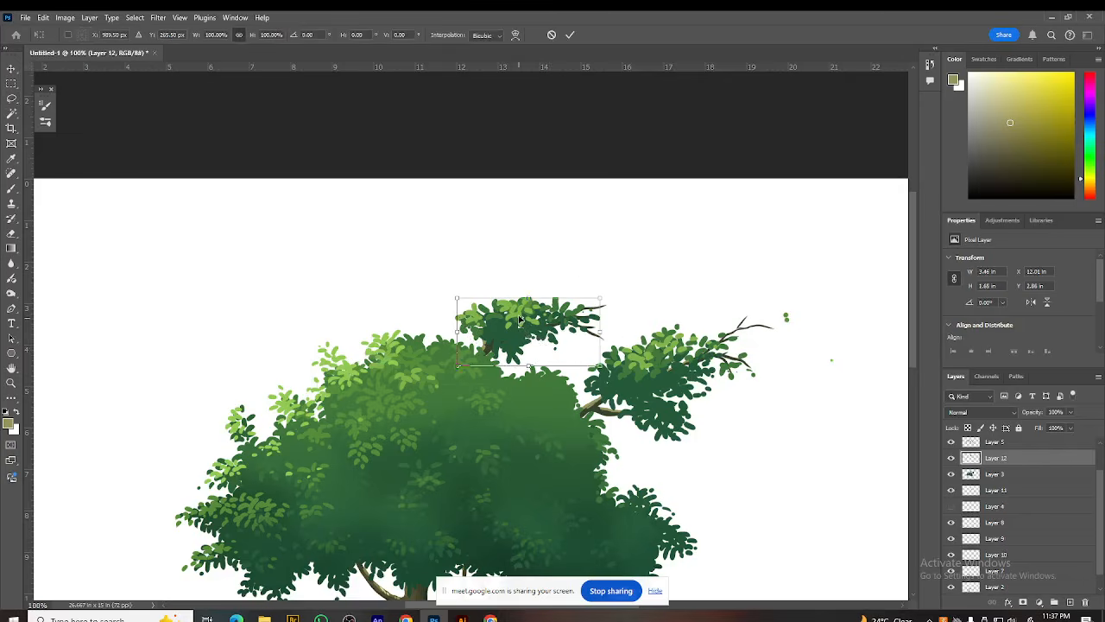
right_click(519, 318)
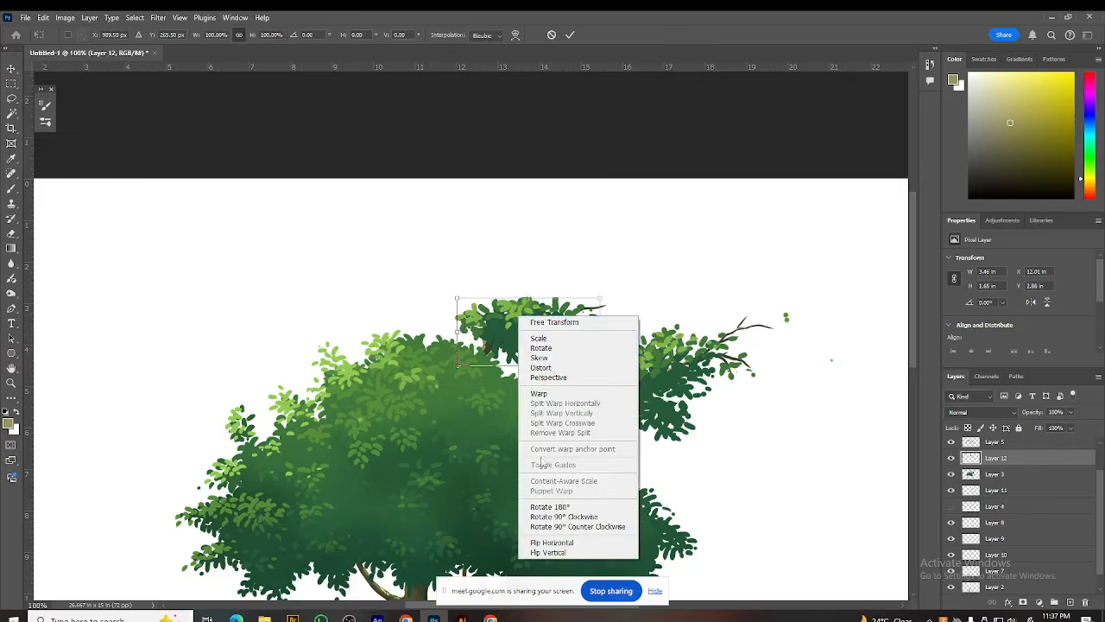
left_click(586, 285)
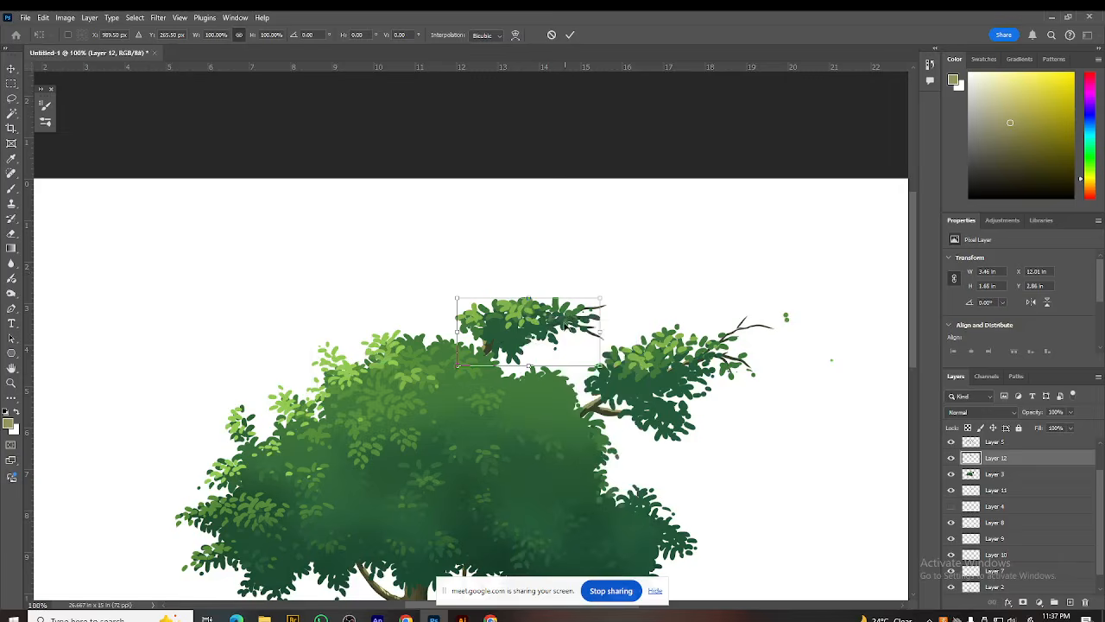
left_click_drag(546, 323, 481, 304)
left_click_drag(539, 356, 550, 310)
mouse_move(456, 322)
left_mouse_down()
mouse_move(485, 324)
mouse_move(481, 334)
mouse_move(465, 325)
left_mouse_up()
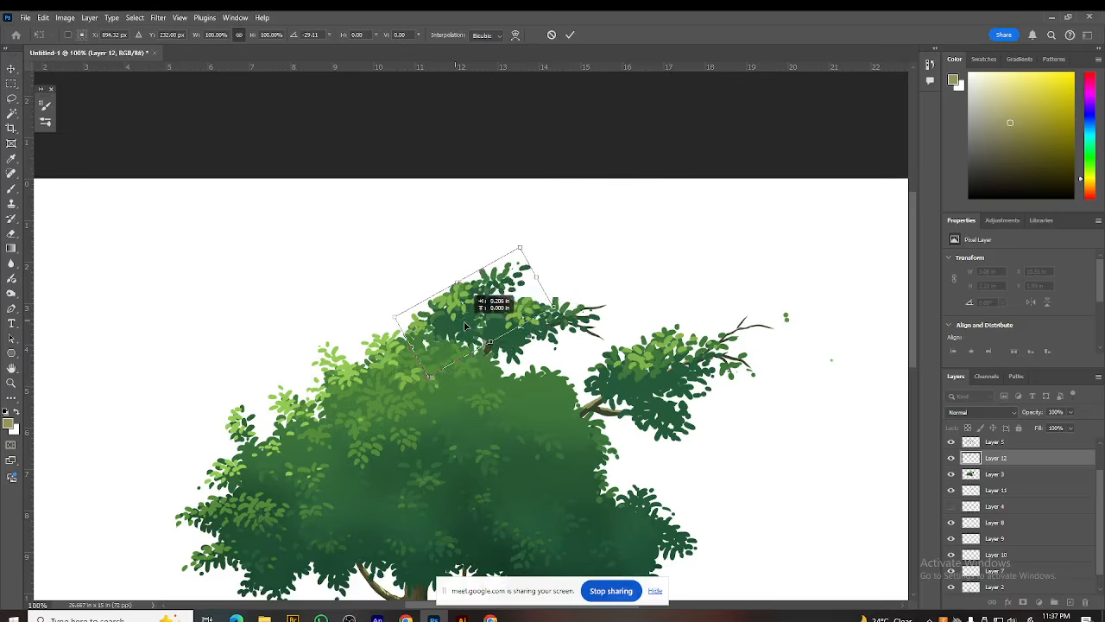
left_click_drag(563, 322, 523, 255)
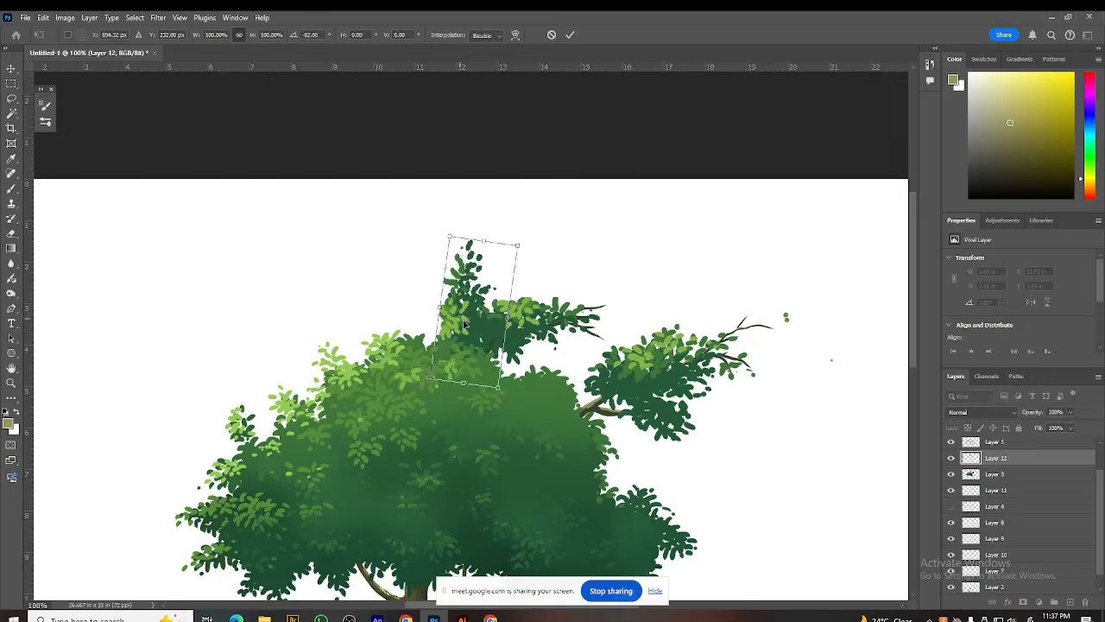
left_click_drag(469, 316, 471, 329)
left_click_drag(517, 381, 488, 386)
left_click_drag(467, 335, 453, 343)
mouse_move(475, 421)
left_mouse_down()
mouse_move(552, 419)
mouse_move(511, 392)
left_mouse_up()
key("Return")
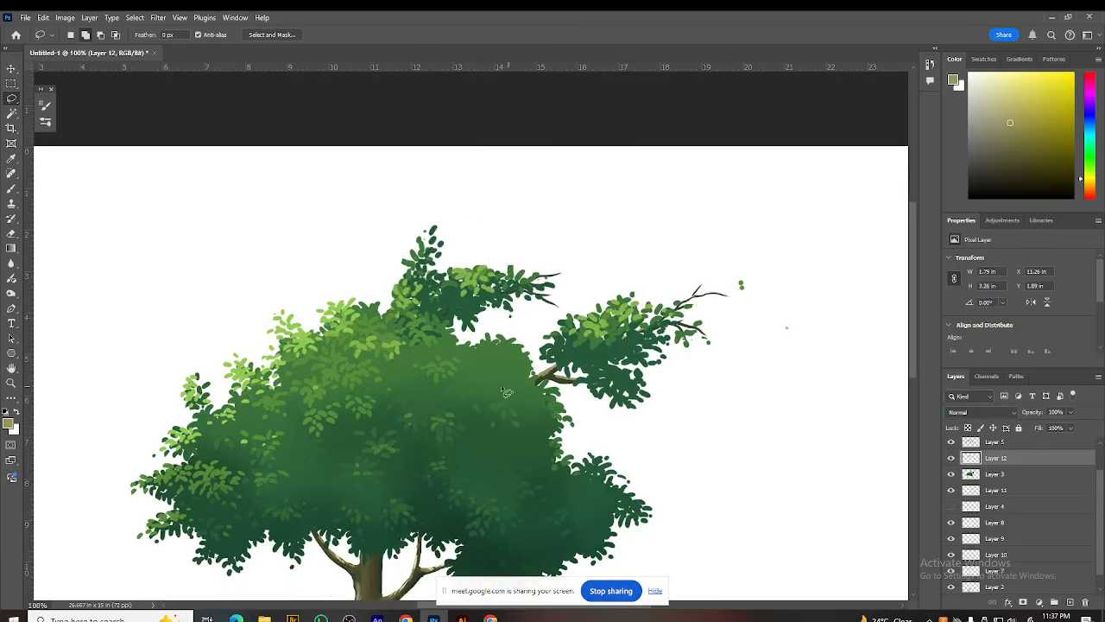
Step: Duplicate Layer 12, scale the copy to about 82%, rotate it about -20° and place it further left on the canopy's top
key("ctrl+j")
key("ctrl+t")
left_click_drag(465, 375, 484, 323)
mouse_move(455, 279)
left_mouse_down()
mouse_move(381, 313)
mouse_move(383, 331)
left_mouse_up()
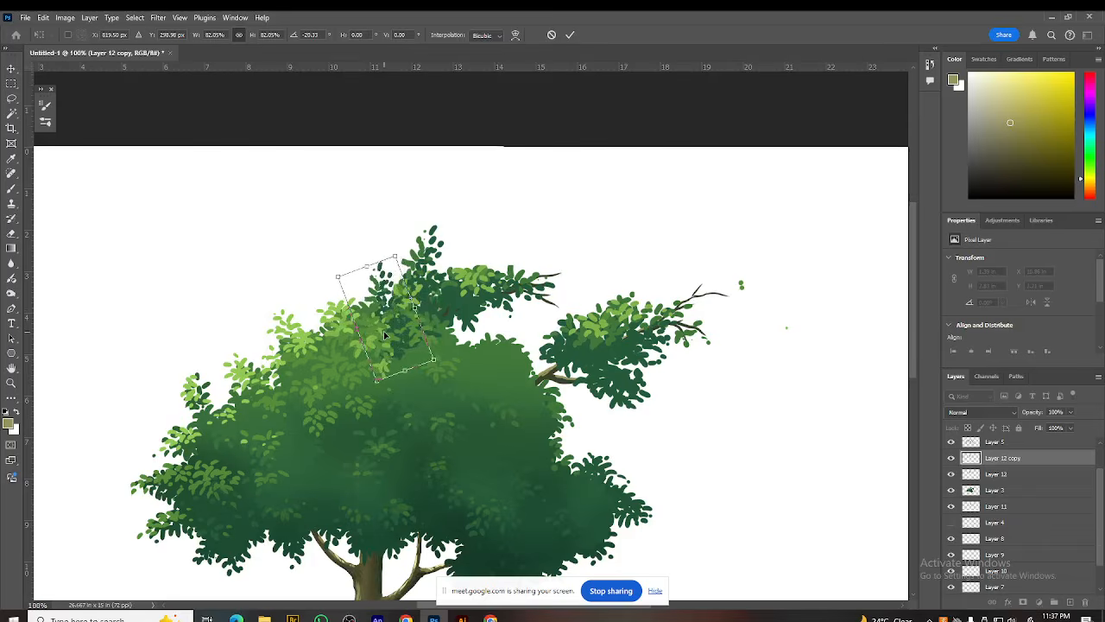
key("Return")
Step: Try to lasso the right-hand leaf cluster and copy or move it with Layer 12 copy active, then clear the selection
key("l")
mouse_move(535, 450)
left_mouse_down()
mouse_move(596, 395)
mouse_move(587, 418)
left_mouse_up()
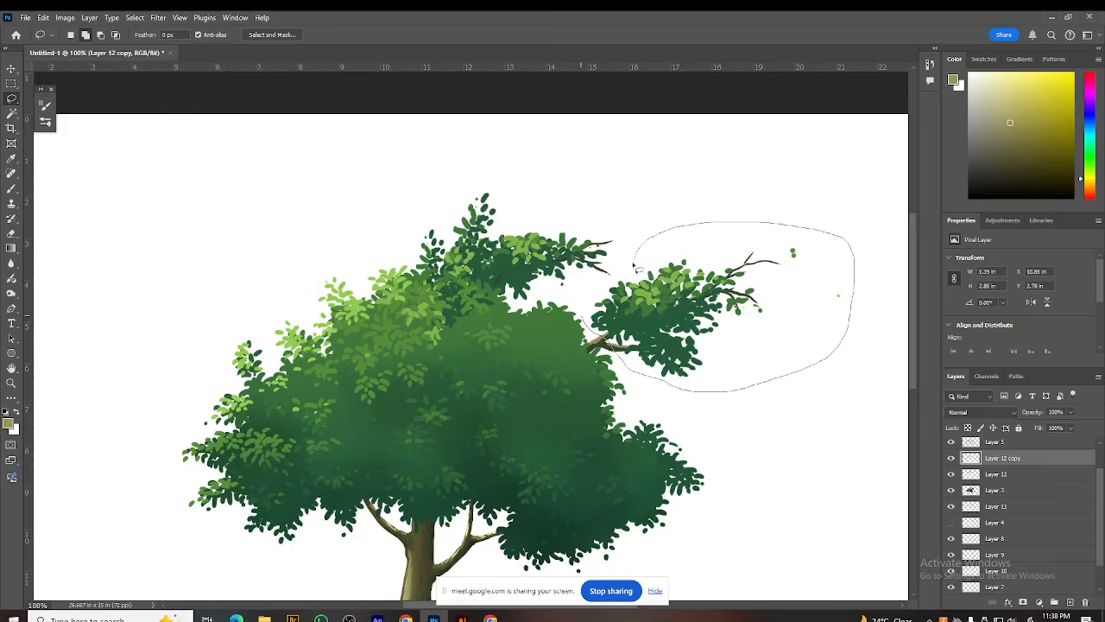
left_click_drag(607, 283, 583, 310)
key("ctrl+j")
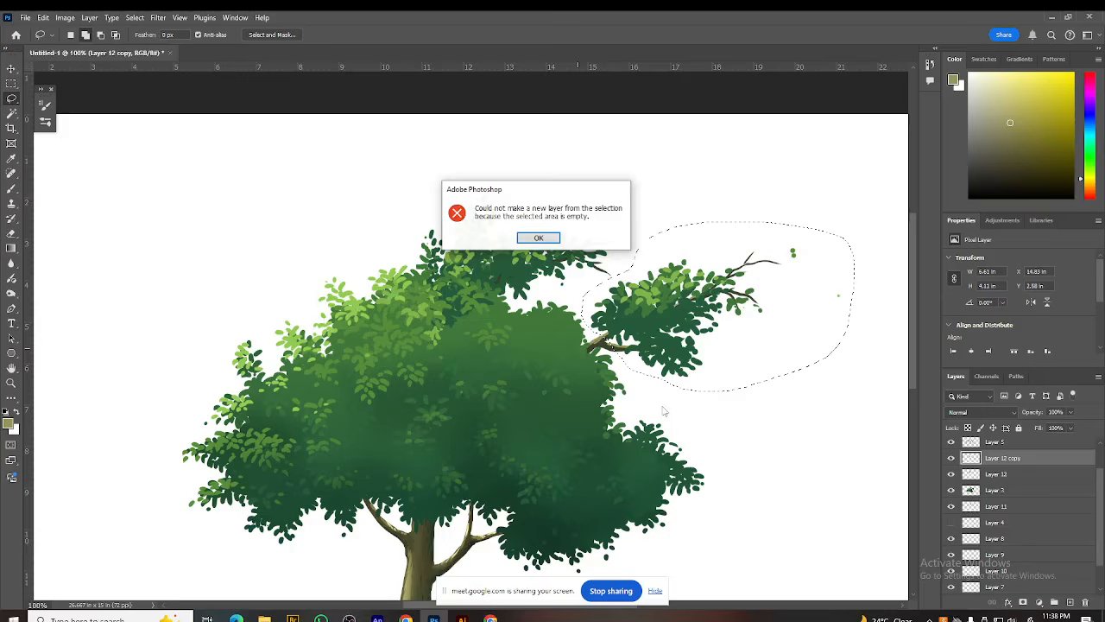
left_click(539, 238)
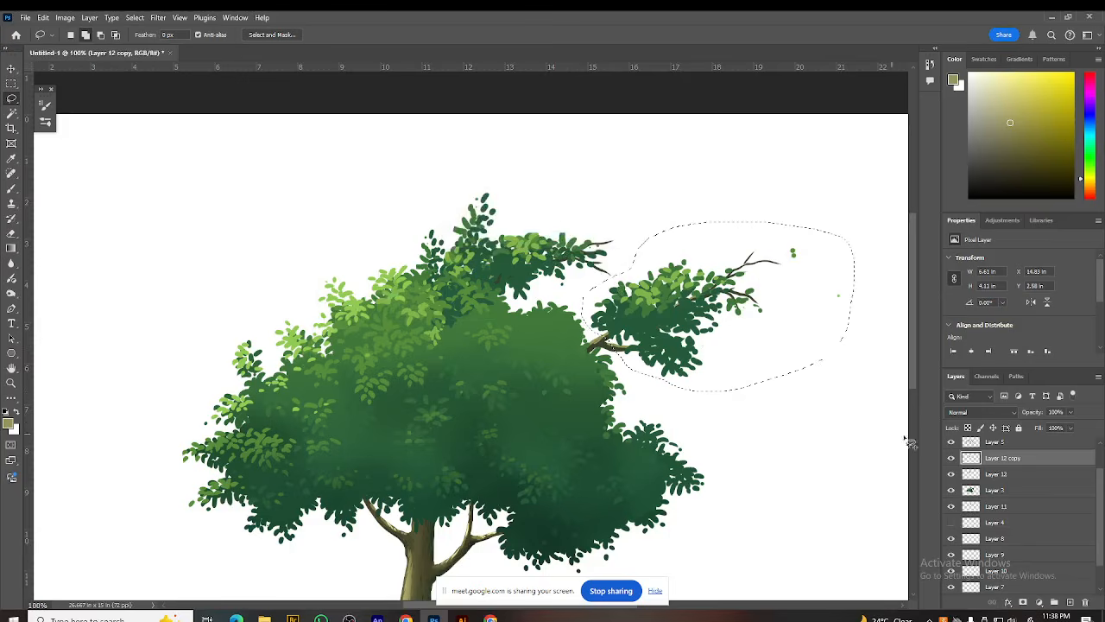
left_click(951, 443)
left_click(951, 443)
key("v")
left_click_drag(666, 339, 652, 338)
left_click(529, 239)
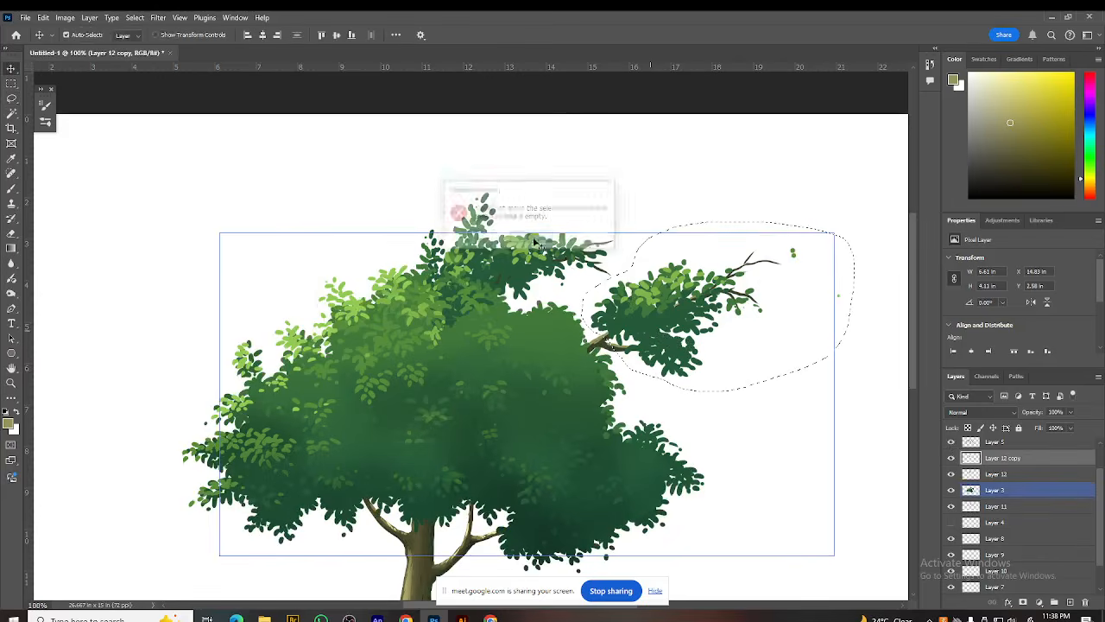
key("ctrl+d")
Step: Lasso the right-hand leaf cluster on Layer 3 and place a copy of it at the canopy's upper left edge
left_click(651, 341, "ctrl")
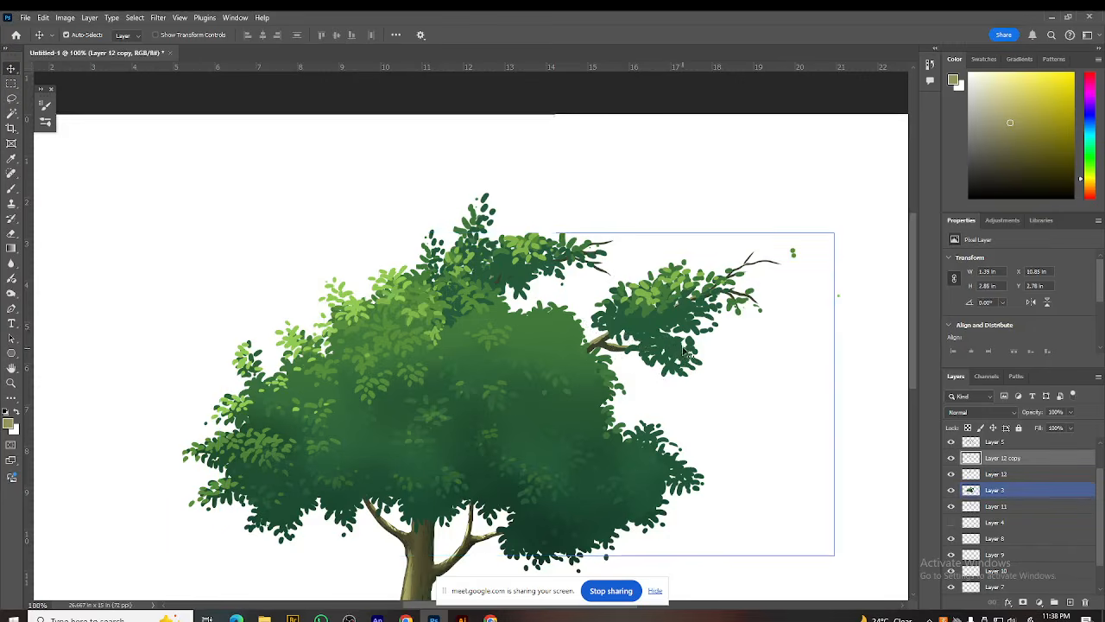
left_click(950, 489)
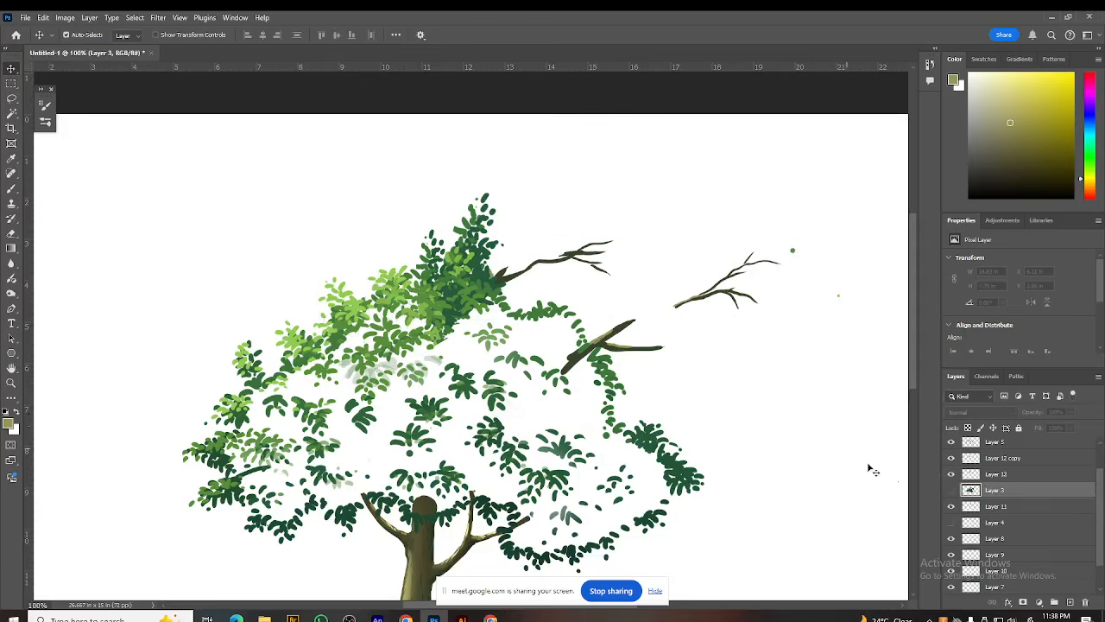
left_click(951, 489)
key("l")
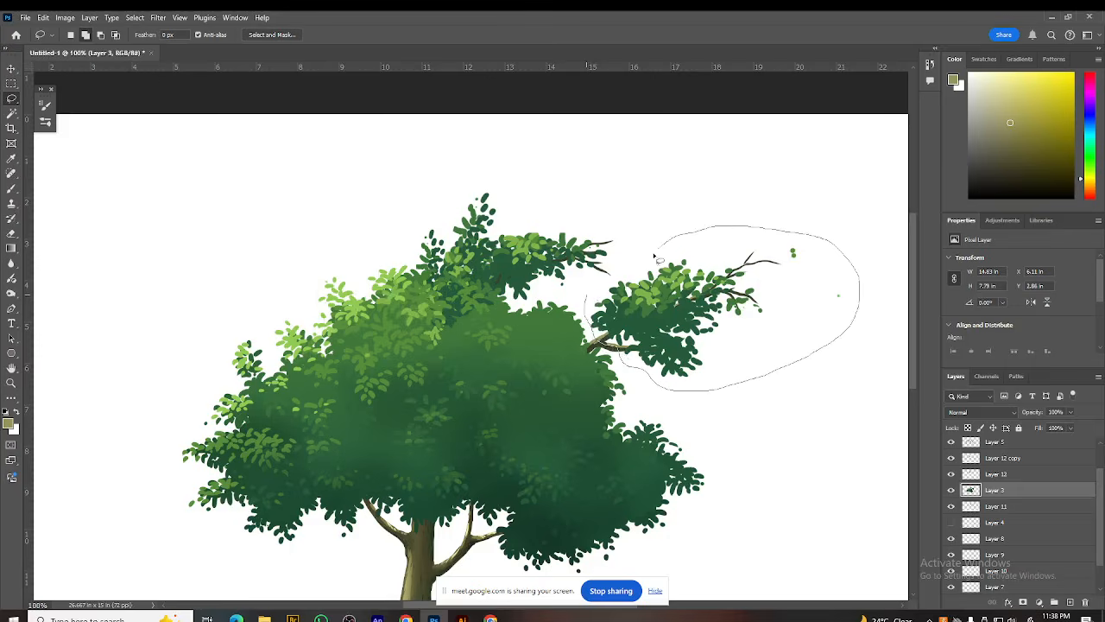
left_click_drag(613, 278, 590, 300)
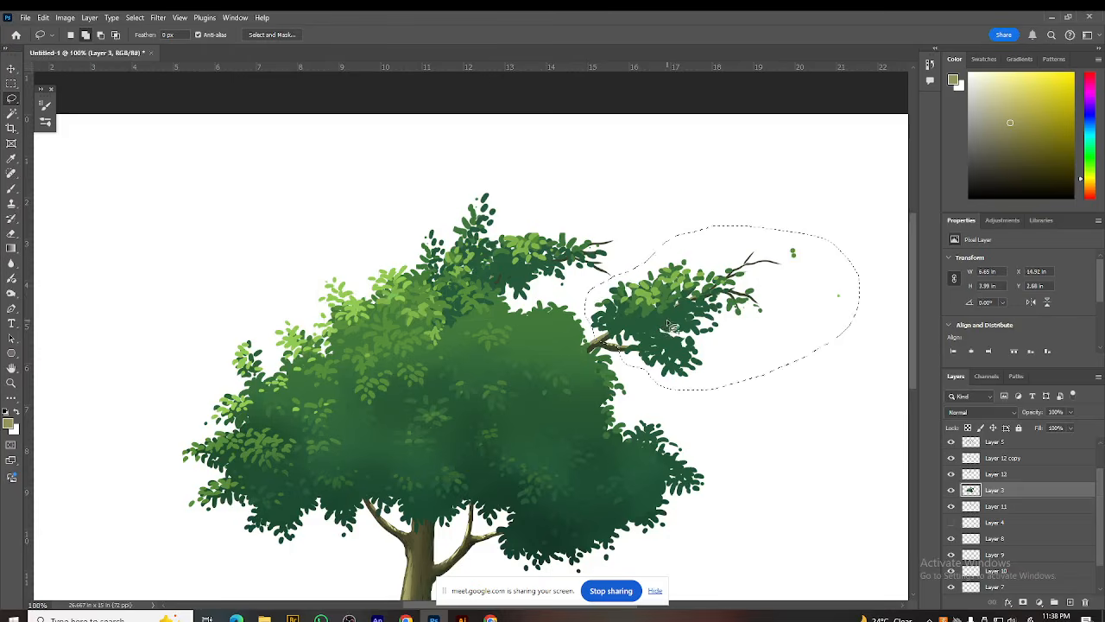
key("v")
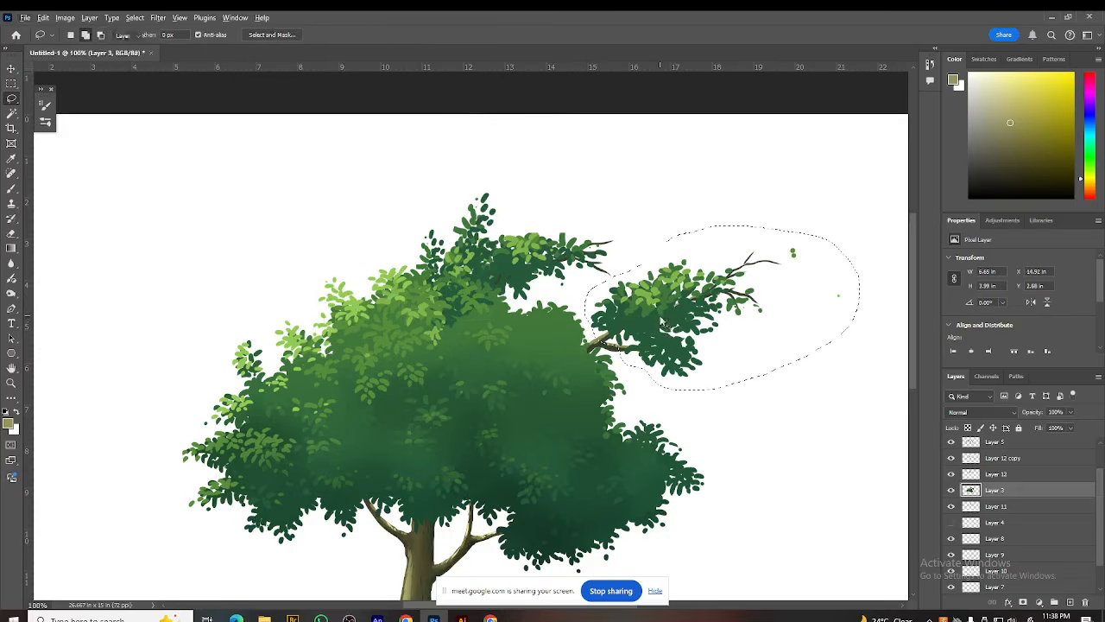
key("alt+v")
left_click(731, 43)
mouse_move(664, 315)
left_mouse_down()
mouse_move(460, 337)
mouse_move(246, 315)
left_mouse_up()
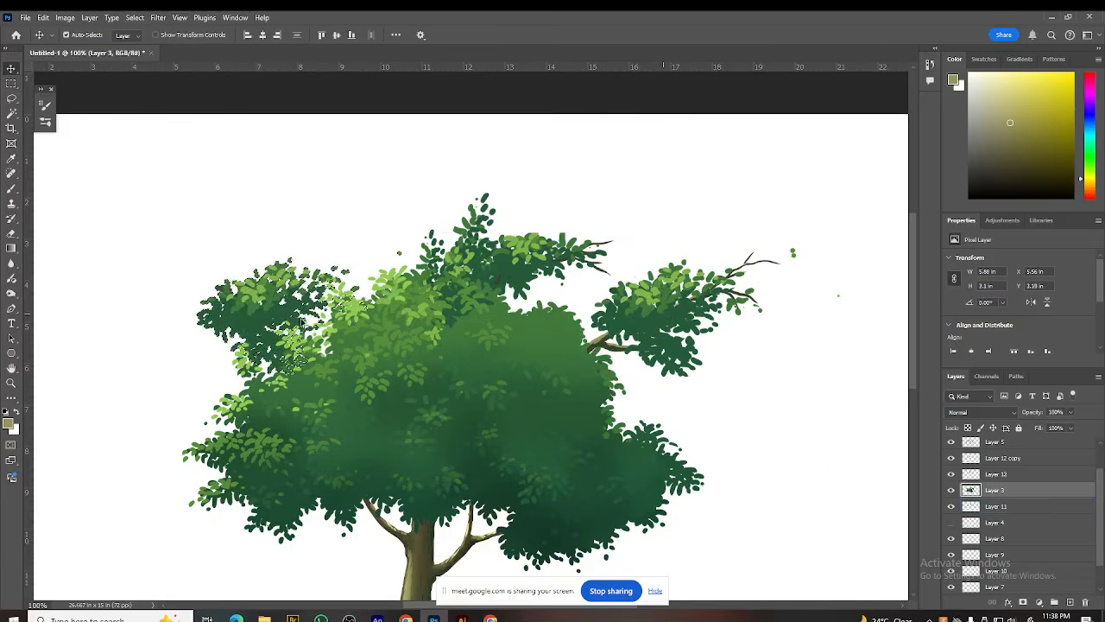
Step: Rotate the copied leaf cluster to about 167°, flip it vertically and fit it against the canopy's upper left edge
key("ctrl+t")
left_click_drag(375, 380, 436, 235)
left_click_drag(363, 432, 488, 246)
right_click(351, 317)
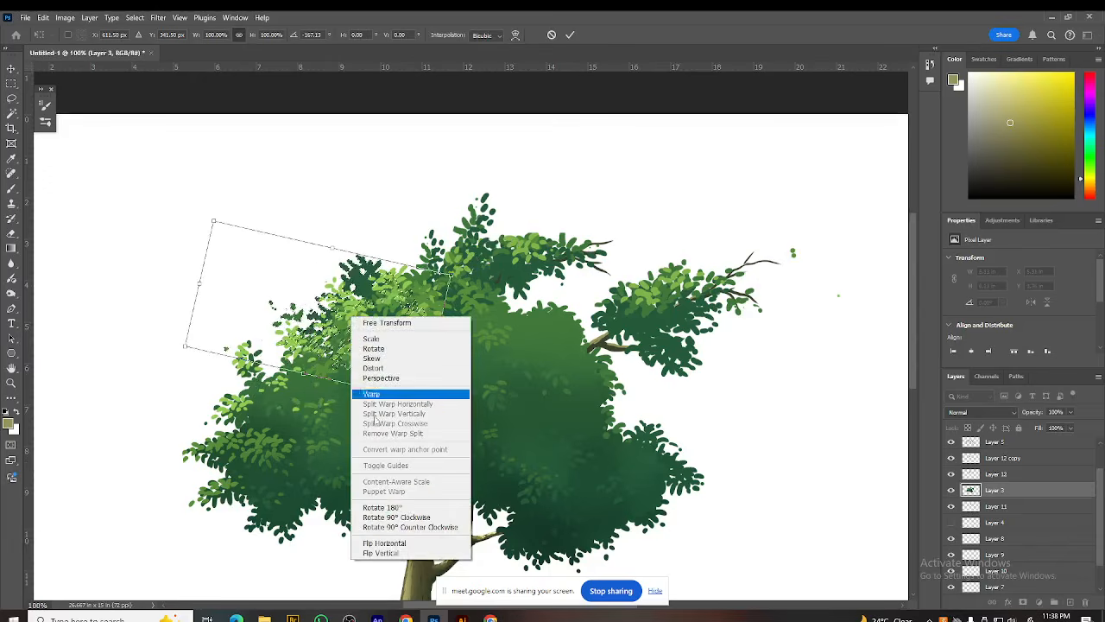
left_click(381, 553)
left_click_drag(354, 292, 297, 280)
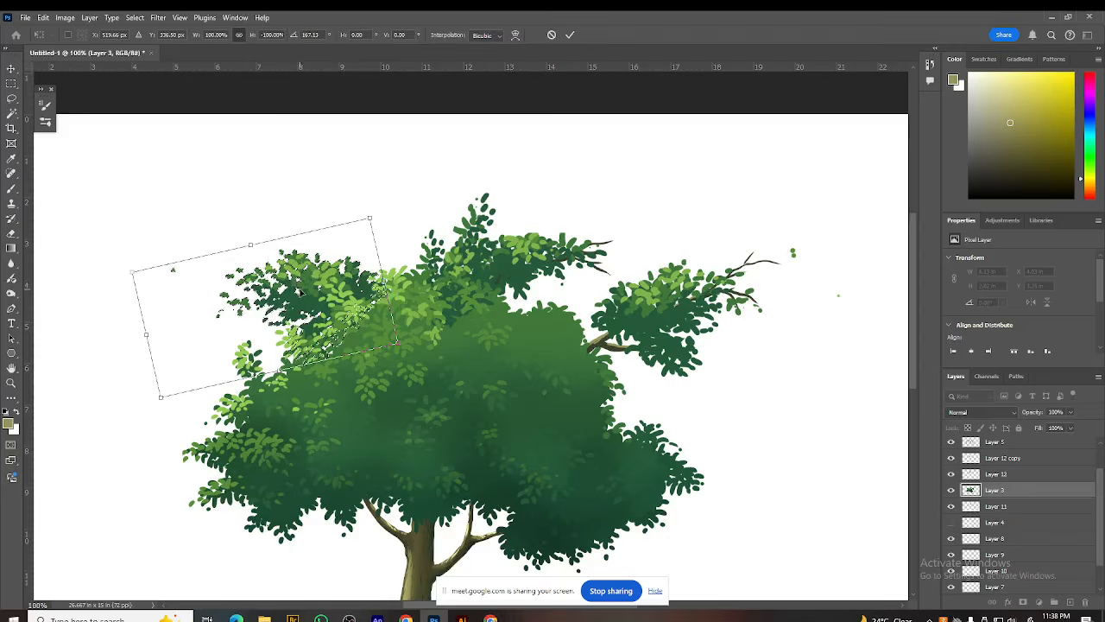
key("Return")
Step: Lasso the right-hand leaf cluster on Layer 3, nudge it left and slightly up towards the canopy, and clear the selection
left_click_drag(395, 406, 438, 391)
left_click_drag(667, 487, 637, 417)
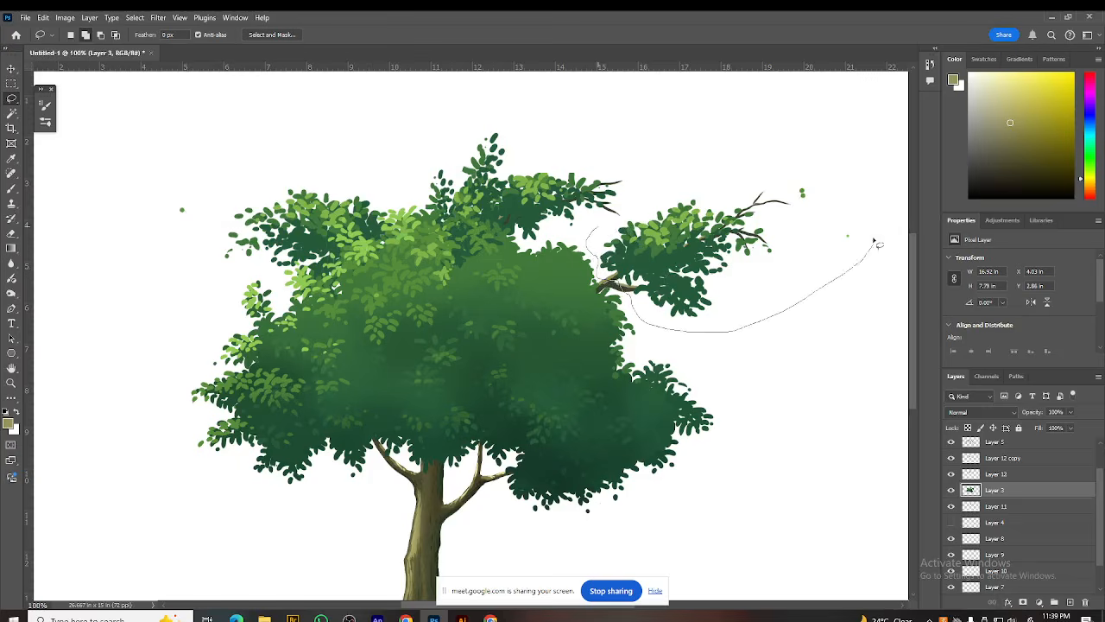
left_click(603, 233)
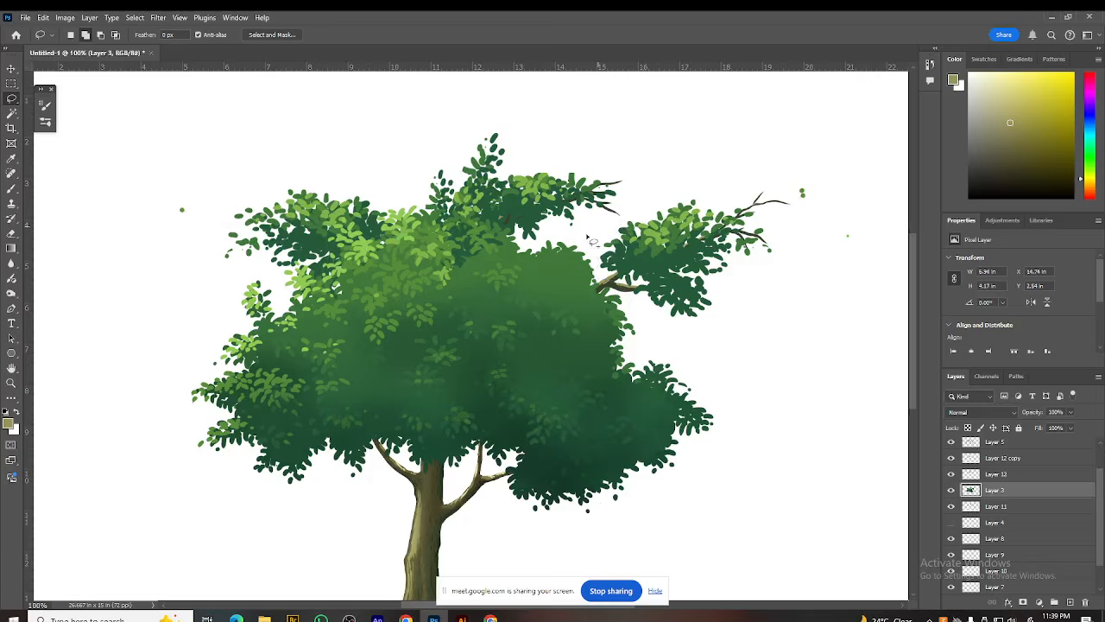
key("v")
key("shift+Left")
key("shift+Left")
key("shift+Left")
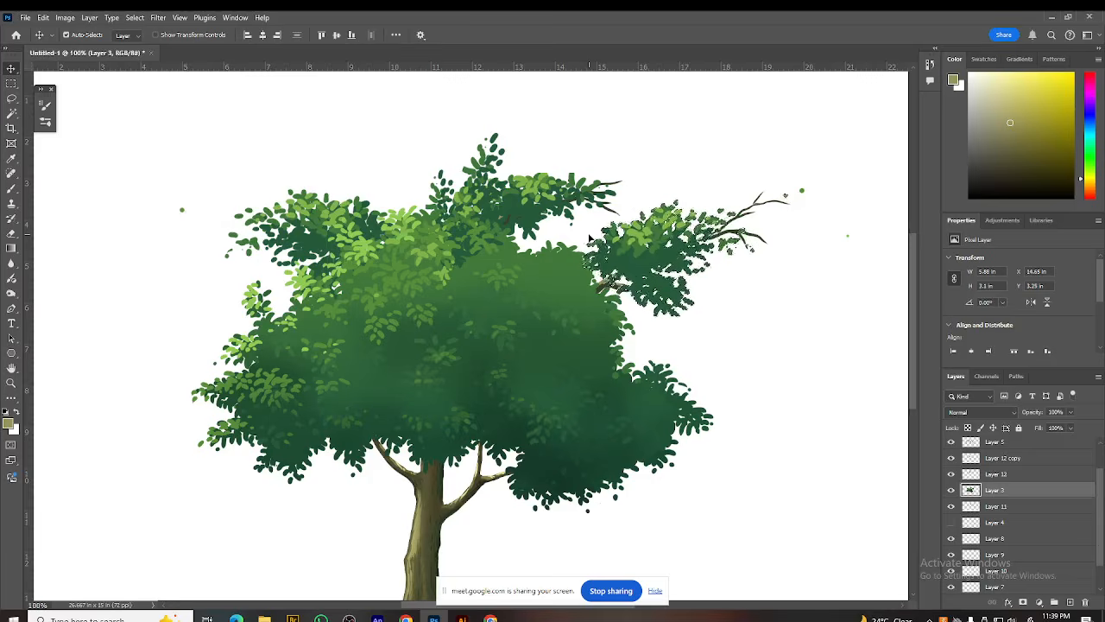
key("shift+Left")
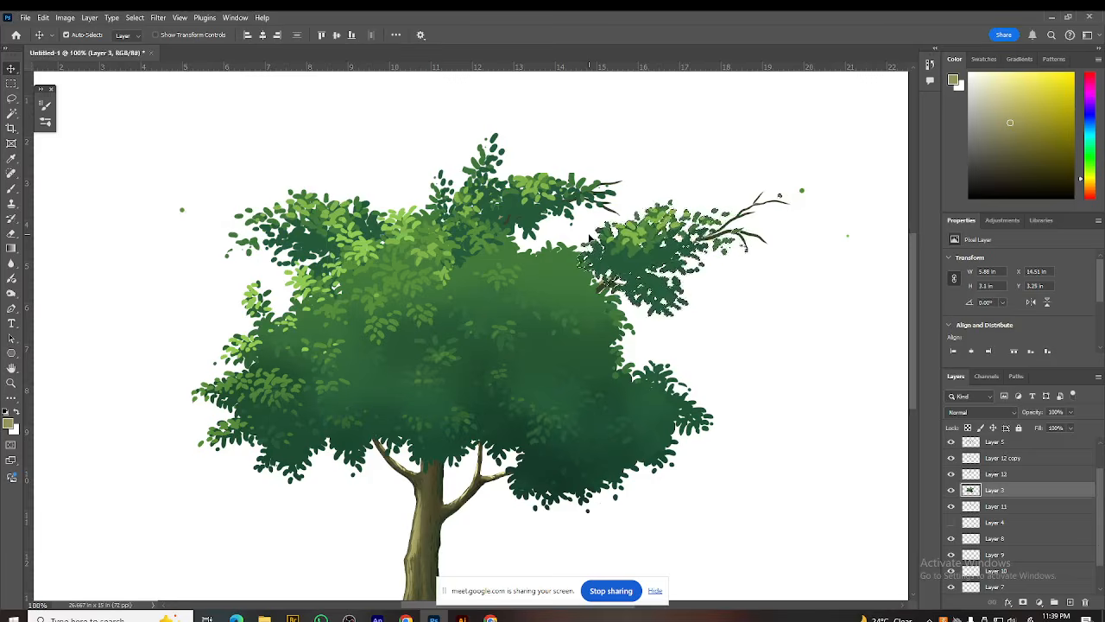
key("shift+Up")
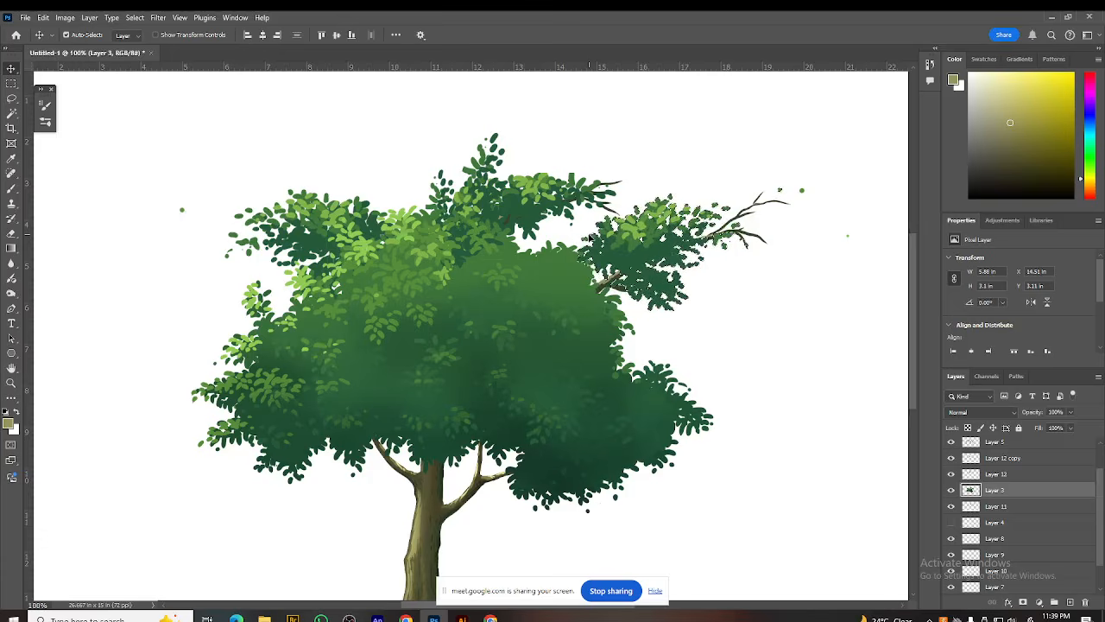
key("ctrl+d")
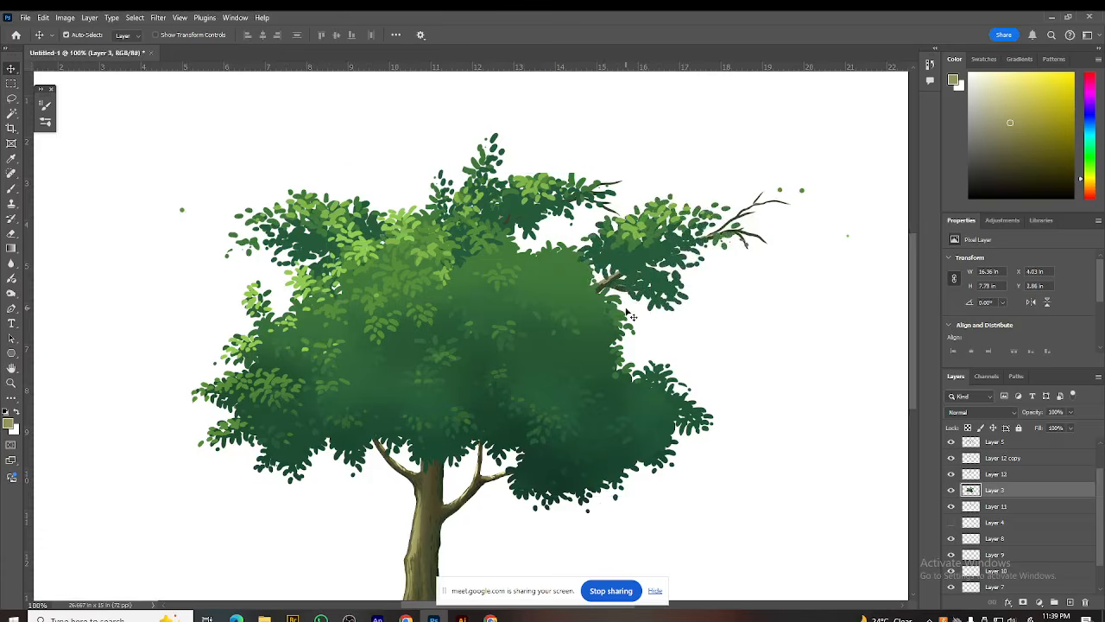
Step: Examine the whole tree's silhouette and leaf placement, including a comparison with Layer 12 hidden and shown
scroll(677, 354, "up", 2)
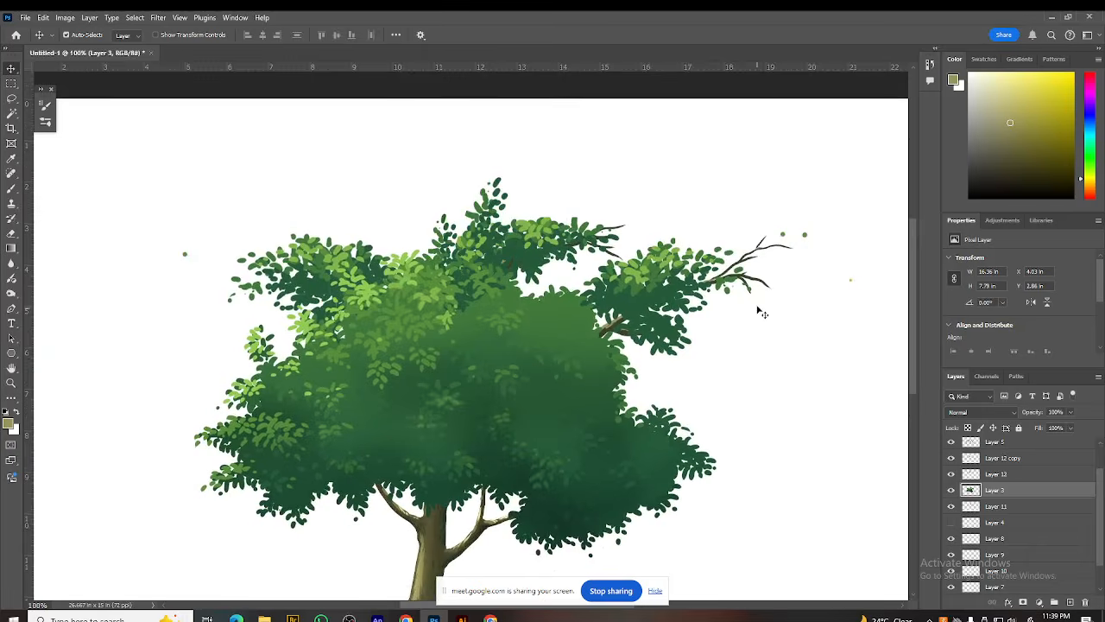
scroll(691, 336, "down", 1)
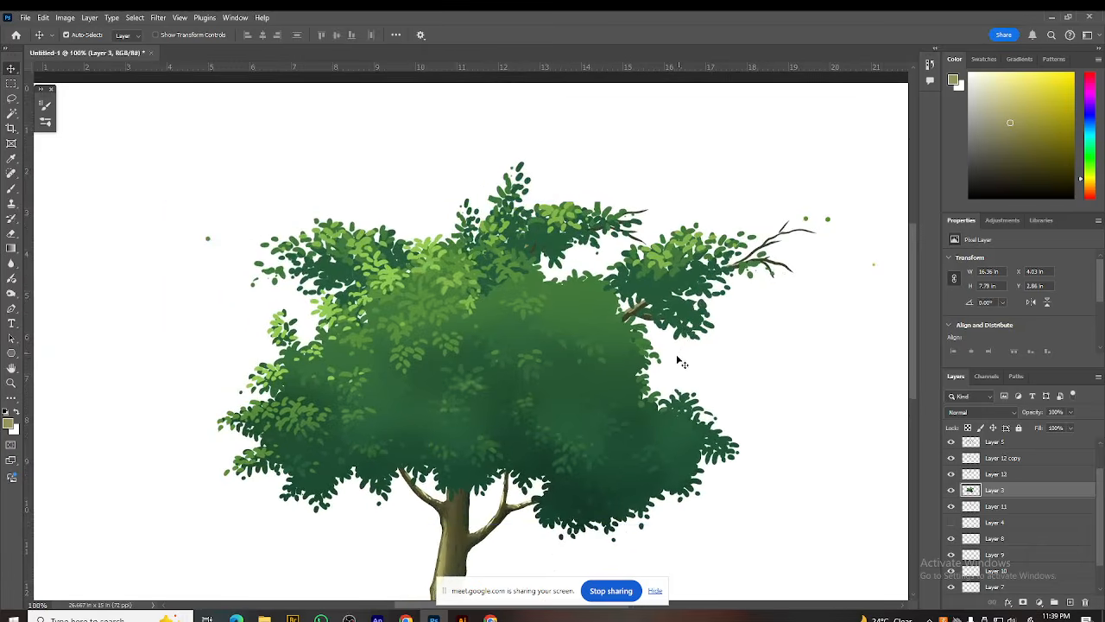
key("ctrl+minus")
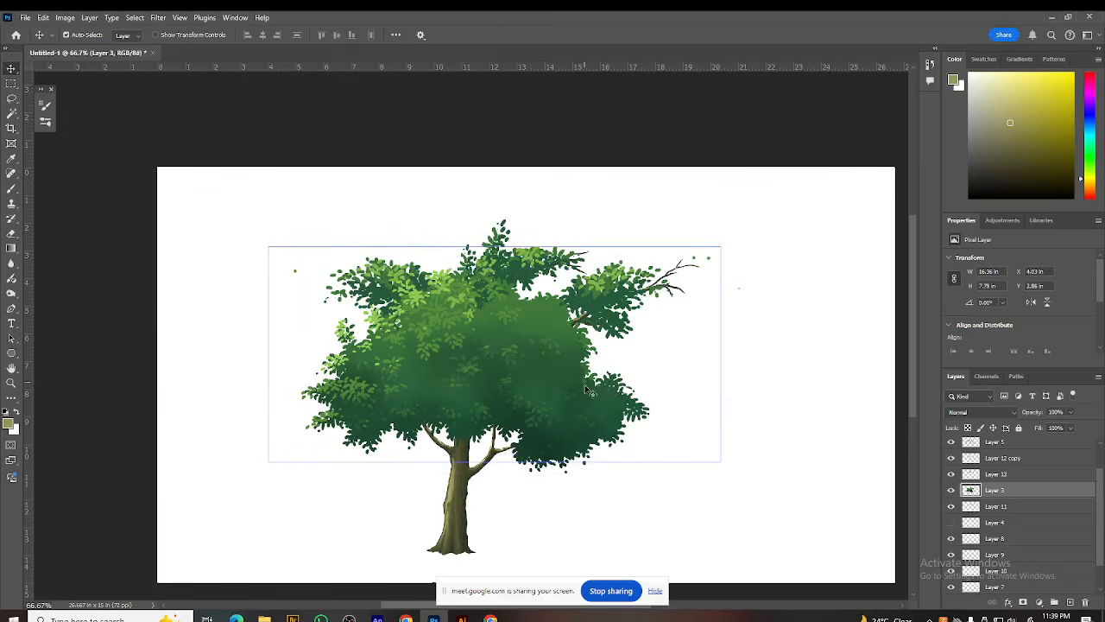
left_click_drag(499, 467, 513, 460)
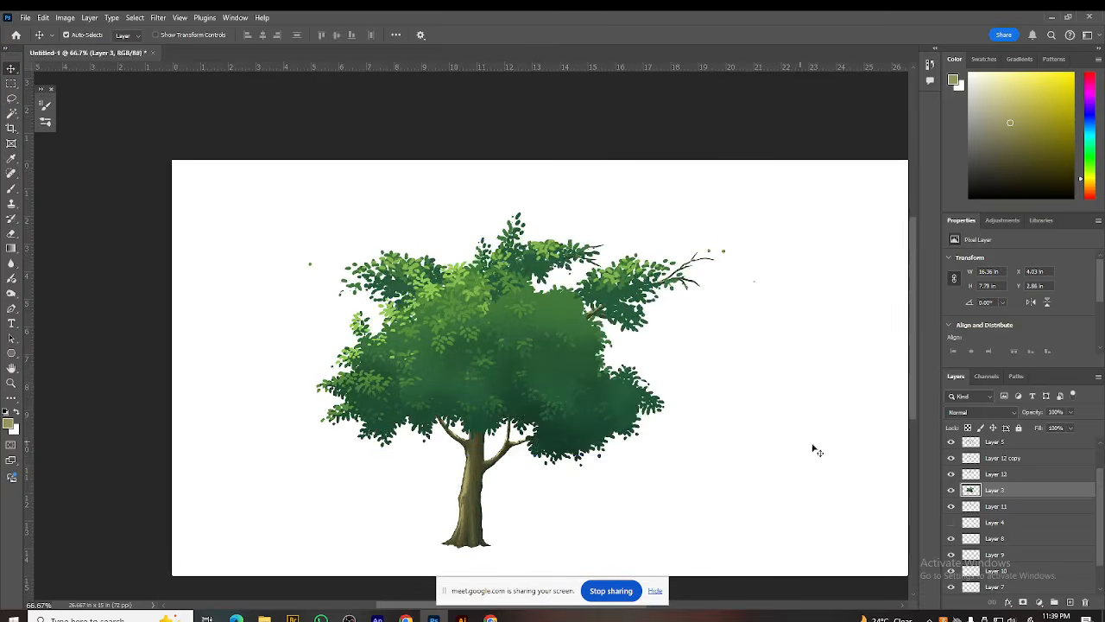
left_click(951, 475)
left_click(950, 475)
left_click_drag(582, 397, 596, 406)
left_click_drag(543, 517, 563, 499)
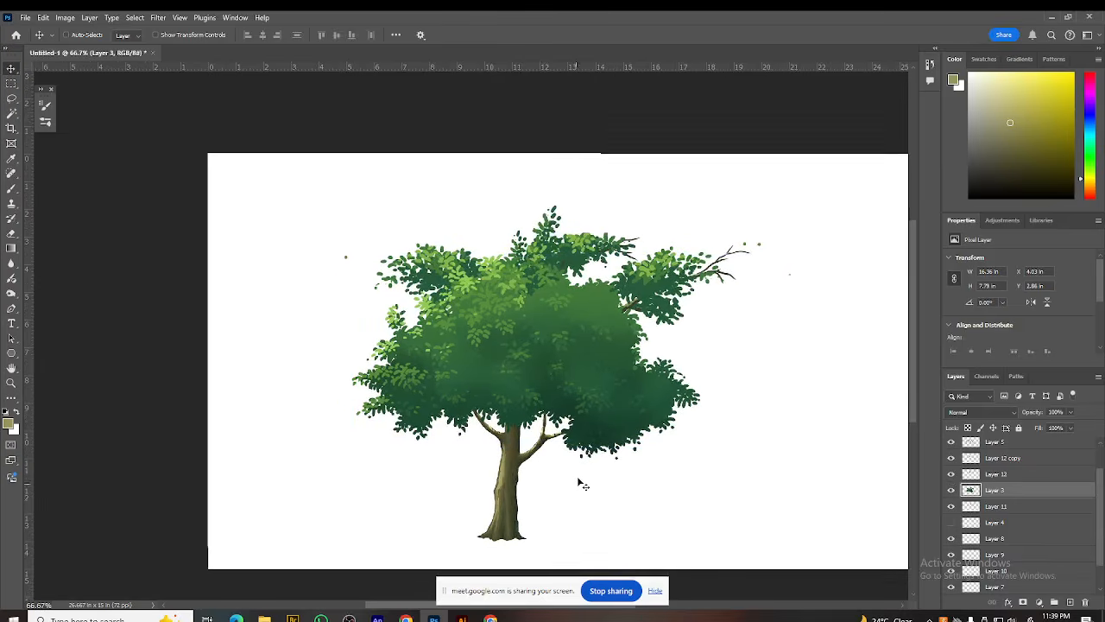
key("ctrl+plus")
left_click_drag(589, 415, 516, 369)
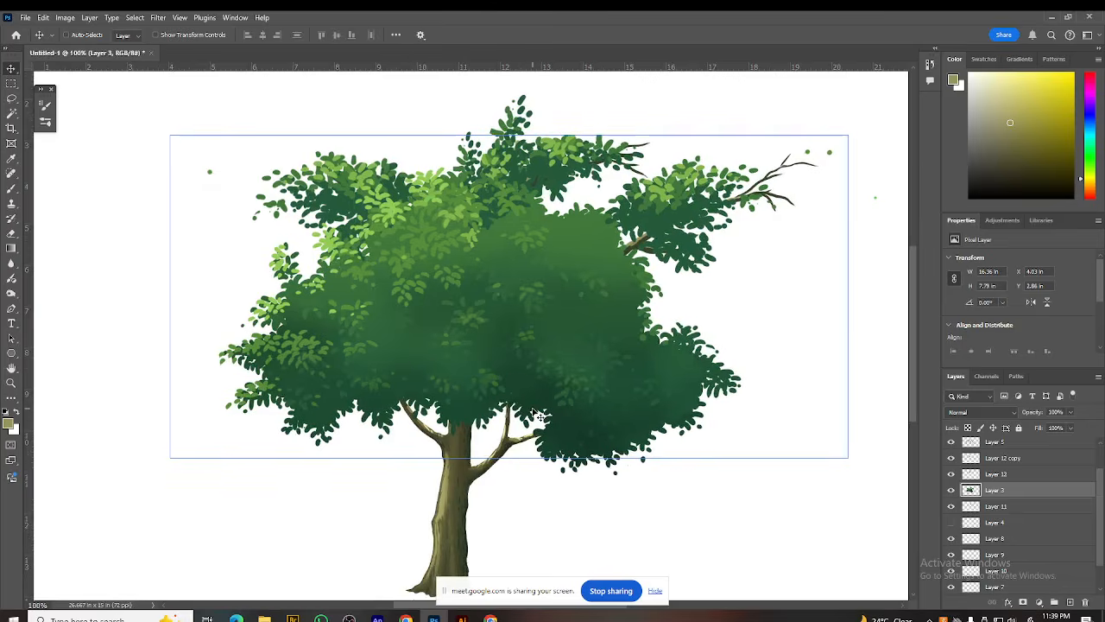
left_click(537, 417, "ctrl")
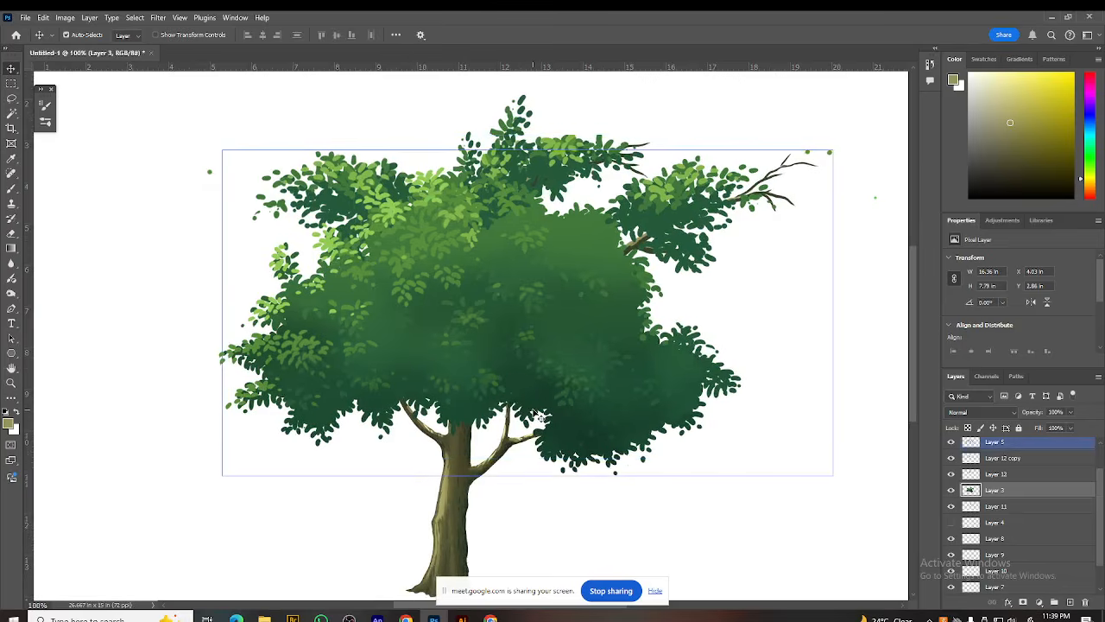
key("ctrl+minus")
key("ctrl+minus")
left_click(457, 465)
left_click(701, 463)
left_click_drag(567, 424, 548, 451)
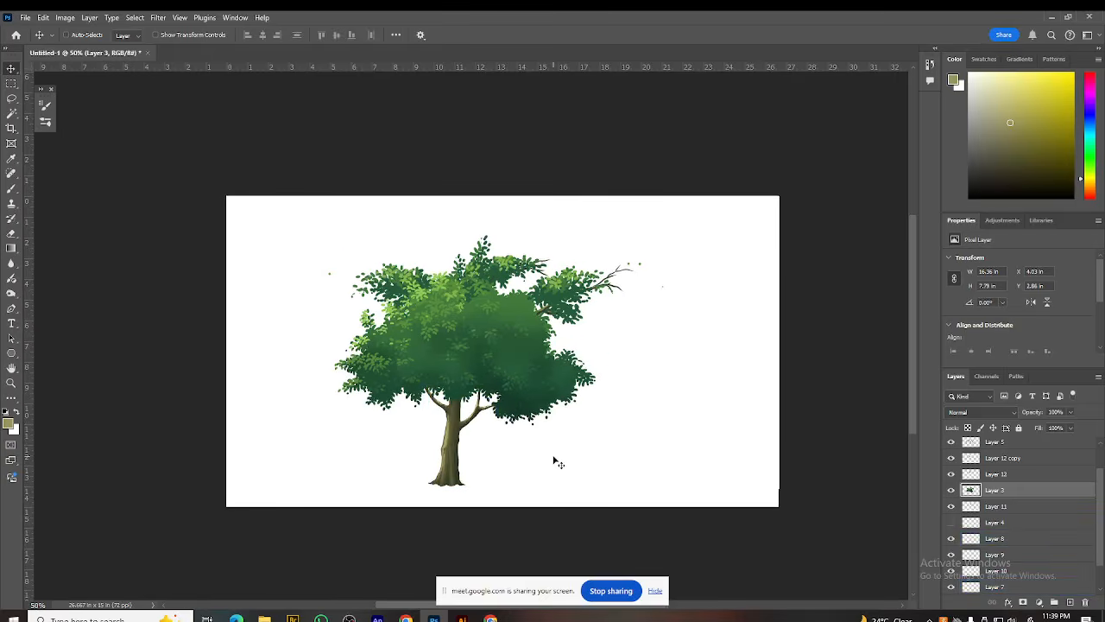
key("ctrl+plus")
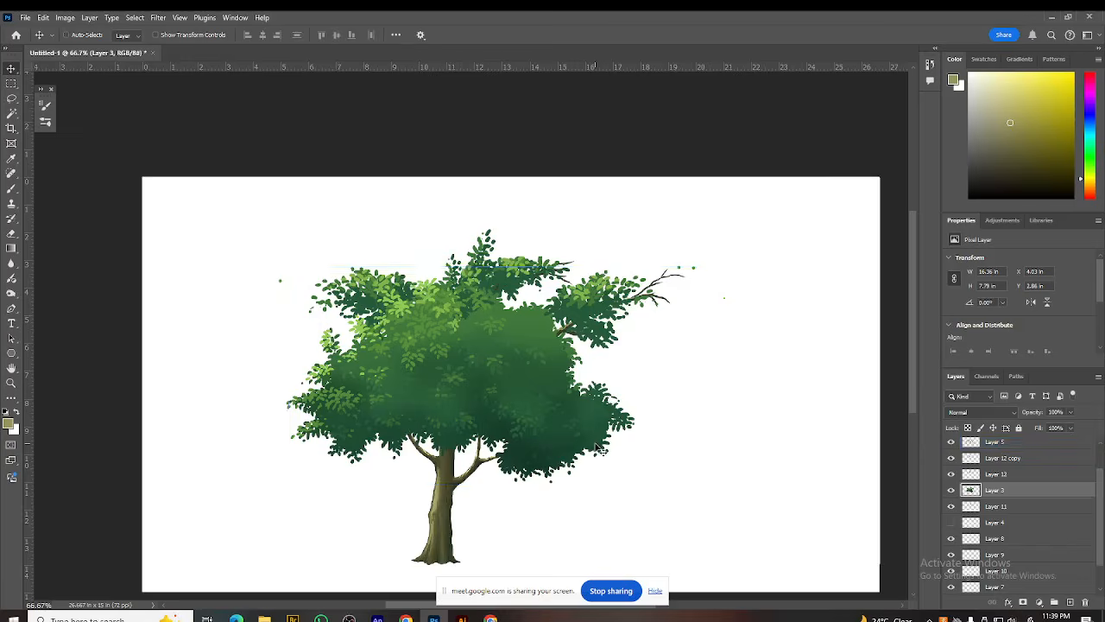
key("ctrl+plus")
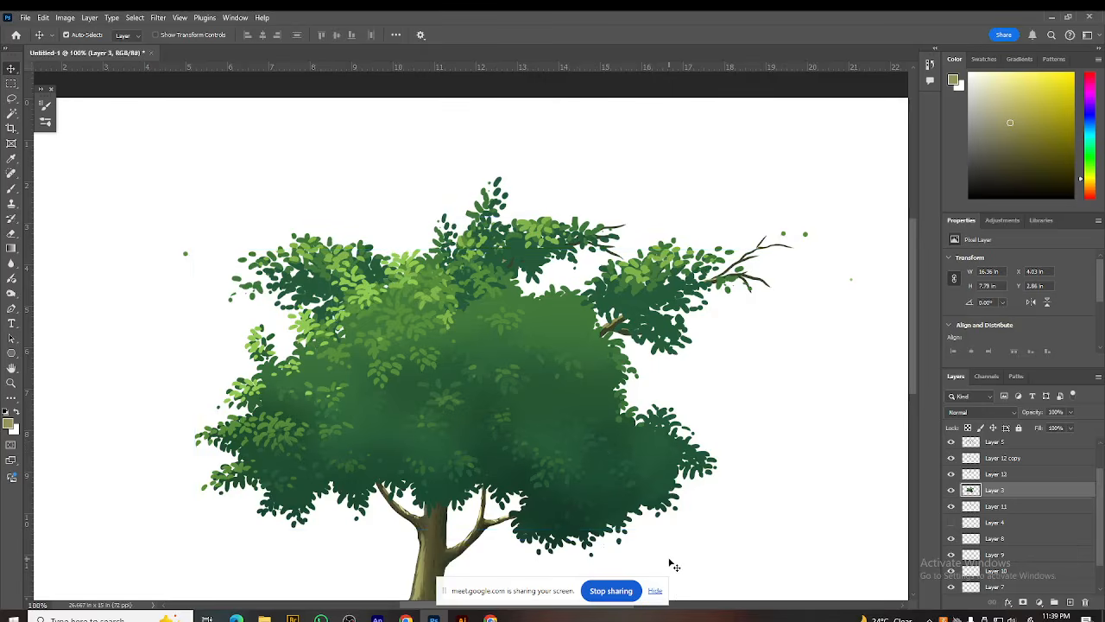
scroll(535, 415, "down", 1)
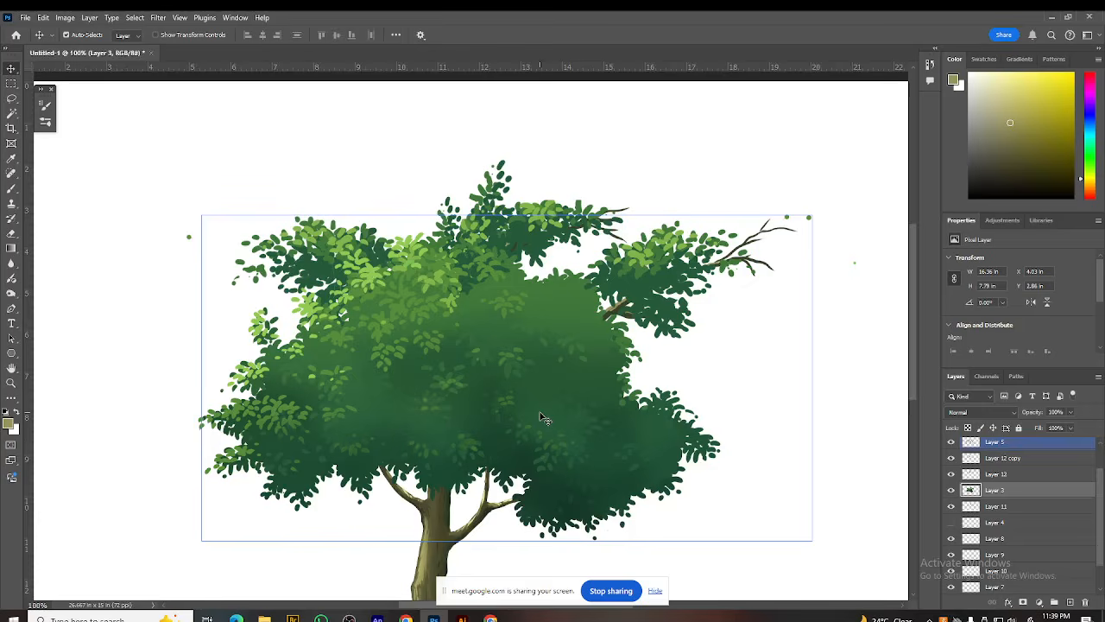
scroll(542, 418, "down", 1)
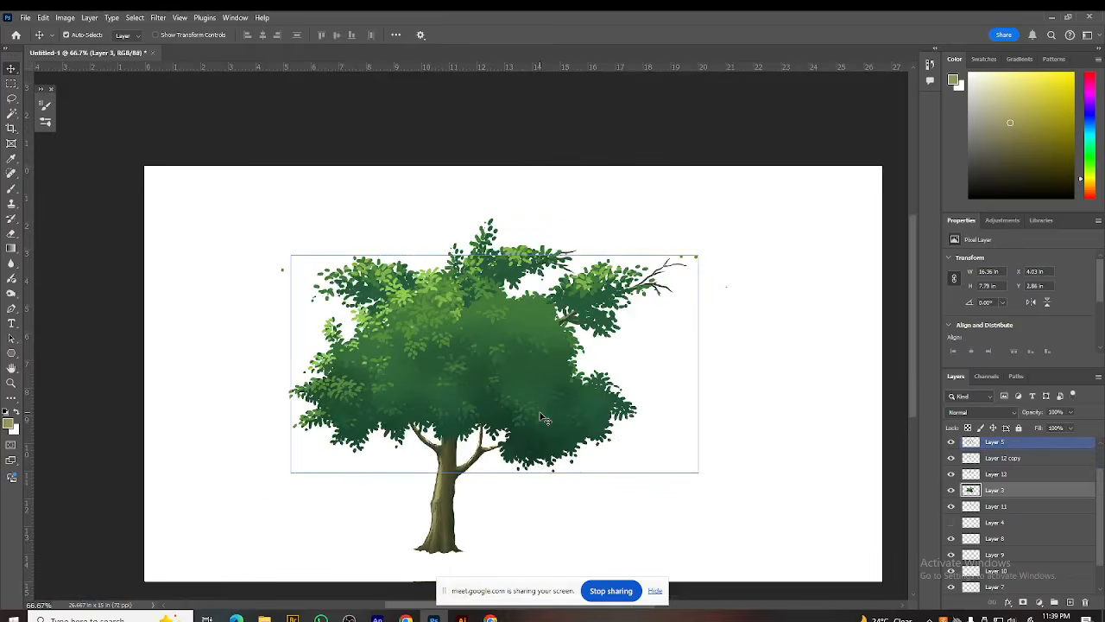
scroll(510, 345, "down", 2)
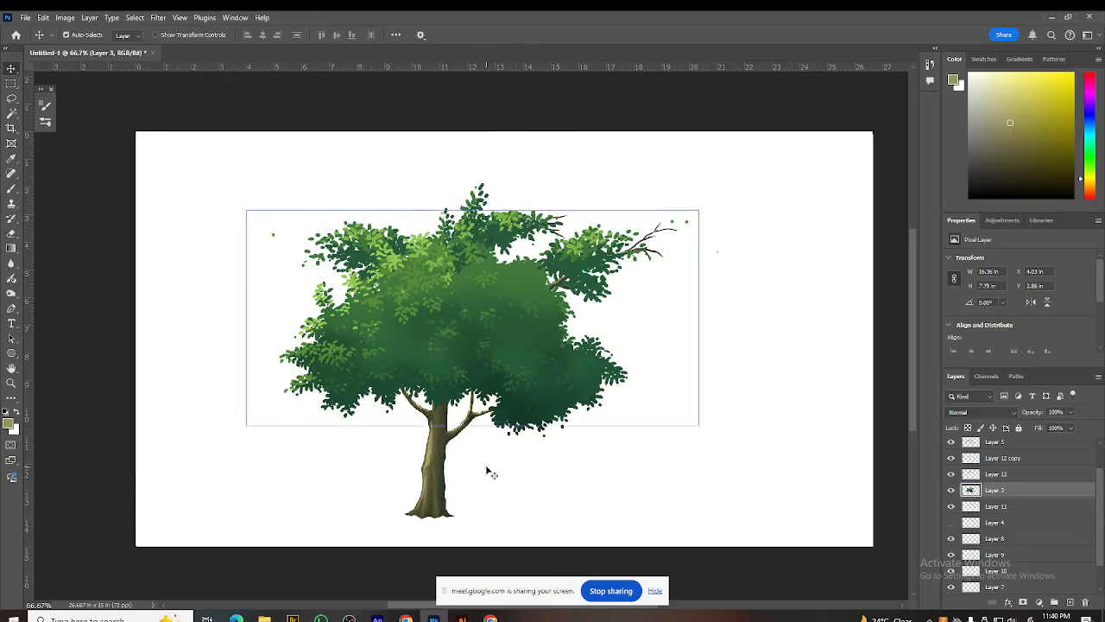
Step: Switch to the Google Meet call to check the meeting, and return to the tree painting in Photoshop
mouse_move(490, 619)
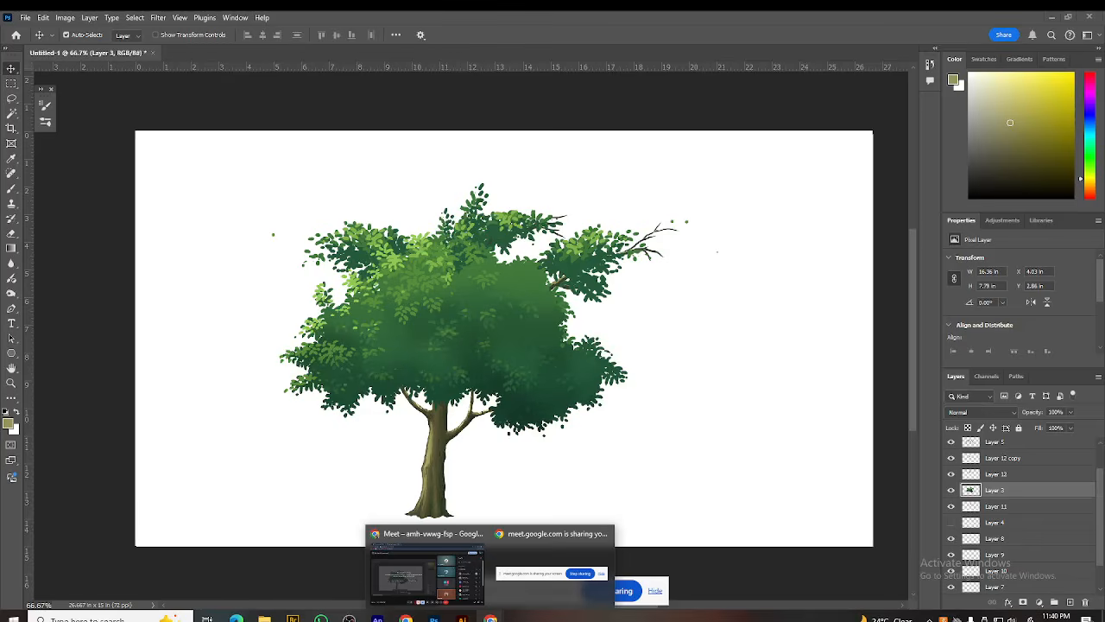
left_click(427, 571)
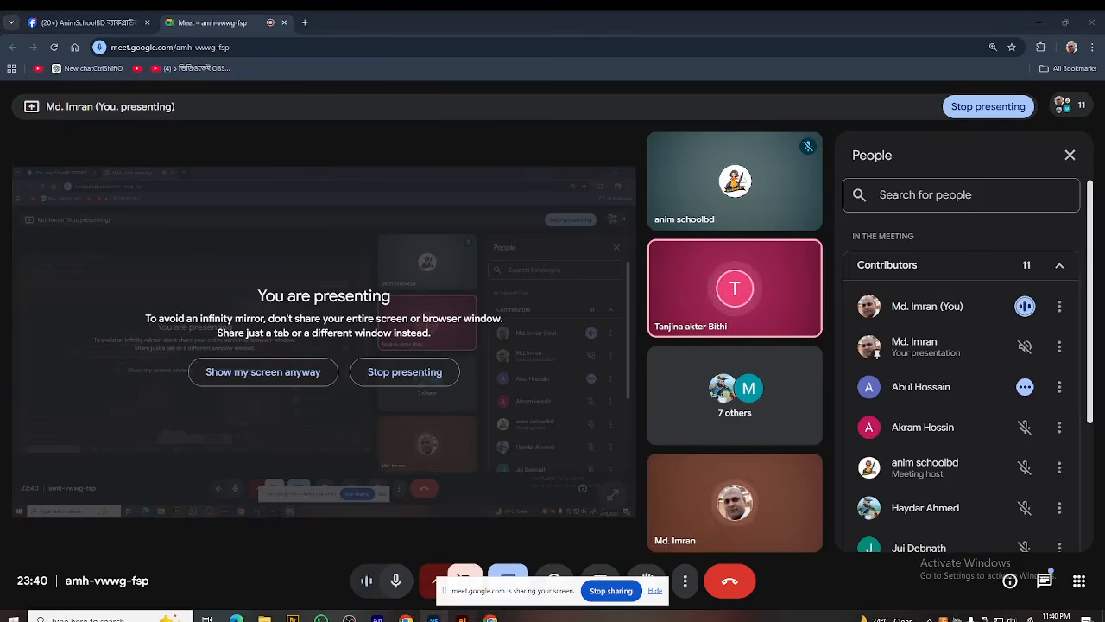
mouse_move(490, 615)
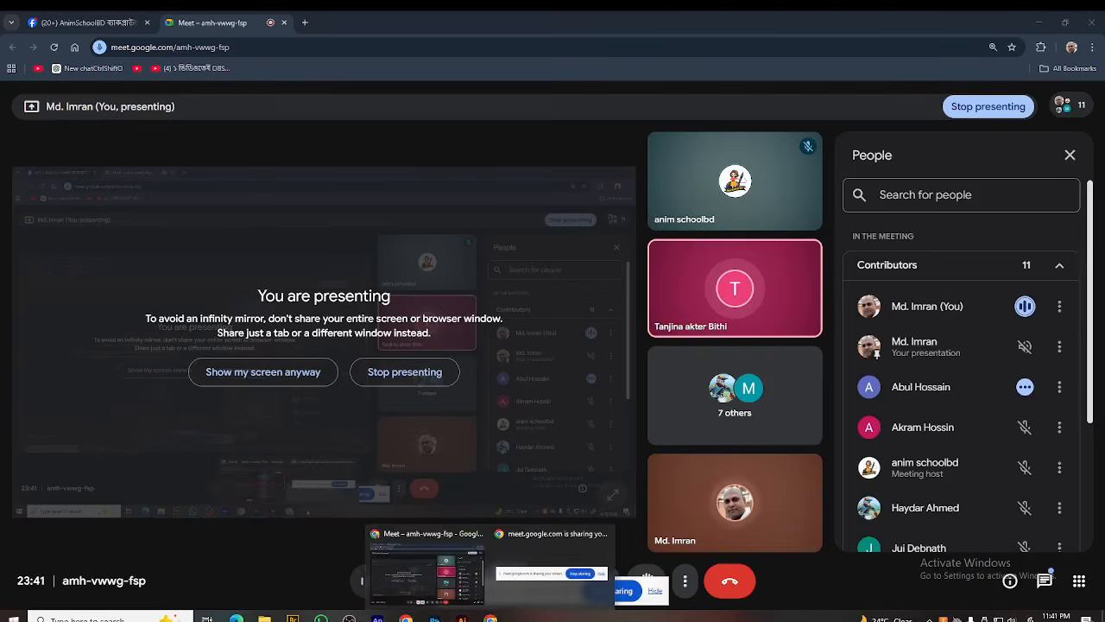
mouse_move(434, 617)
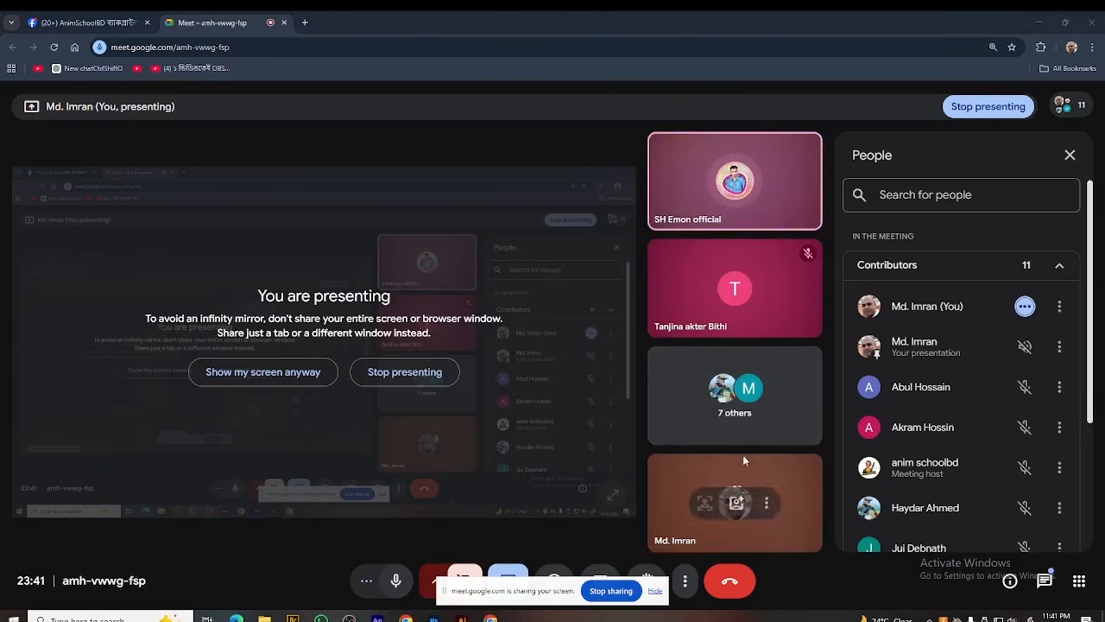
mouse_move(764, 306)
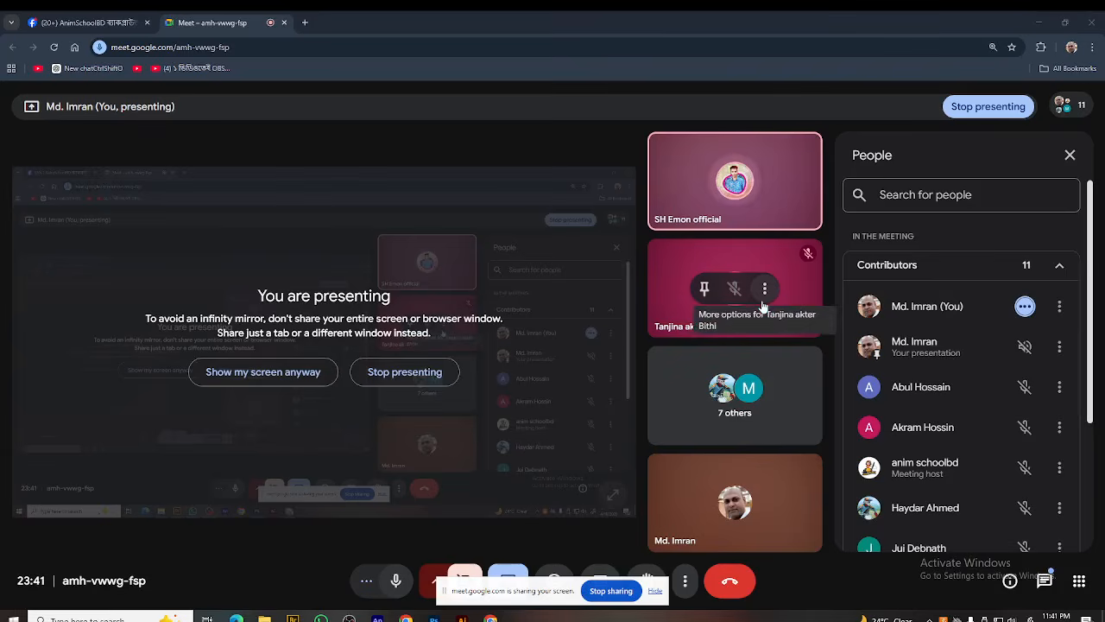
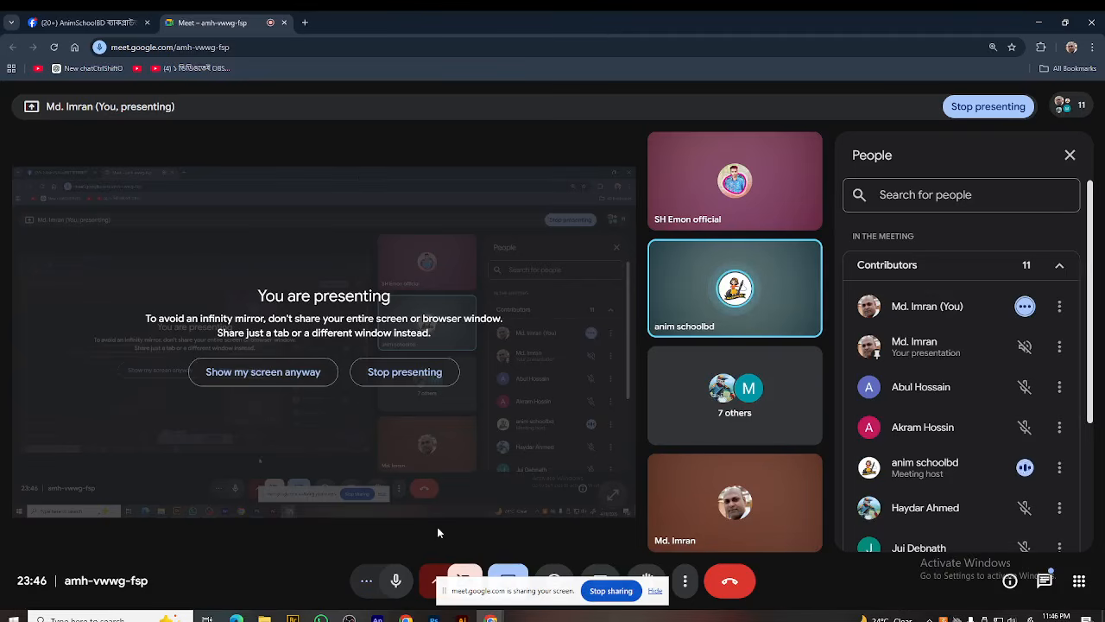
left_click(434, 618)
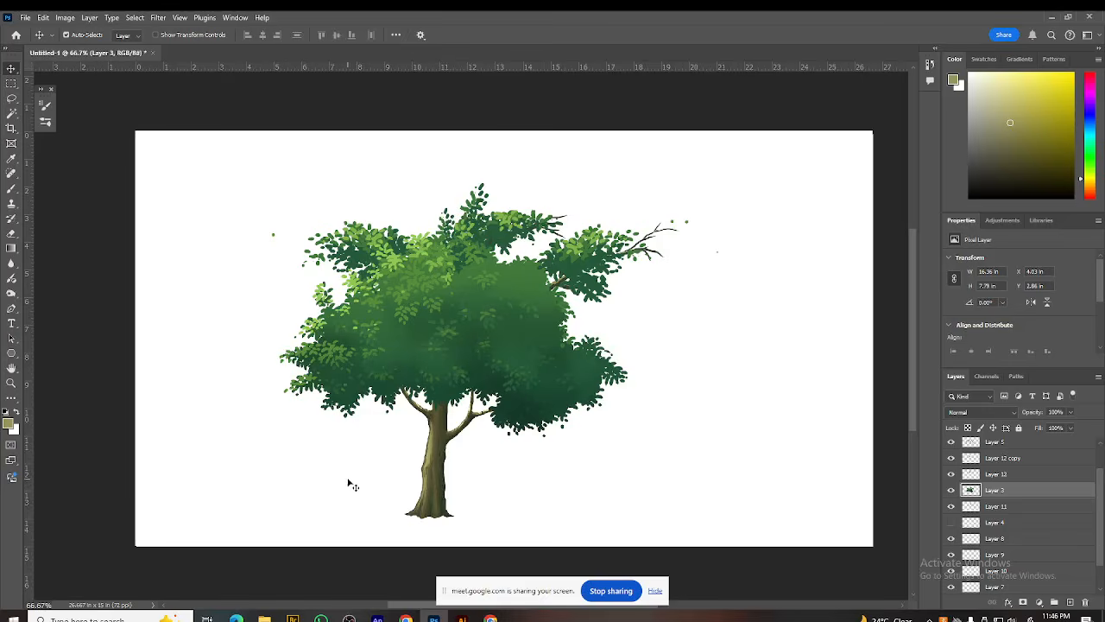
Step: Duplicate the highlight leaves of Layer 6 and place the copy lower right over the canopy's shaded area
left_click(433, 334)
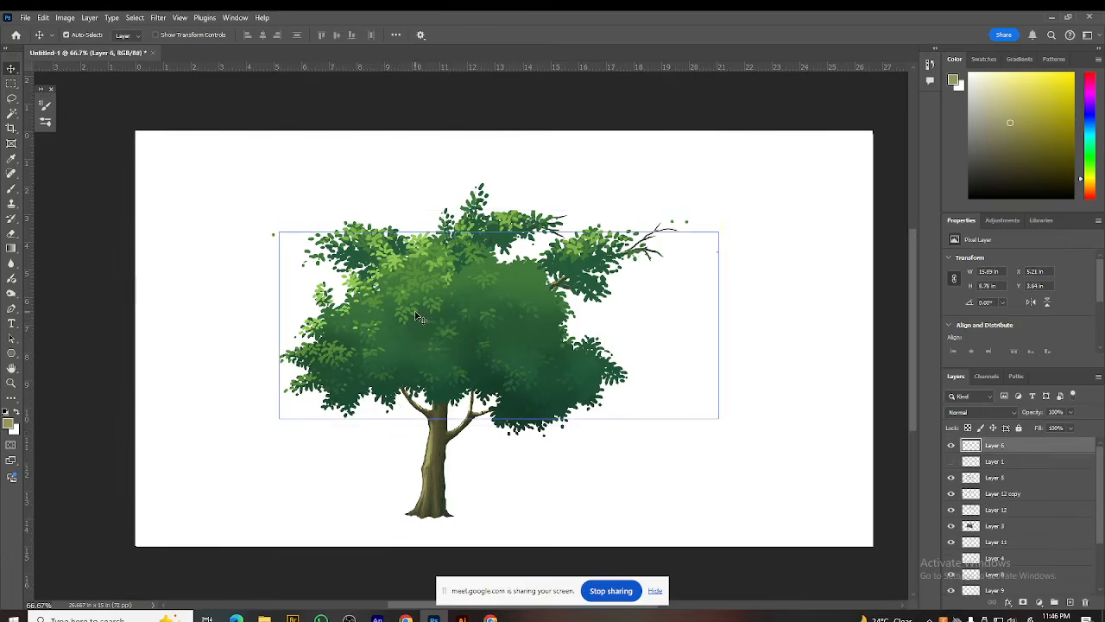
left_click(383, 259)
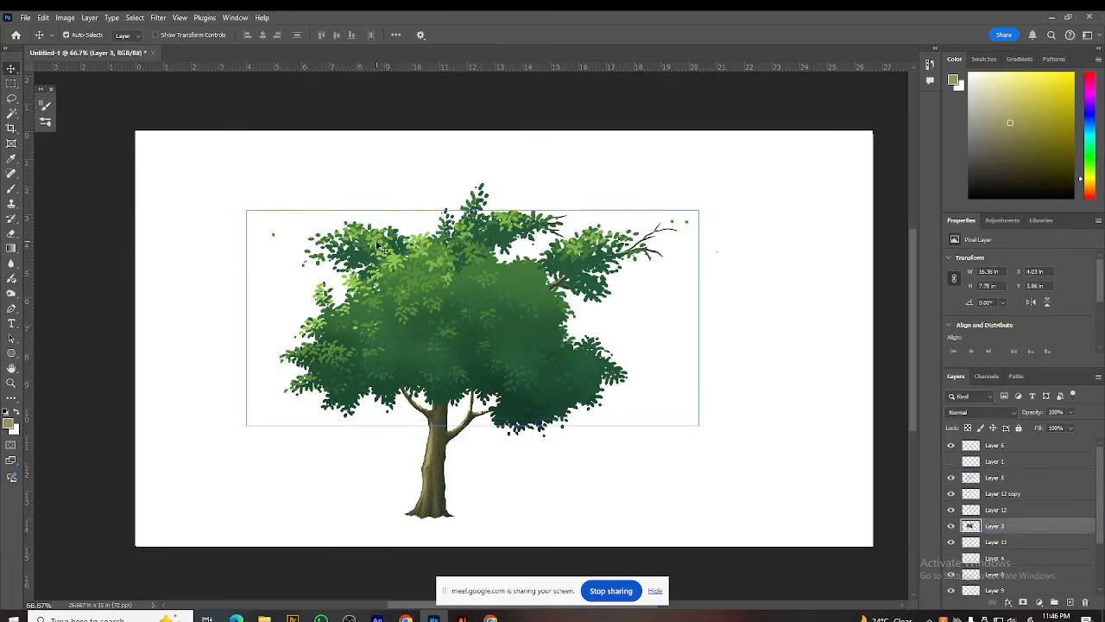
left_click_drag(380, 249, 492, 311)
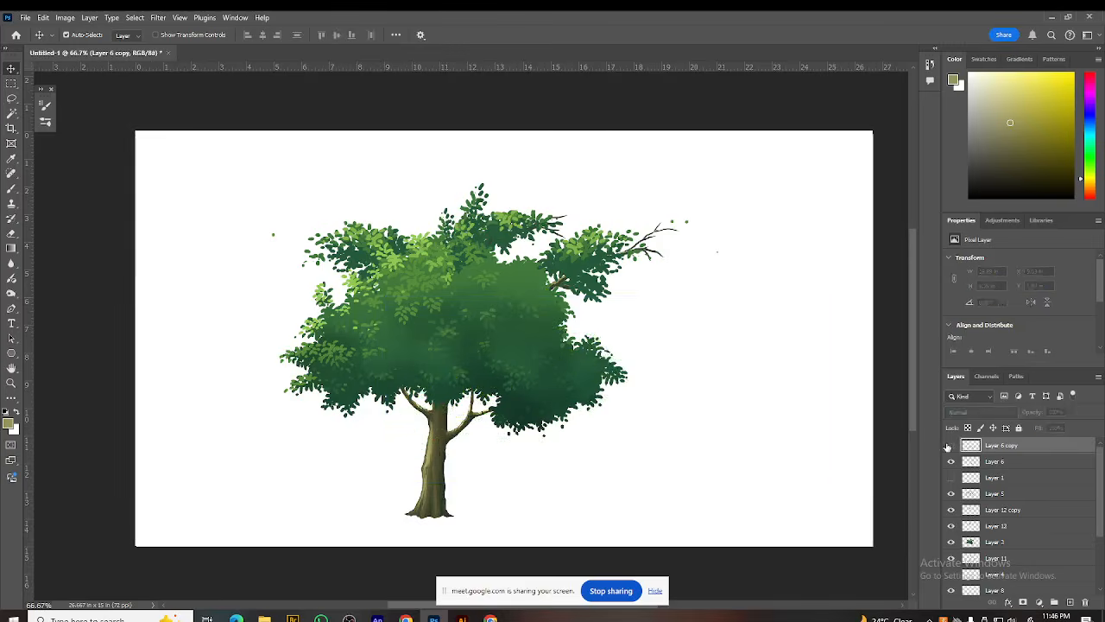
Step: Move Layer 6 copy directly above Layer 3 and clip it to the Layer 3 canopy
mouse_move(1023, 449)
left_click_drag(1023, 449, 1013, 526)
right_click(1013, 527)
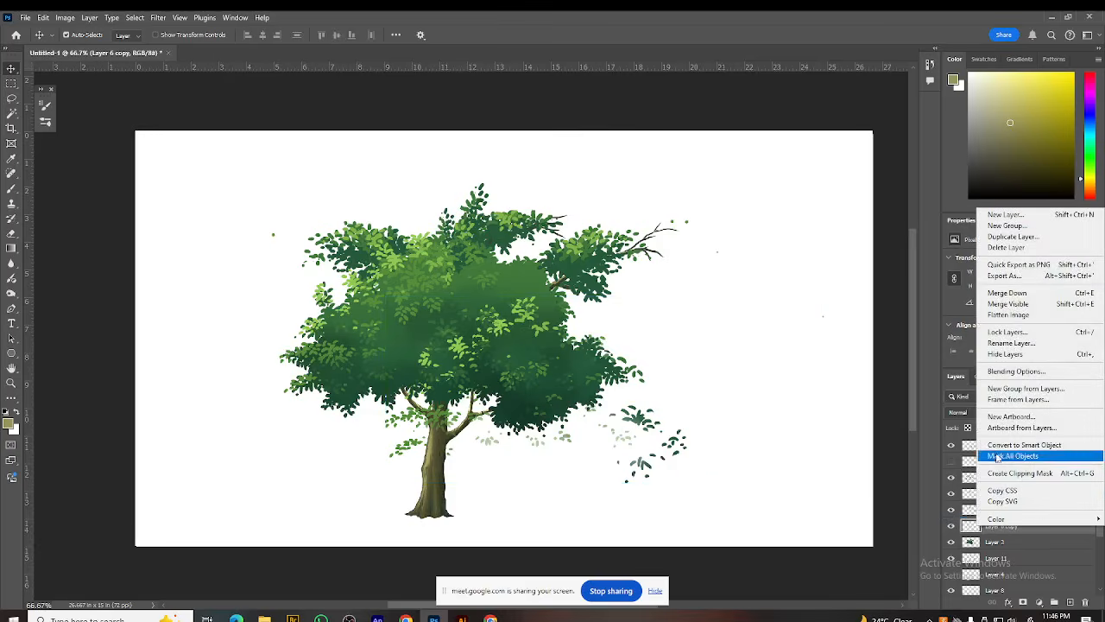
left_click(1002, 473)
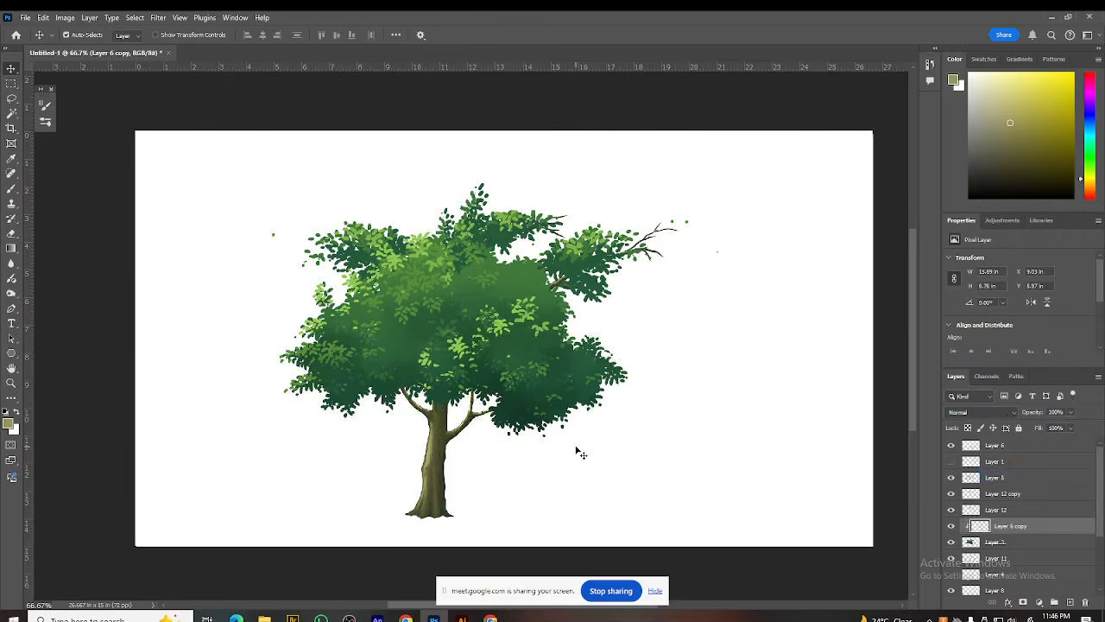
Step: Soften the copied highlight leaves across the lower and right canopy on Layer 6 copy using the Eraser at 22% opacity
key("e")
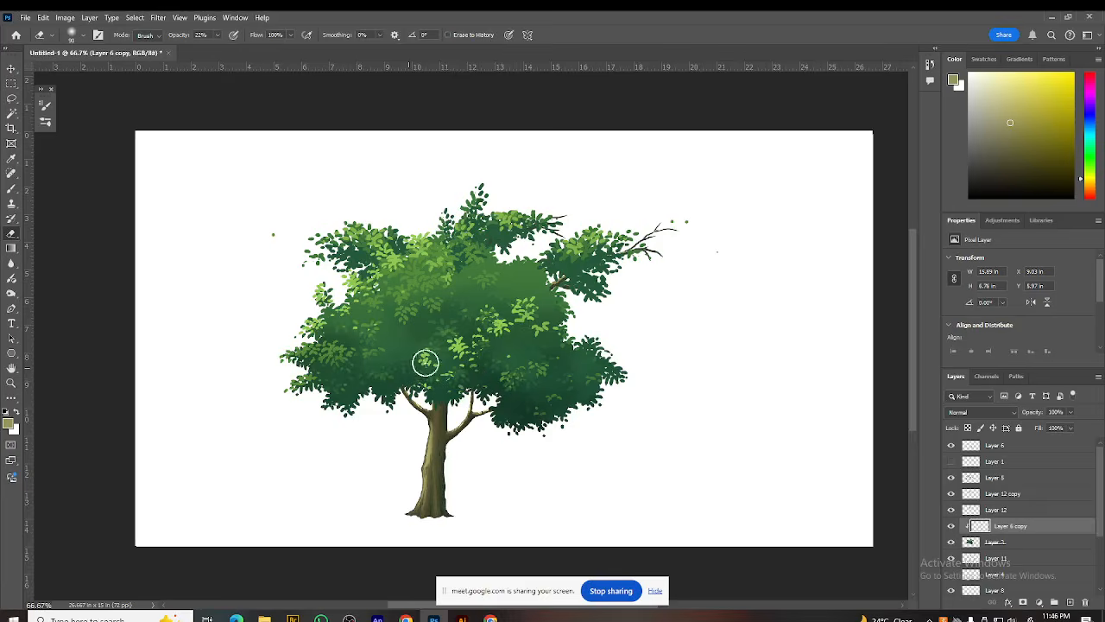
mouse_move(416, 372)
left_mouse_down()
mouse_move(468, 360)
mouse_move(432, 365)
mouse_move(453, 338)
mouse_move(538, 313)
mouse_move(567, 338)
mouse_move(495, 348)
mouse_move(592, 389)
left_mouse_up()
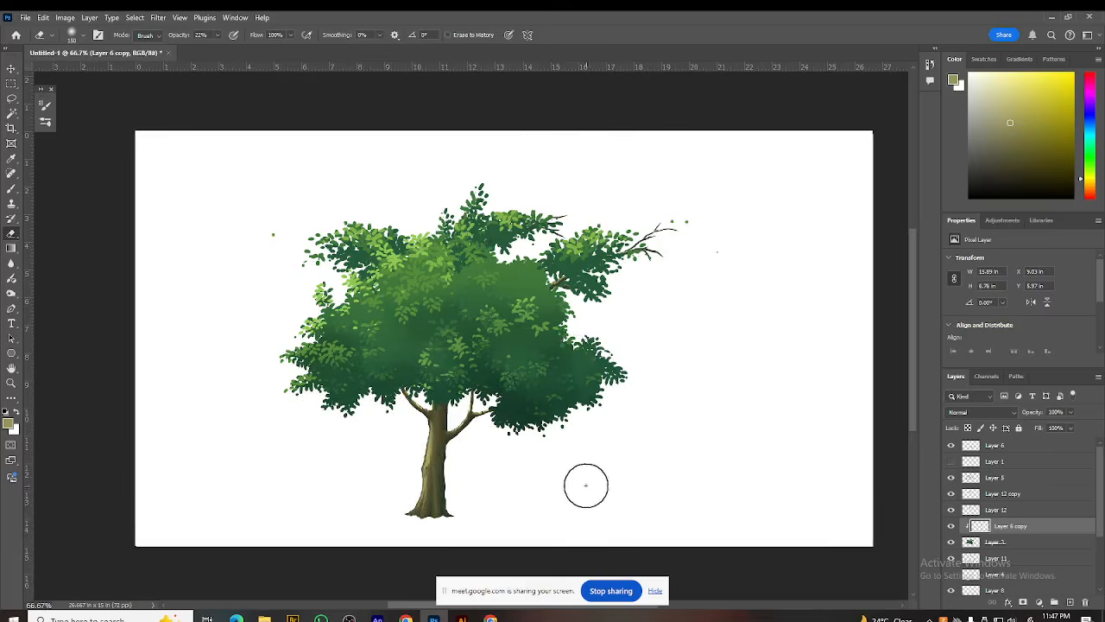
Step: Inspect the upper leaf layers, including Layer 12 and Layer 6, by hiding and showing each one in turn
key("ctrl+plus")
left_click_drag(627, 395, 660, 359)
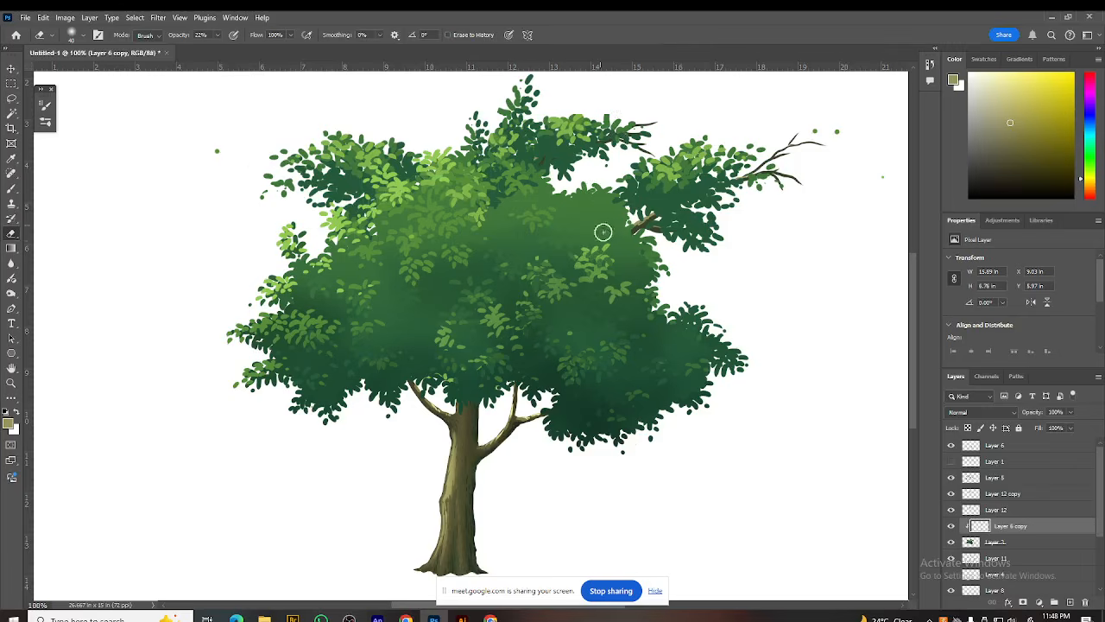
left_click(952, 478)
left_click(951, 477)
left_click(952, 509)
left_click(952, 510)
left_click(951, 446)
left_click(951, 445)
key("b")
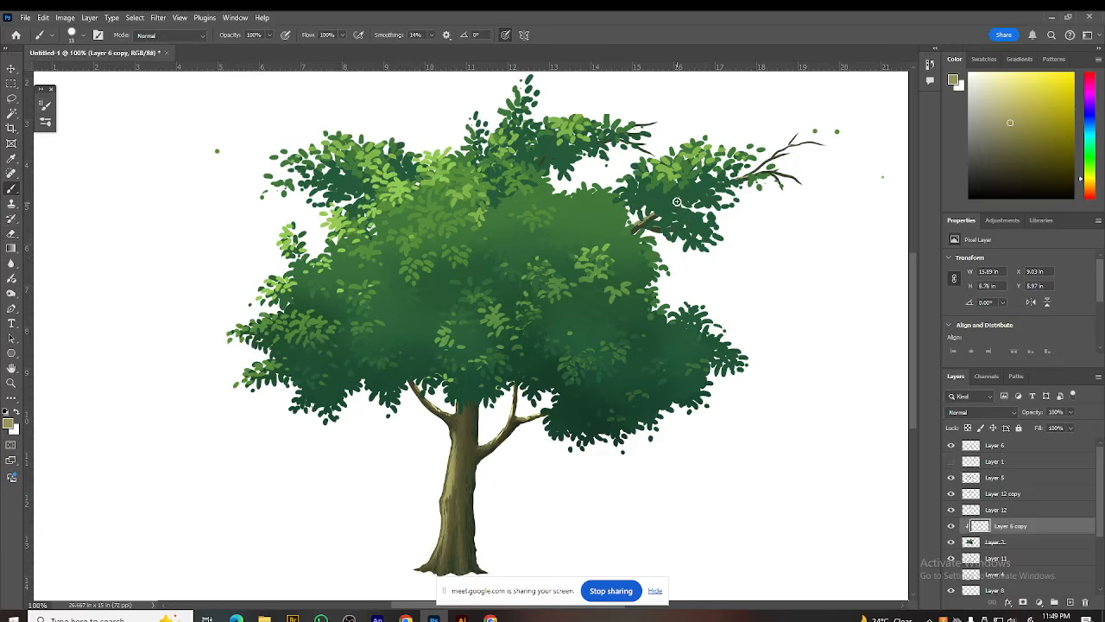
Step: Hide and show Layer 3, Layer 6 copy and Layer 11 in turn to find which layer holds the bare branches
key("v")
left_click(673, 191)
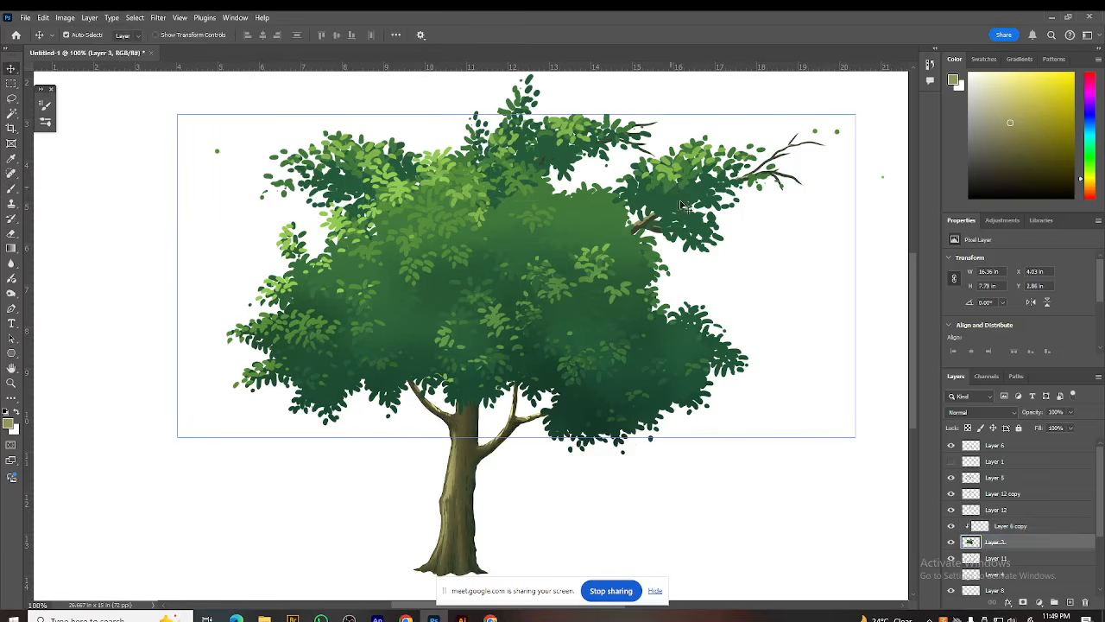
left_click(951, 541)
left_click(951, 541)
left_click(948, 526)
left_click(951, 526)
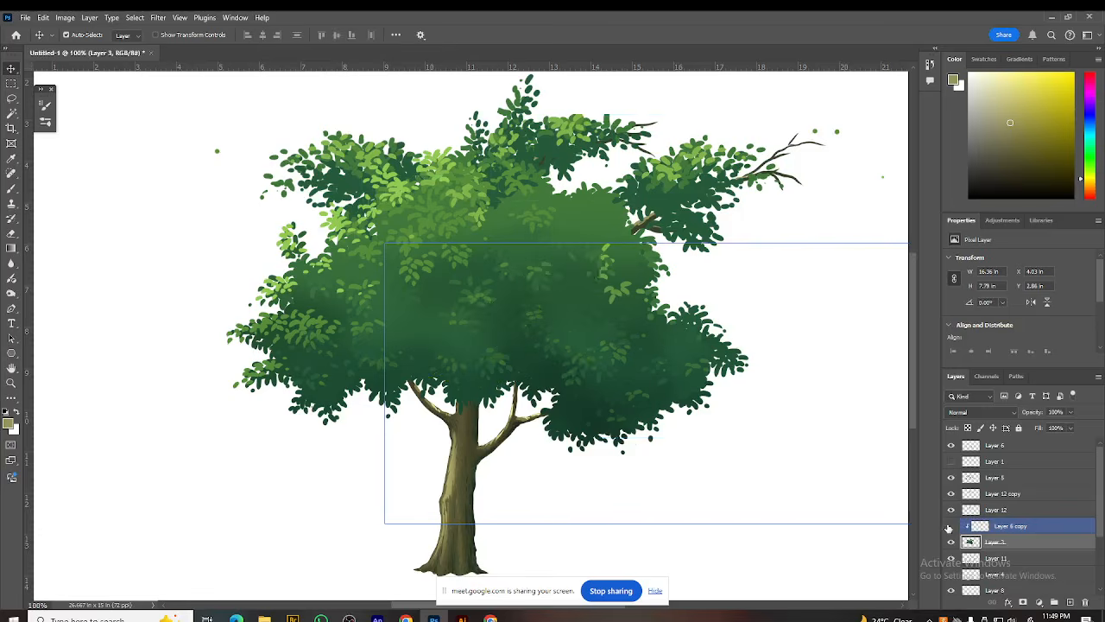
left_click(951, 526)
left_click(951, 558)
left_click(951, 558)
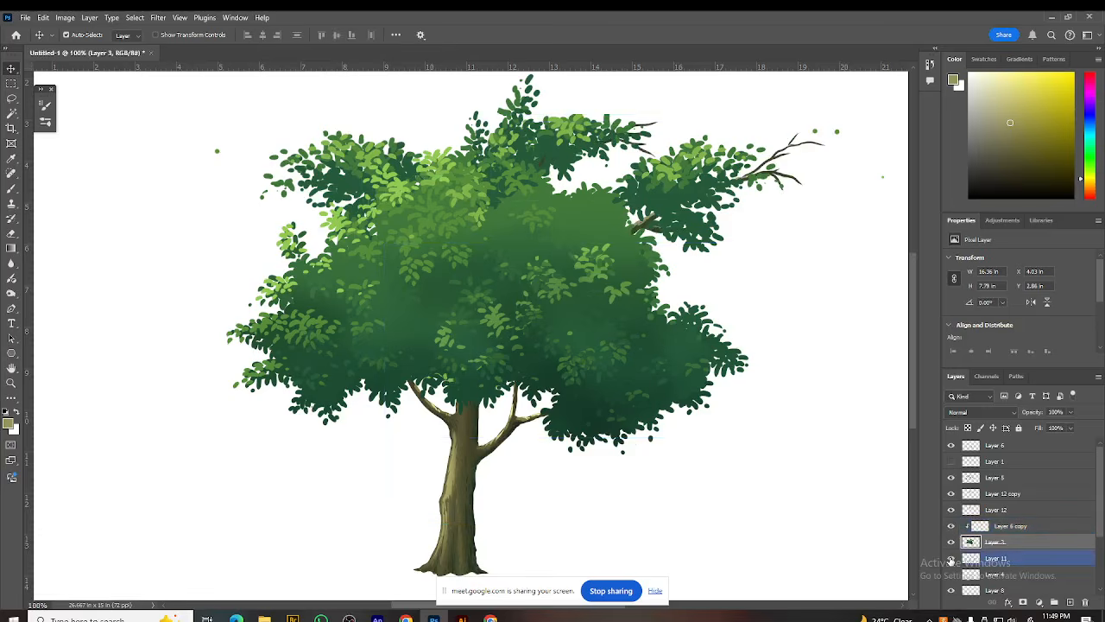
Step: Duplicate the Layer 11 branches onto the canopy's upper-left side and flip the copy horizontally
left_click(1001, 560)
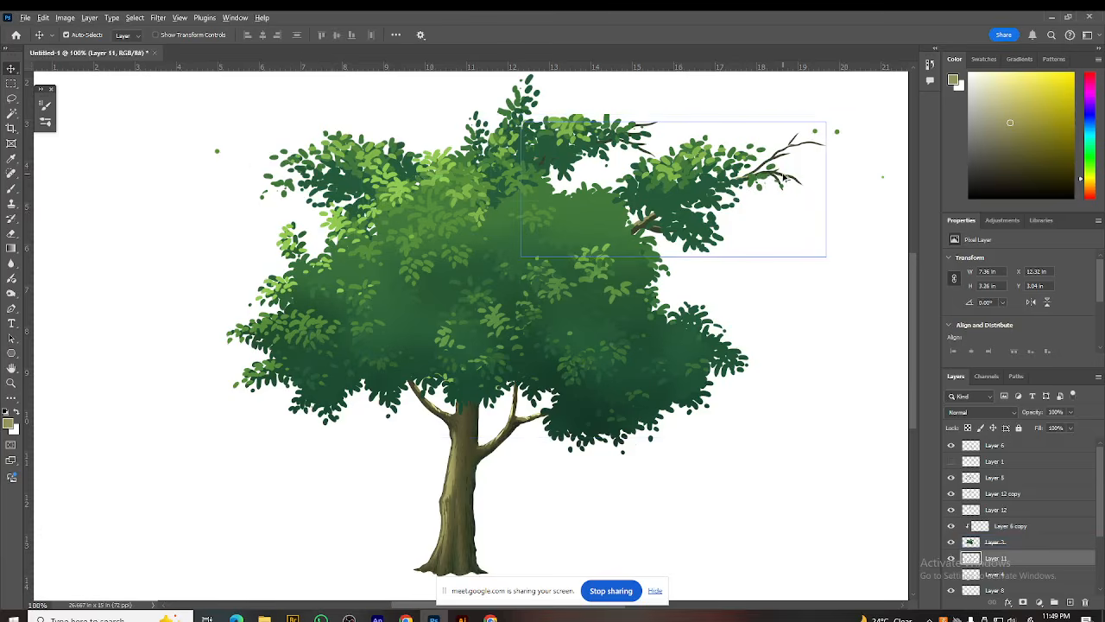
left_click_drag(783, 177, 462, 164)
key("ctrl+t")
right_click(397, 186)
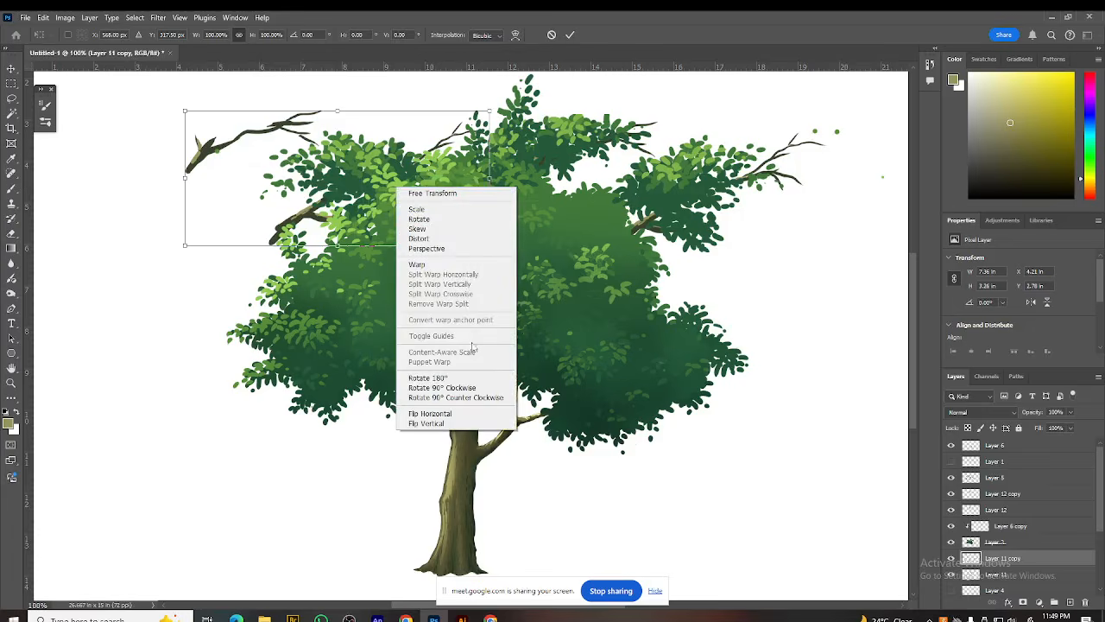
left_click(464, 417)
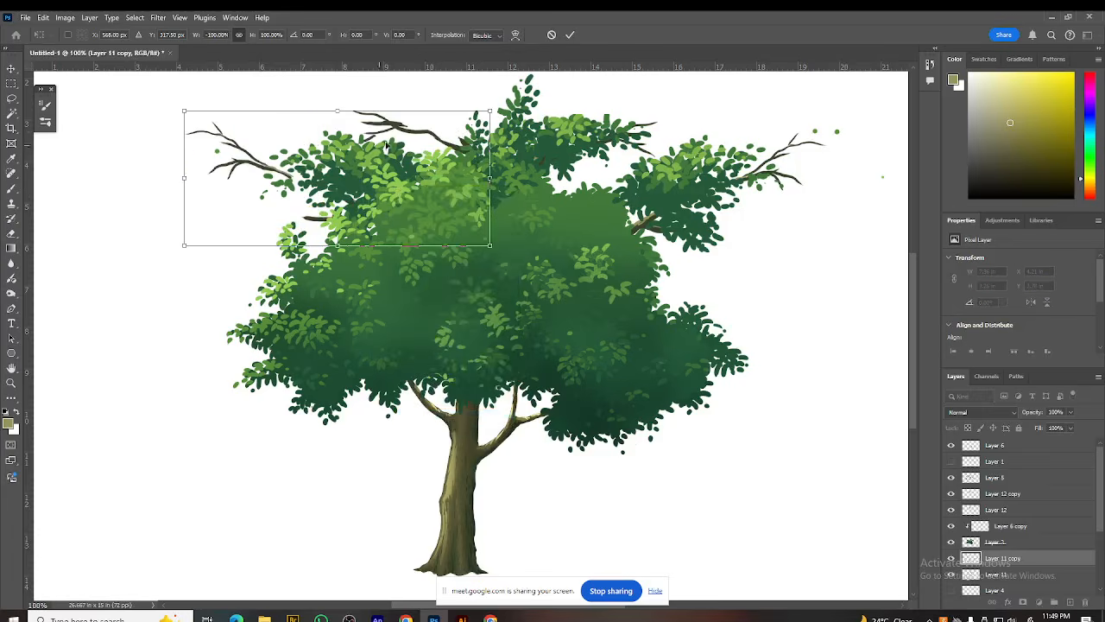
Step: Tilt the mirrored branch copy slightly clockwise and position it behind the upper-left leaf clusters so the twigs extend beyond the foliage
left_click_drag(422, 136, 463, 165)
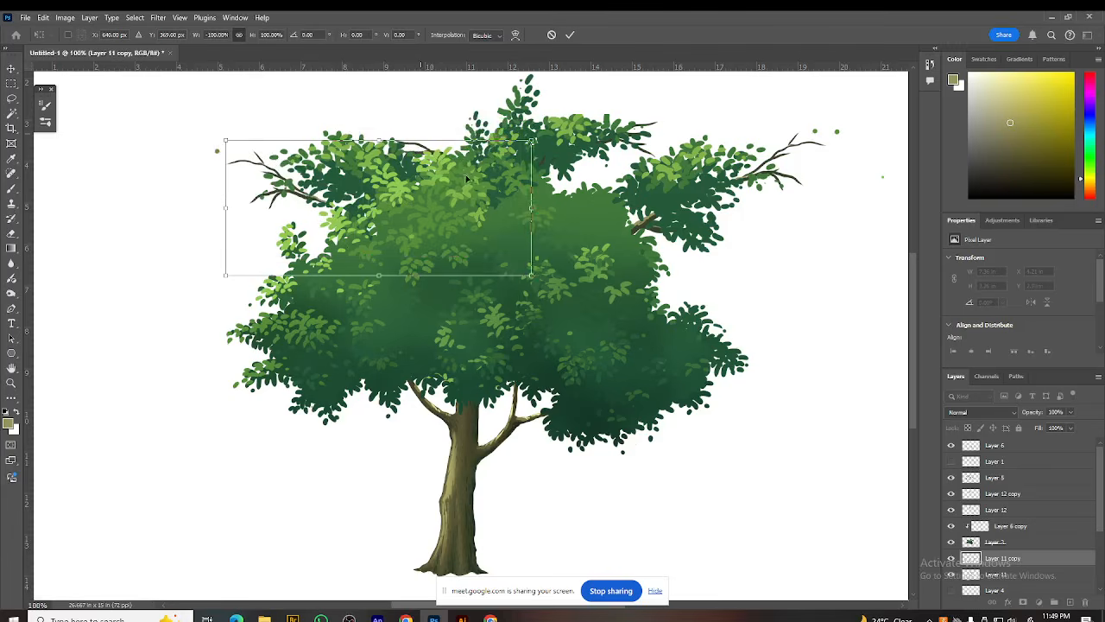
left_click_drag(560, 285, 543, 325)
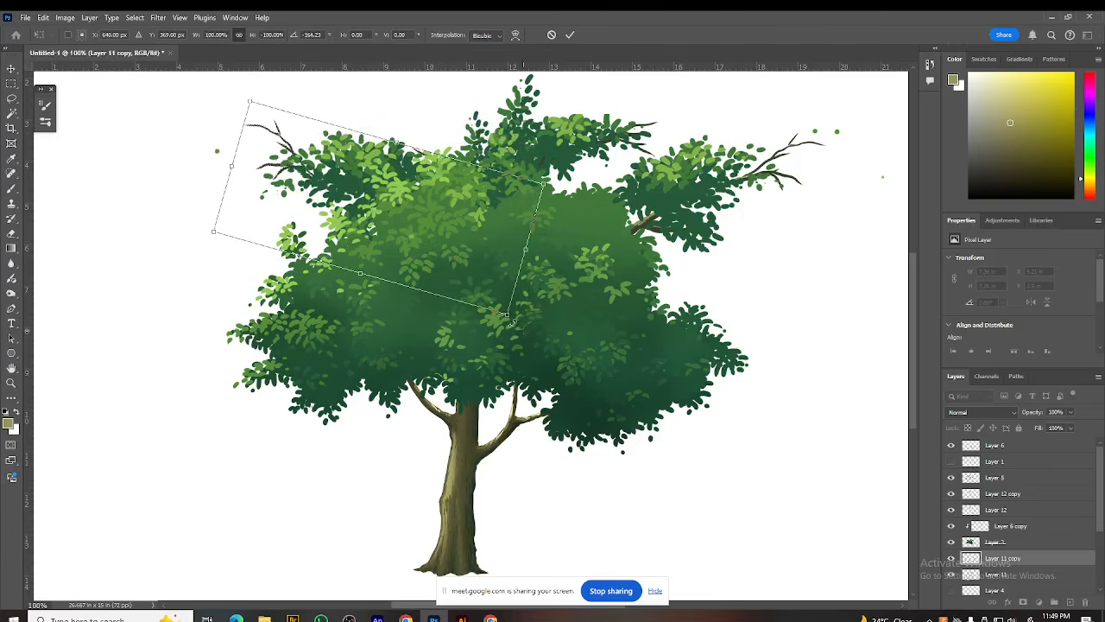
left_click_drag(291, 149, 314, 147)
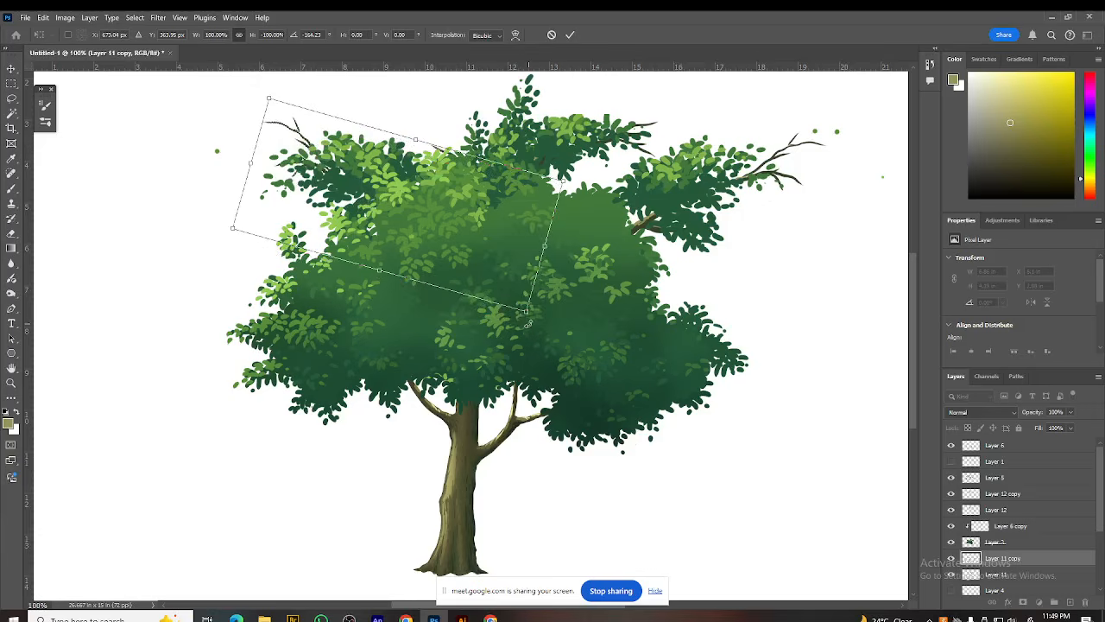
left_click_drag(529, 324, 565, 295)
mouse_move(444, 144)
left_mouse_down()
mouse_move(461, 135)
mouse_move(445, 138)
left_mouse_up()
left_click_drag(566, 302, 561, 312)
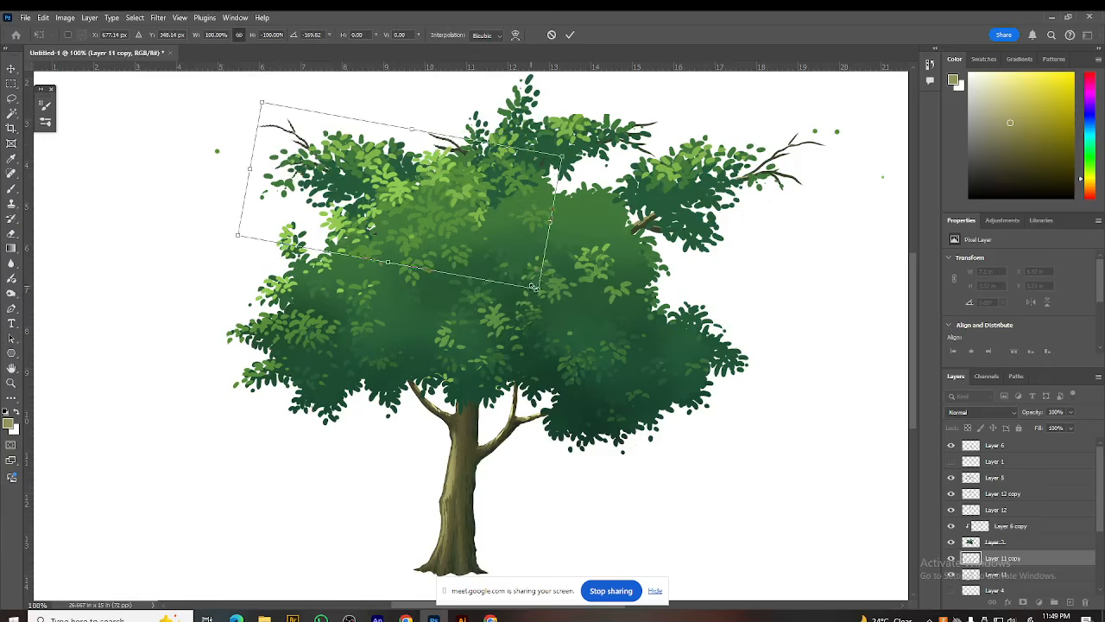
left_click_drag(547, 298, 551, 291)
Step: Narrow the mirrored branches to about 76% width, apply the transform, and select Layer 6
left_click_drag(251, 175, 290, 185)
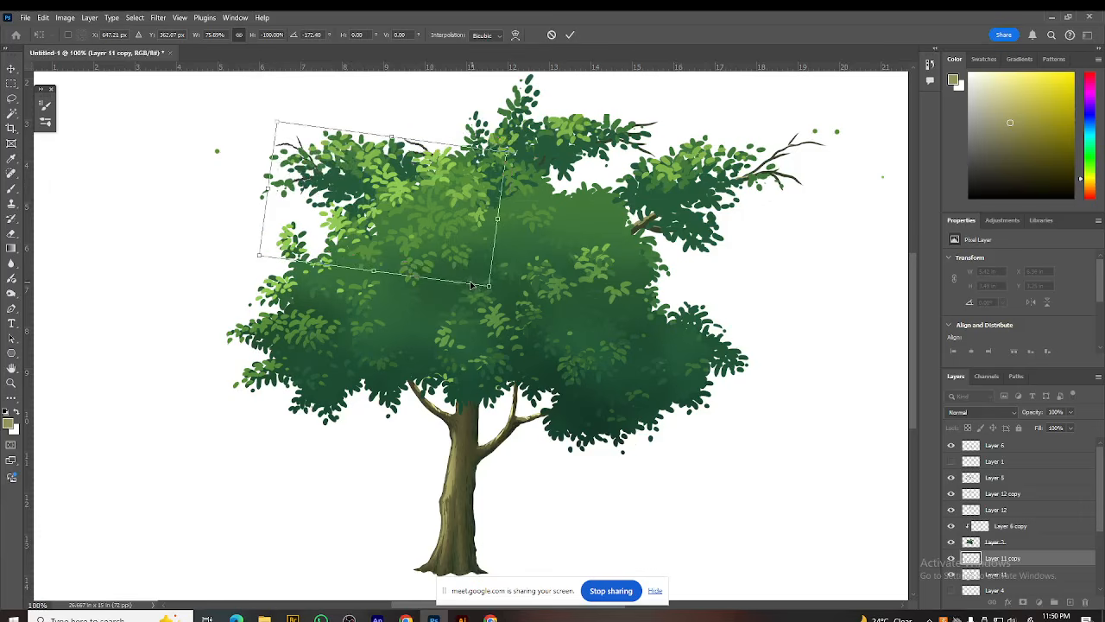
key("Return")
left_click(572, 432)
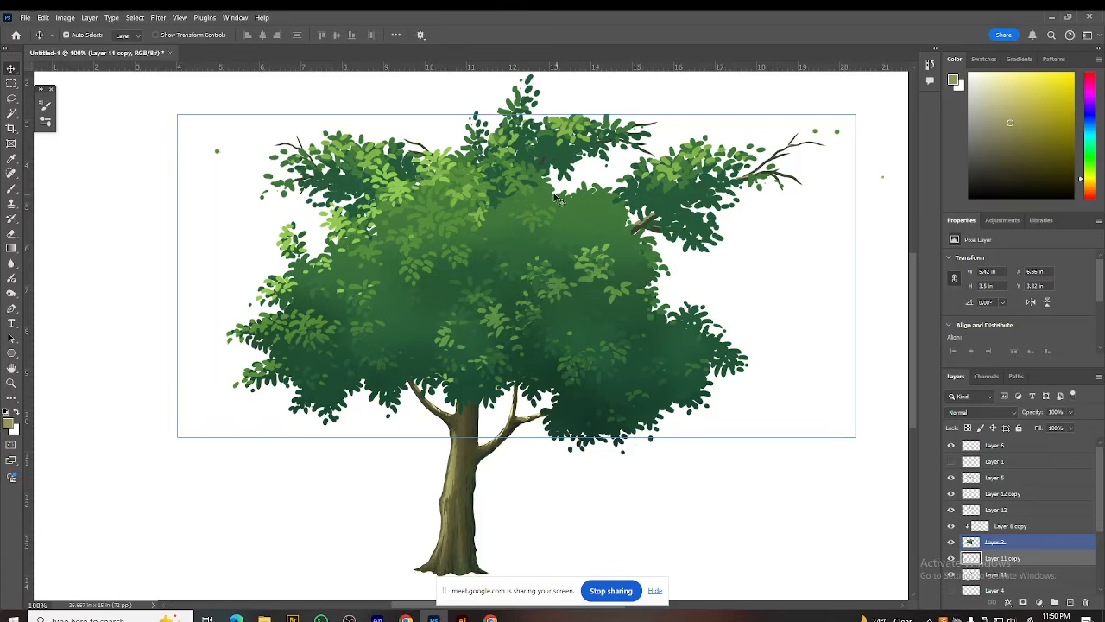
left_click(993, 446)
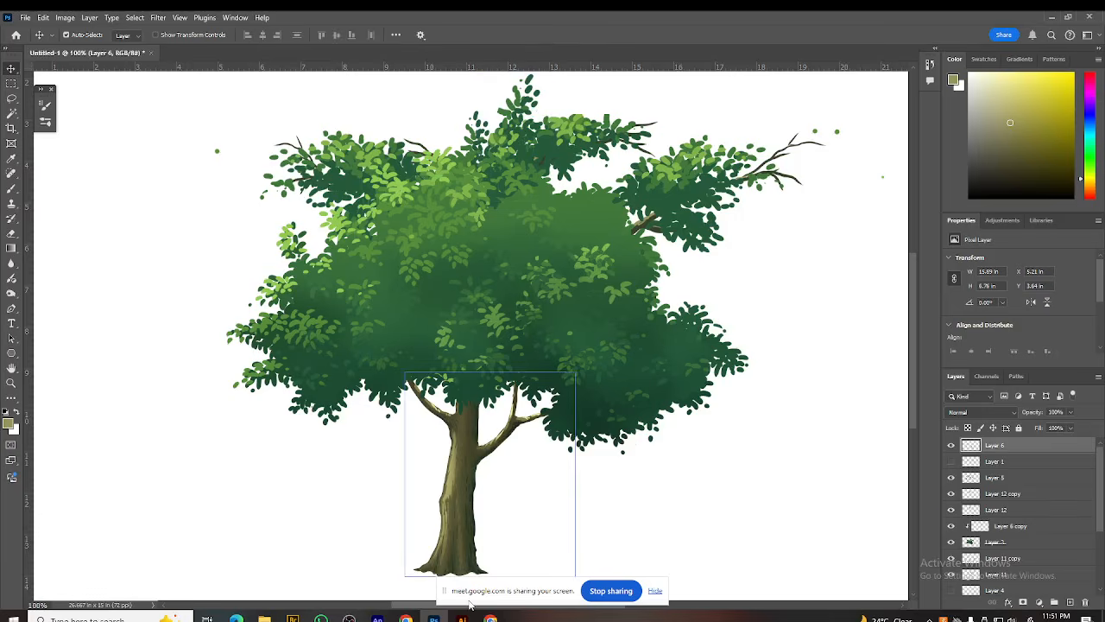
Step: Switch to the Google Meet call, look through the participant list, and leave the meeting
mouse_move(490, 618)
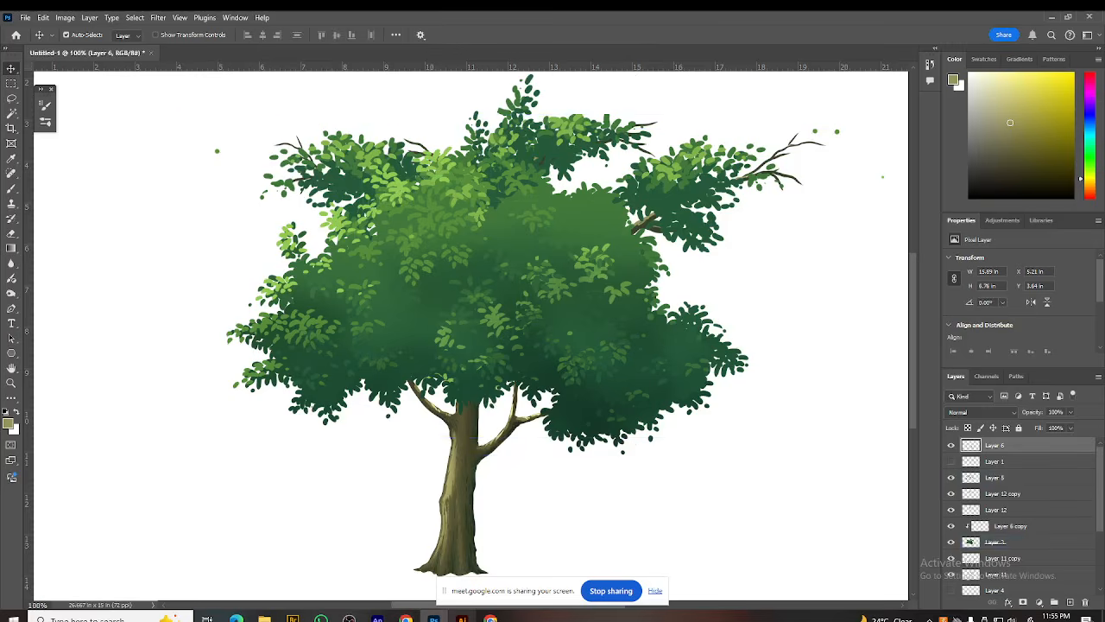
mouse_move(490, 618)
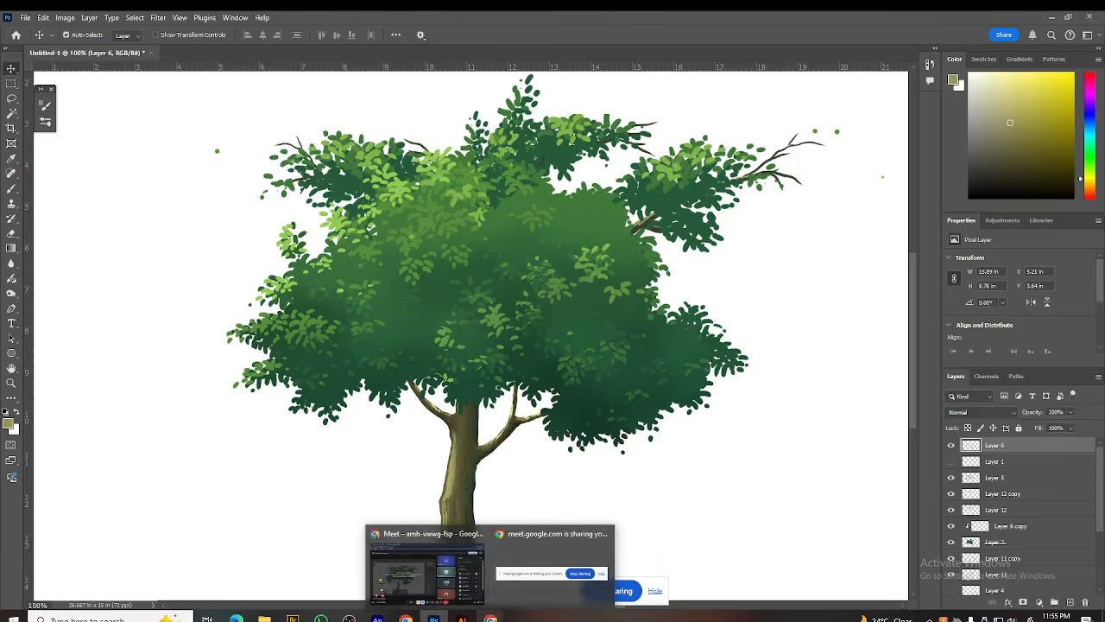
left_click(460, 587)
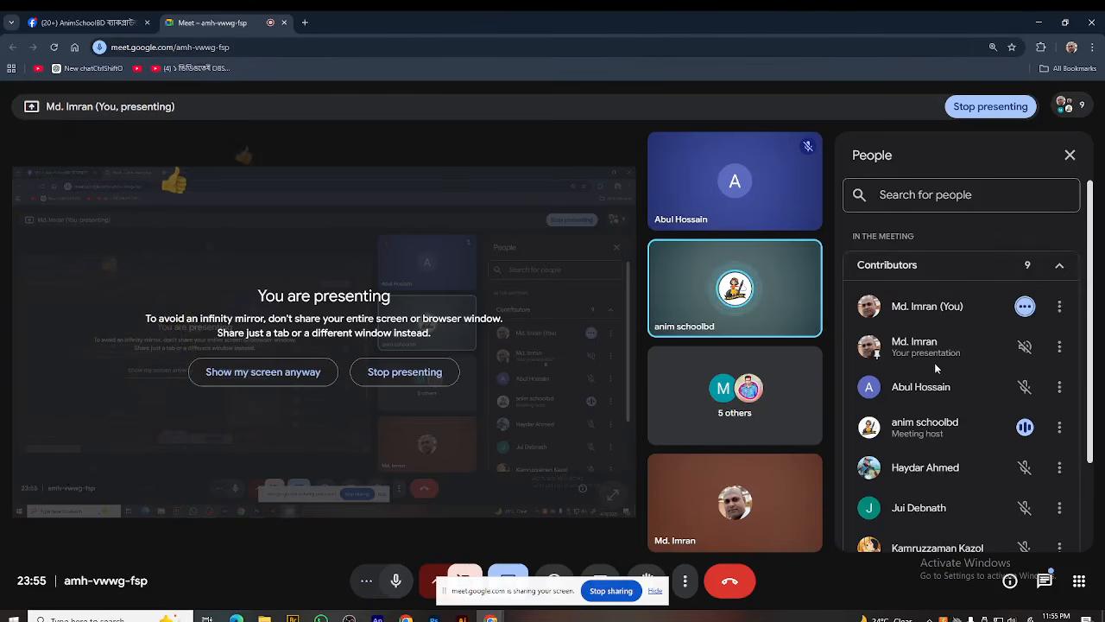
scroll(892, 376, "down", 2)
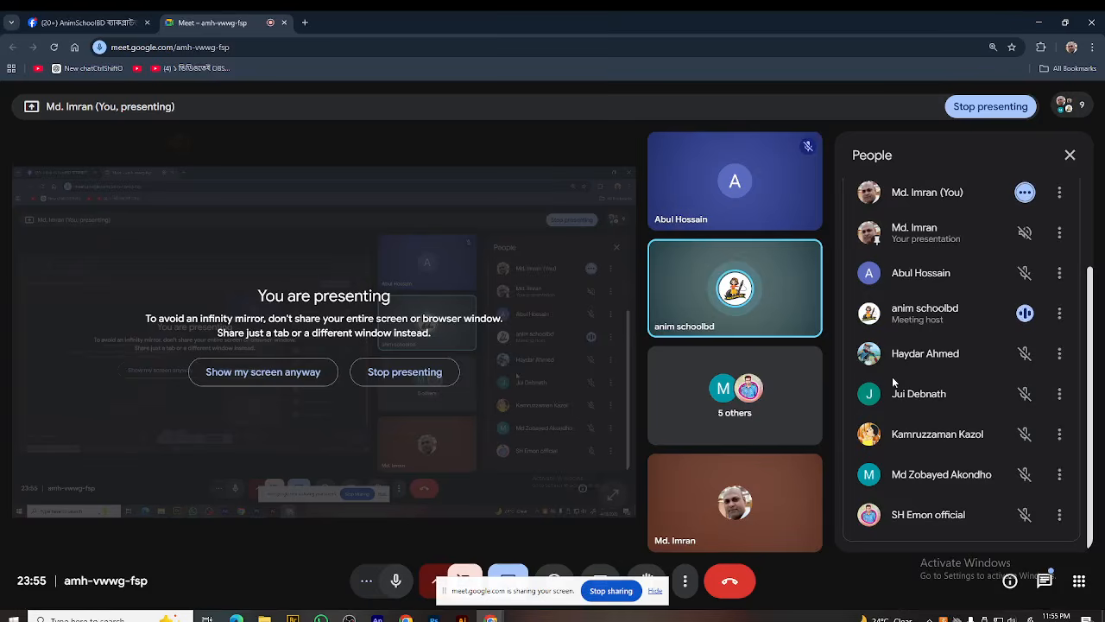
scroll(892, 376, "up", 2)
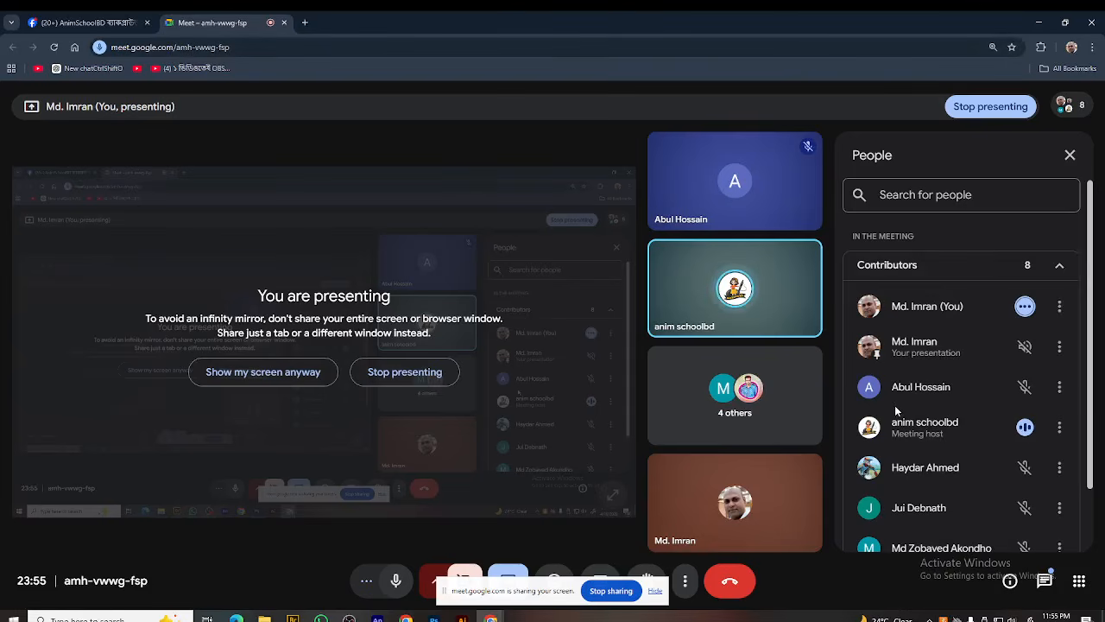
left_click(730, 584)
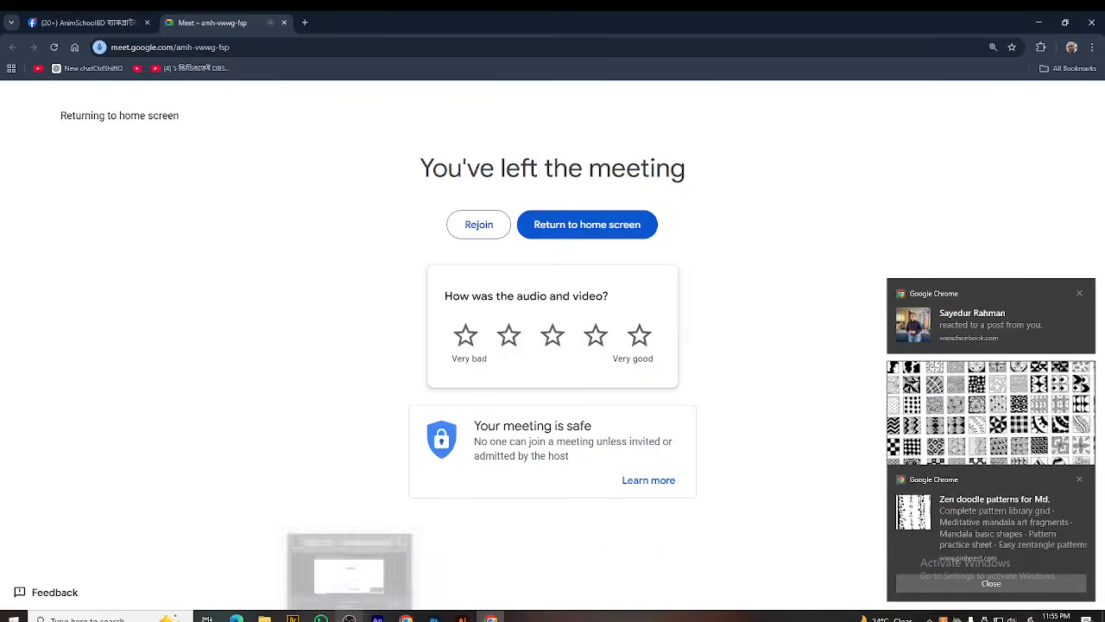
Step: Switch to OBS Studio and dismiss the Facebook notification
left_click(349, 619)
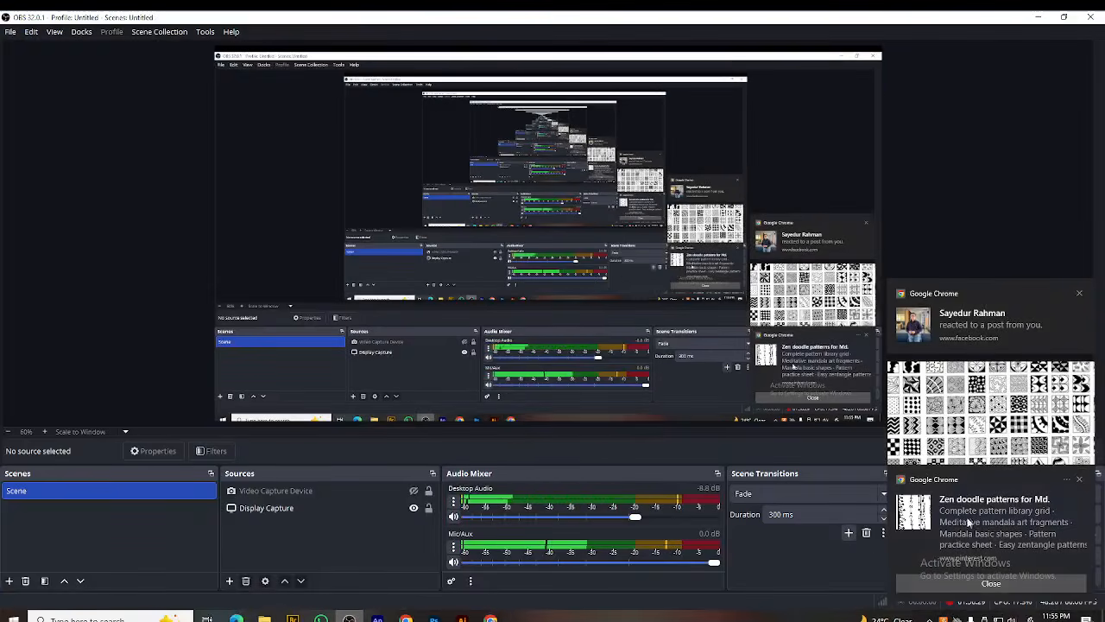
left_click(1079, 292)
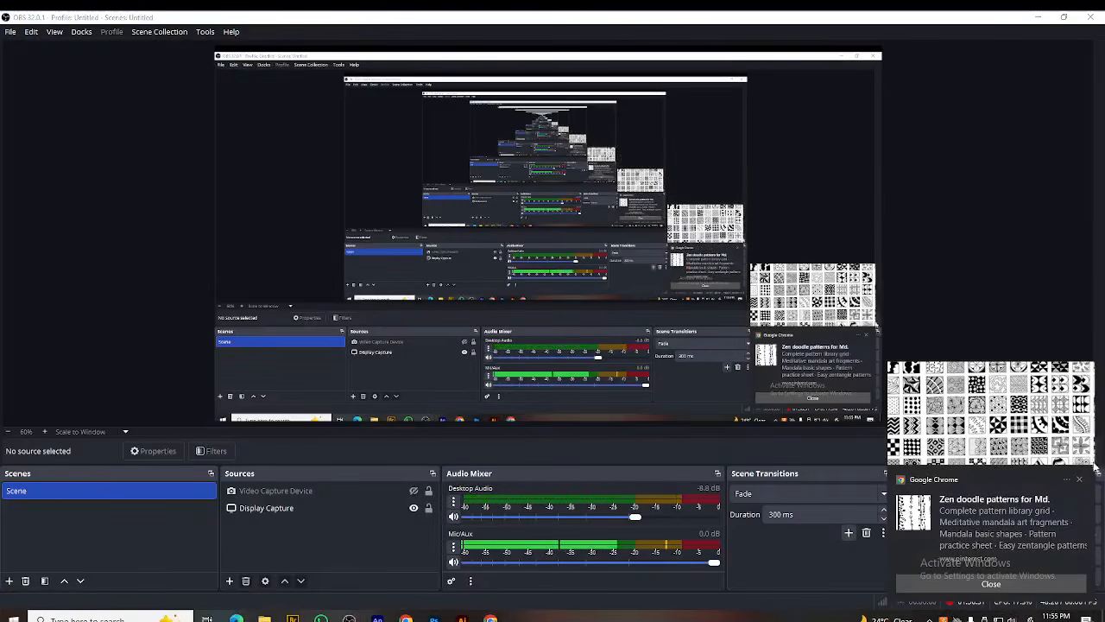